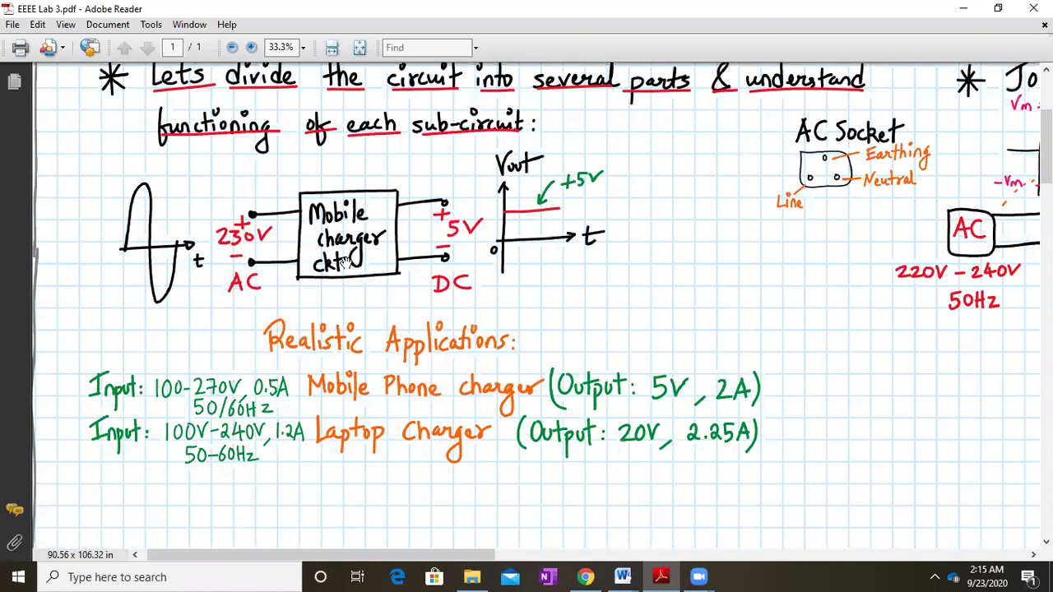
# Enlarge the notes to 50% and examine the mobile charger block diagram and the Realistic Applications ratings
pyautogui.scroll(1, 346, 284)
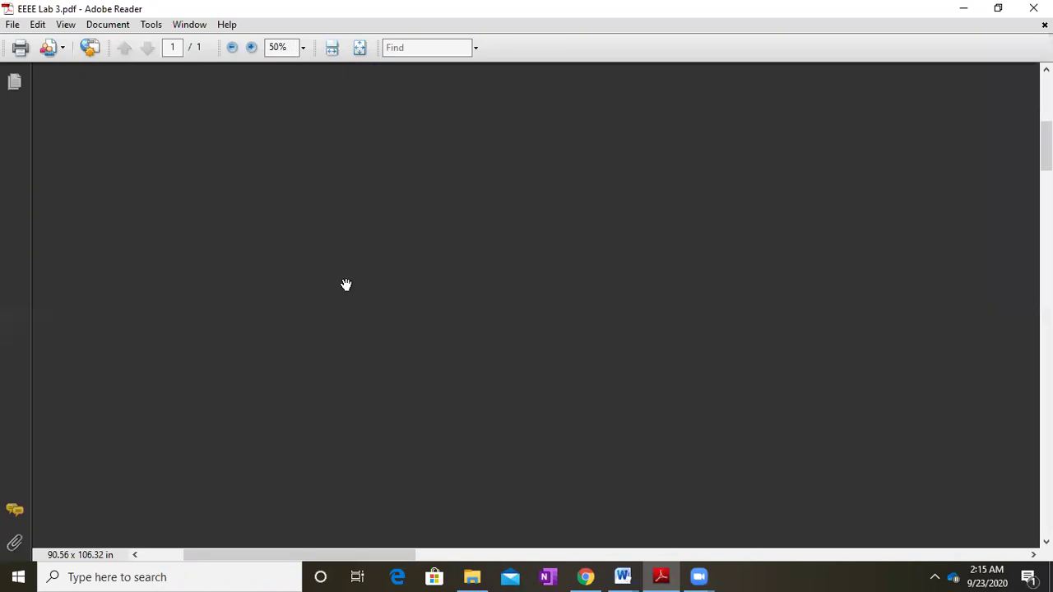
pyautogui.moveTo(348, 287); pyautogui.dragTo(492, 311)
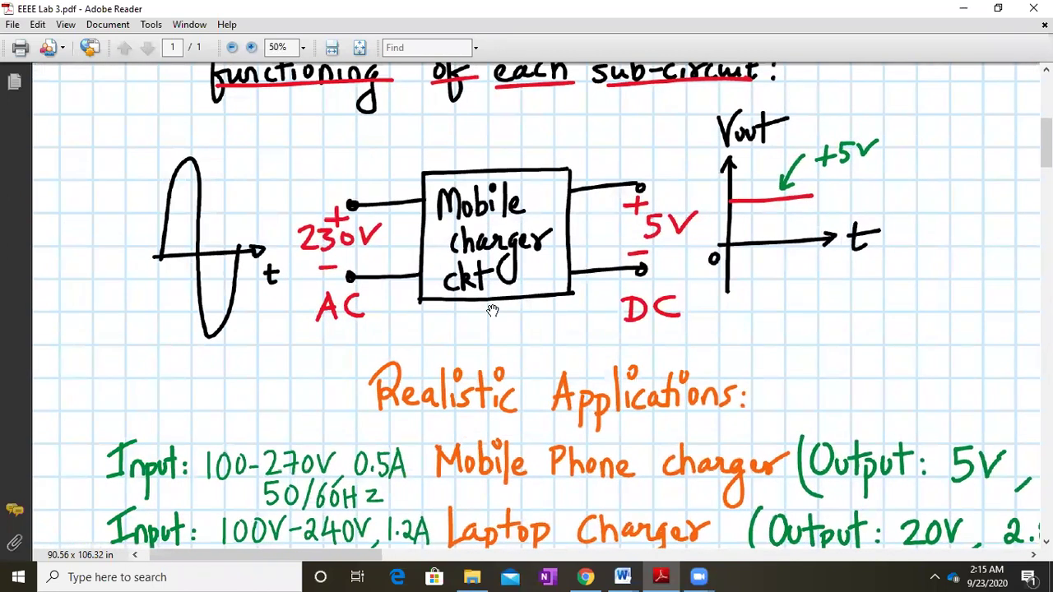
pyautogui.moveTo(626, 373); pyautogui.dragTo(615, 288)
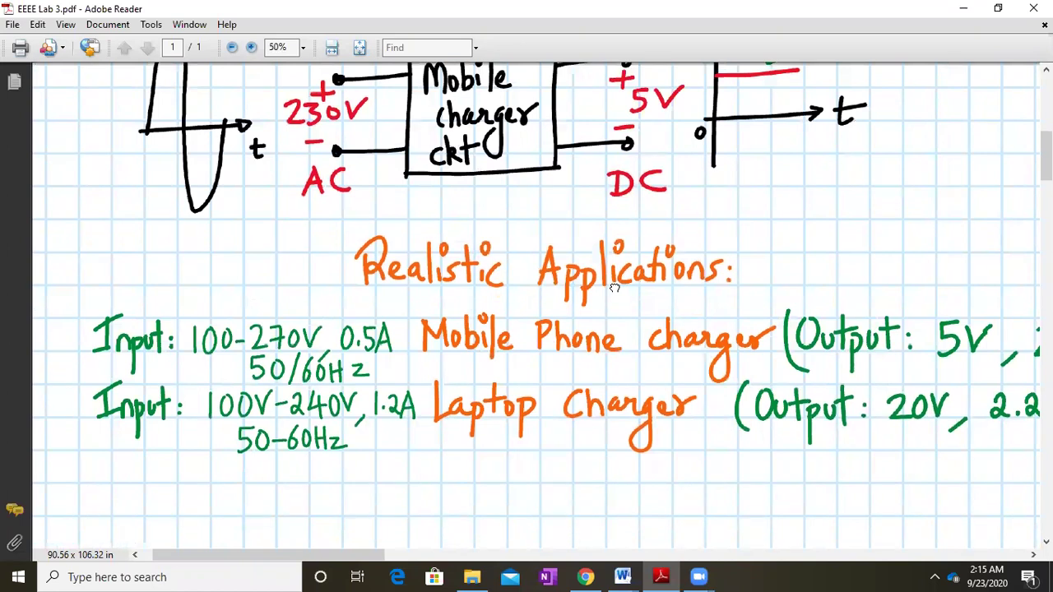
pyautogui.moveTo(871, 378); pyautogui.dragTo(926, 530)
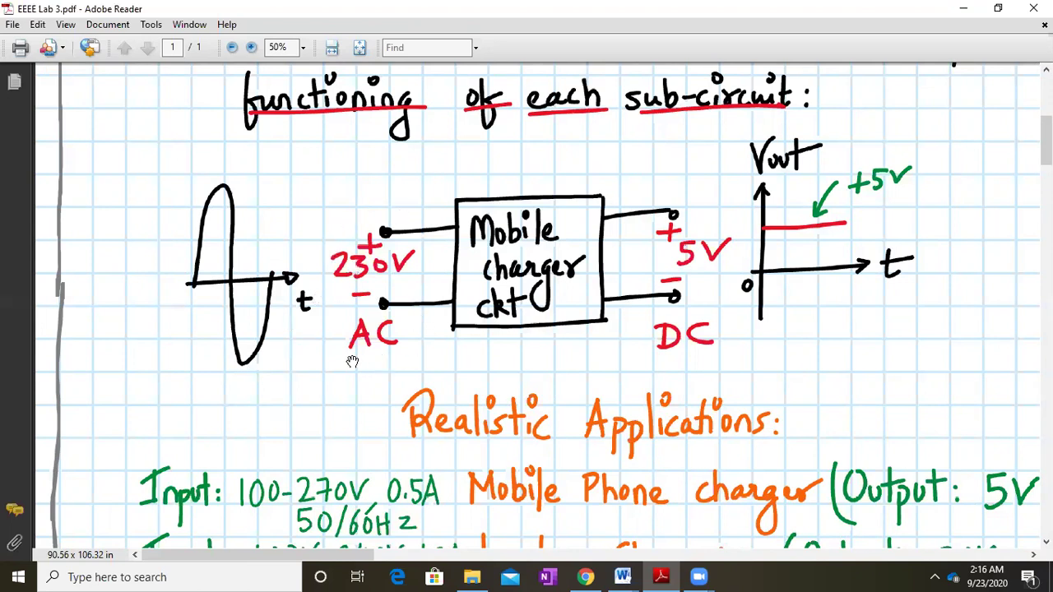
pyautogui.moveTo(580, 351); pyautogui.dragTo(504, 363)
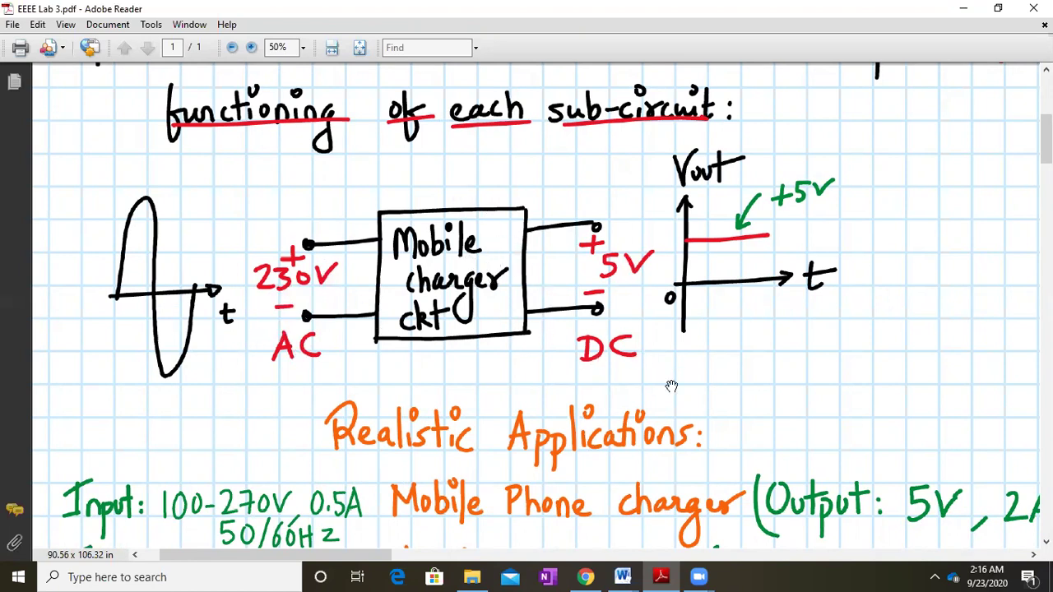
pyautogui.moveTo(614, 314); pyautogui.dragTo(605, 157)
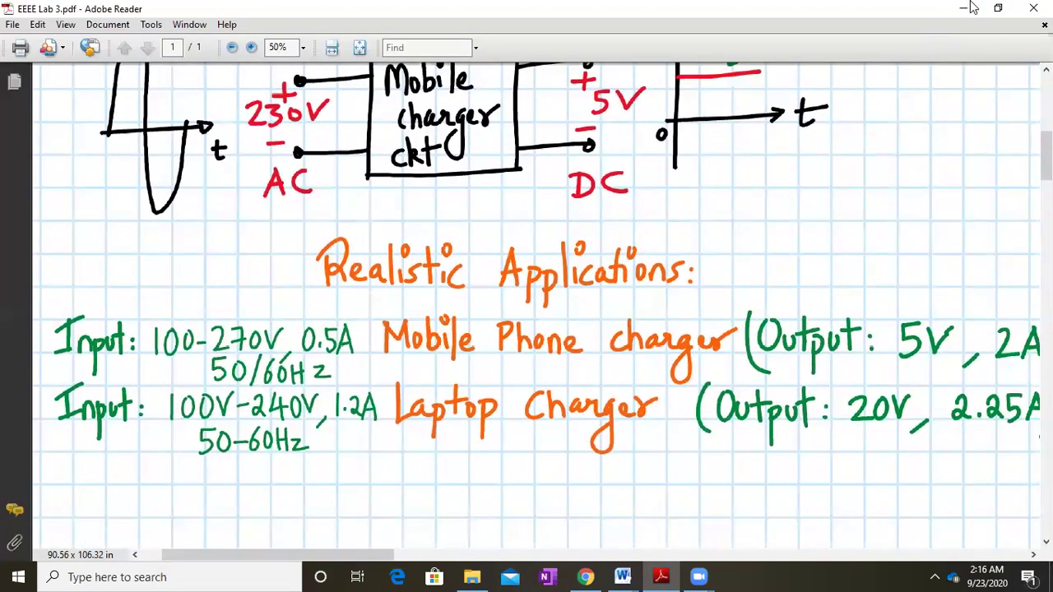
# Arrange the PDF notes and the Chrome window with the ShopReals charger page side by side
pyautogui.click(998, 8)
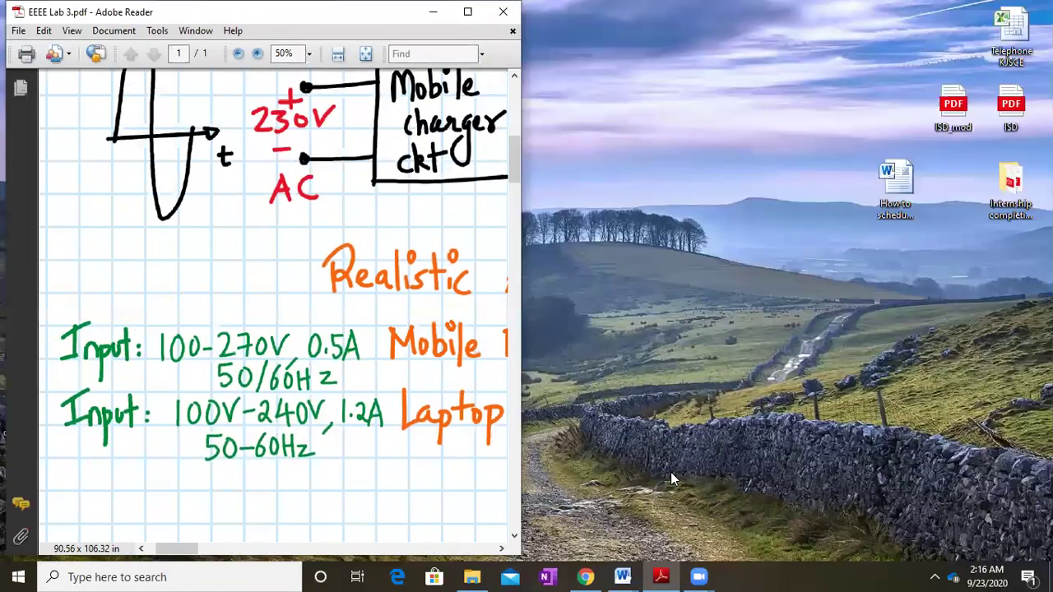
pyautogui.click(587, 575)
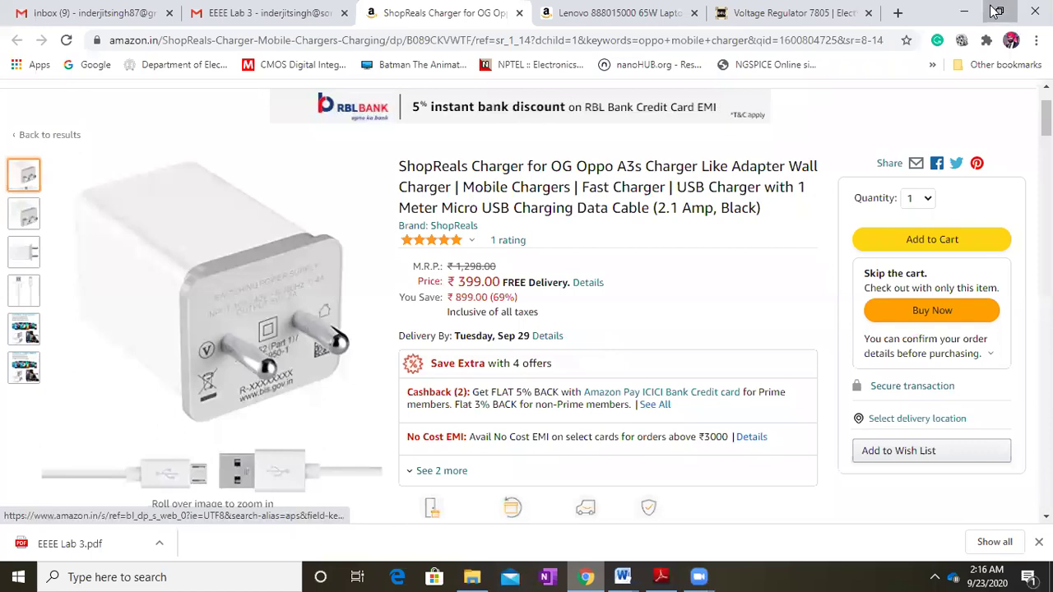
pyautogui.click(995, 10)
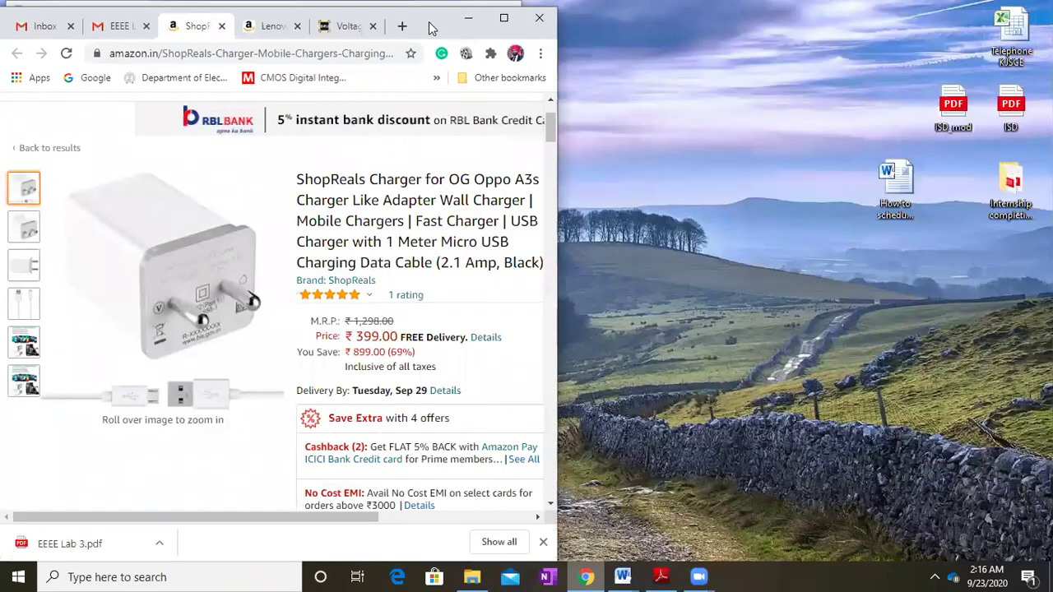
pyautogui.moveTo(451, 28); pyautogui.dragTo(945, 15)
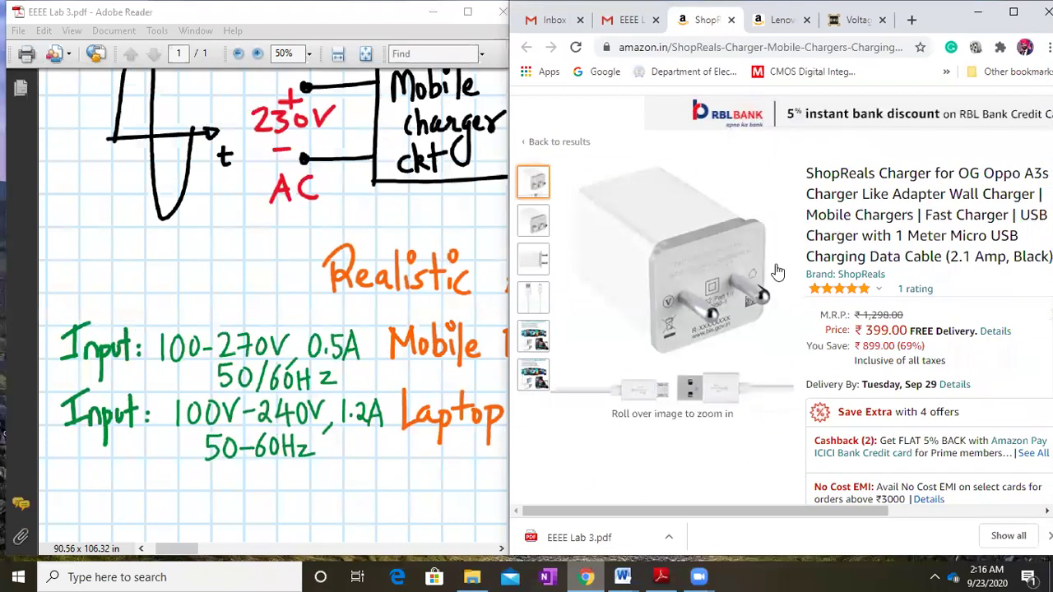
pyautogui.moveTo(776, 383)
pyautogui.moveTo(927, 23); pyautogui.dragTo(919, 23)
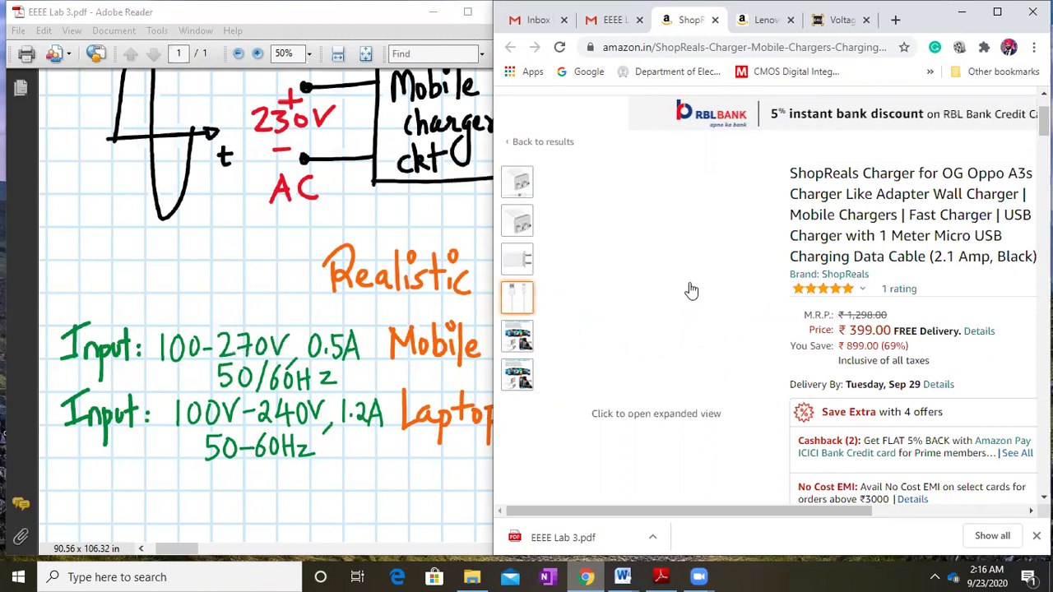
# Magnify the rating label in the charger's second product image and compare it with the mobile charger output in the notes
pyautogui.moveTo(700, 266)
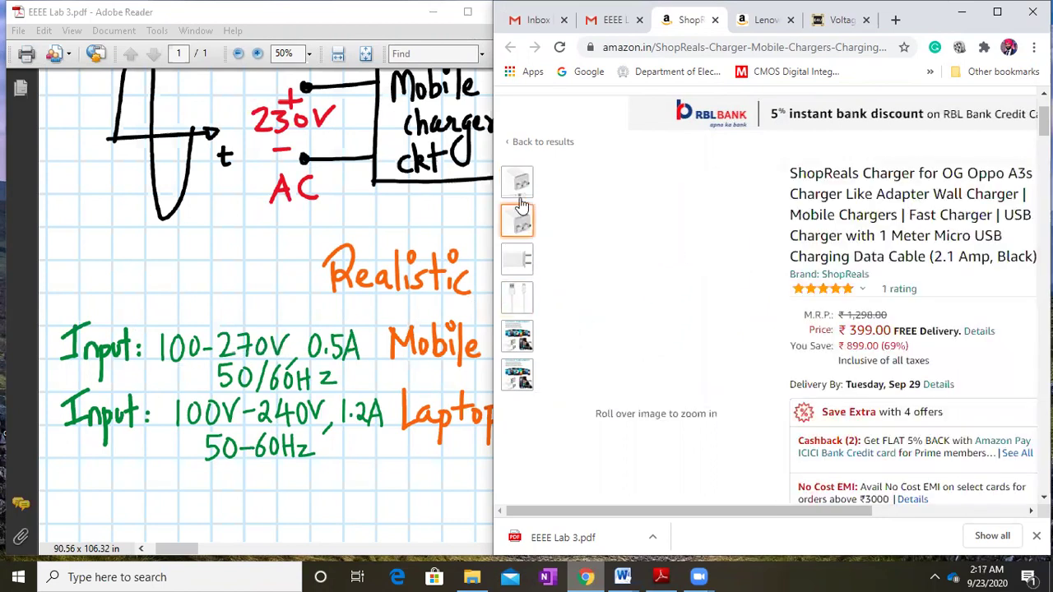
pyautogui.moveTo(521, 222)
pyautogui.moveTo(654, 225)
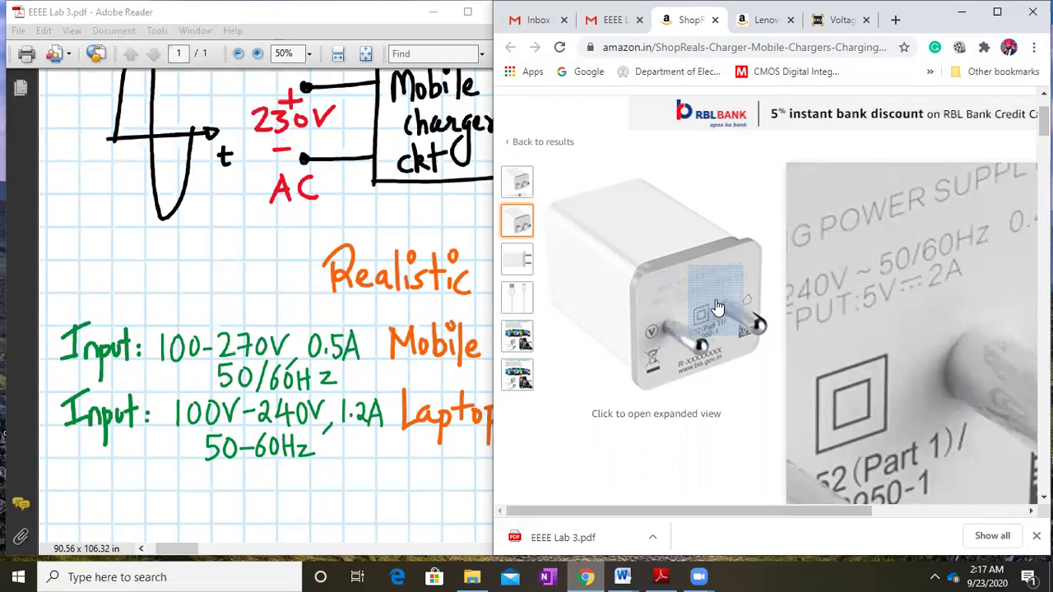
pyautogui.click(353, 371)
pyautogui.moveTo(353, 371); pyautogui.dragTo(98, 365)
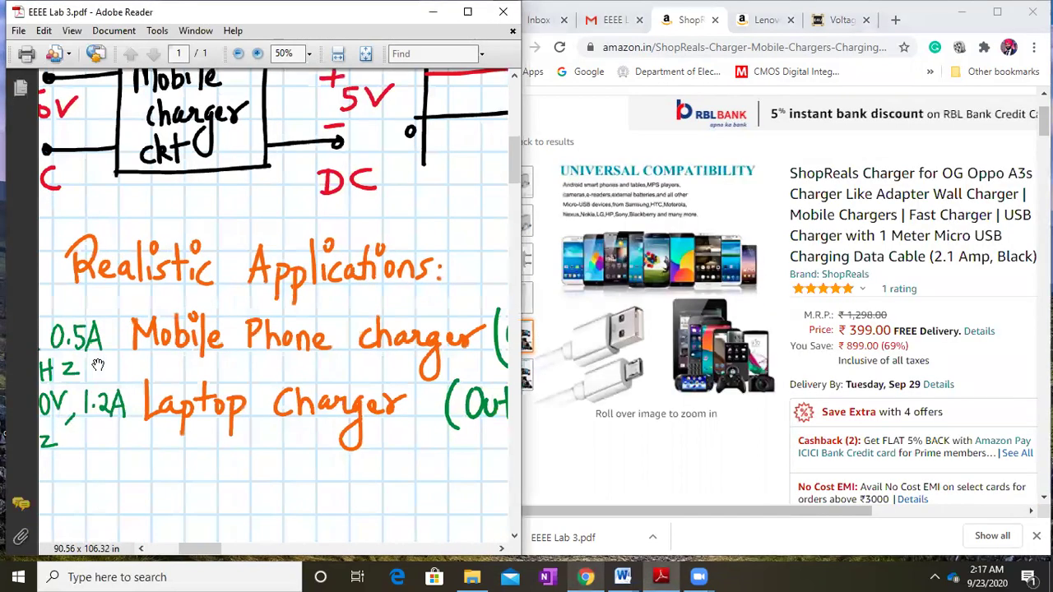
pyautogui.moveTo(406, 413); pyautogui.dragTo(113, 426)
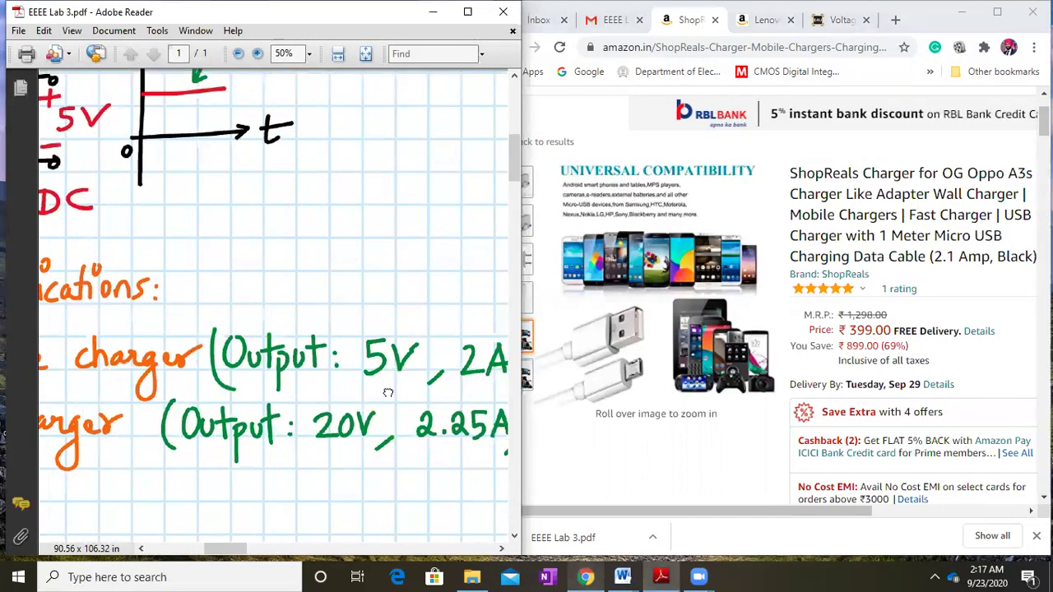
pyautogui.moveTo(391, 392); pyautogui.dragTo(260, 400)
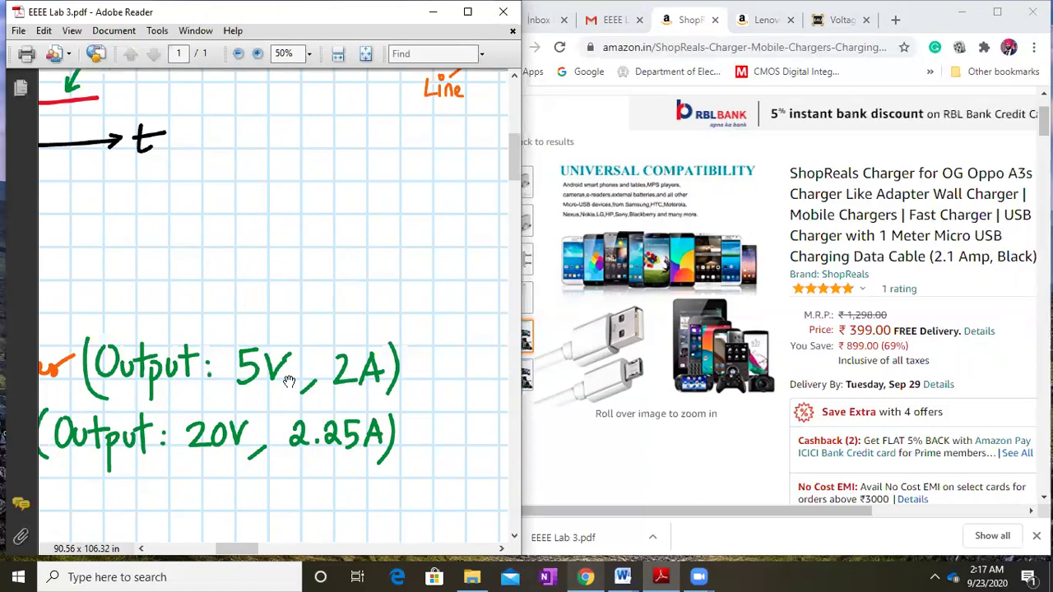
# Reopen the charger's second product image, magnify its output rating again, and check it against the handwritten notes
pyautogui.moveTo(744, 309)
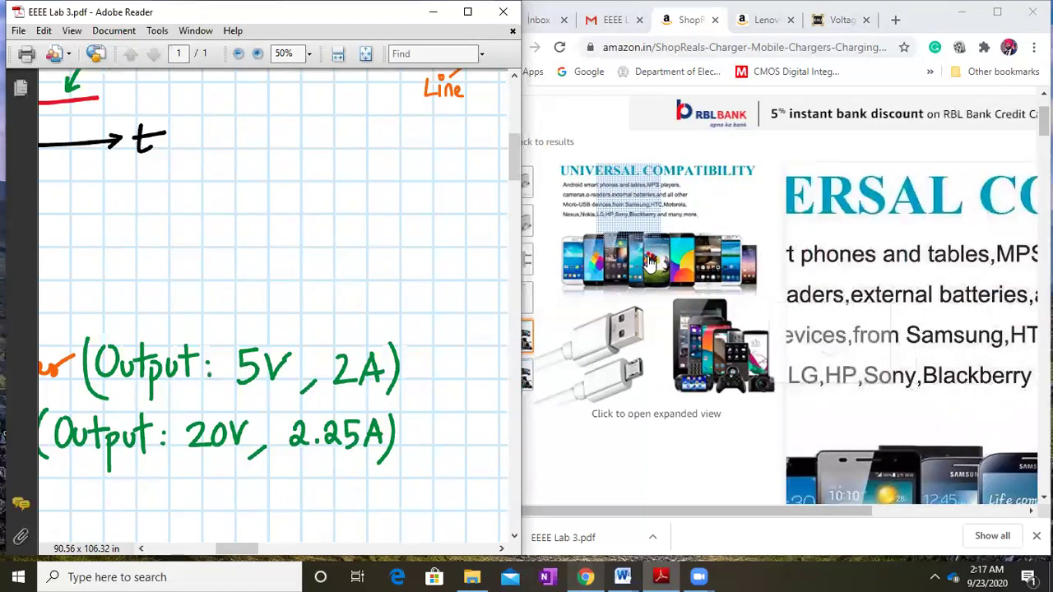
pyautogui.scroll(1, 650, 262)
pyautogui.click(524, 237)
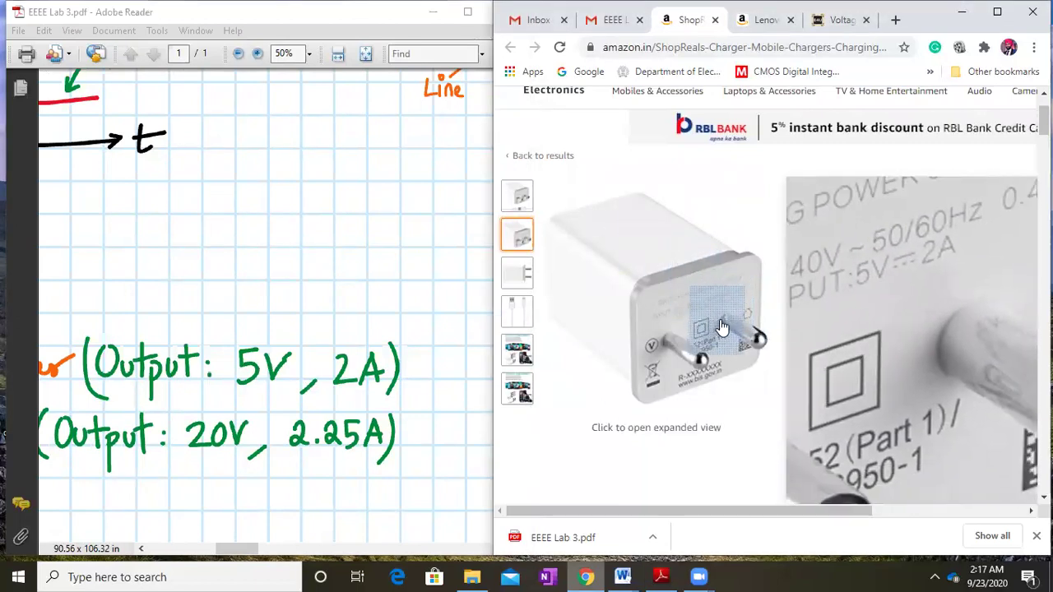
pyautogui.click(456, 339)
pyautogui.moveTo(154, 319); pyautogui.dragTo(273, 283)
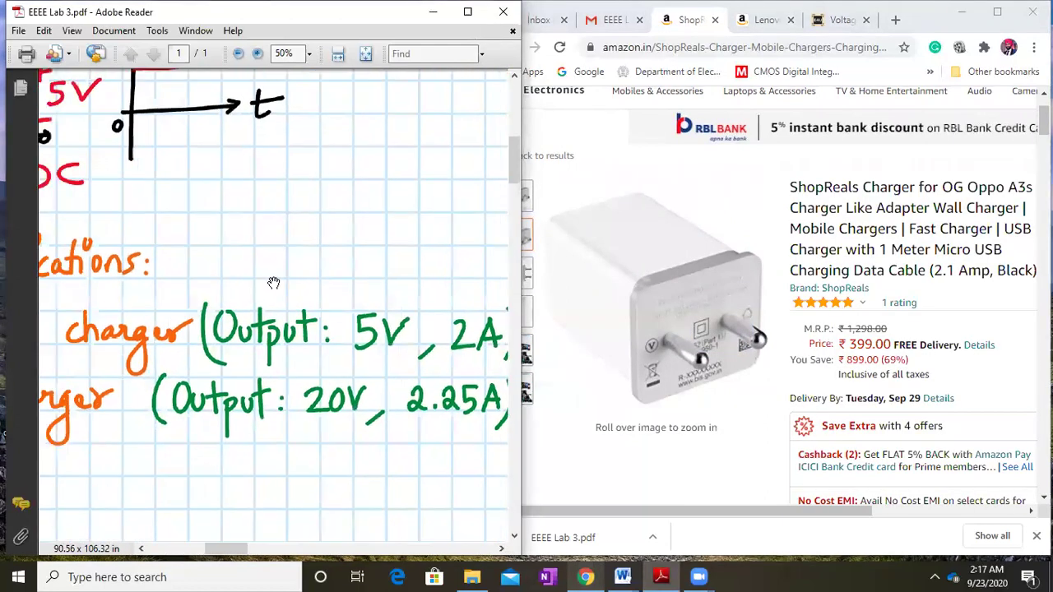
# Look through the ShopReals product images of the USB cable, the plug side view and the charger's rated face
pyautogui.click(923, 20)
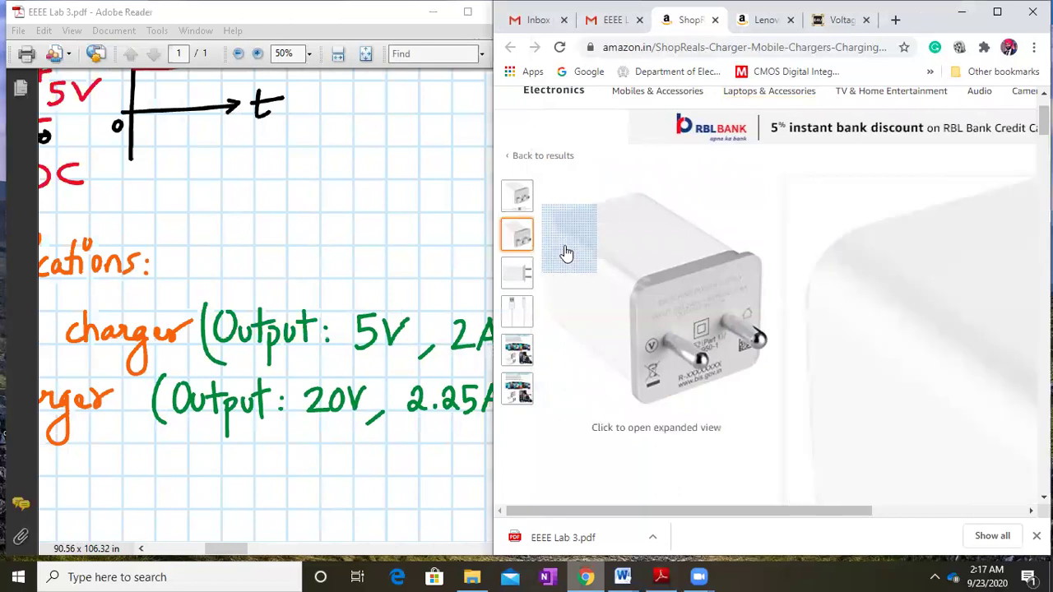
pyautogui.moveTo(518, 307)
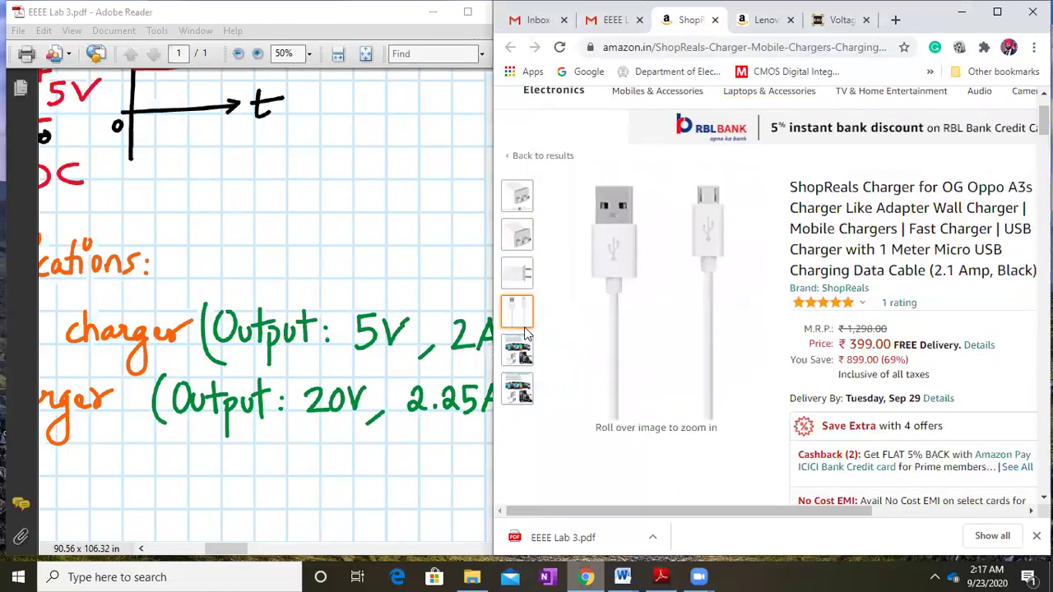
pyautogui.moveTo(599, 272)
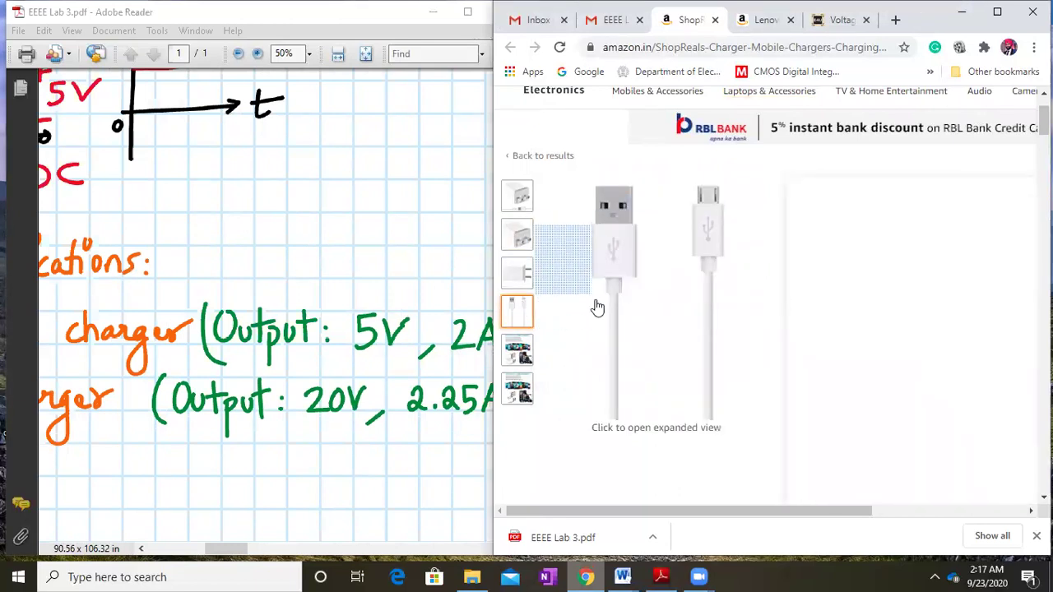
pyautogui.moveTo(511, 282)
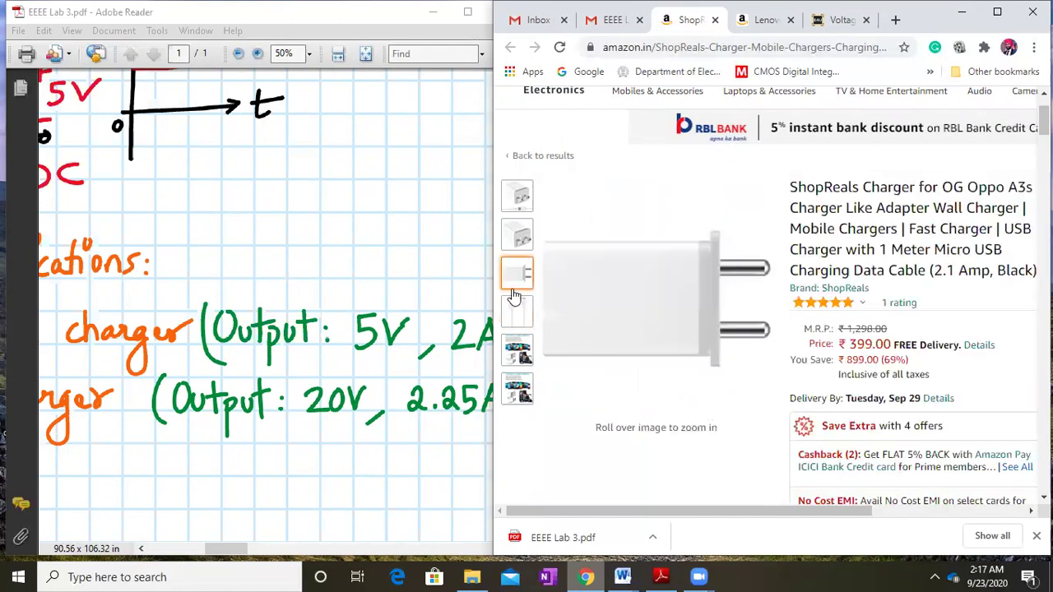
pyautogui.moveTo(511, 216)
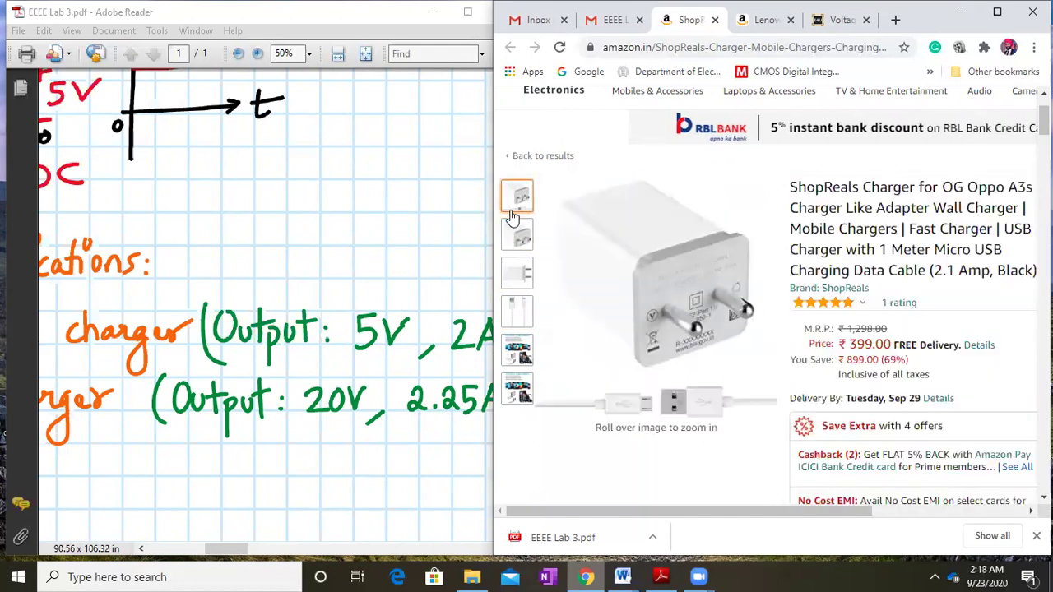
pyautogui.moveTo(519, 236)
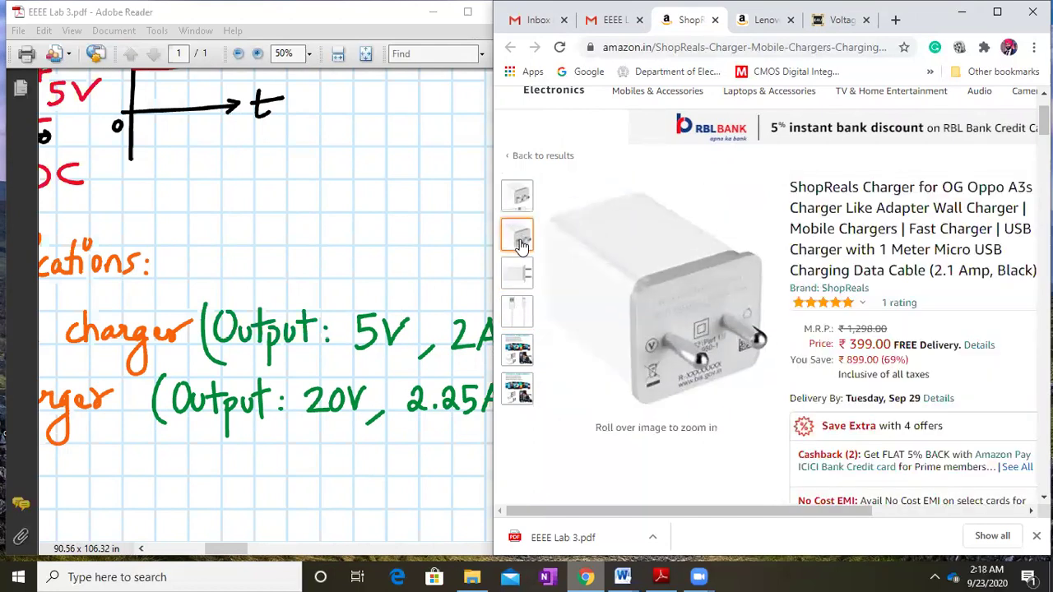
# Bring the handwritten input ratings of the mobile and laptop chargers into view in the notes
pyautogui.click(271, 231)
pyautogui.moveTo(43, 276); pyautogui.dragTo(370, 278)
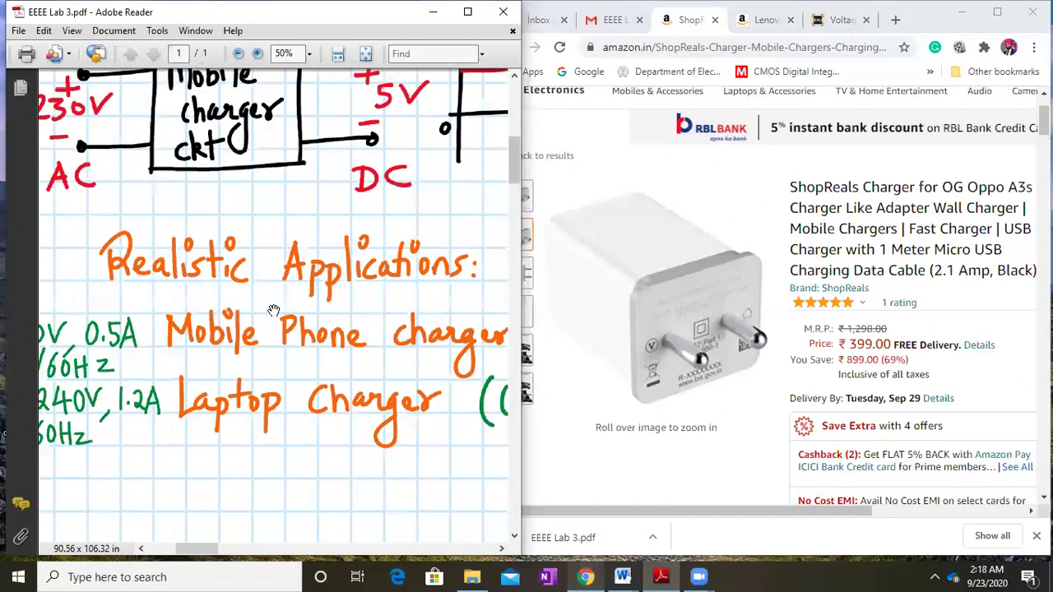
pyautogui.moveTo(280, 281); pyautogui.dragTo(287, 231)
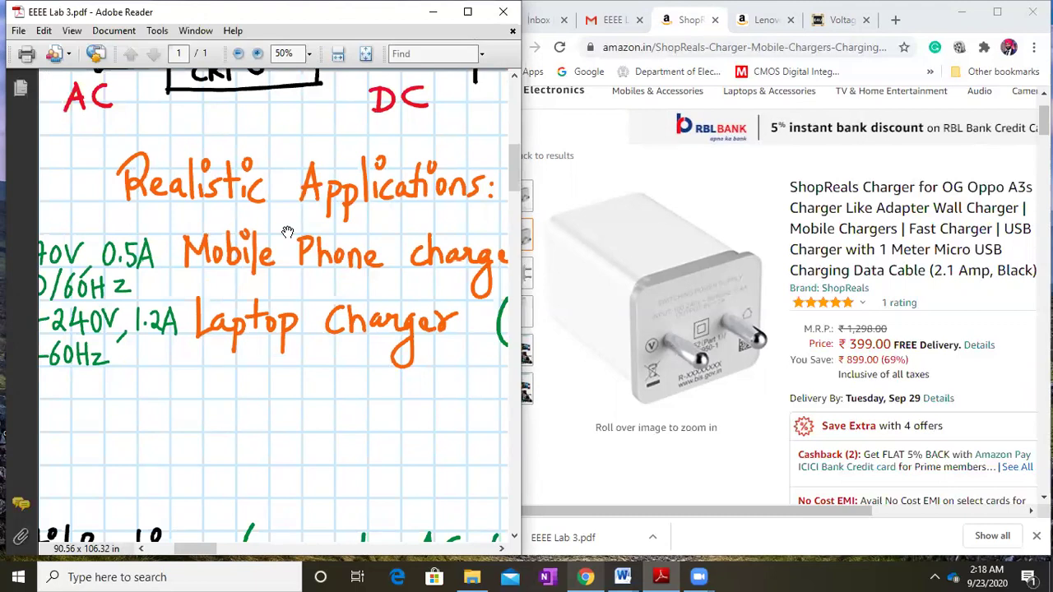
pyautogui.moveTo(257, 311); pyautogui.dragTo(440, 293)
# Show the Lenovo 65W adapter page in a wider browser window and compare its rating label with the laptop charger output in the notes
pyautogui.click(769, 23)
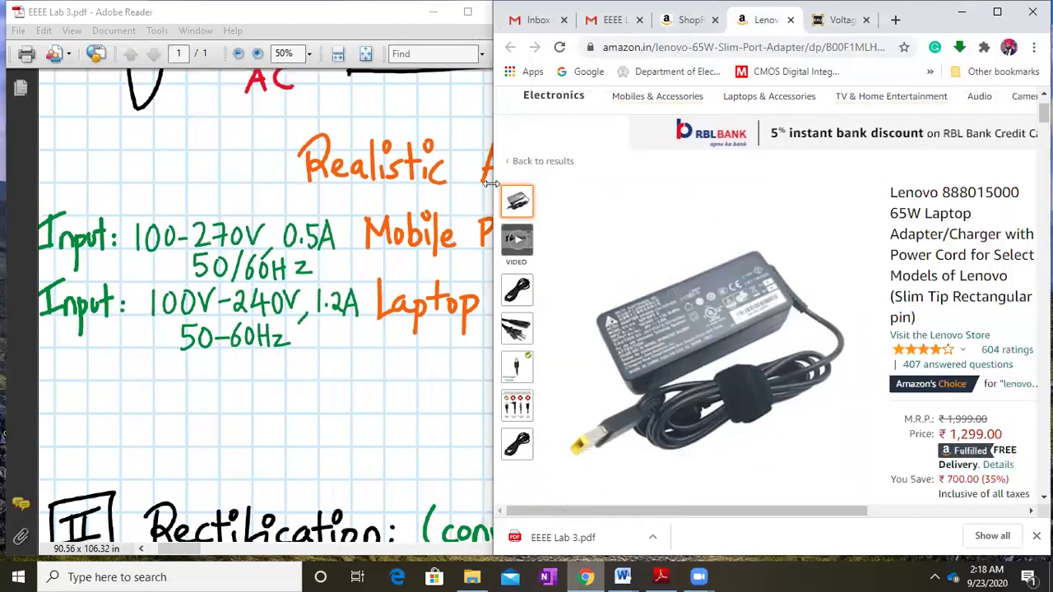
pyautogui.moveTo(491, 183); pyautogui.dragTo(359, 182)
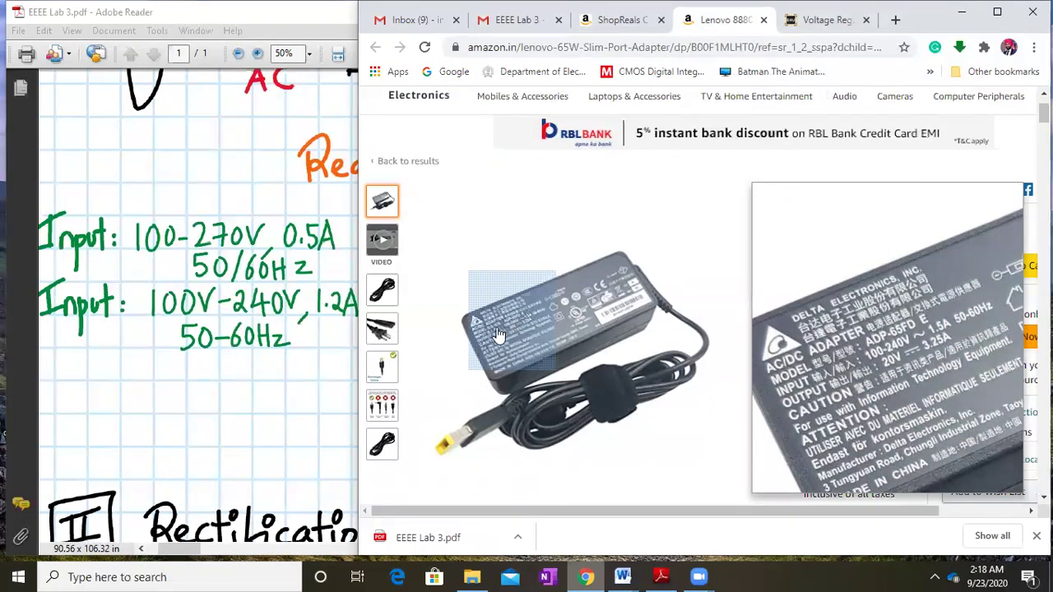
pyautogui.moveTo(283, 354); pyautogui.dragTo(59, 357)
pyautogui.moveTo(415, 352); pyautogui.dragTo(127, 355)
pyautogui.moveTo(313, 359); pyautogui.dragTo(277, 371)
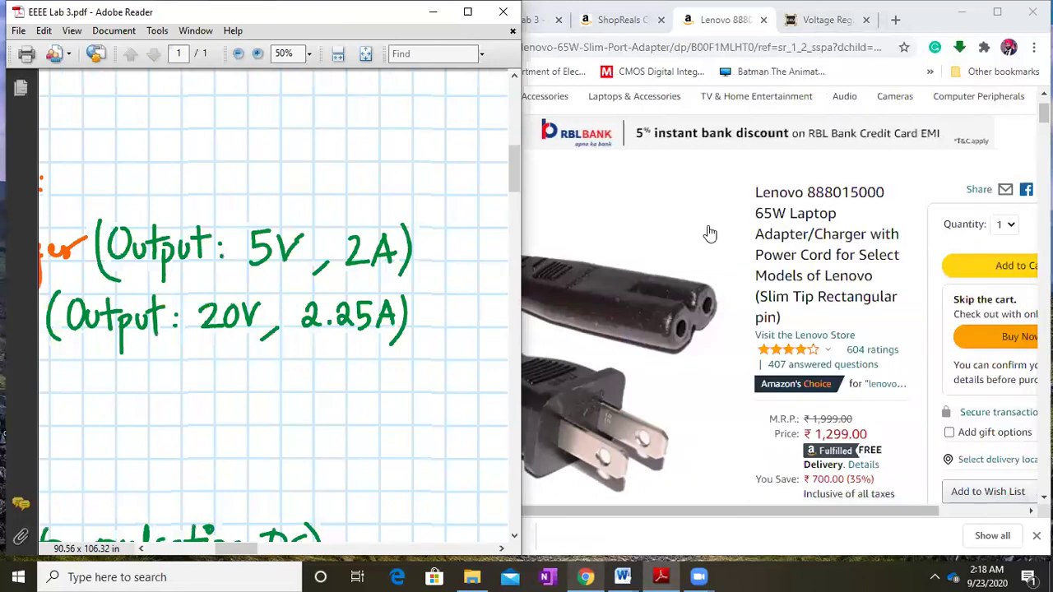
# Return to the Lenovo adapter's first product image and magnify its label to examine the input and output ratings
pyautogui.click(724, 172)
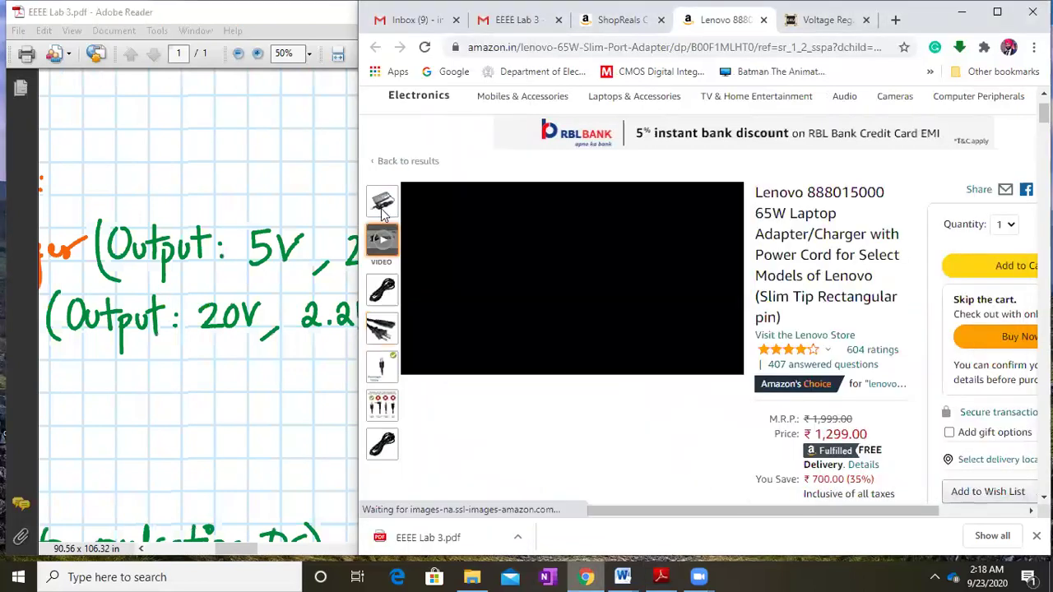
pyautogui.moveTo(382, 213)
pyautogui.moveTo(531, 329)
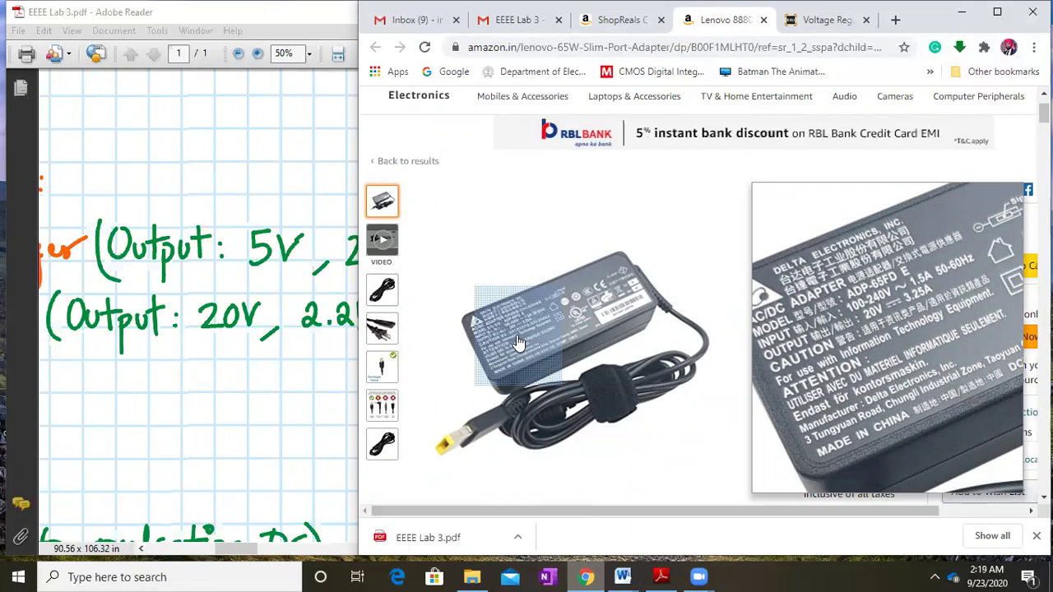
# Maximize the PDF notes window and return to the Realistic Applications section with both charger ratings
pyautogui.click(227, 369)
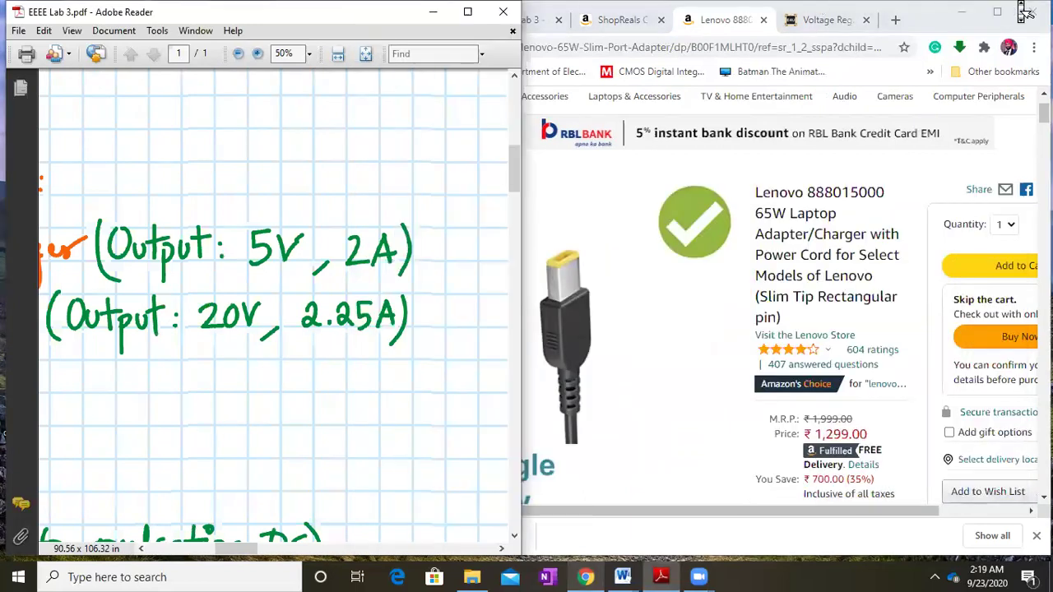
pyautogui.click(469, 18)
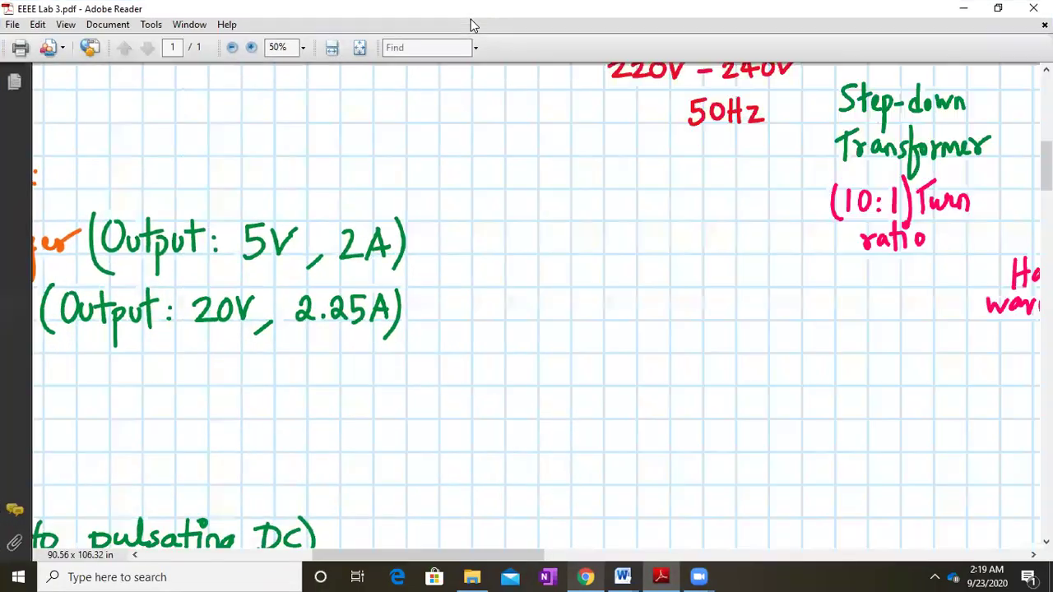
pyautogui.moveTo(422, 221); pyautogui.dragTo(935, 324)
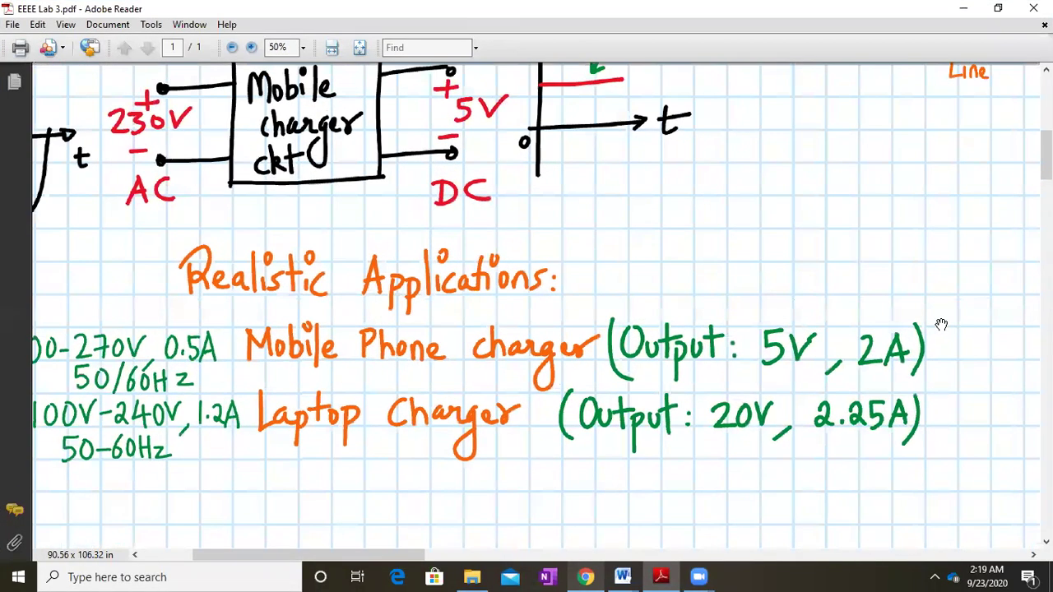
# Review both charger ratings under Realistic Applications and the mobile charger block diagram with its +5V output graph
pyautogui.moveTo(812, 305); pyautogui.dragTo(899, 310)
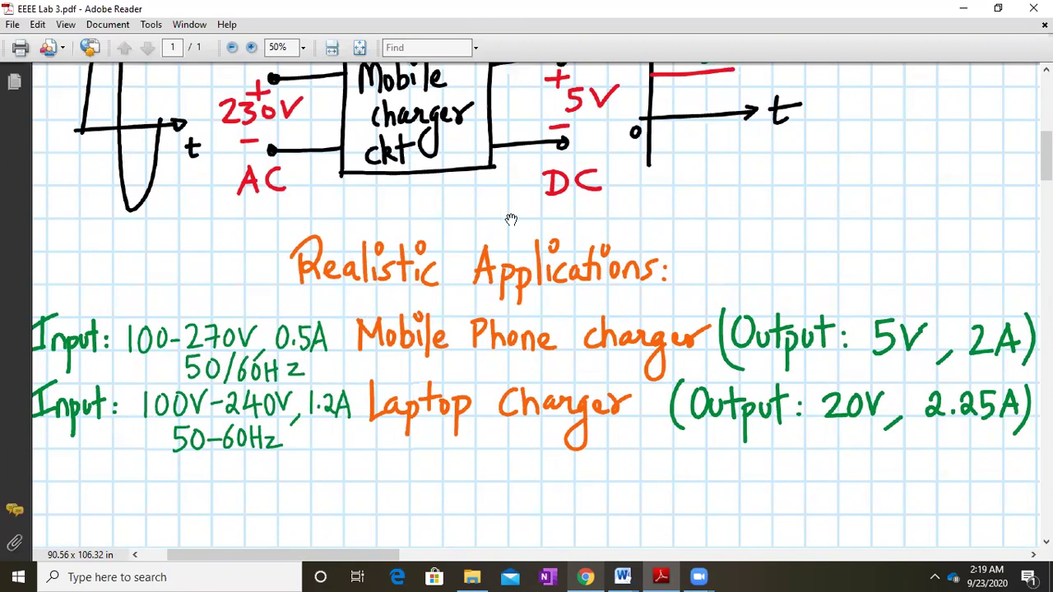
pyautogui.moveTo(461, 218); pyautogui.dragTo(522, 402)
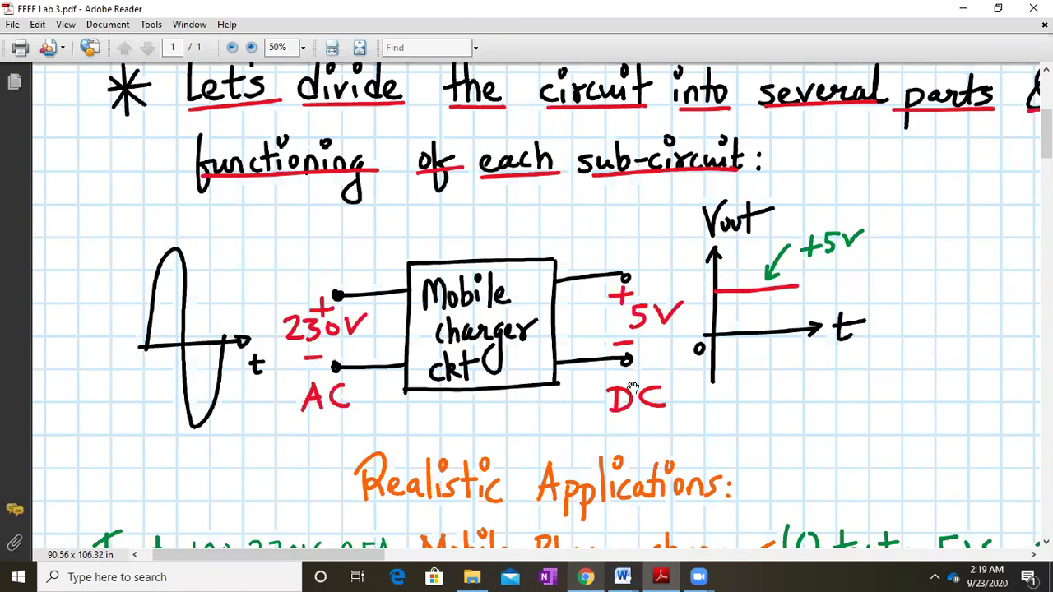
pyautogui.moveTo(889, 263); pyautogui.dragTo(760, 339)
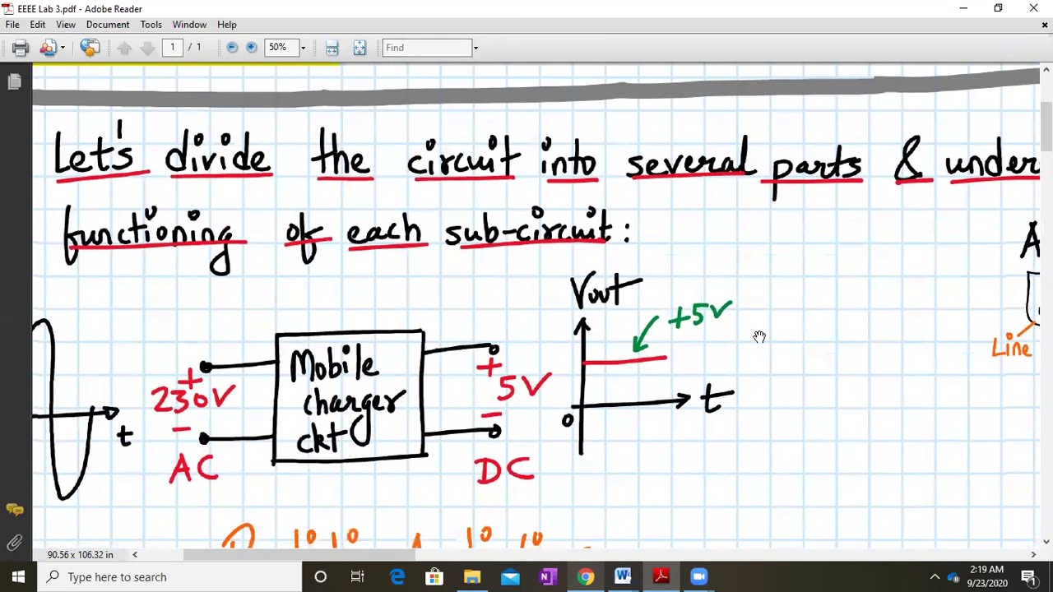
pyautogui.moveTo(834, 339); pyautogui.dragTo(786, 324)
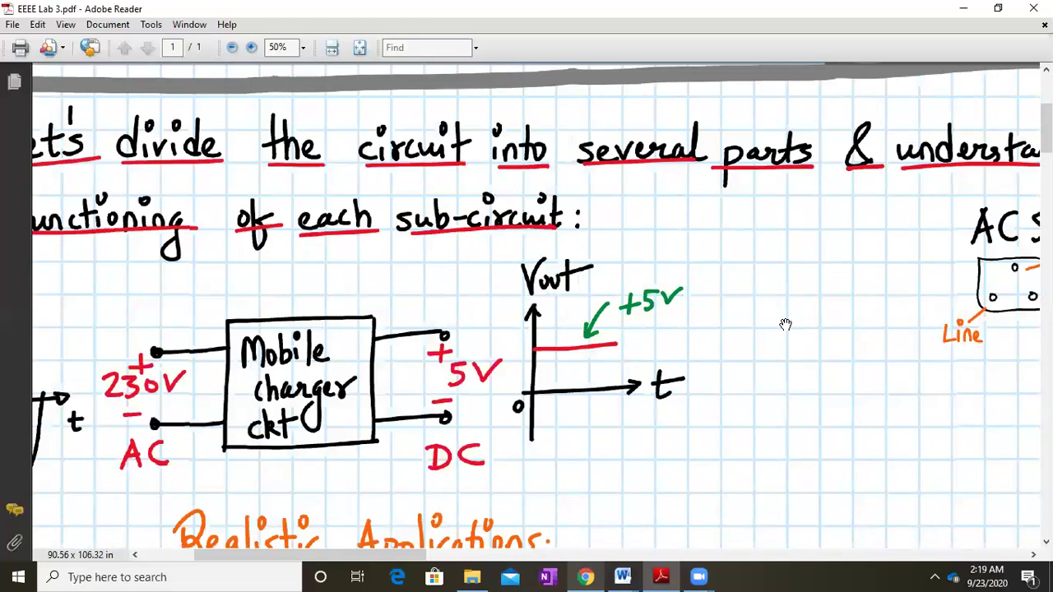
# Look over the AC Socket sketch and the Journey from AC to DC diagram, and return to the mobile charger block
pyautogui.moveTo(909, 329); pyautogui.dragTo(509, 320)
pyautogui.moveTo(776, 317); pyautogui.dragTo(518, 354)
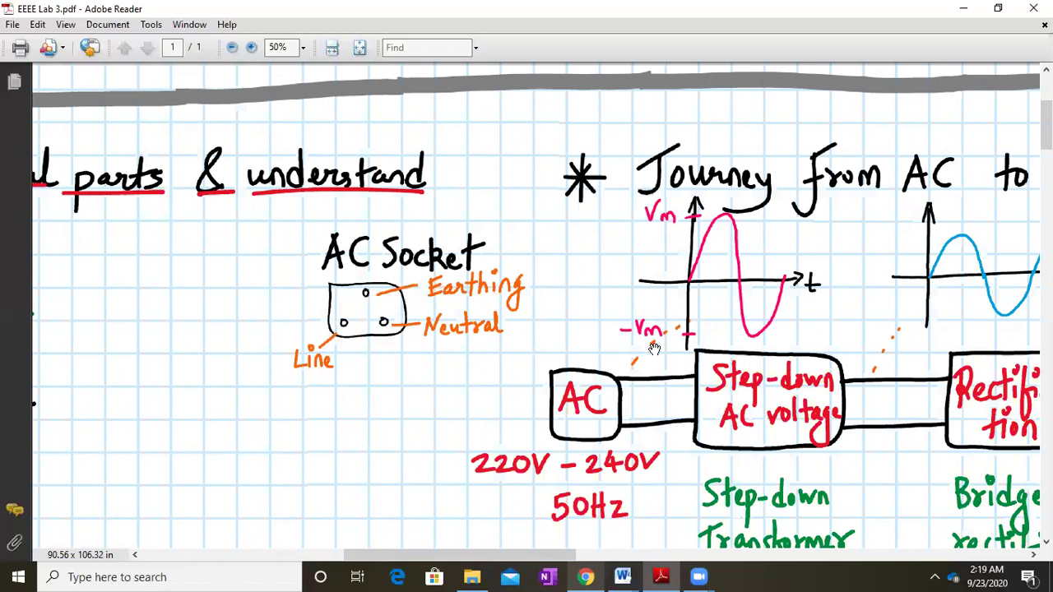
pyautogui.moveTo(634, 338); pyautogui.dragTo(287, 327)
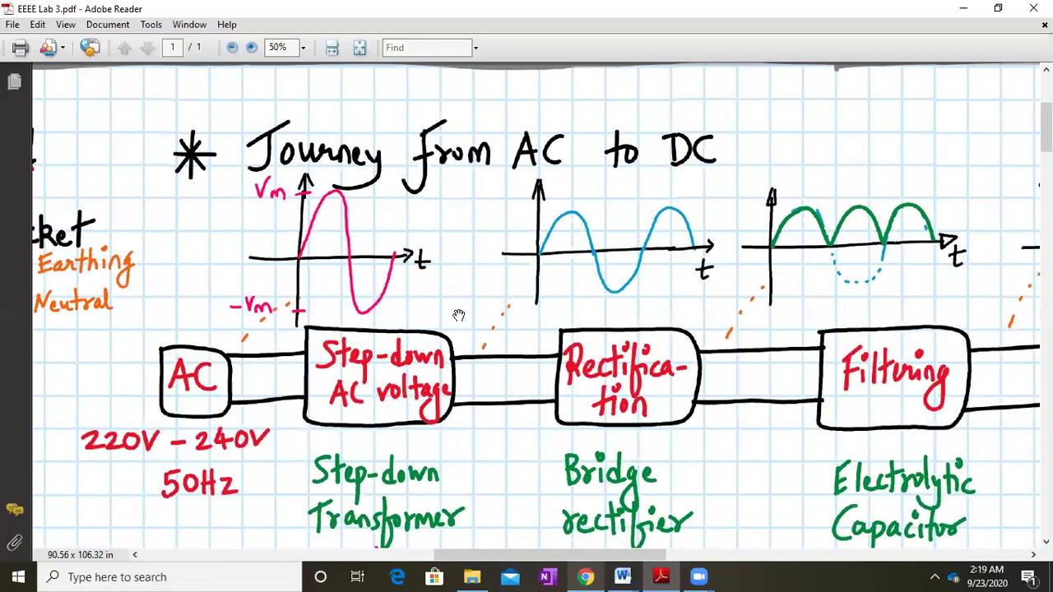
pyautogui.moveTo(231, 257); pyautogui.dragTo(936, 213)
pyautogui.moveTo(422, 252); pyautogui.dragTo(860, 203)
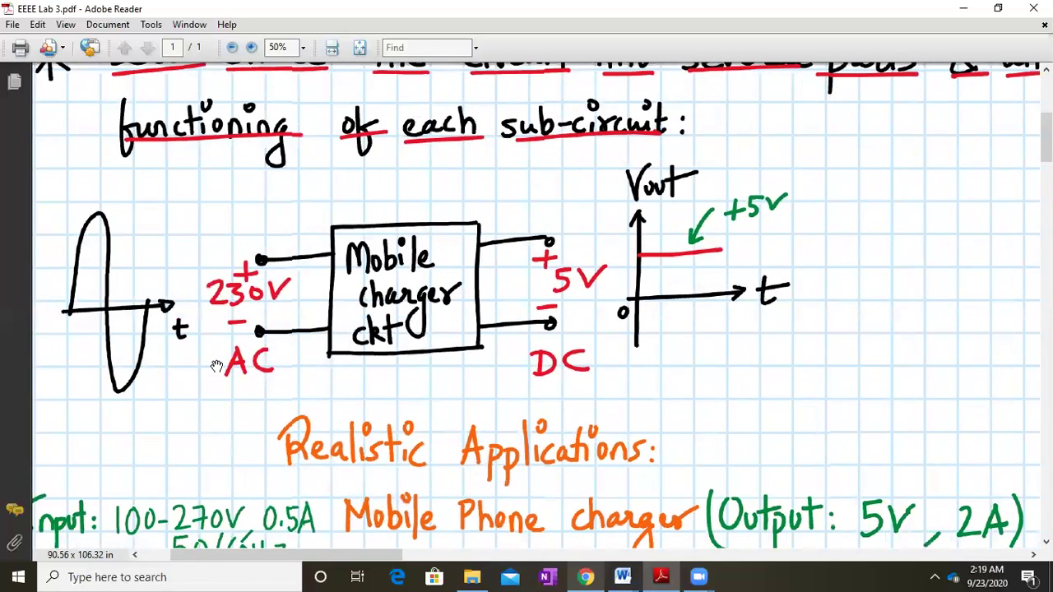
# Compare the mobile charger block's 230V AC input and 5V DC output with the charger ratings below it
pyautogui.scroll(-4, 506, 206)
pyautogui.scroll(4, 486, 284)
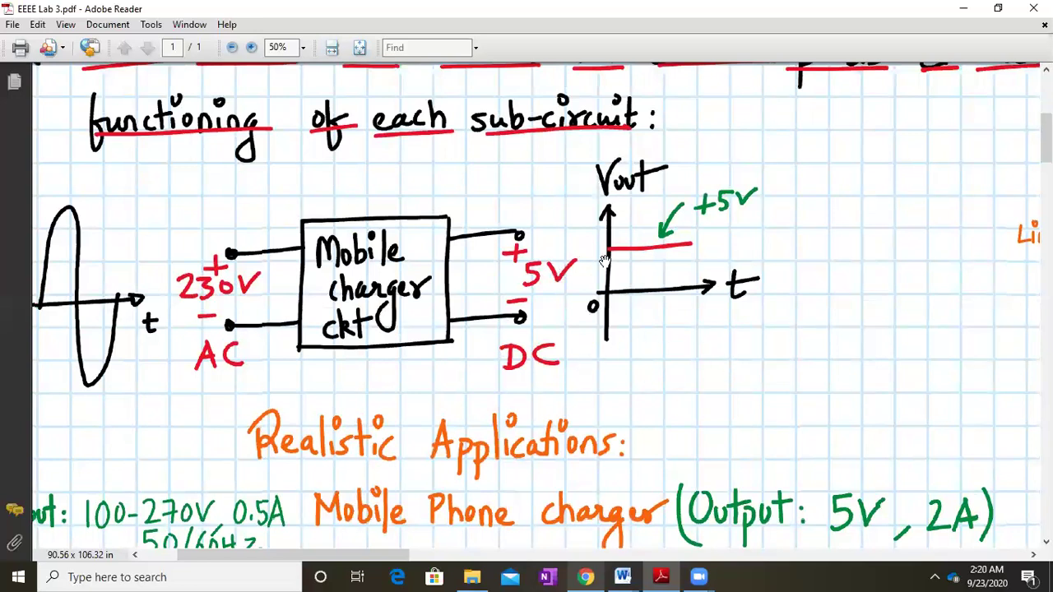
pyautogui.moveTo(716, 359); pyautogui.dragTo(717, 255)
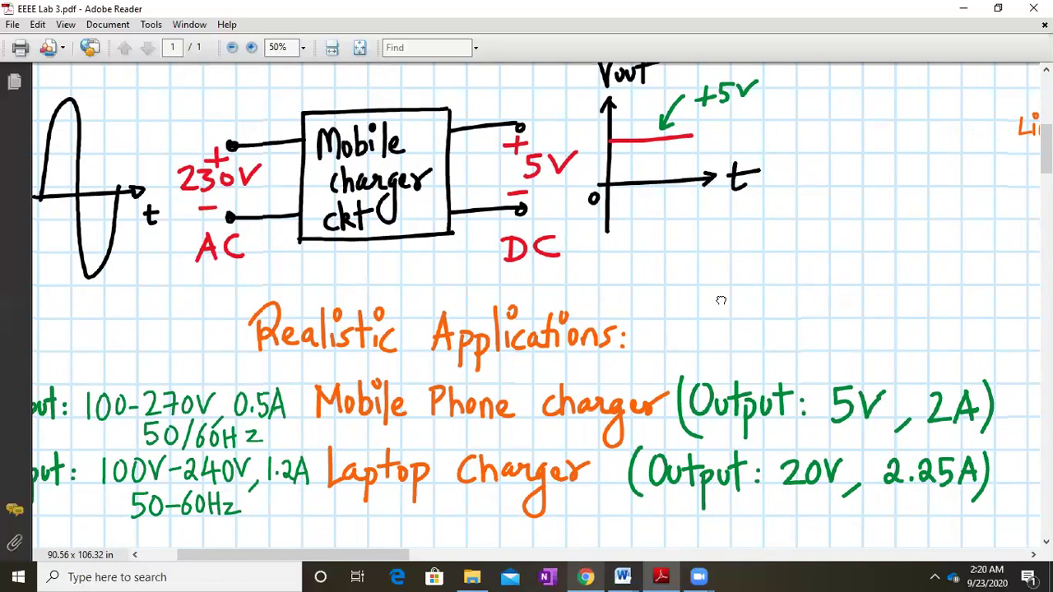
# Go to the Journey from AC to DC diagram and examine the AC source and the Step-down AC voltage stage
pyautogui.moveTo(720, 300); pyautogui.dragTo(157, 364)
pyautogui.moveTo(738, 309); pyautogui.dragTo(282, 399)
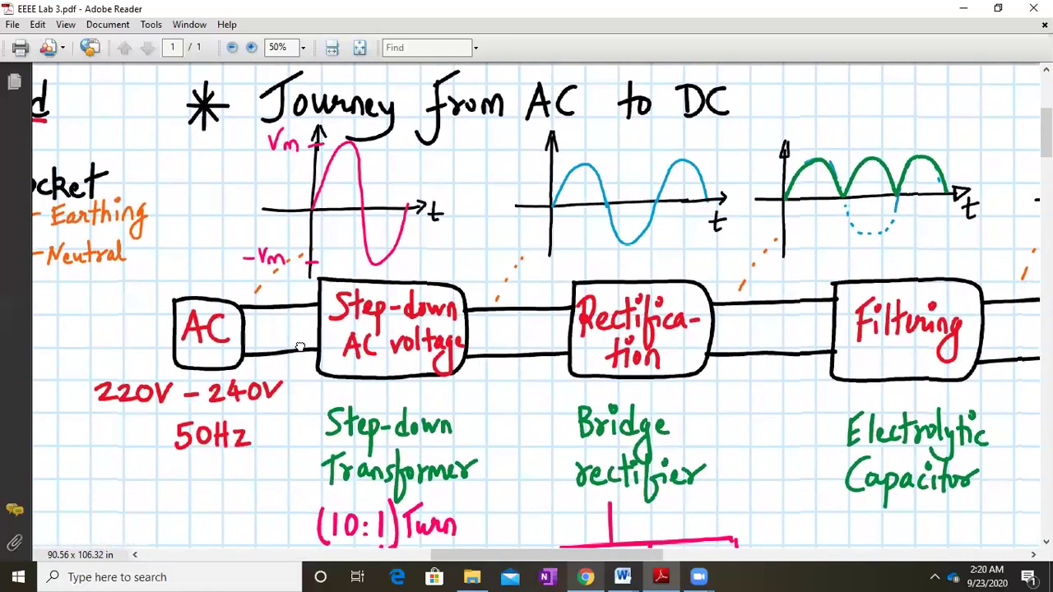
pyautogui.moveTo(300, 347); pyautogui.dragTo(305, 322)
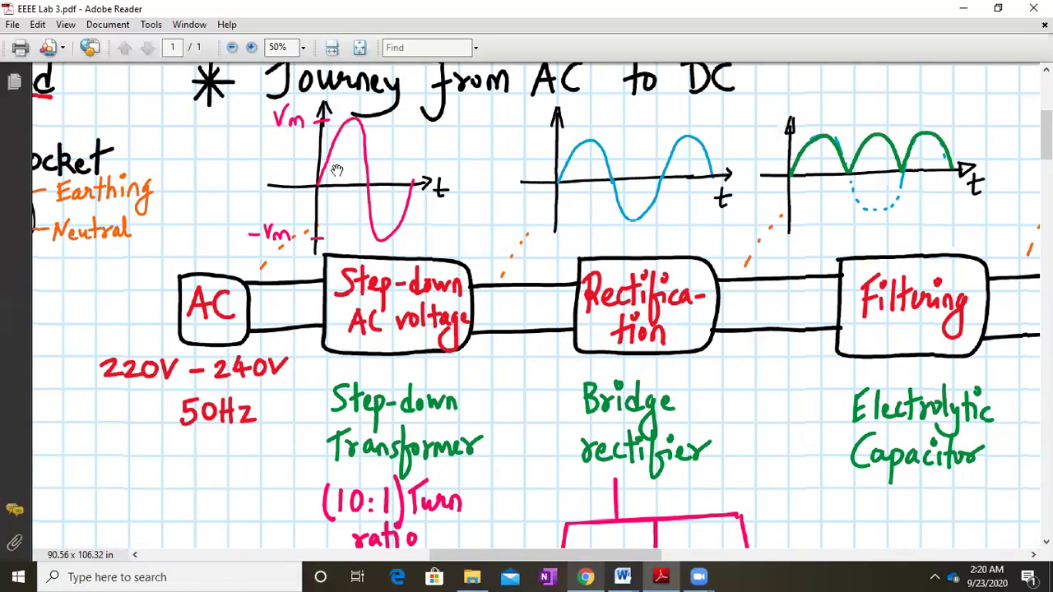
pyautogui.moveTo(375, 340); pyautogui.dragTo(336, 266)
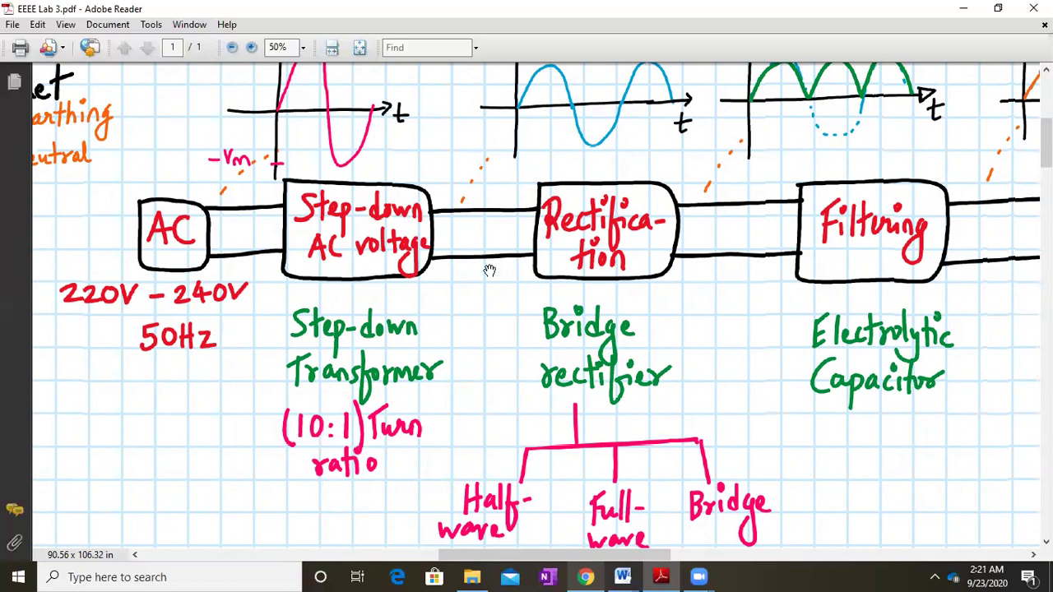
# Examine the Rectification stage, including its half-wave, full-wave and bridge types, and the waveforms above it
pyautogui.moveTo(535, 183); pyautogui.dragTo(468, 285)
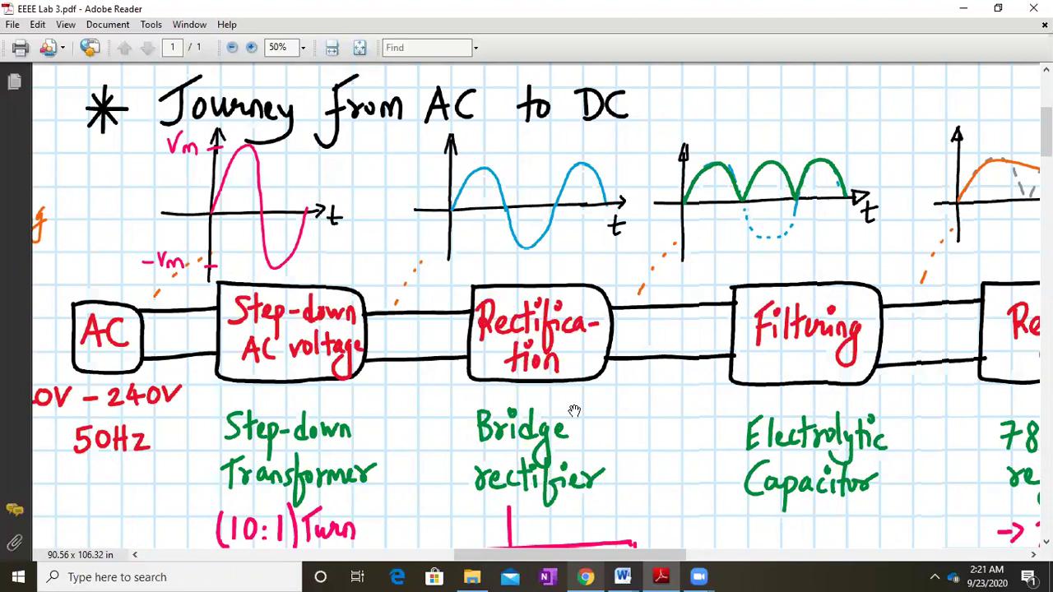
pyautogui.moveTo(694, 382); pyautogui.dragTo(682, 263)
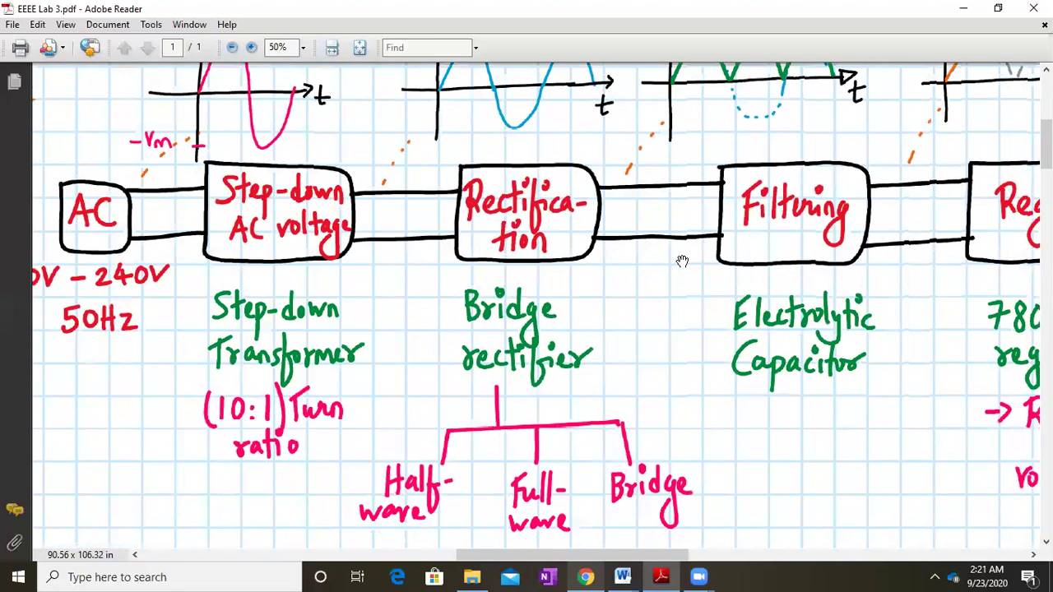
pyautogui.moveTo(609, 364); pyautogui.dragTo(612, 284)
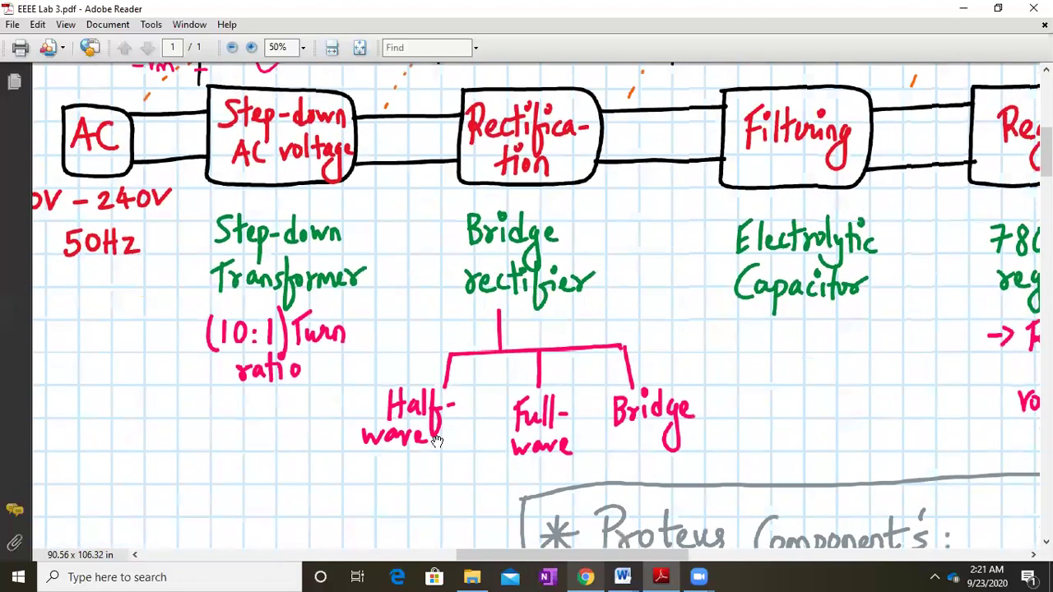
pyautogui.moveTo(694, 176); pyautogui.dragTo(555, 308)
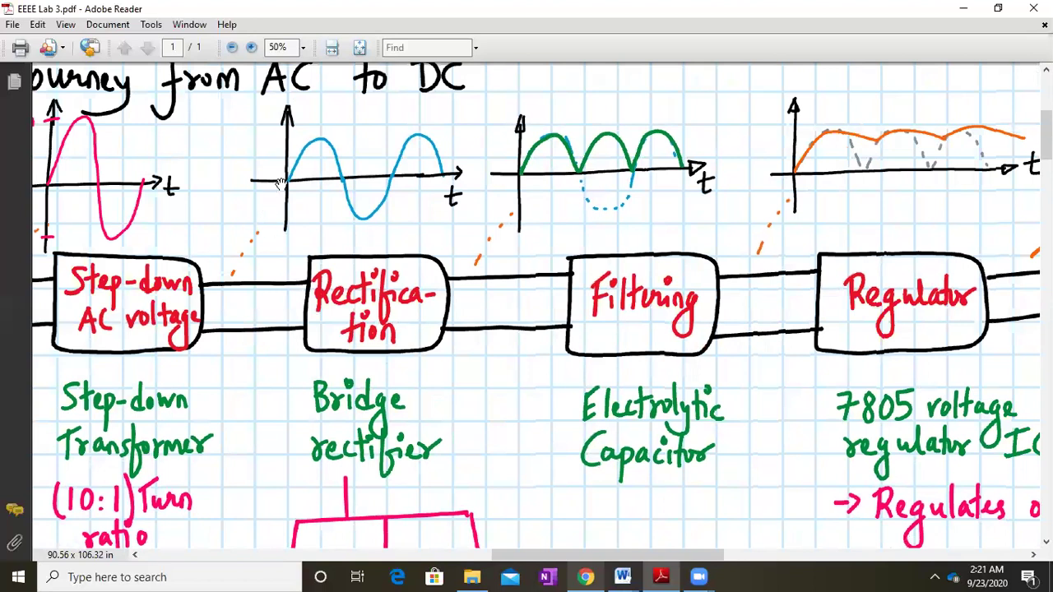
# Follow the diagram from the rectified waveform through the Filtering stage to the smoothed waveform before the Regulator
pyautogui.hscroll(1, 351, 338)
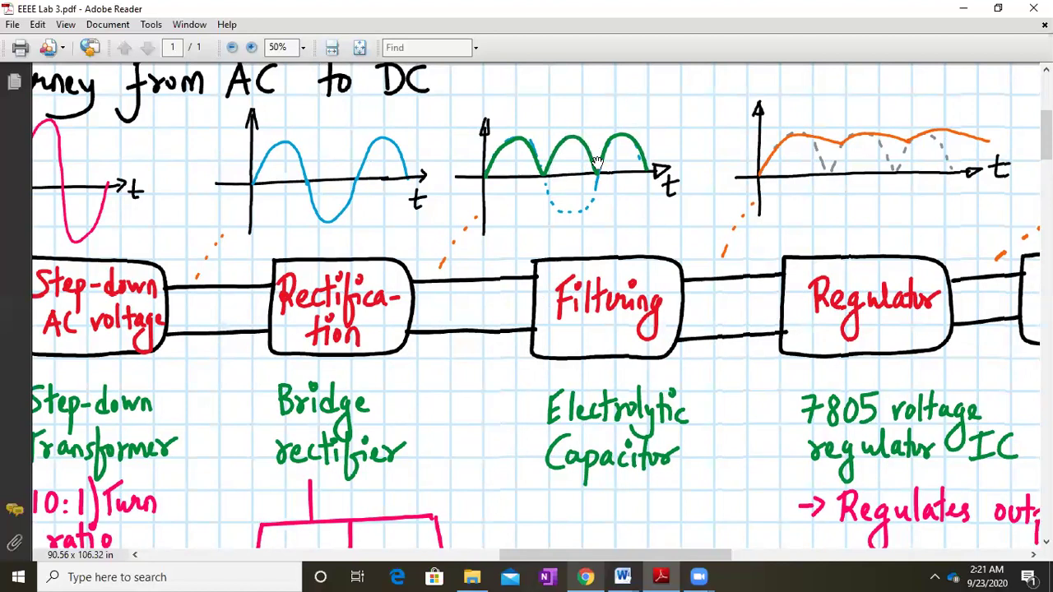
pyautogui.scroll(1, 503, 254)
pyautogui.hscroll(1, 504, 253)
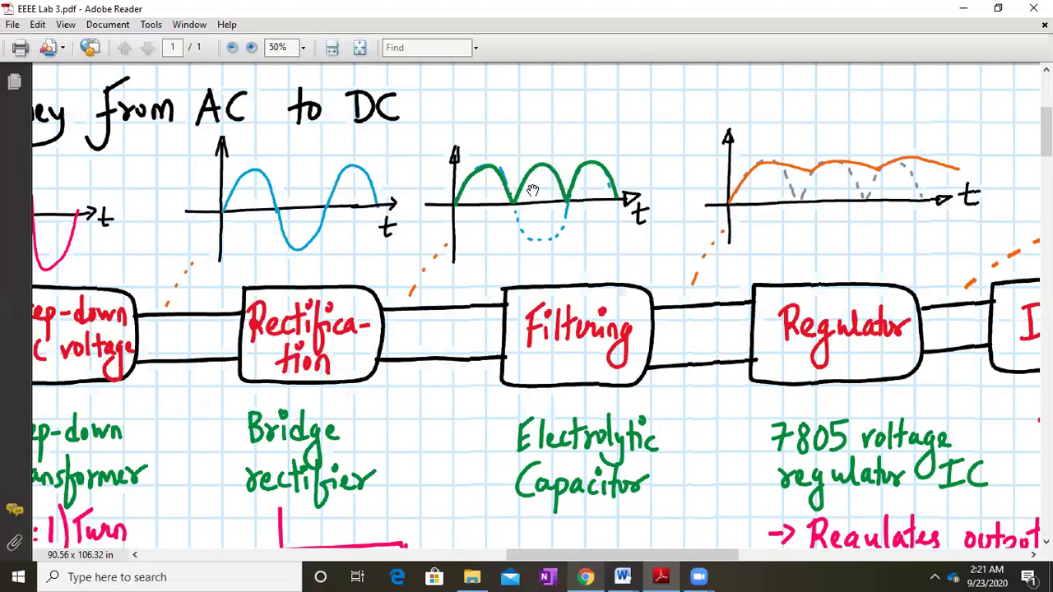
pyautogui.moveTo(533, 192); pyautogui.dragTo(492, 241)
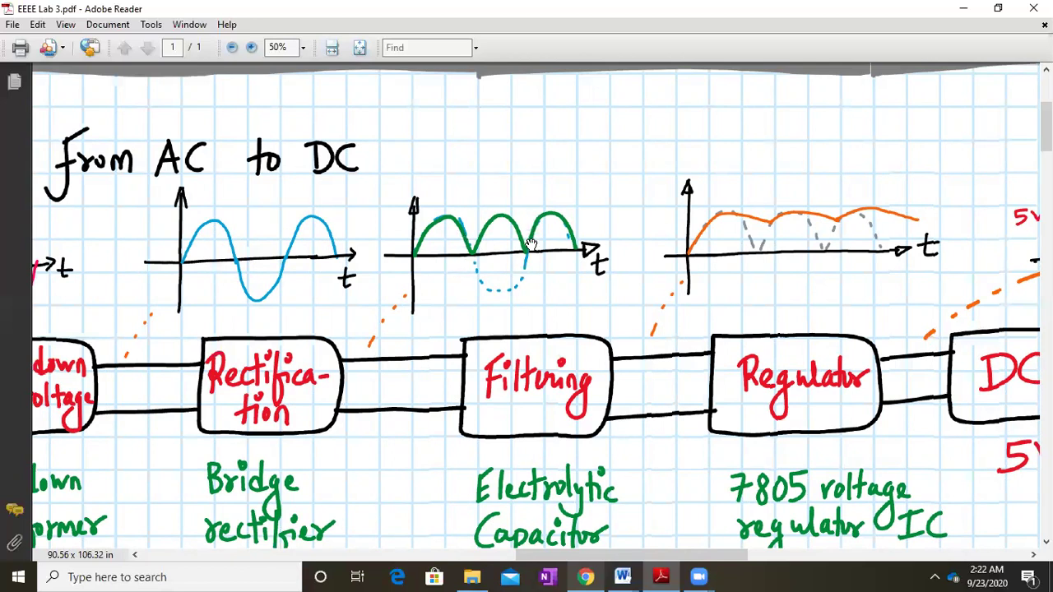
pyautogui.moveTo(582, 290); pyautogui.dragTo(502, 234)
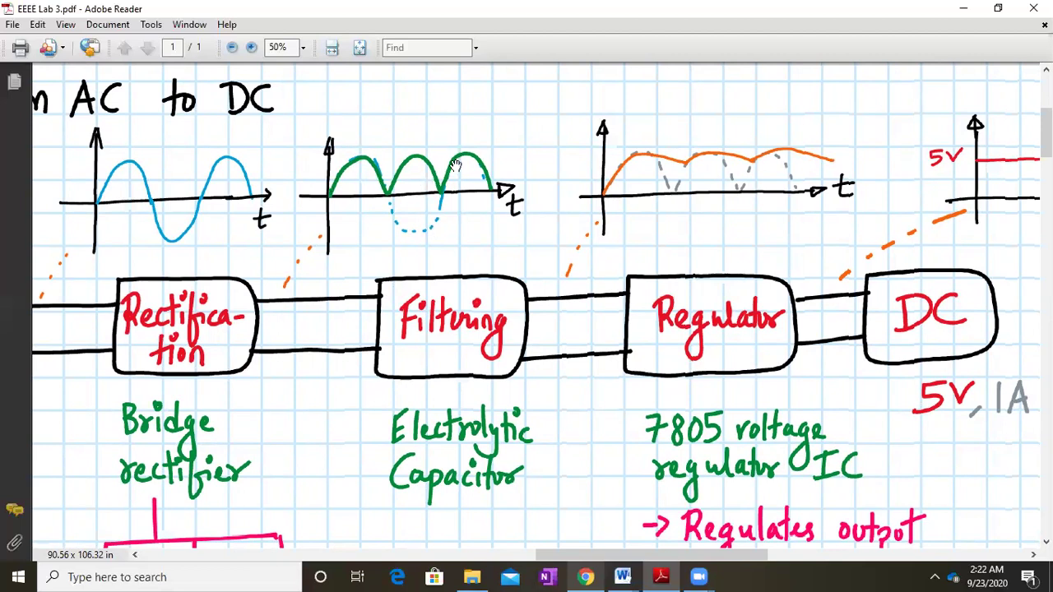
pyautogui.moveTo(528, 243); pyautogui.dragTo(477, 149)
pyautogui.moveTo(531, 161); pyautogui.dragTo(467, 347)
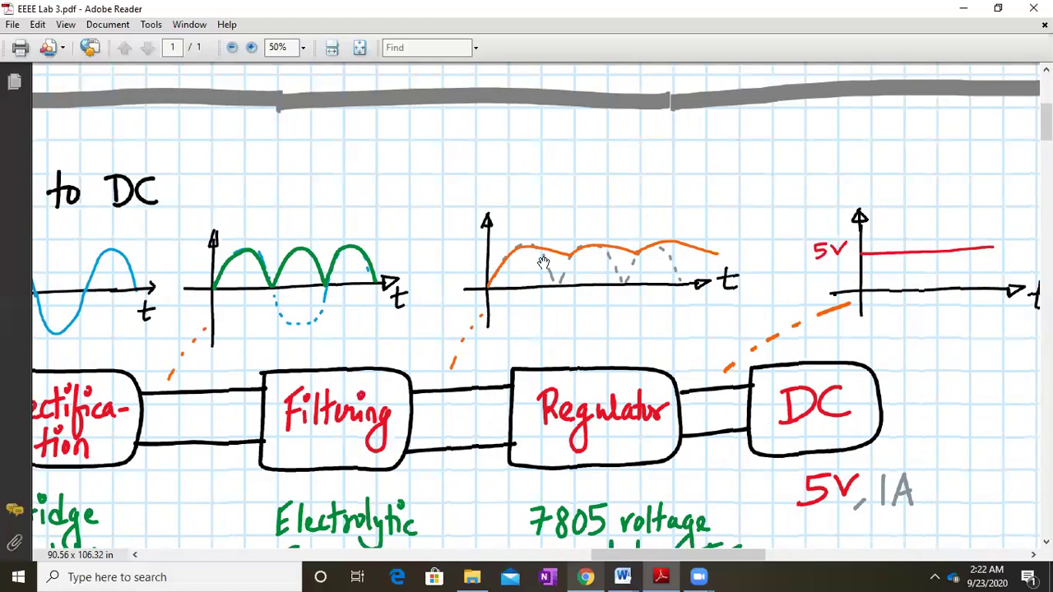
# Enlarge the notes to 75% and examine the filtered waveform and the Regulator stage
pyautogui.keyDown('ctrl'); pyautogui.scroll(2, 543, 261); pyautogui.keyUp('ctrl')
pyautogui.moveTo(371, 305); pyautogui.dragTo(419, 305)
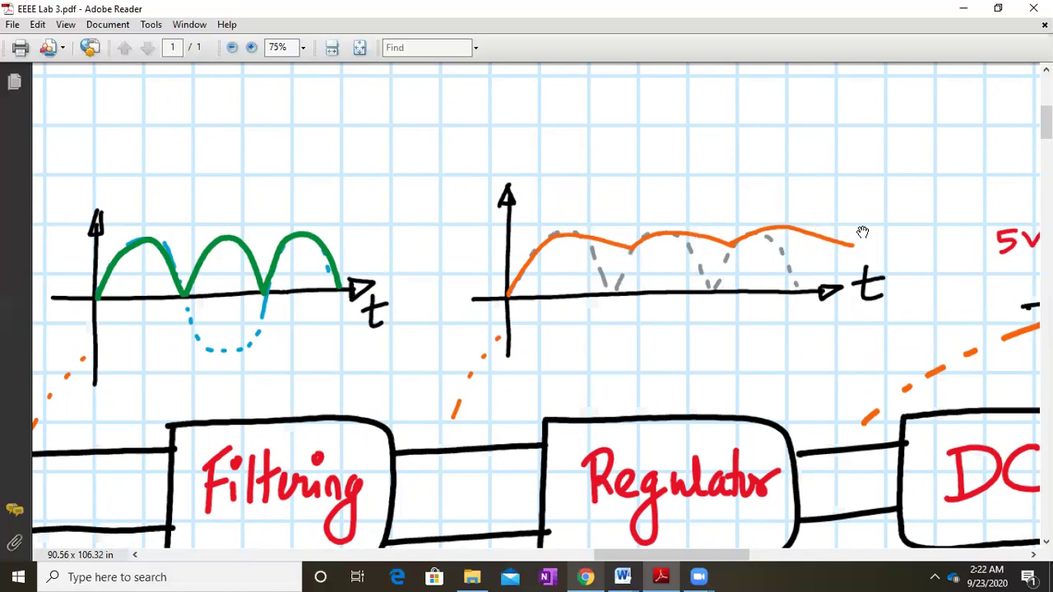
pyautogui.moveTo(897, 323); pyautogui.dragTo(738, 151)
pyautogui.moveTo(700, 374); pyautogui.dragTo(677, 261)
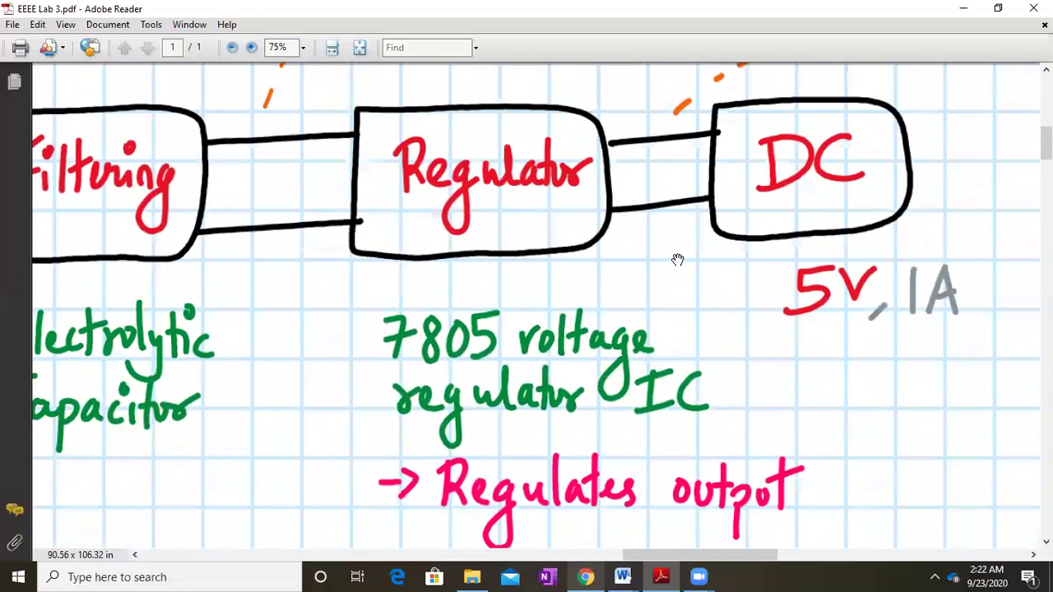
# Set the zoom to 50% and examine the 7805 voltage regulator notes and the DC output stage with its waveform
pyautogui.click(285, 50)
pyautogui.write('50')
pyautogui.press('Return')
pyautogui.moveTo(351, 171); pyautogui.dragTo(407, 245)
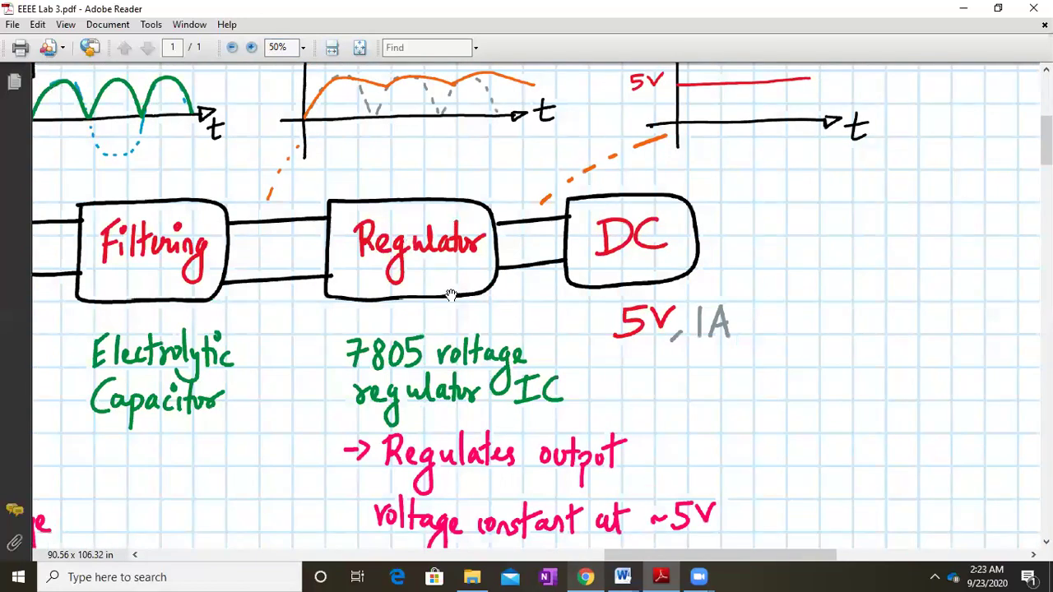
pyautogui.moveTo(523, 436); pyautogui.dragTo(507, 348)
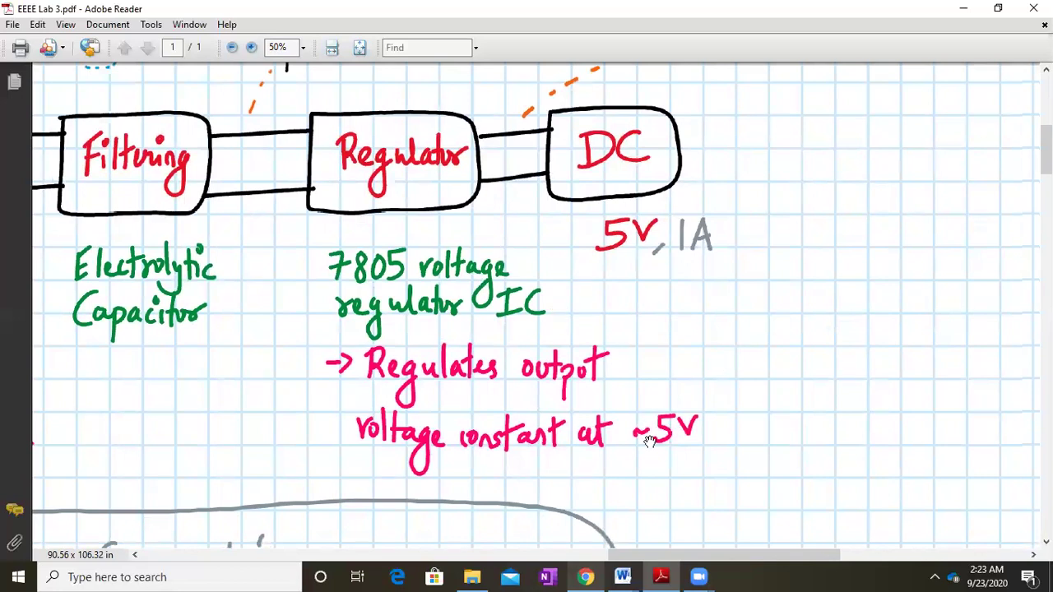
pyautogui.moveTo(757, 231); pyautogui.dragTo(811, 392)
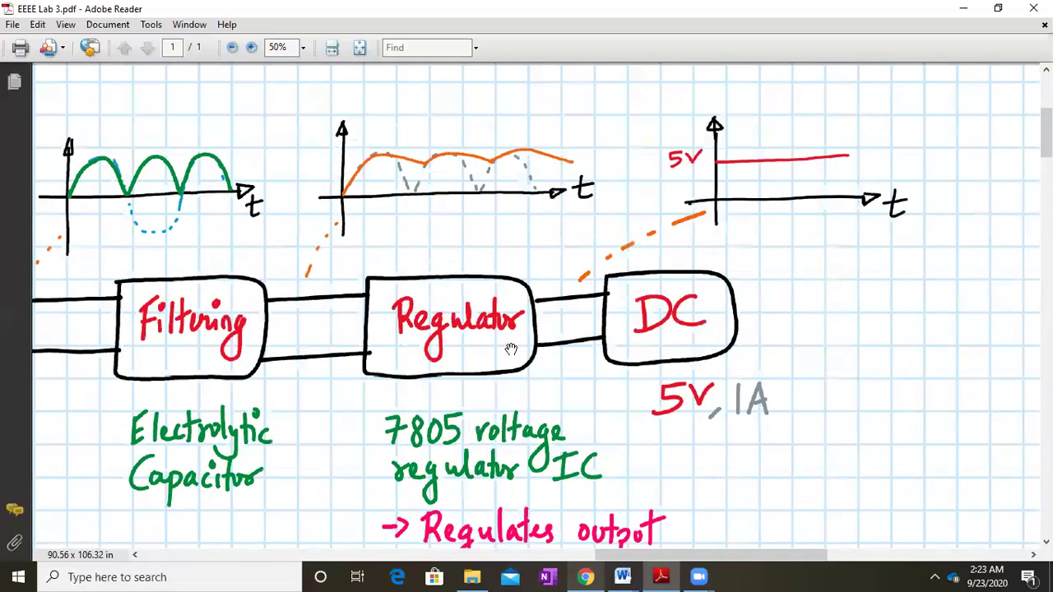
pyautogui.moveTo(461, 311); pyautogui.dragTo(411, 382)
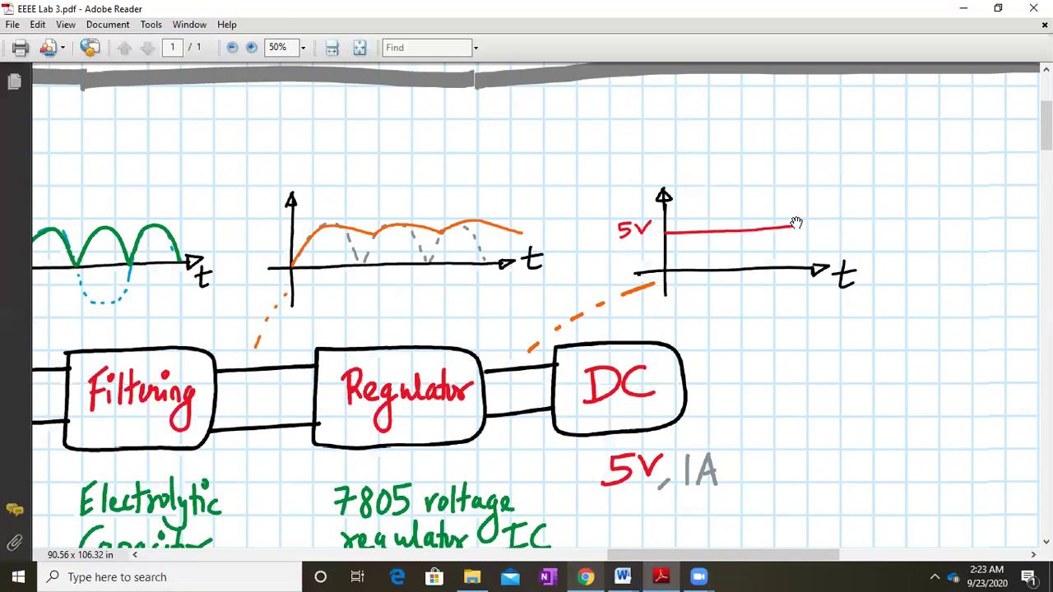
# Reduce the notes to 33.3% and bring the Half-wave Rectification circuit in section II into view
pyautogui.moveTo(493, 277); pyautogui.dragTo(995, 332)
pyautogui.moveTo(848, 392); pyautogui.dragTo(682, 278)
pyautogui.scroll(-1, 682, 278)
pyautogui.moveTo(875, 411); pyautogui.dragTo(681, 233)
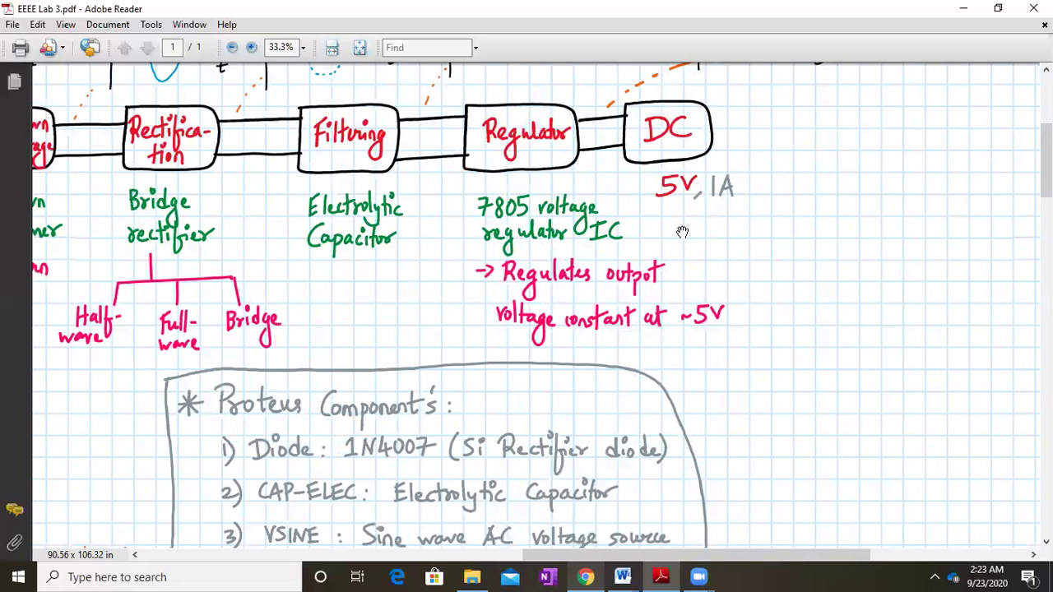
pyautogui.moveTo(825, 299); pyautogui.dragTo(807, 465)
pyautogui.moveTo(381, 353); pyautogui.dragTo(928, 97)
pyautogui.moveTo(478, 311); pyautogui.dragTo(969, 221)
pyautogui.moveTo(691, 395); pyautogui.dragTo(656, 203)
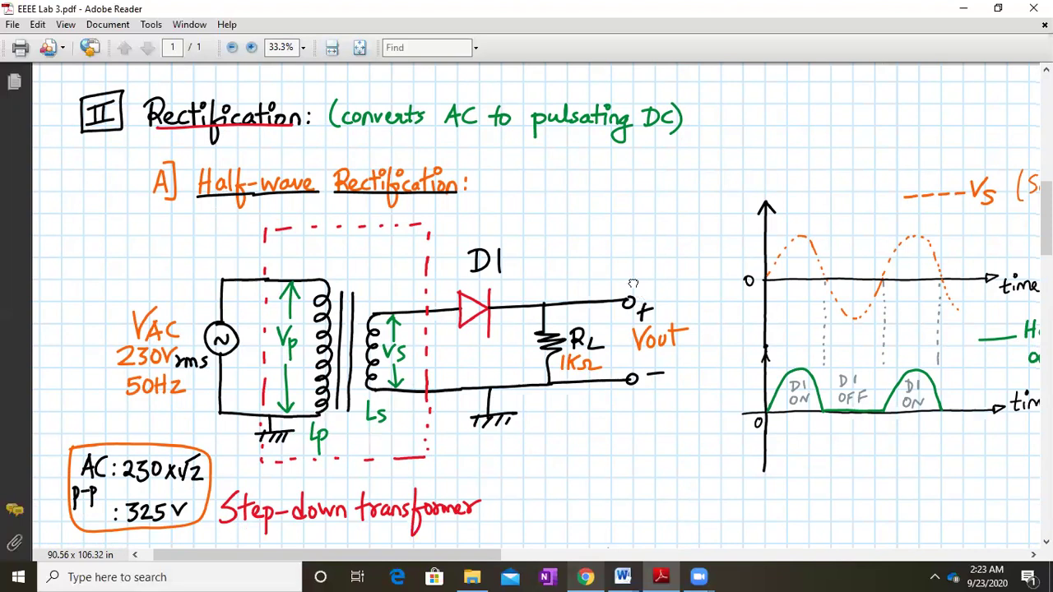
# Examine the half-wave rectifier circuit, its step-down transformer and the boxed AC peak voltage calculation
pyautogui.moveTo(633, 283); pyautogui.dragTo(613, 274)
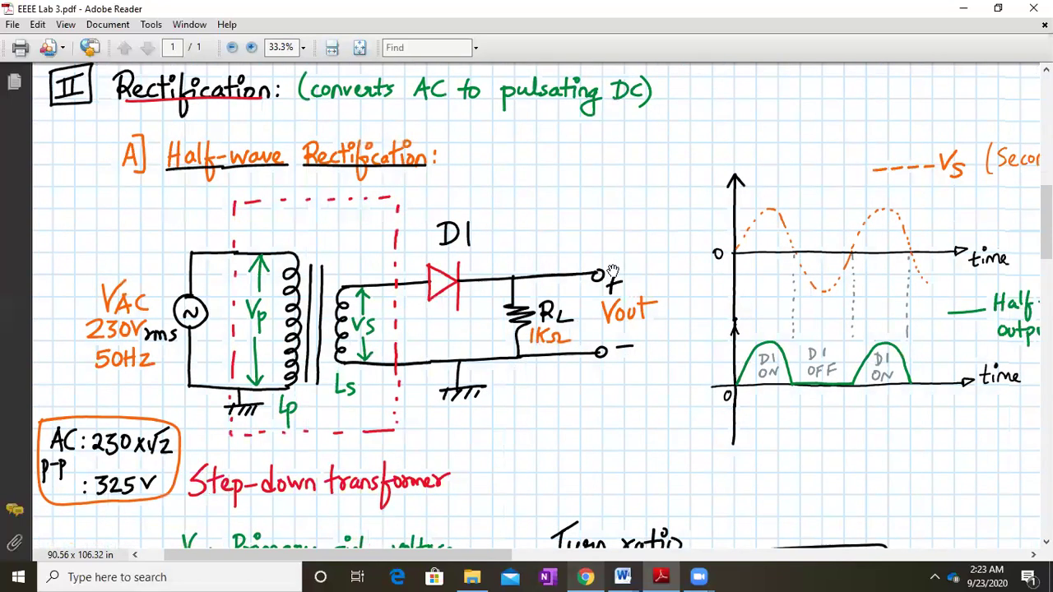
pyautogui.moveTo(525, 415); pyautogui.dragTo(602, 368)
pyautogui.scroll(1, 602, 368)
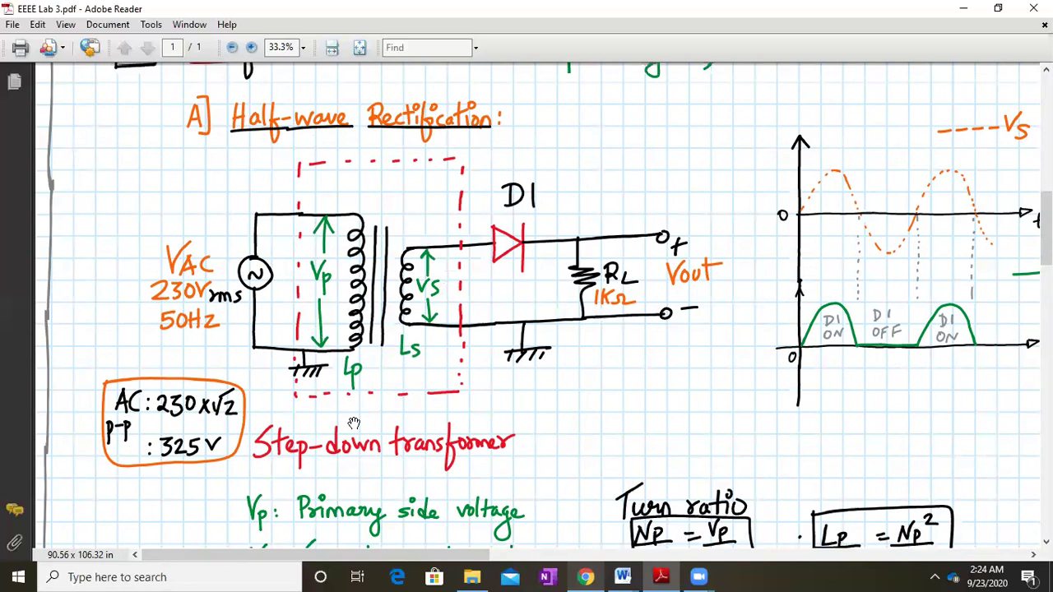
pyautogui.scroll(-1, 165, 407)
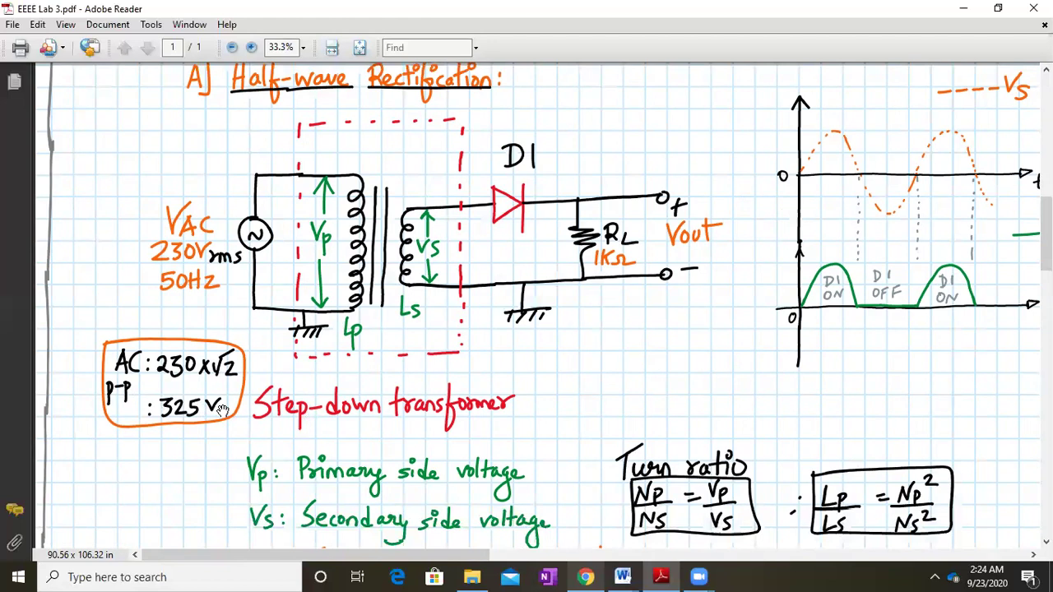
# Read the definitions of Vp, Vs, Lp and Ls and the boxed turn ratio and inductance ratio formulas
pyautogui.moveTo(318, 404); pyautogui.dragTo(300, 298)
pyautogui.moveTo(440, 369); pyautogui.dragTo(414, 311)
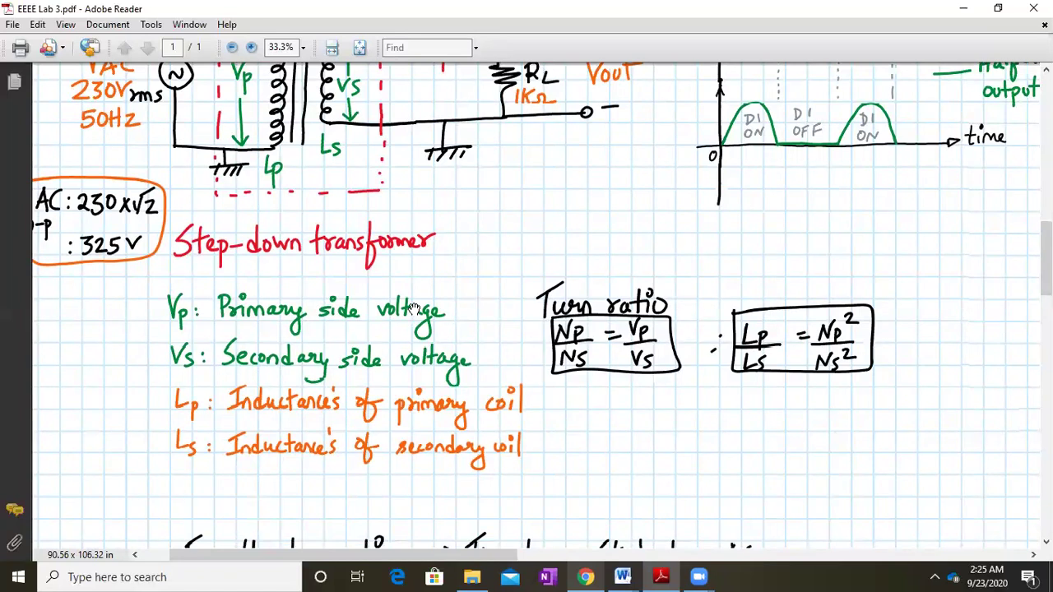
pyautogui.moveTo(657, 378); pyautogui.dragTo(539, 352)
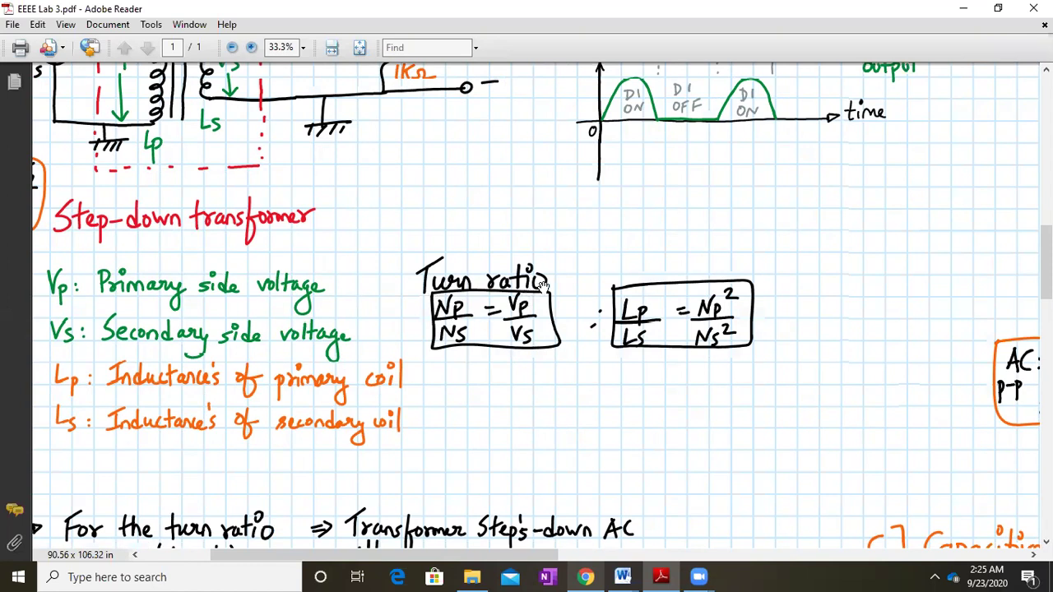
pyautogui.moveTo(743, 397); pyautogui.dragTo(675, 413)
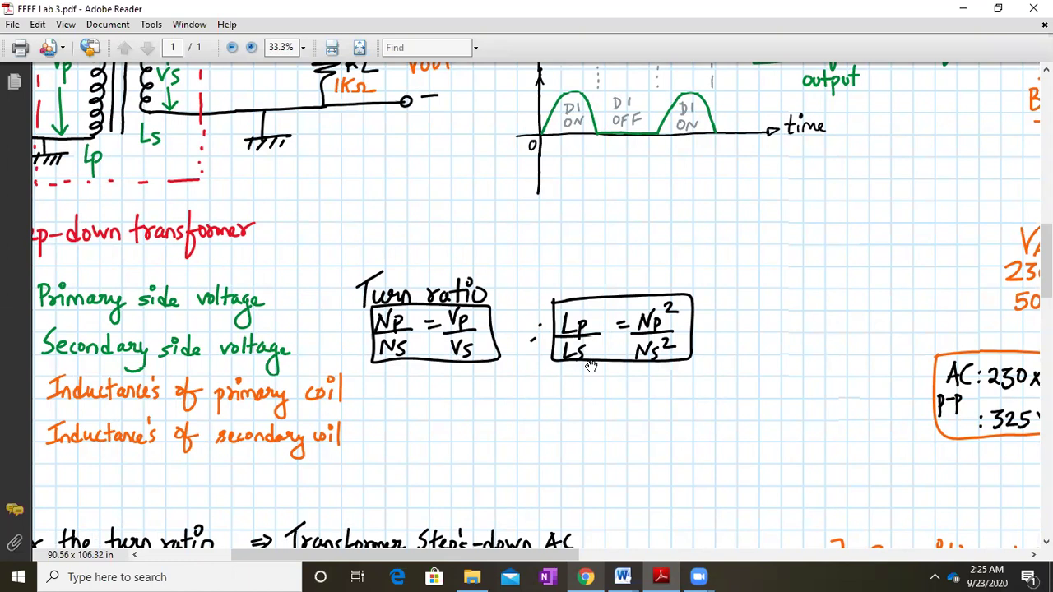
# Read the 10:1 turn ratio example and the boxed rms and peak-to-peak step-down voltages
pyautogui.moveTo(436, 399); pyautogui.dragTo(646, 193)
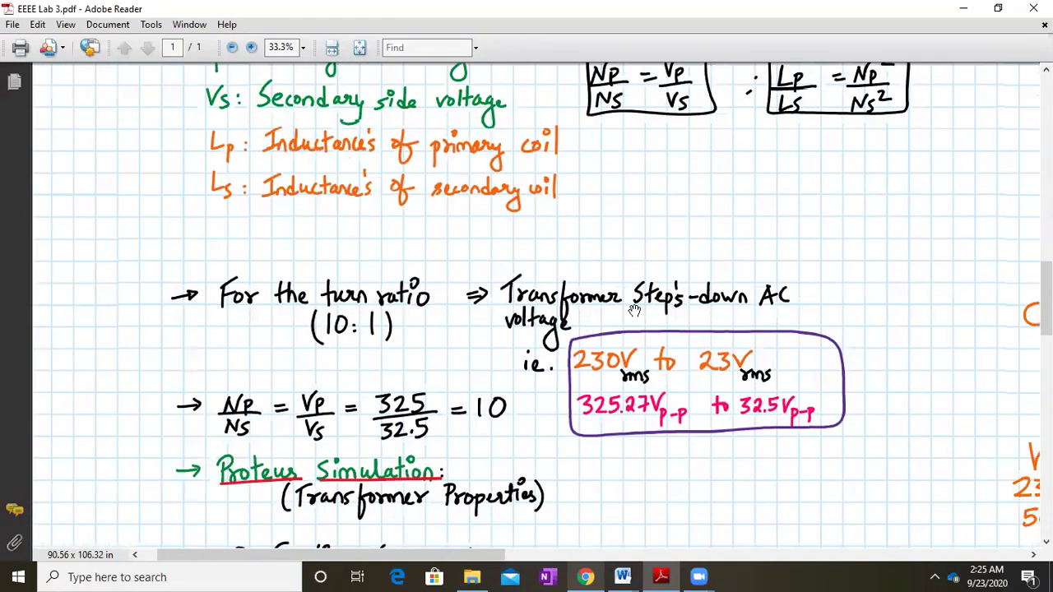
pyautogui.moveTo(627, 298); pyautogui.dragTo(591, 232)
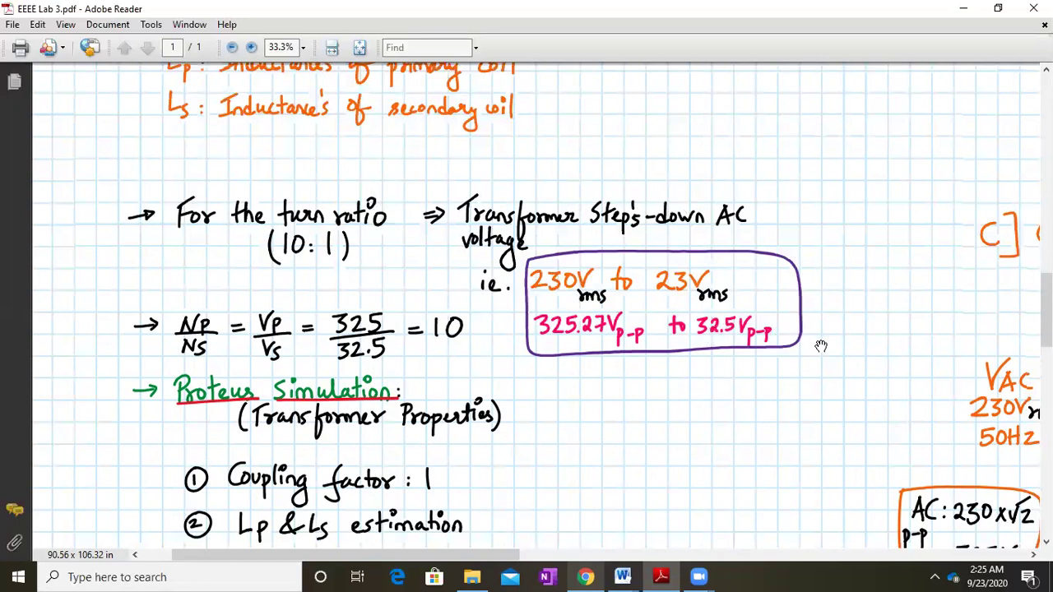
pyautogui.moveTo(467, 337); pyautogui.dragTo(539, 316)
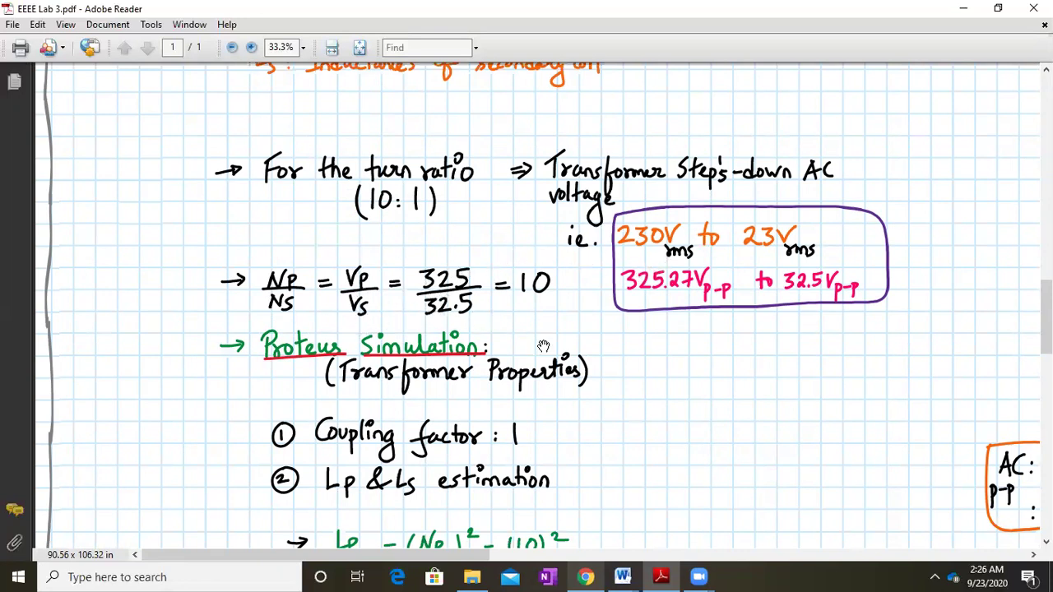
# Examine the Proteus Simulation transformer properties, covering the coupling factor and the Lp and Ls estimation with its boxed inductances
pyautogui.moveTo(607, 425); pyautogui.dragTo(527, 287)
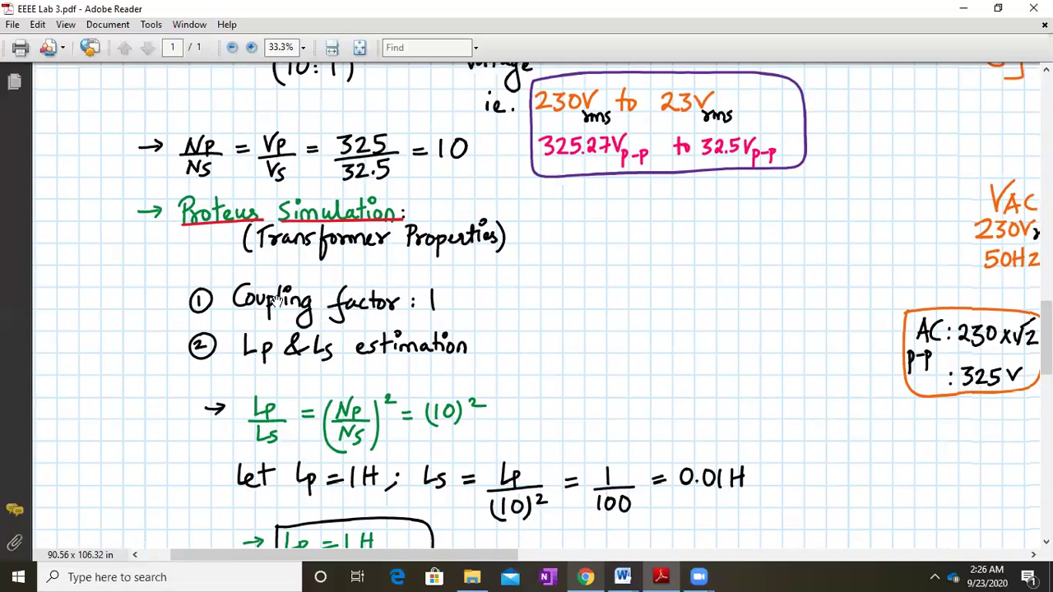
pyautogui.moveTo(505, 306); pyautogui.dragTo(512, 209)
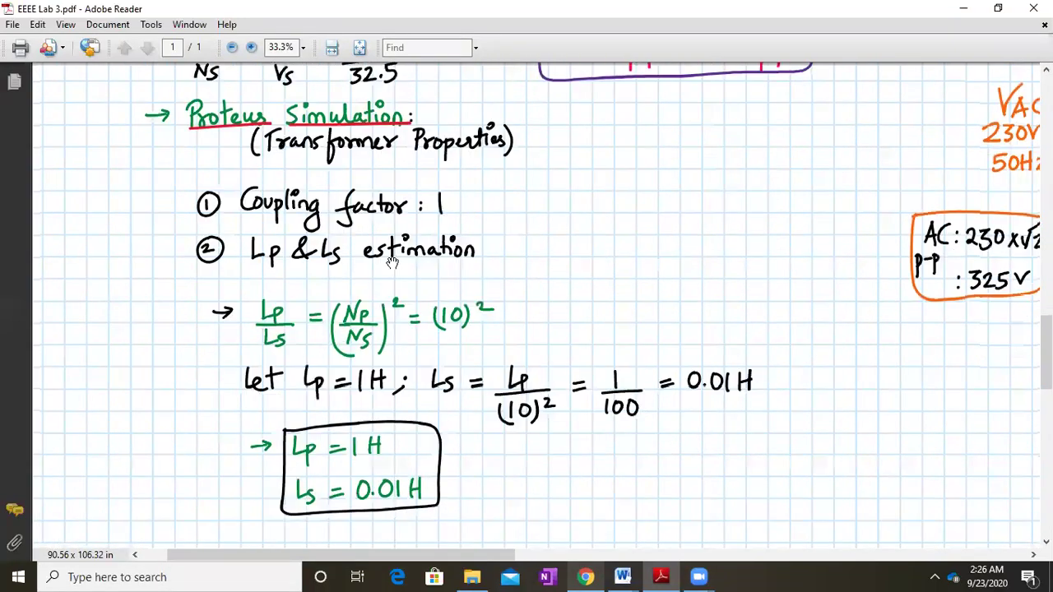
pyautogui.moveTo(527, 276); pyautogui.dragTo(515, 246)
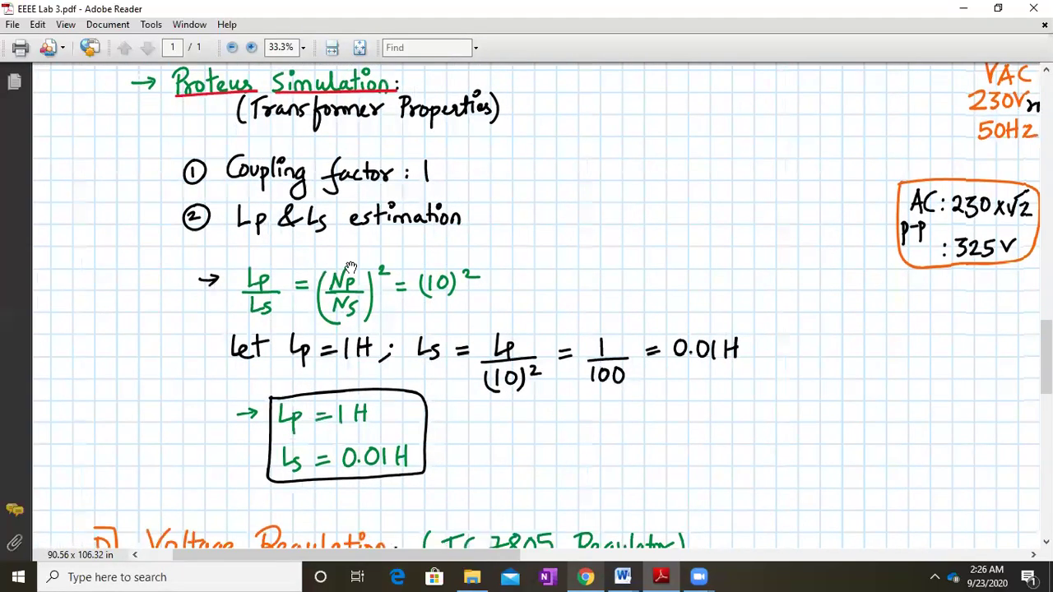
pyautogui.scroll(10, 520, 176)
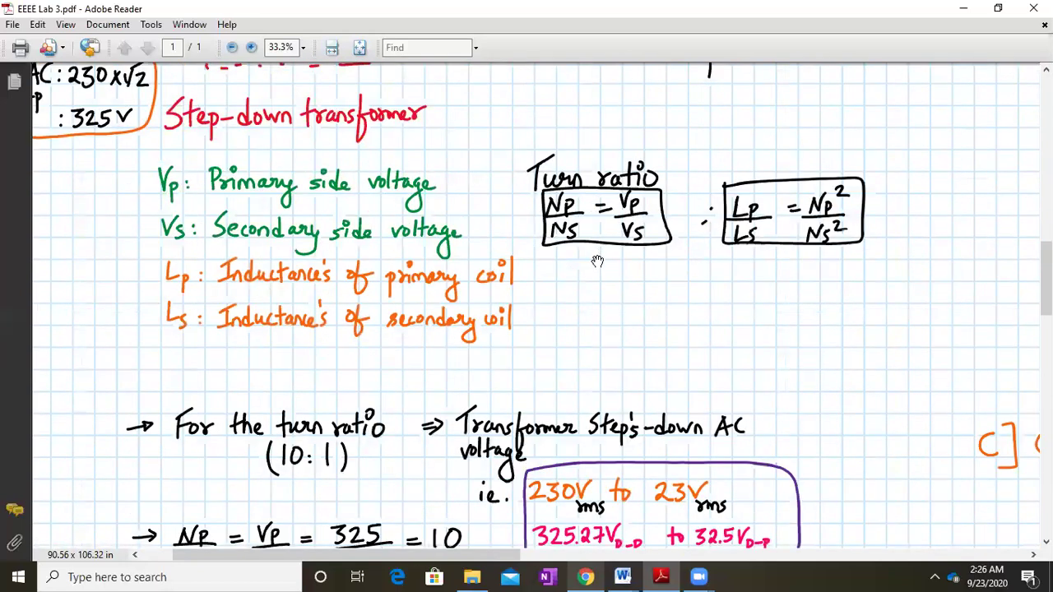
pyautogui.scroll(-5, 514, 362)
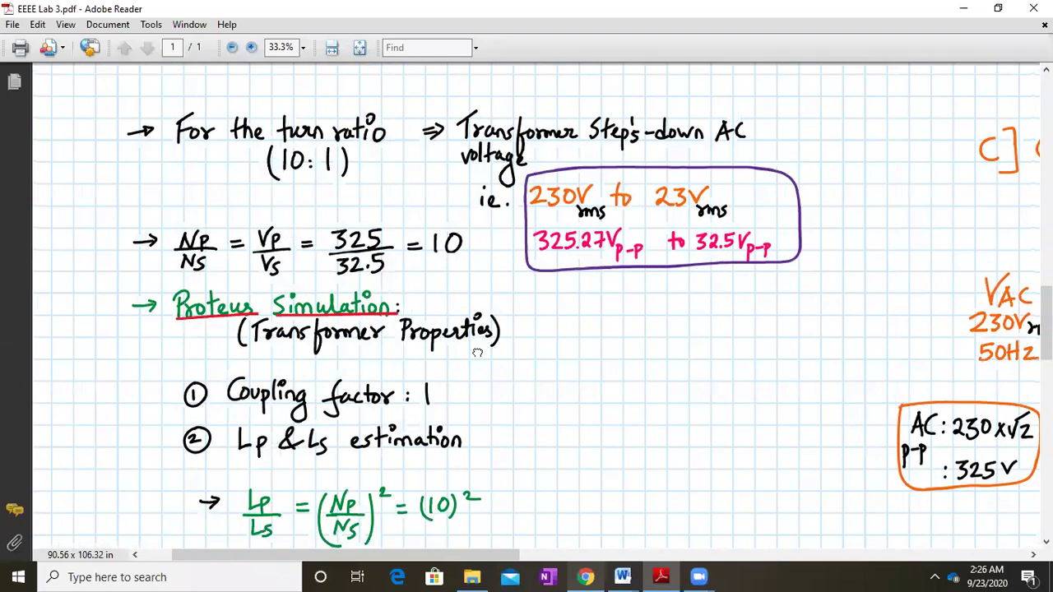
pyautogui.scroll(-3, 482, 353)
pyautogui.moveTo(421, 337); pyautogui.dragTo(432, 306)
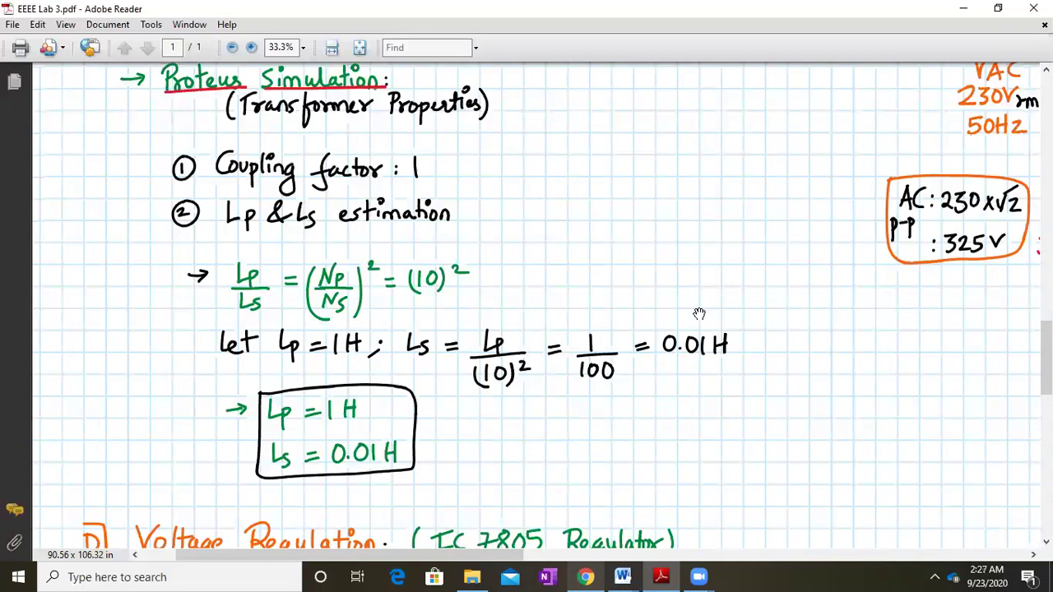
# Go back through the notes past the ratio formulas to the half-wave waveforms and the Proteus Component's box
pyautogui.moveTo(602, 468); pyautogui.dragTo(539, 497)
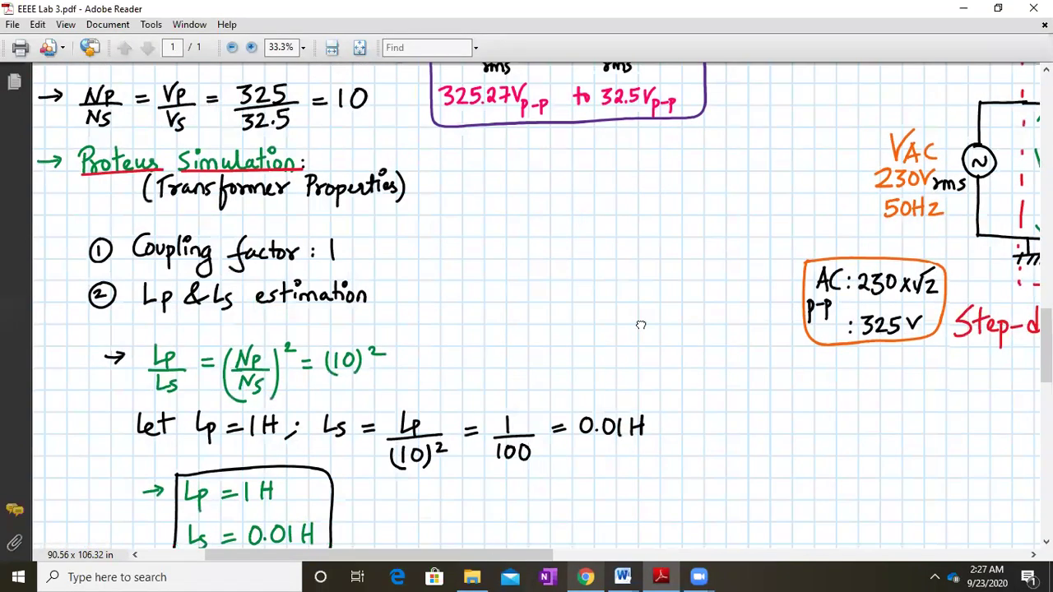
pyautogui.moveTo(640, 325); pyautogui.dragTo(567, 445)
pyautogui.moveTo(923, 93); pyautogui.dragTo(747, 429)
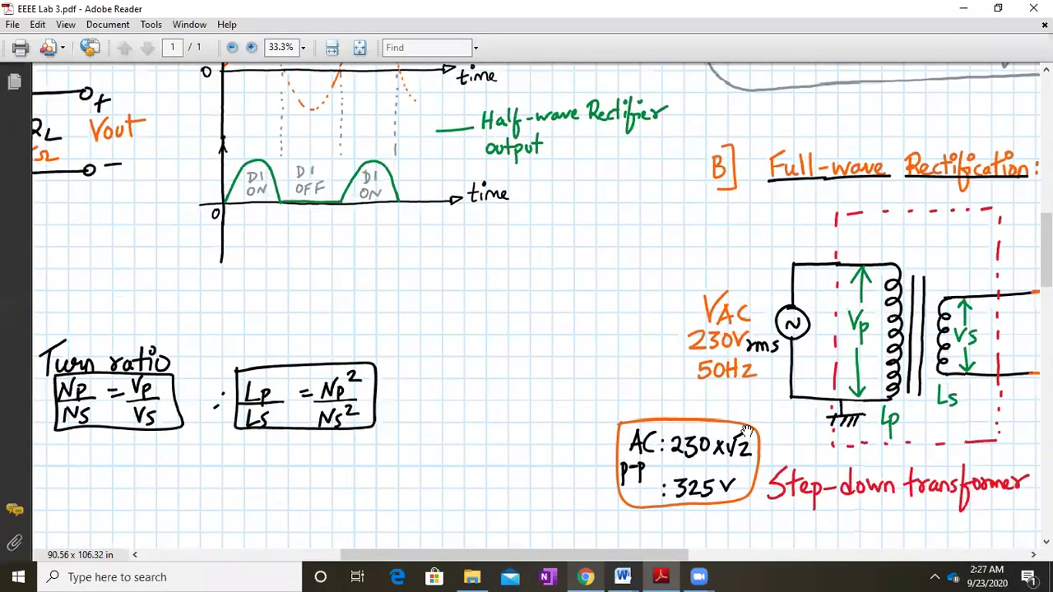
pyautogui.moveTo(842, 245); pyautogui.dragTo(538, 357)
pyautogui.moveTo(967, 150); pyautogui.dragTo(745, 259)
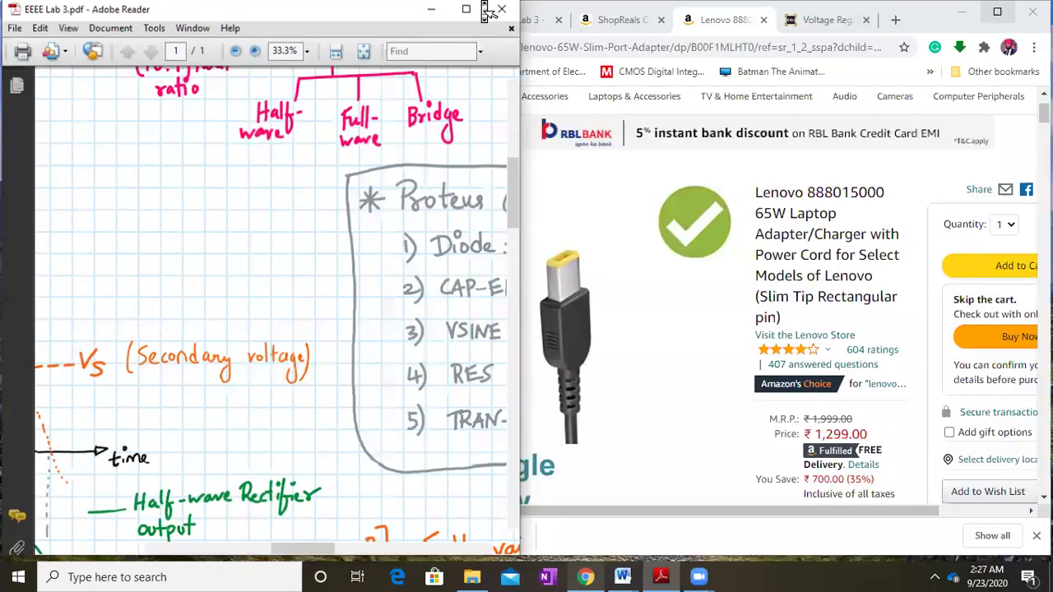
# Minimize the browser, move the notes window away from the desktop shortcuts and launch Proteus 8 Demonstration
pyautogui.click(995, 6)
pyautogui.click(961, 11)
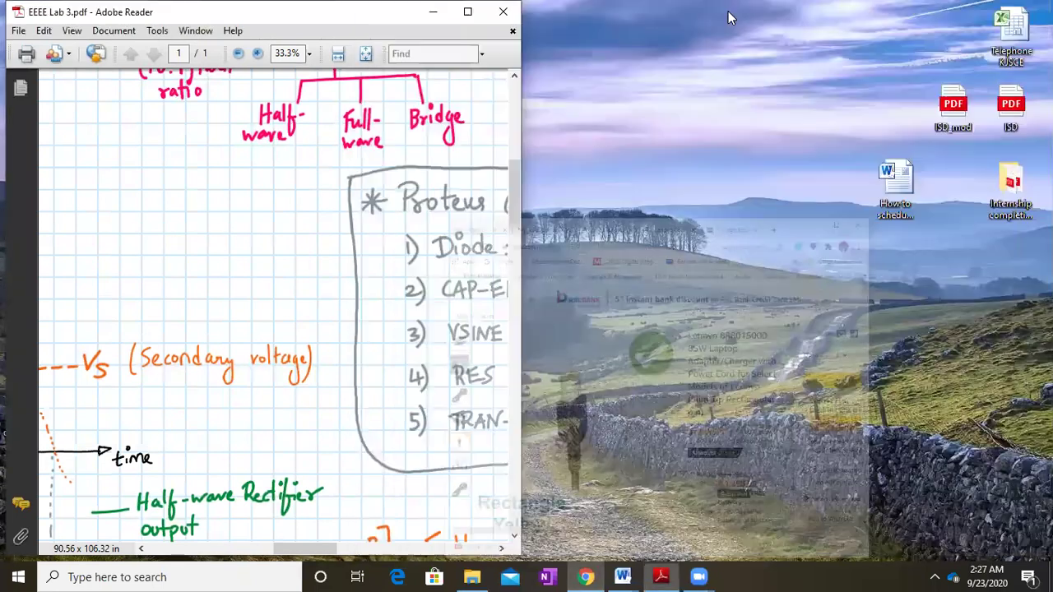
pyautogui.moveTo(327, 21); pyautogui.dragTo(768, 41)
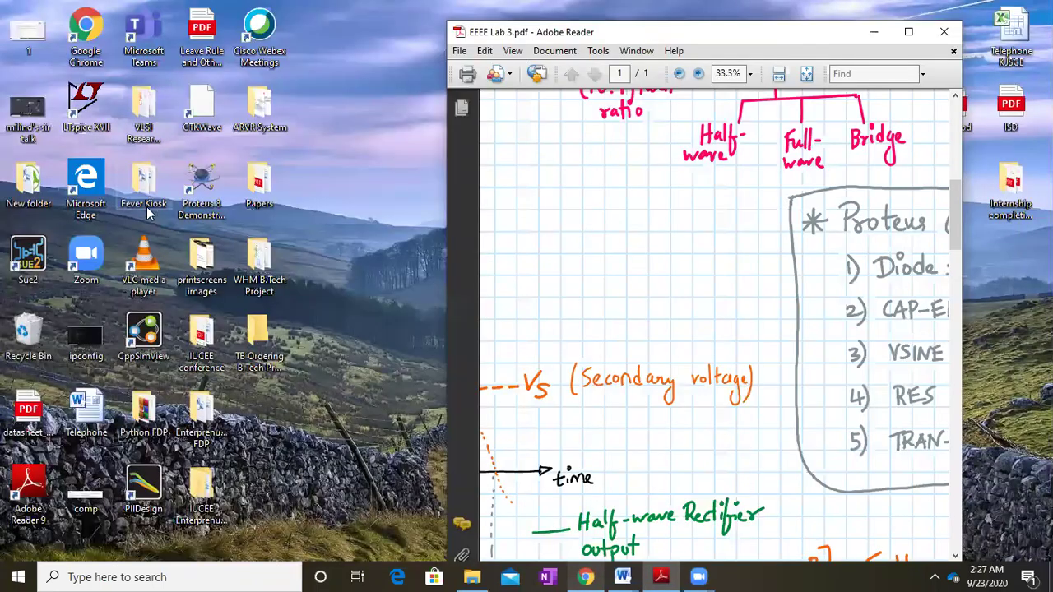
pyautogui.doubleClick(205, 202)
# Maximize the notes and read the Proteus Component's list, from the 1N4007 diode to the TRAN-2P2S transformer
pyautogui.moveTo(706, 34); pyautogui.dragTo(676, 34)
pyautogui.moveTo(833, 351); pyautogui.dragTo(519, 343)
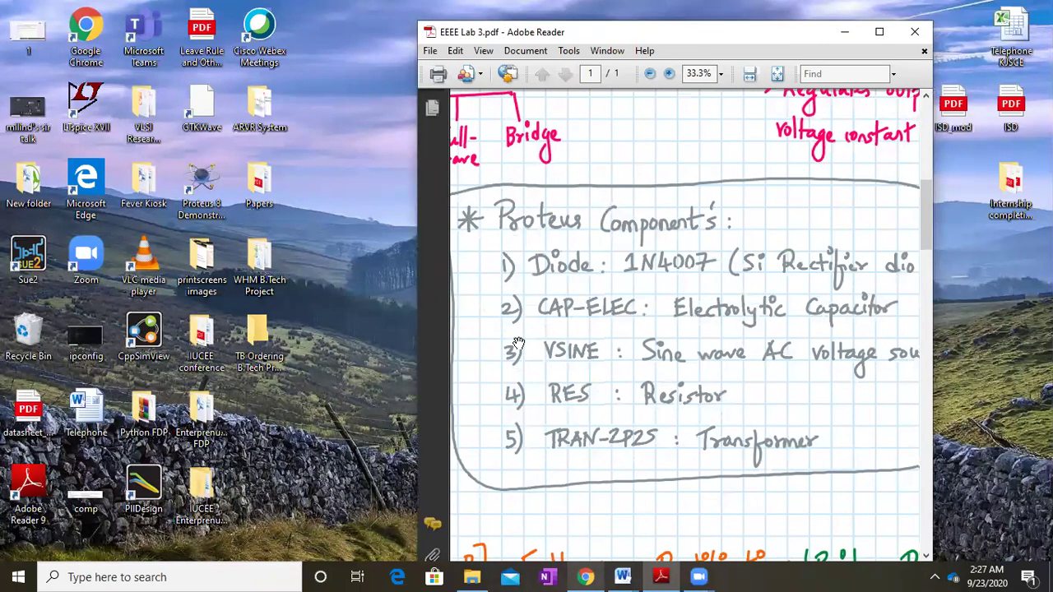
pyautogui.click(879, 31)
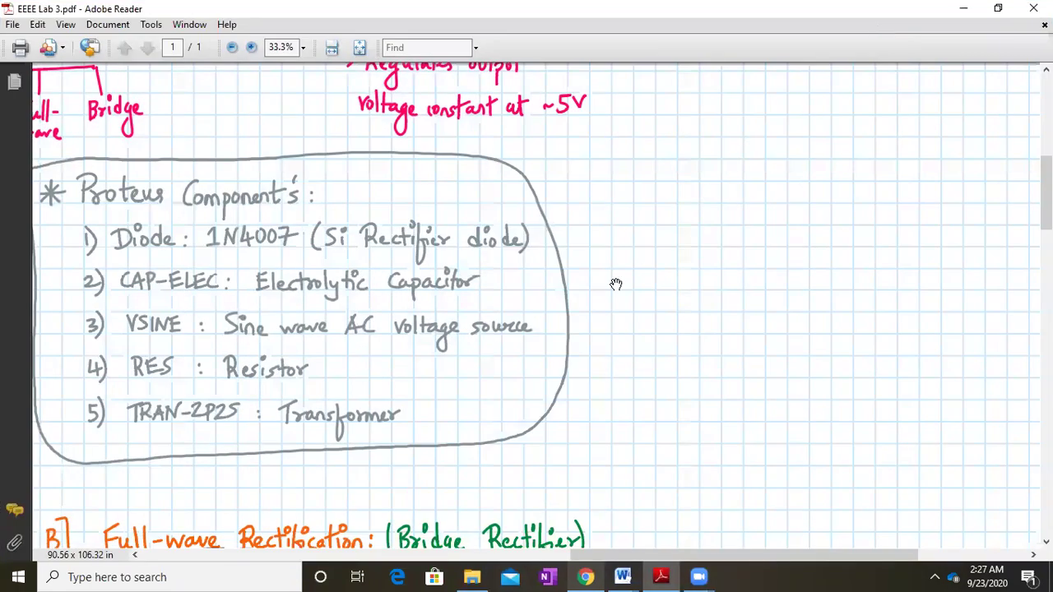
pyautogui.moveTo(583, 321); pyautogui.dragTo(626, 332)
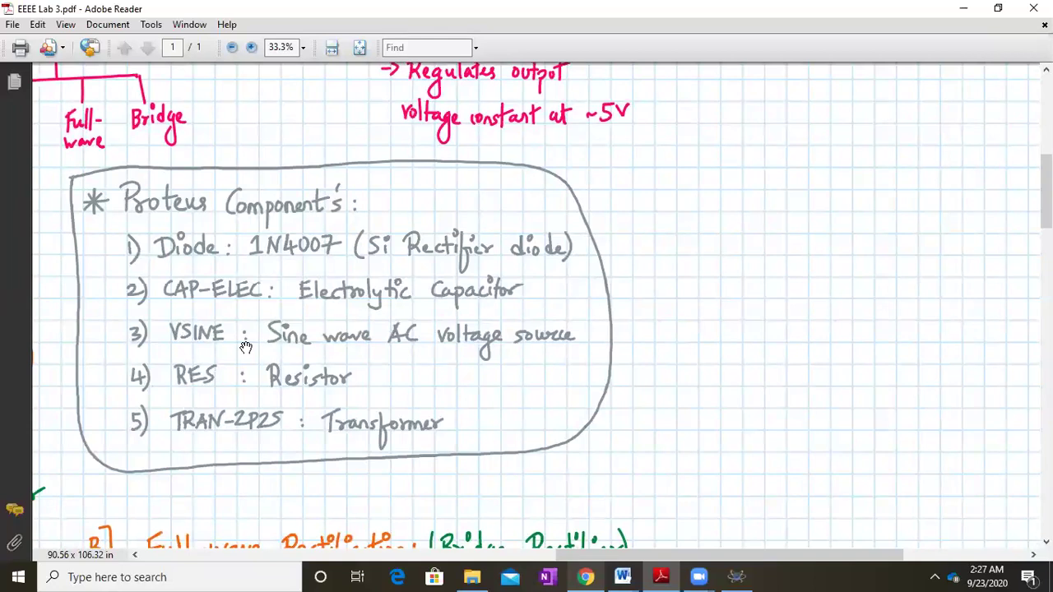
# Minimize the notes and create New Project.pdsprj in Proteus with the DEFAULT schematic template, no PCB layout and no firmware
pyautogui.click(963, 8)
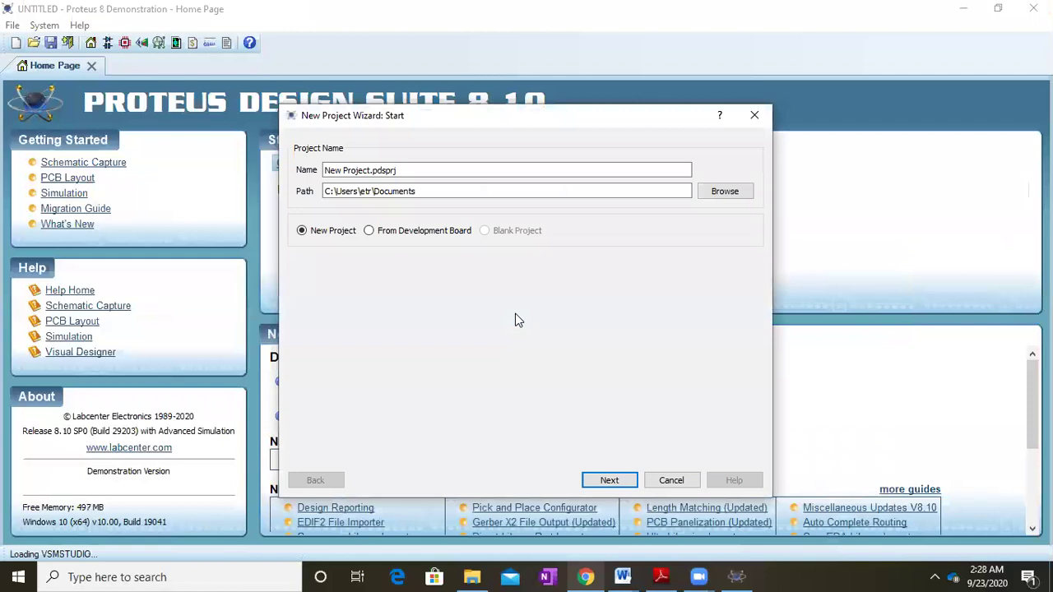
pyautogui.click(600, 482)
pyautogui.click(600, 482)
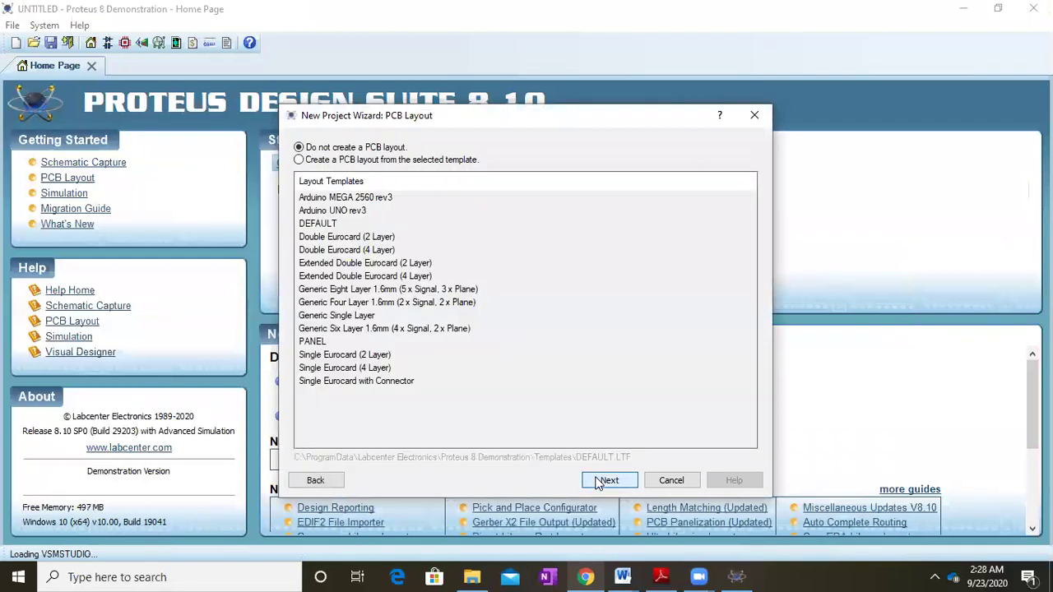
pyautogui.click(599, 482)
pyautogui.click(600, 482)
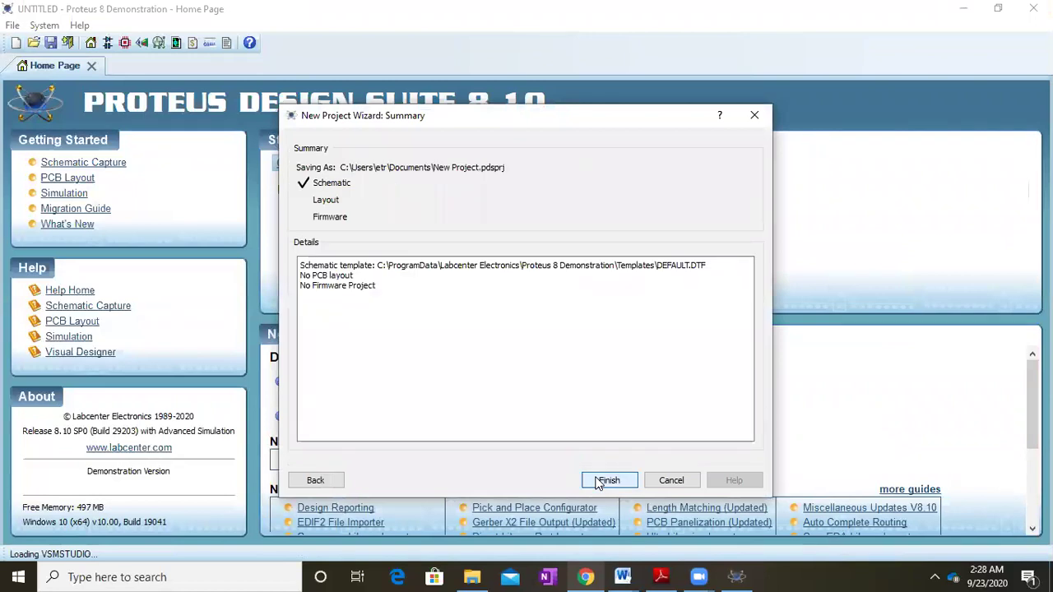
pyautogui.click(600, 482)
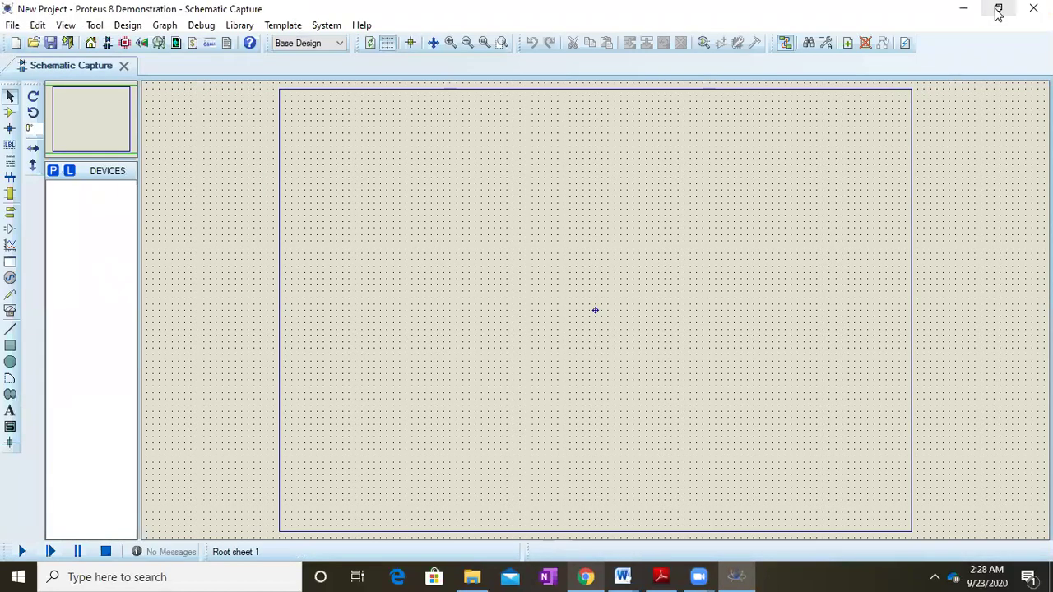
# Restore the Proteus window to a smaller size, move it up and extend its height down to the taskbar
pyautogui.click(998, 8)
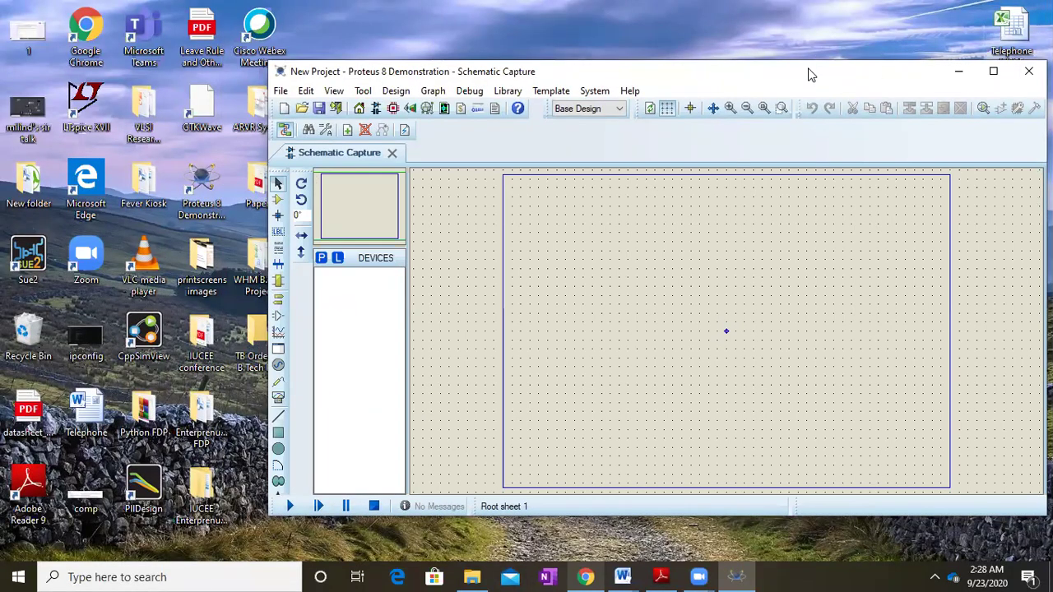
pyautogui.moveTo(810, 74); pyautogui.dragTo(818, 15)
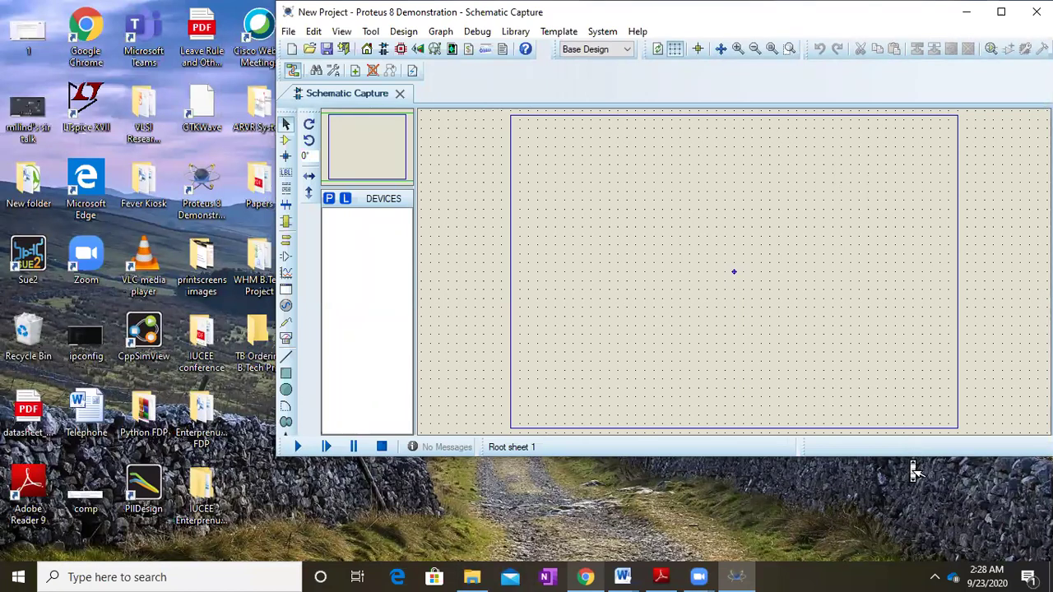
pyautogui.moveTo(915, 470); pyautogui.dragTo(829, 553)
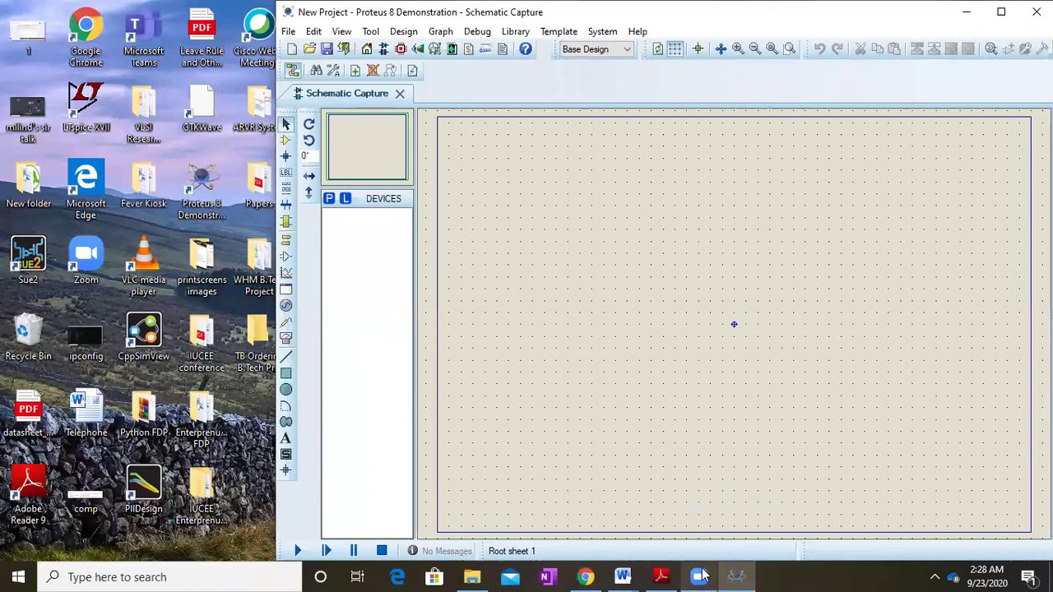
# Switch to the EEEE Lab 3 notes in Adobe Reader, restore the window down and place it beside the schematic window
pyautogui.click(660, 576)
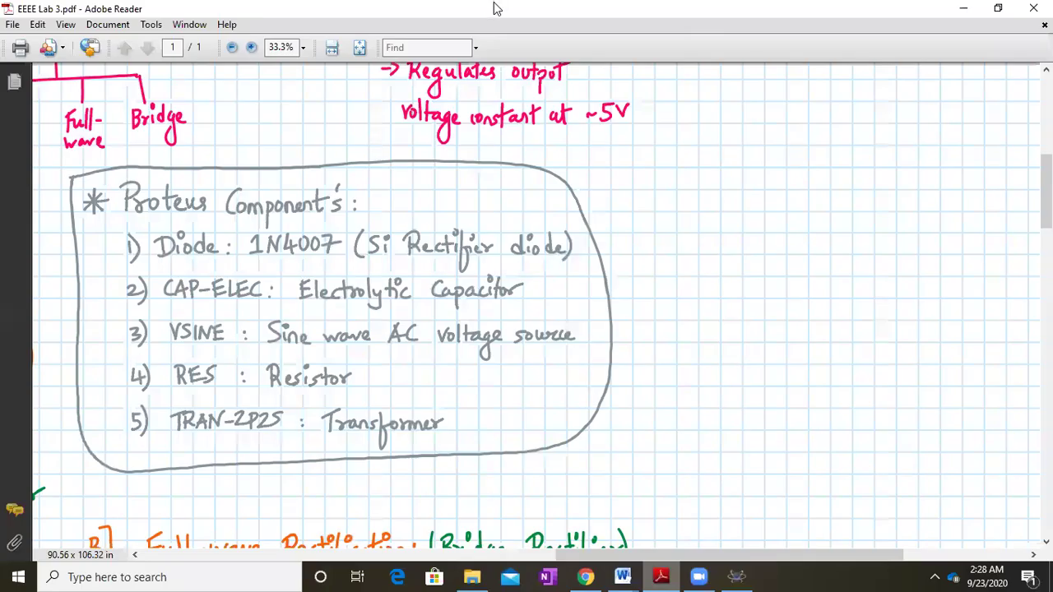
pyautogui.doubleClick(492, 7)
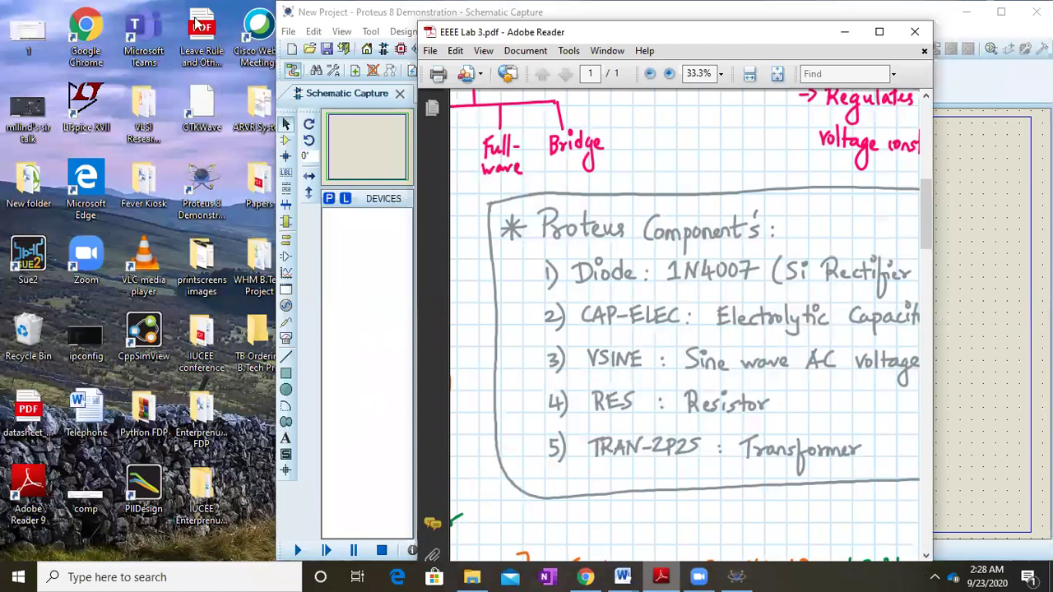
pyautogui.moveTo(586, 41); pyautogui.dragTo(127, 25)
pyautogui.hscroll(2, 247, 312)
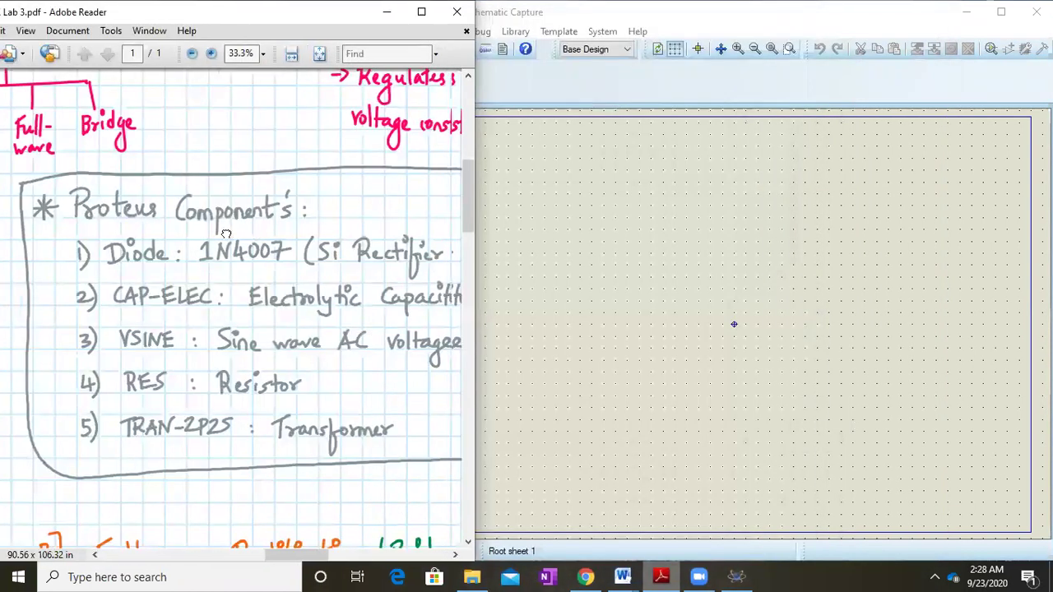
# Set the notes zoom to 20% and narrow their window so the component list sits beside the whole Proteus workspace
pyautogui.click(191, 53)
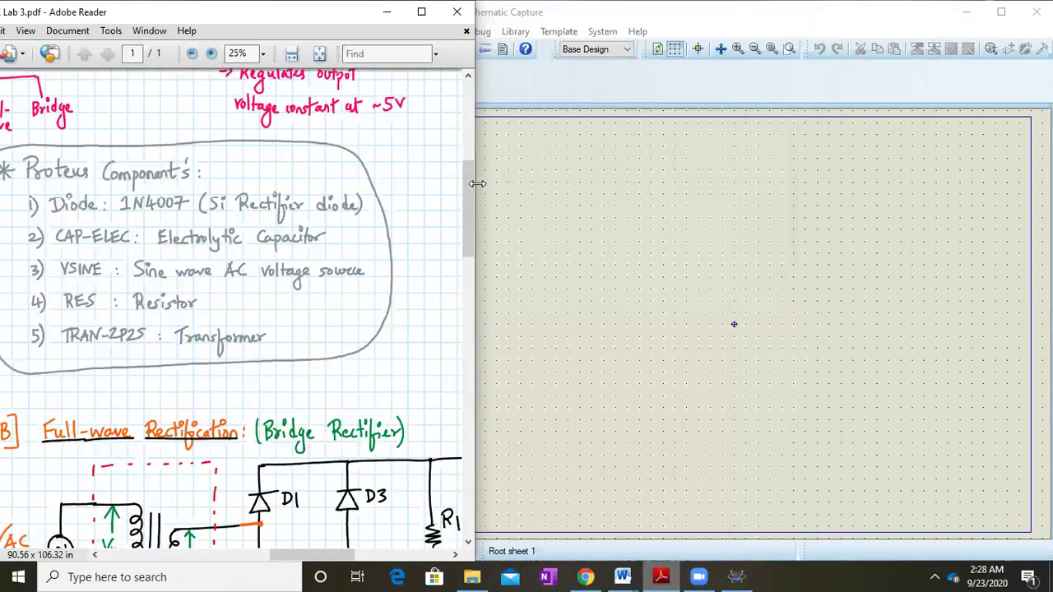
pyautogui.moveTo(477, 184); pyautogui.dragTo(366, 184)
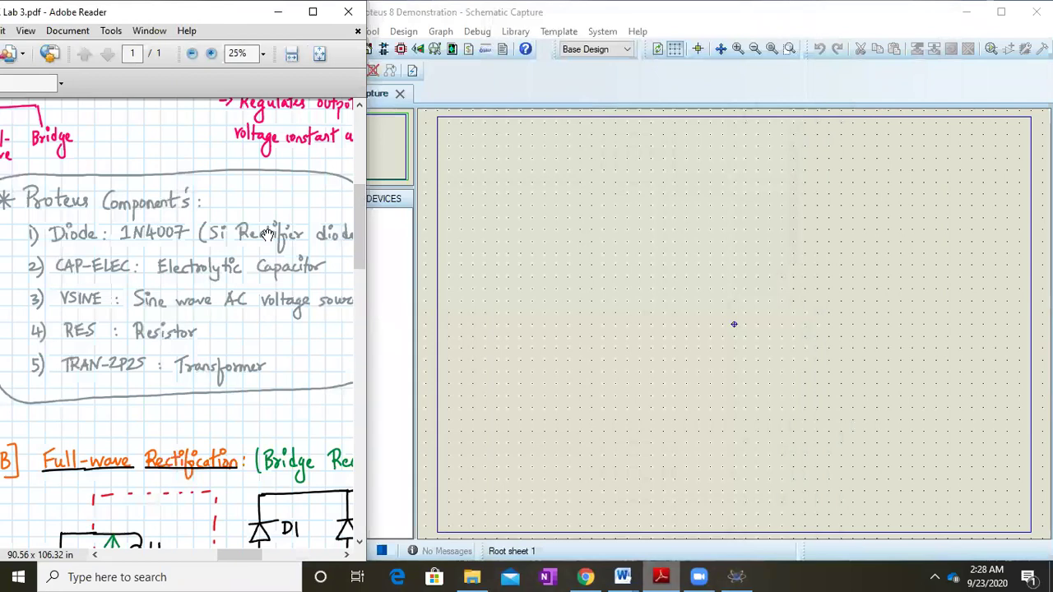
pyautogui.click(237, 53)
pyautogui.write('20')
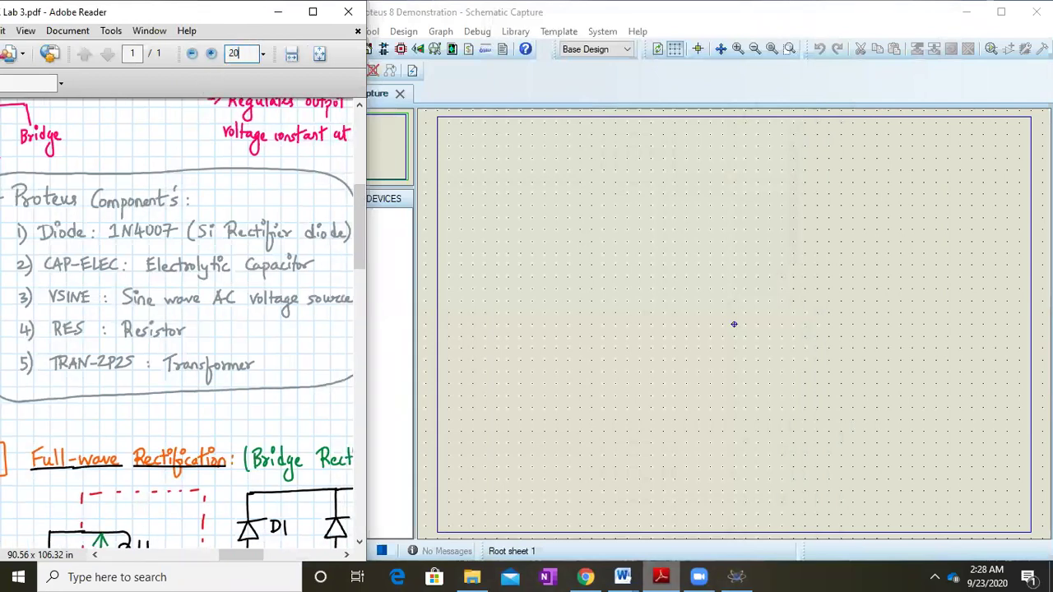
pyautogui.press('Return')
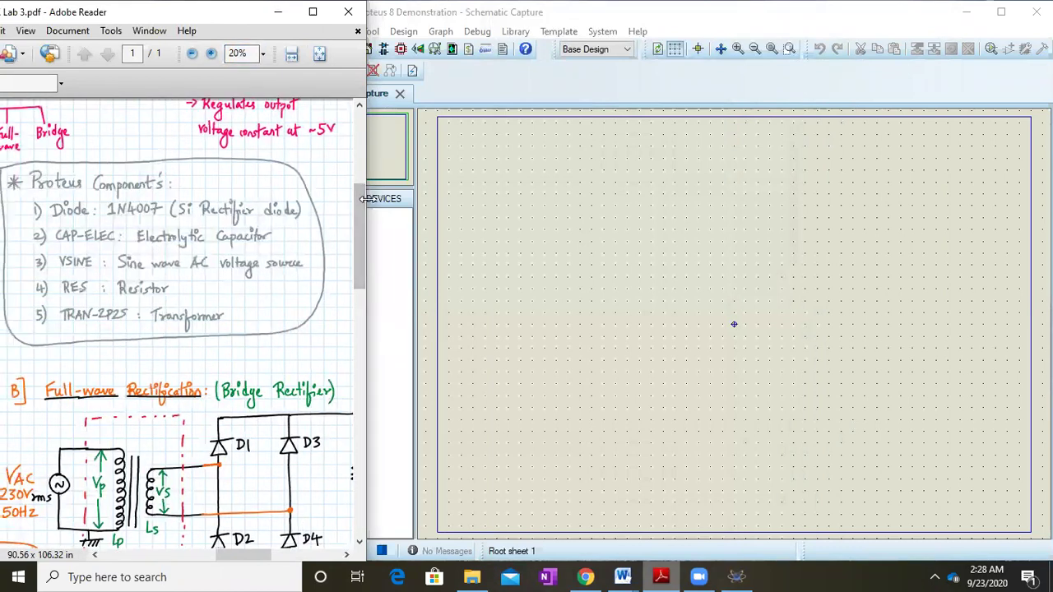
pyautogui.moveTo(366, 199); pyautogui.dragTo(293, 198)
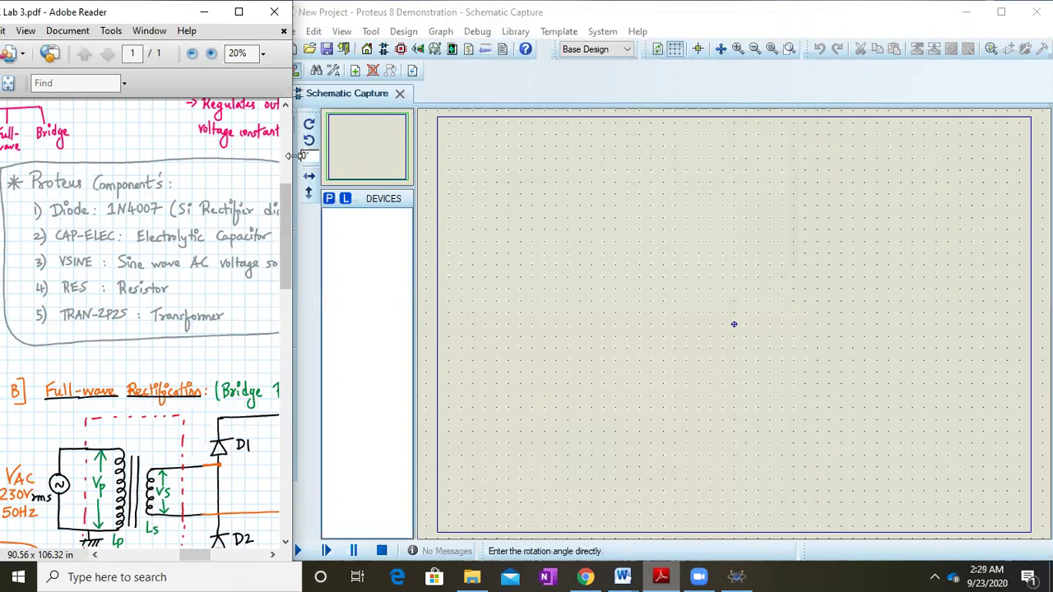
# Switch to the Proteus schematic window and shift it slightly so it sits clear beside the notes
pyautogui.click(493, 14)
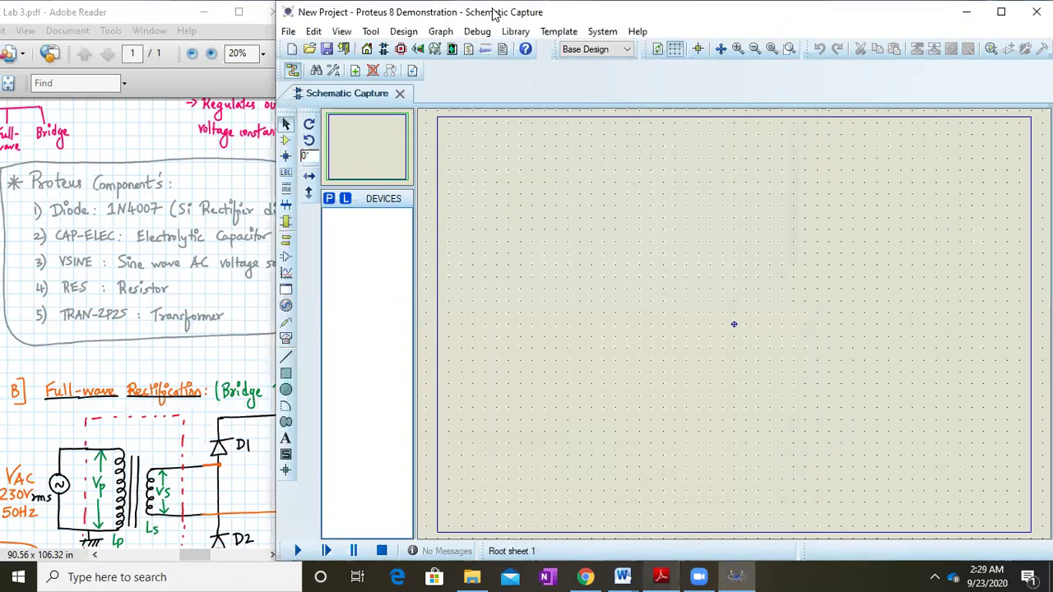
pyautogui.moveTo(492, 15); pyautogui.dragTo(508, 13)
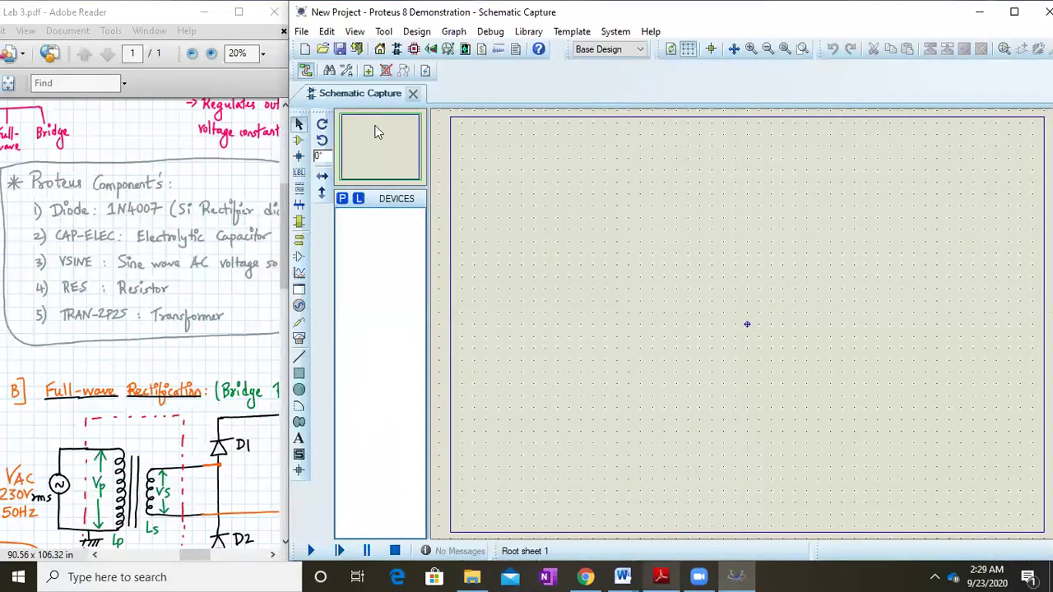
# Search the Proteus device library for "diode", filter by the Diodes category and look through the matching parts
pyautogui.click(343, 200)
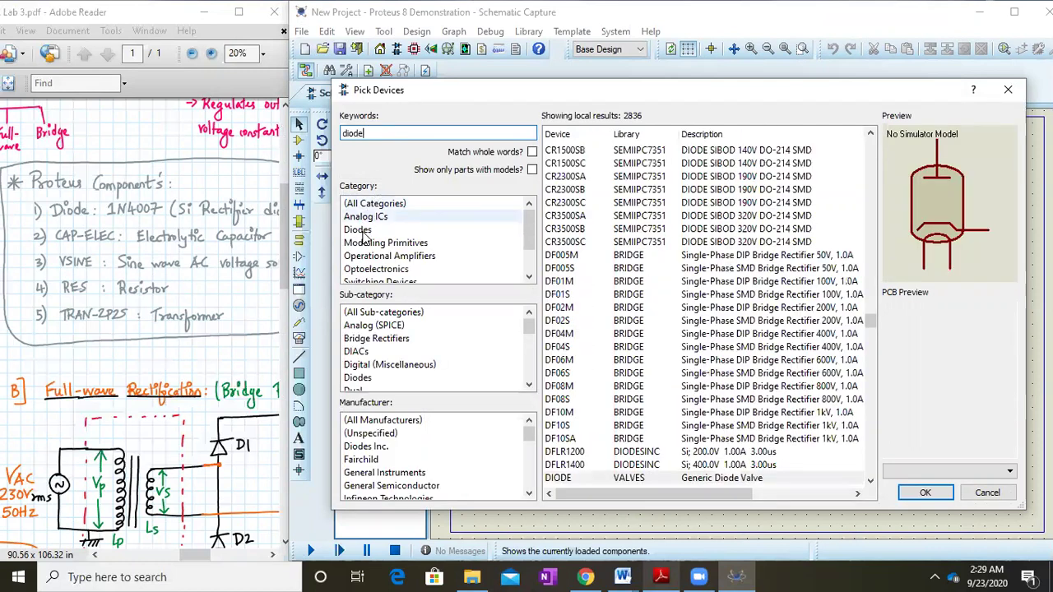
pyautogui.click(362, 231)
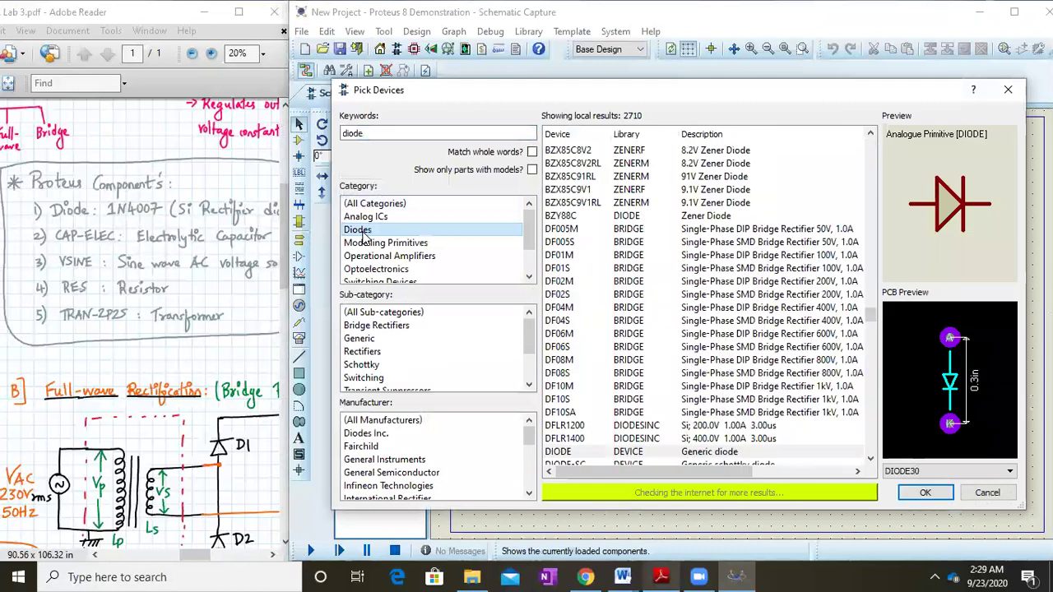
pyautogui.scroll(-10, 666, 279)
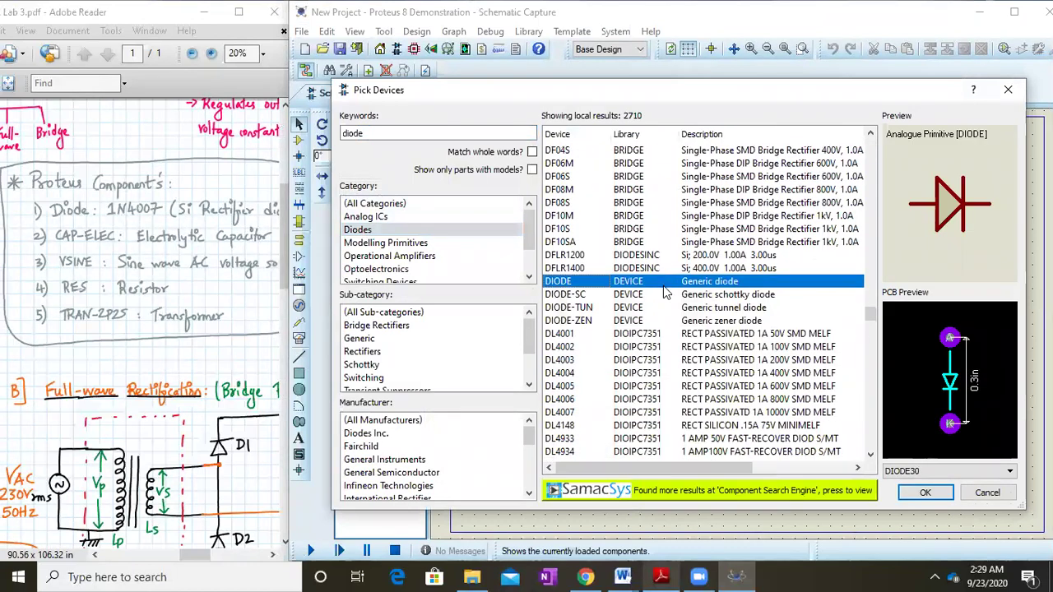
pyautogui.scroll(-7, 663, 286)
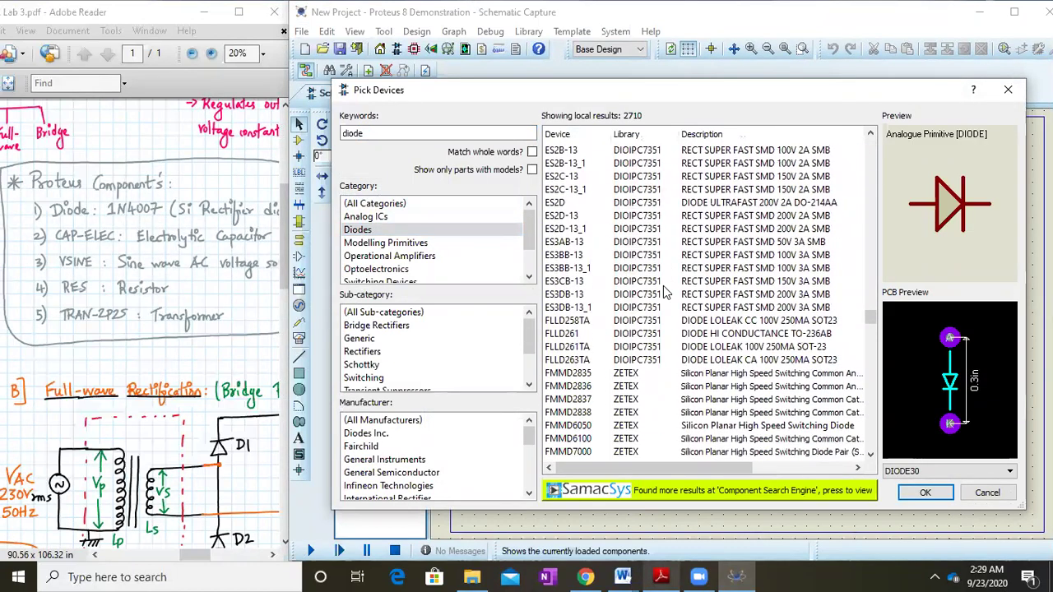
pyautogui.scroll(-15, 663, 286)
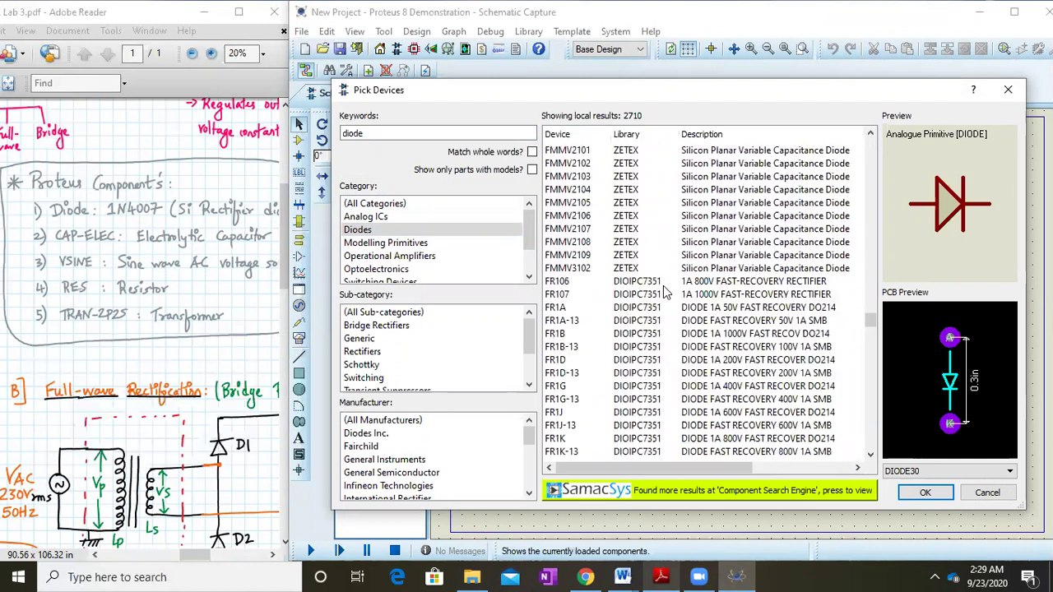
pyautogui.scroll(20, 663, 285)
pyautogui.scroll(9, 665, 288)
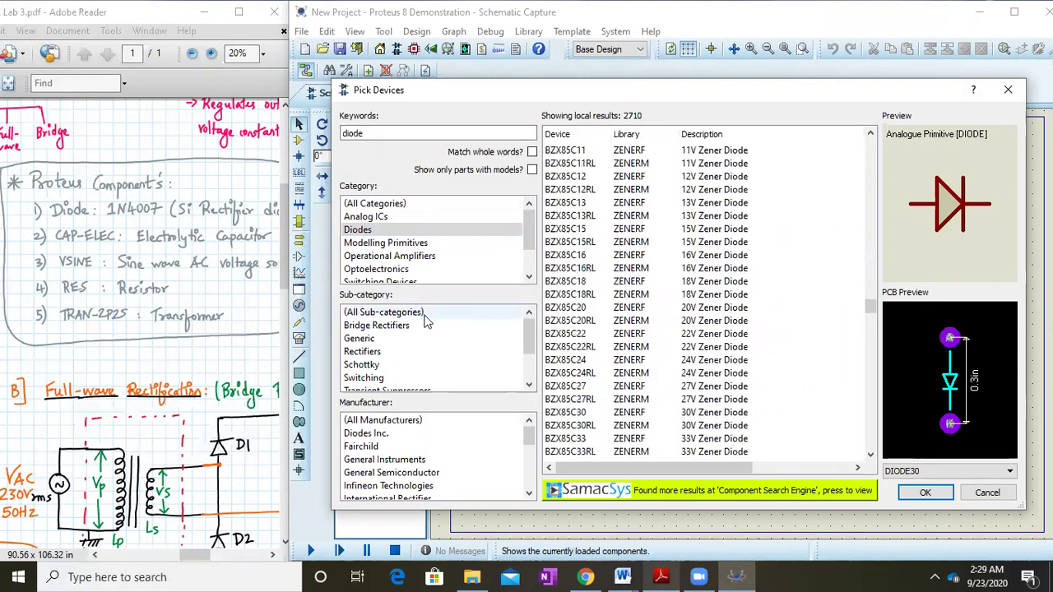
# Try narrowing the diode results by the Generic sub-category, the manufacturer Diodes Inc. and the Analog ICs category
pyautogui.click(382, 340)
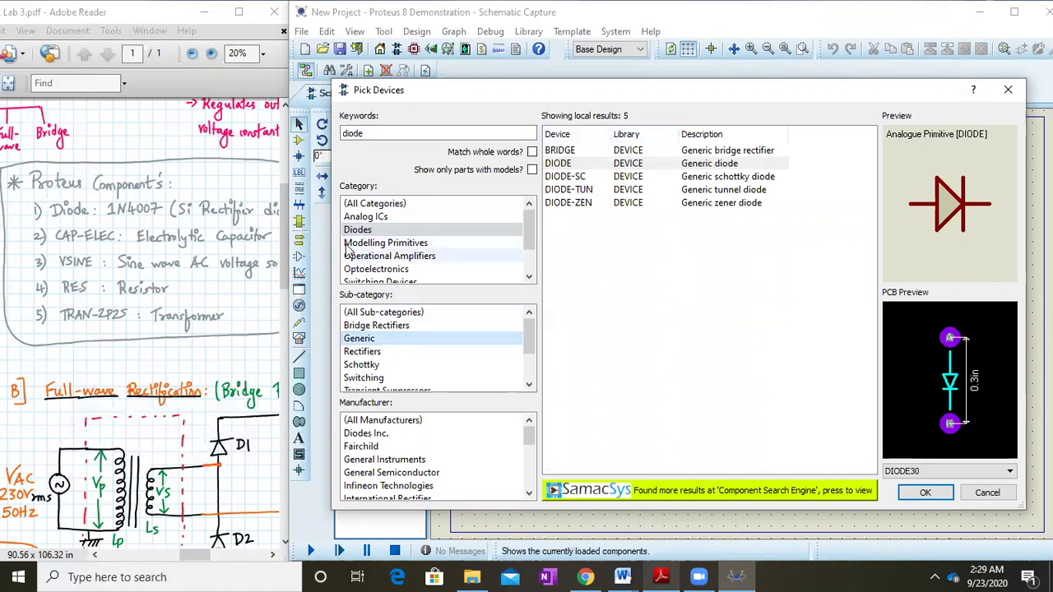
pyautogui.click(374, 233)
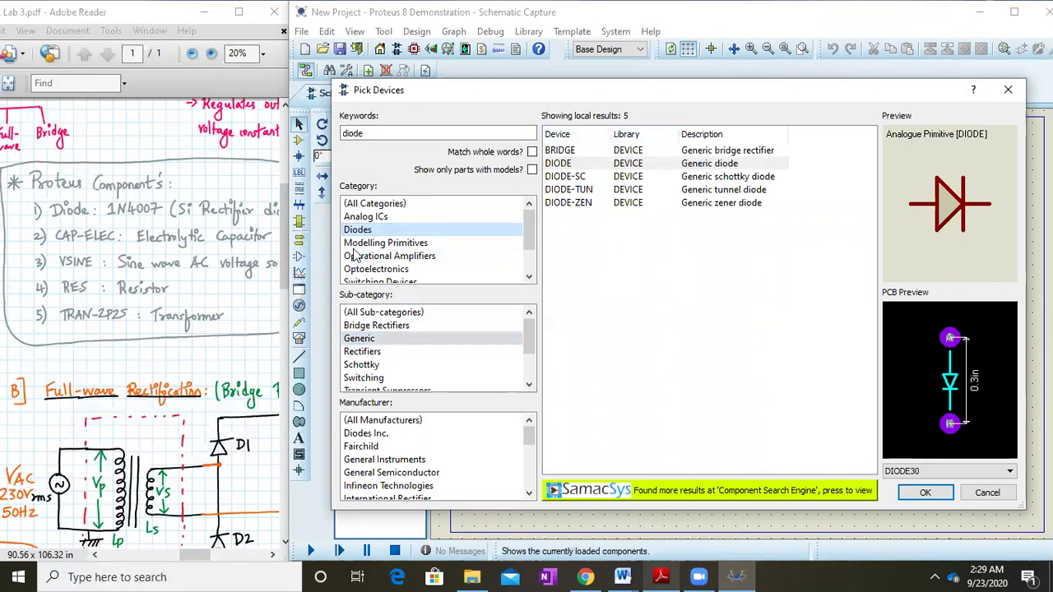
pyautogui.click(389, 434)
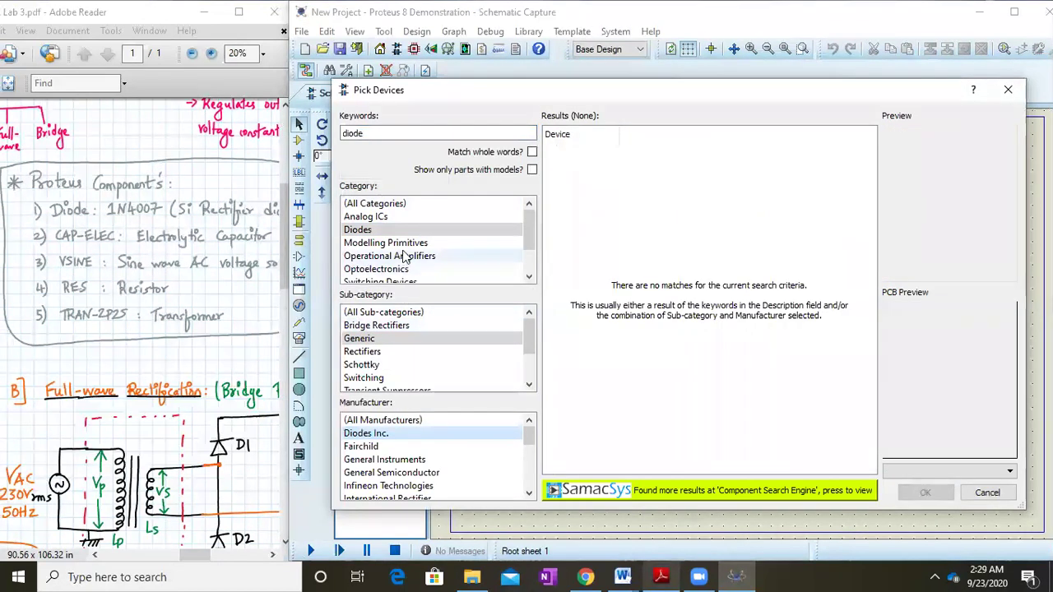
pyautogui.click(380, 219)
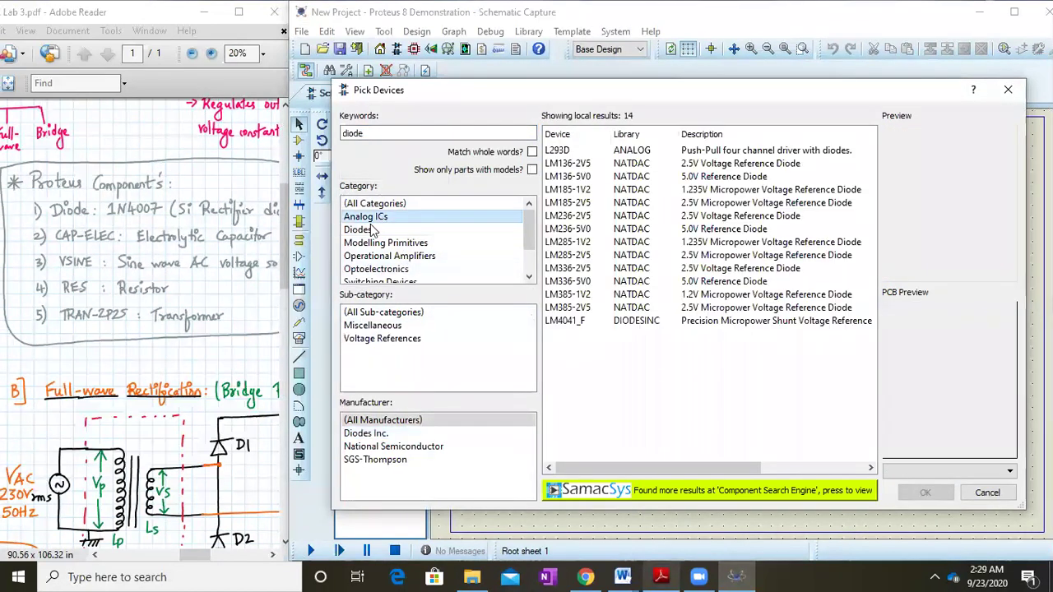
# Find the 1N4007 silicon rectifier of the DIODE library in the Diodes category and add it to the project's devices
pyautogui.click(362, 230)
pyautogui.scroll(-8, 652, 280)
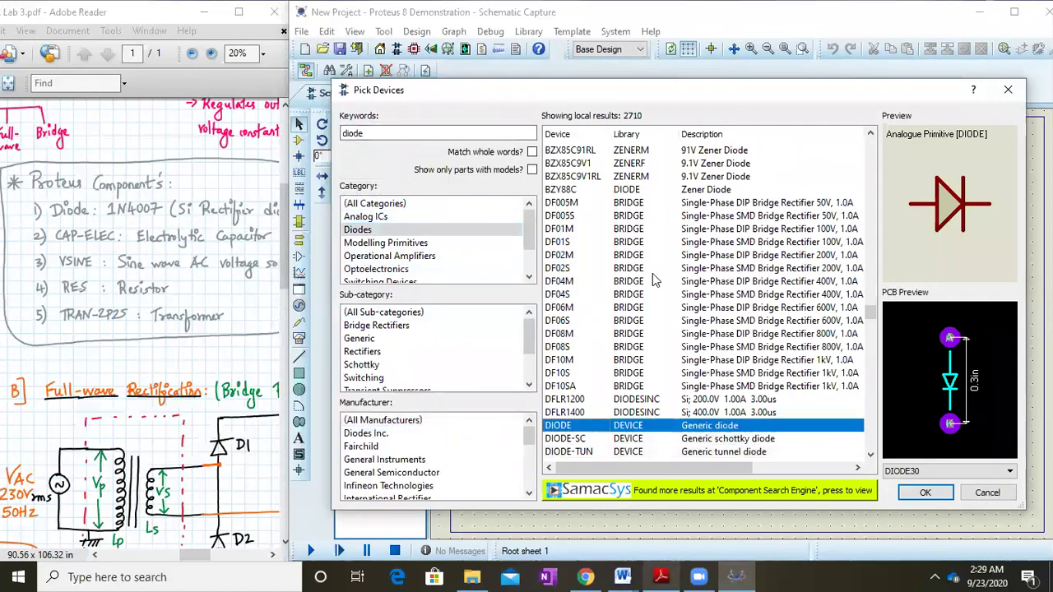
pyautogui.scroll(-20, 652, 279)
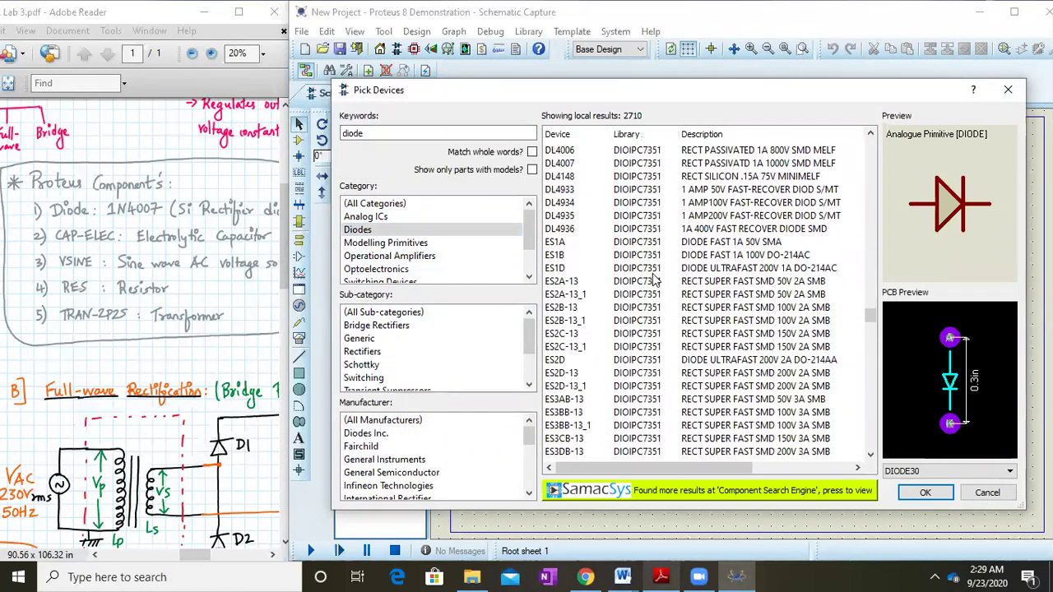
pyautogui.scroll(-20, 652, 279)
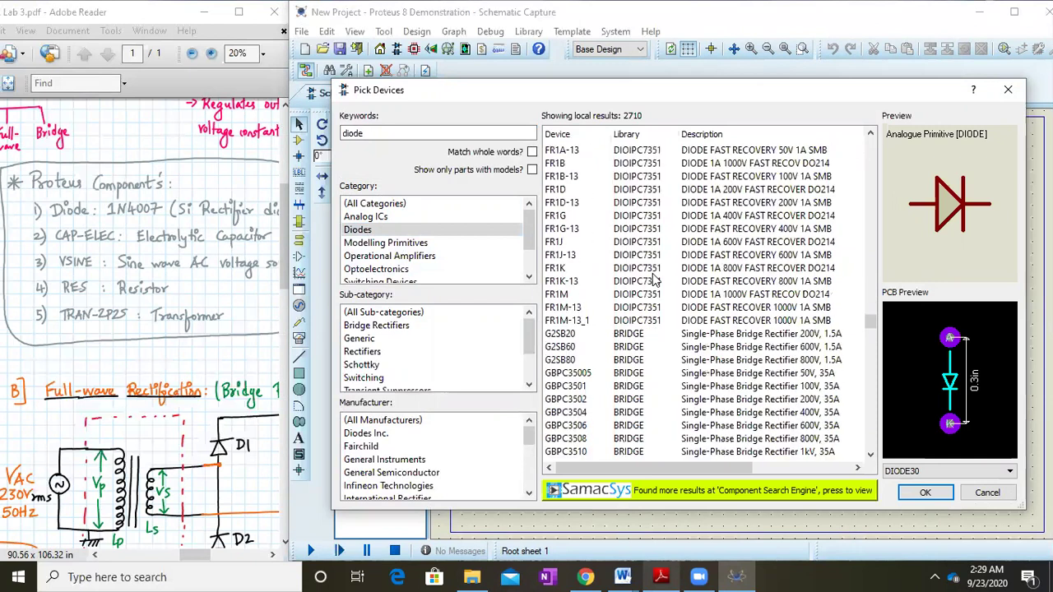
pyautogui.scroll(-20, 652, 280)
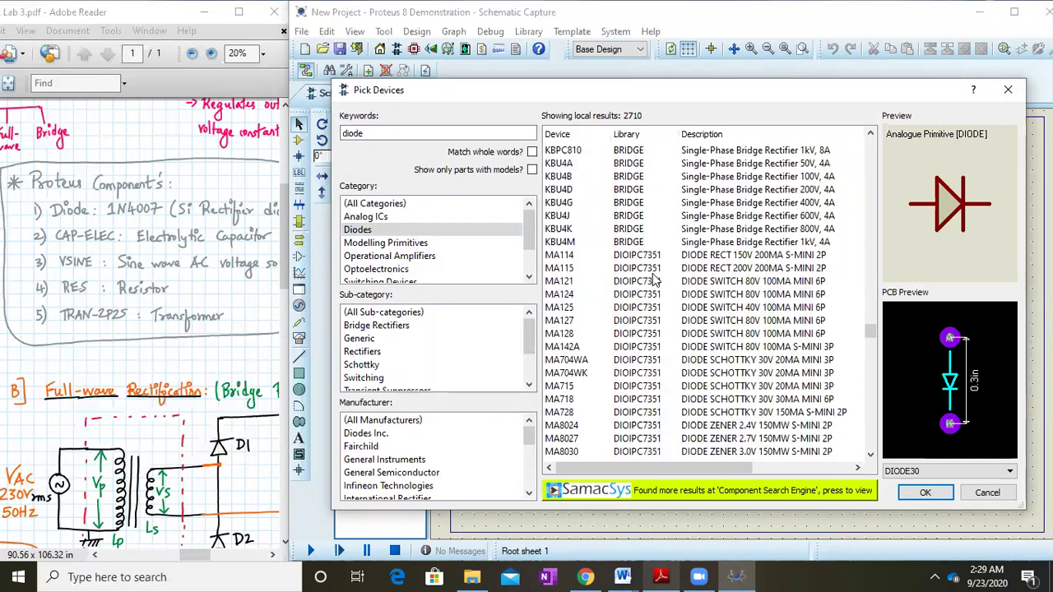
pyautogui.scroll(-12, 656, 280)
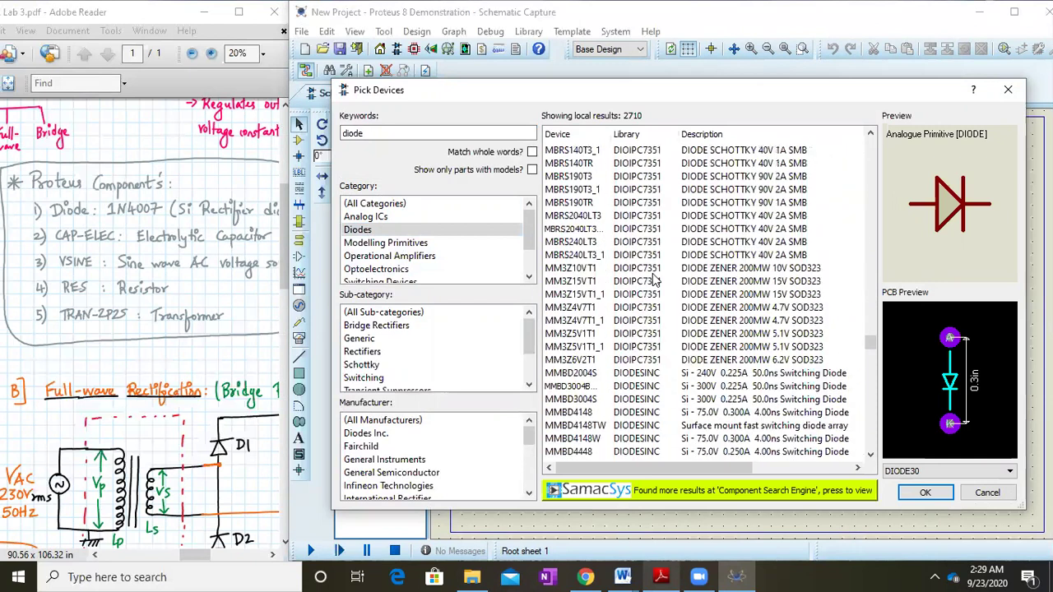
pyautogui.moveTo(876, 359); pyautogui.dragTo(878, 132)
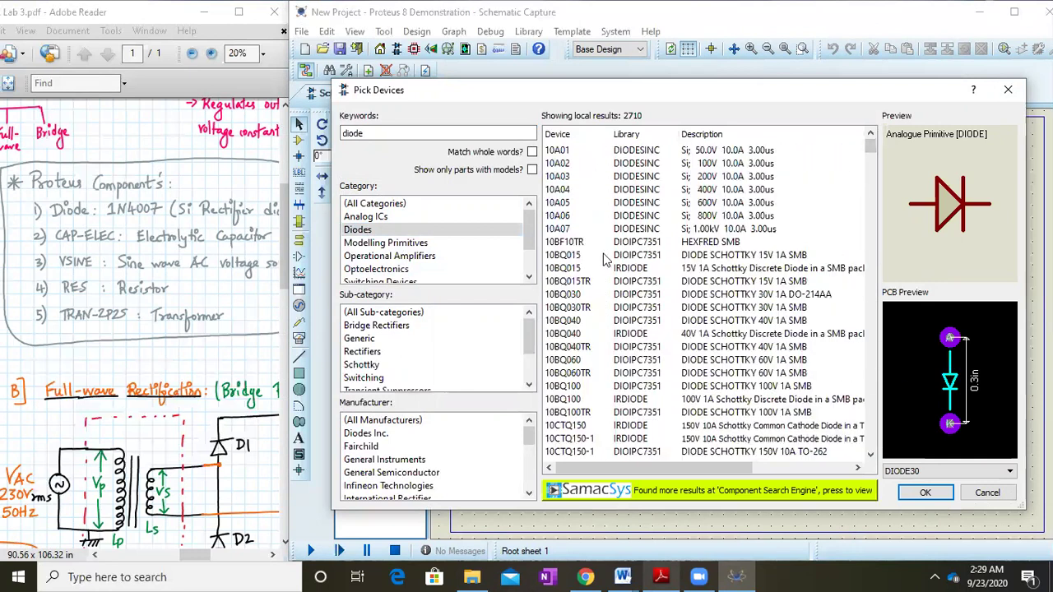
pyautogui.scroll(-6, 605, 271)
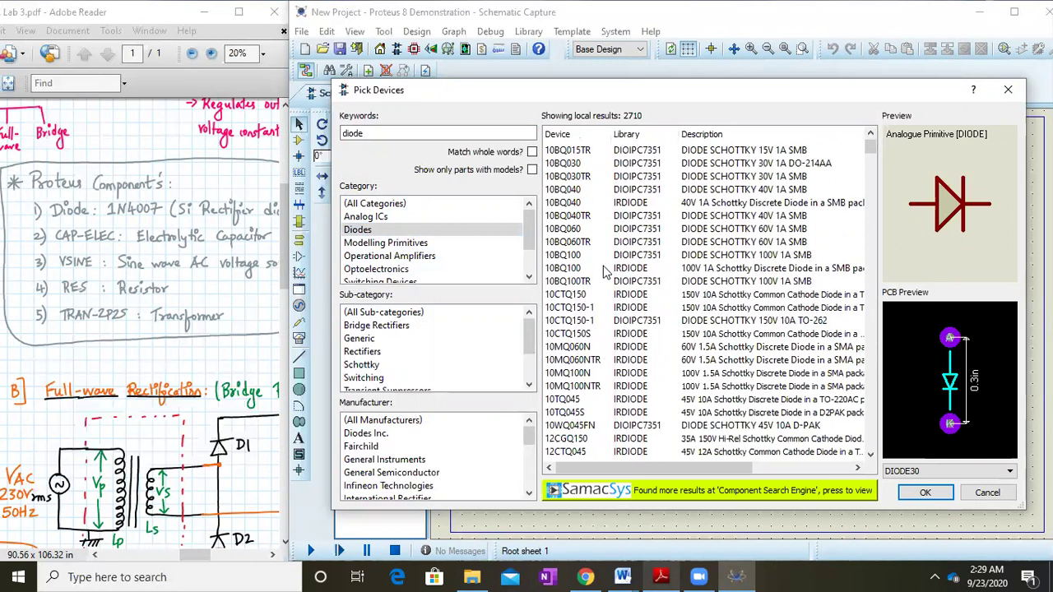
pyautogui.scroll(-10, 605, 271)
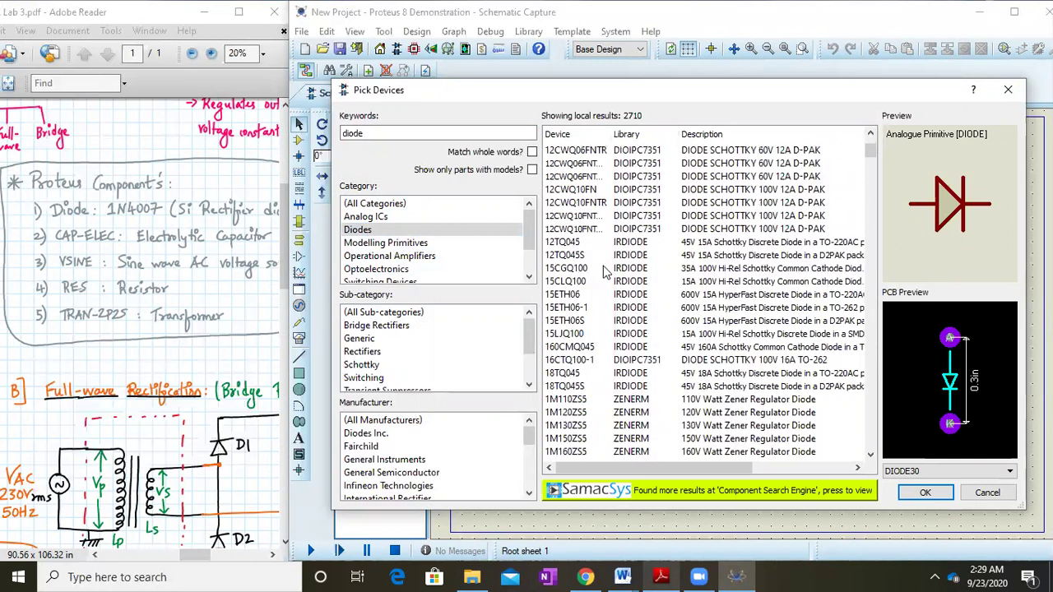
pyautogui.scroll(-6, 621, 395)
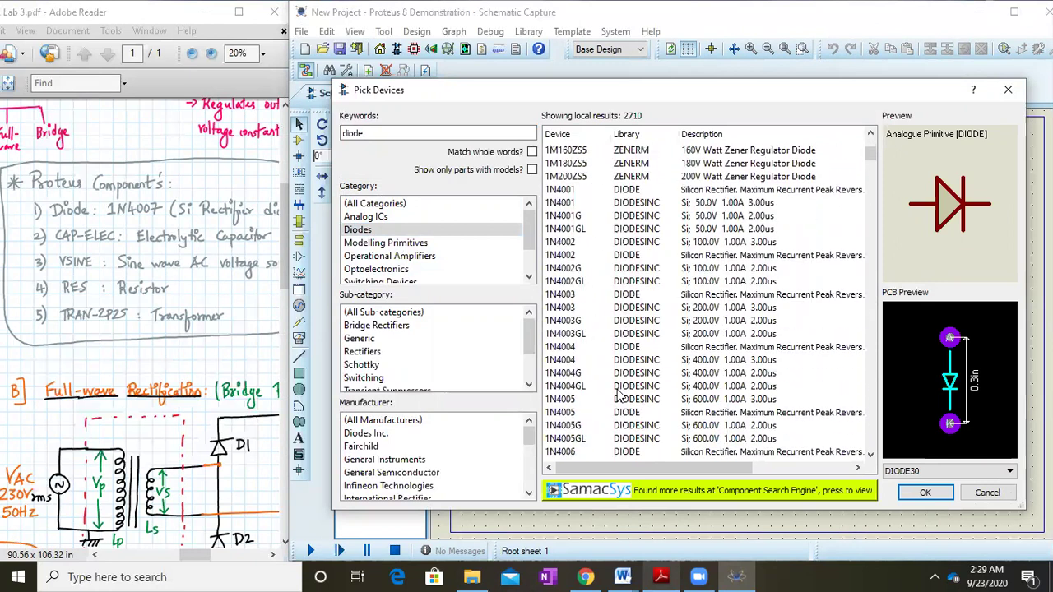
pyautogui.scroll(-2, 665, 379)
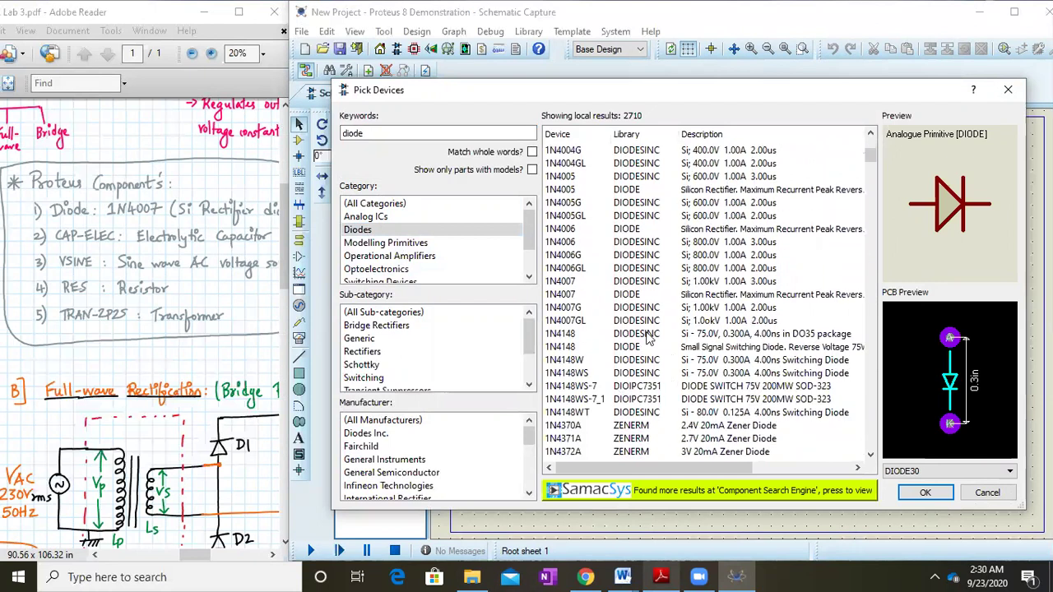
pyautogui.click(697, 296)
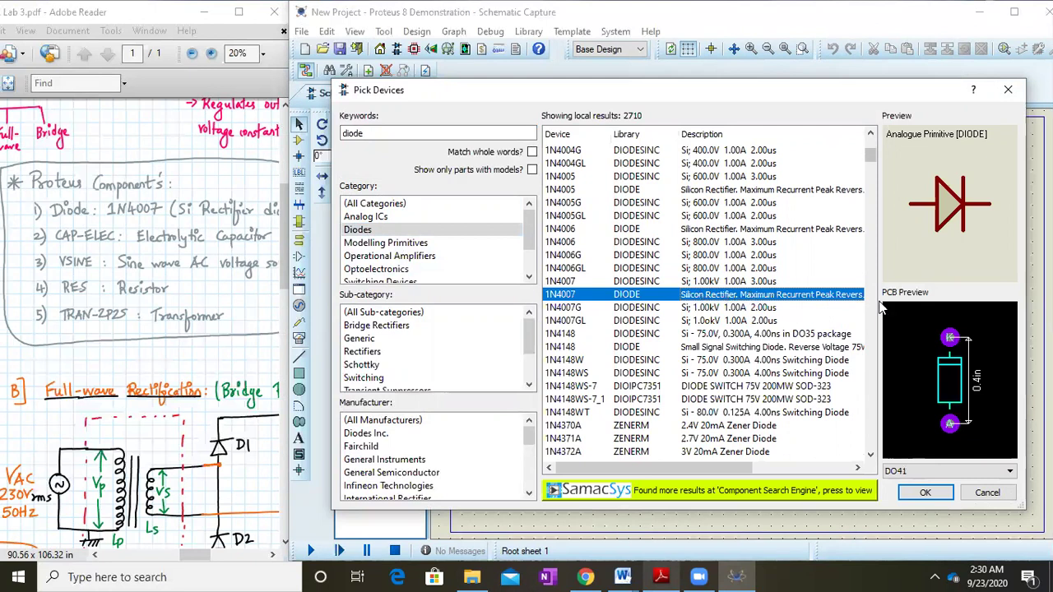
pyautogui.click(918, 494)
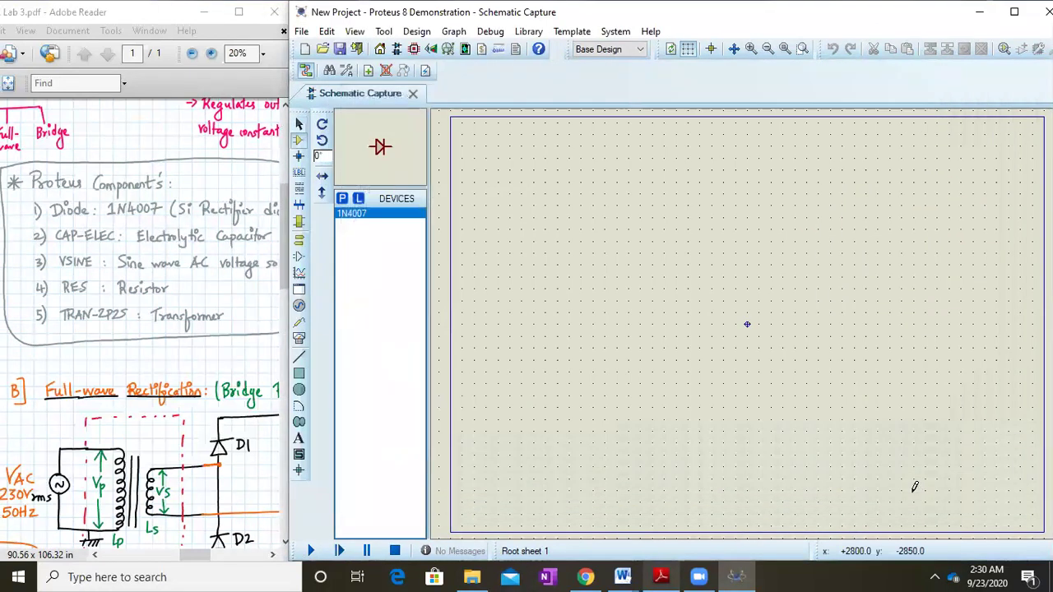
# Search the device library for "Electrolytic", filter by Capacitors and add the generic CAP-ELEC to the project's devices
pyautogui.click(344, 199)
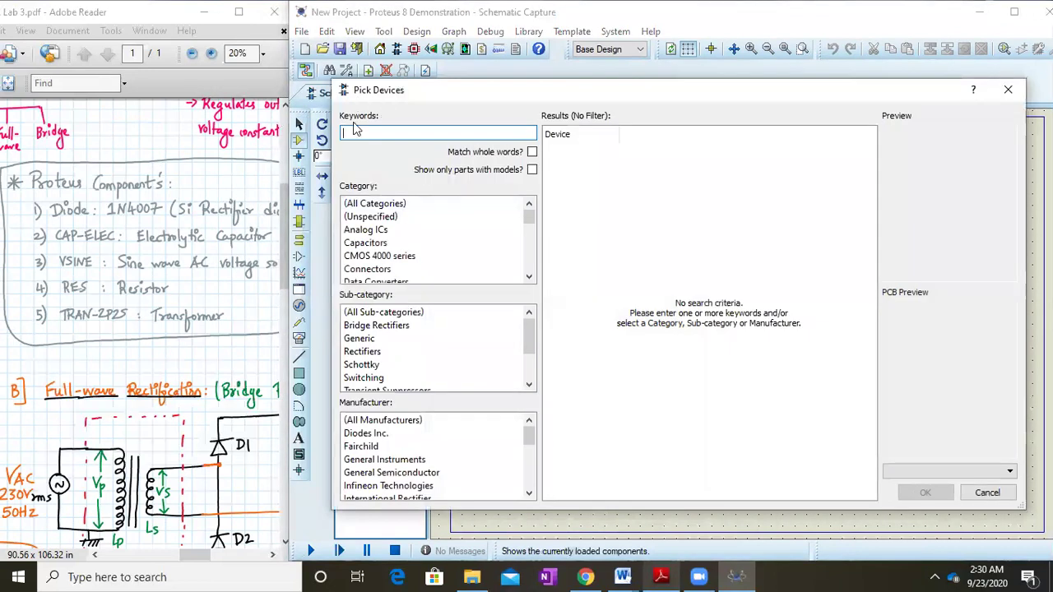
pyautogui.write('Electrolytic')
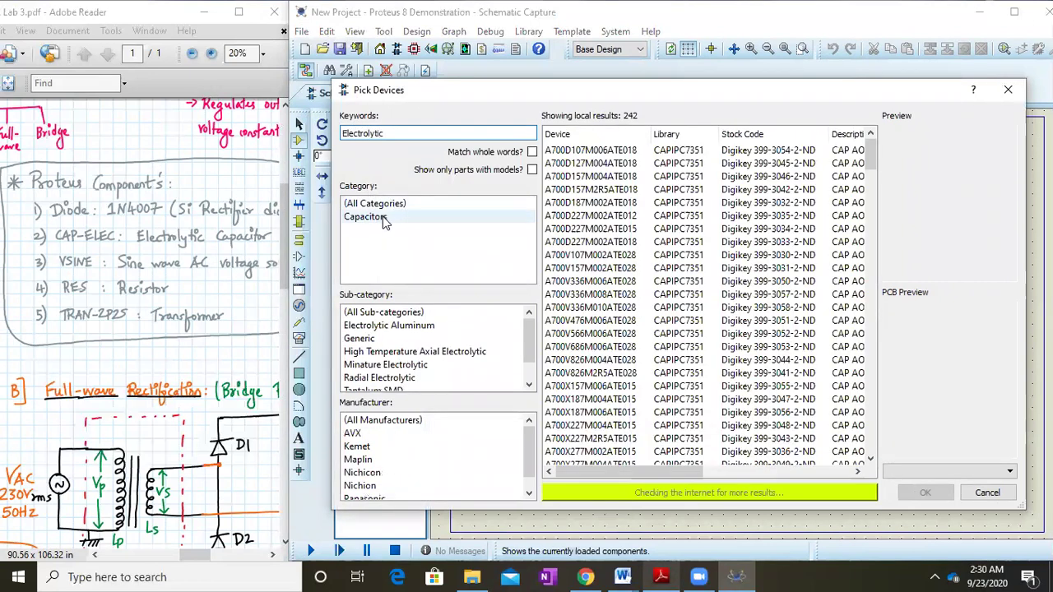
pyautogui.click(390, 326)
pyautogui.scroll(-2, 683, 269)
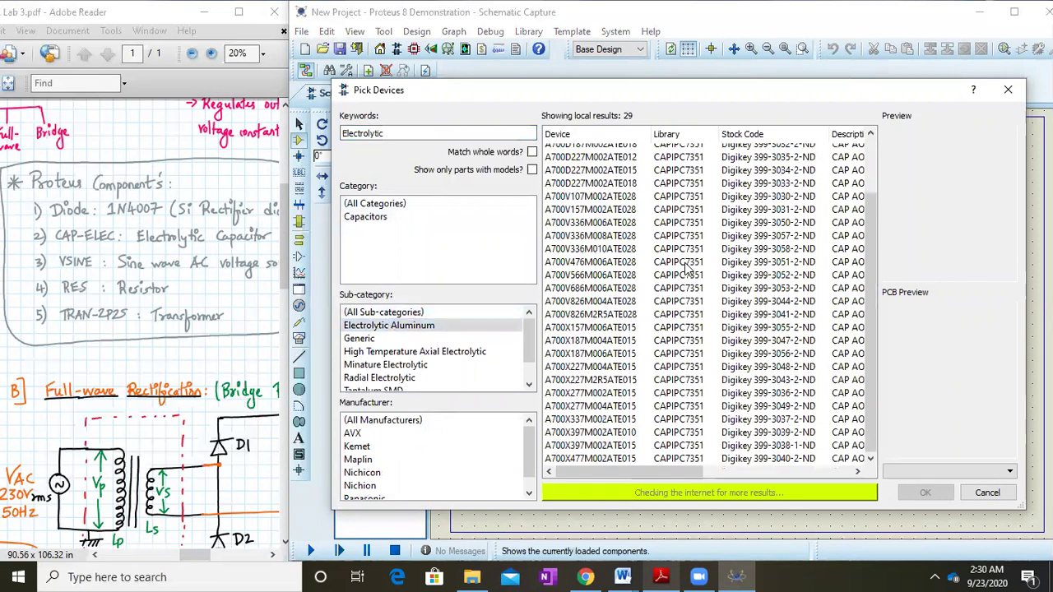
pyautogui.click(362, 216)
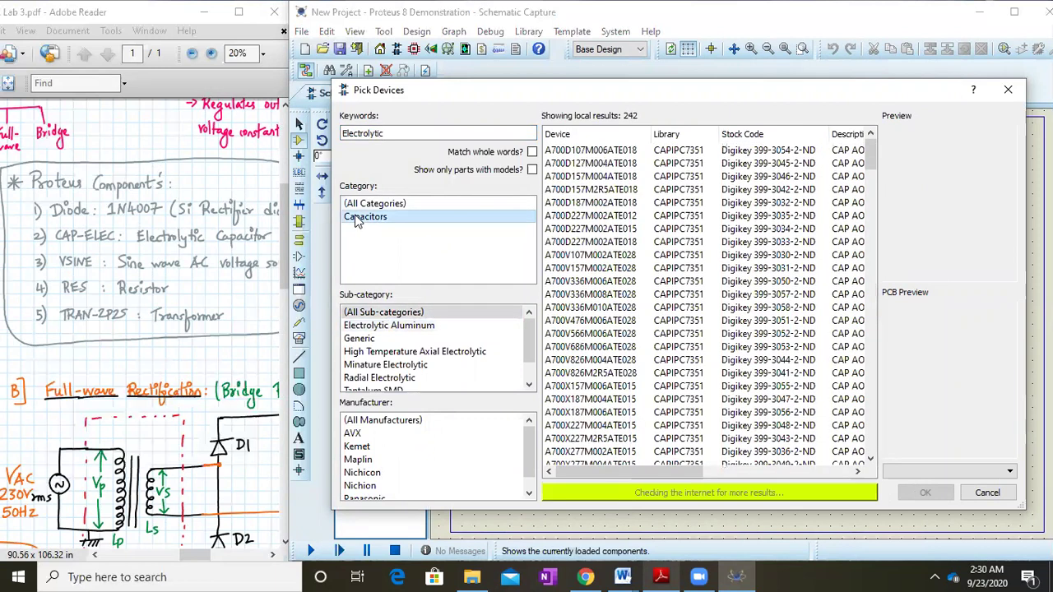
pyautogui.scroll(-7, 639, 282)
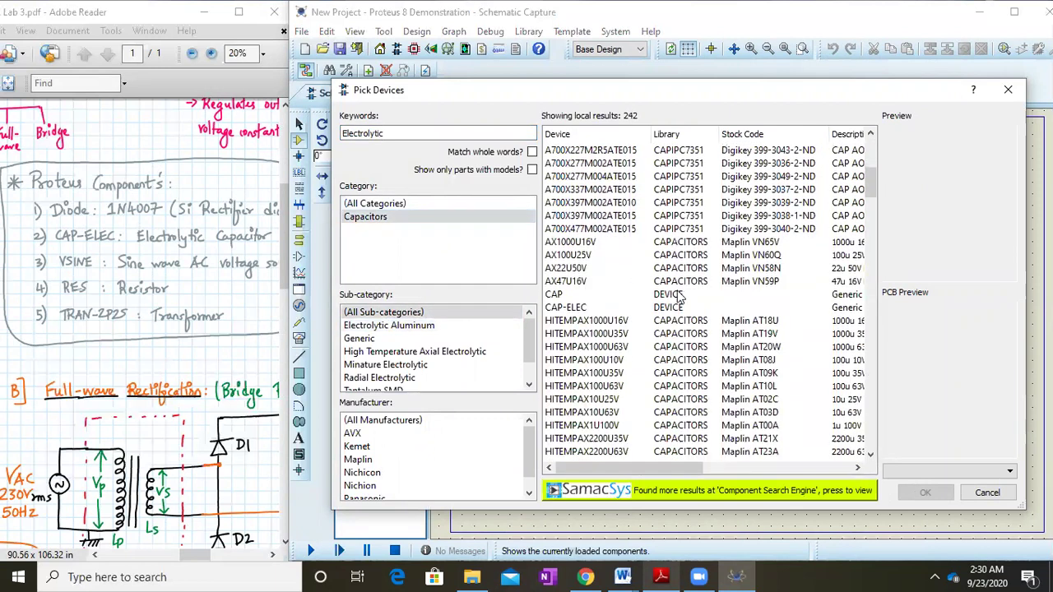
pyautogui.click(680, 309)
pyautogui.moveTo(674, 470); pyautogui.dragTo(610, 474)
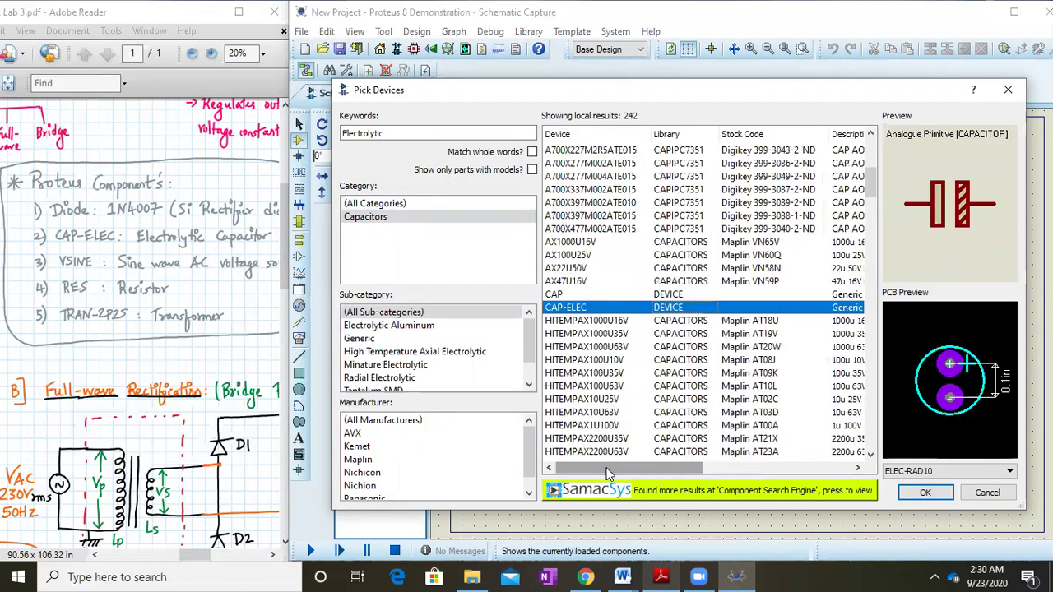
pyautogui.click(925, 491)
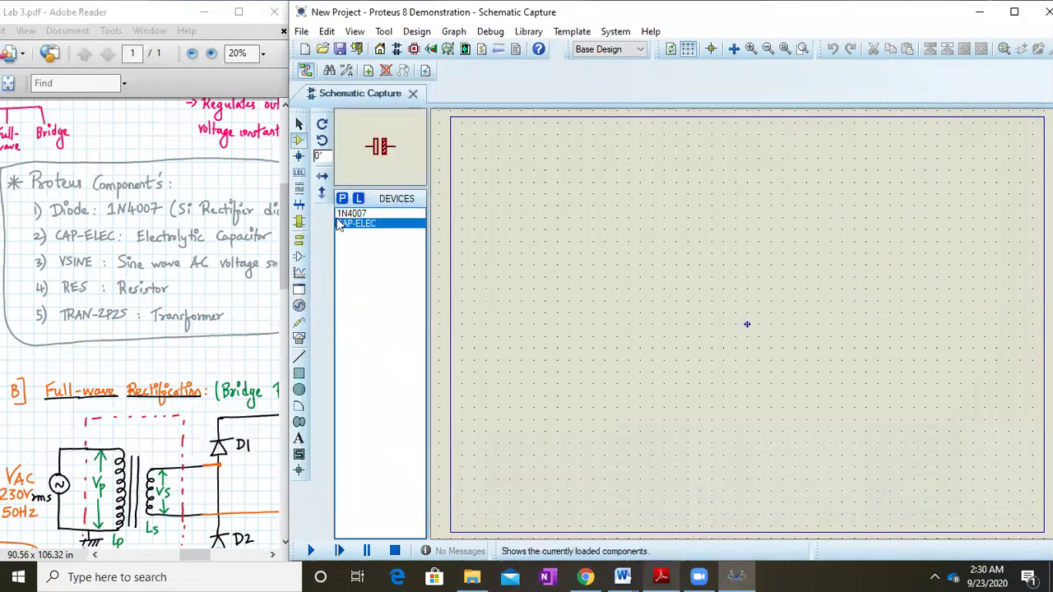
# Search the device library for "Sine", filter by Sources and add the VSINE AC voltage source to the project's devices
pyautogui.click(343, 199)
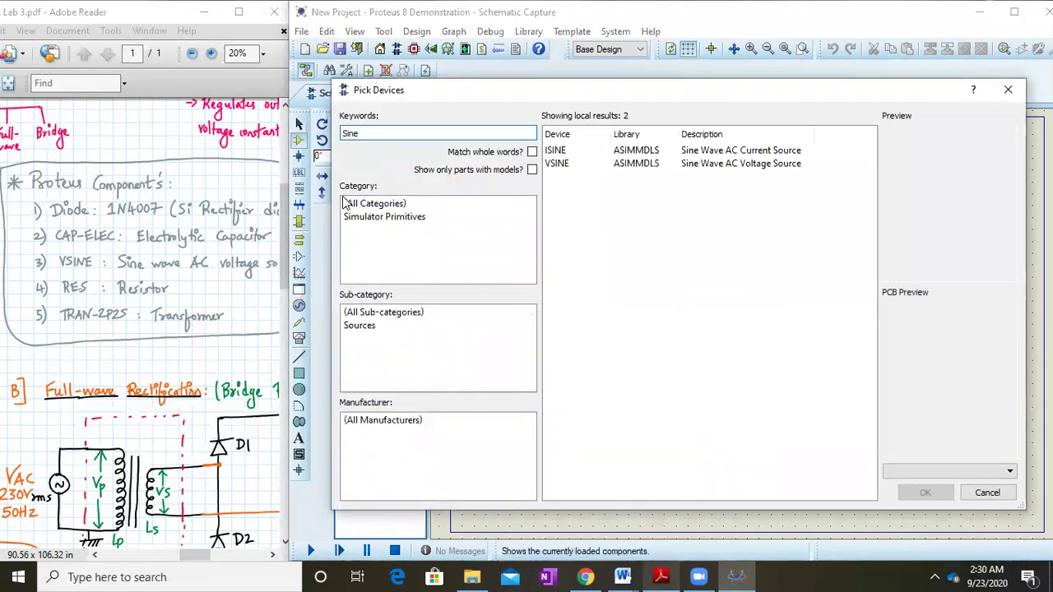
pyautogui.click(382, 328)
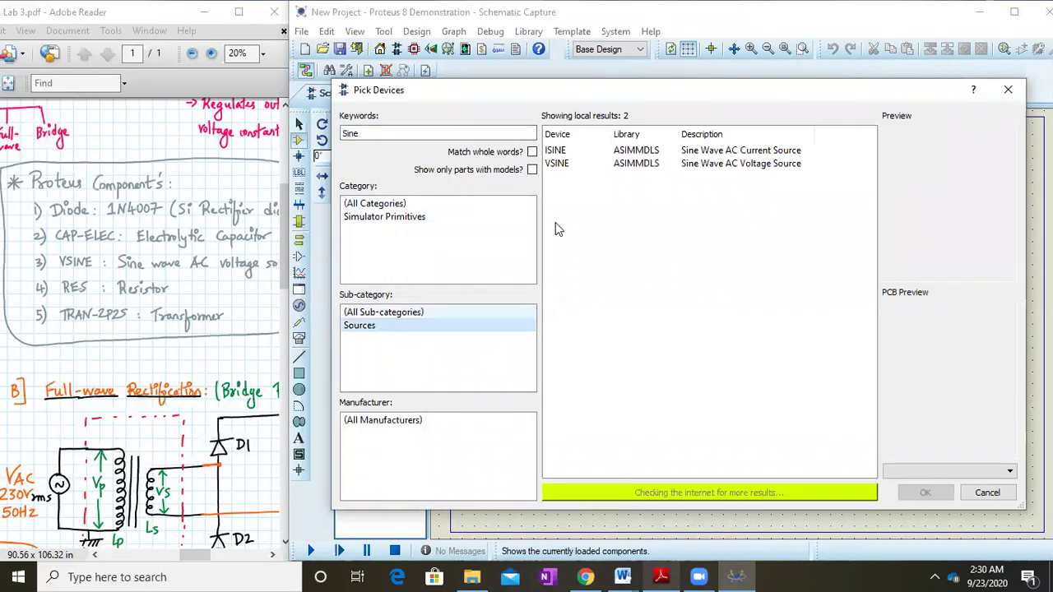
pyautogui.click(623, 164)
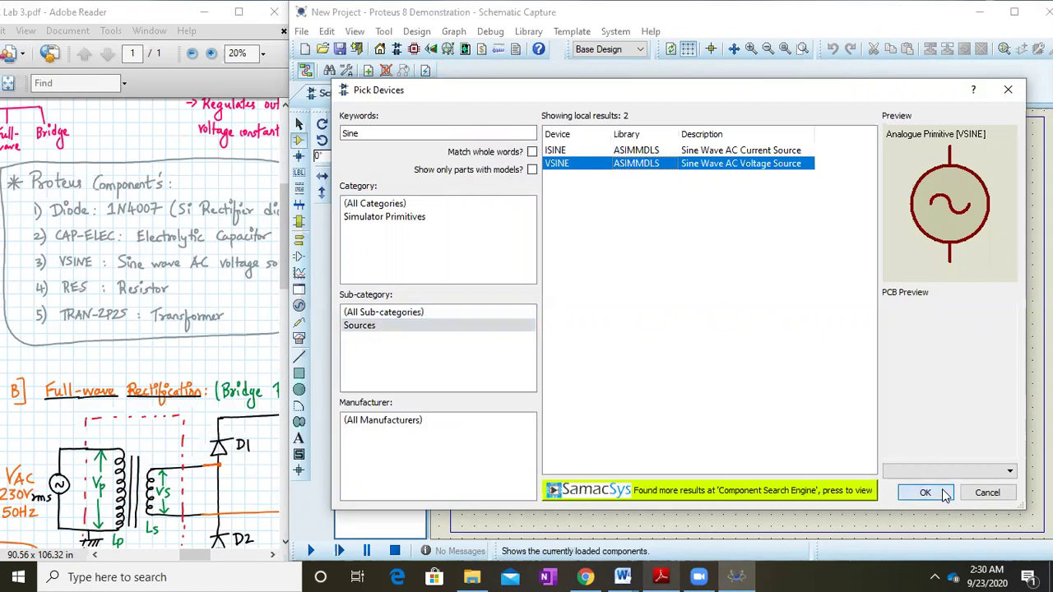
pyautogui.click(944, 493)
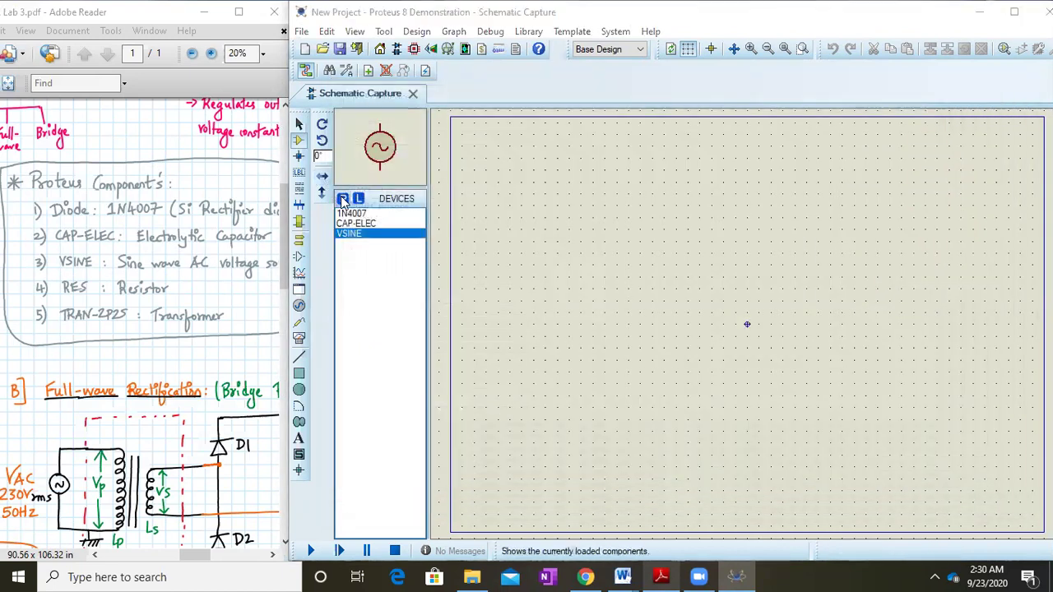
# Search the device library for "res", filter by the Generic sub-category and add the RES resistor to the project's devices
pyautogui.click(343, 200)
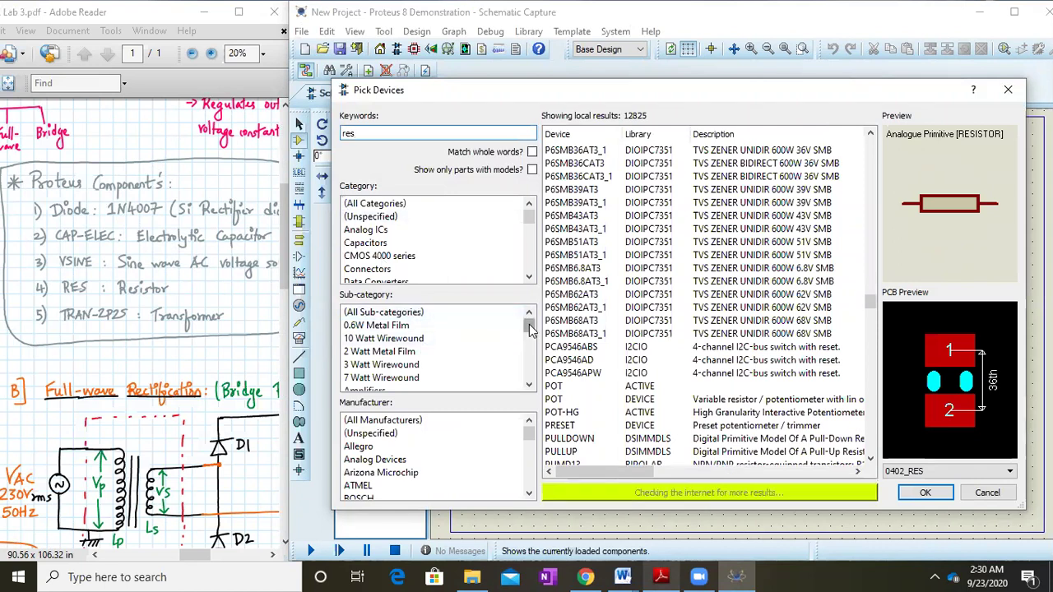
pyautogui.moveTo(529, 329); pyautogui.dragTo(529, 351)
pyautogui.click(382, 352)
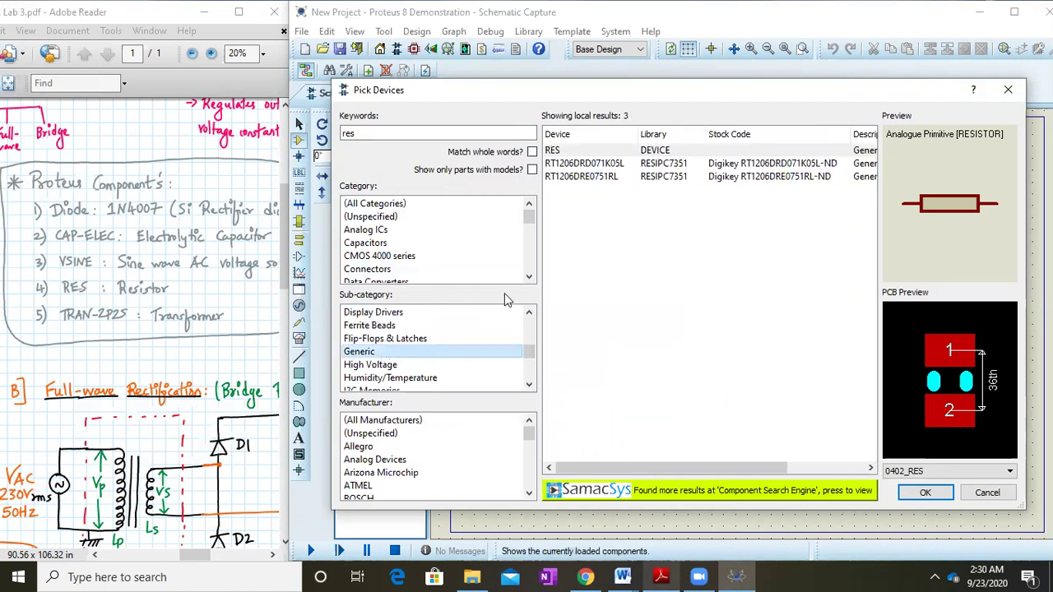
pyautogui.click(669, 150)
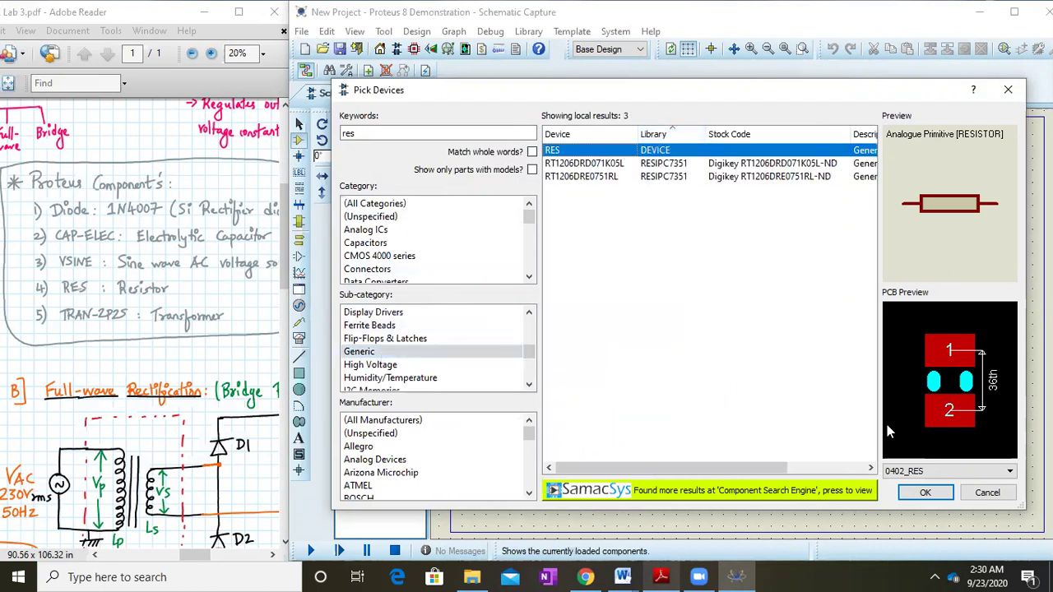
pyautogui.click(925, 492)
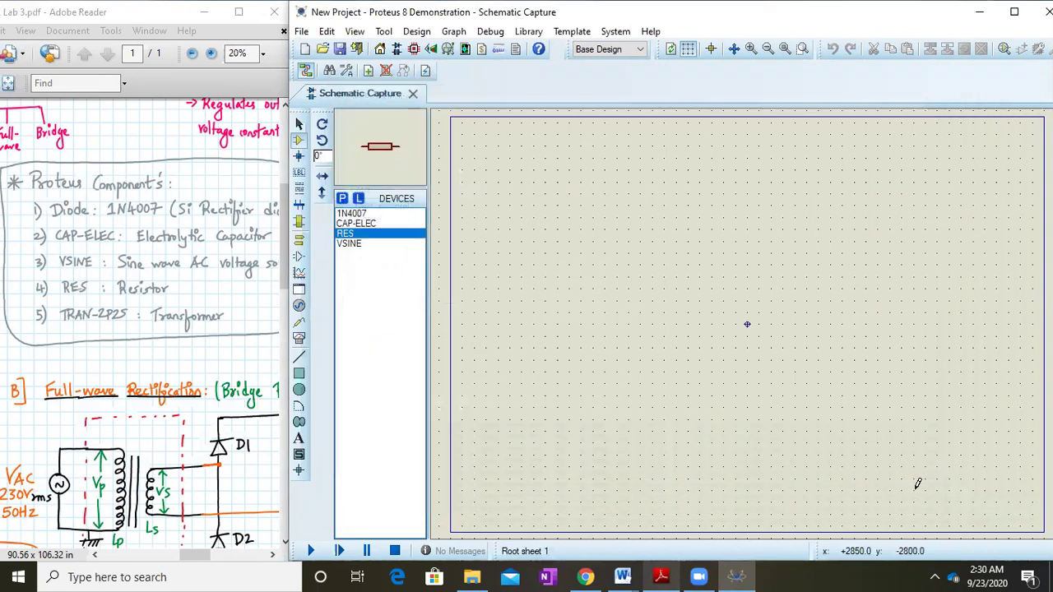
# Search the device library for "tran-2p2s" and add the TRAN-2P2S simple transformer to the project's devices
pyautogui.click(341, 201)
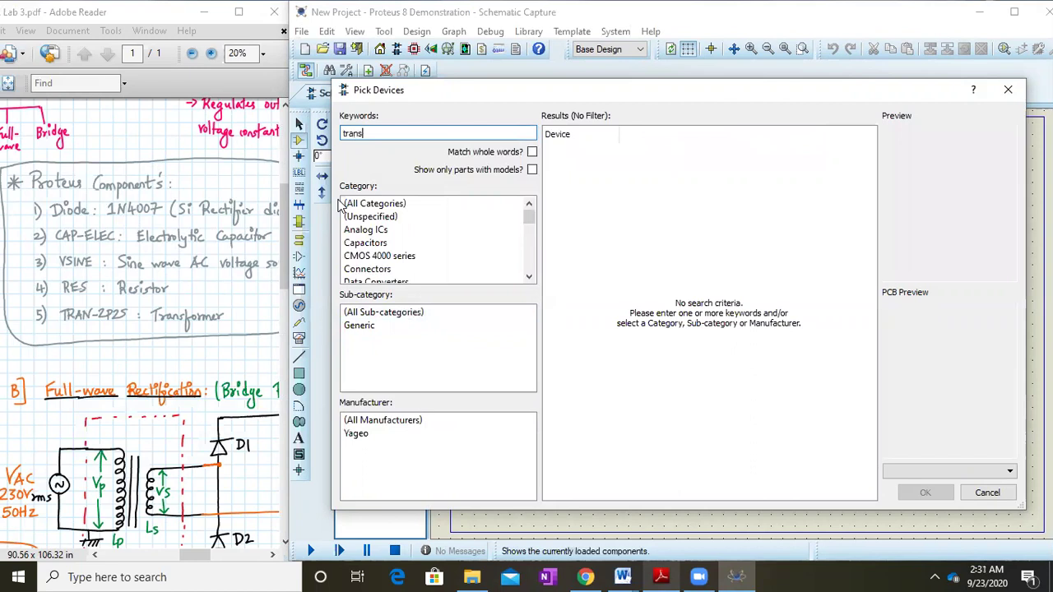
pyautogui.write('trans')
pyautogui.press('BackSpace')
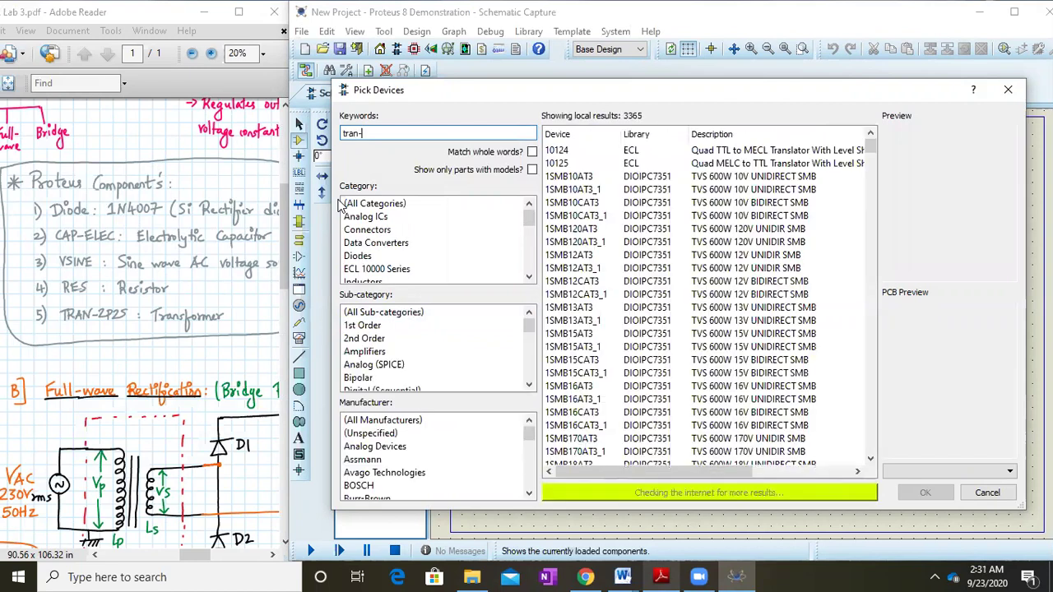
pyautogui.write('2p')
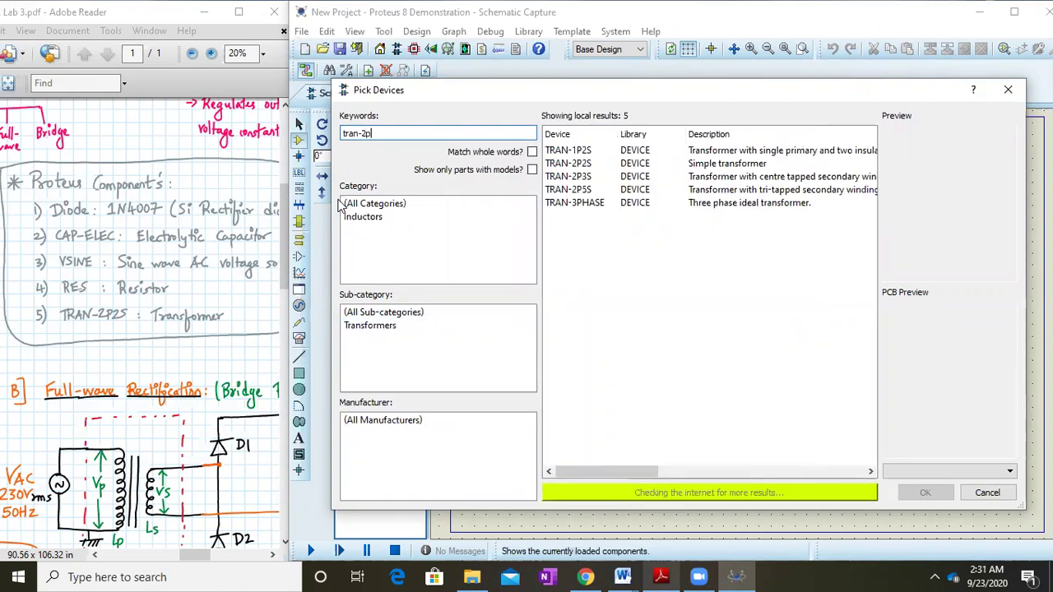
pyautogui.write('2s')
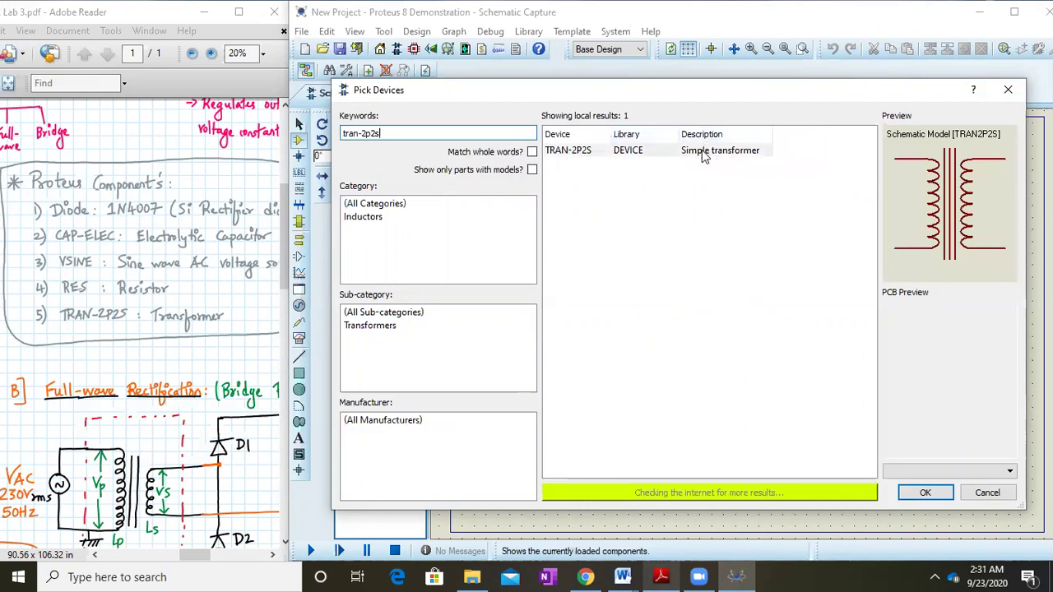
pyautogui.click(704, 153)
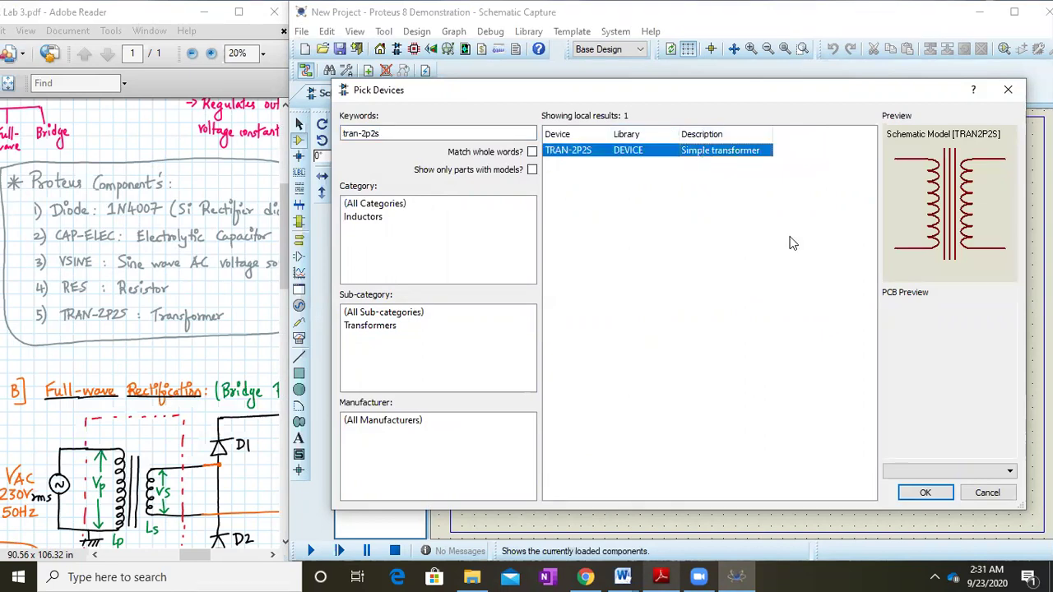
pyautogui.click(925, 494)
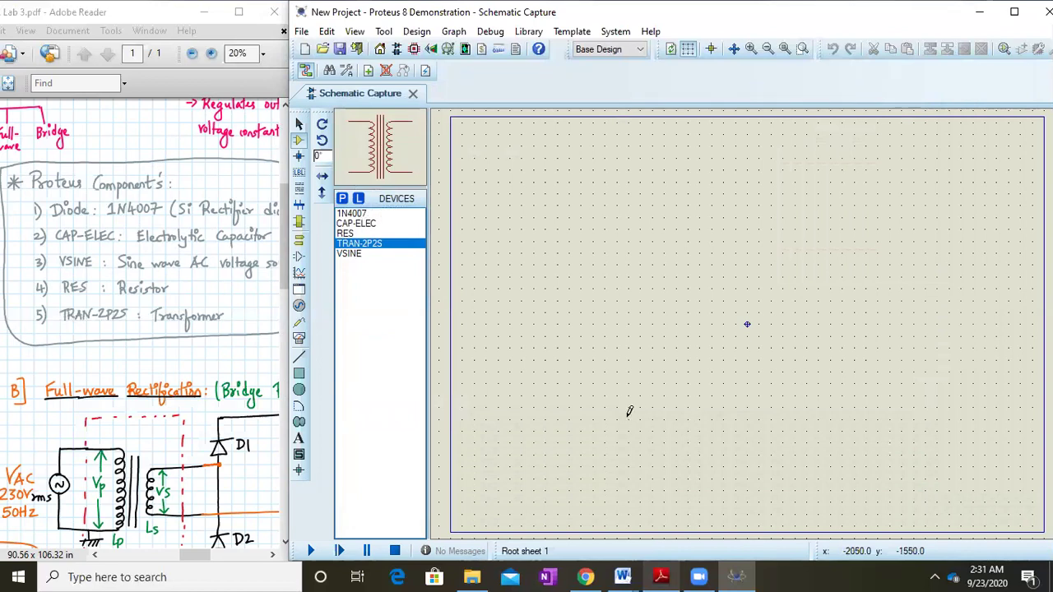
# Switch to the EEEE Lab 3 notes in Adobe Reader, maximize them and examine the half-wave rectification circuit and its waveforms
pyautogui.click(213, 328)
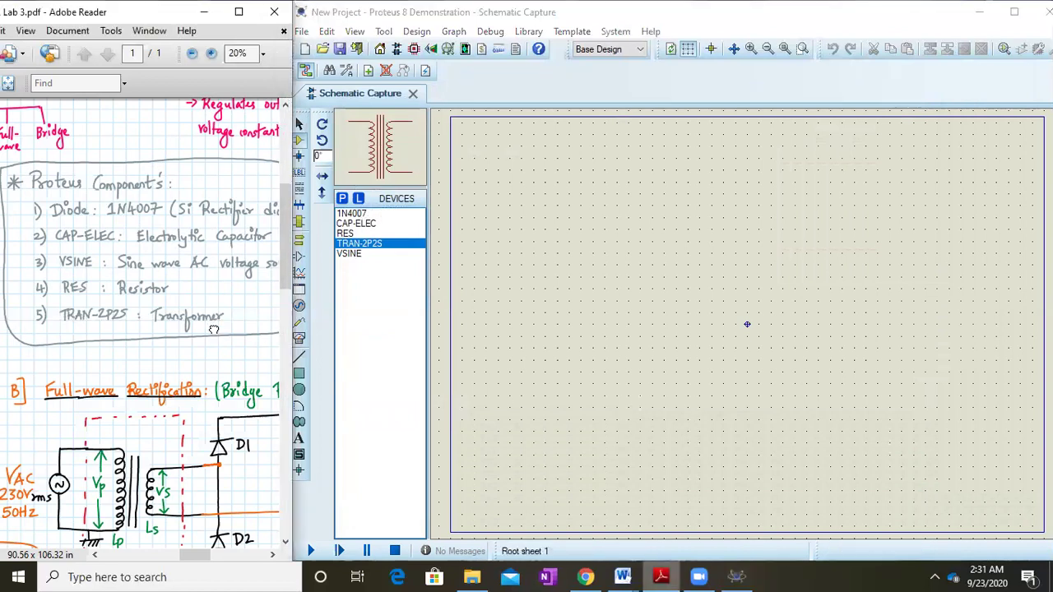
pyautogui.click(239, 12)
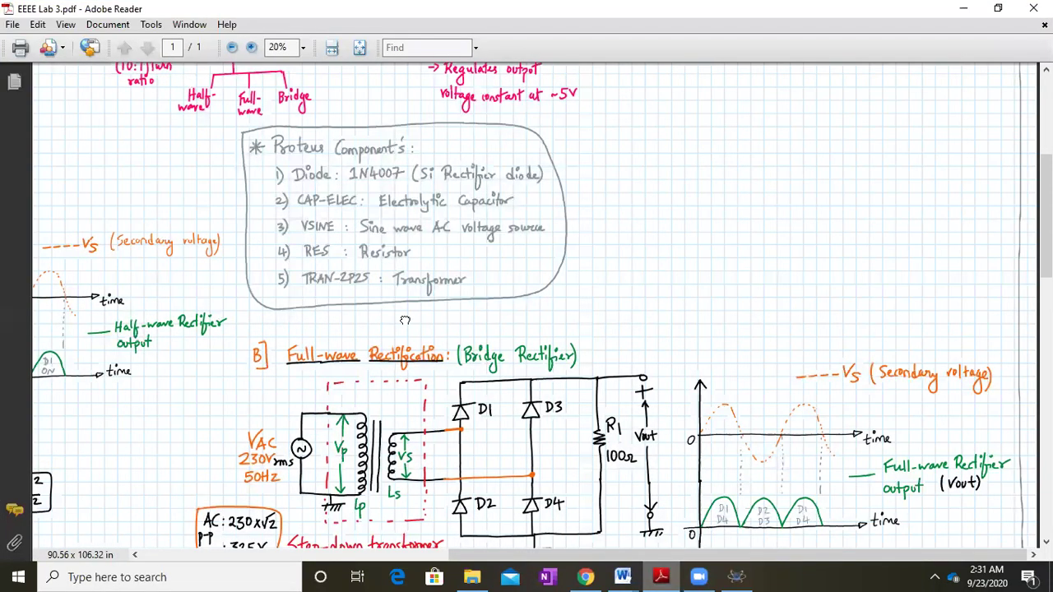
pyautogui.moveTo(405, 320); pyautogui.dragTo(847, 272)
pyautogui.moveTo(471, 234); pyautogui.dragTo(558, 223)
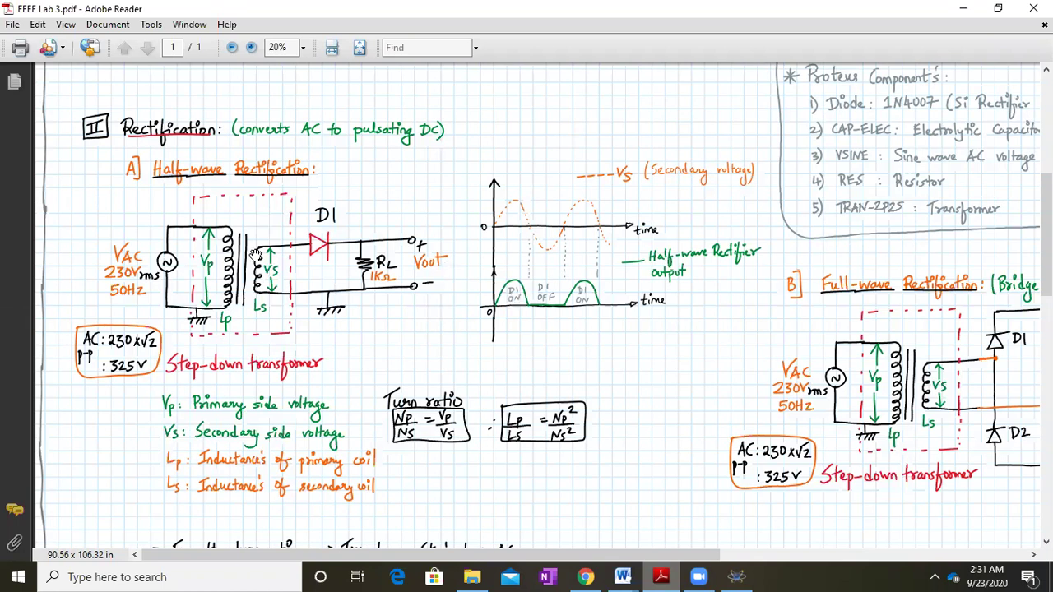
pyautogui.keyDown('ctrl'); pyautogui.scroll(3, 246, 255); pyautogui.keyUp('ctrl')
pyautogui.moveTo(556, 351); pyautogui.dragTo(642, 336)
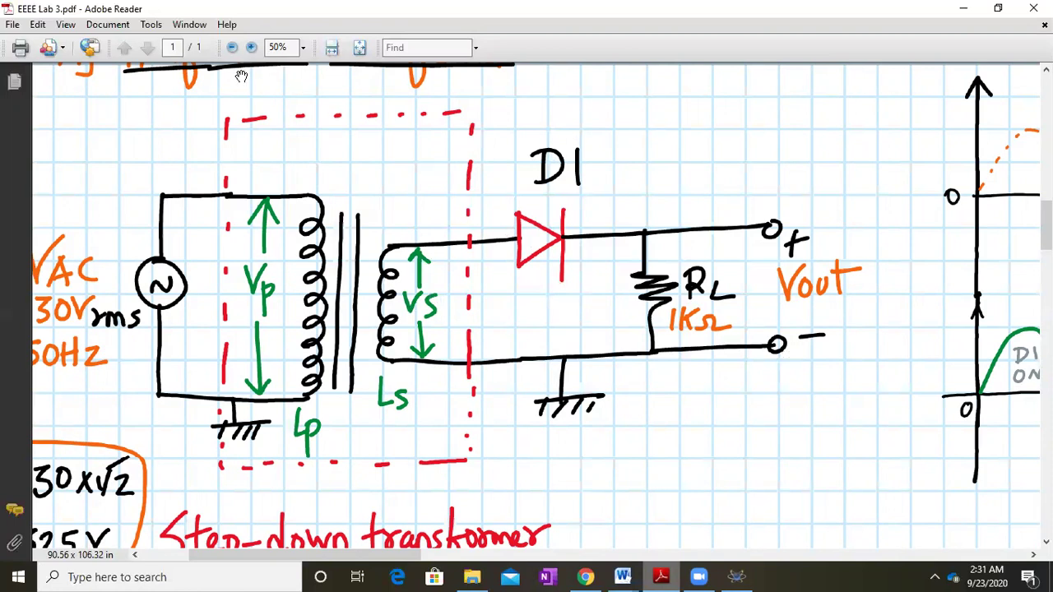
pyautogui.click(232, 48)
pyautogui.scroll(5, 762, 436)
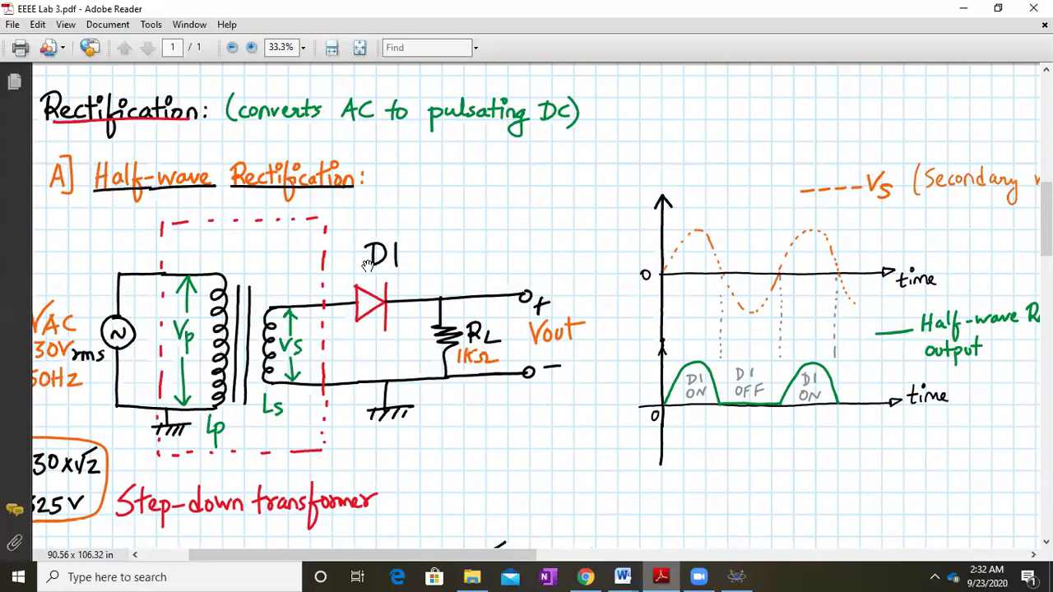
pyautogui.moveTo(395, 302); pyautogui.dragTo(441, 300)
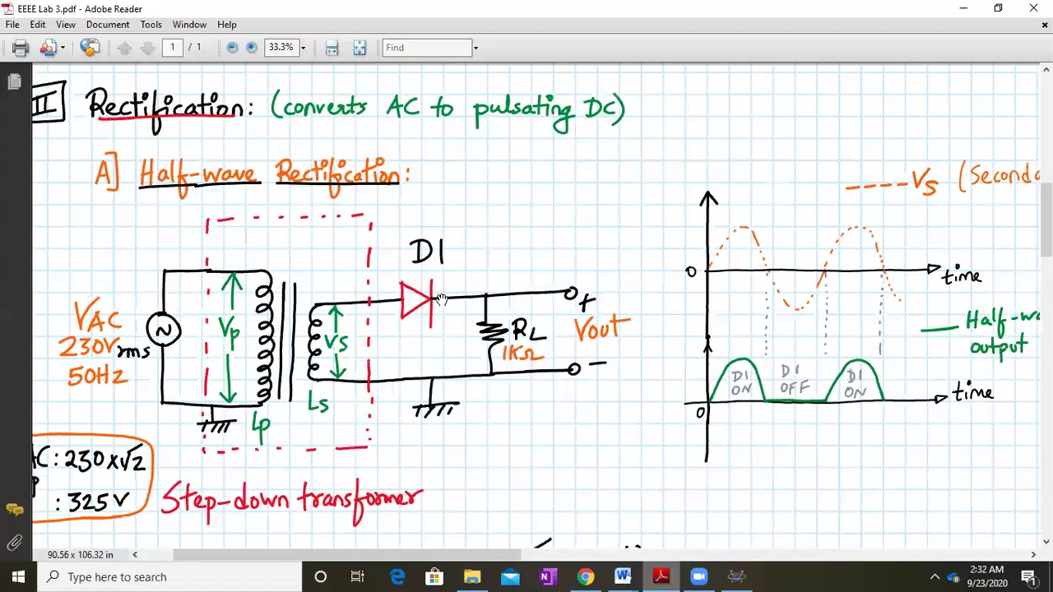
# Restore the notes window beside the schematic, widen it slightly and show the half-wave rectification circuit at 20% zoom
pyautogui.click(1000, 11)
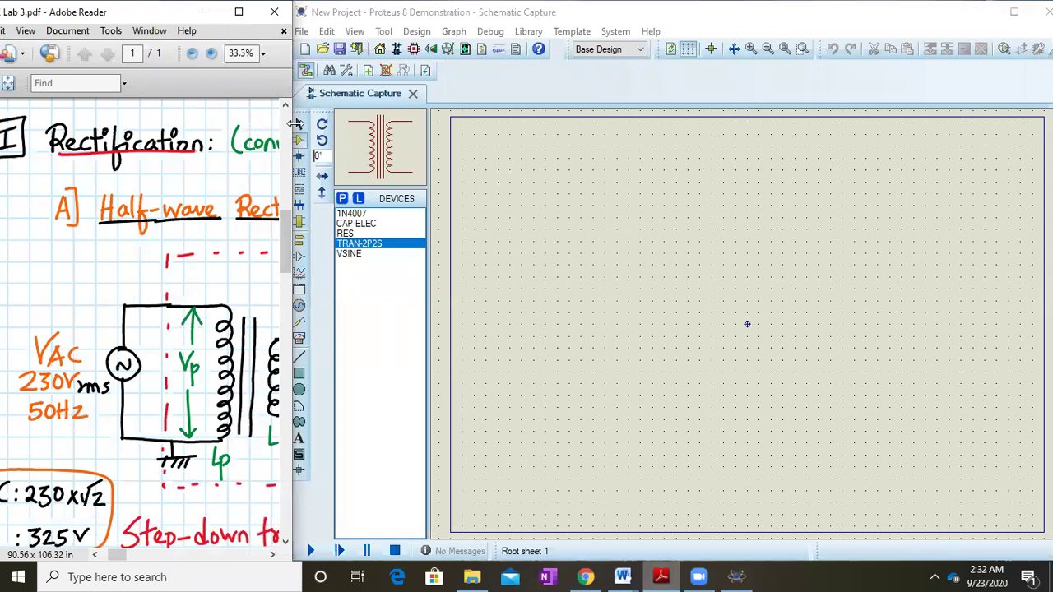
pyautogui.moveTo(296, 123); pyautogui.dragTo(322, 123)
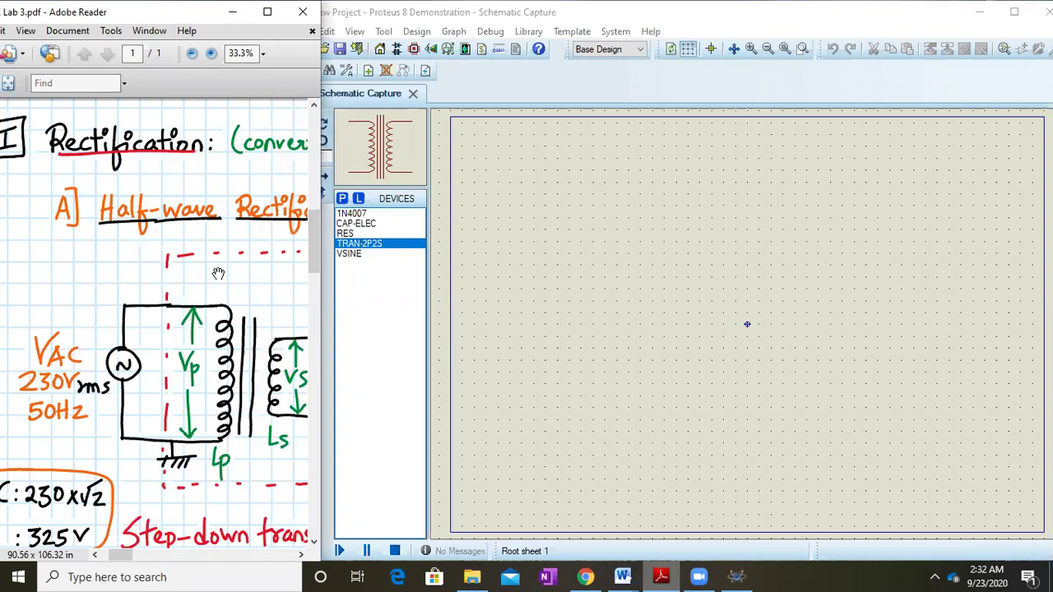
pyautogui.scroll(-1, 218, 274)
pyautogui.moveTo(263, 321); pyautogui.dragTo(181, 319)
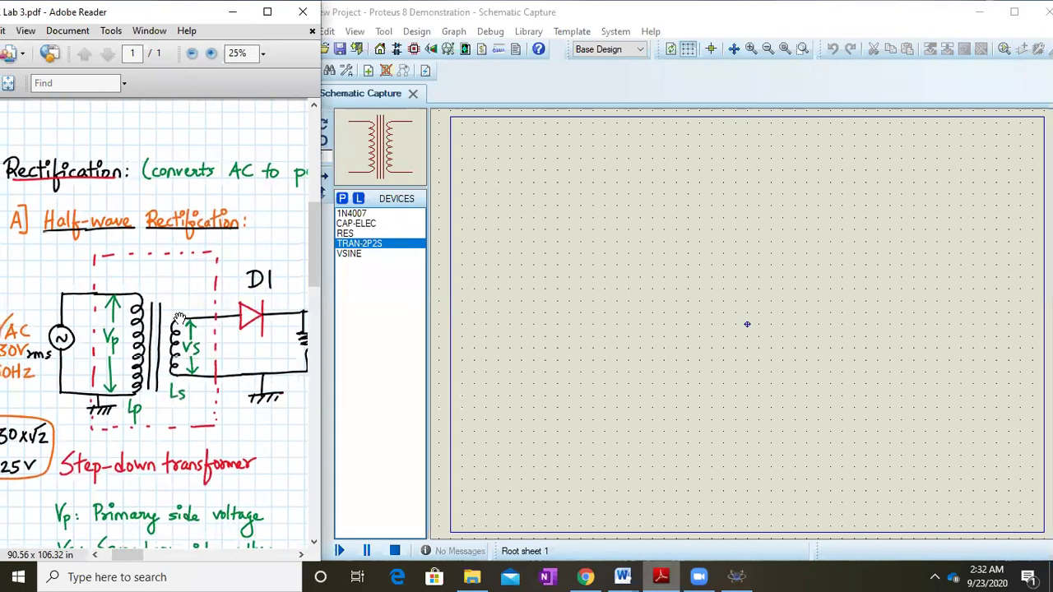
pyautogui.click(232, 53)
pyautogui.write('20')
pyautogui.press('Return')
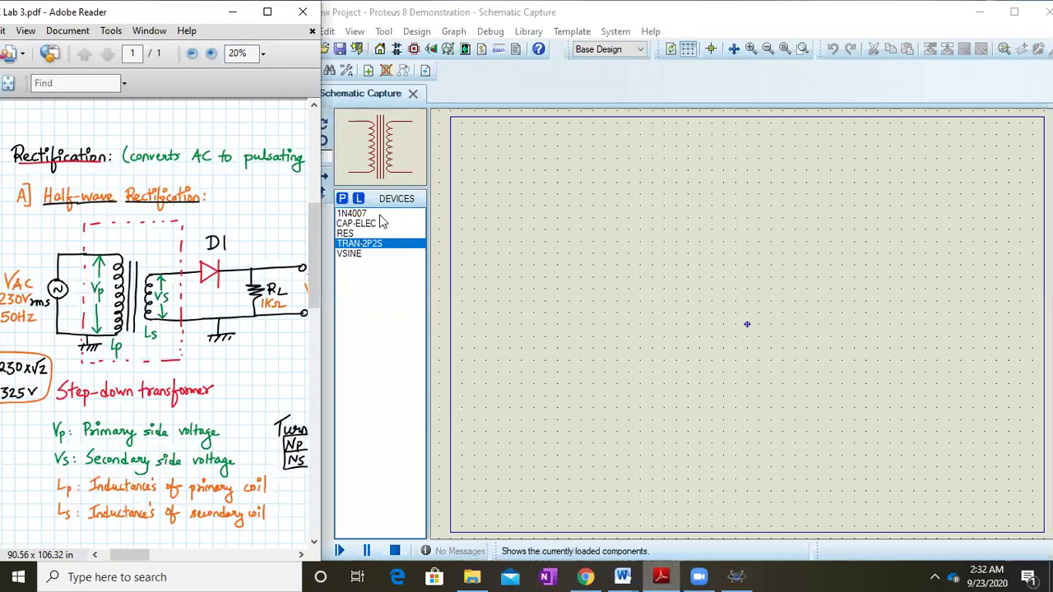
# Switch to Proteus and place a VSINE source on the schematic sheet
pyautogui.click(352, 255)
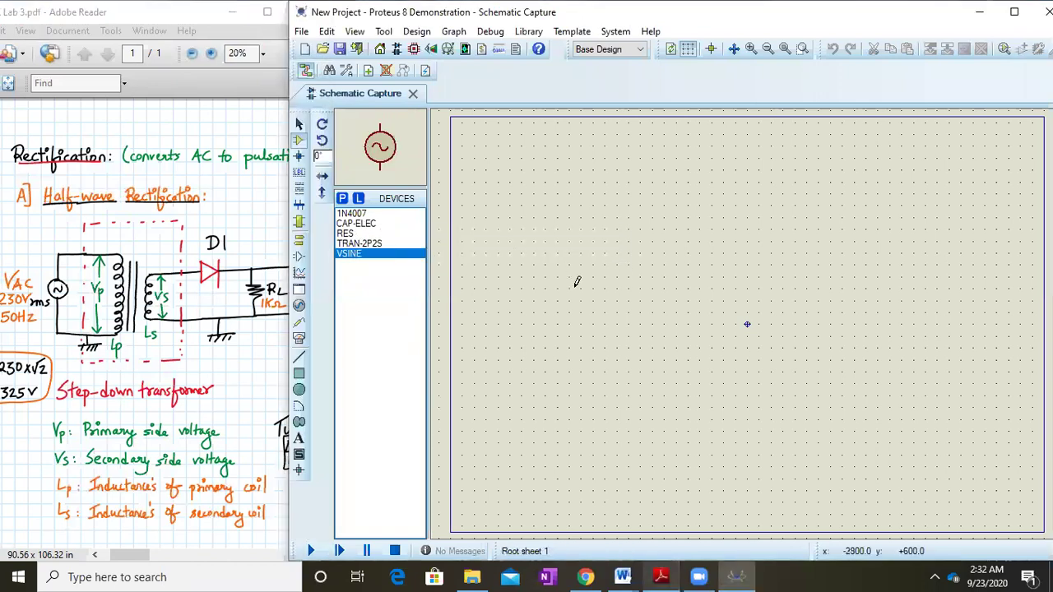
pyautogui.click(656, 280)
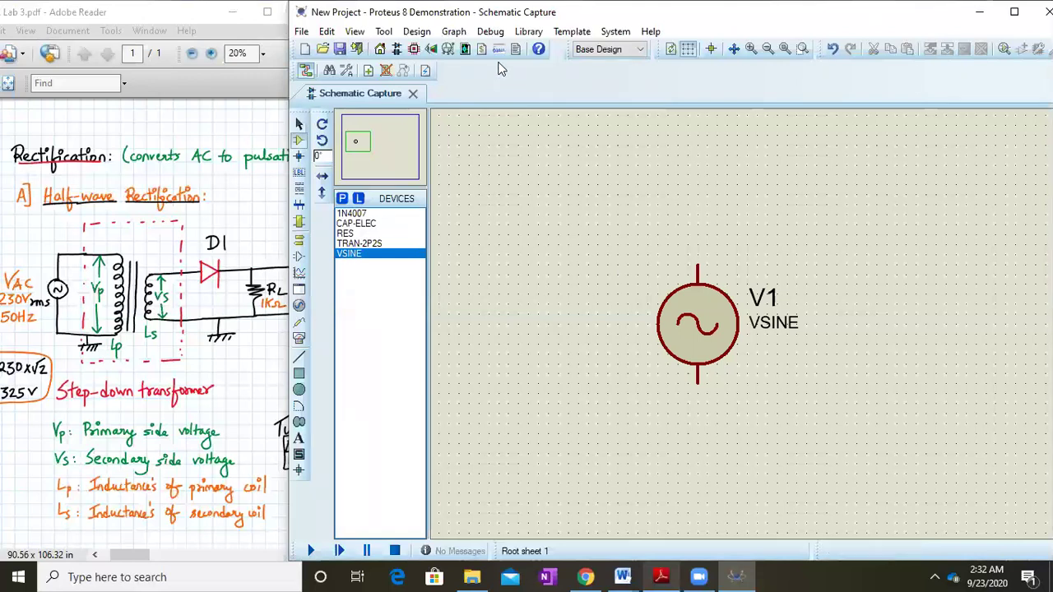
pyautogui.click(359, 136)
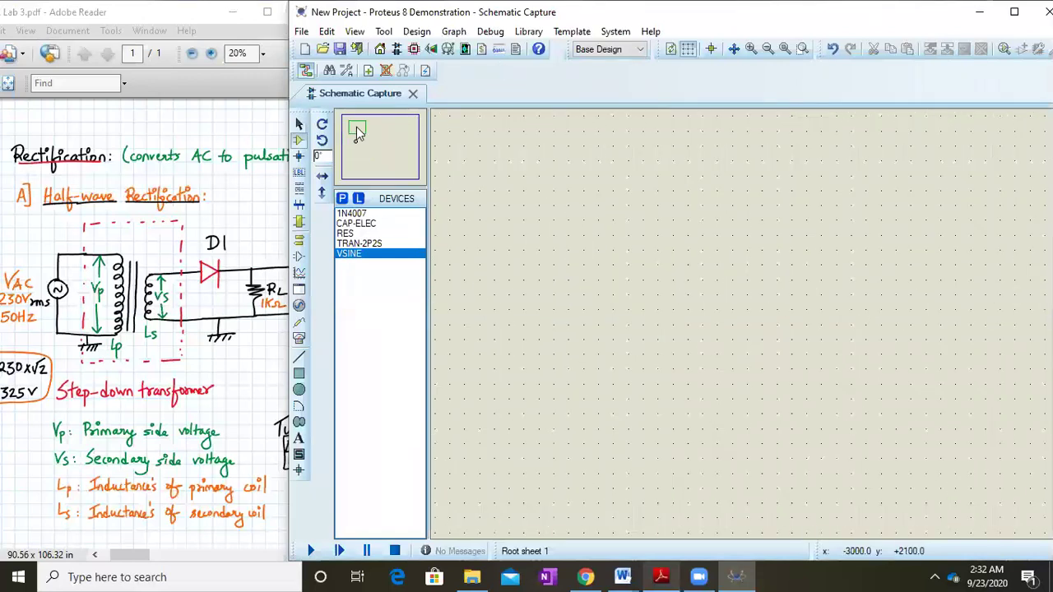
pyautogui.click(359, 135)
pyautogui.click(380, 156)
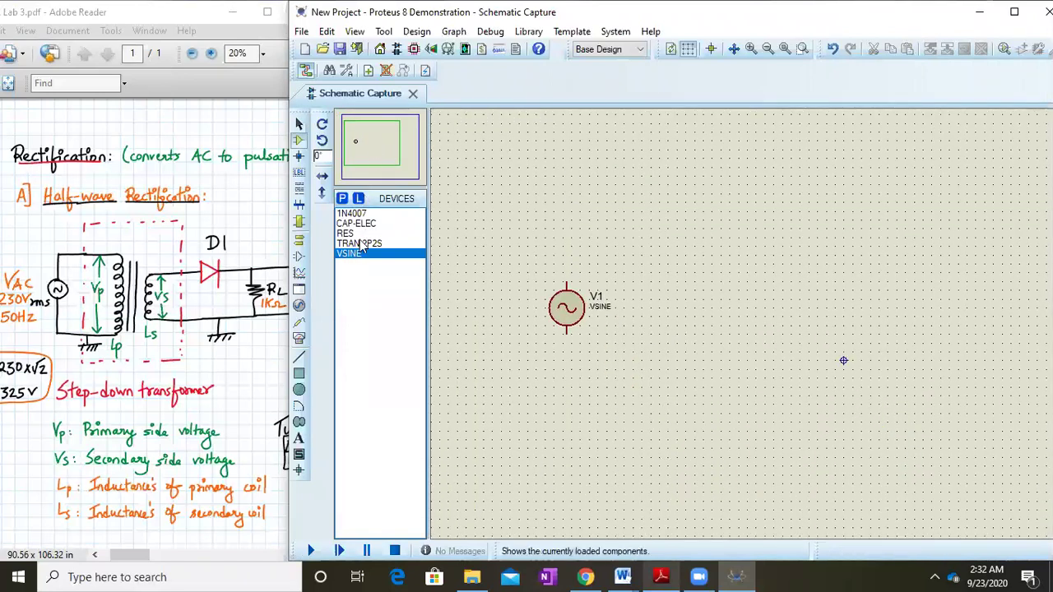
# Place a TRAN-2P2S transformer to the right of the VSINE source and move it up roughly level with the source
pyautogui.click(358, 244)
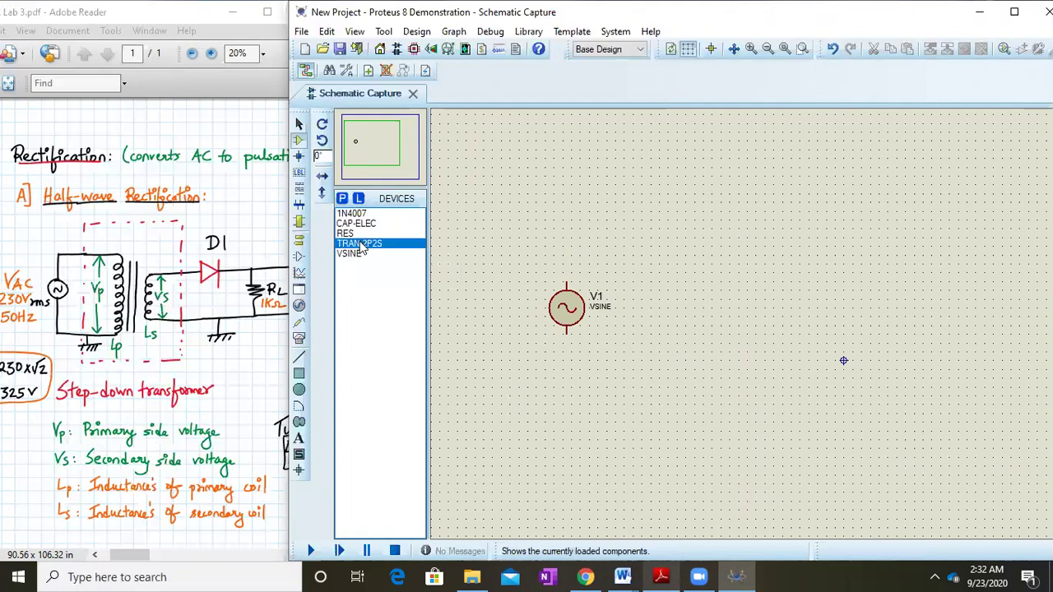
pyautogui.click(668, 300)
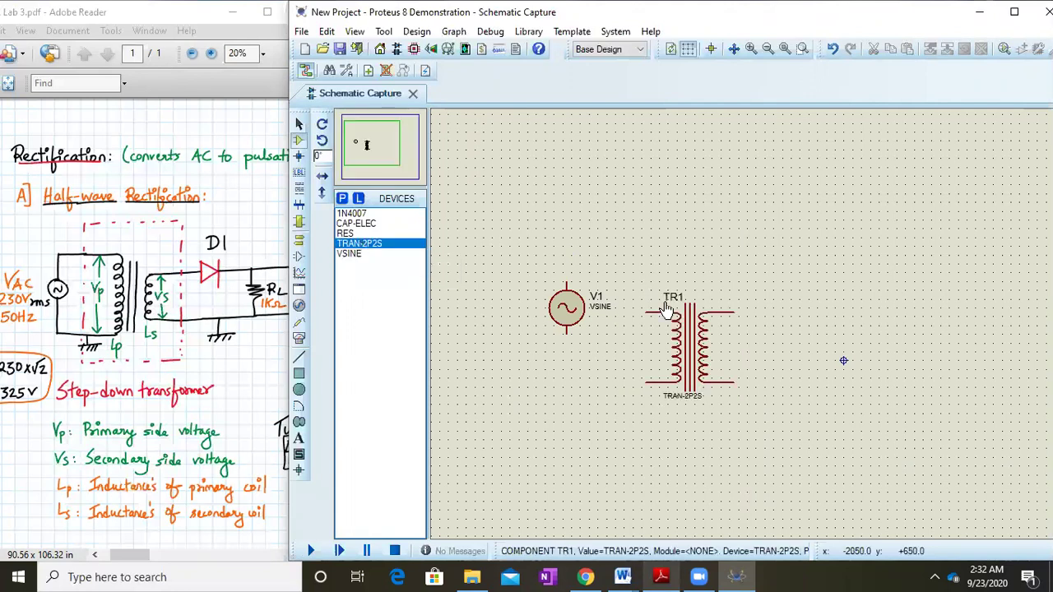
pyautogui.click(691, 350)
pyautogui.moveTo(696, 362); pyautogui.dragTo(691, 314)
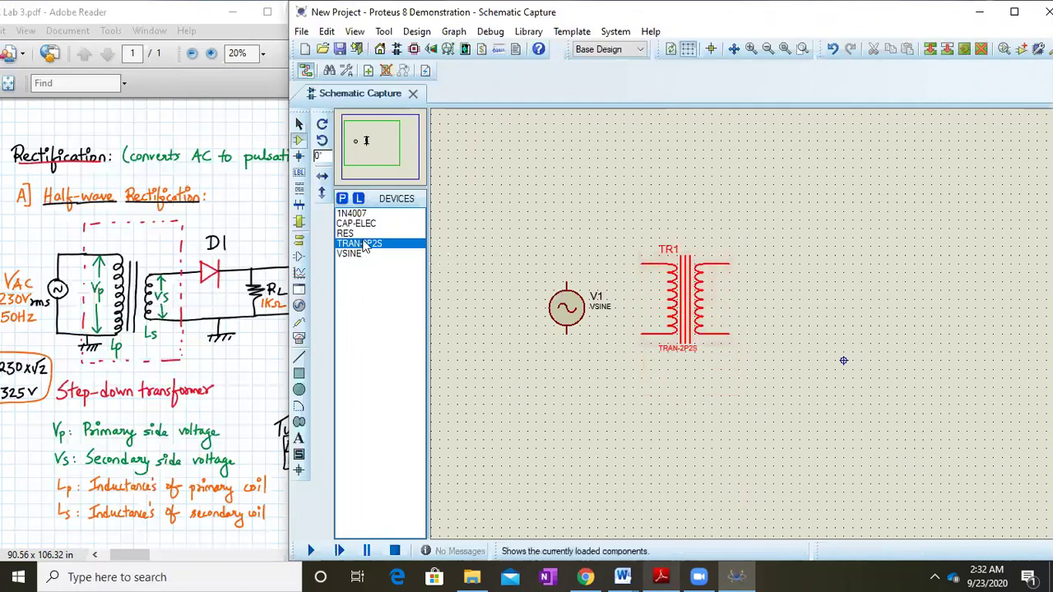
# Place a 1N4007 diode to the right of the transformer, in line with its upper secondary terminal
pyautogui.moveTo(587, 345); pyautogui.dragTo(750, 320)
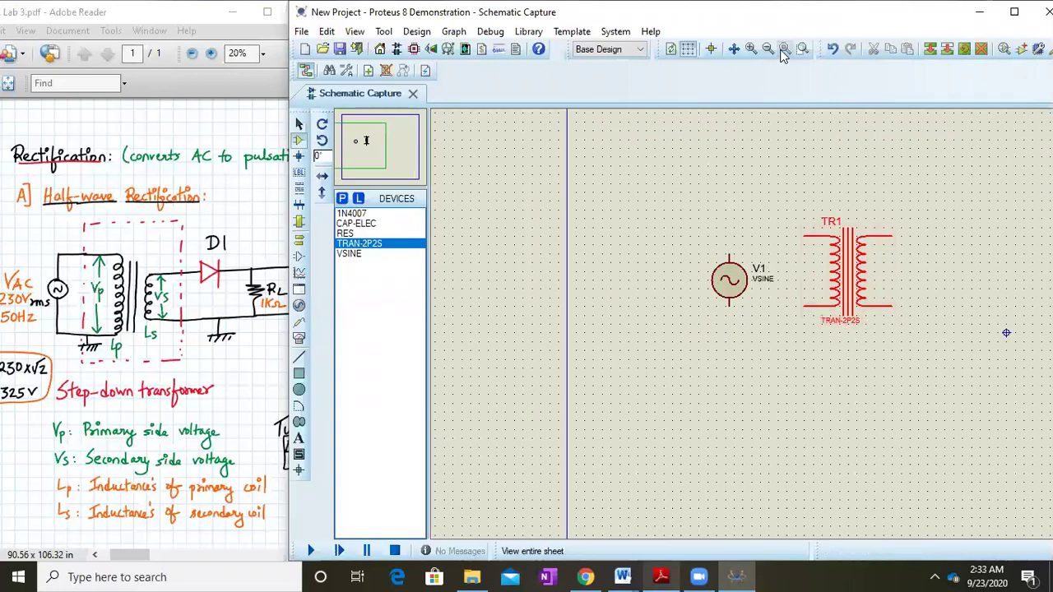
pyautogui.click(734, 49)
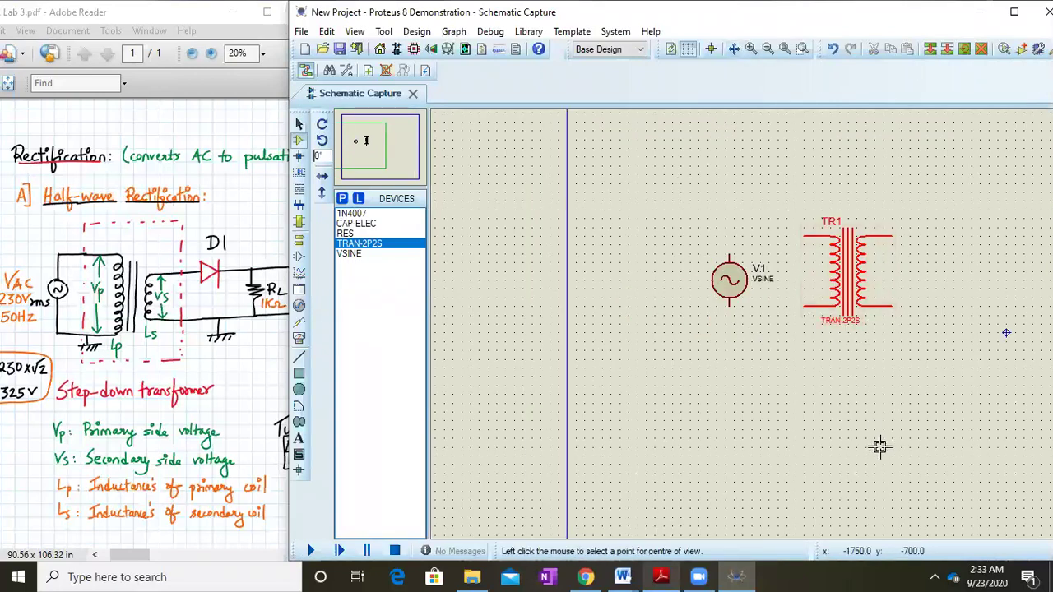
pyautogui.click(946, 269)
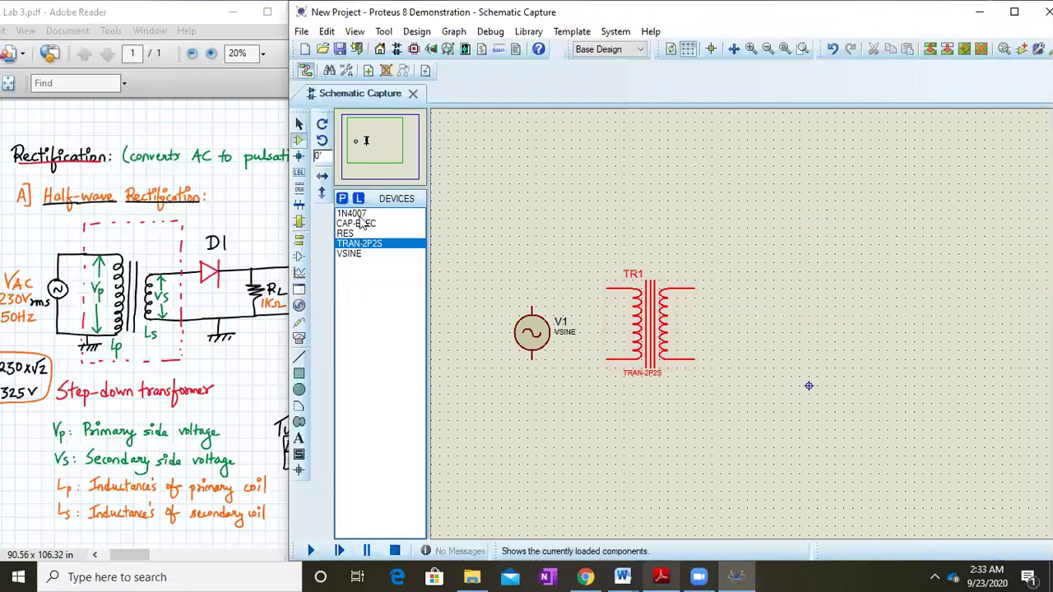
pyautogui.click(362, 214)
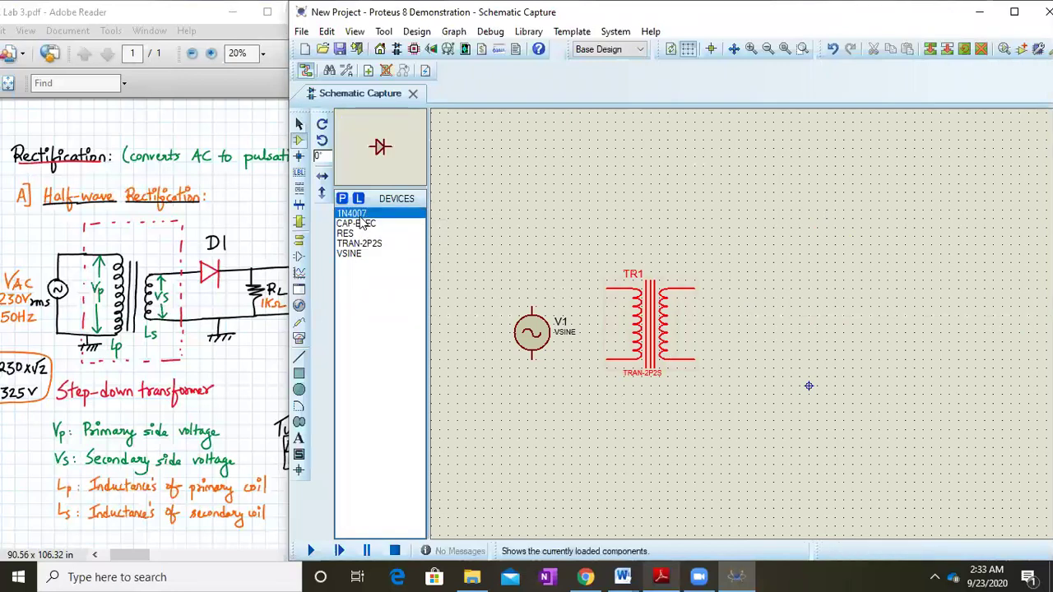
pyautogui.click(771, 283)
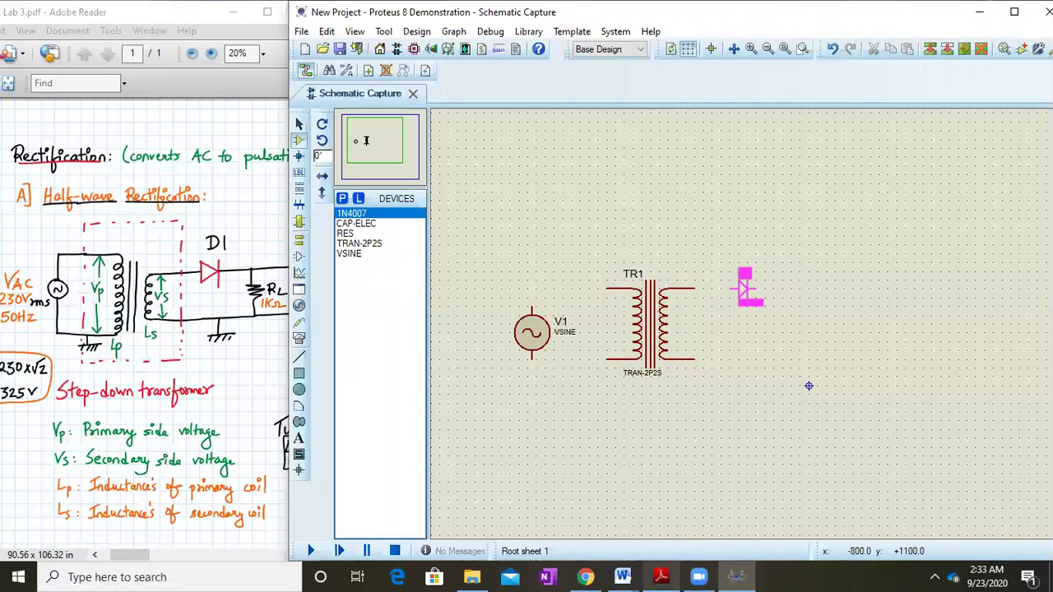
pyautogui.click(745, 286)
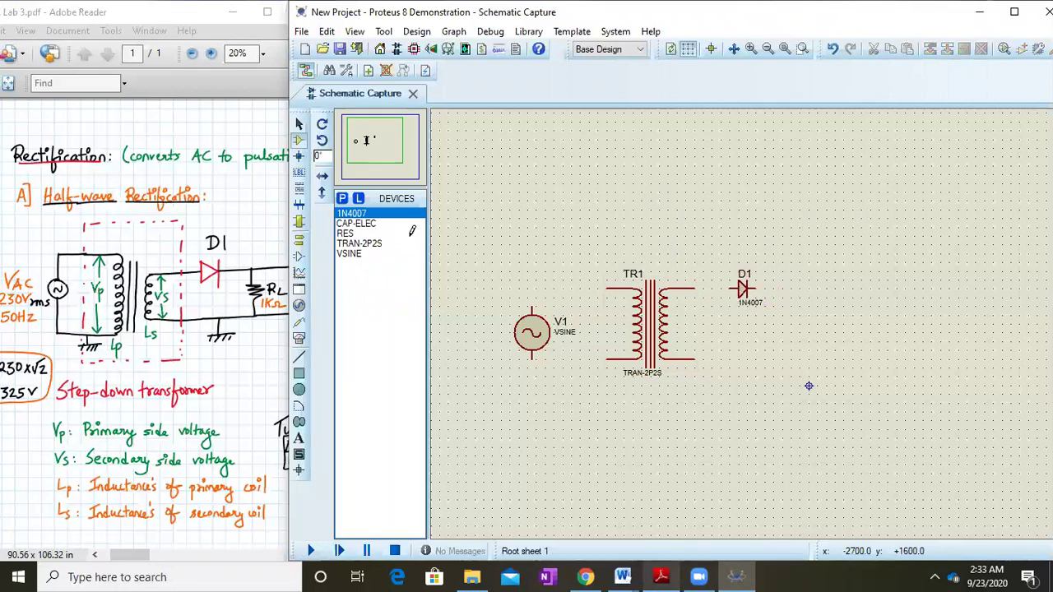
# Place a RES resistor to the lower right of the diode and rotate it anti-clockwise so it stands vertical
pyautogui.doubleClick(362, 234)
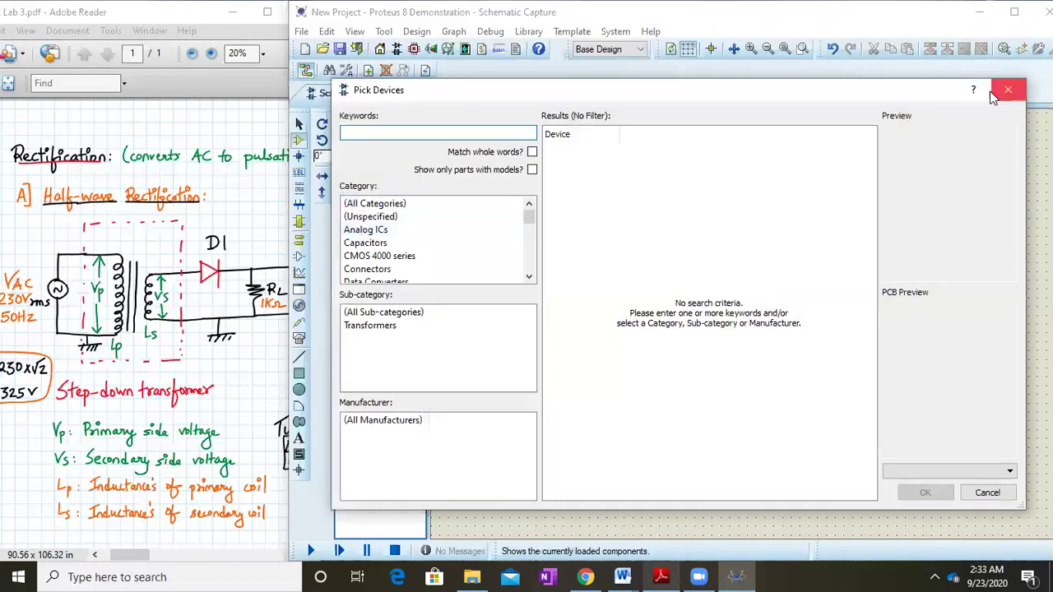
pyautogui.click(1008, 89)
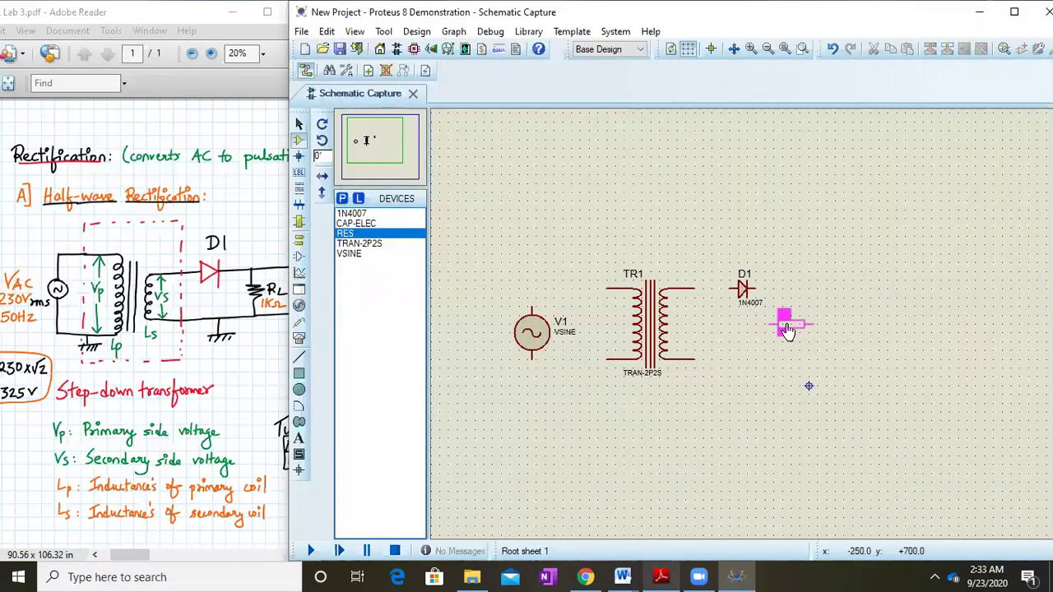
pyautogui.click(788, 329)
pyautogui.rightClick(793, 325)
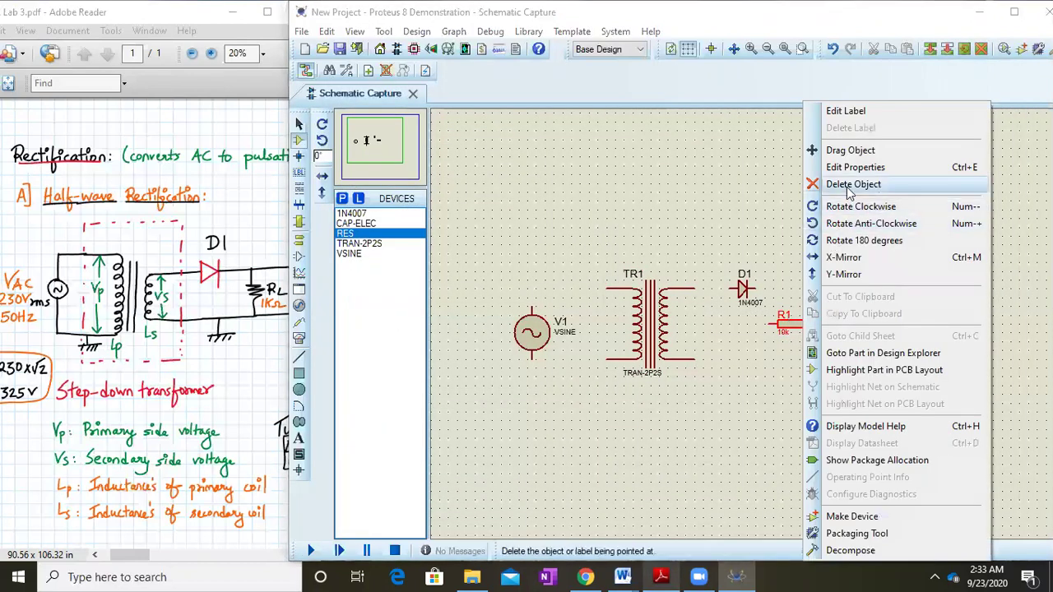
pyautogui.click(868, 224)
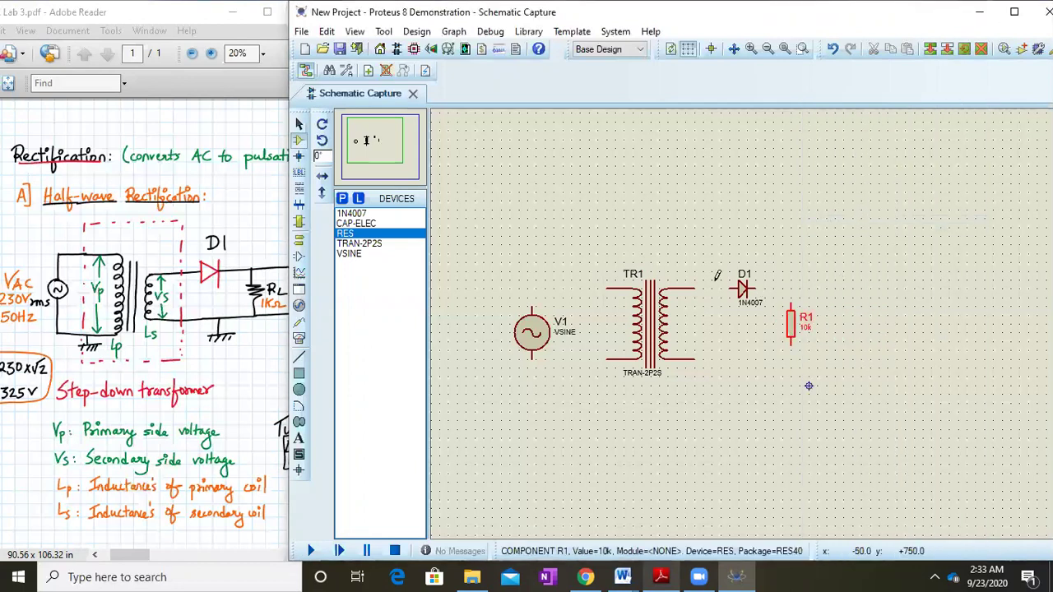
# Wire the top and bottom terminals of the VSINE source to the transformer's upper and lower primary terminals
pyautogui.click(571, 285)
pyautogui.click(532, 306)
pyautogui.scroll(1, 749, 318)
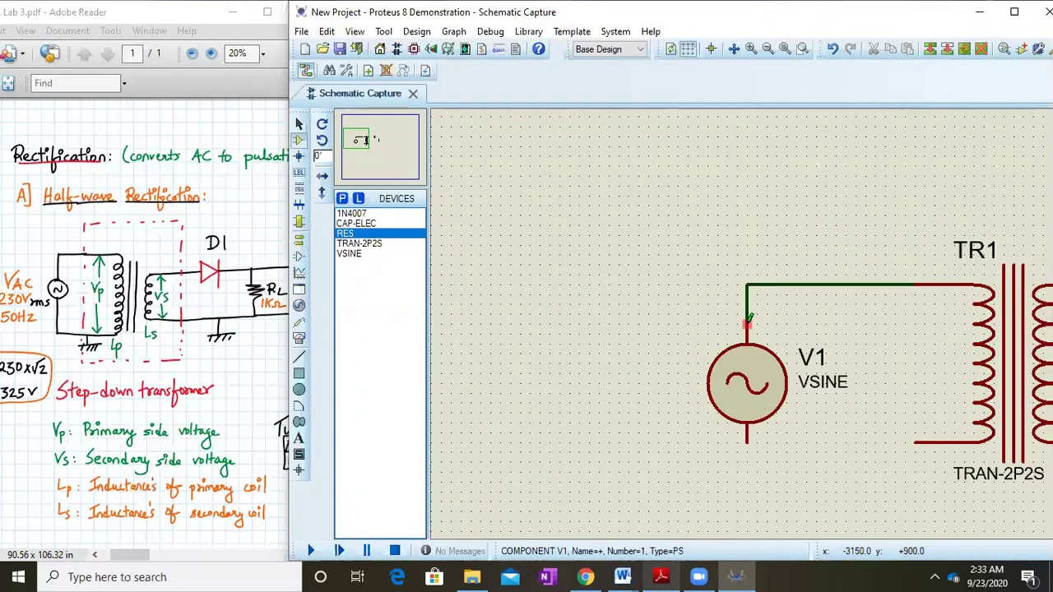
pyautogui.scroll(-3, 749, 318)
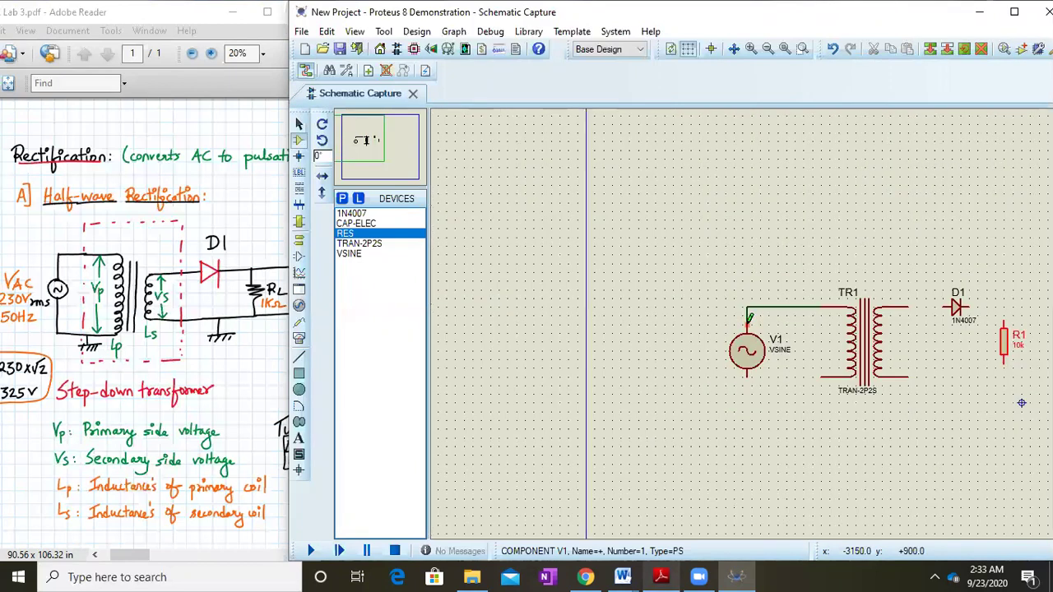
pyautogui.click(640, 331)
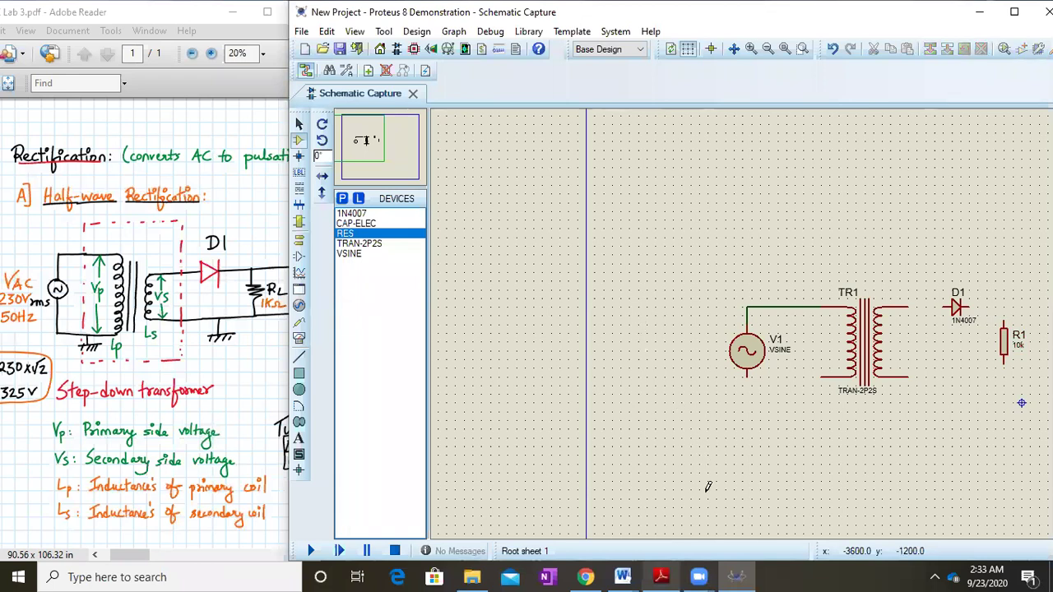
pyautogui.click(747, 376)
pyautogui.click(825, 375)
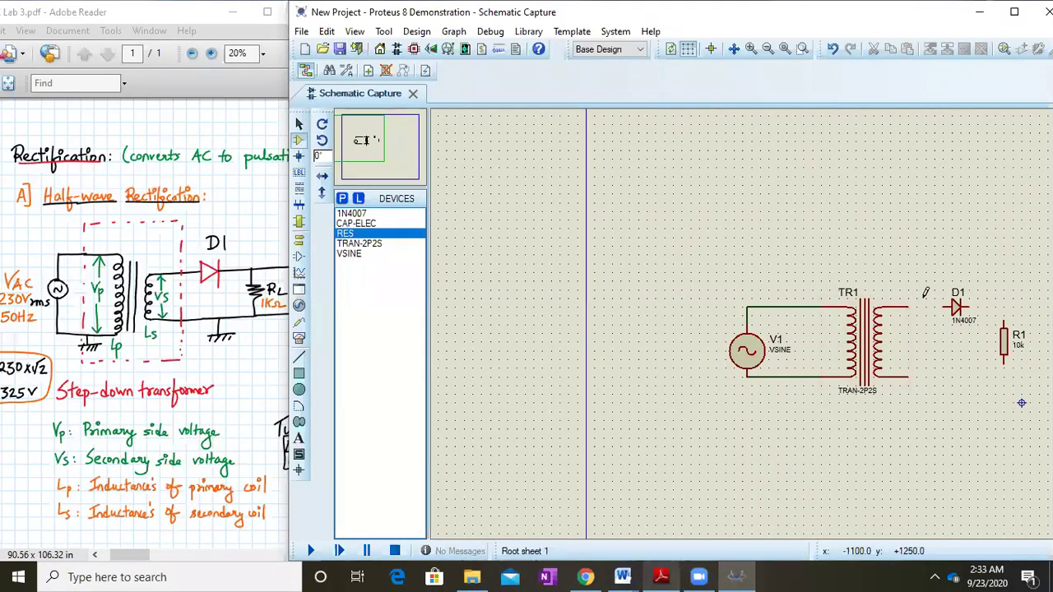
# Wire the secondary loop from the transformer's upper secondary terminal through diode D1 and resistor R1 back to its lower secondary terminal
pyautogui.click(355, 31)
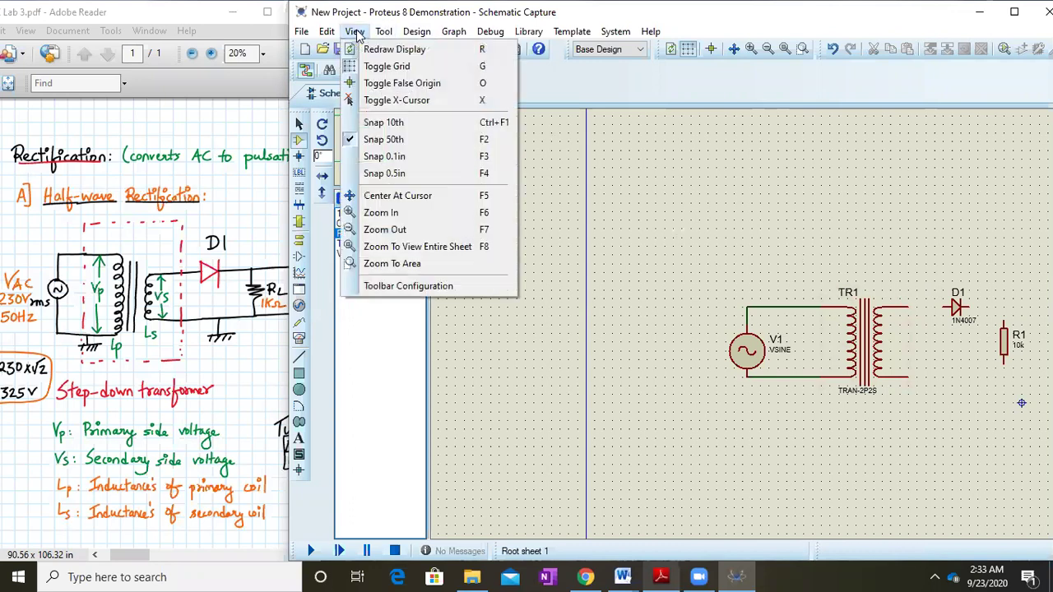
pyautogui.click(387, 264)
pyautogui.moveTo(688, 239); pyautogui.dragTo(1050, 442)
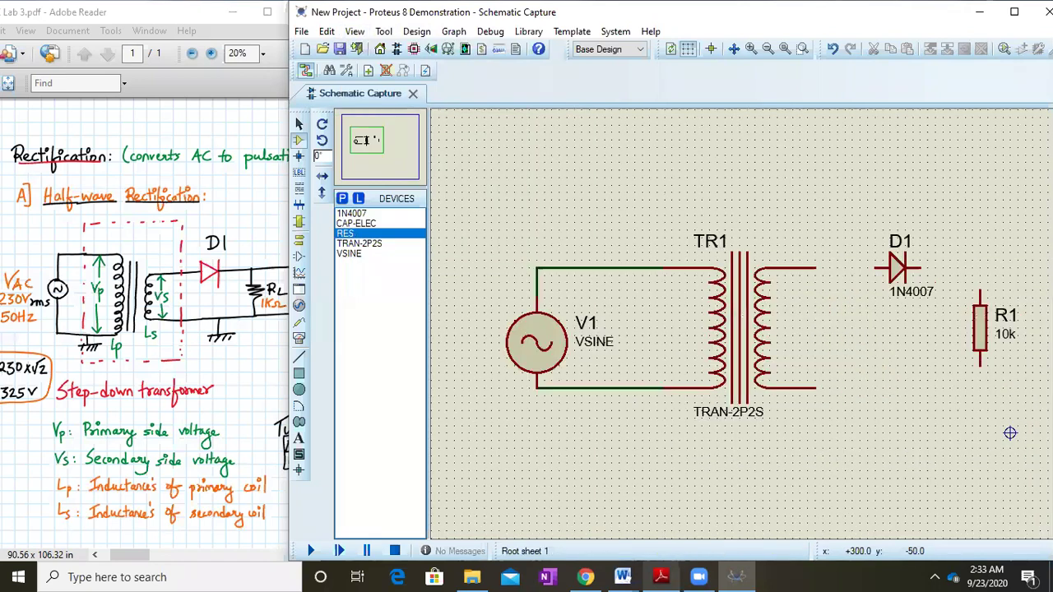
pyautogui.click(814, 261)
pyautogui.click(877, 265)
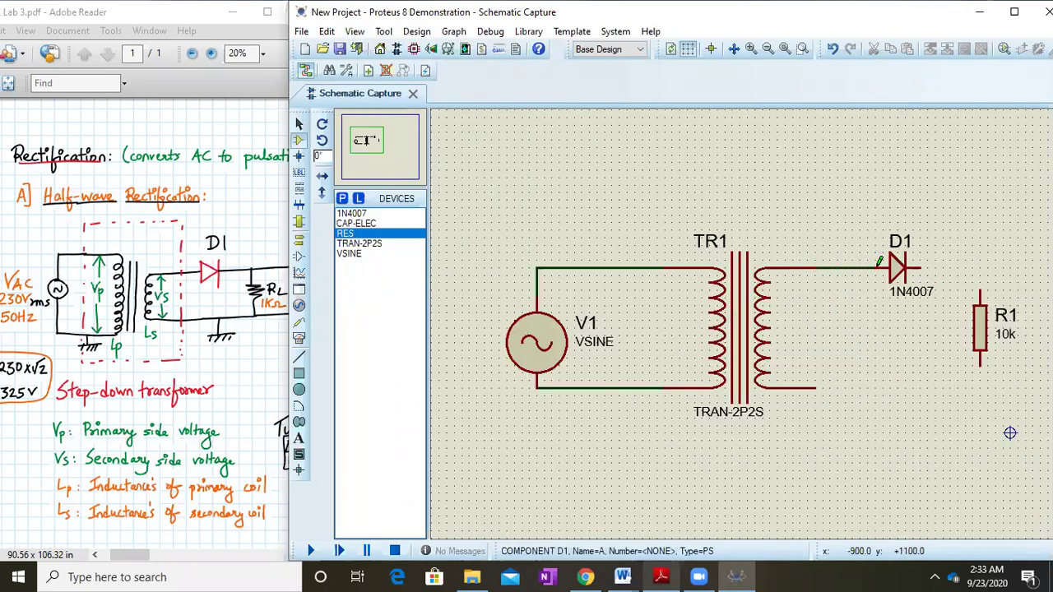
pyautogui.click(923, 267)
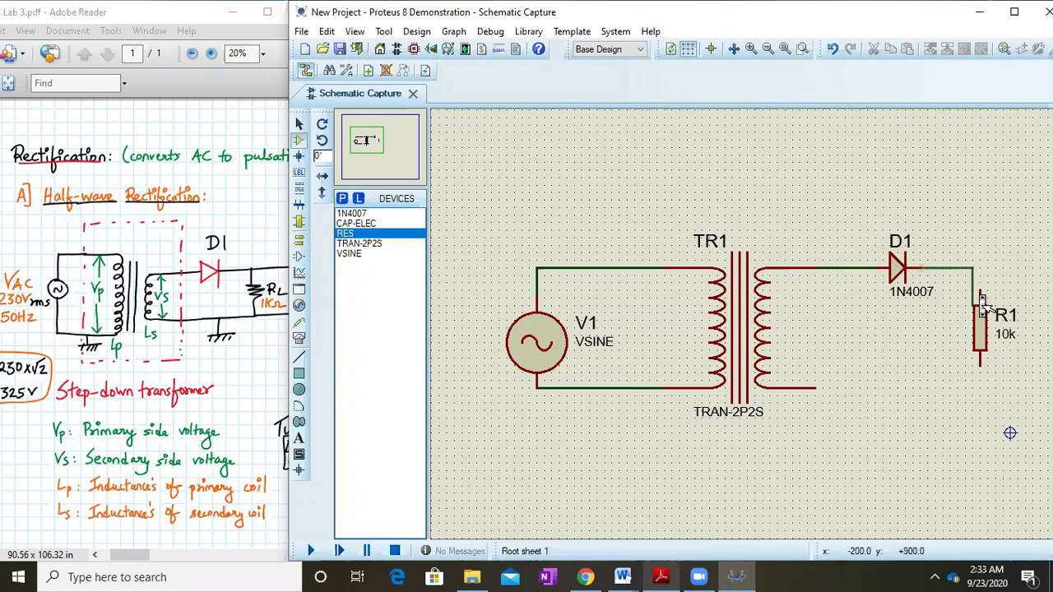
pyautogui.click(981, 289)
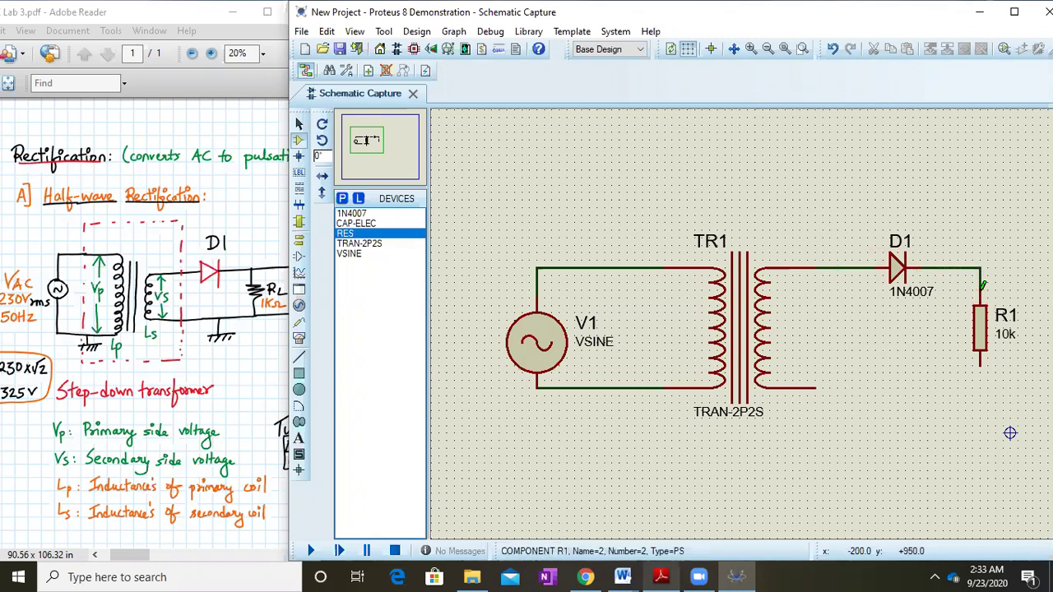
pyautogui.click(815, 386)
pyautogui.click(979, 364)
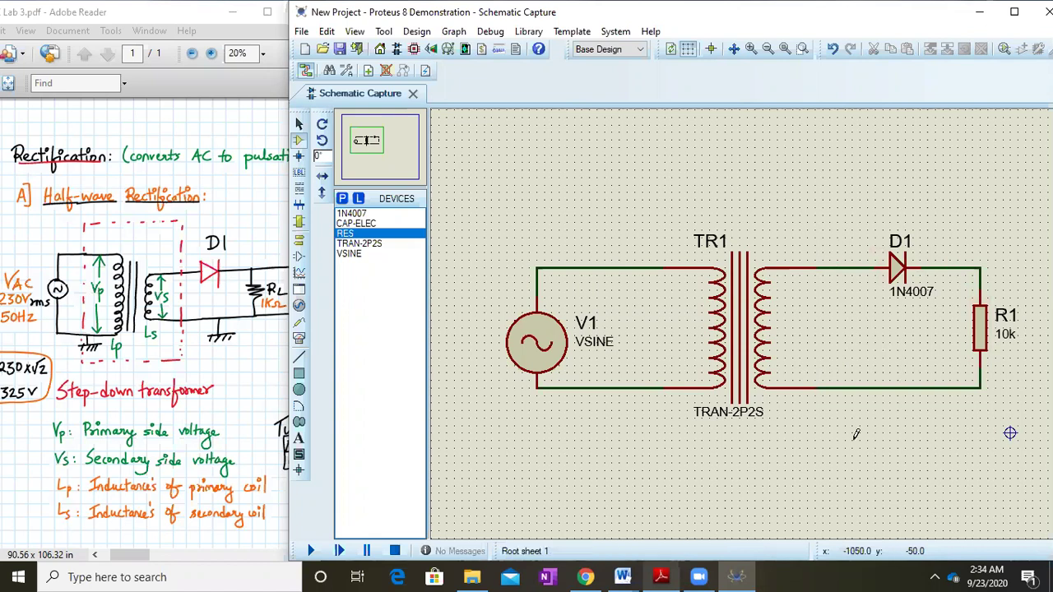
# Place a GROUND terminal below the lower secondary wire and connect it to that wire
pyautogui.rightClick(708, 463)
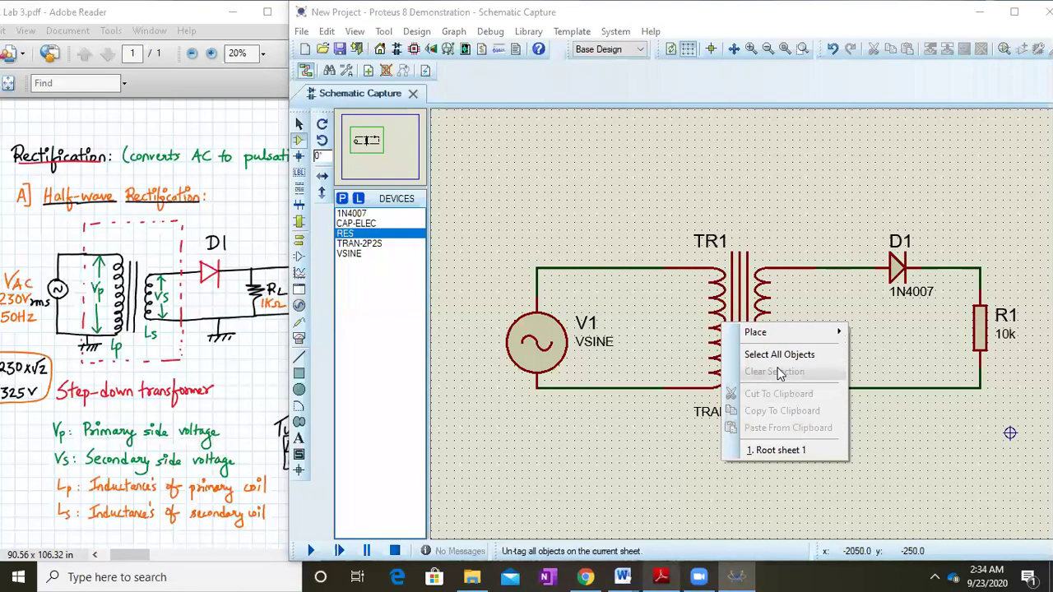
pyautogui.click(681, 456)
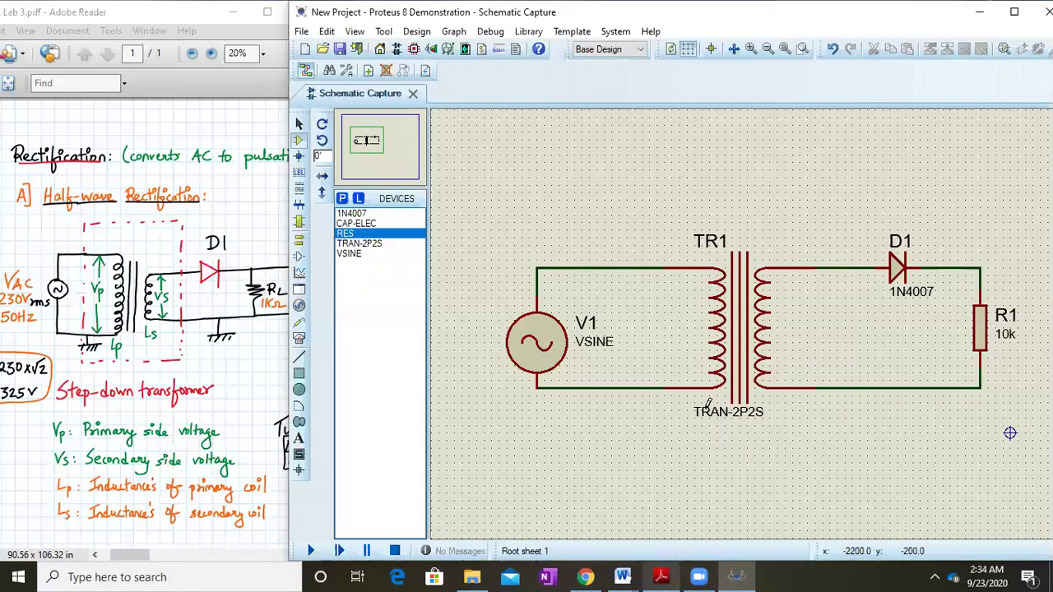
pyautogui.rightClick(661, 487)
pyautogui.moveTo(749, 362)
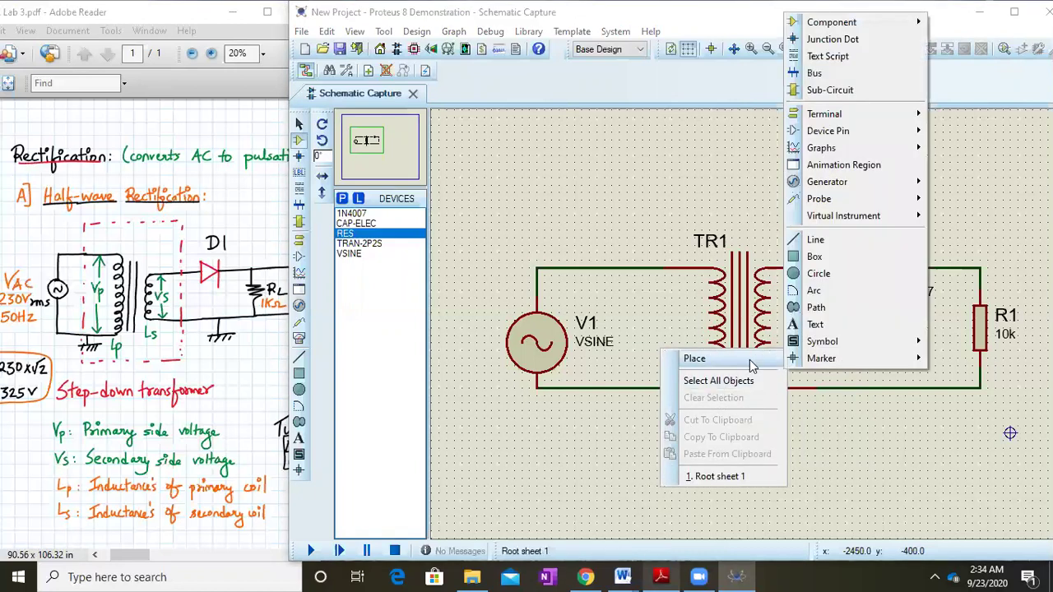
pyautogui.moveTo(823, 113)
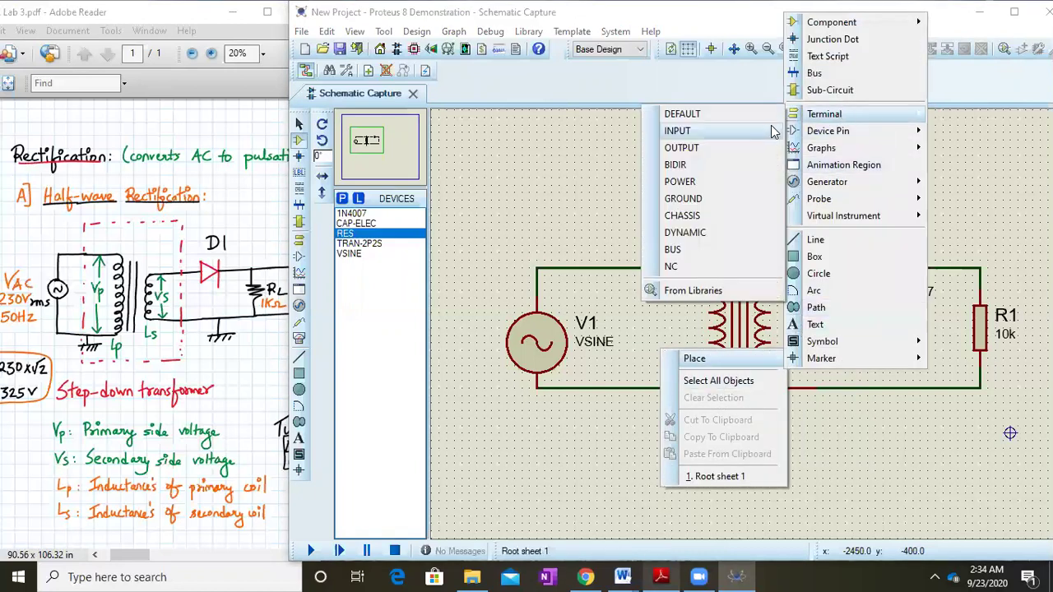
pyautogui.click(681, 199)
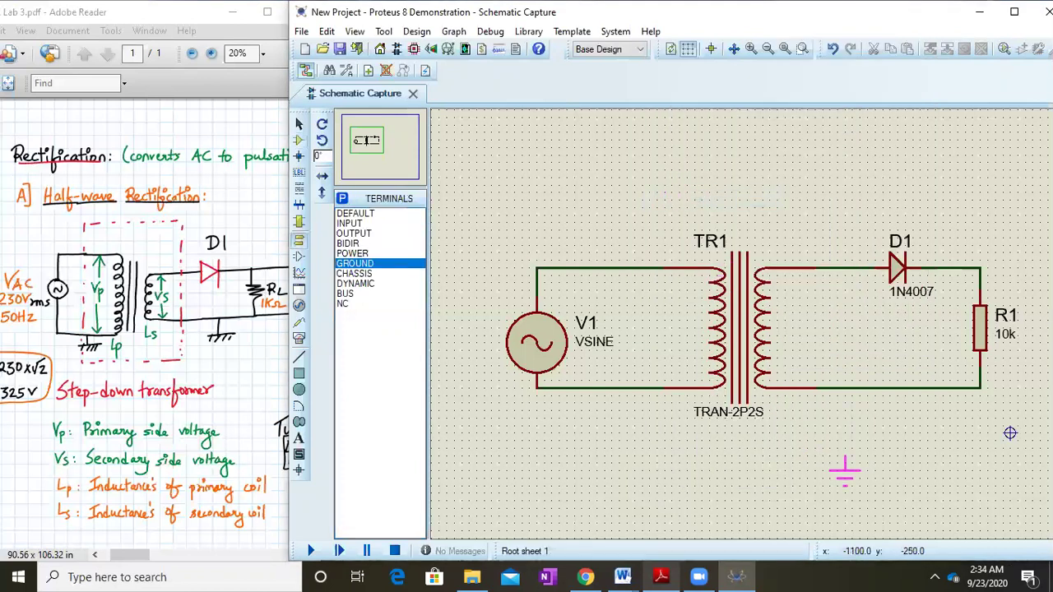
pyautogui.click(889, 434)
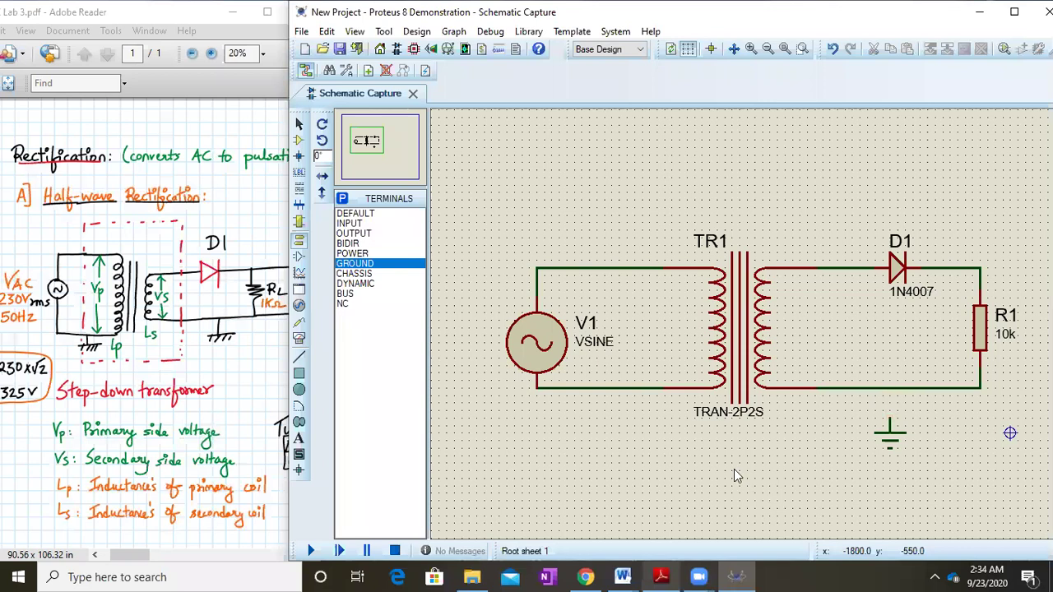
pyautogui.click(891, 386)
pyautogui.click(890, 418)
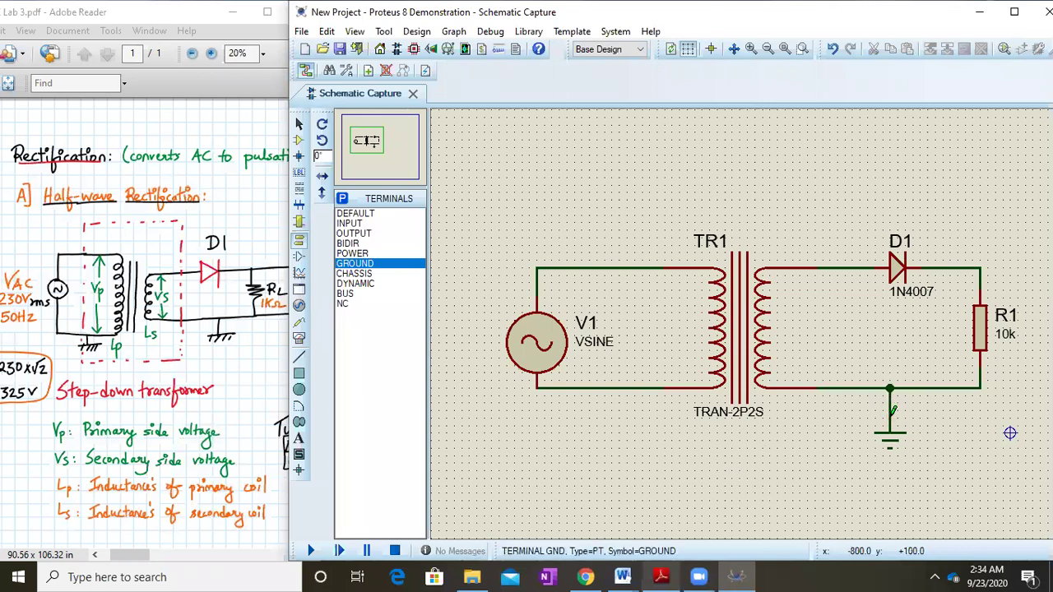
# Set the VSINE source's amplitude to 325V and its frequency to 50Hz, following the values in the notes
pyautogui.rightClick(546, 351)
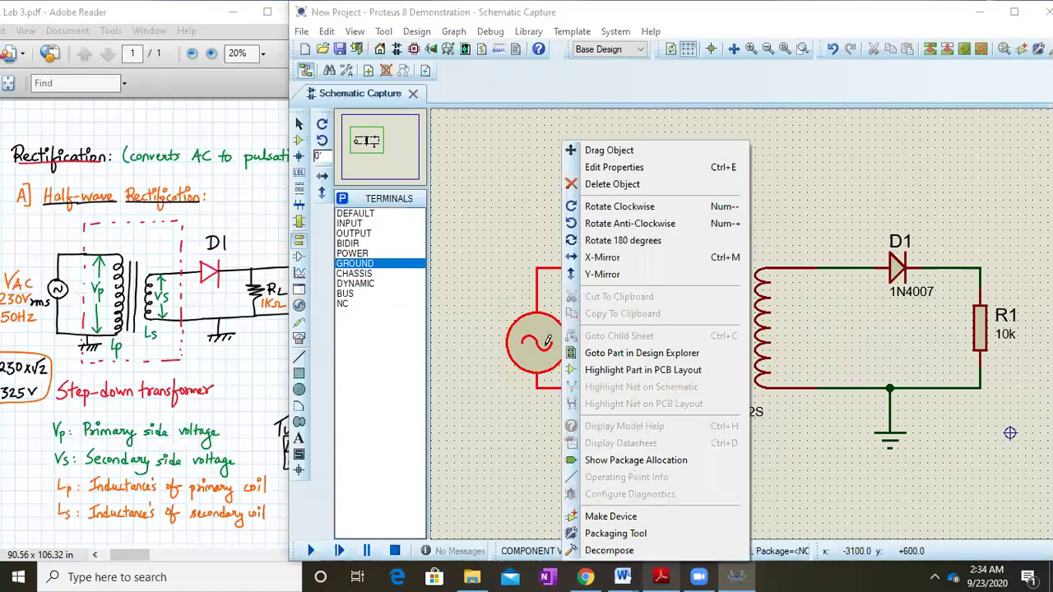
pyautogui.click(639, 169)
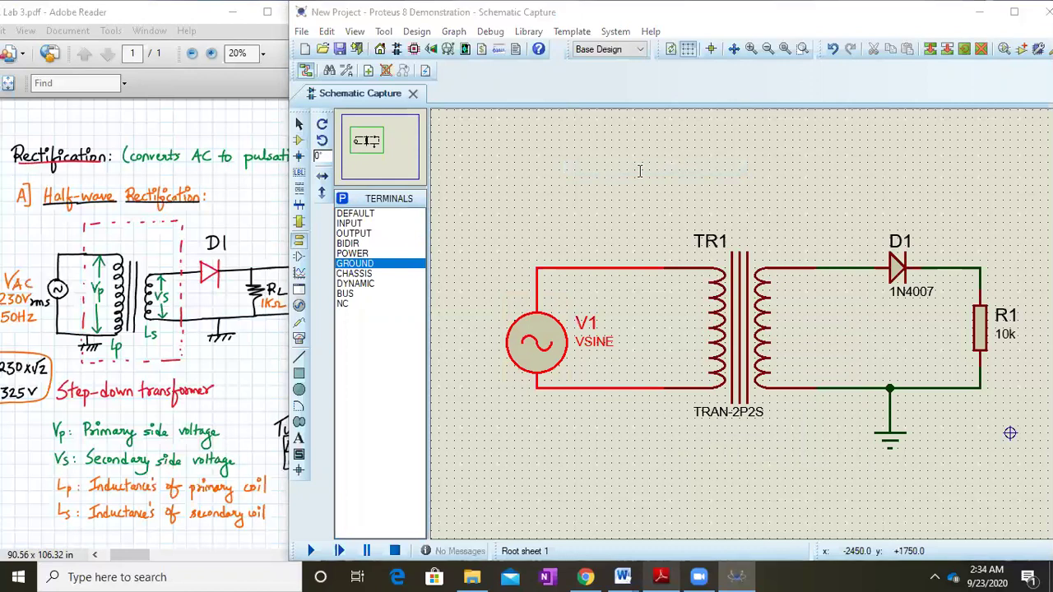
pyautogui.moveTo(196, 259); pyautogui.dragTo(265, 234)
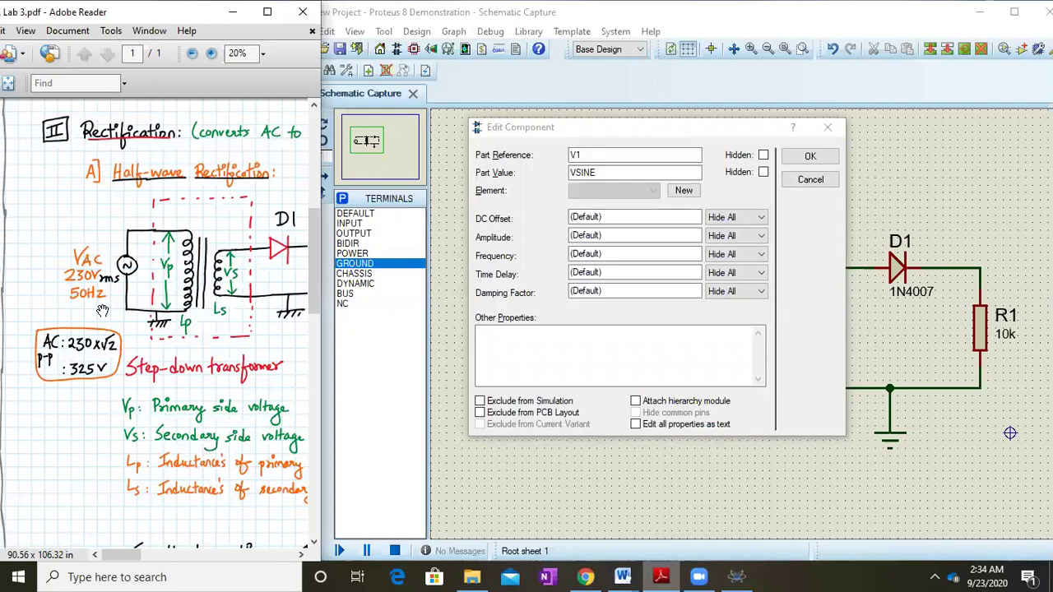
pyautogui.click(580, 237)
pyautogui.write('325V')
pyautogui.press('Tab')
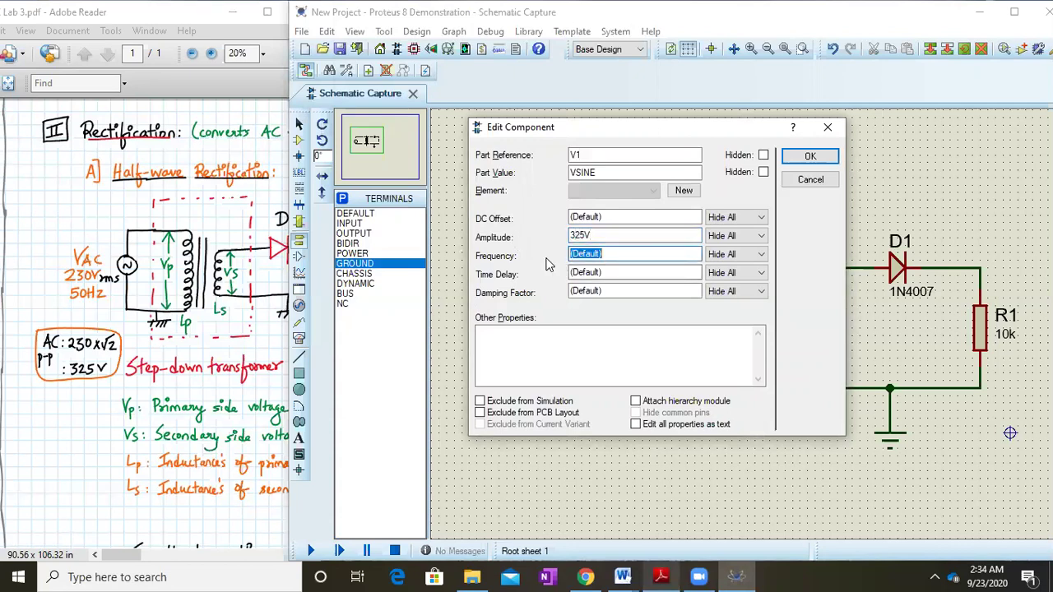
pyautogui.write('50Hz')
pyautogui.press('Return')
# Set the amplitude and frequency properties of source V1 to Show All so they display on the schematic
pyautogui.rightClick(554, 315)
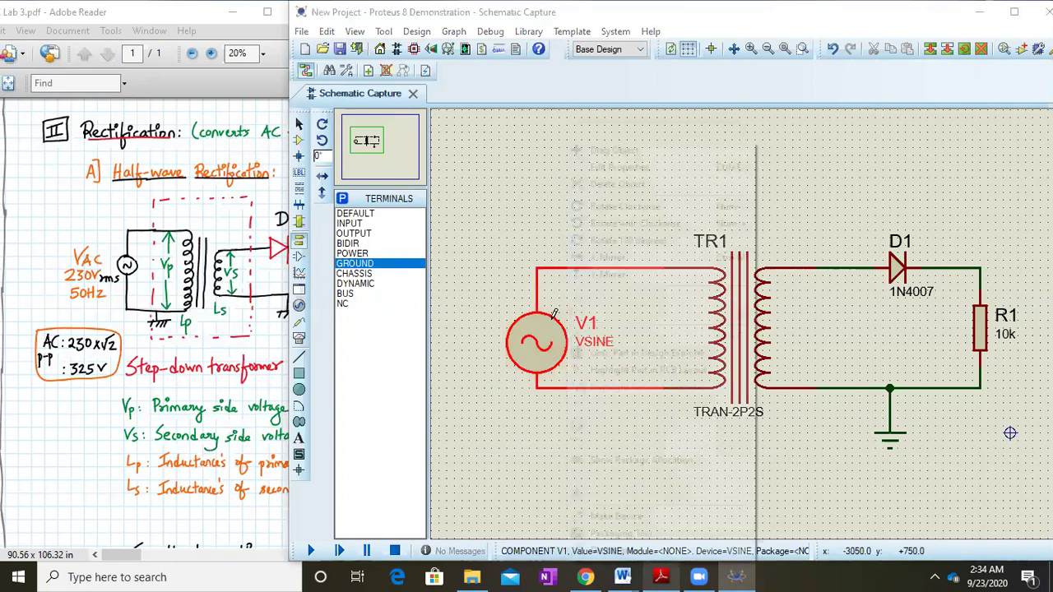
pyautogui.click(625, 166)
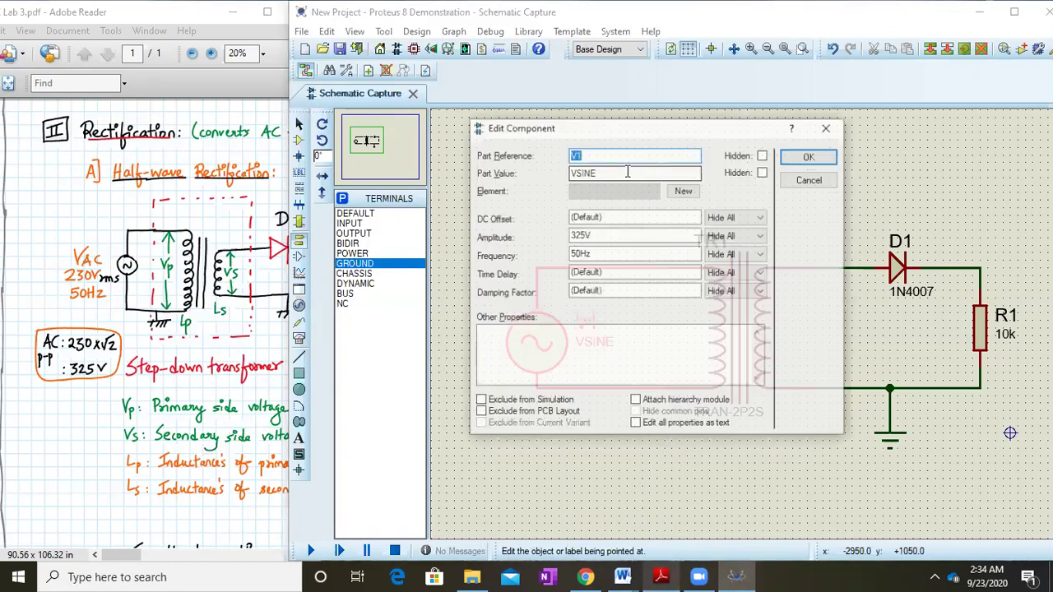
pyautogui.click(751, 236)
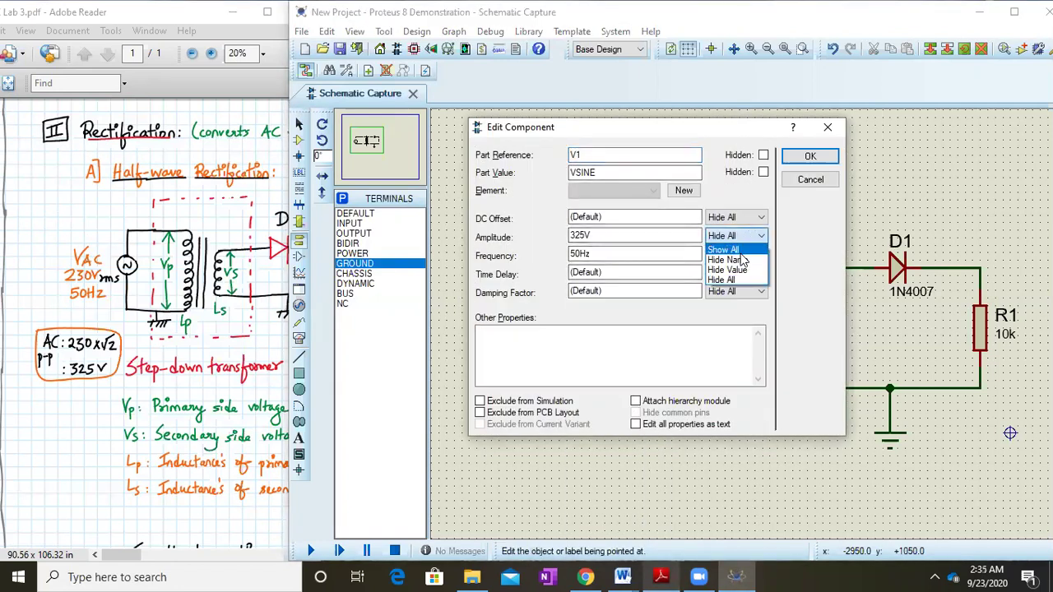
pyautogui.click(749, 250)
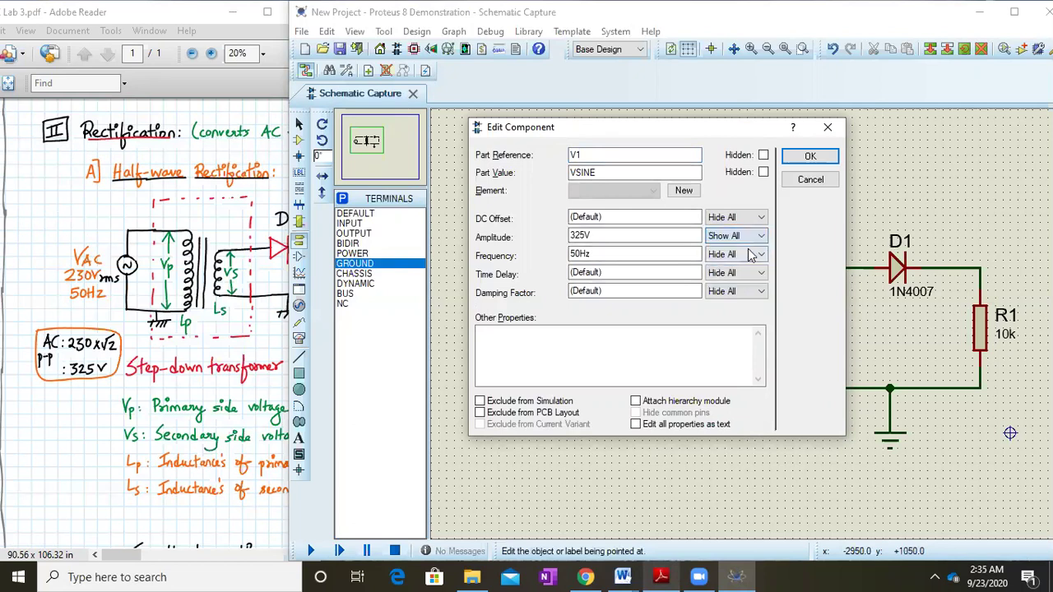
pyautogui.click(751, 256)
pyautogui.click(741, 269)
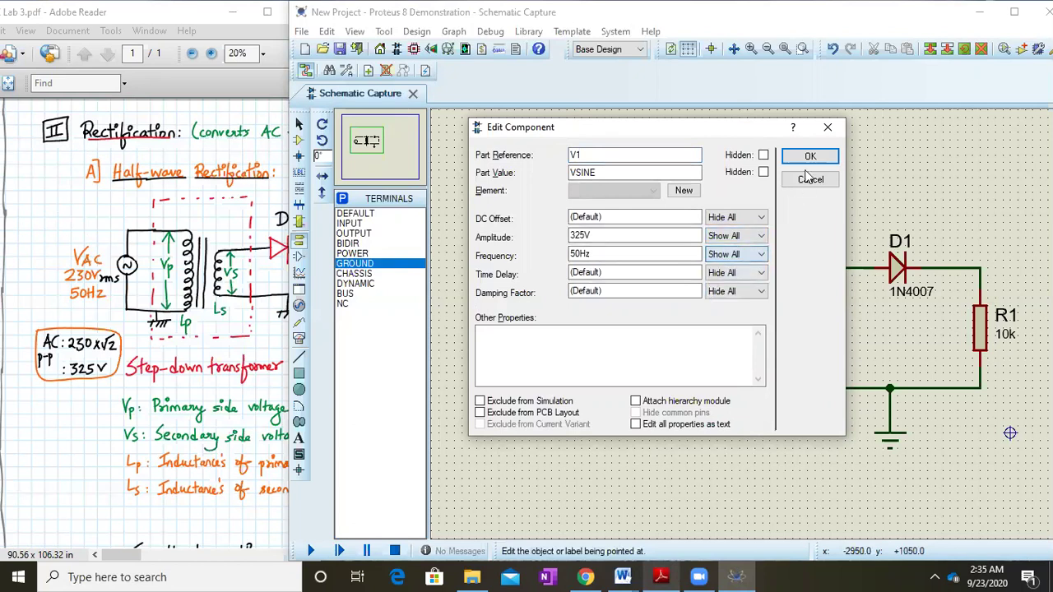
pyautogui.click(808, 156)
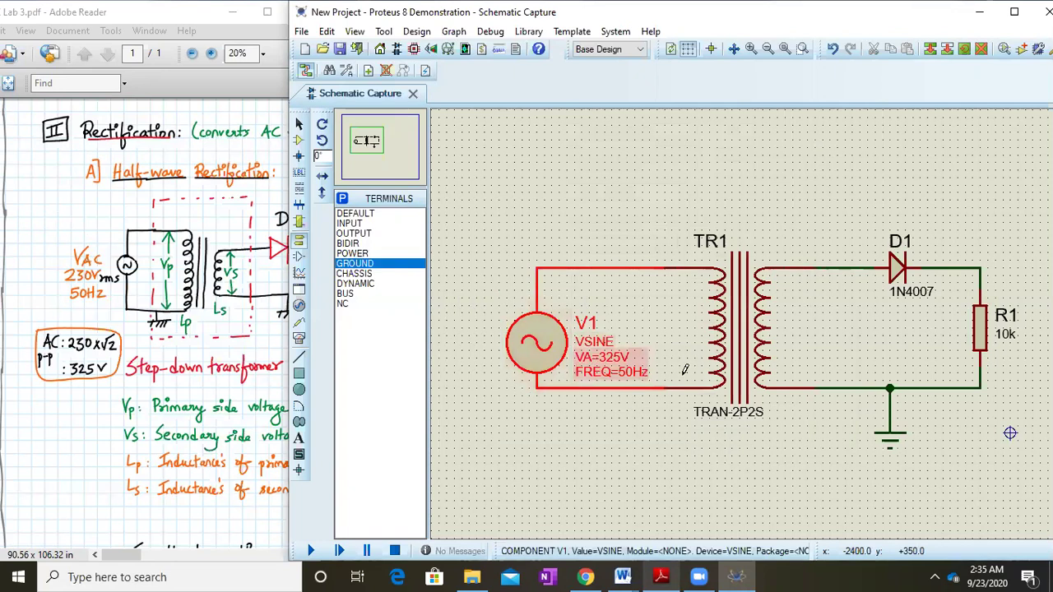
# Set the secondary inductance of transformer TR1 to 0.01H, following the transformer properties in the Lab 3 notes
pyautogui.doubleClick(740, 331)
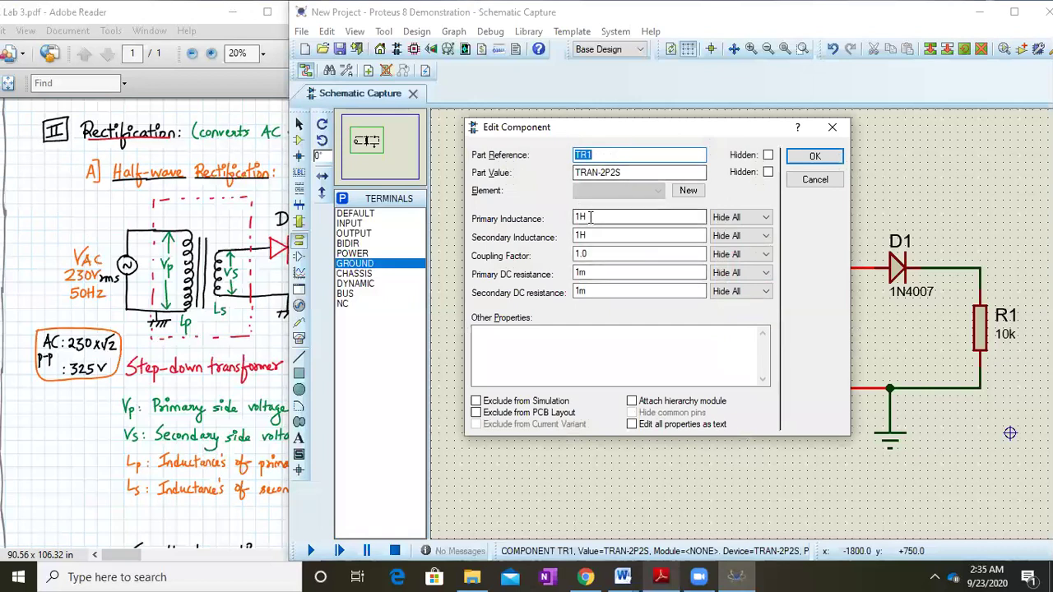
pyautogui.click(145, 157)
pyautogui.scroll(-5, 145, 156)
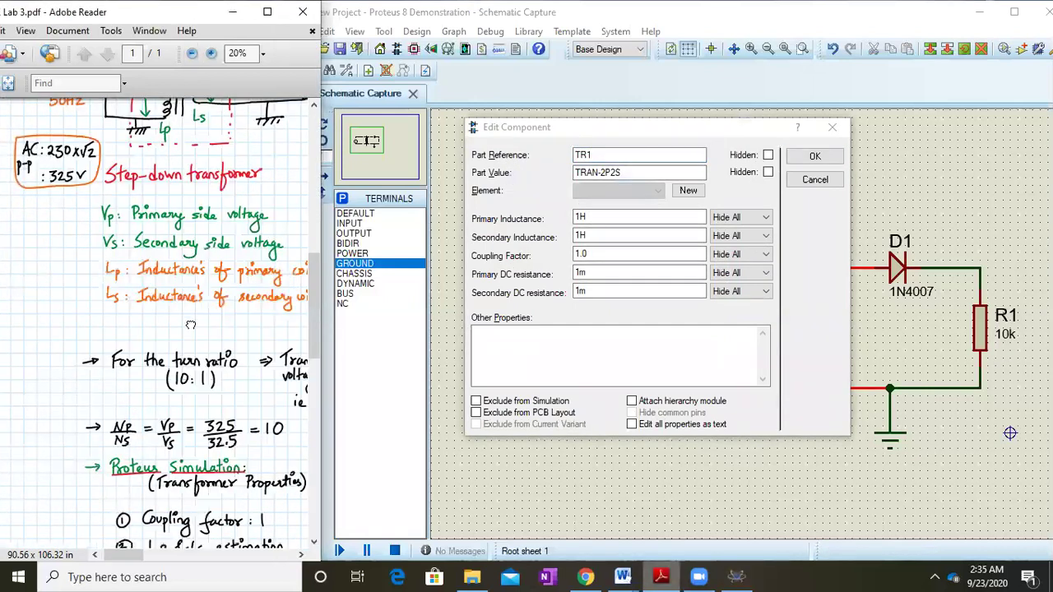
pyautogui.scroll(-2, 205, 461)
pyautogui.hscroll(1, 205, 461)
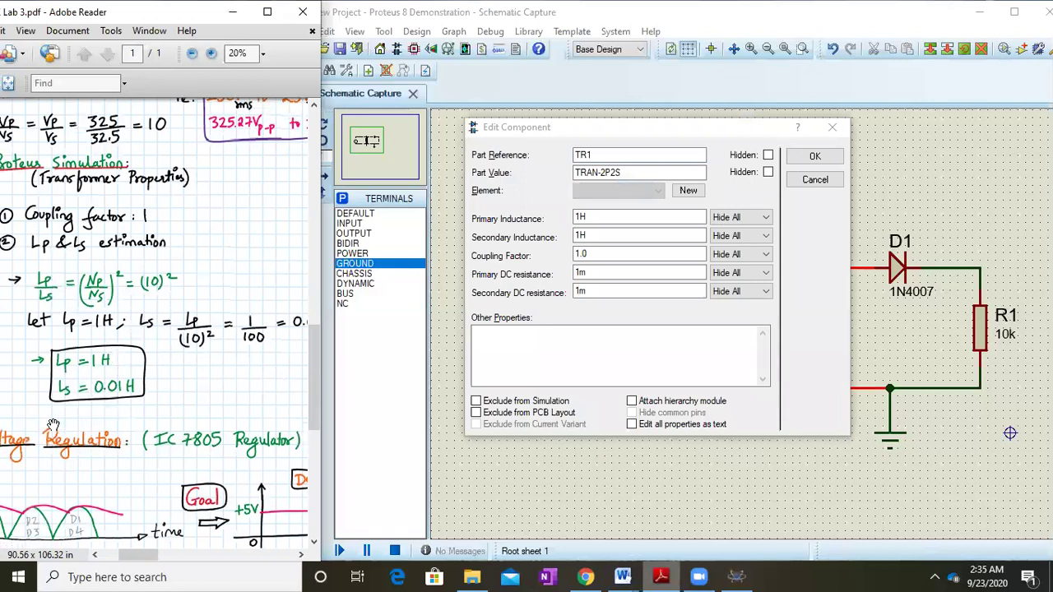
pyautogui.click(629, 235)
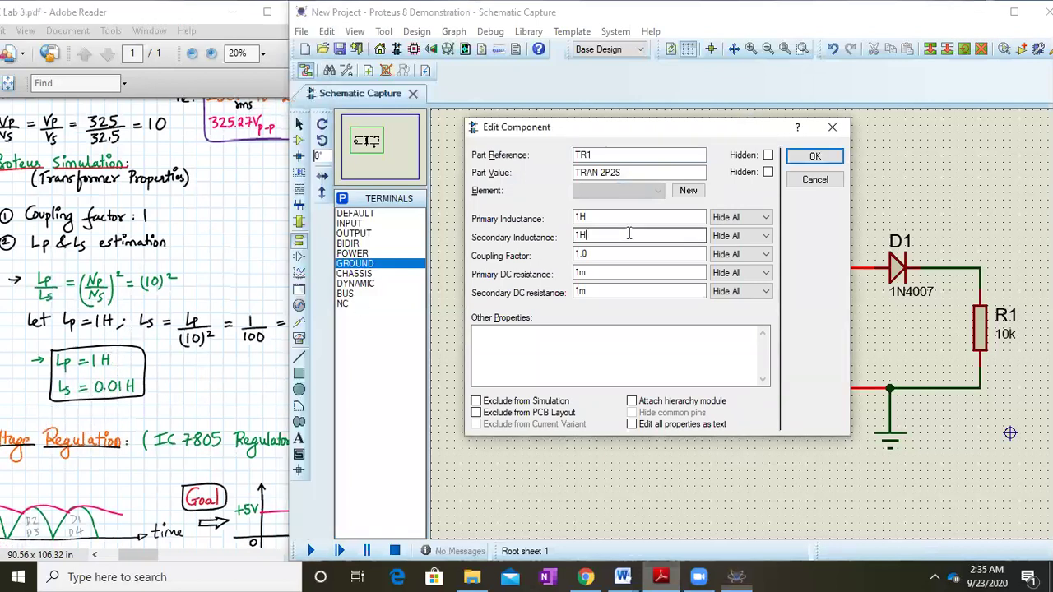
pyautogui.press('BackSpace')
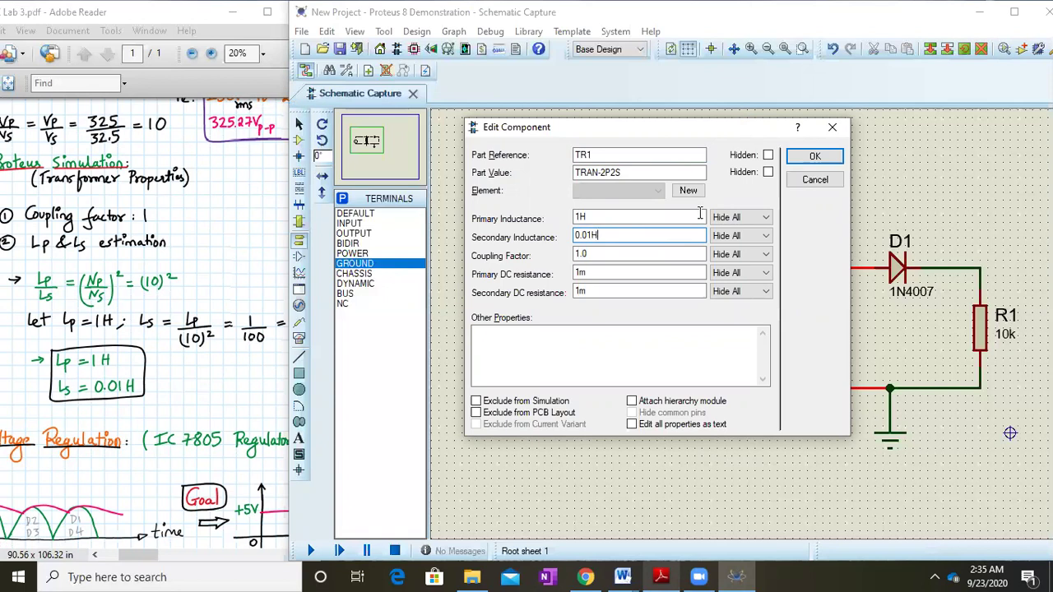
pyautogui.click(812, 156)
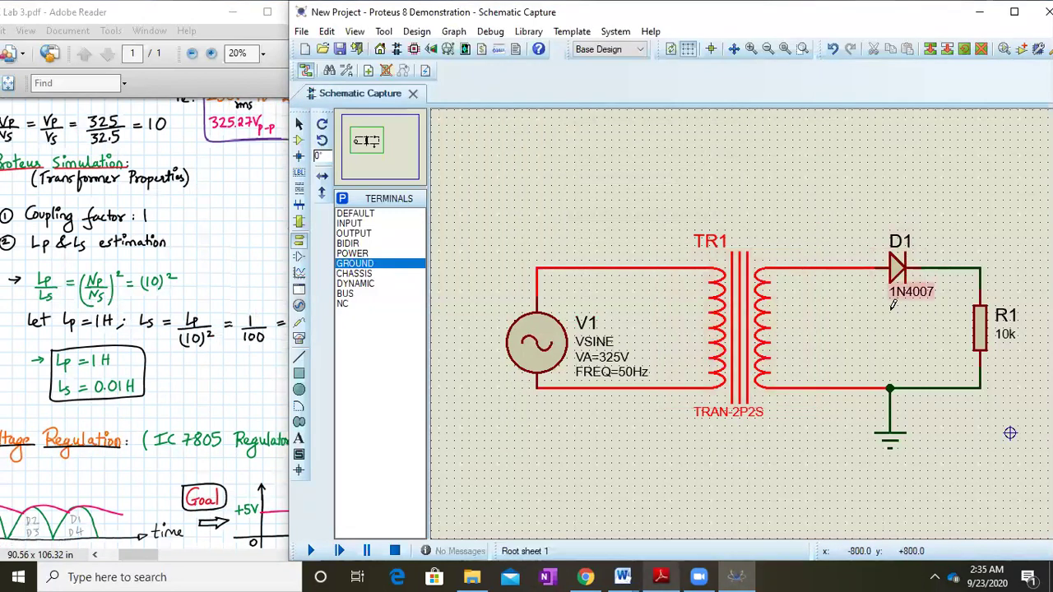
# Set the value of load resistor R1 to 100
pyautogui.click(1008, 336)
pyautogui.doubleClick(1007, 336)
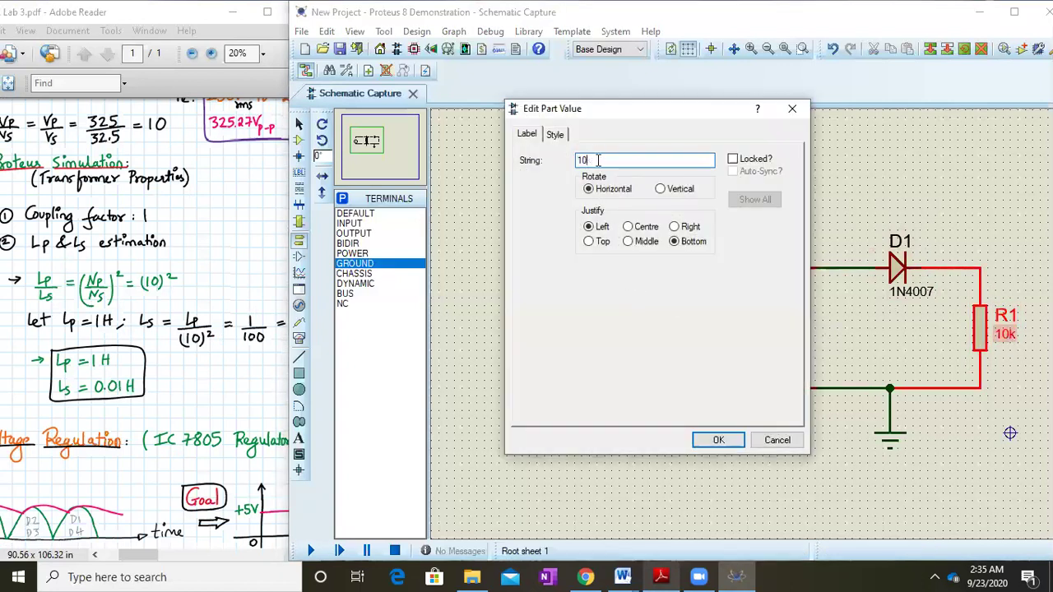
pyautogui.press('Return')
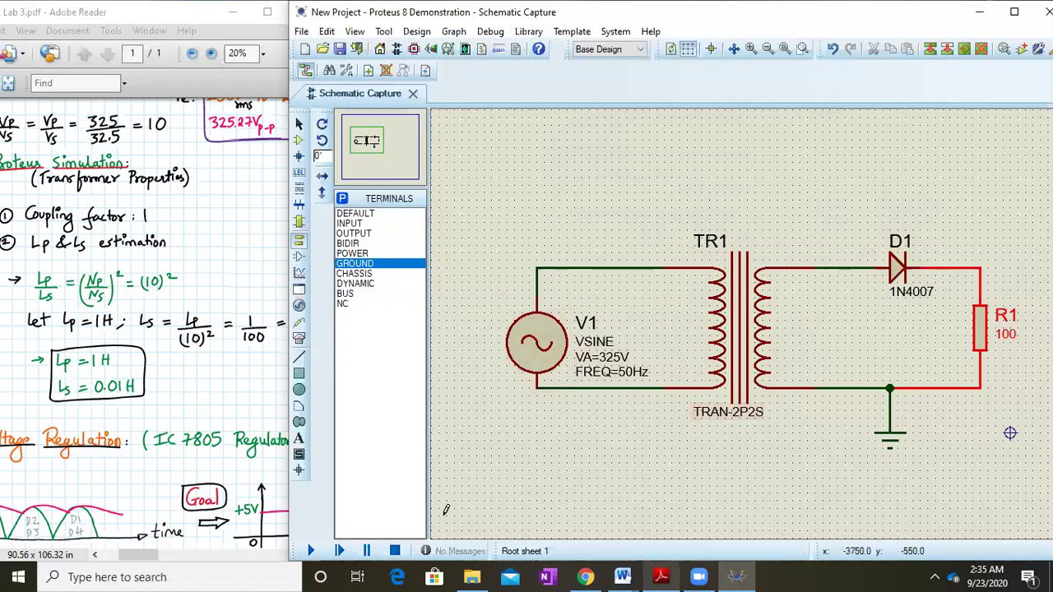
# Place an AC VOLTMETER instrument on the schematic beside source V1, on the side away from the transformer
pyautogui.click(300, 341)
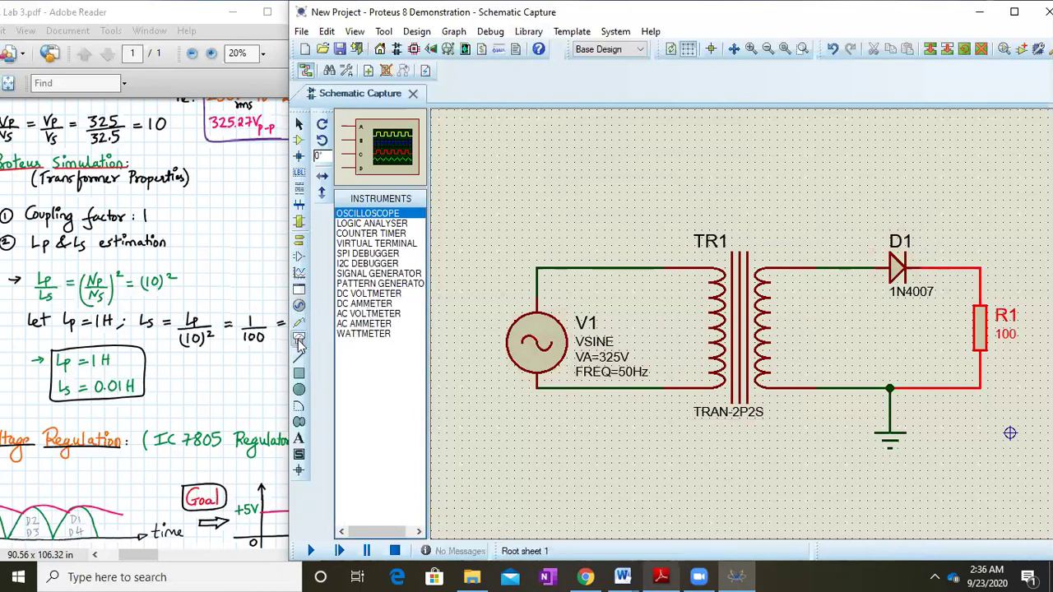
pyautogui.click(367, 315)
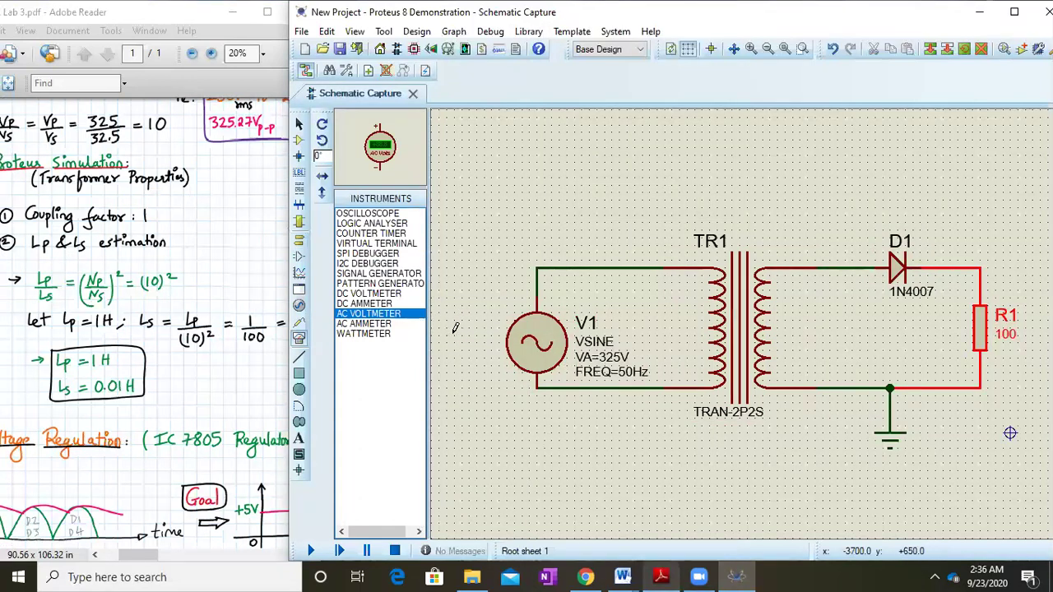
pyautogui.click(444, 333)
pyautogui.click(444, 337)
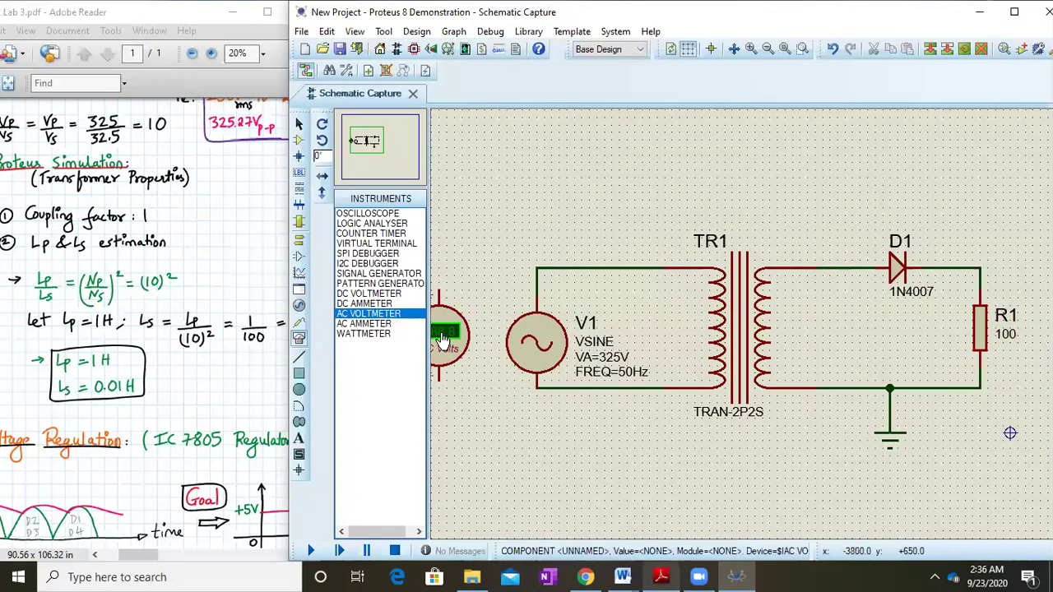
pyautogui.press('F7')
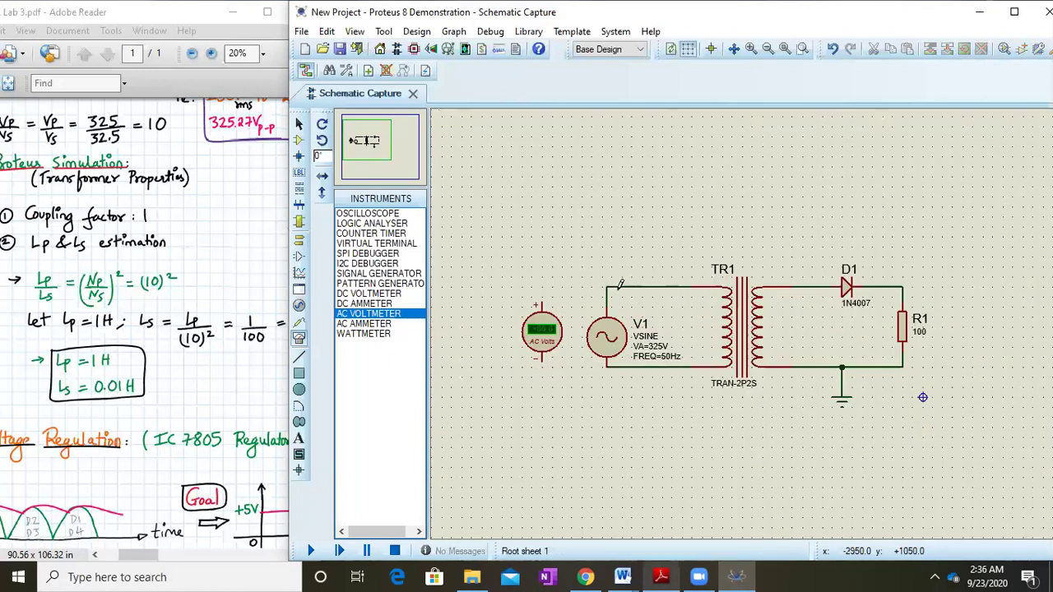
# Wire the AC voltmeter in parallel with source V1, its plus pin to the upper wire and its minus pin to the lower wire
pyautogui.click(610, 284)
pyautogui.click(542, 303)
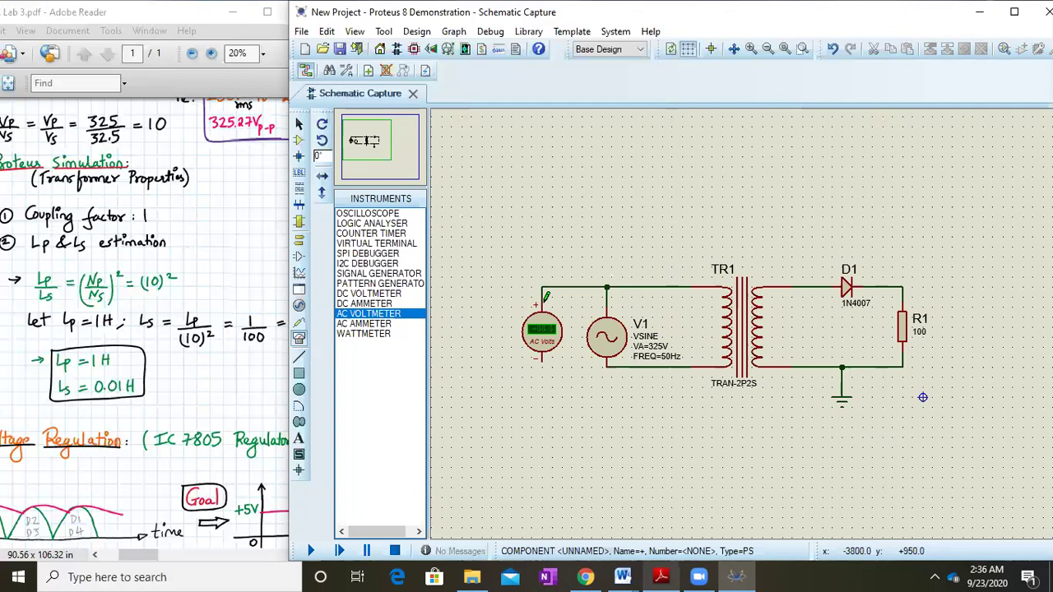
pyautogui.click(543, 359)
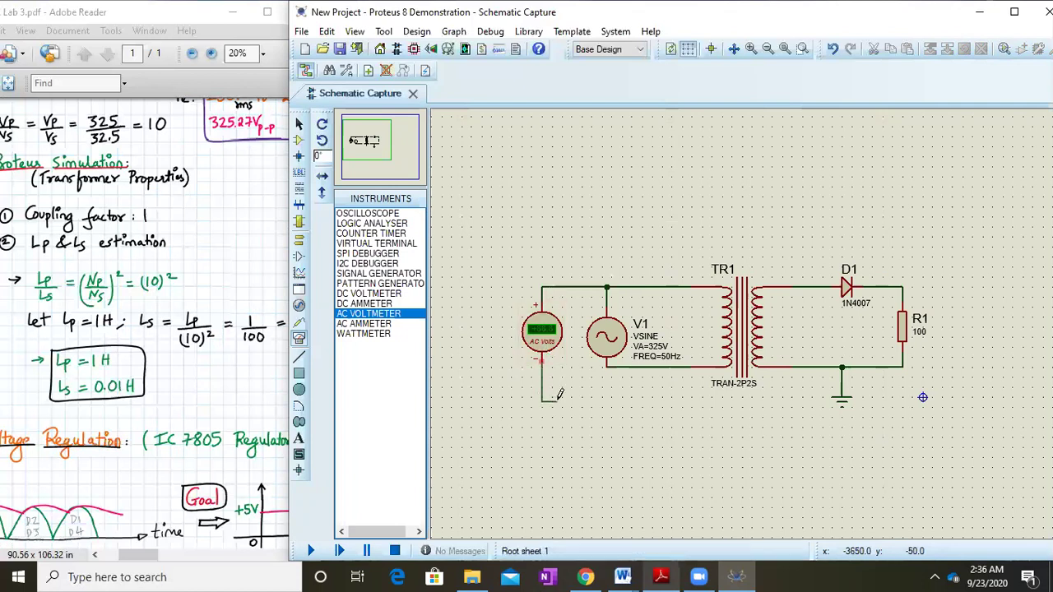
pyautogui.click(607, 367)
# Place a second AC VOLTMETER below the secondary side, wire it across the transformer's secondary, and align it with its upper connection
pyautogui.click(403, 314)
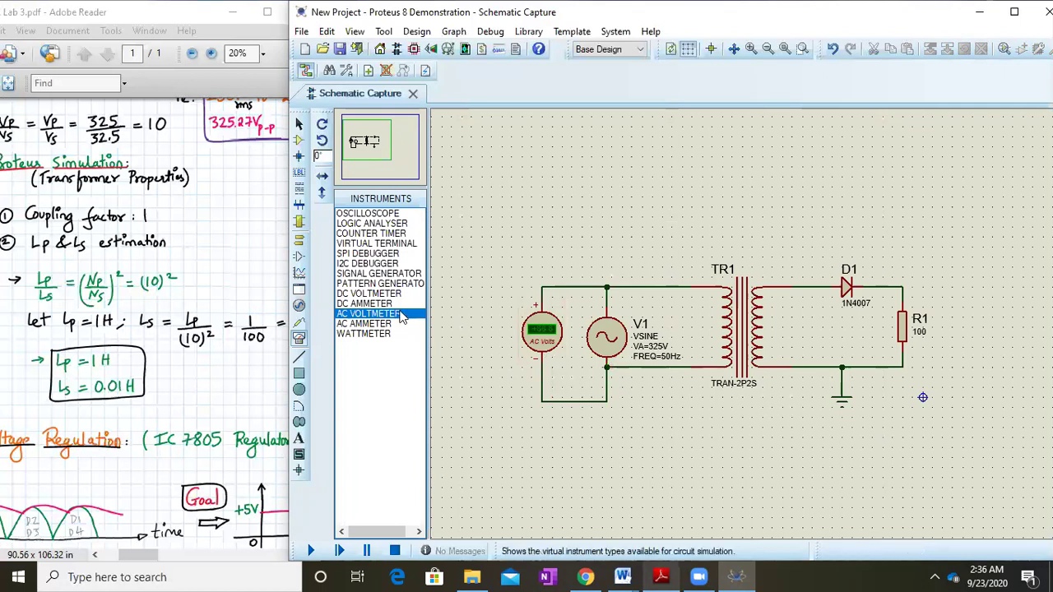
pyautogui.click(798, 407)
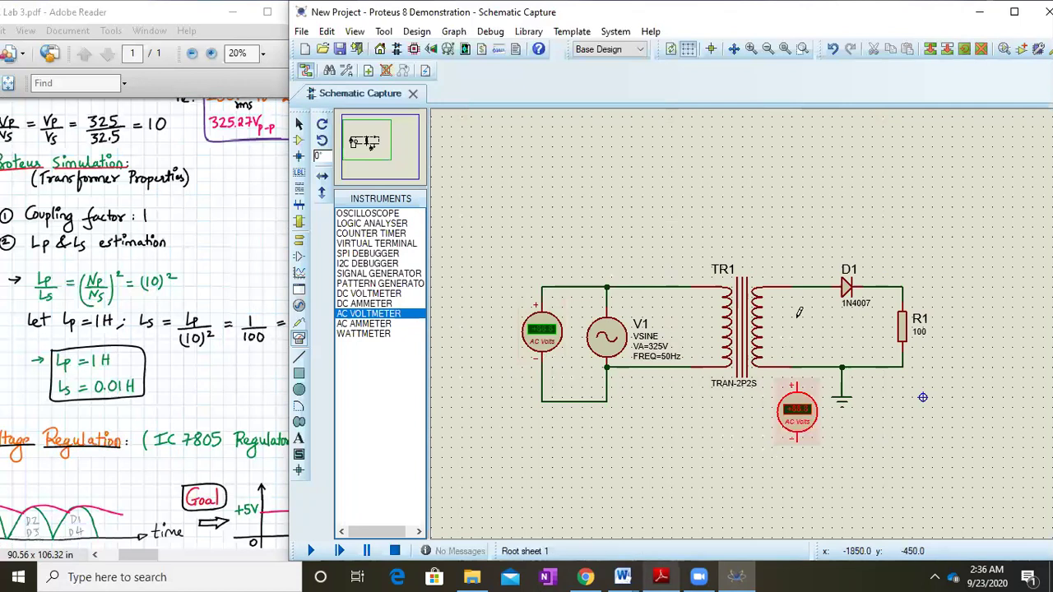
pyautogui.click(794, 287)
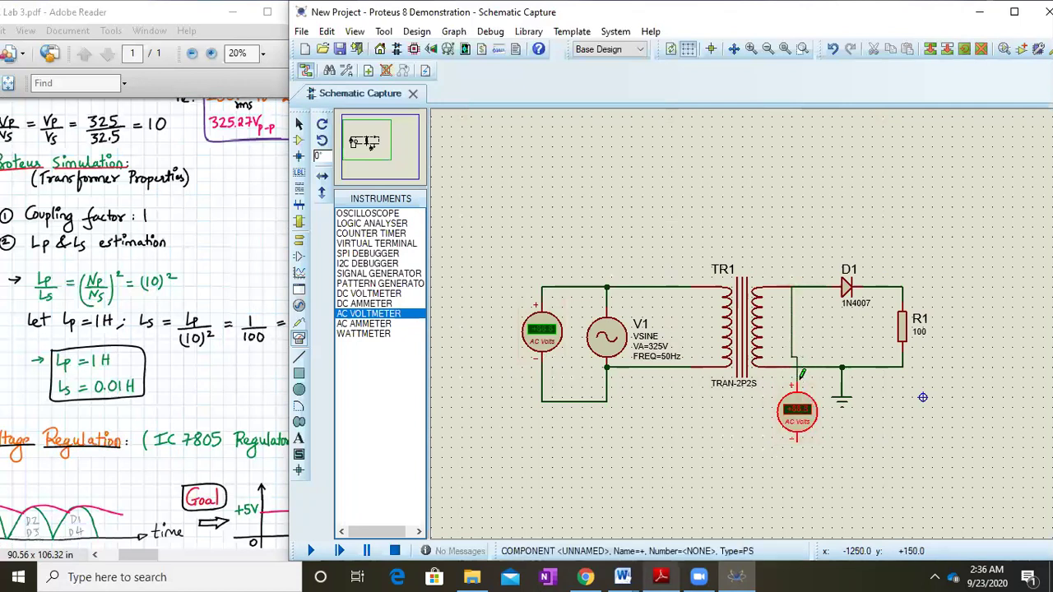
pyautogui.click(797, 381)
pyautogui.click(877, 367)
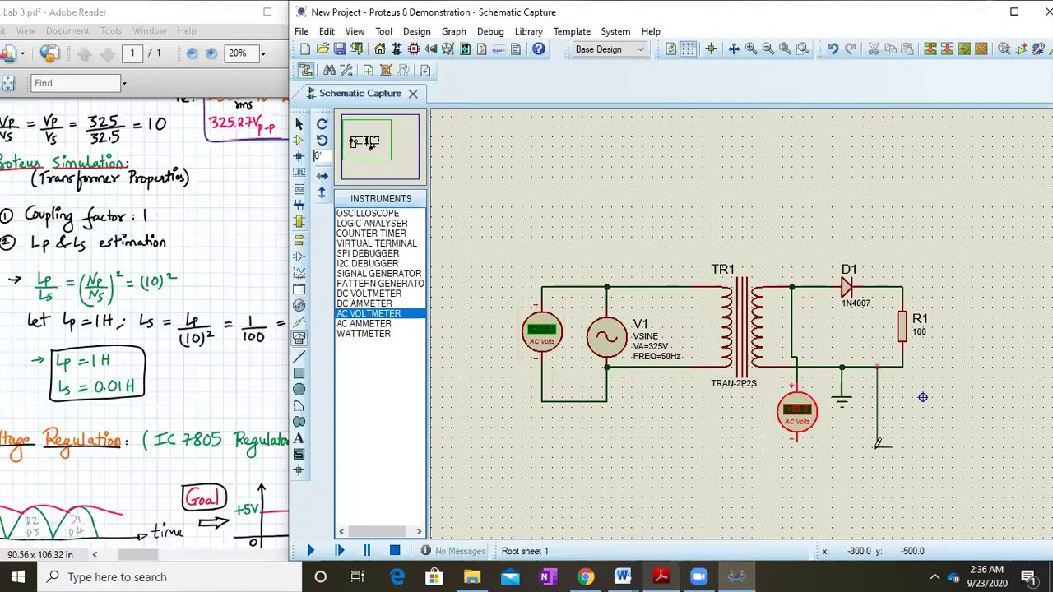
pyautogui.click(797, 438)
pyautogui.moveTo(796, 416)
pyautogui.mouseDown()
pyautogui.moveTo(778, 414)
pyautogui.moveTo(794, 419)
pyautogui.mouseUp()
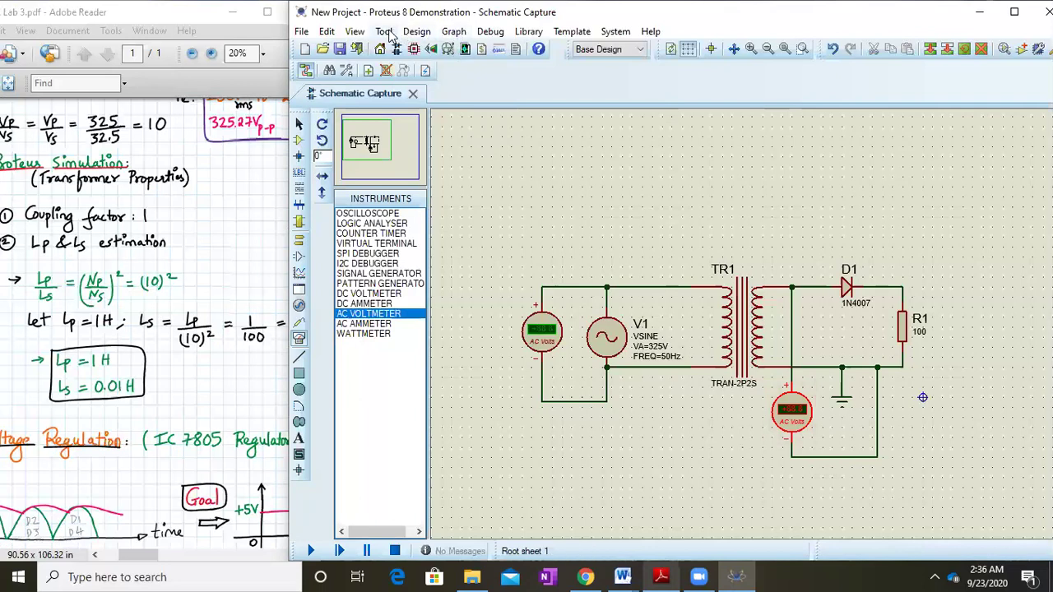
# Fit the whole circuit in view and run the simulation with both AC voltmeters connected
pyautogui.click(355, 33)
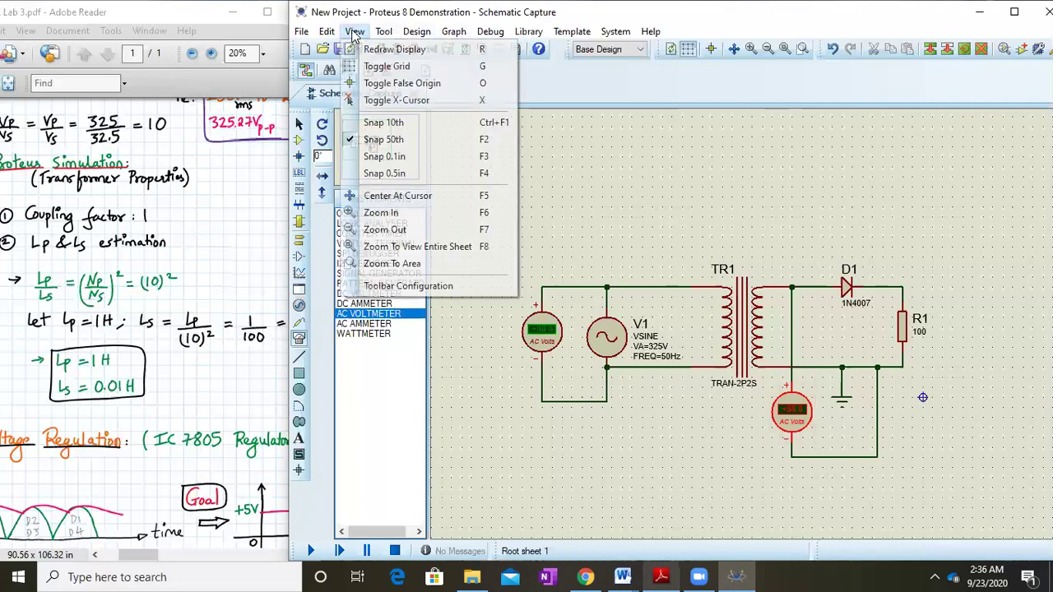
pyautogui.click(379, 263)
pyautogui.moveTo(477, 218); pyautogui.dragTo(985, 494)
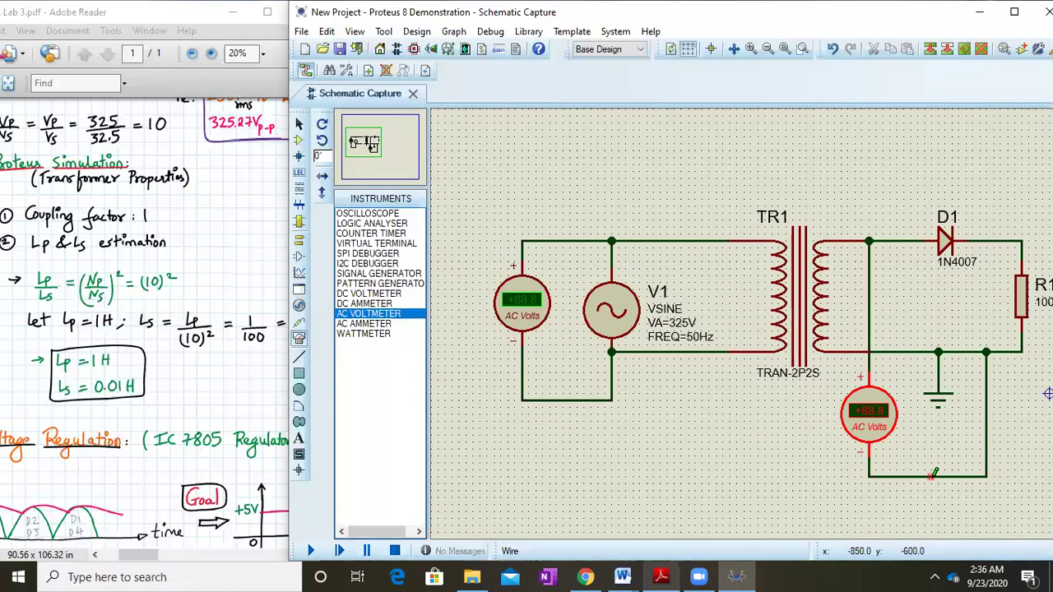
pyautogui.moveTo(675, 15); pyautogui.dragTo(660, 17)
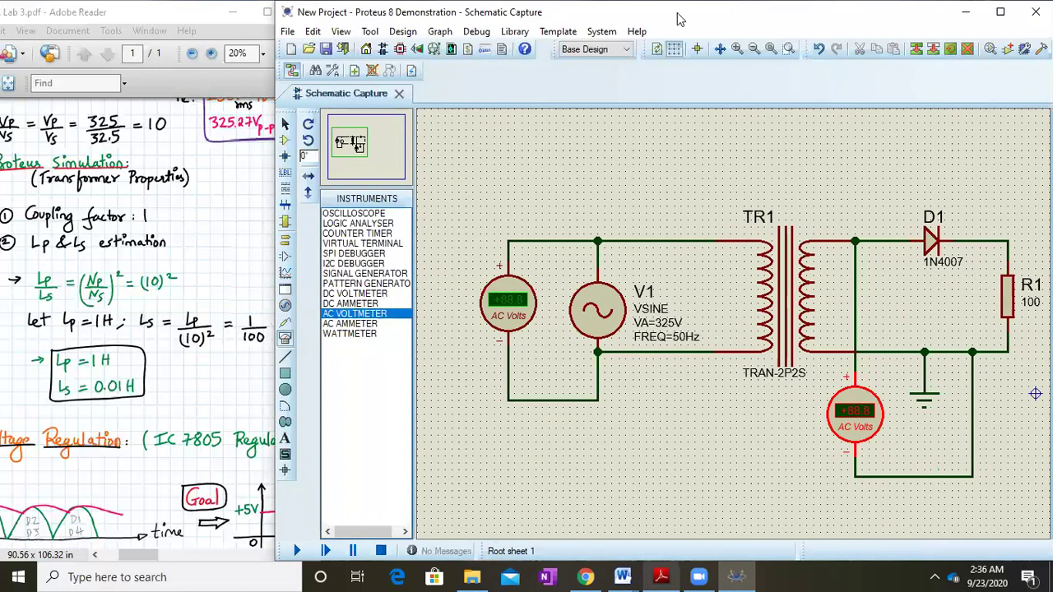
pyautogui.click(298, 550)
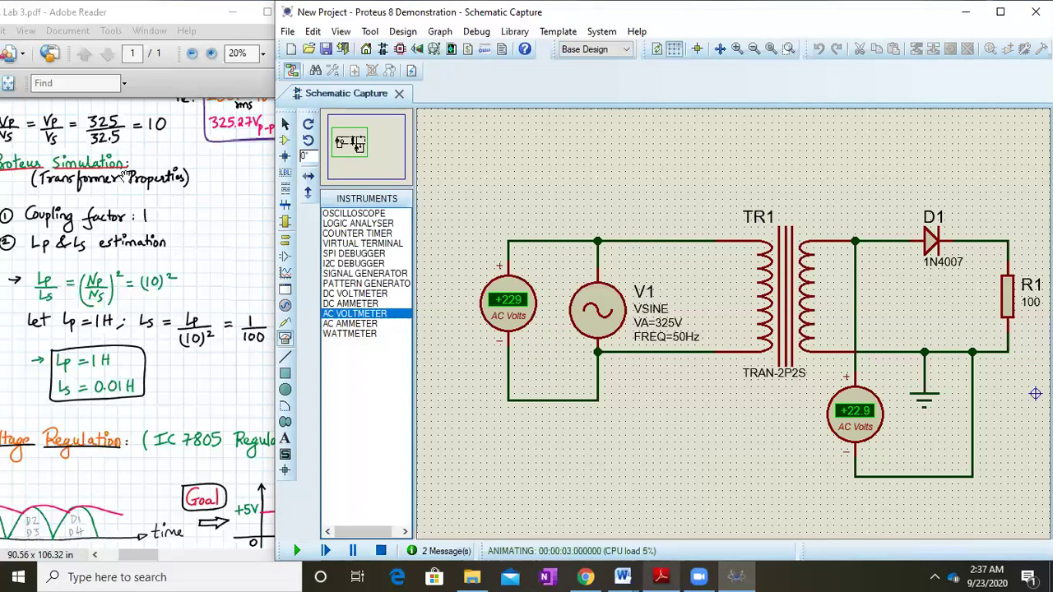
# Check the step-down voltages and turn ratio in the Lab 3 notes against the two voltmeter readings
pyautogui.click(107, 430)
pyautogui.scroll(5, 107, 429)
pyautogui.moveTo(107, 428); pyautogui.dragTo(63, 429)
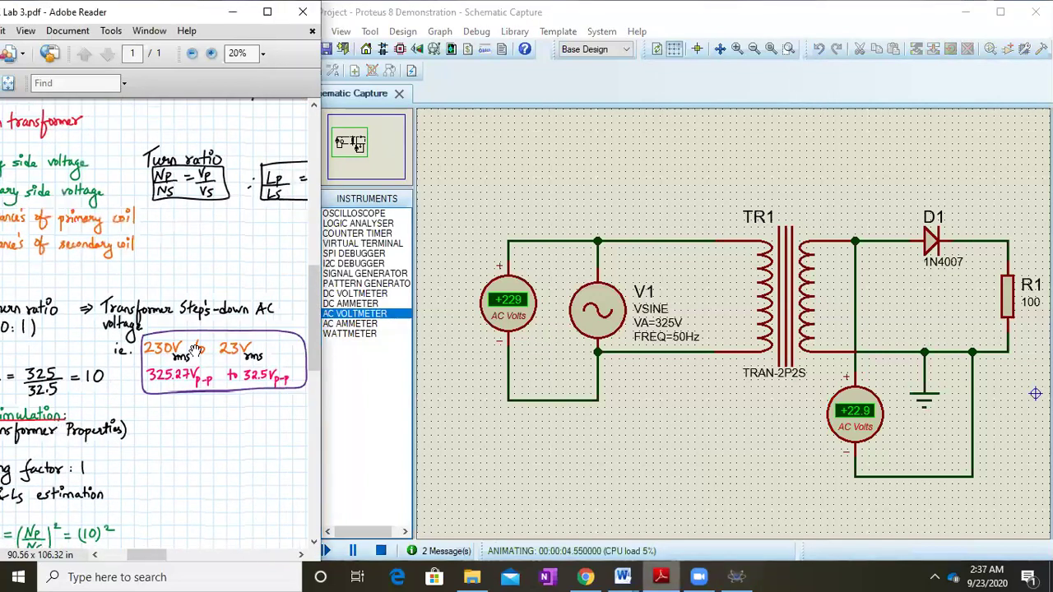
pyautogui.moveTo(175, 355); pyautogui.dragTo(114, 303)
pyautogui.scroll(2, 156, 337)
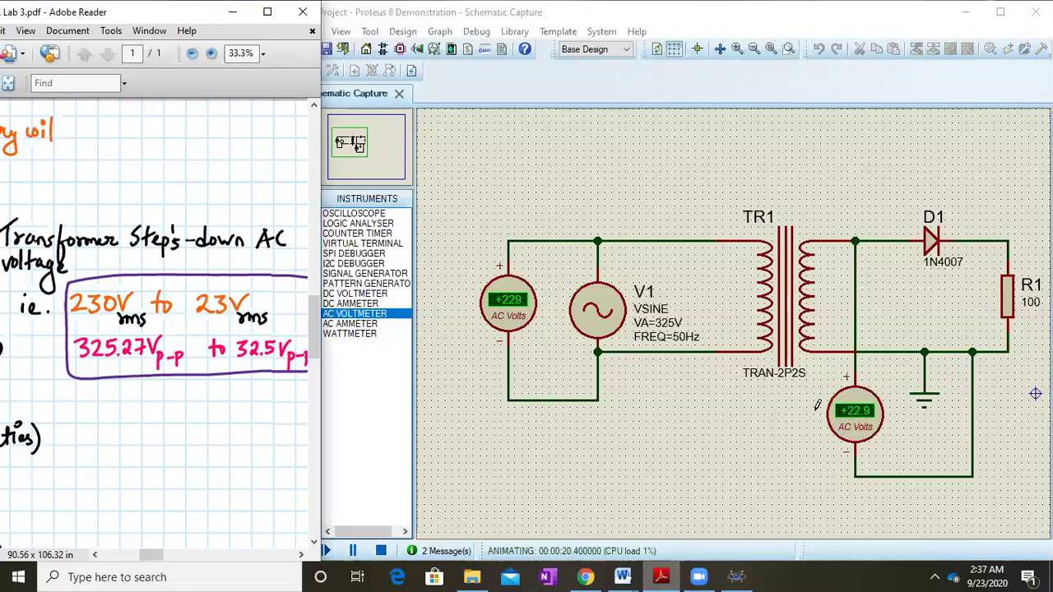
pyautogui.moveTo(201, 321); pyautogui.dragTo(397, 256)
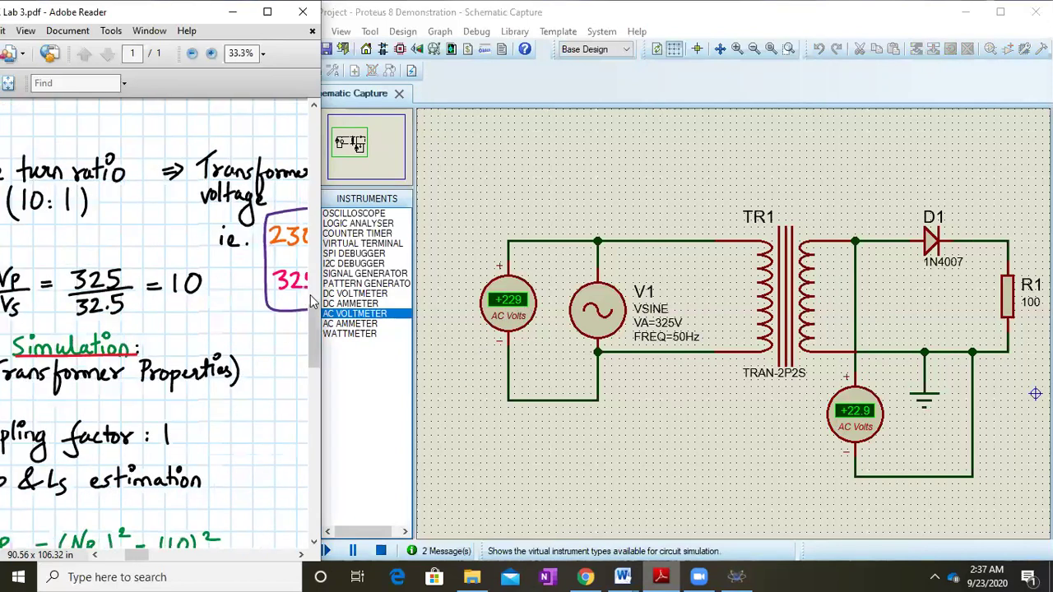
pyautogui.moveTo(12, 456); pyautogui.dragTo(115, 506)
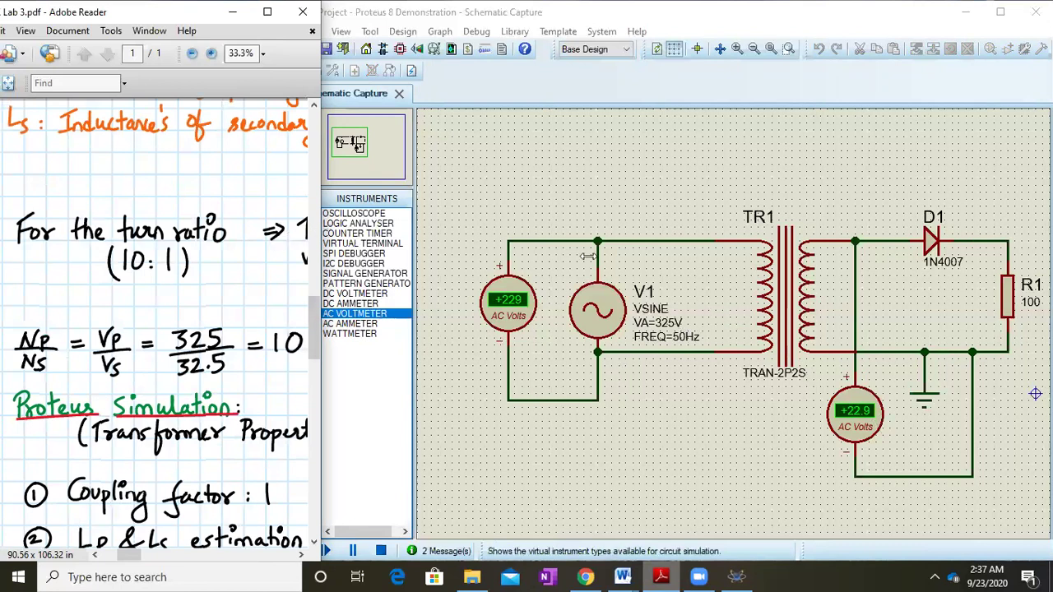
# Review the "Journey from AC to DC" block diagram in the notes, focusing on the AC input and step-down transformer stages
pyautogui.moveTo(321, 256); pyautogui.dragTo(588, 256)
pyautogui.scroll(3, 403, 408)
pyautogui.scroll(-6, 337, 258)
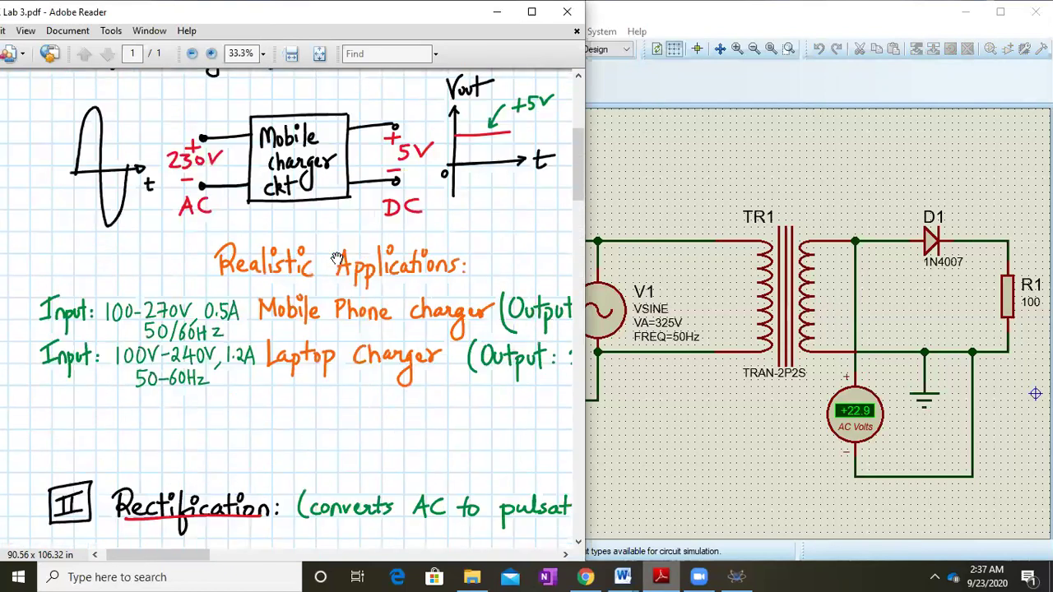
pyautogui.moveTo(416, 259); pyautogui.dragTo(2, 316)
pyautogui.moveTo(334, 249); pyautogui.dragTo(25, 357)
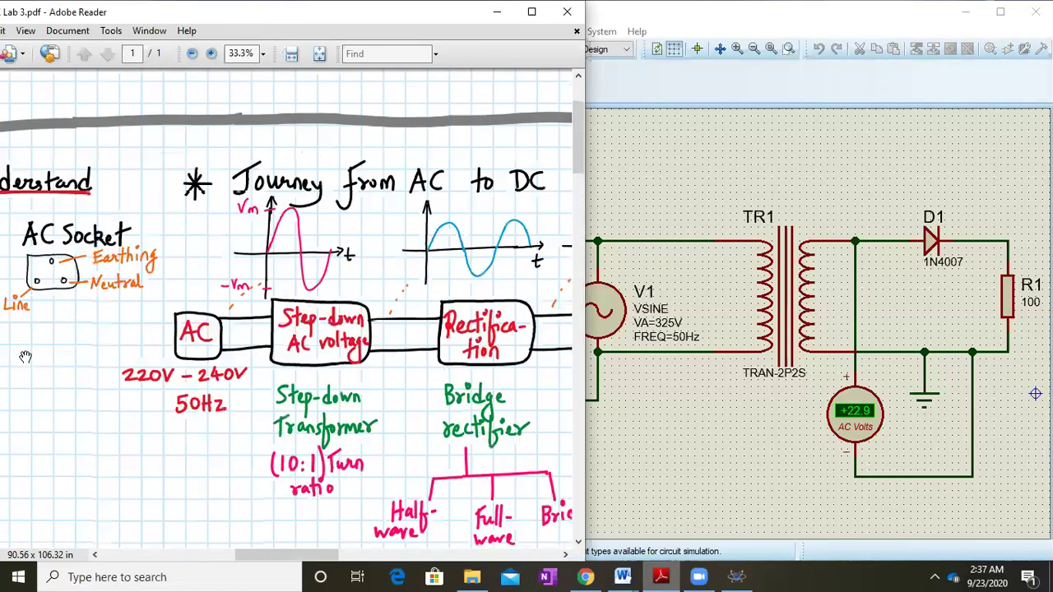
pyautogui.moveTo(265, 415); pyautogui.dragTo(270, 332)
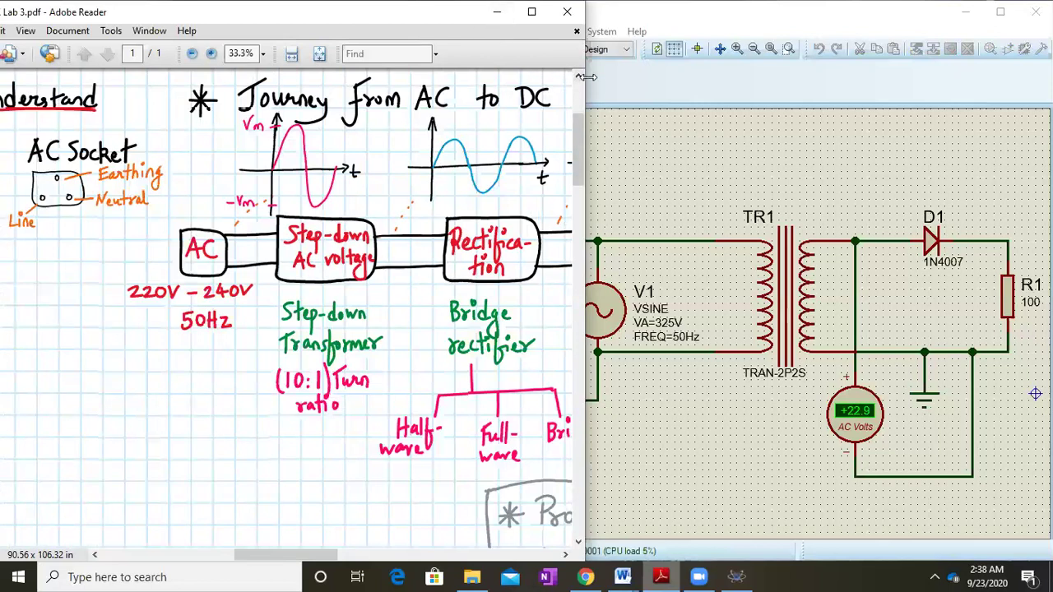
pyautogui.moveTo(586, 76); pyautogui.dragTo(296, 76)
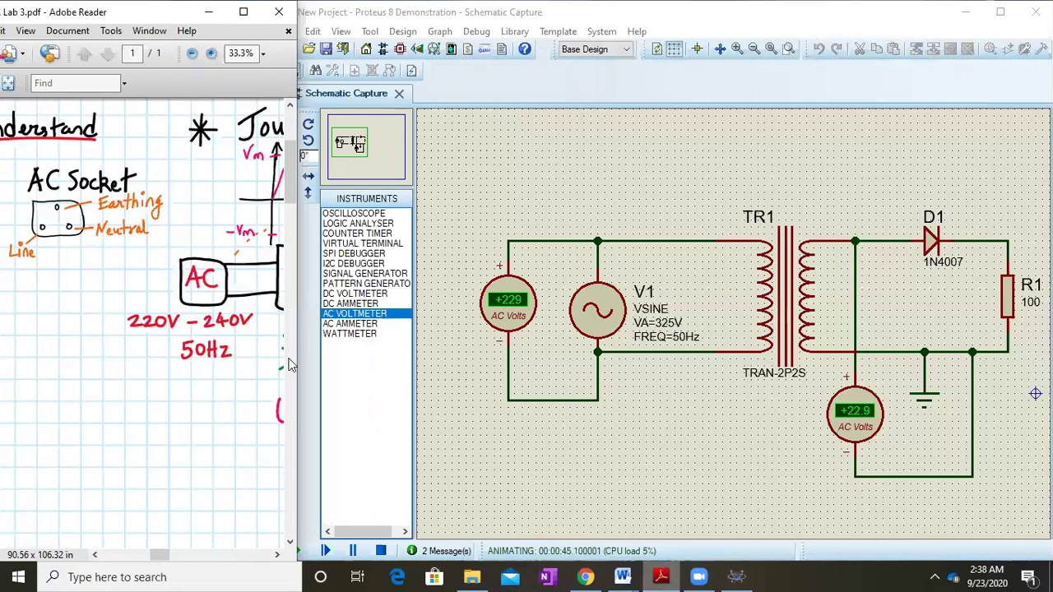
pyautogui.moveTo(179, 364); pyautogui.dragTo(23, 352)
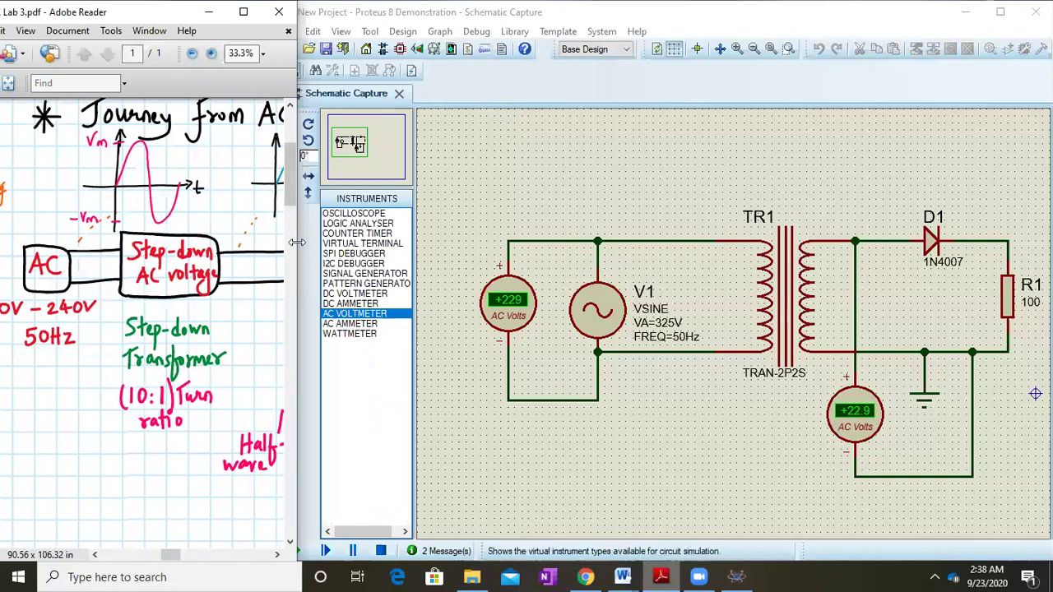
# Examine the secondary voltage and half-wave rectifier output waveforms in the notes beside the running circuit
pyautogui.moveTo(297, 243); pyautogui.dragTo(505, 261)
pyautogui.scroll(-6, 289, 343)
pyautogui.moveTo(147, 313); pyautogui.dragTo(466, 290)
pyautogui.moveTo(303, 315); pyautogui.dragTo(229, 321)
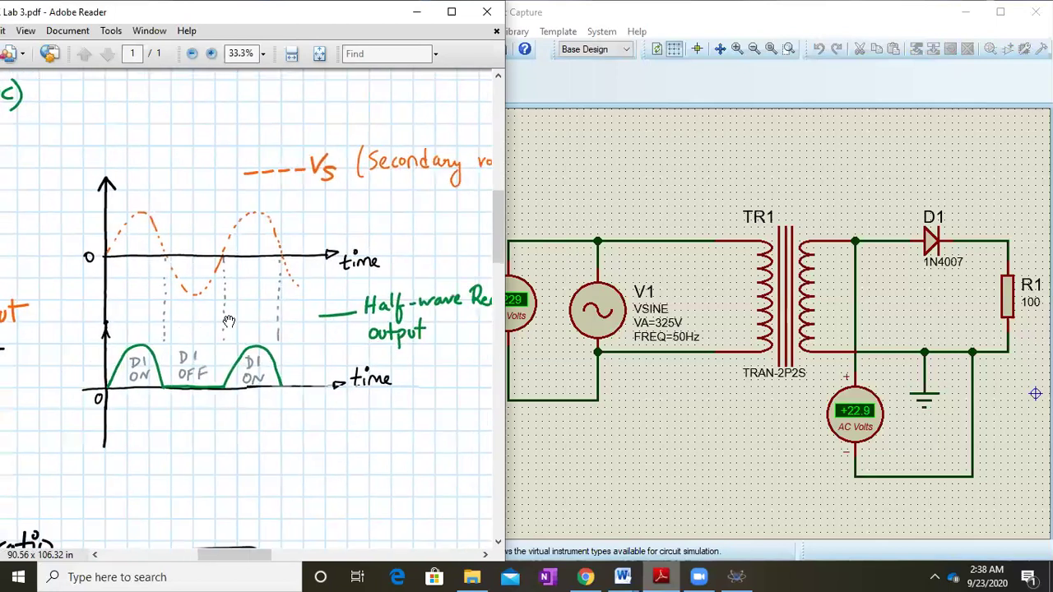
pyautogui.moveTo(269, 229)
pyautogui.mouseDown()
pyautogui.moveTo(251, 208)
pyautogui.moveTo(244, 229)
pyautogui.mouseUp()
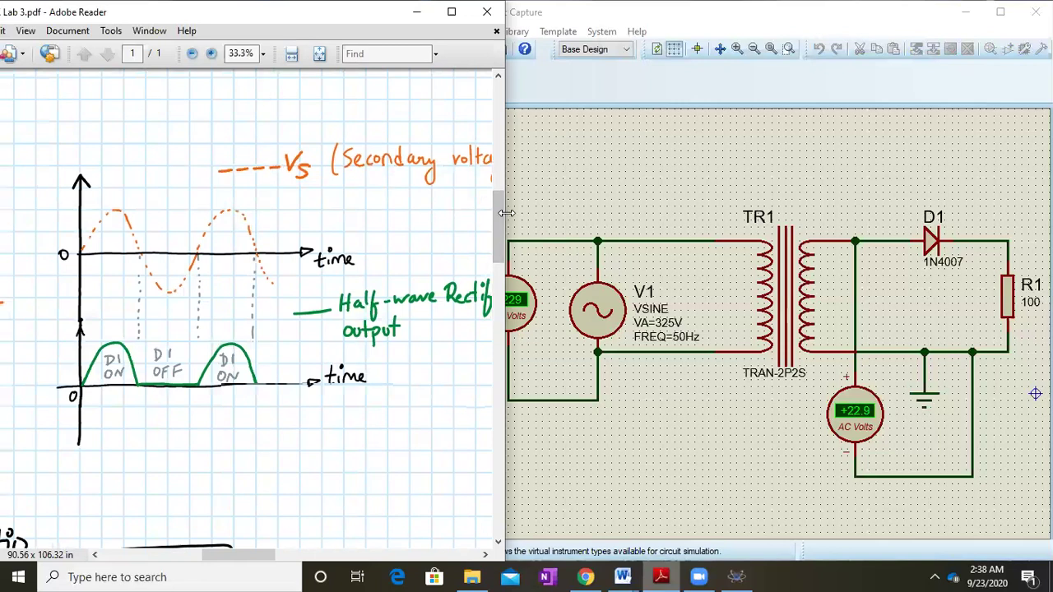
pyautogui.moveTo(506, 213); pyautogui.dragTo(331, 213)
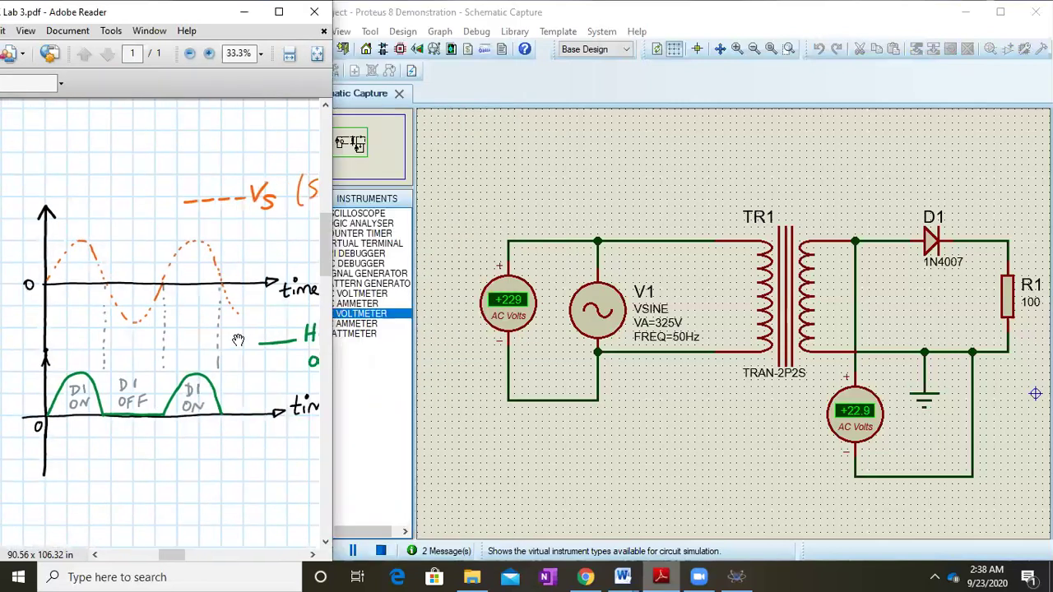
# Switch back to the Proteus schematic, stop the running simulation and maximize the window
pyautogui.click(600, 11)
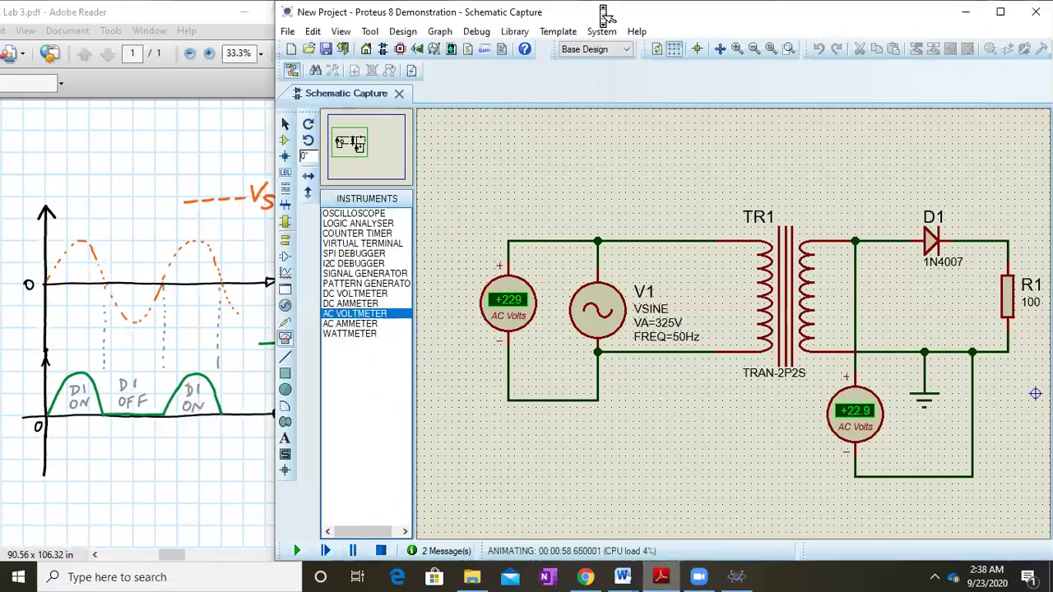
pyautogui.click(353, 552)
pyautogui.click(382, 551)
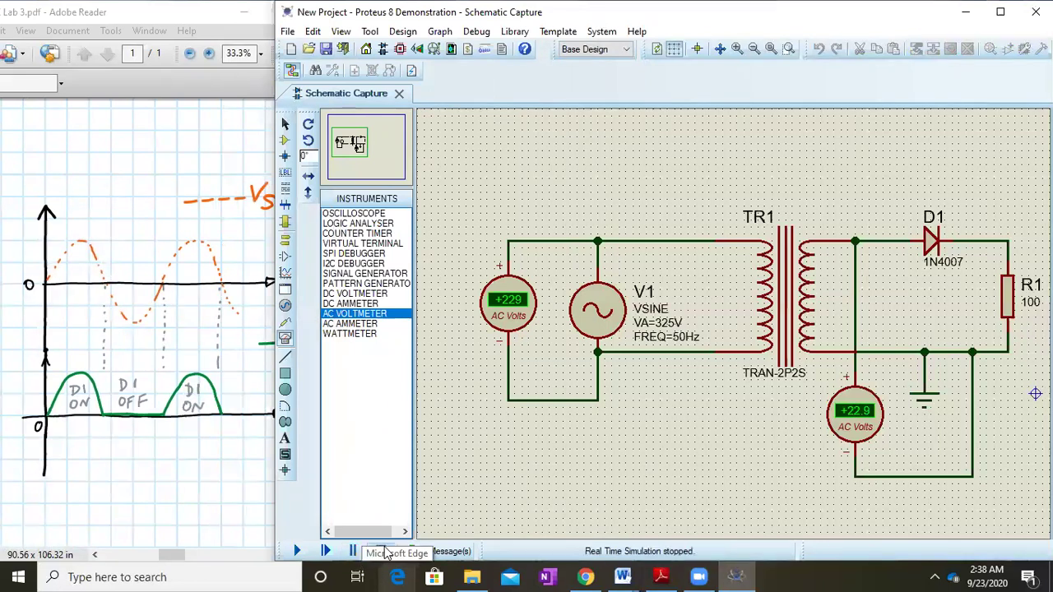
pyautogui.click(1000, 14)
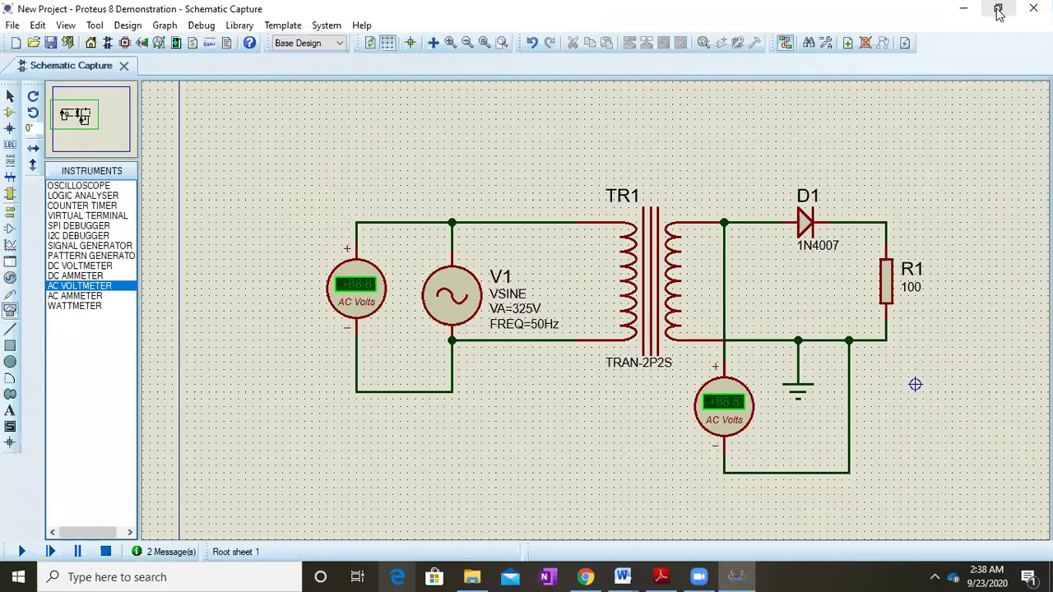
# Place an oscilloscope in the empty area beside resistor R1
pyautogui.click(85, 125)
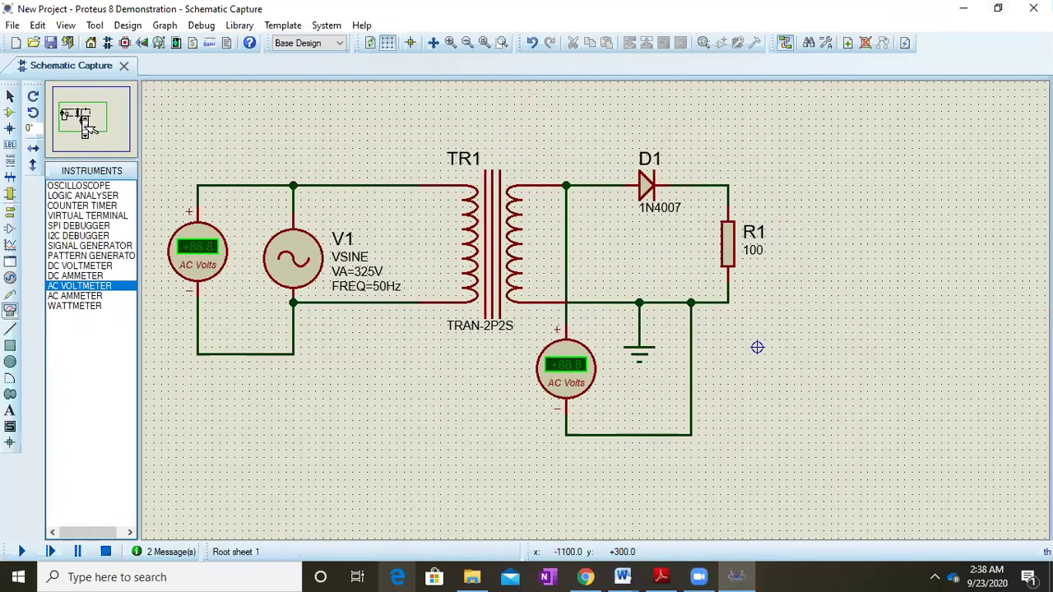
pyautogui.click(83, 117)
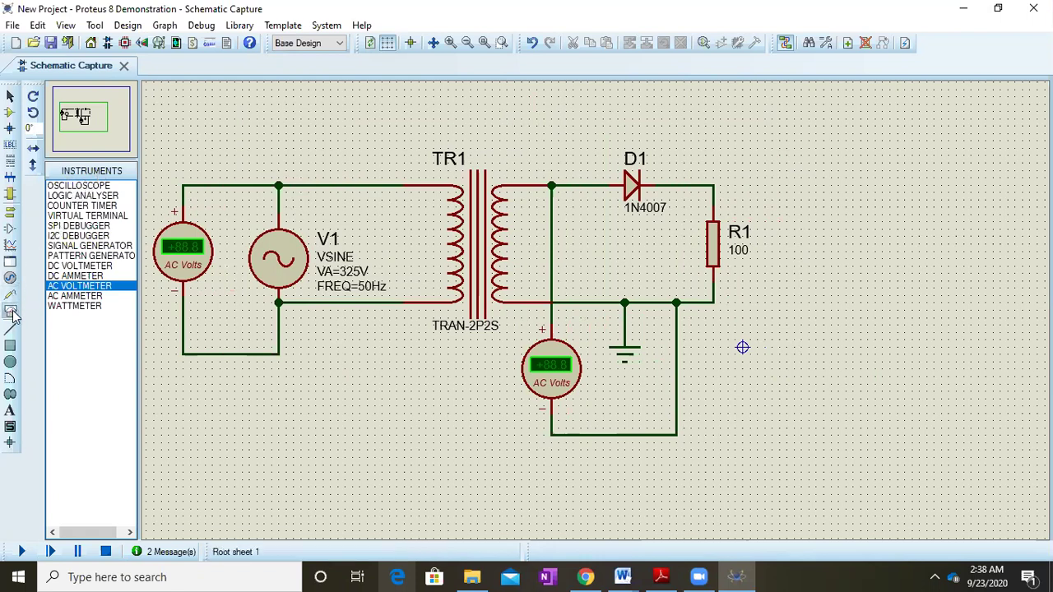
pyautogui.click(105, 188)
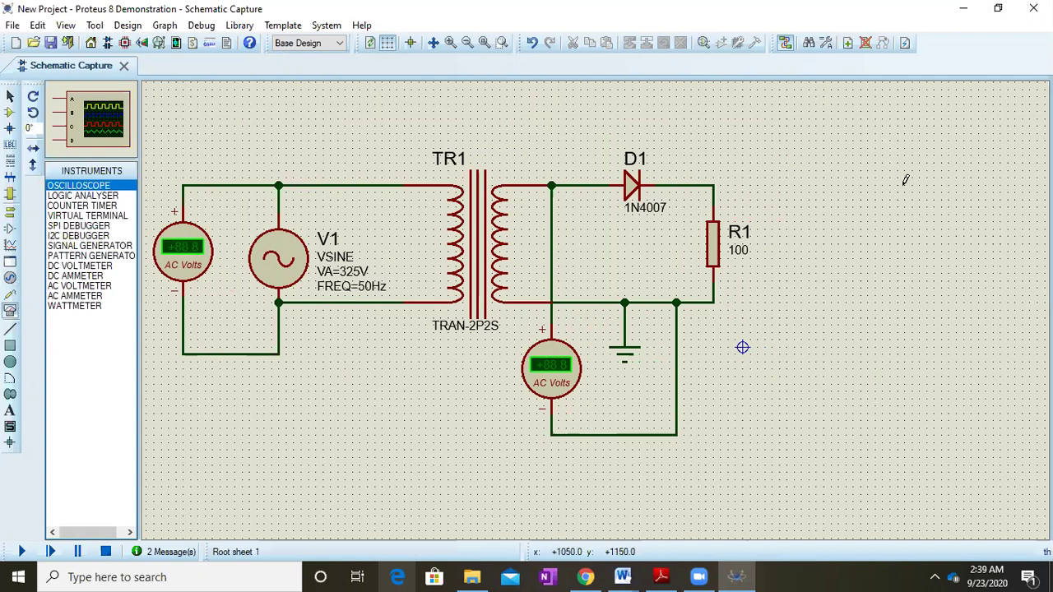
pyautogui.click(951, 165)
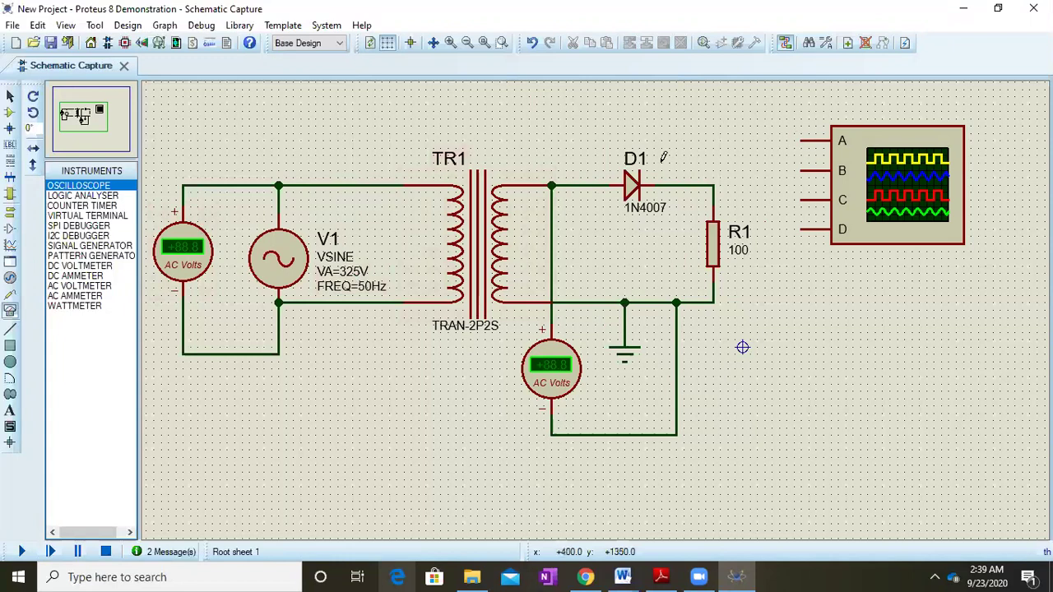
pyautogui.click(800, 140)
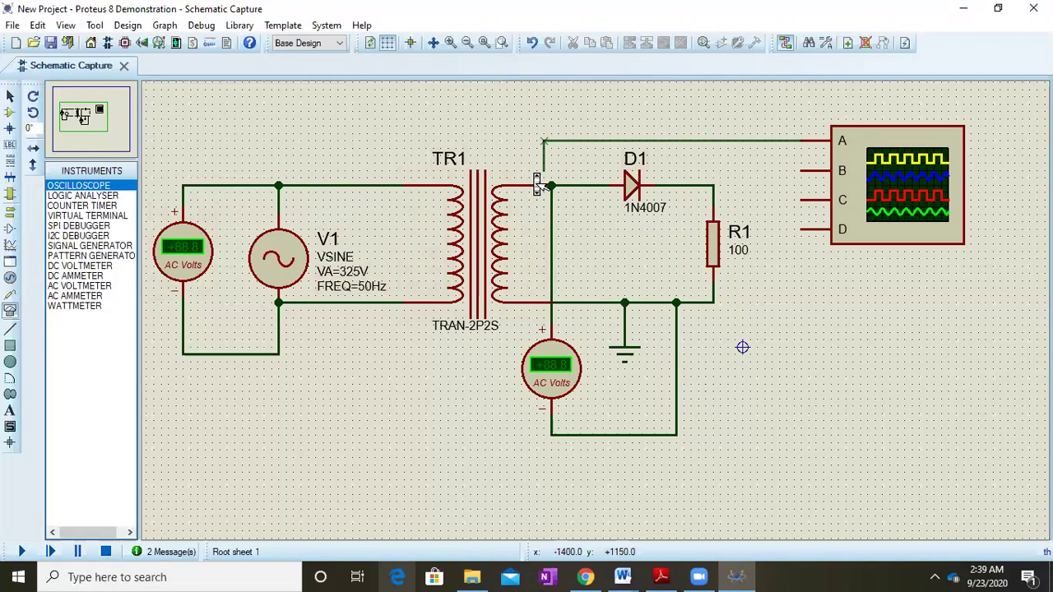
pyautogui.press('Escape')
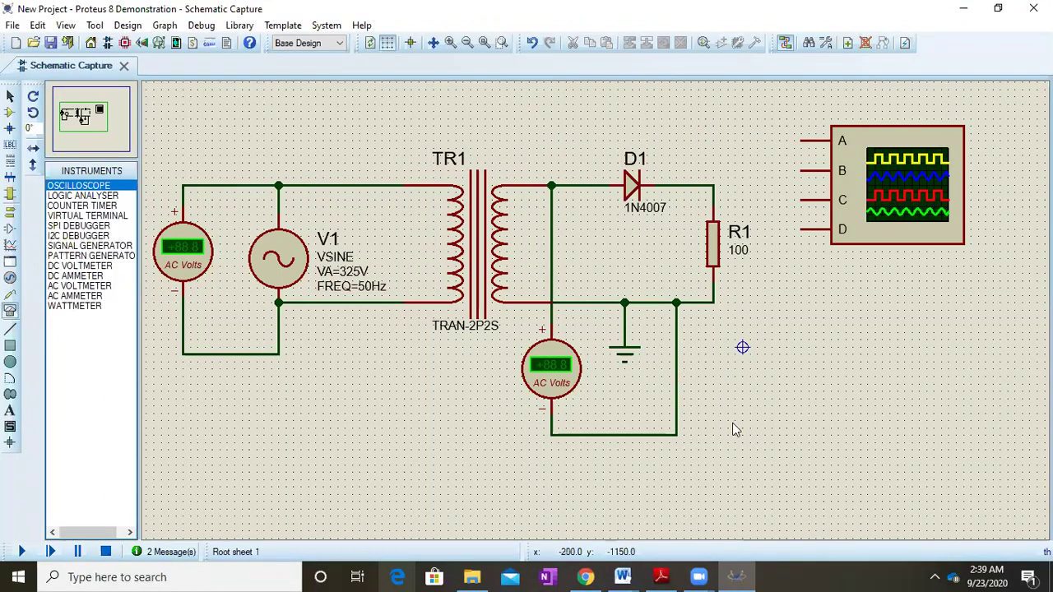
pyautogui.moveTo(808, 136); pyautogui.dragTo(581, 125)
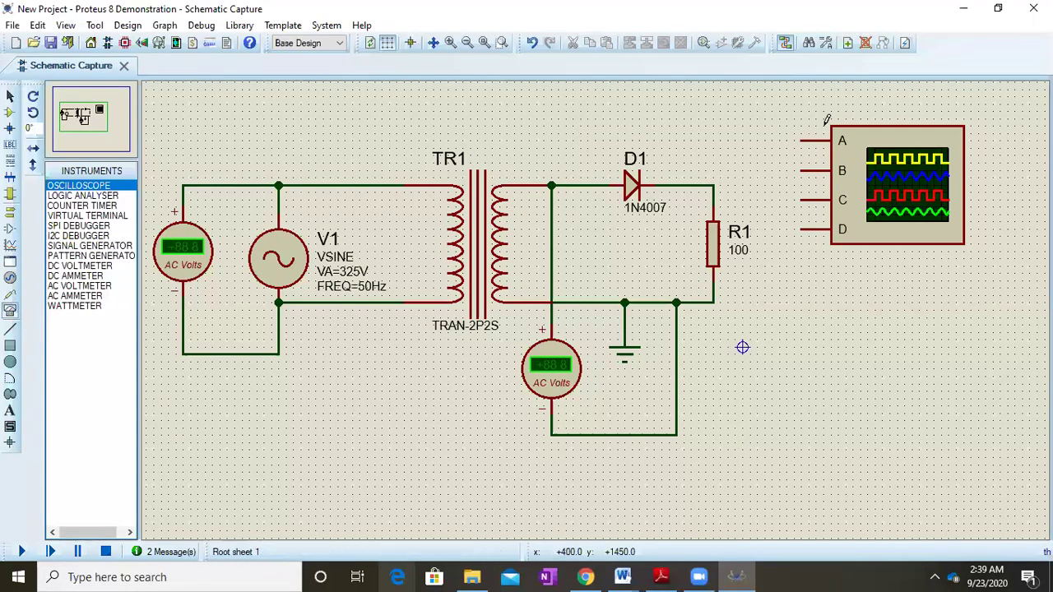
# Wire oscilloscope channel A to the transformer secondary node before D1 and channel B to the node between D1 and R1
pyautogui.click(804, 138)
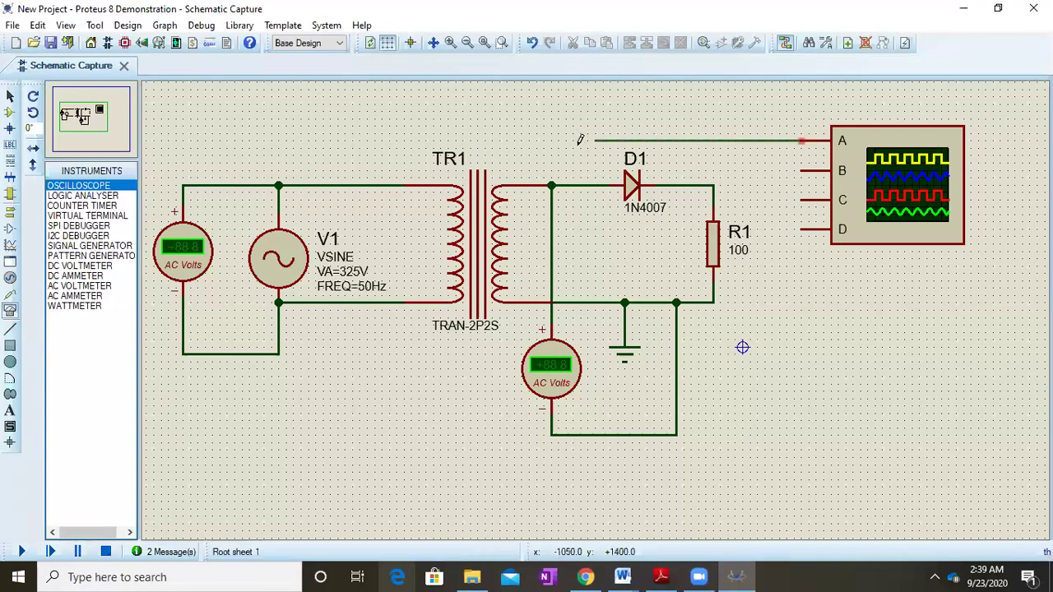
pyautogui.click(566, 185)
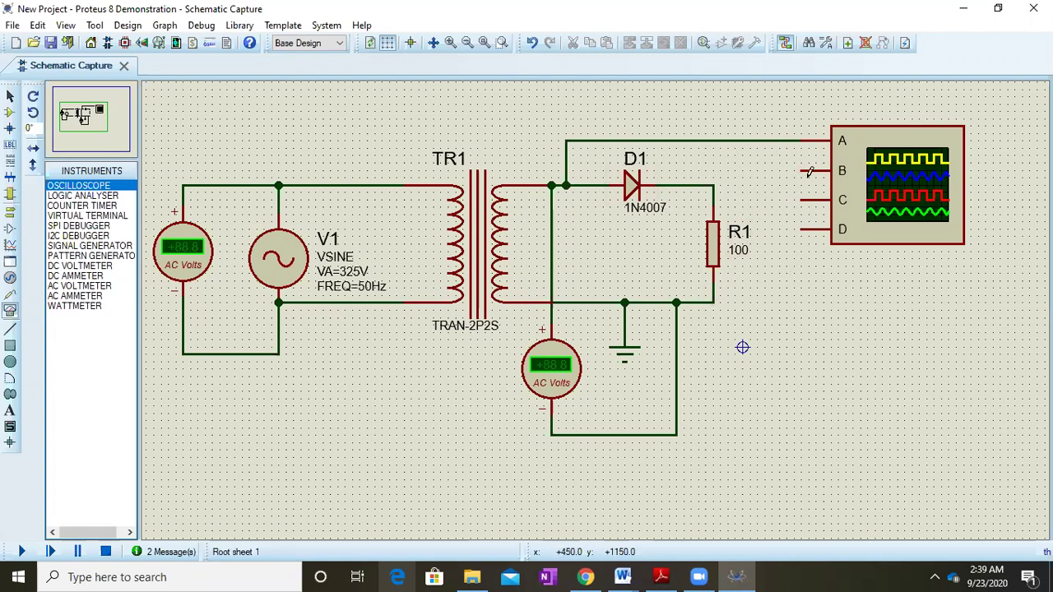
pyautogui.click(802, 170)
pyautogui.click(714, 182)
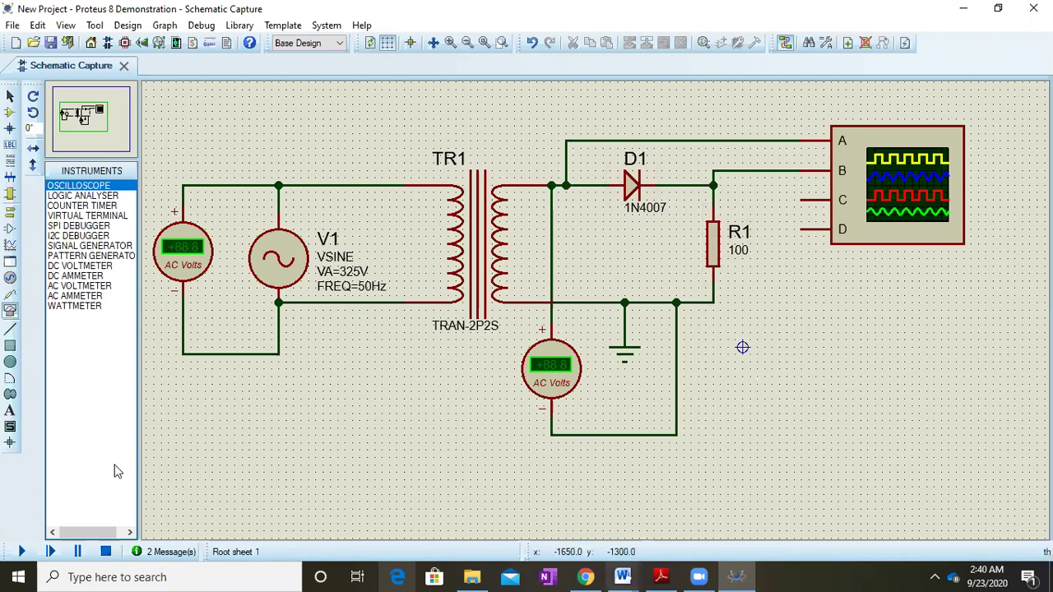
# Run the simulation with the oscilloscope connected and close the Digital Oscilloscope window
pyautogui.click(23, 553)
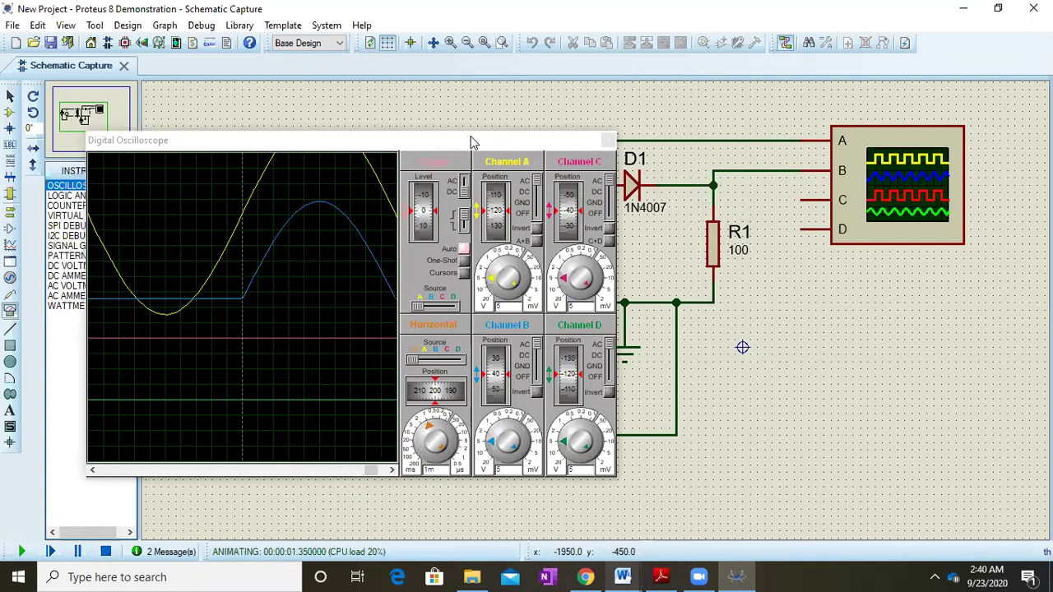
pyautogui.moveTo(471, 140); pyautogui.dragTo(494, 141)
pyautogui.click(630, 143)
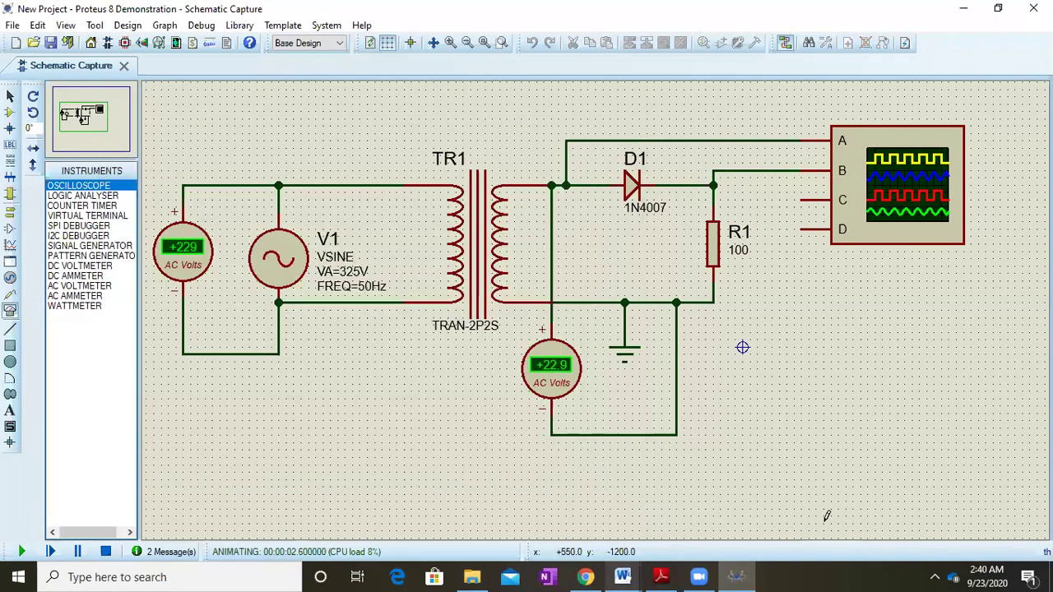
# Paste a screenshot of the running circuit into the blank Word document Doc2, delete it and return to the schematic
pyautogui.click(625, 576)
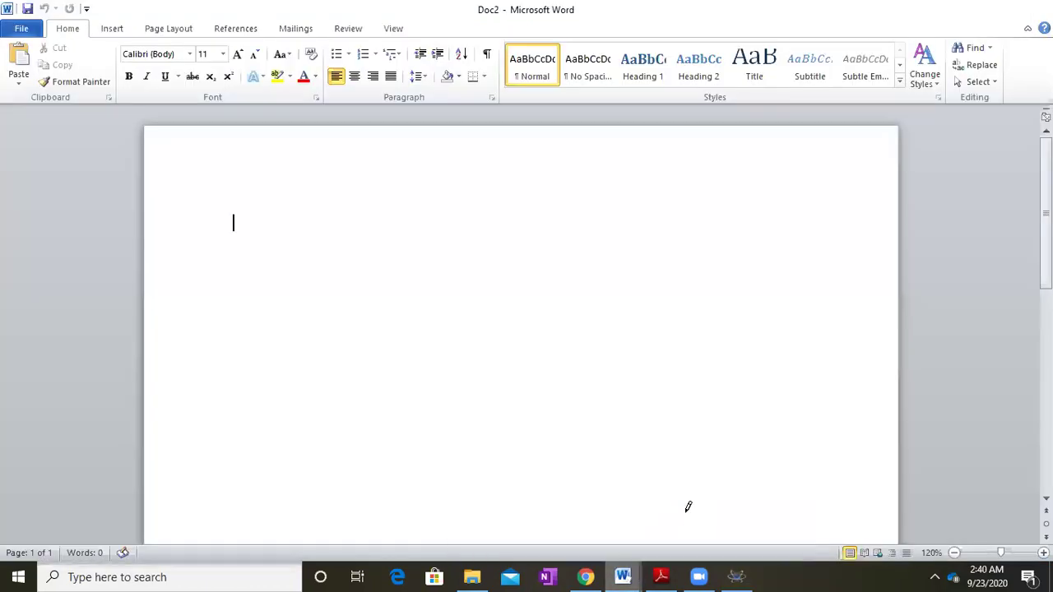
pyautogui.click(687, 506)
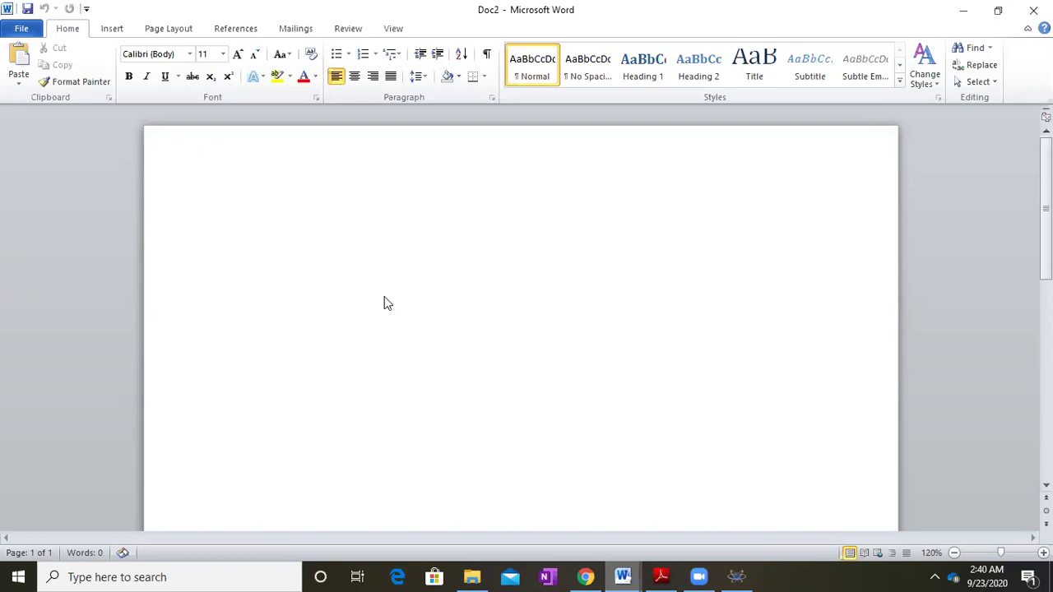
pyautogui.hotkey('ctrl', 'v')
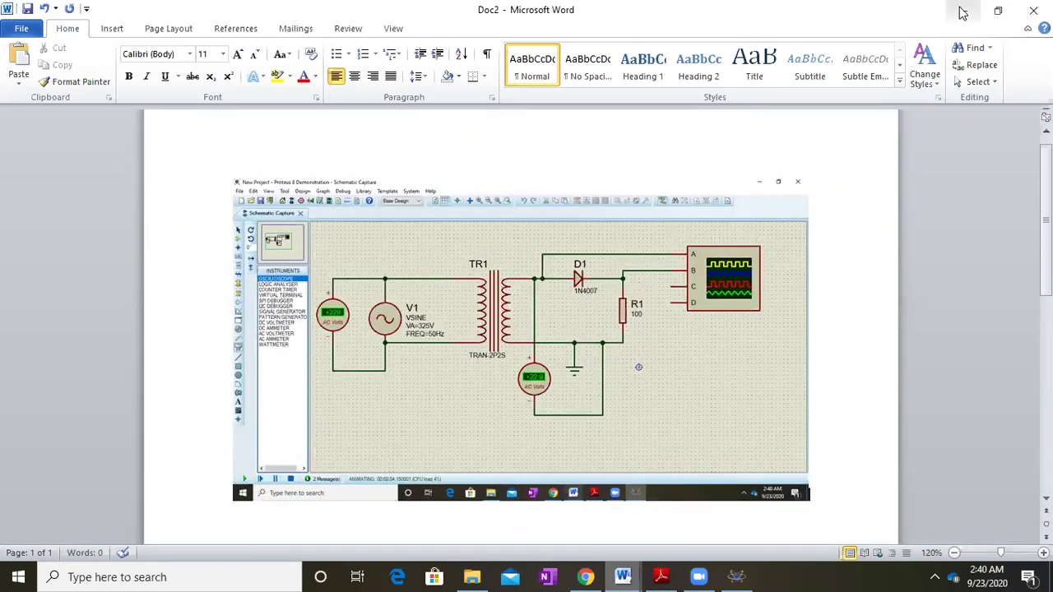
pyautogui.click(695, 265)
pyautogui.press('Delete')
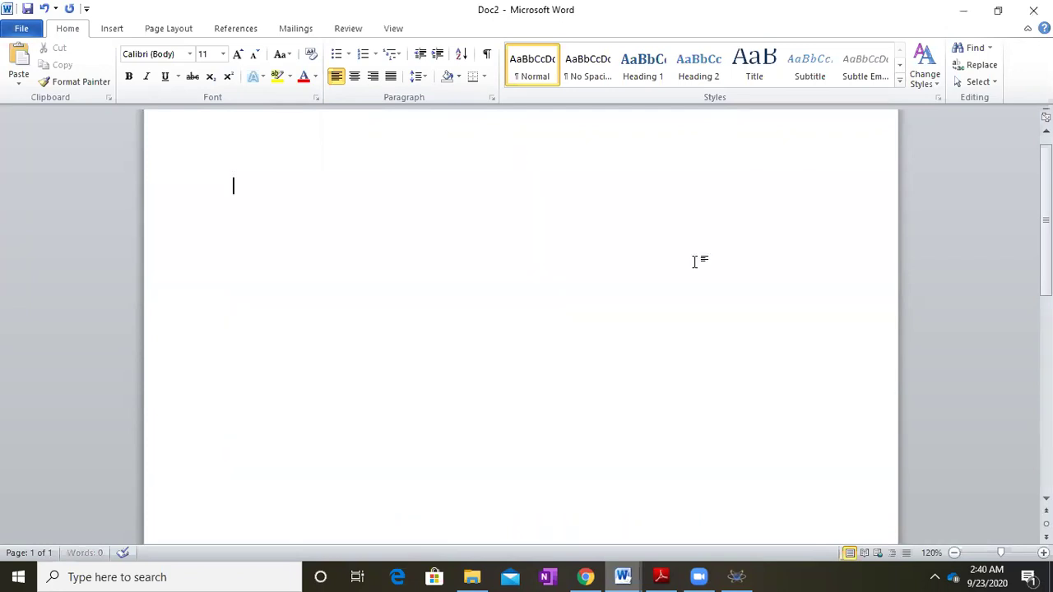
pyautogui.click(966, 7)
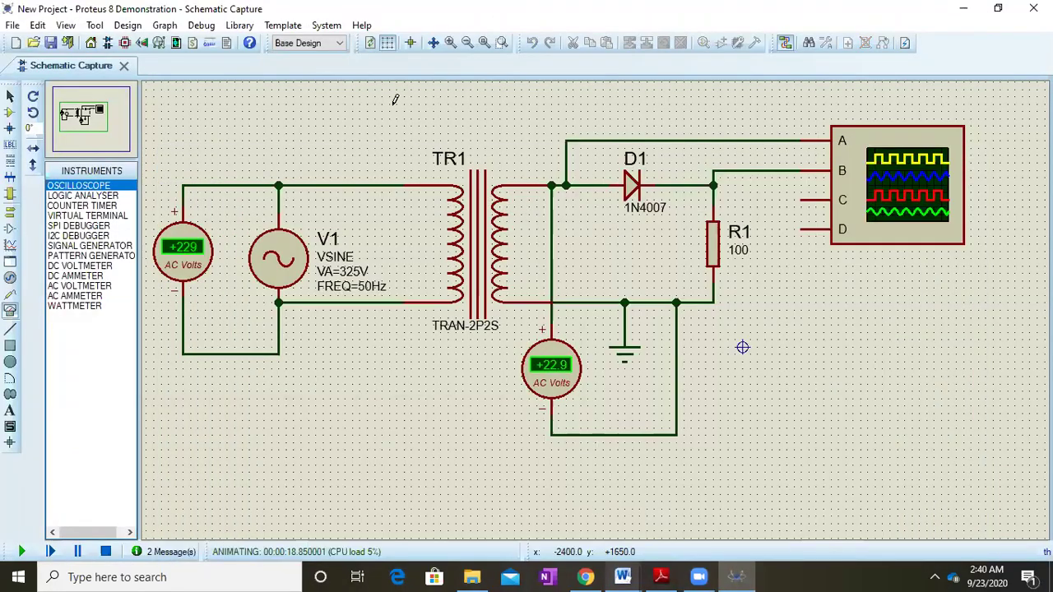
# Stop the running simulation and dismiss the open context menu so the schematic can be edited
pyautogui.rightClick(330, 100)
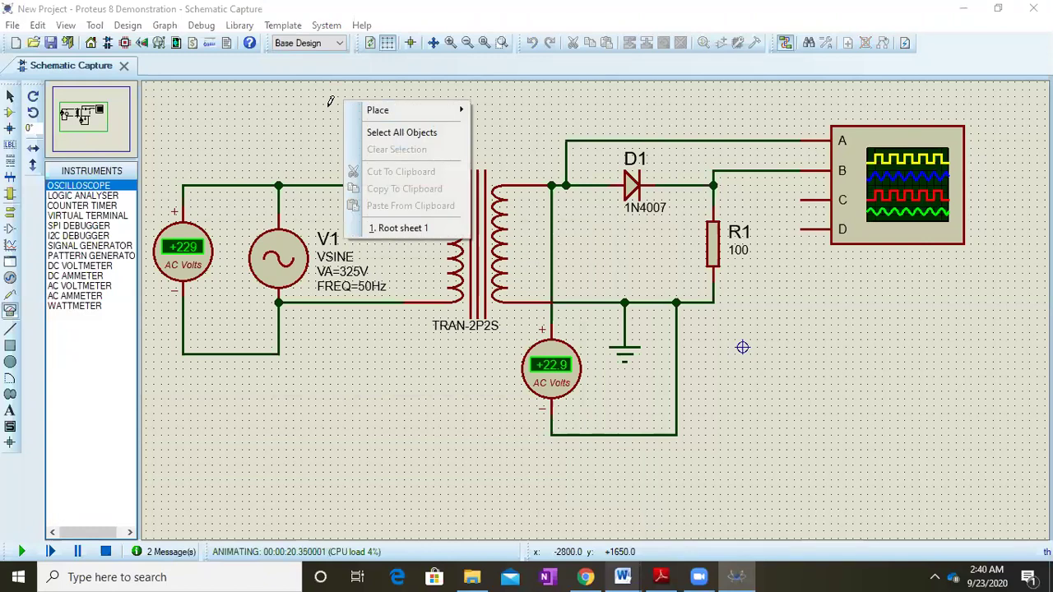
pyautogui.click(78, 551)
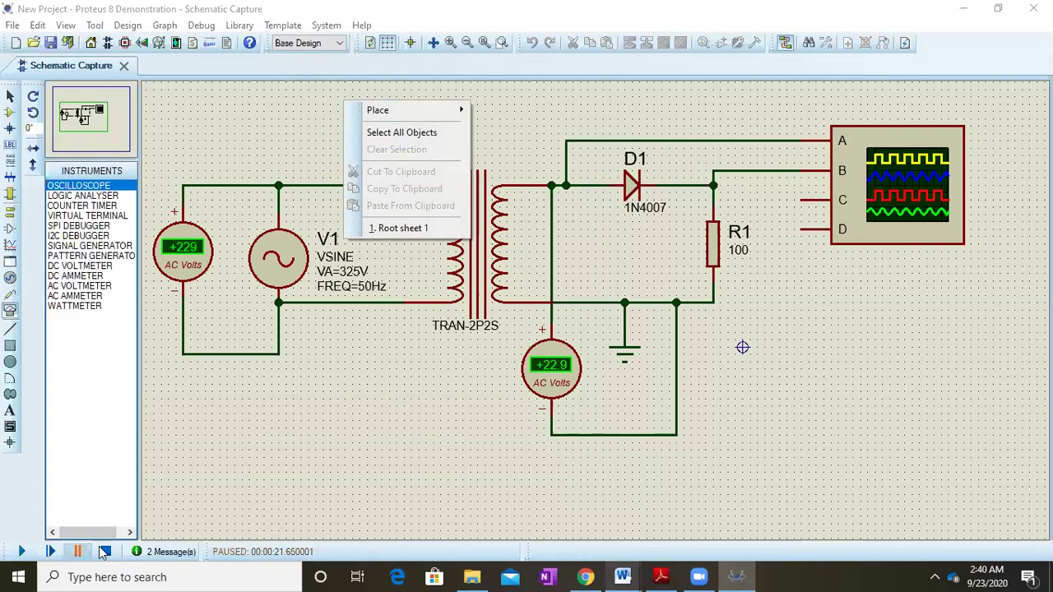
pyautogui.click(106, 552)
pyautogui.click(259, 120)
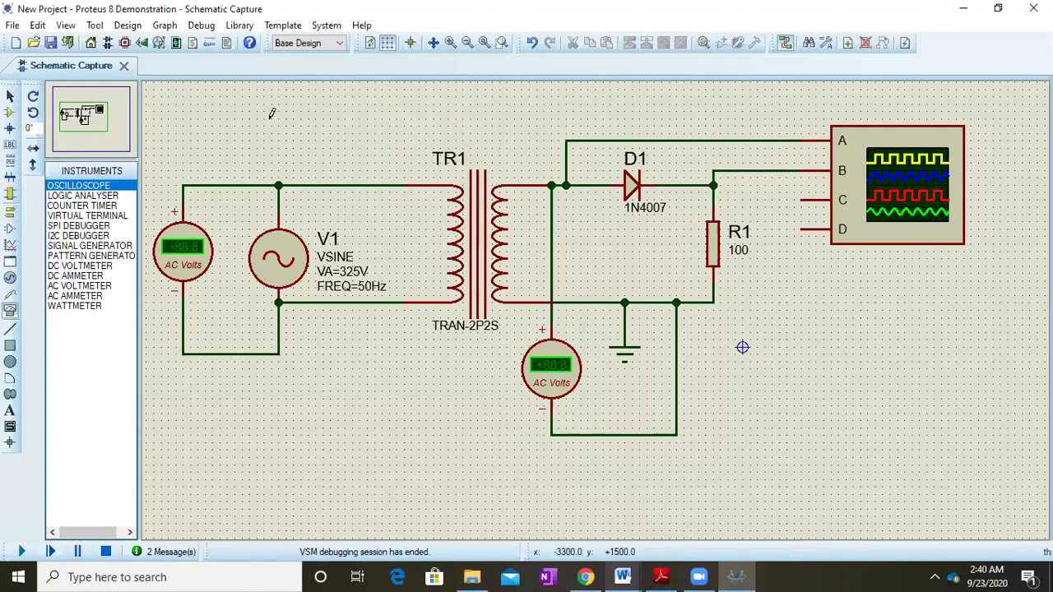
# Add a 2D graphics text with the student's full name above the circuit, with a text height of 0.25 in
pyautogui.rightClick(297, 95)
pyautogui.moveTo(354, 104)
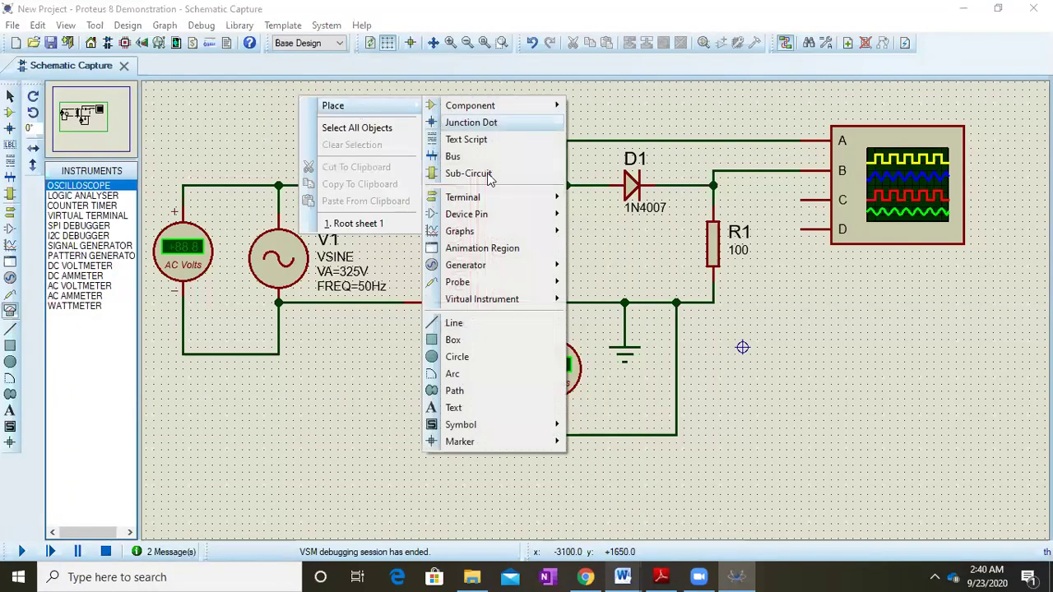
pyautogui.click(453, 408)
pyautogui.click(292, 84)
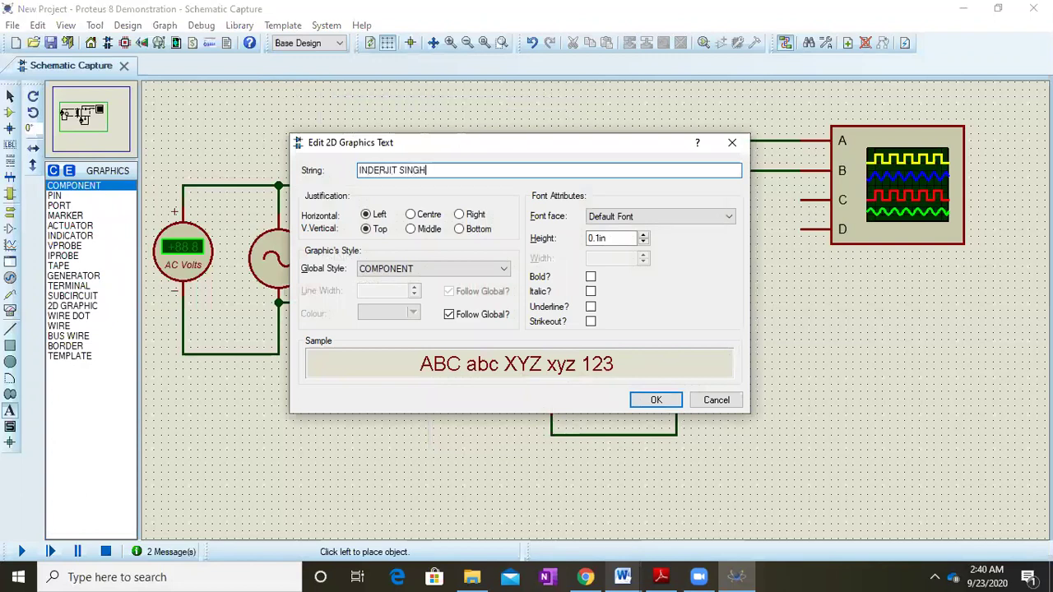
pyautogui.click(643, 237)
pyautogui.click(643, 237)
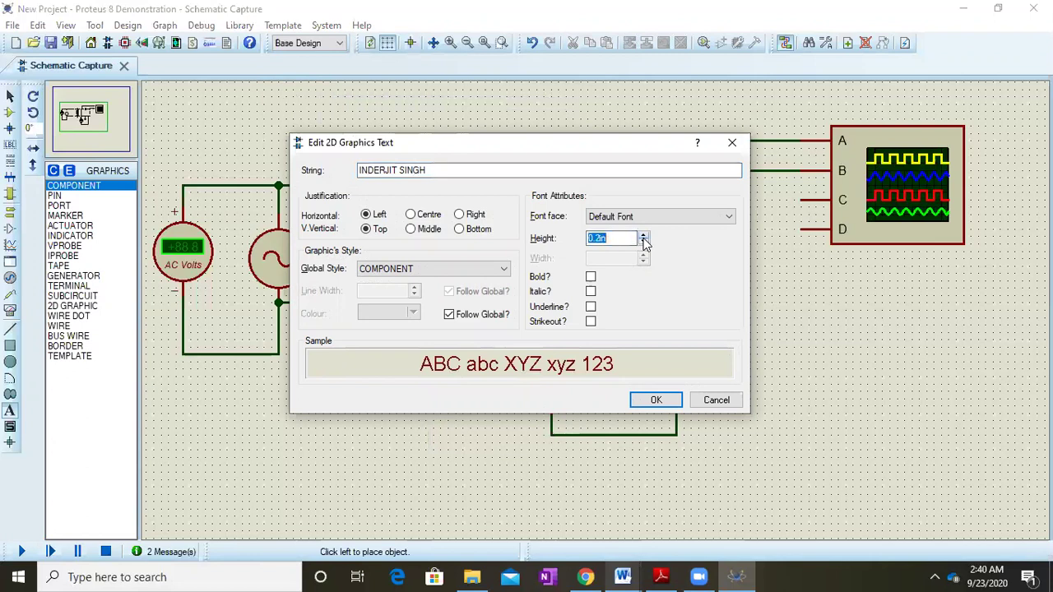
pyautogui.click(651, 400)
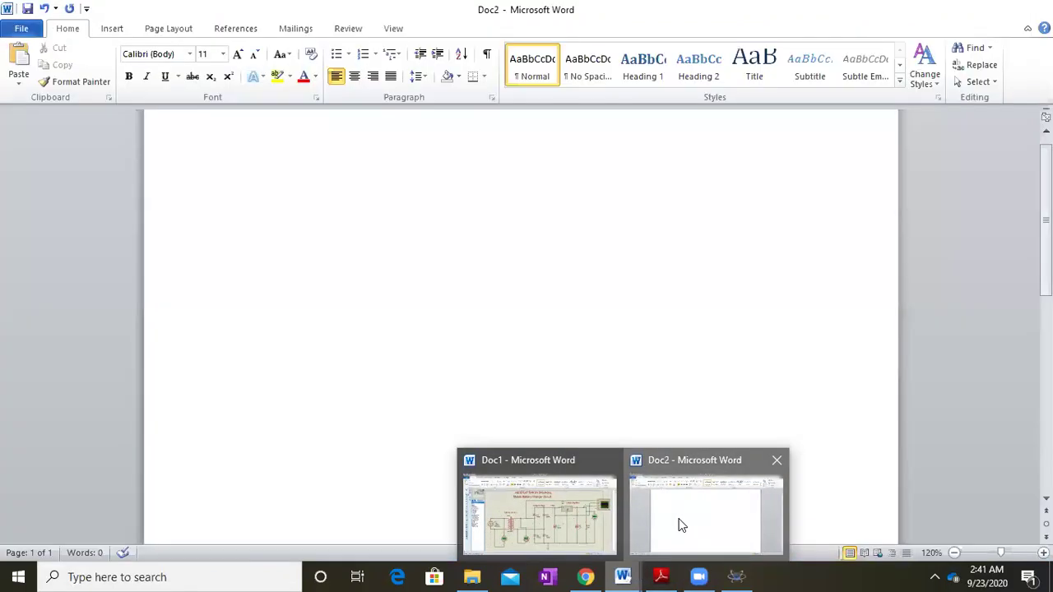
# Paste the screenshot of the titled schematic into Word document Doc2, start a new line after it and return to Proteus
pyautogui.click(681, 525)
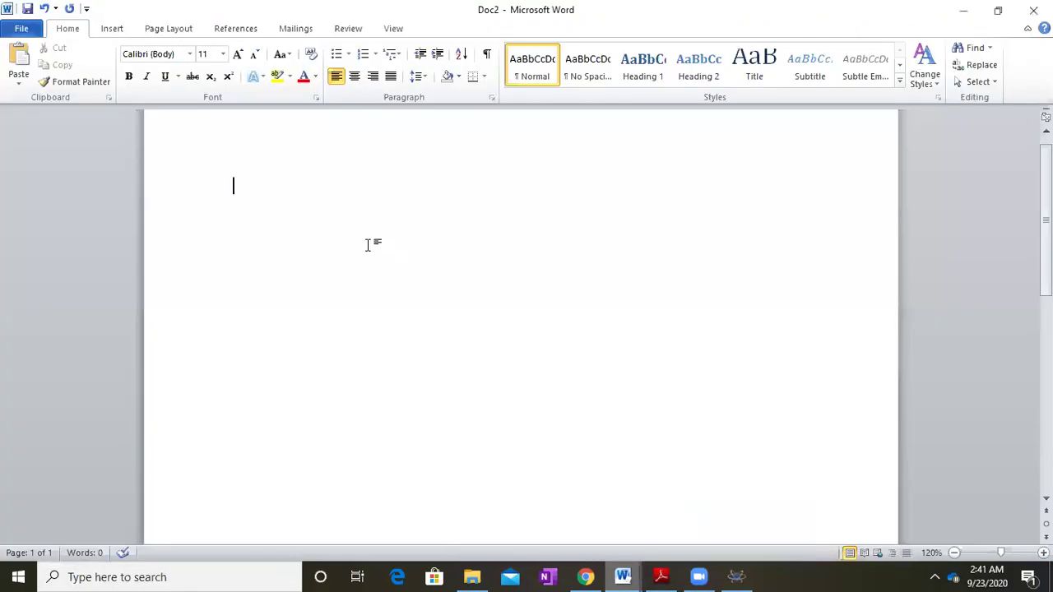
pyautogui.hotkey('ctrl', 'v')
pyautogui.scroll(-2, 574, 317)
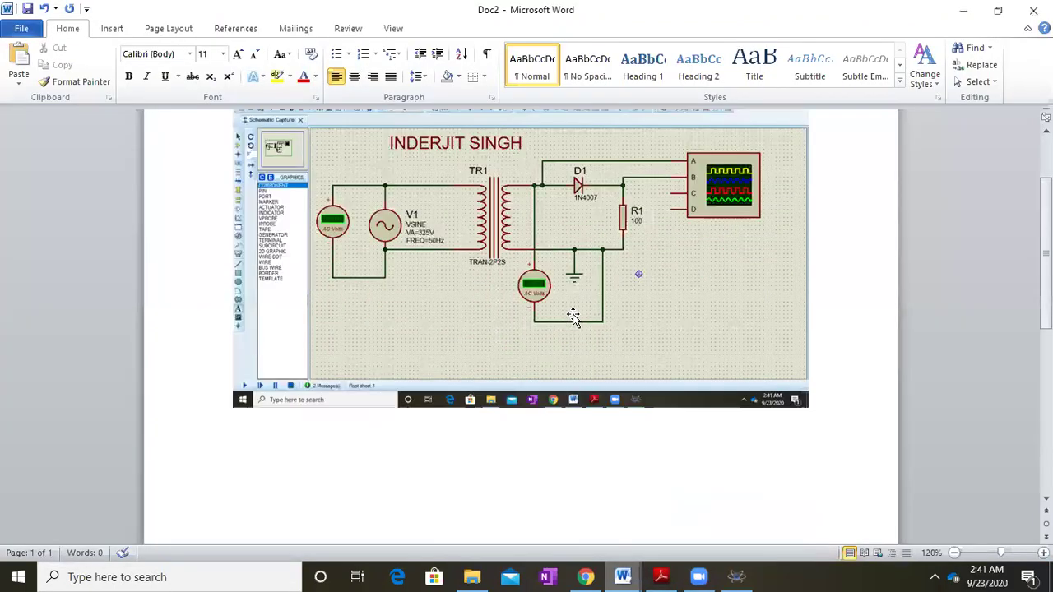
pyautogui.press('Return')
pyautogui.click(962, 10)
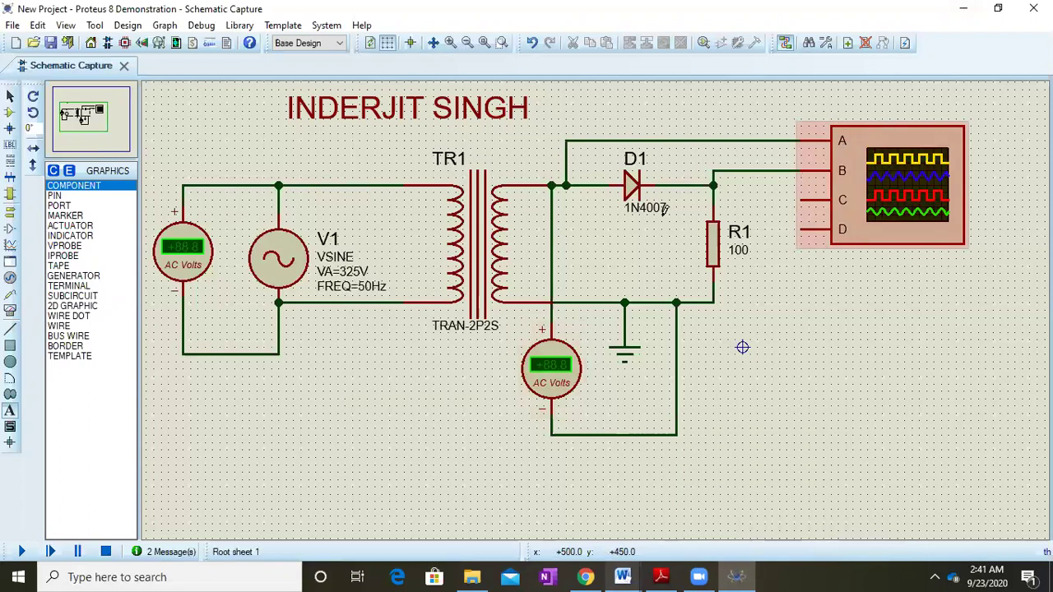
pyautogui.click(128, 26)
pyautogui.moveTo(162, 27)
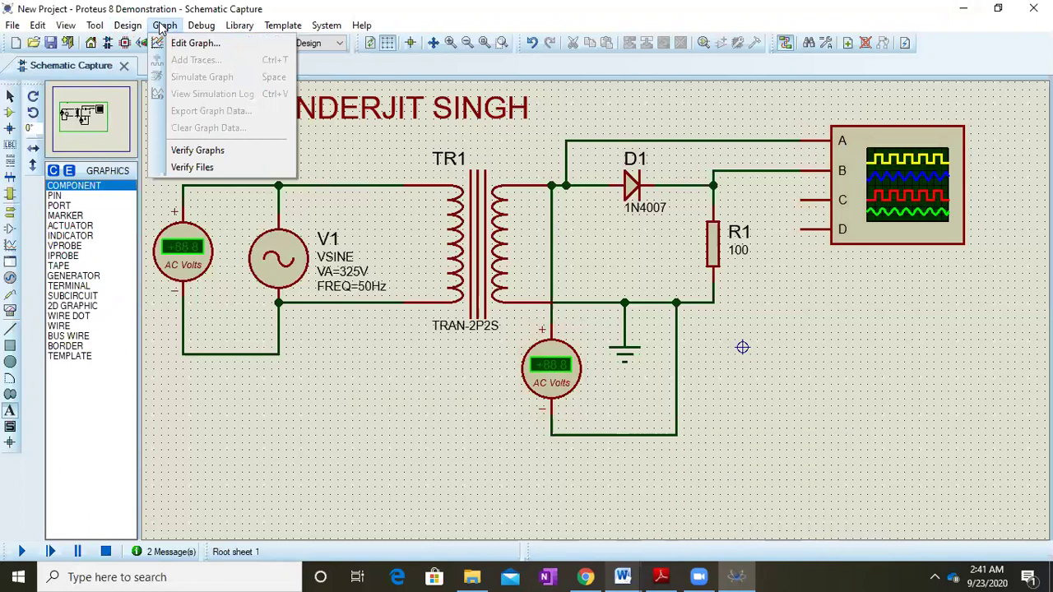
pyautogui.moveTo(97, 29)
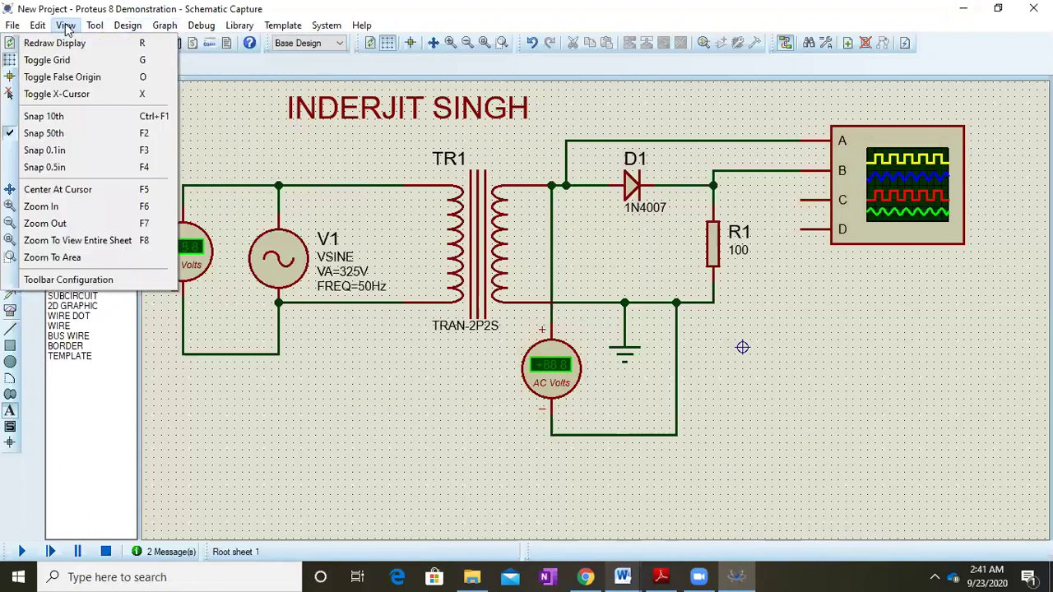
pyautogui.moveTo(209, 26)
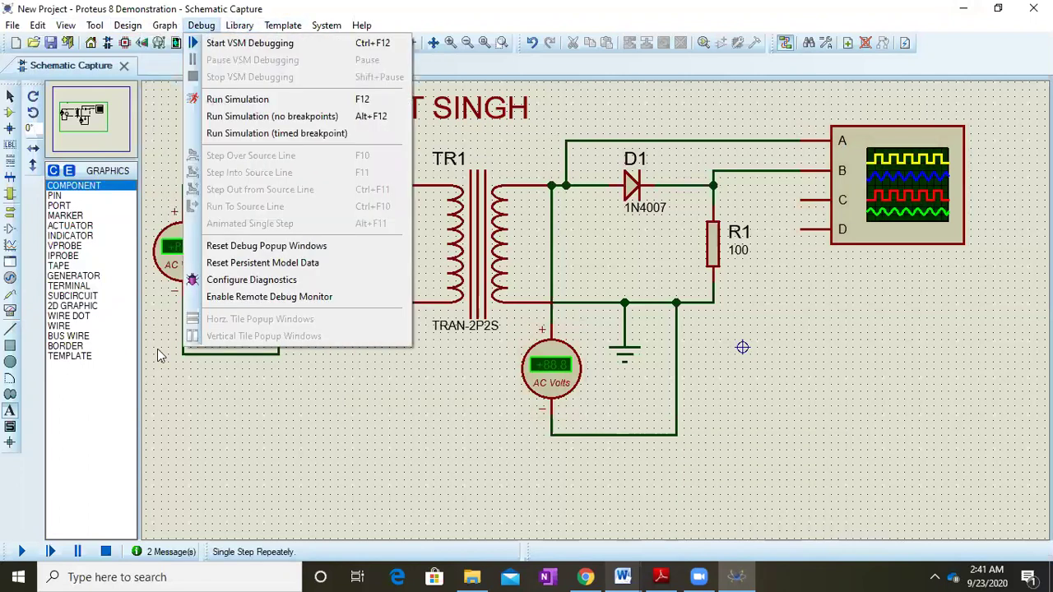
pyautogui.click(214, 449)
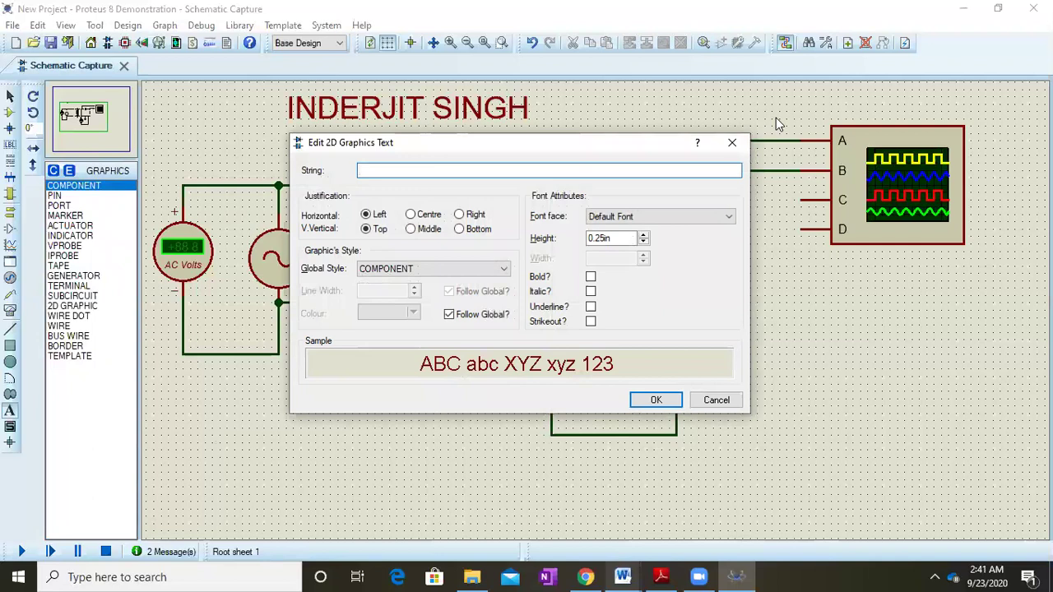
pyautogui.click(732, 143)
# Run the simulation of the titled rectifier circuit
pyautogui.click(23, 554)
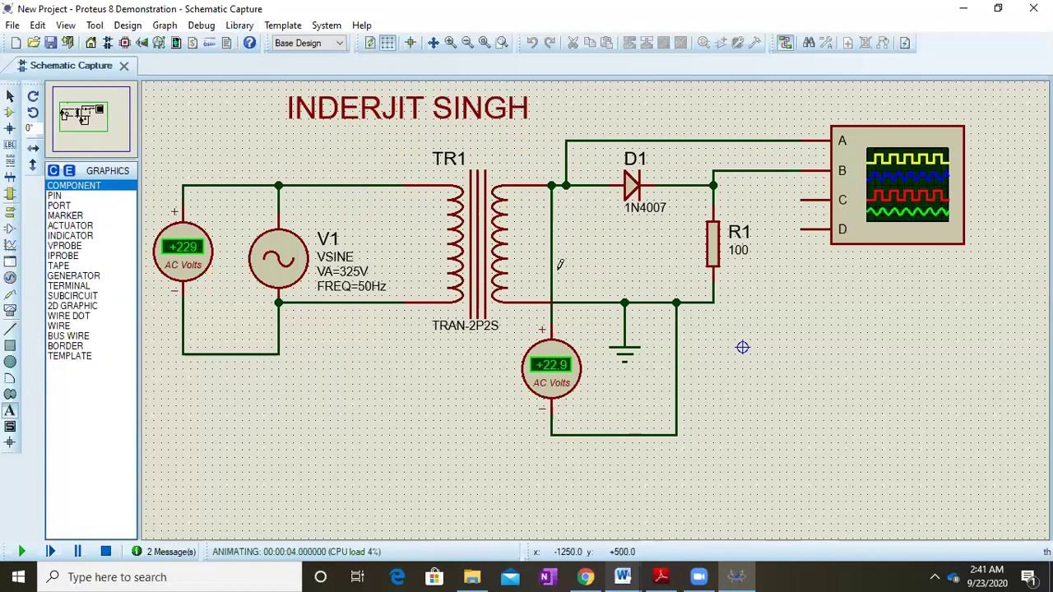
# Open the digital oscilloscope of the running simulation and switch channels C and D to OFF
pyautogui.click(201, 26)
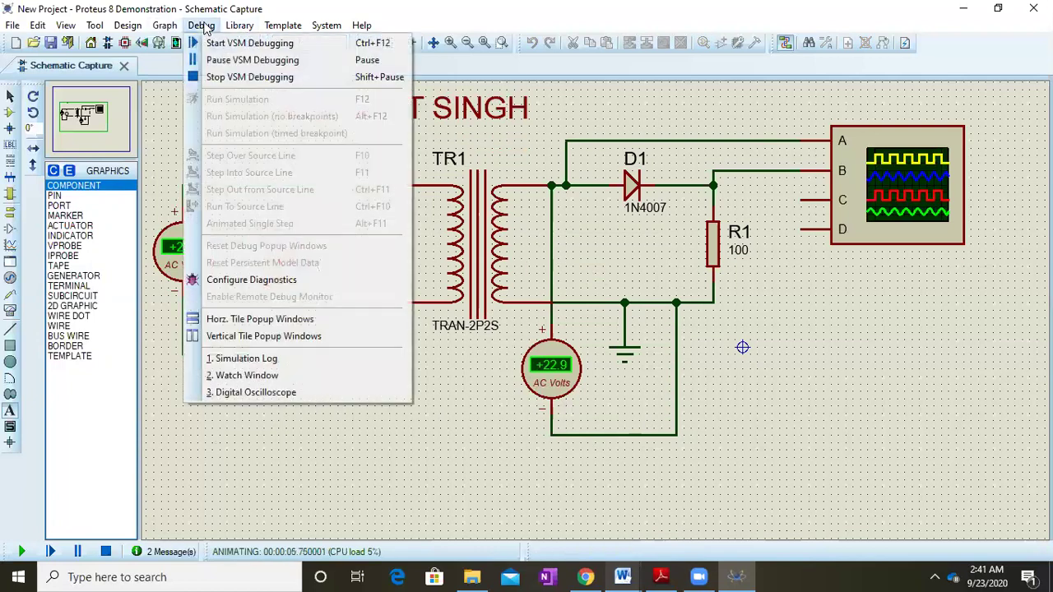
pyautogui.click(250, 394)
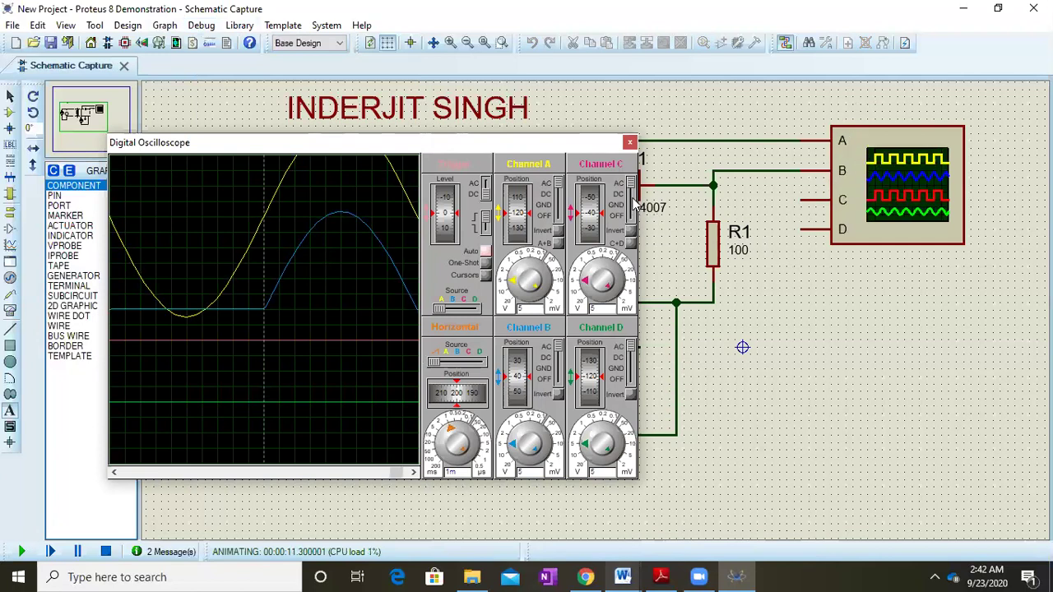
pyautogui.moveTo(631, 190); pyautogui.dragTo(627, 218)
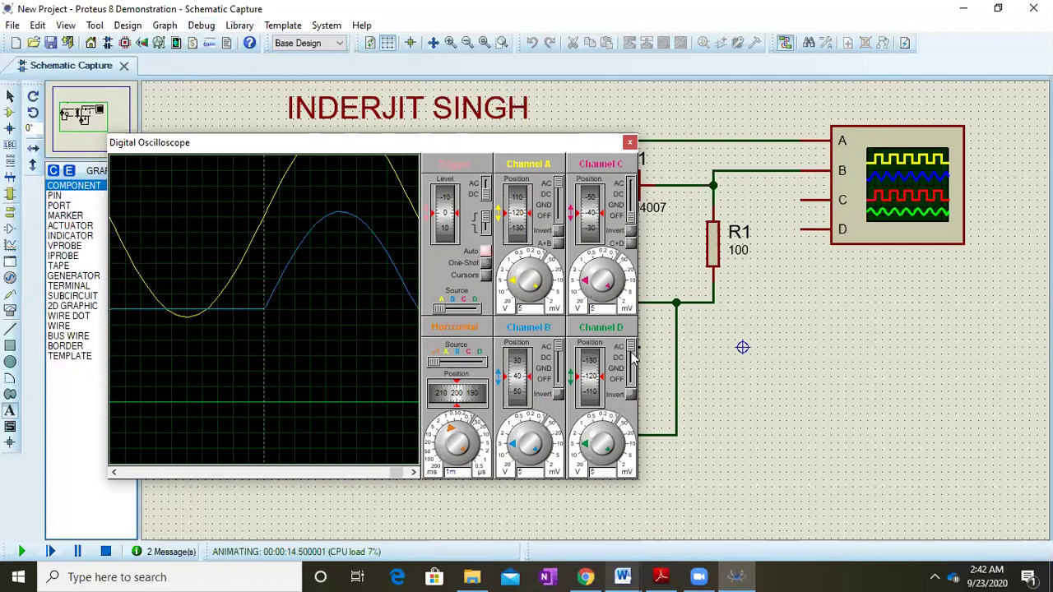
pyautogui.moveTo(631, 350); pyautogui.dragTo(631, 378)
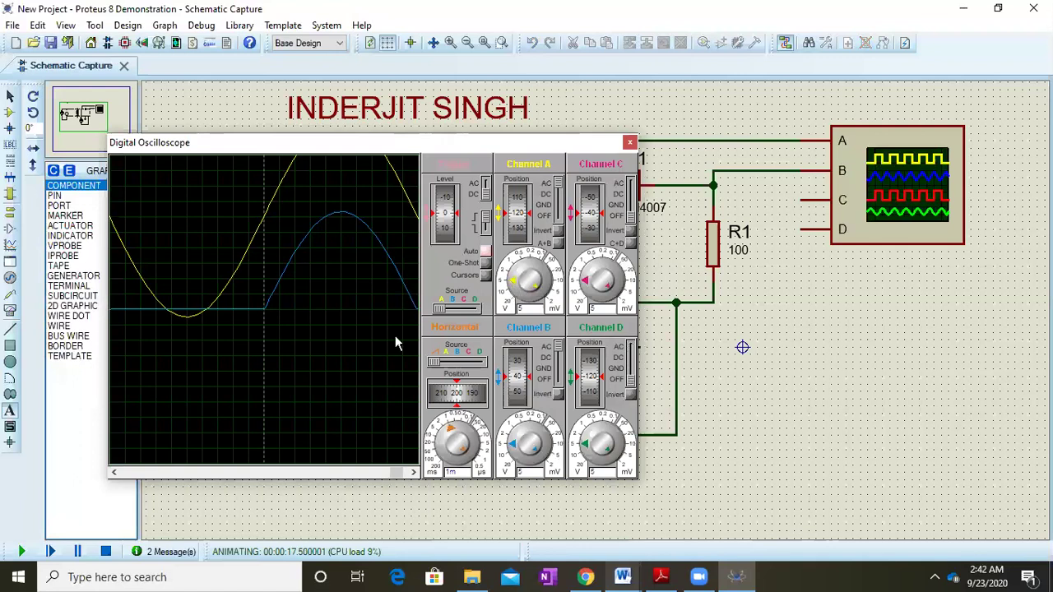
# Set oscilloscope channels A and B to 10 V per division and shift A's trace to position 0 and B's to 70
pyautogui.click(512, 288)
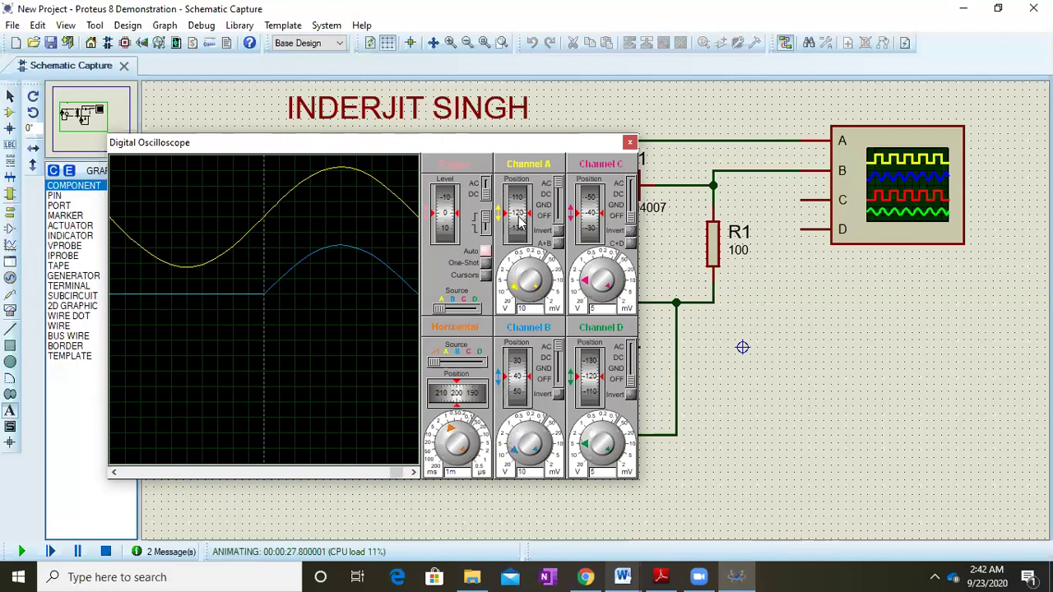
pyautogui.moveTo(519, 220)
pyautogui.mouseDown()
pyautogui.moveTo(520, 201)
pyautogui.moveTo(523, 222)
pyautogui.moveTo(520, 211)
pyautogui.mouseUp()
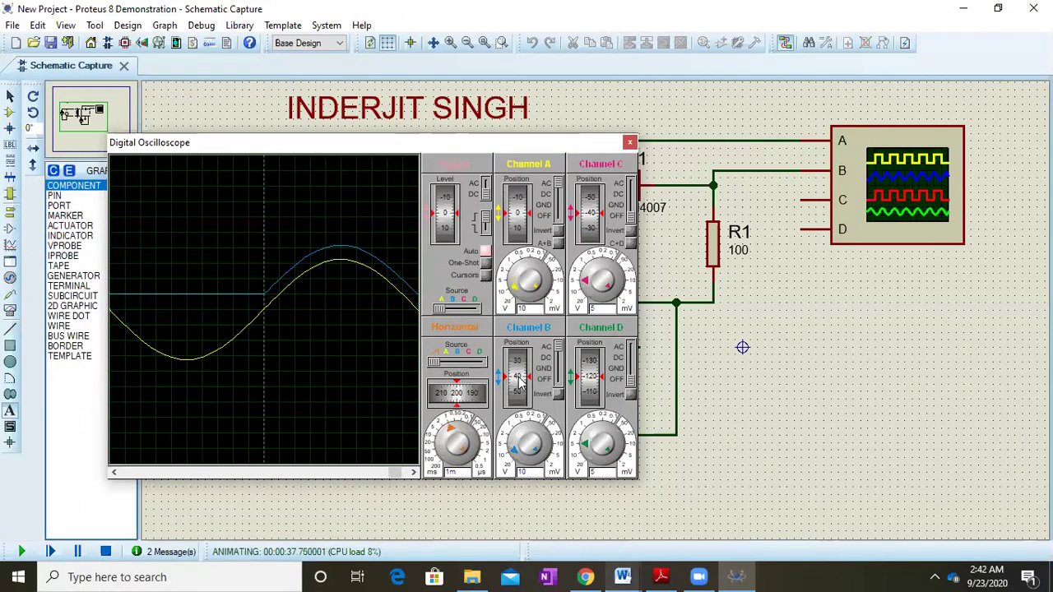
pyautogui.scroll(-2, 518, 382)
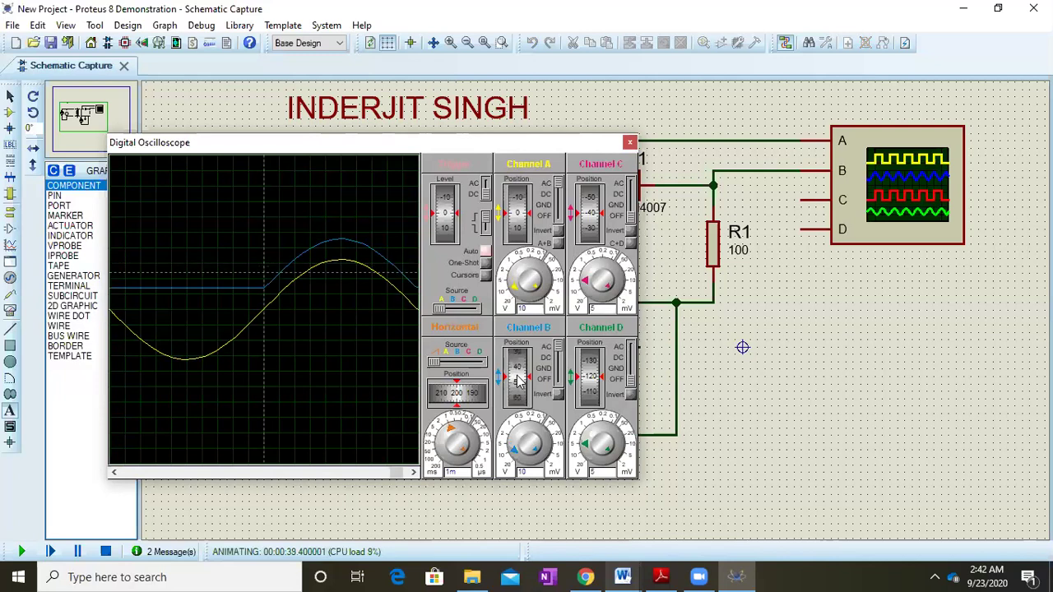
pyautogui.scroll(-4, 518, 383)
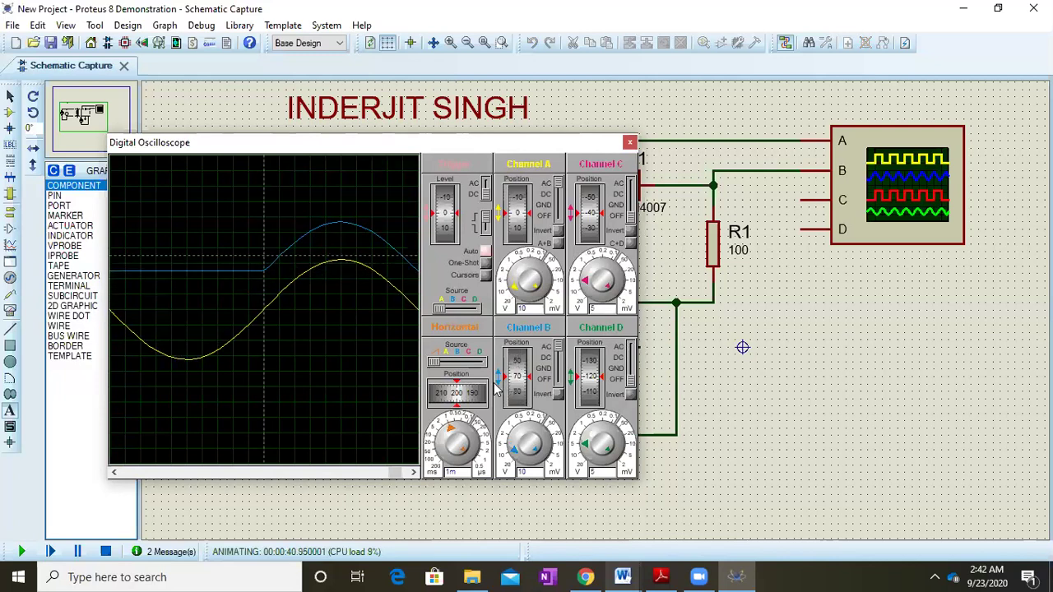
# Set the oscilloscope's horizontal time base to 2 ms per division
pyautogui.scroll(-1, 445, 433)
pyautogui.scroll(-1, 445, 435)
pyautogui.scroll(1, 446, 435)
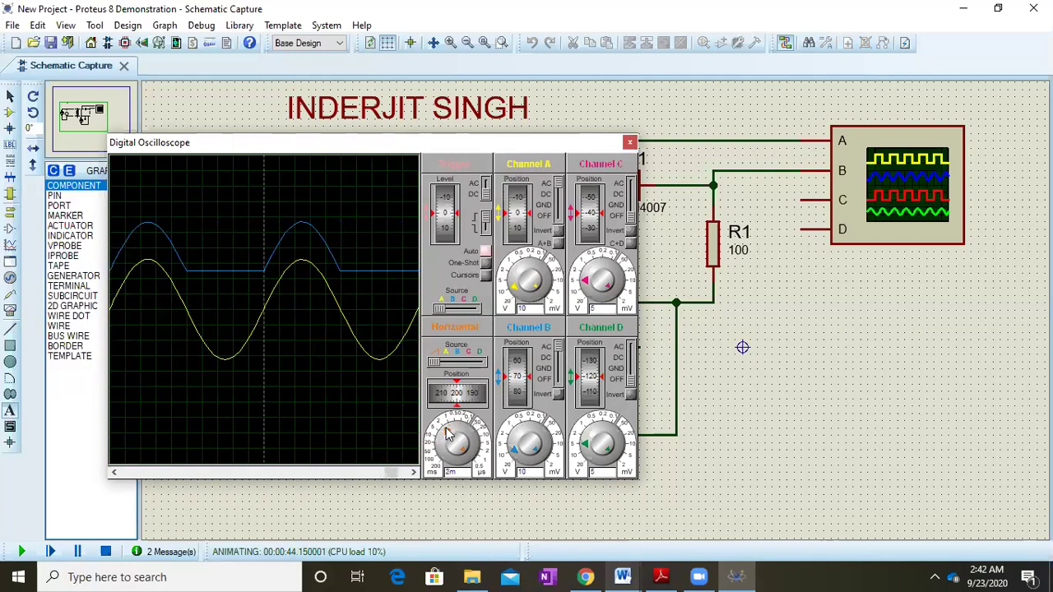
# Arrange the oscilloscope beside the Lab 3 PDF in Adobe Reader to compare the simulated traces with the sketched waveforms
pyautogui.doubleClick(581, 7)
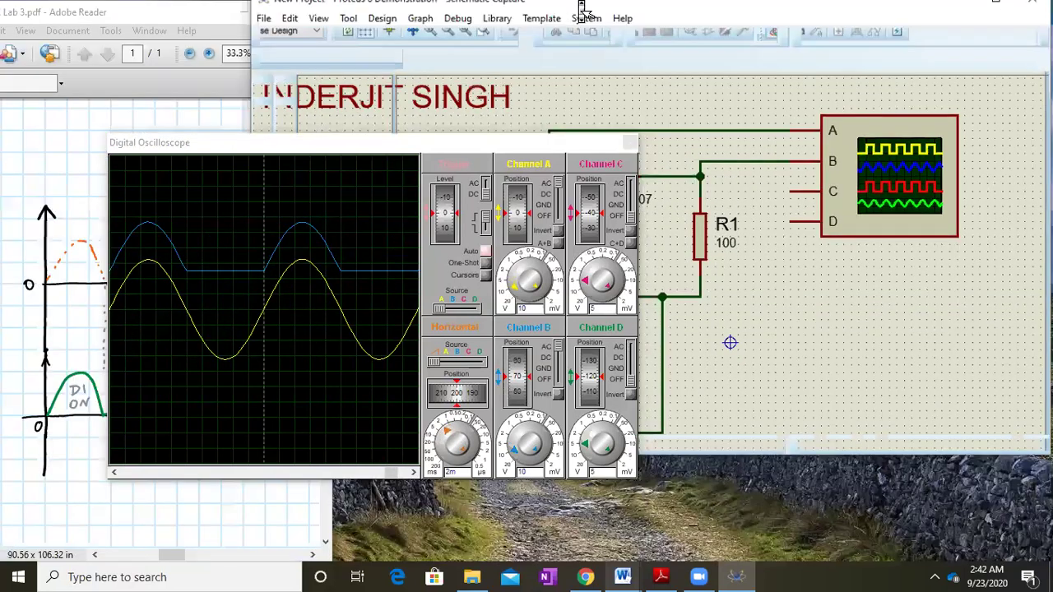
pyautogui.click(395, 145)
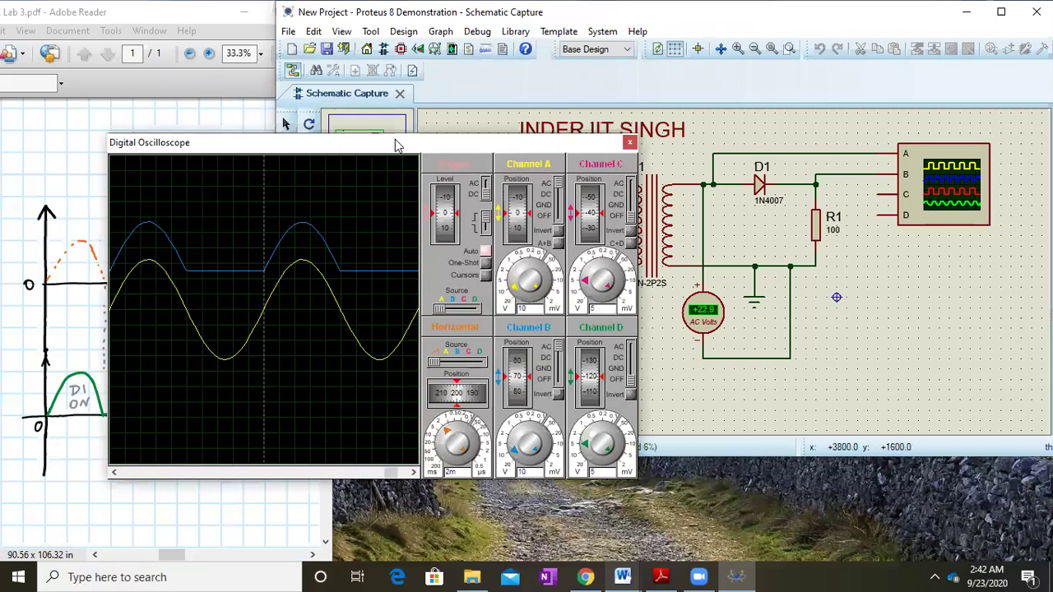
pyautogui.moveTo(395, 145); pyautogui.dragTo(725, 124)
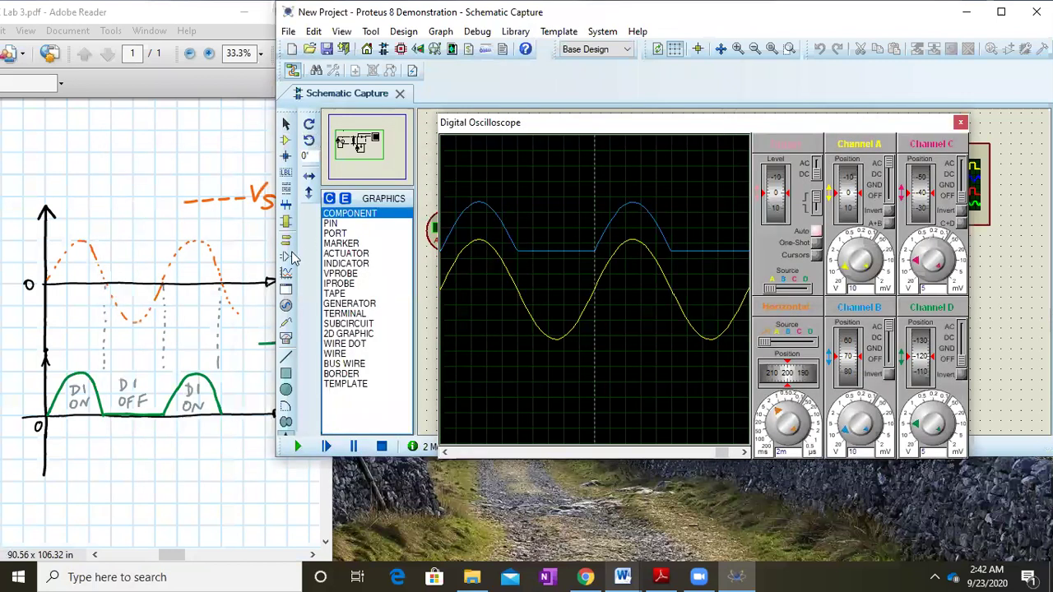
pyautogui.click(178, 220)
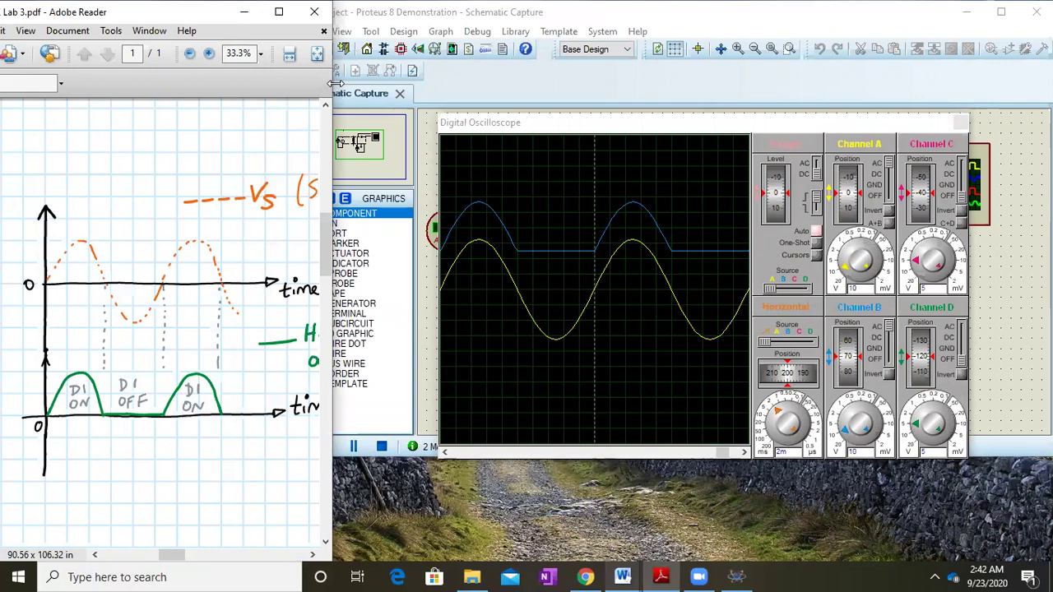
pyautogui.moveTo(333, 84); pyautogui.dragTo(403, 83)
pyautogui.scroll(-1, 144, 324)
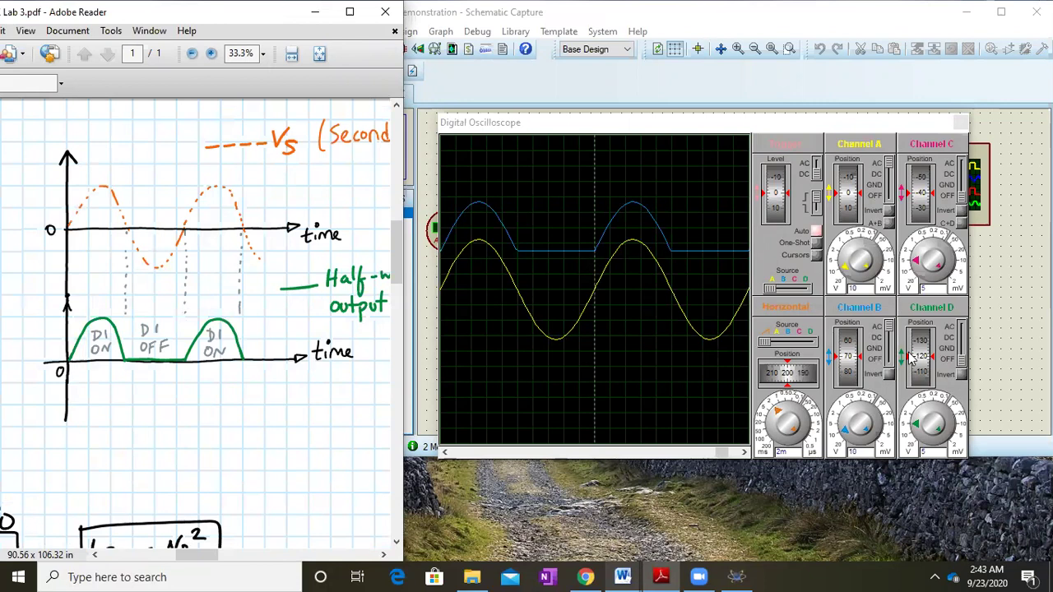
# Place channel A's trace at position 100 with channel B's below it as in the lab sketch, and show the oscilloscope over the maximized schematic
pyautogui.moveTo(852, 167)
pyautogui.mouseDown()
pyautogui.moveTo(856, 212)
pyautogui.moveTo(848, 181)
pyautogui.mouseUp()
pyautogui.moveTo(851, 346); pyautogui.dragTo(848, 388)
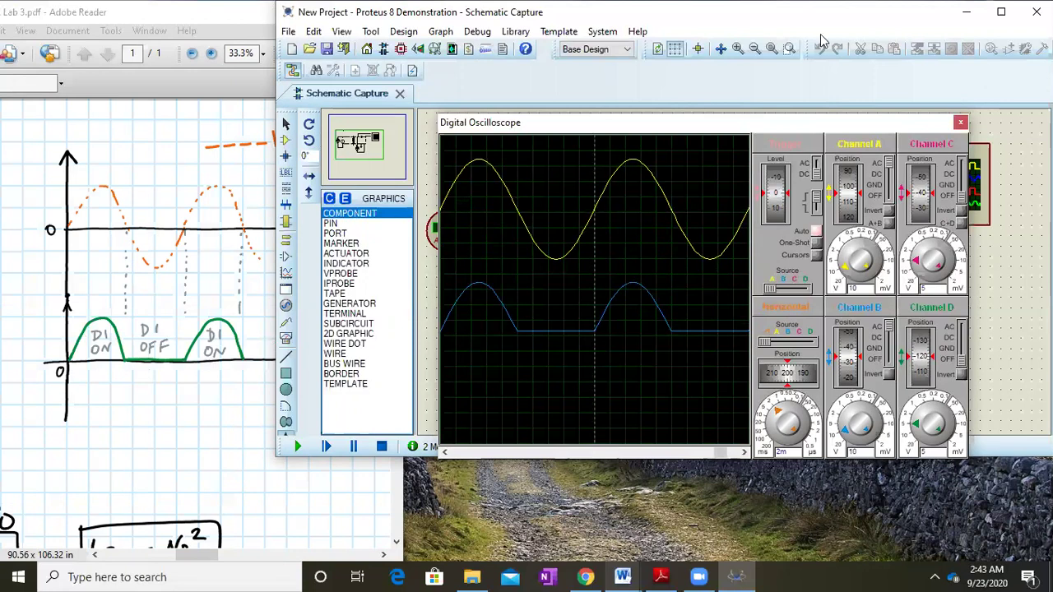
pyautogui.click(1001, 11)
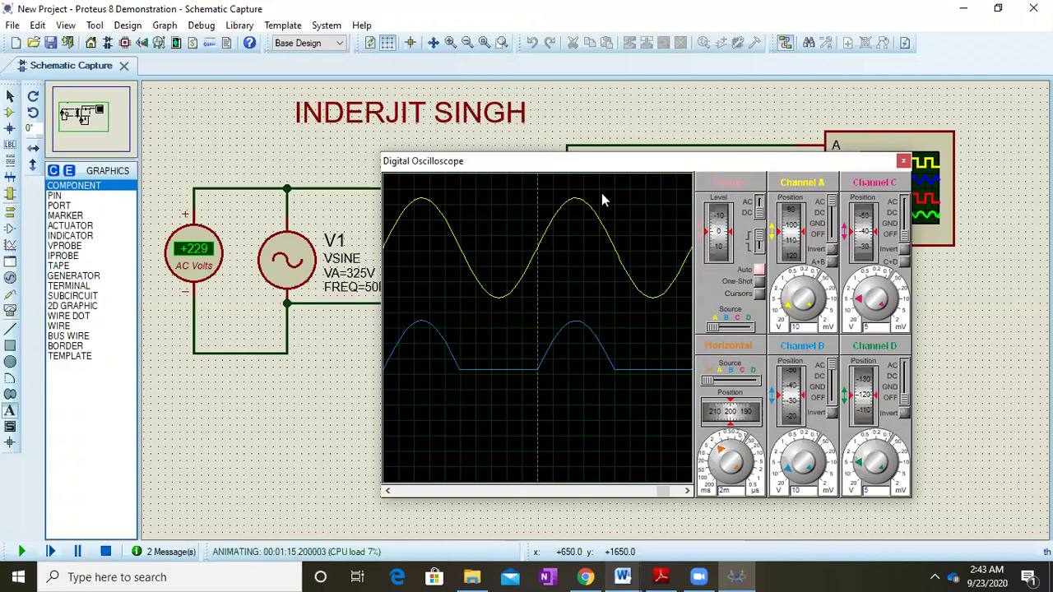
pyautogui.moveTo(654, 168); pyautogui.dragTo(421, 162)
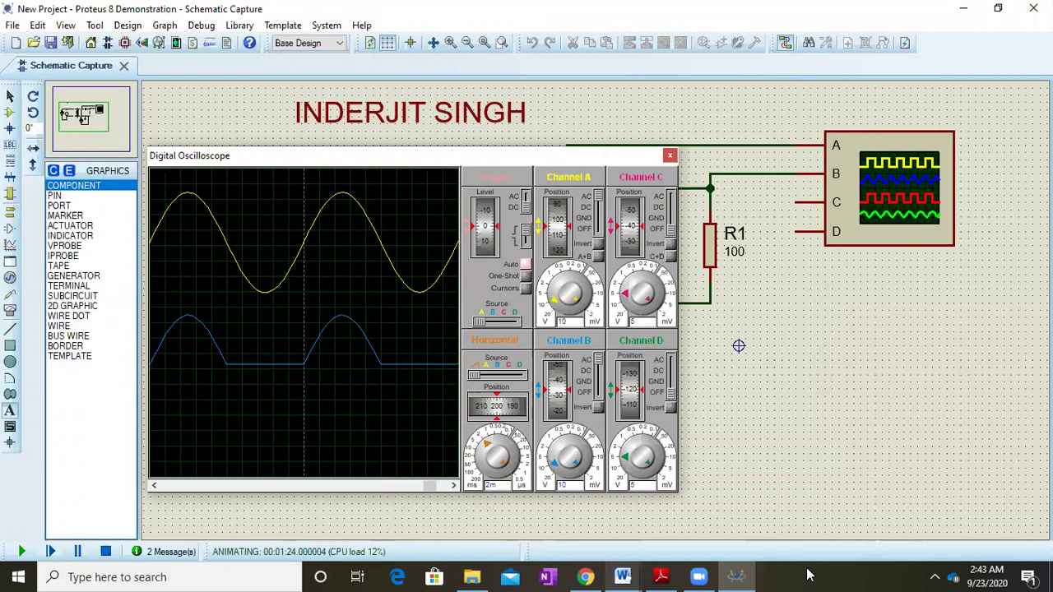
# Paste the screenshot of the oscilloscope waveforms below the schematic in Word document Doc2 and start a new line after it
pyautogui.moveTo(623, 576)
pyautogui.click(650, 545)
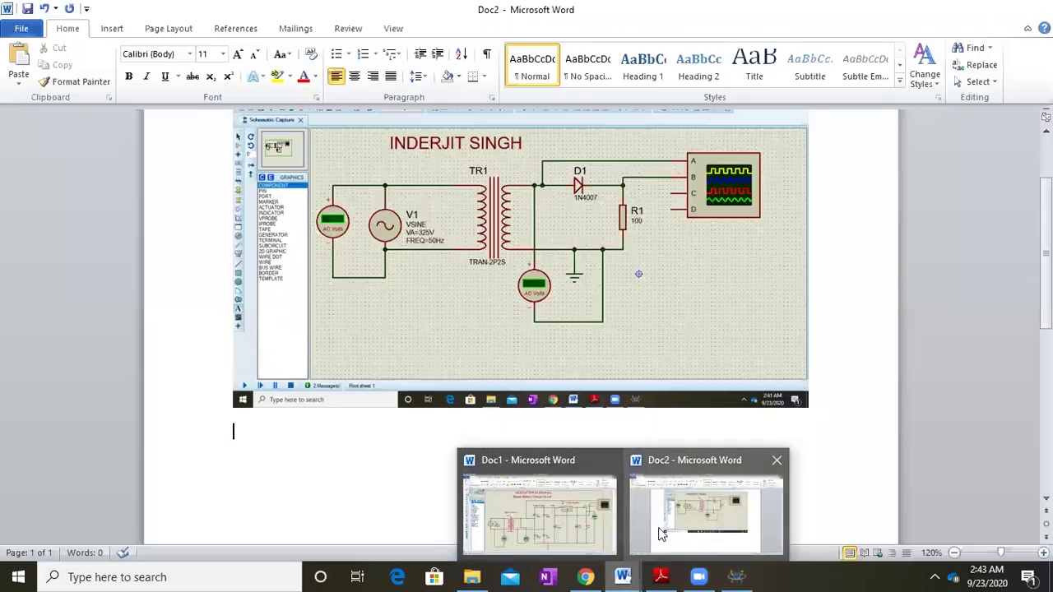
pyautogui.hotkey('ctrl', 'v')
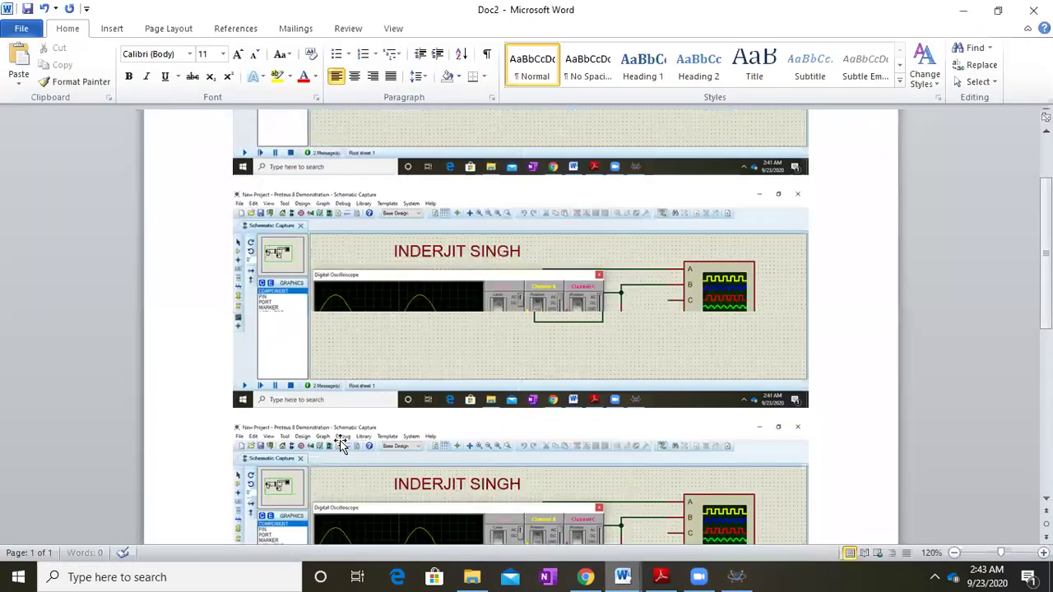
pyautogui.scroll(1, 599, 404)
pyautogui.scroll(-4, 601, 409)
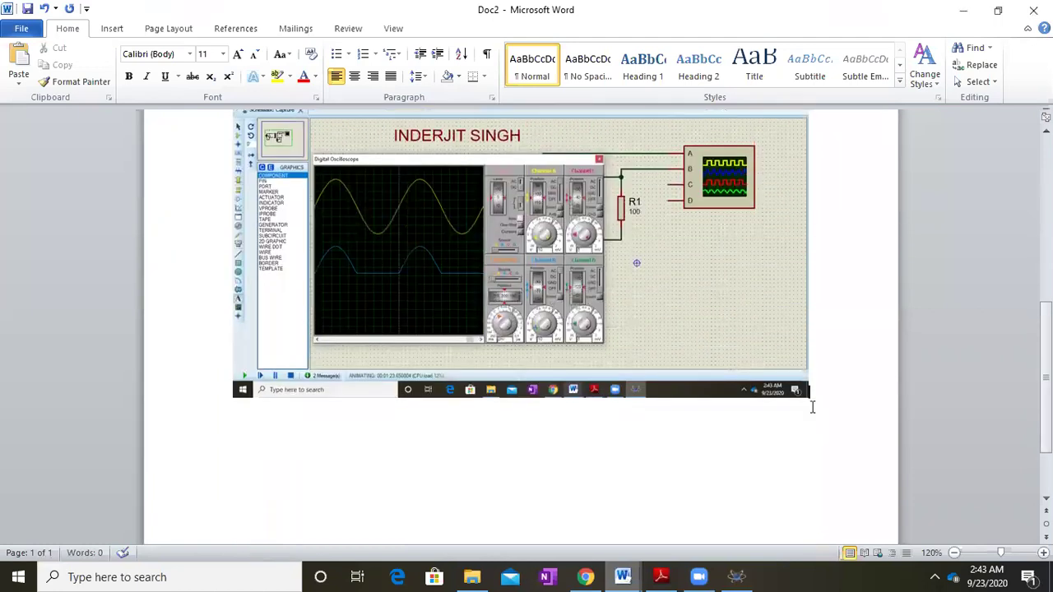
pyautogui.press('Return')
pyautogui.write('vOU')
pyautogui.press('BackSpace')
pyautogui.press('BackSpace')
pyautogui.press('BackSpace')
# Consult the oscilloscope in Proteus, enter "Vsec =" below the pasted waveforms in Word document Doc2, and return to Proteus
pyautogui.click(963, 9)
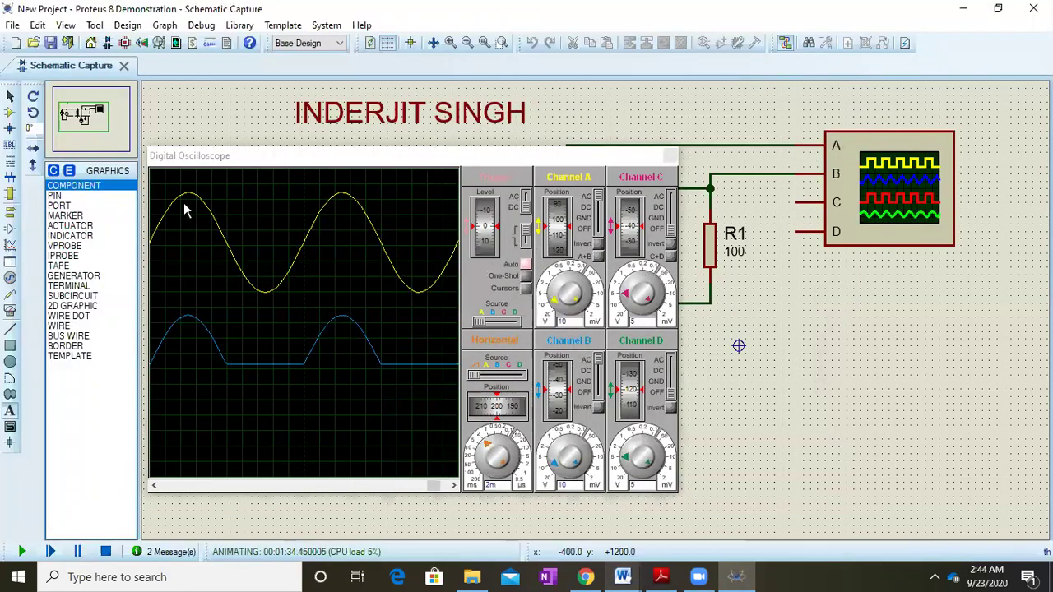
pyautogui.moveTo(625, 575)
pyautogui.click(670, 535)
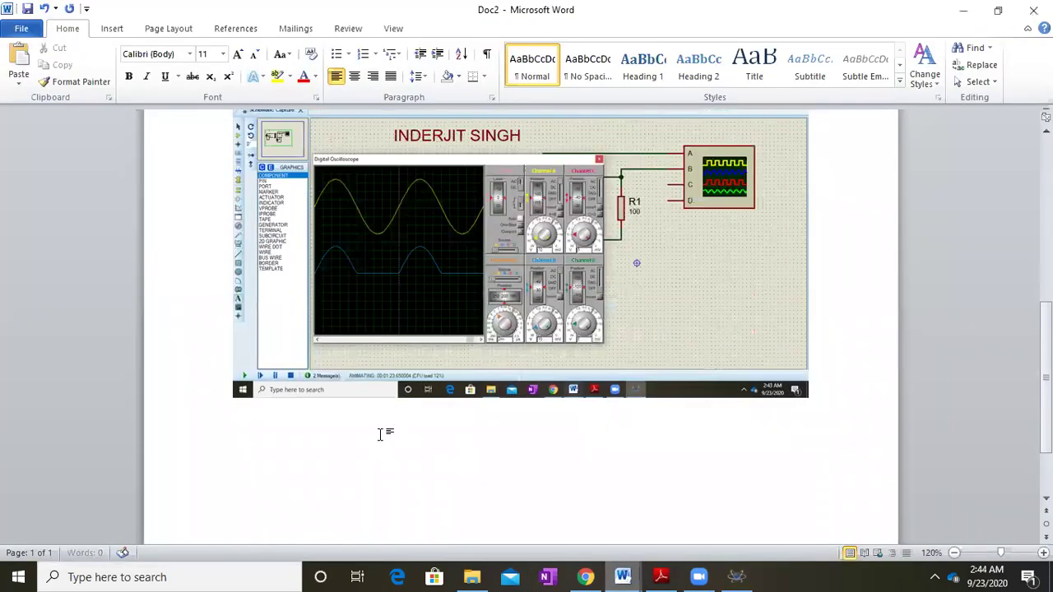
pyautogui.write('vS')
pyautogui.press('BackSpace')
pyautogui.press('BackSpace')
pyautogui.press('BackSpace')
pyautogui.write('Vsec =')
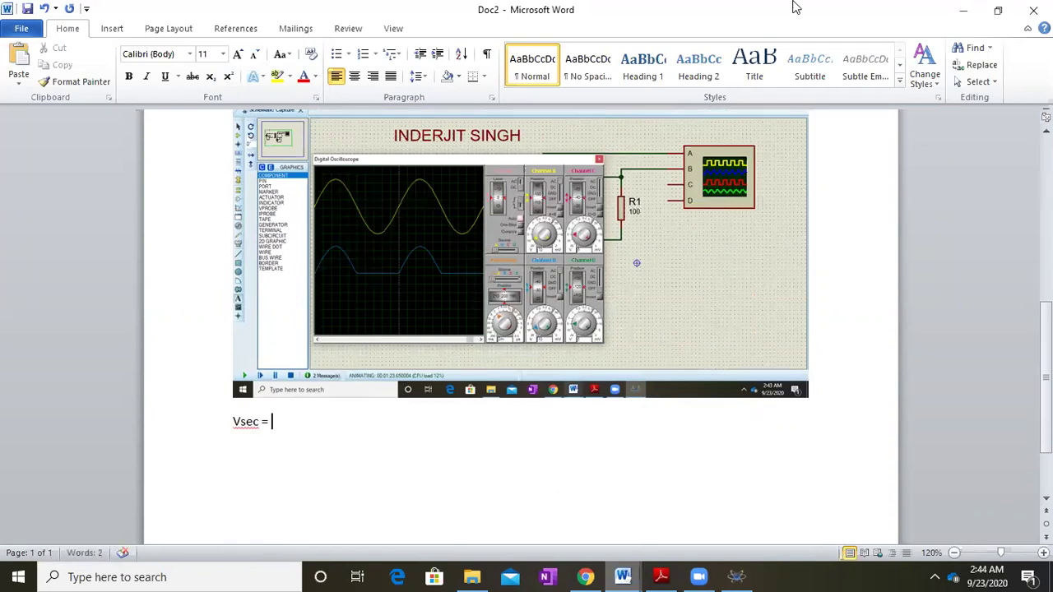
pyautogui.click(968, 7)
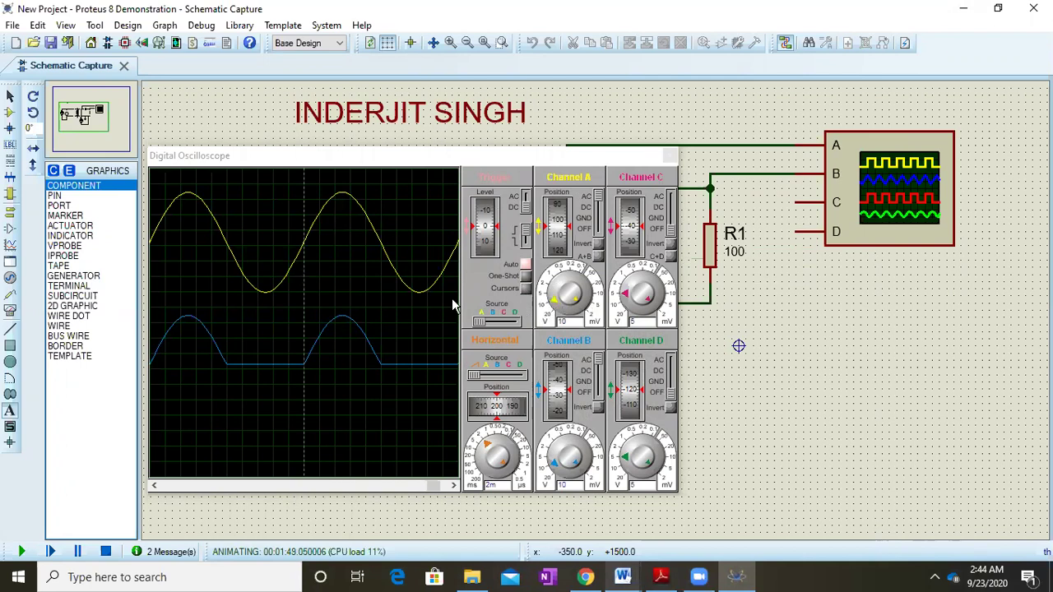
# Try vertical scales of 25 V and 12.5 V per division for oscilloscope channel A
pyautogui.click(562, 304)
pyautogui.moveTo(560, 300)
pyautogui.mouseDown()
pyautogui.moveTo(579, 309)
pyautogui.moveTo(555, 308)
pyautogui.moveTo(567, 312)
pyautogui.moveTo(544, 284)
pyautogui.moveTo(551, 304)
pyautogui.mouseUp()
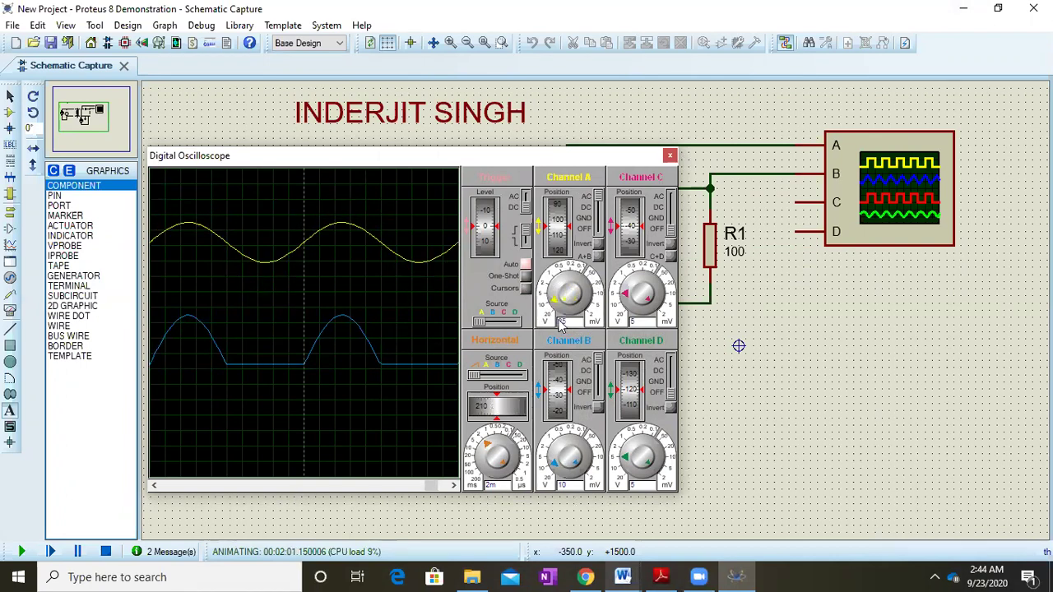
pyautogui.moveTo(557, 320); pyautogui.dragTo(576, 317)
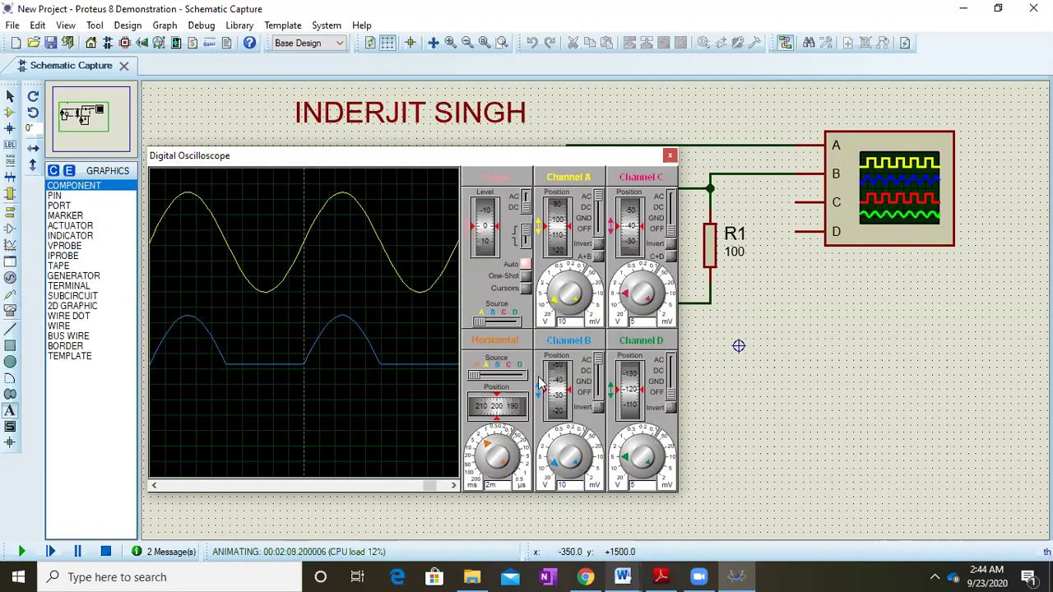
pyautogui.moveTo(698, 577)
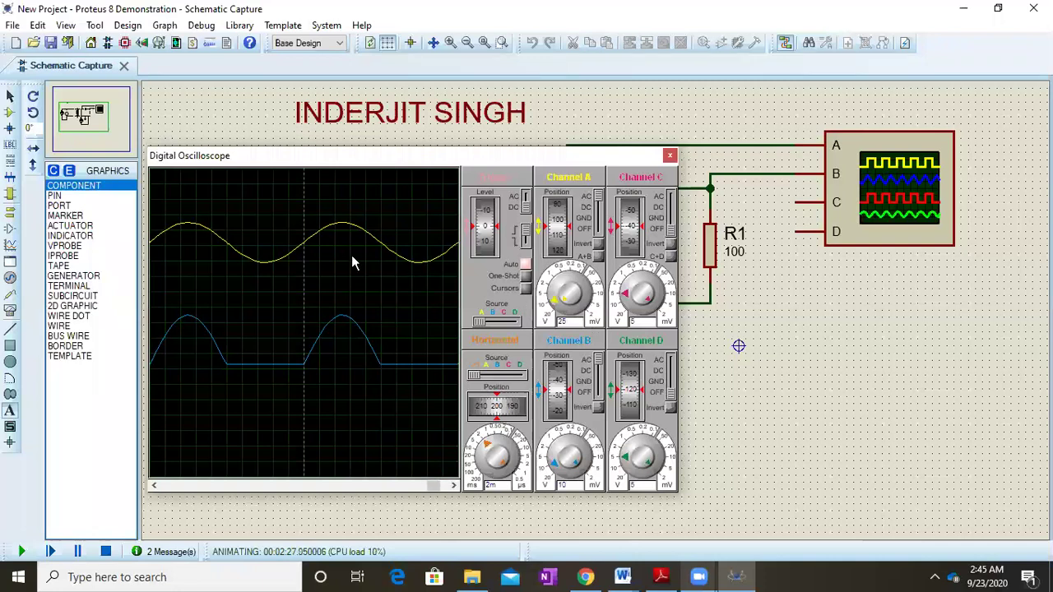
pyautogui.click(552, 298)
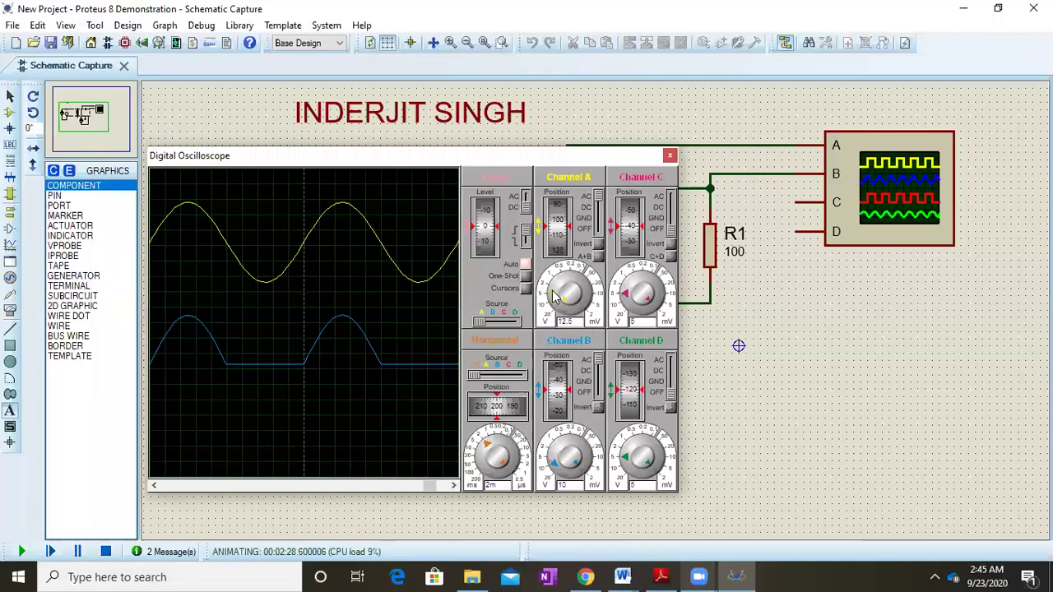
# Shift channel A's trace down to position 90 and move the oscilloscope aside temporarily to check its connections around the diode
pyautogui.moveTo(556, 222); pyautogui.dragTo(558, 234)
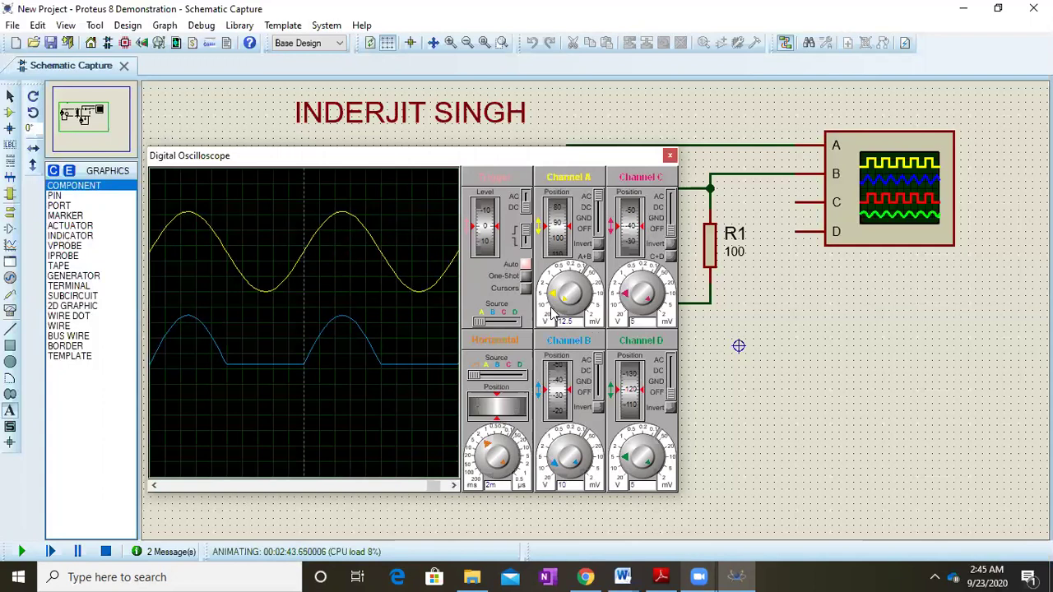
pyautogui.moveTo(538, 150); pyautogui.dragTo(564, 155)
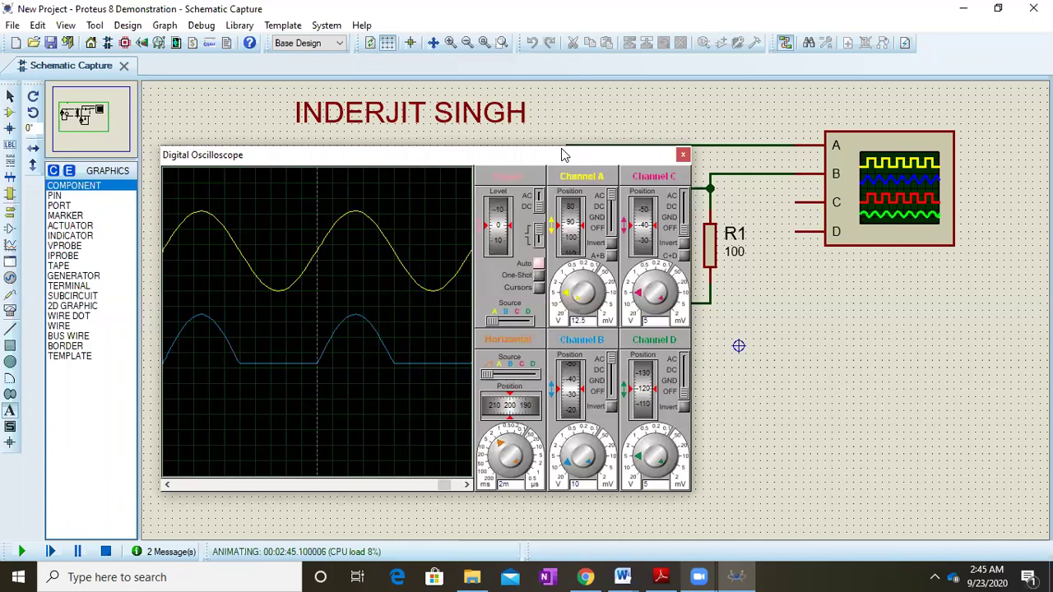
pyautogui.moveTo(564, 155); pyautogui.dragTo(378, 194)
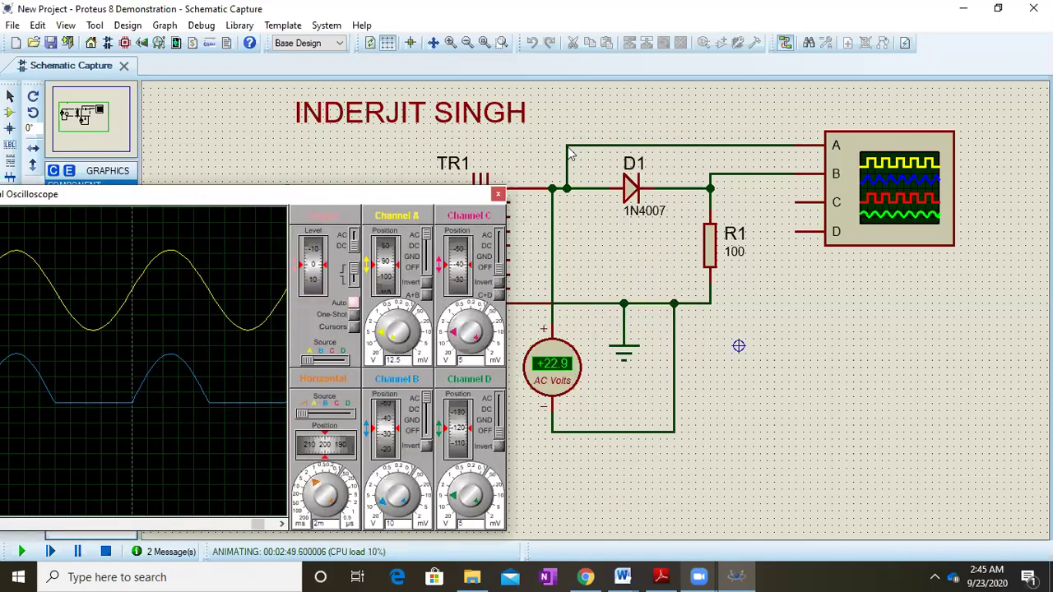
pyautogui.moveTo(339, 195); pyautogui.dragTo(423, 134)
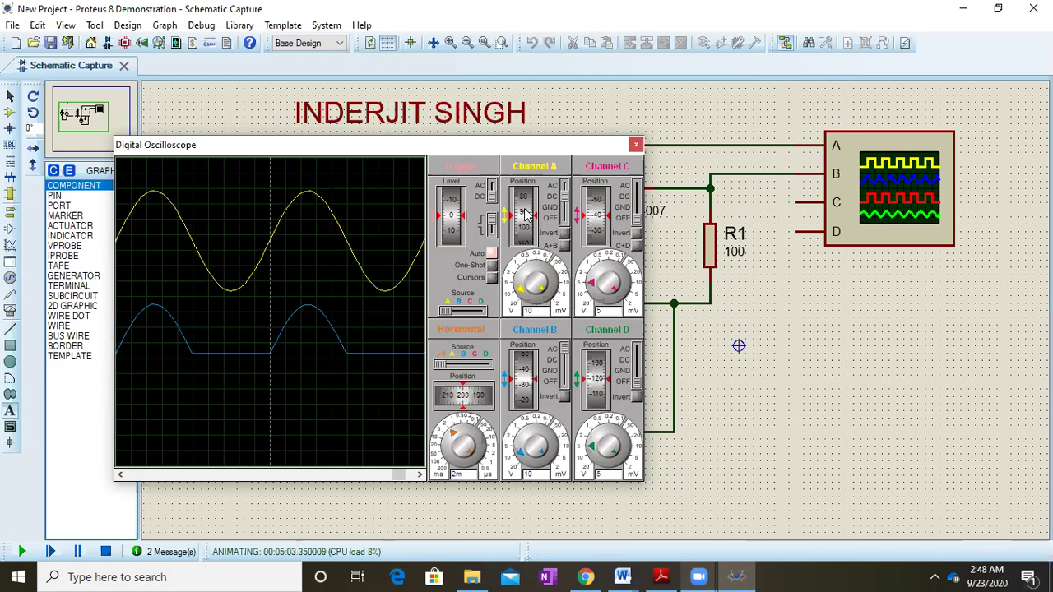
# Lower channel A's trace slightly and move the oscilloscope aside temporarily to check the transformer's primary and secondary voltmeters
pyautogui.scroll(-2, 526, 213)
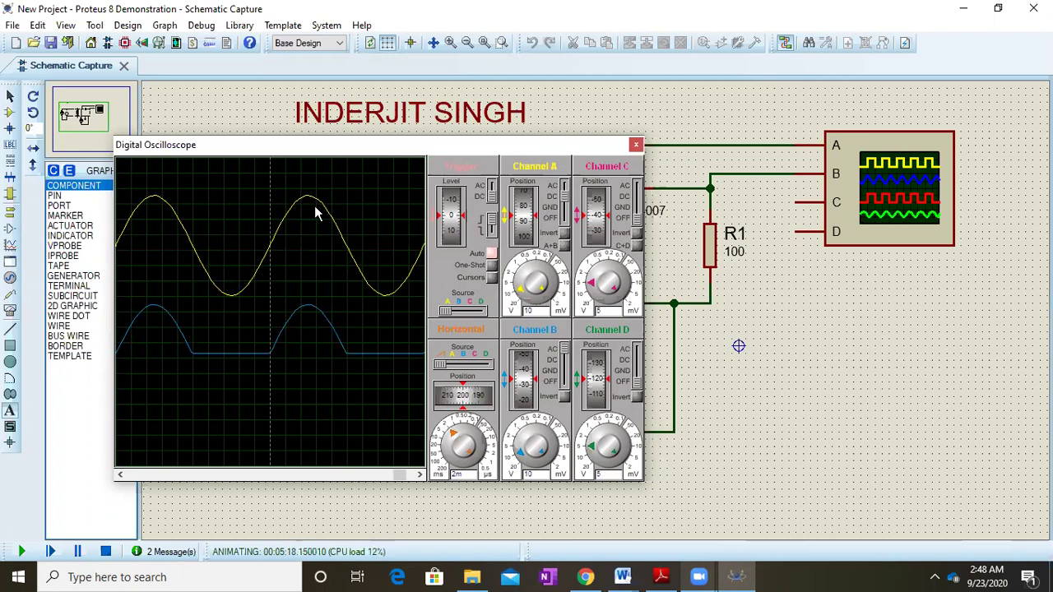
pyautogui.moveTo(434, 145); pyautogui.dragTo(1005, 151)
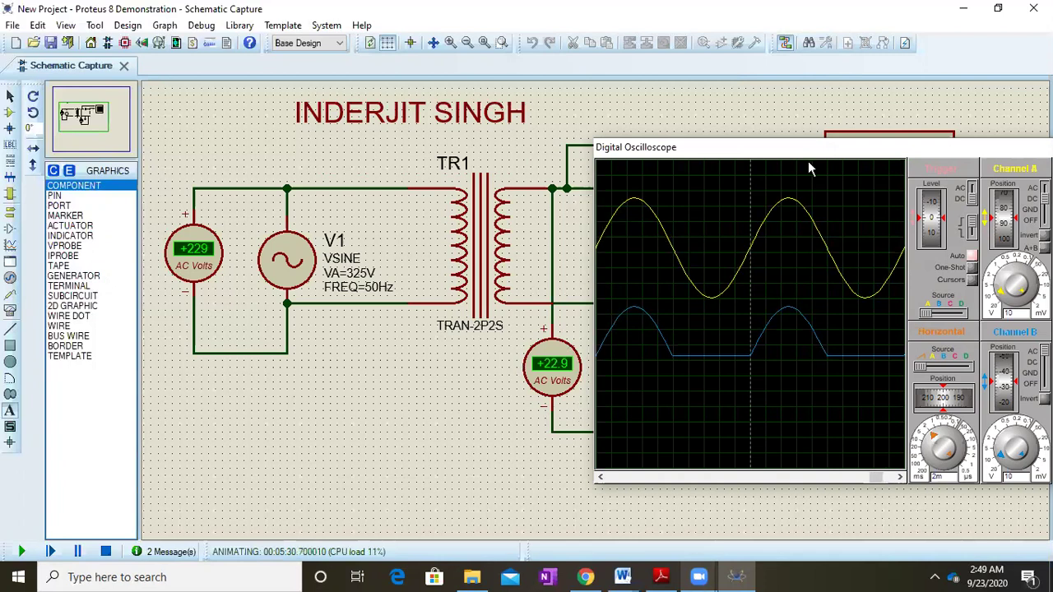
pyautogui.moveTo(856, 151); pyautogui.dragTo(293, 171)
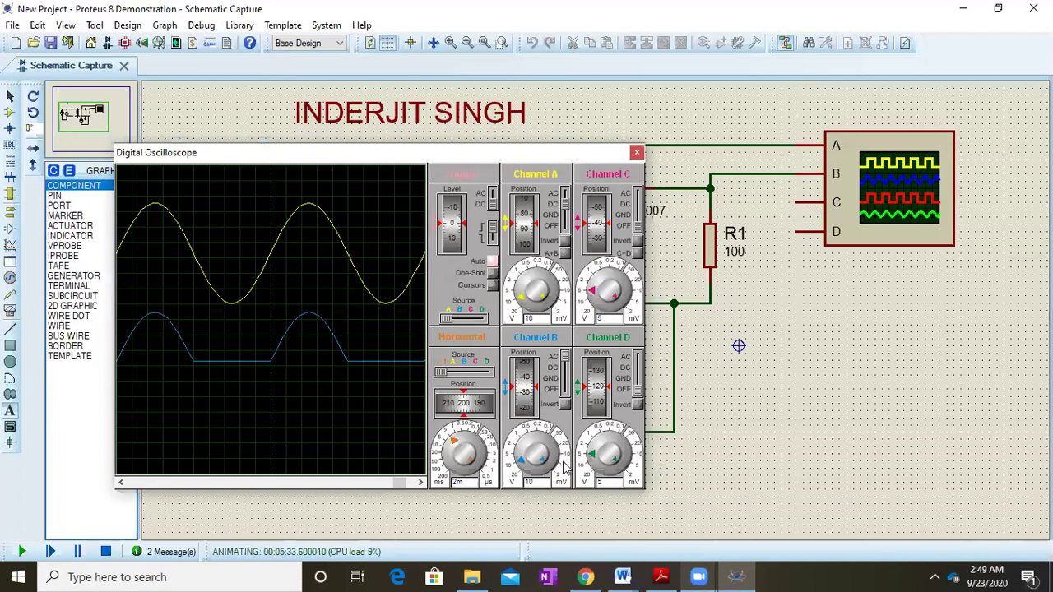
# In Word document Doc2, complete the line as "Vsec = ____ V", start a new line "Vout (HWR) =", and return to Proteus
pyautogui.moveTo(623, 576)
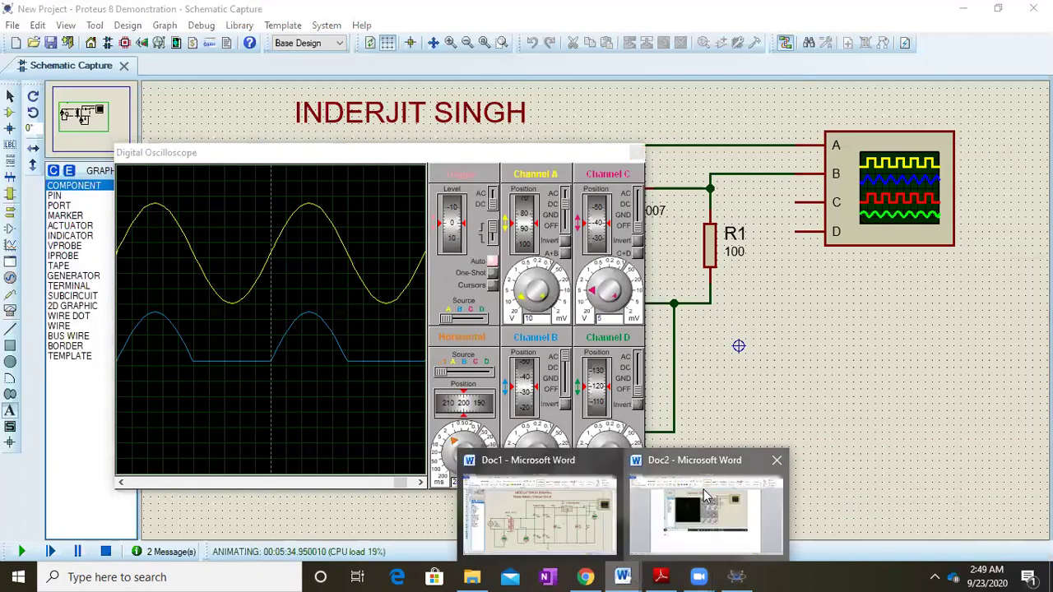
pyautogui.click(716, 529)
pyautogui.write('__')
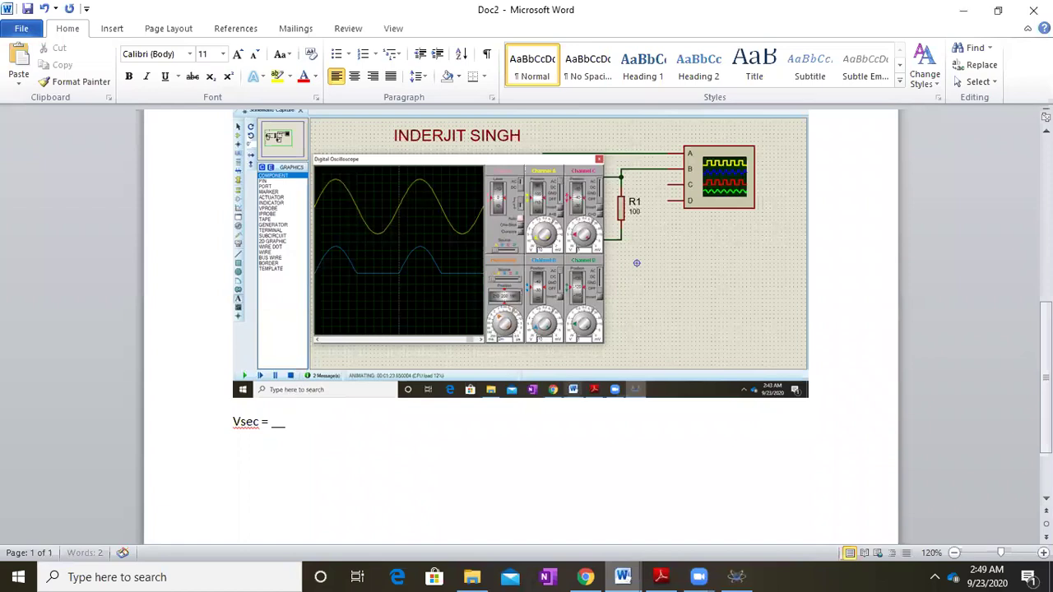
pyautogui.write(' V')
pyautogui.press('Return')
pyautogui.write('Vout (HWR) =')
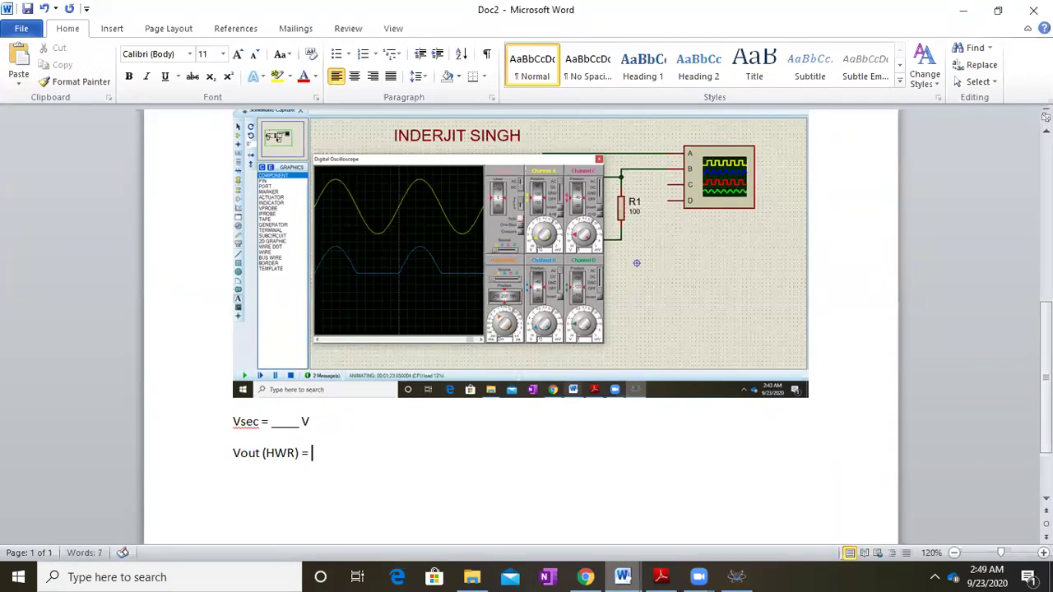
pyautogui.click(964, 9)
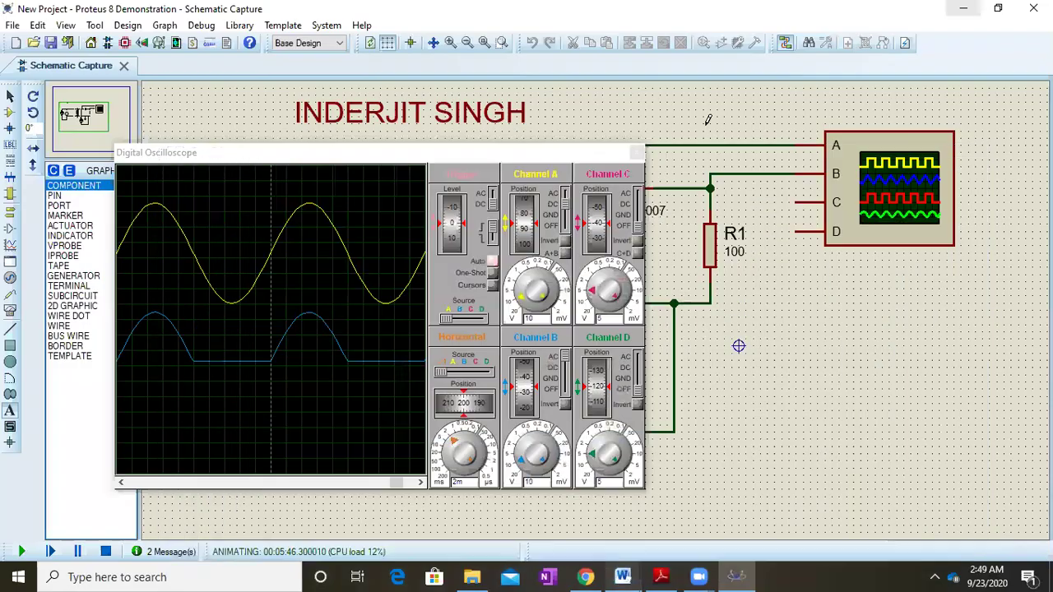
# Shift oscilloscope channel B to position -40 with DC coupling, and move the oscilloscope aside to uncover the transformer's primary circuit
pyautogui.moveTo(371, 157); pyautogui.dragTo(429, 169)
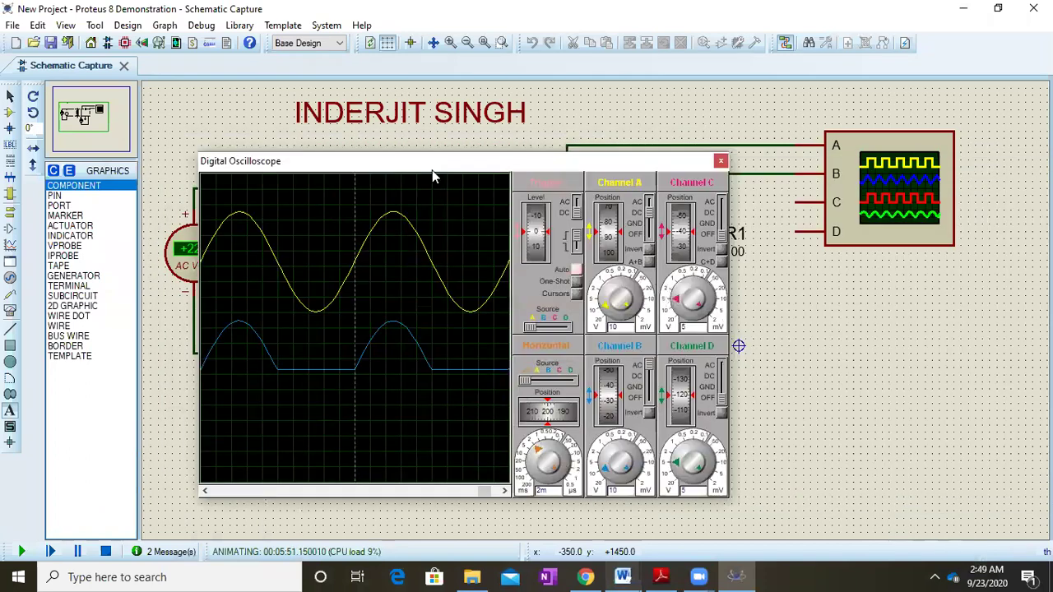
pyautogui.moveTo(609, 397); pyautogui.dragTo(609, 400)
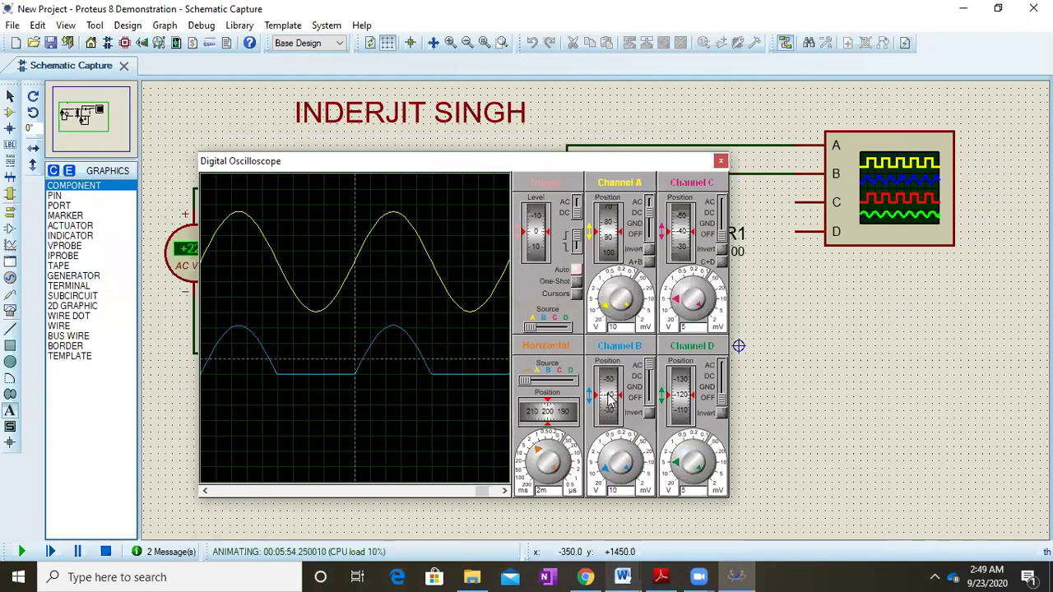
pyautogui.click(650, 377)
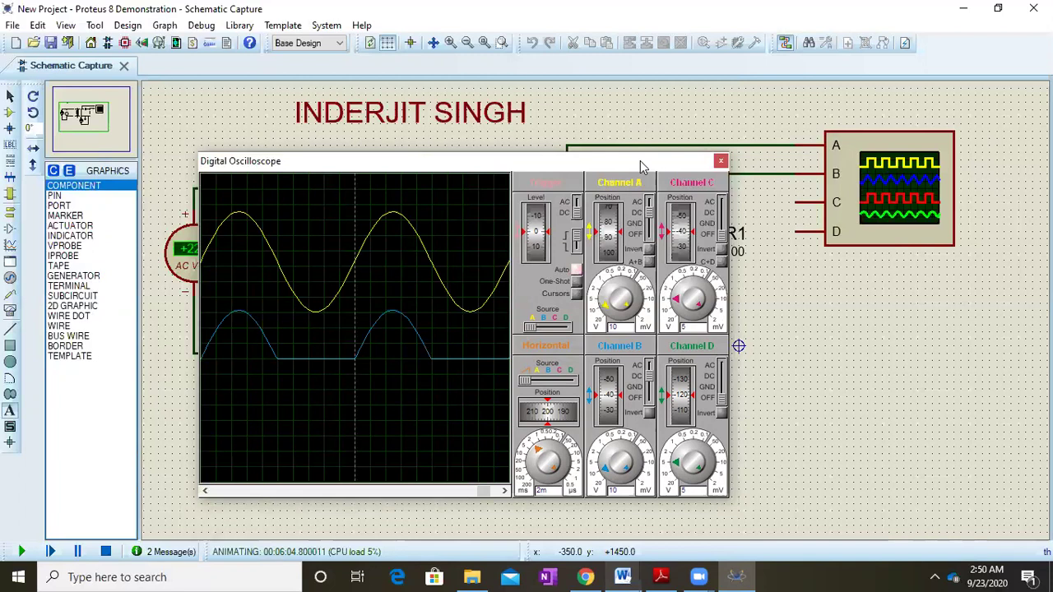
pyautogui.moveTo(640, 161); pyautogui.dragTo(628, 160)
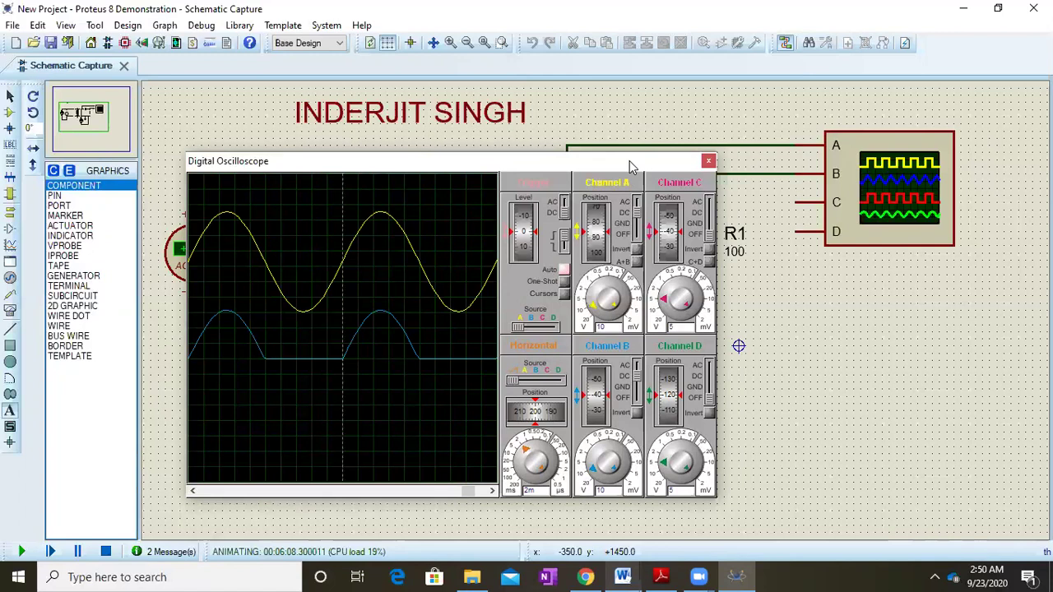
pyautogui.moveTo(629, 160); pyautogui.dragTo(960, 158)
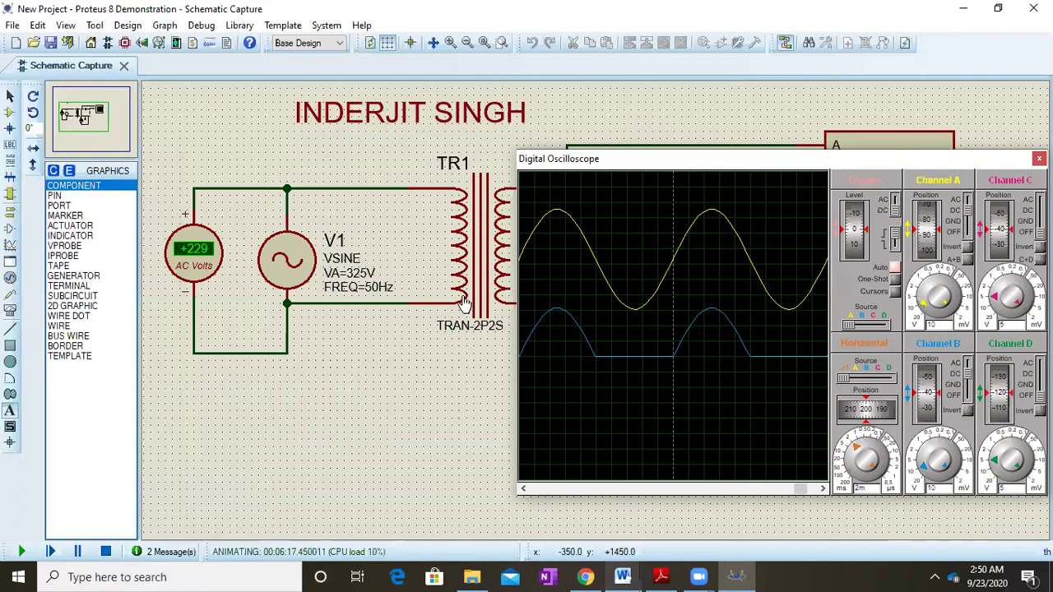
# In Word document Doc2, add the blank "____ V p-p" after "Vout (HWR) =", append "p-p" to the Vsec line, and return to Proteus
pyautogui.click(634, 576)
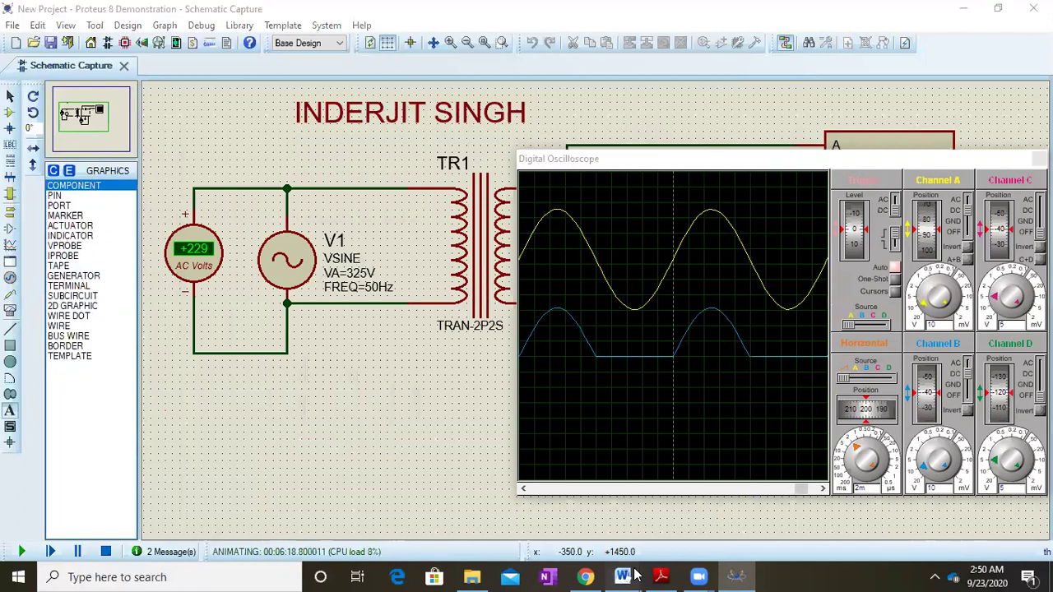
pyautogui.click(668, 518)
pyautogui.click(343, 457)
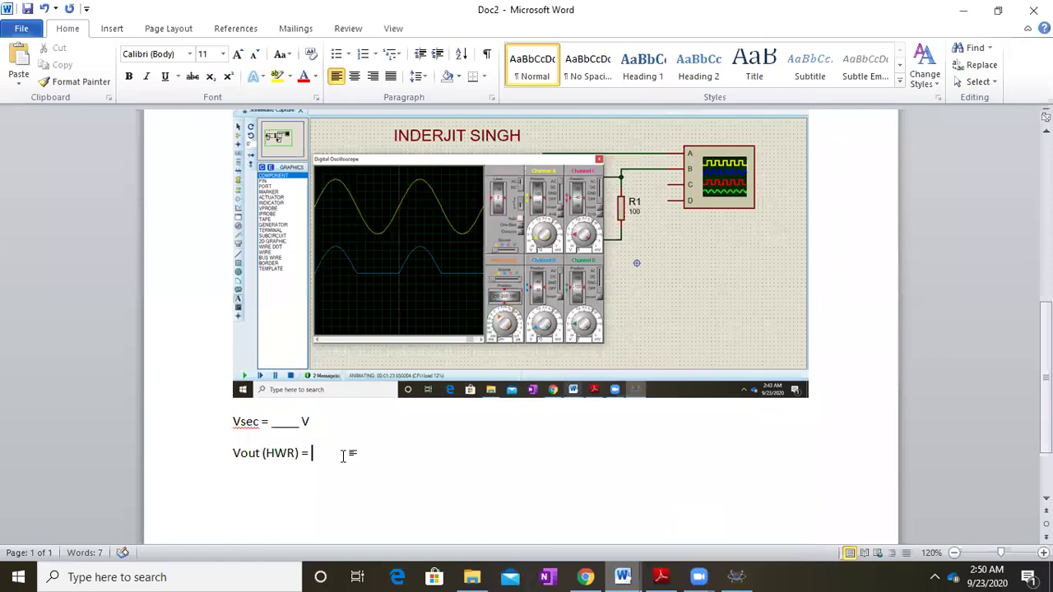
pyautogui.write('____ V p-p')
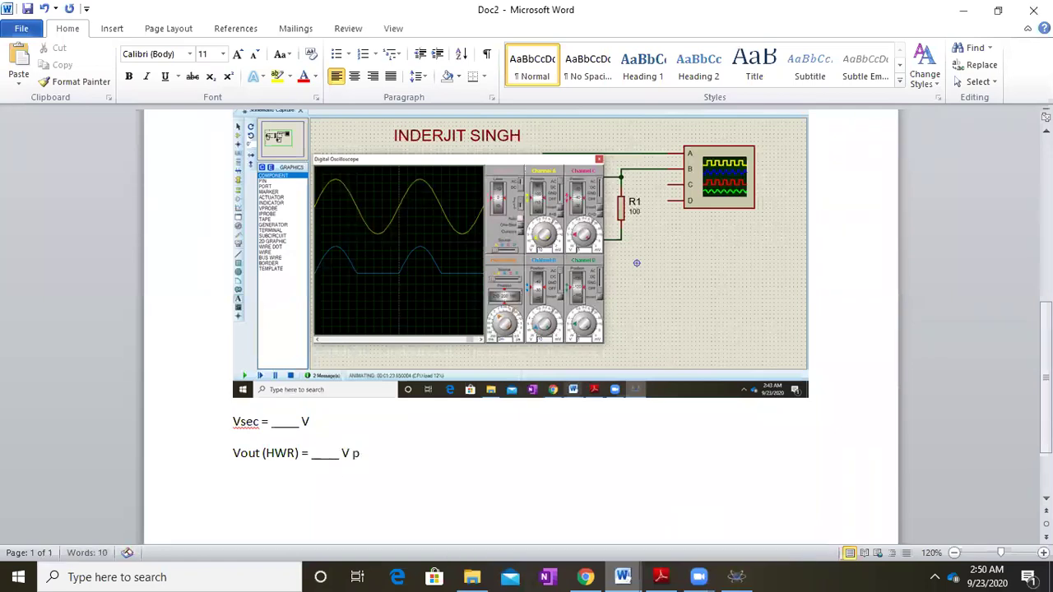
pyautogui.click(322, 422)
pyautogui.write('p-p')
pyautogui.click(963, 12)
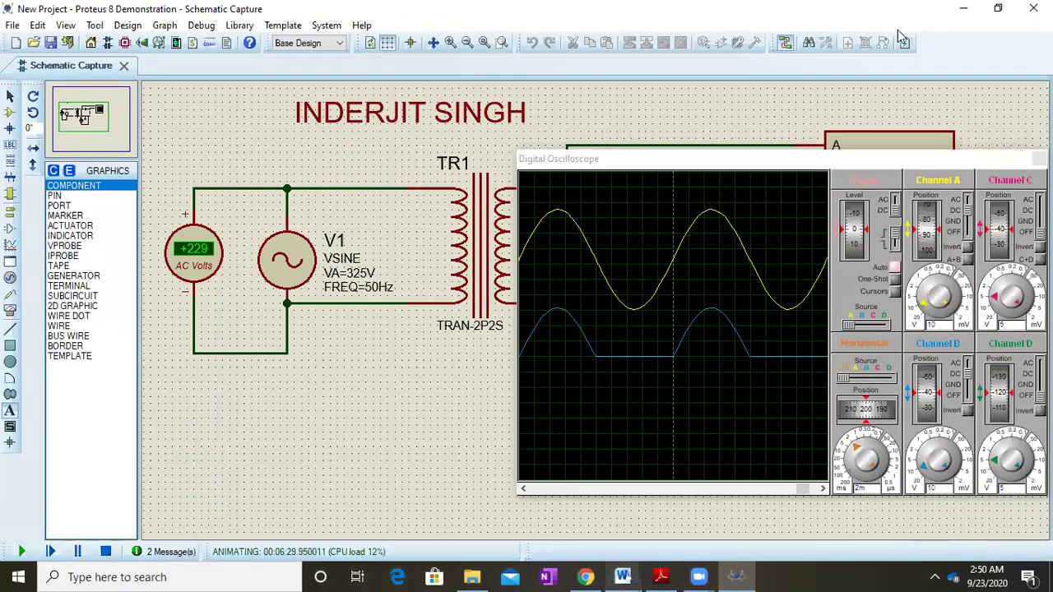
# Compare the oscilloscope traces with the half-wave sketches in the Lab 3 PDF beside a reduced Proteus window, and close the oscilloscope
pyautogui.click(884, 157)
pyautogui.moveTo(882, 150); pyautogui.dragTo(838, 154)
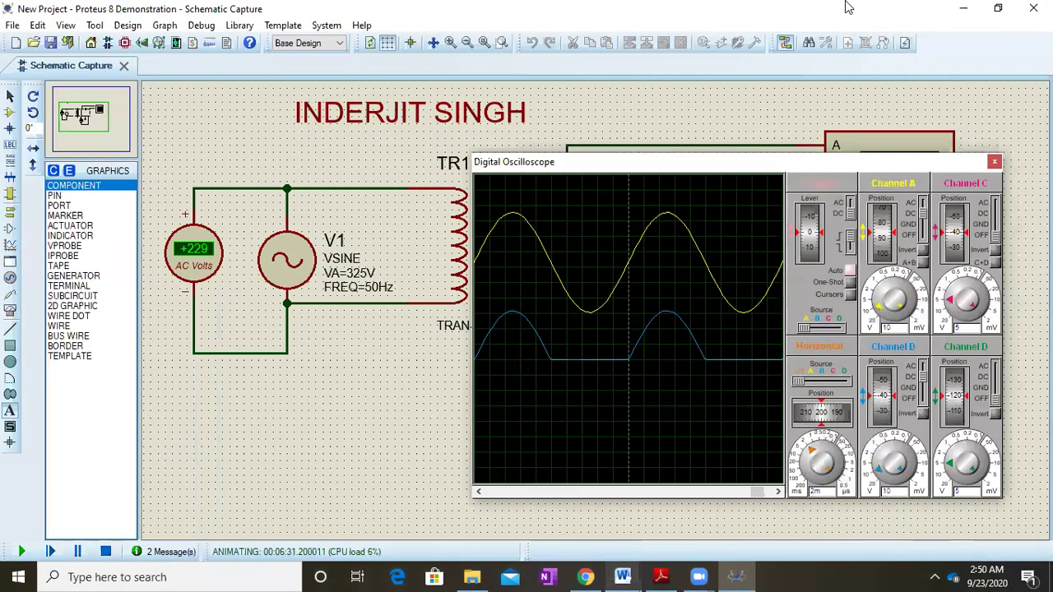
pyautogui.doubleClick(848, 6)
pyautogui.click(183, 312)
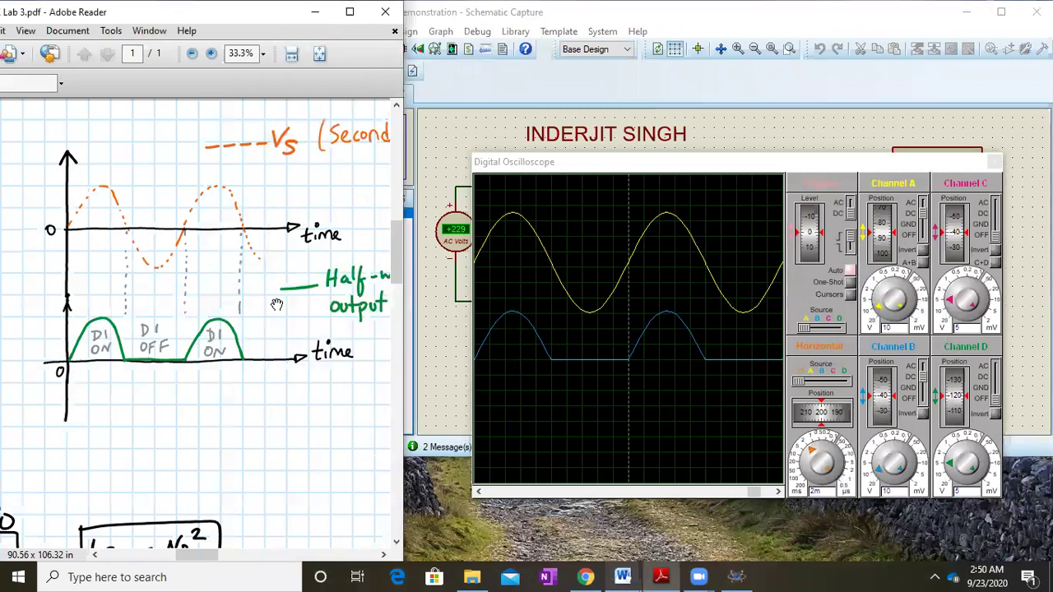
pyautogui.moveTo(226, 396)
pyautogui.mouseDown()
pyautogui.moveTo(146, 403)
pyautogui.moveTo(298, 373)
pyautogui.moveTo(402, 327)
pyautogui.mouseUp()
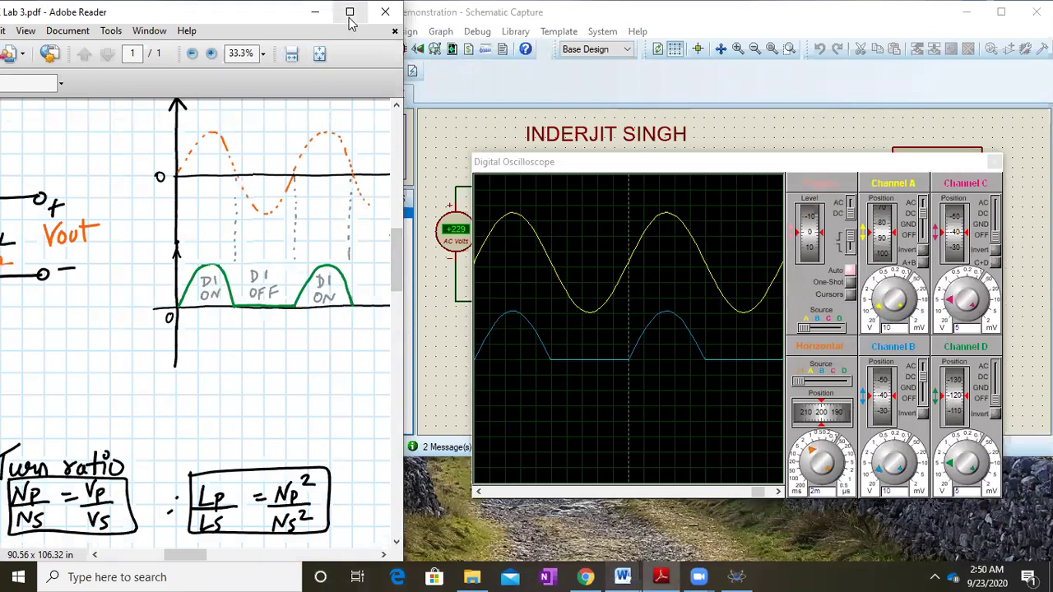
pyautogui.click(995, 162)
# Review the half-wave waveforms and the full-wave bridge rectifier circuit in the maximized Lab 3 PDF
pyautogui.doubleClick(228, 15)
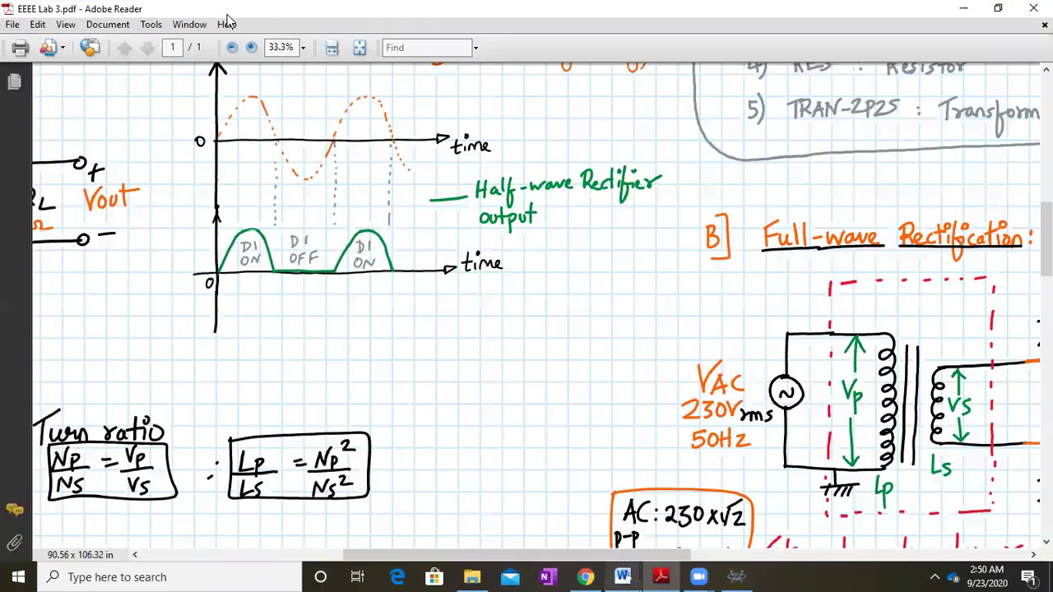
pyautogui.moveTo(793, 343); pyautogui.dragTo(375, 286)
pyautogui.moveTo(579, 276); pyautogui.dragTo(404, 244)
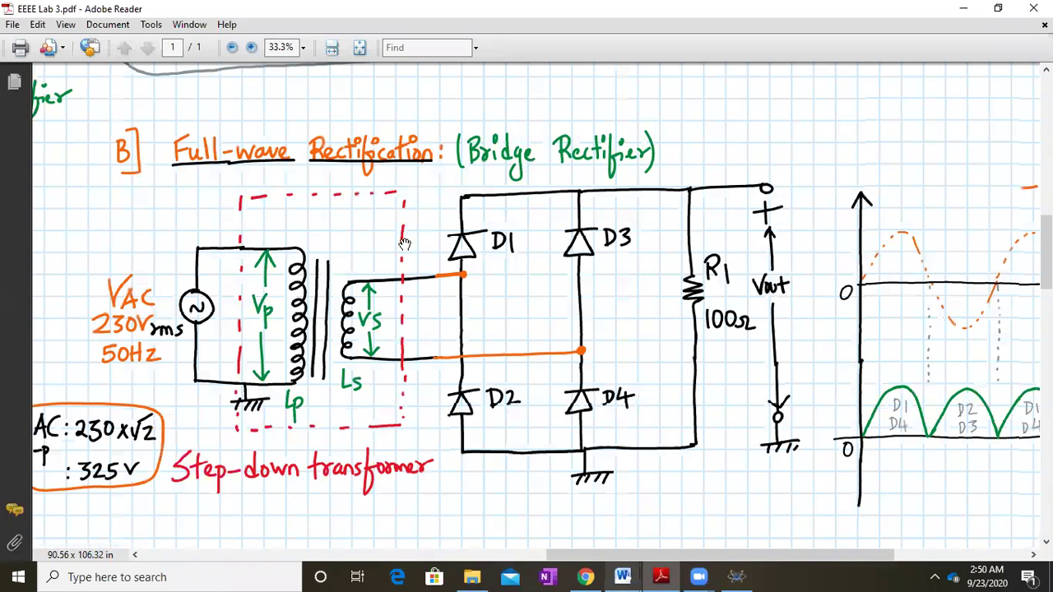
pyautogui.moveTo(663, 248); pyautogui.dragTo(605, 235)
pyautogui.moveTo(345, 246); pyautogui.dragTo(658, 333)
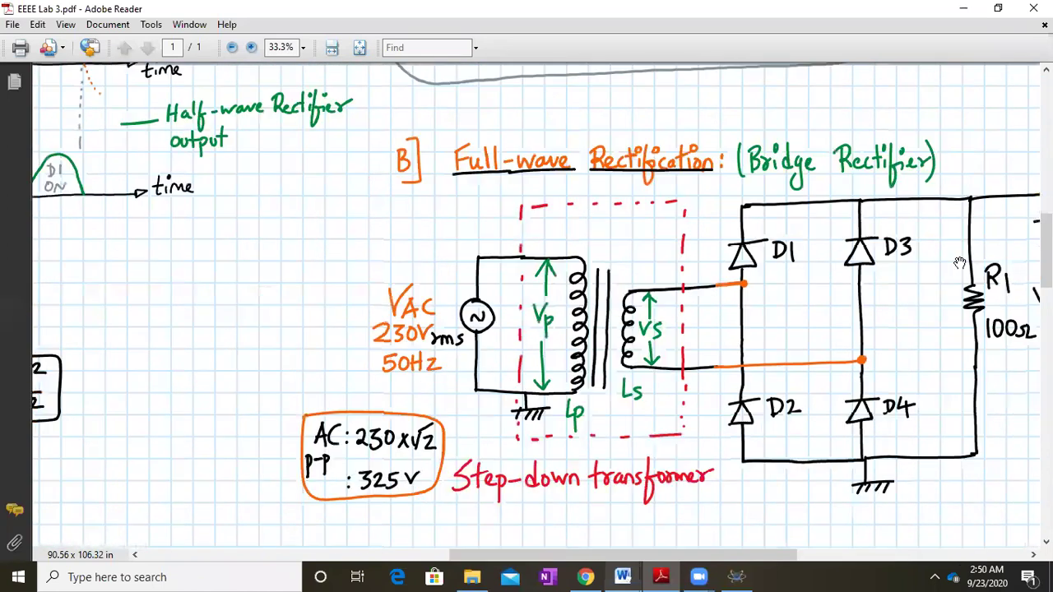
pyautogui.moveTo(239, 140); pyautogui.dragTo(541, 271)
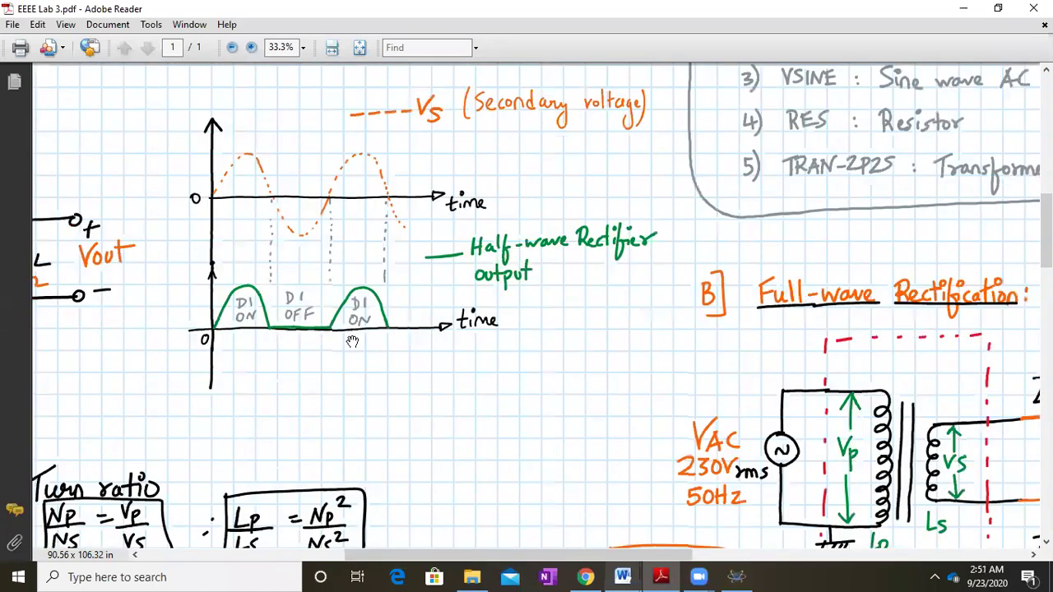
pyautogui.moveTo(570, 347); pyautogui.dragTo(159, 201)
pyautogui.moveTo(554, 265); pyautogui.dragTo(434, 248)
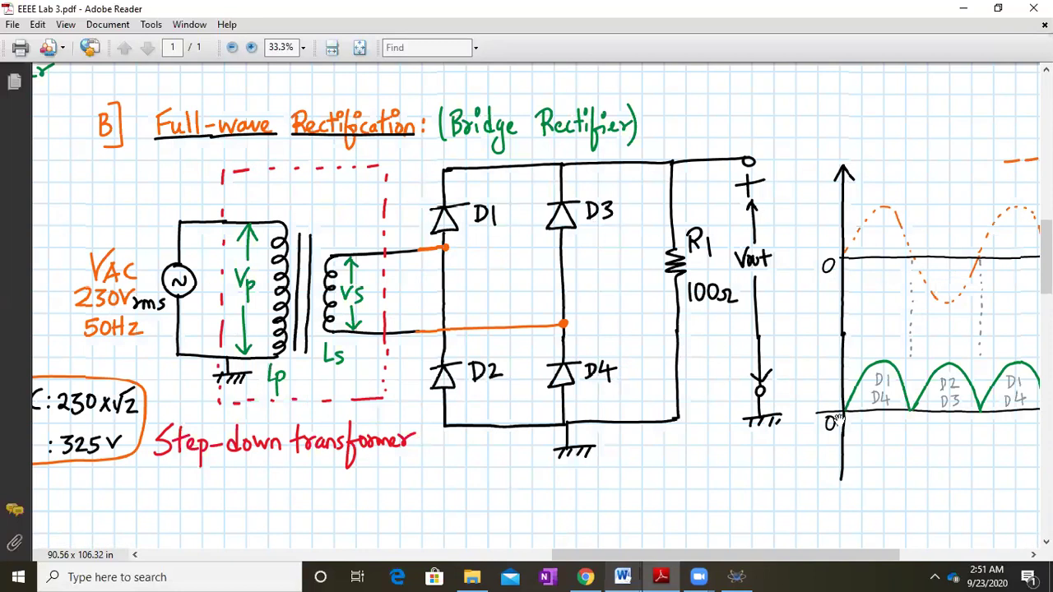
# Examine which bridge diodes conduct in each half cycle of the full-wave output sketch in the Lab 3 PDF
pyautogui.moveTo(842, 424); pyautogui.dragTo(563, 421)
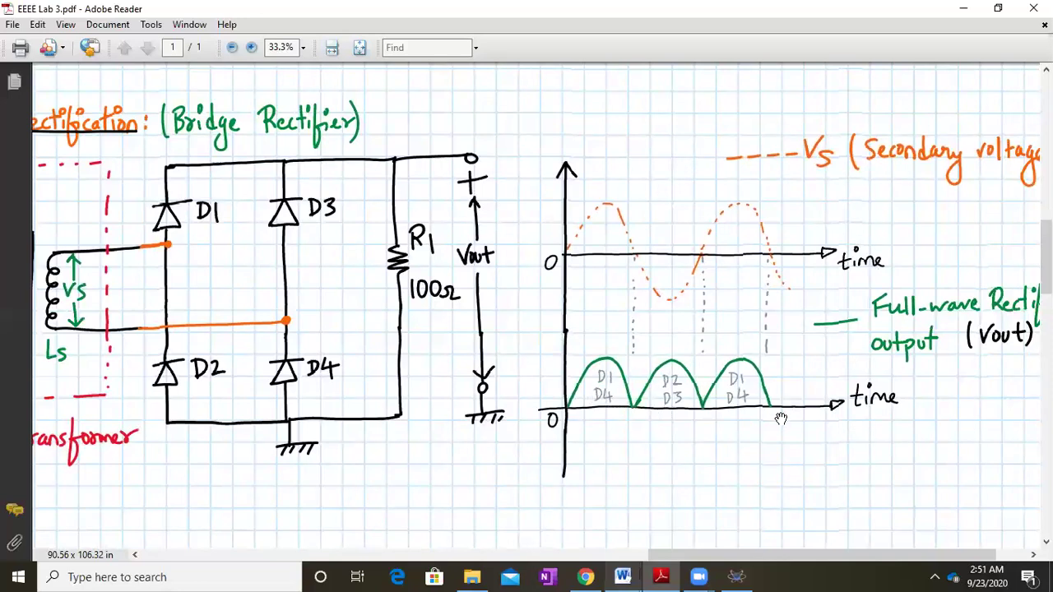
pyautogui.moveTo(231, 303); pyautogui.dragTo(370, 304)
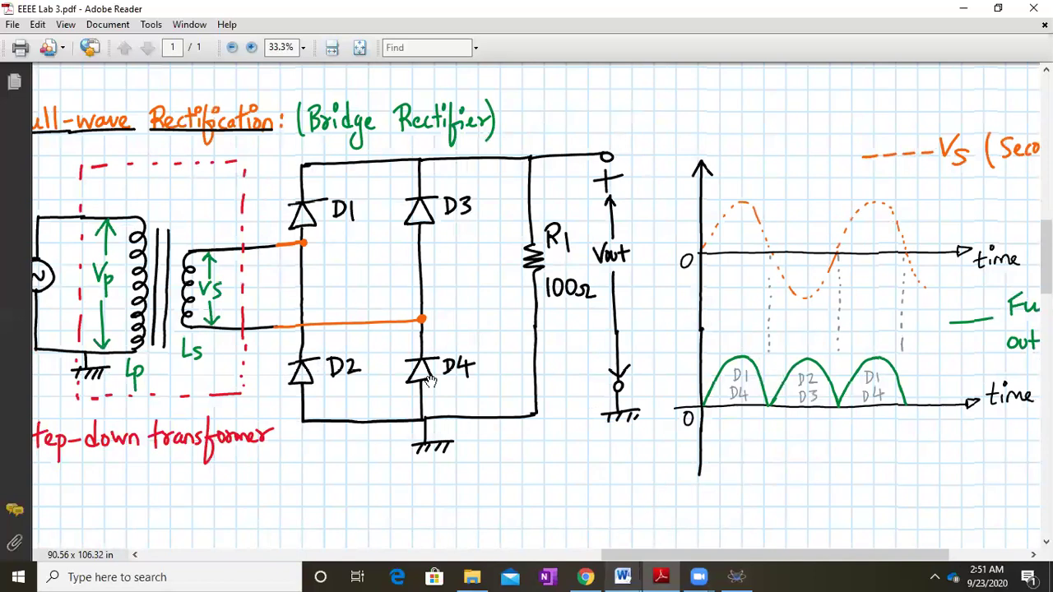
pyautogui.moveTo(736, 423); pyautogui.dragTo(802, 397)
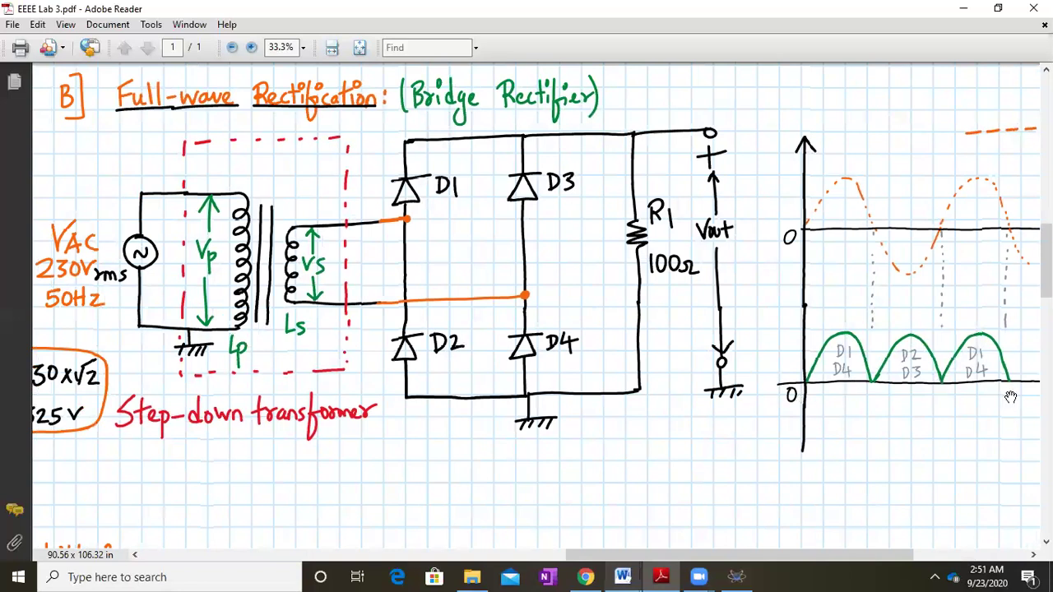
pyautogui.moveTo(986, 395); pyautogui.dragTo(1039, 398)
pyautogui.scroll(1, 579, 400)
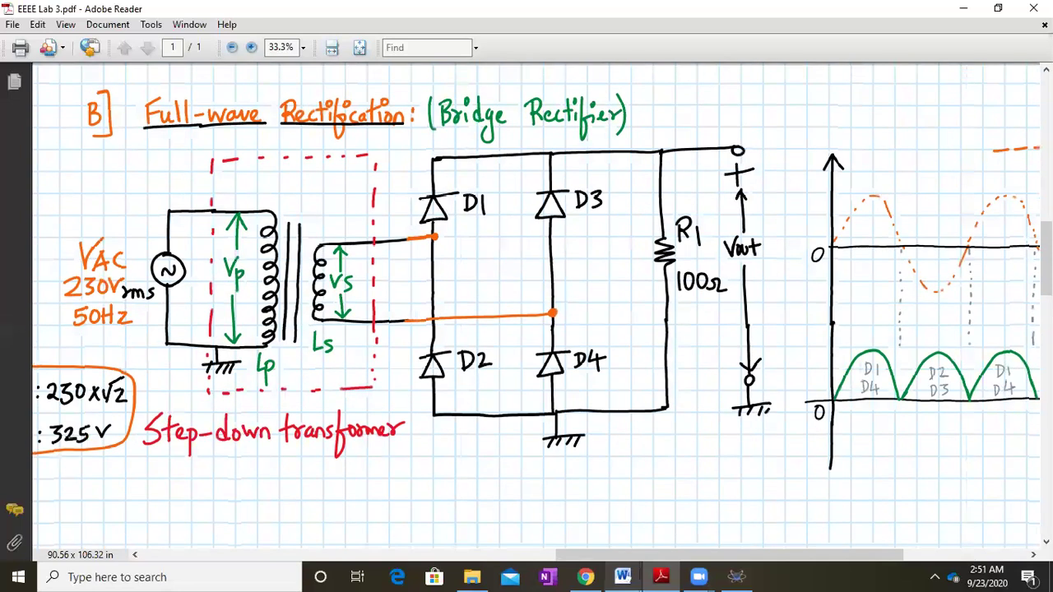
pyautogui.moveTo(627, 398); pyautogui.dragTo(641, 395)
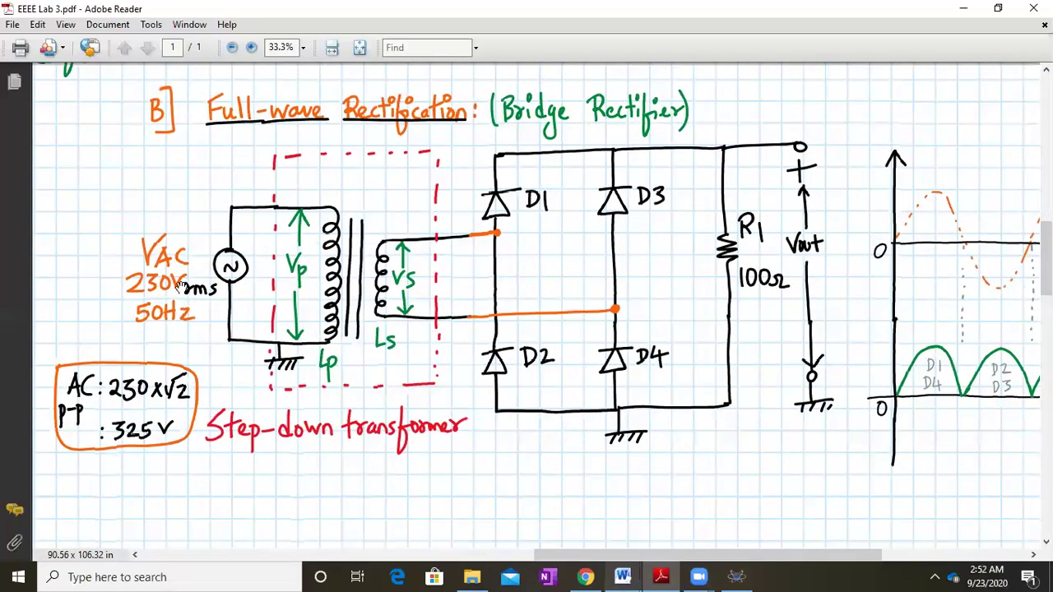
pyautogui.moveTo(440, 409); pyautogui.dragTo(298, 337)
pyautogui.moveTo(588, 340); pyautogui.dragTo(550, 415)
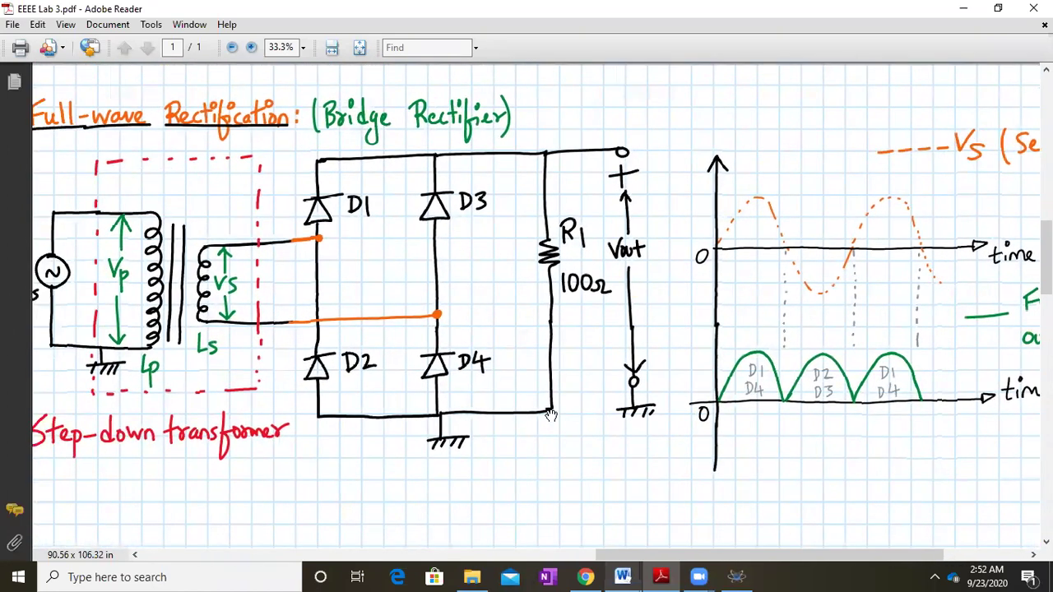
pyautogui.moveTo(780, 399); pyautogui.dragTo(757, 421)
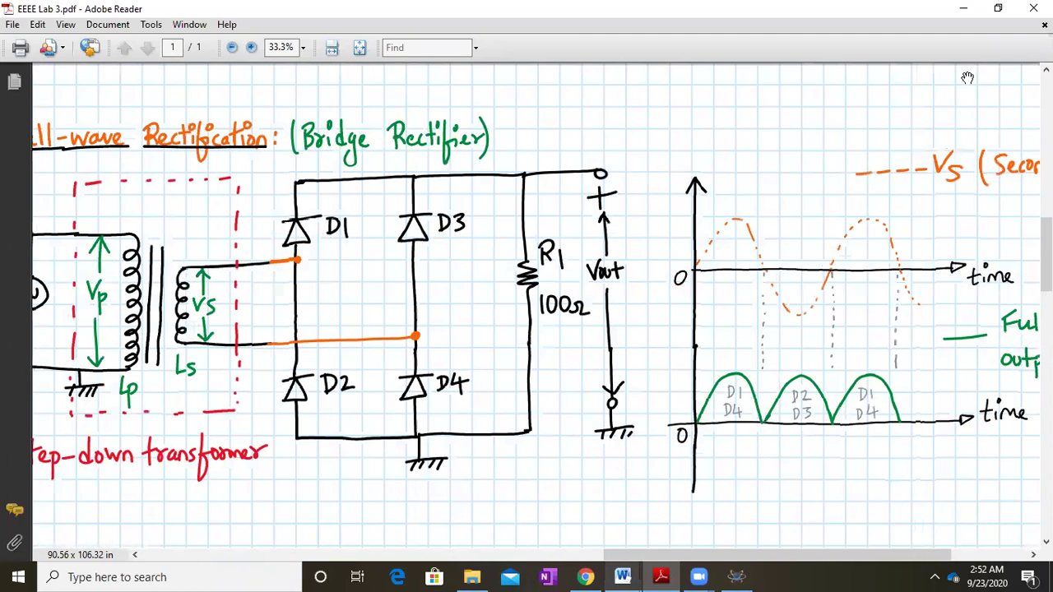
# Place the Lab 3 PDF beside the Proteus schematic and zoom it to 18% with the full bridge rectifier circuit in view
pyautogui.click(999, 10)
pyautogui.moveTo(322, 397); pyautogui.dragTo(164, 387)
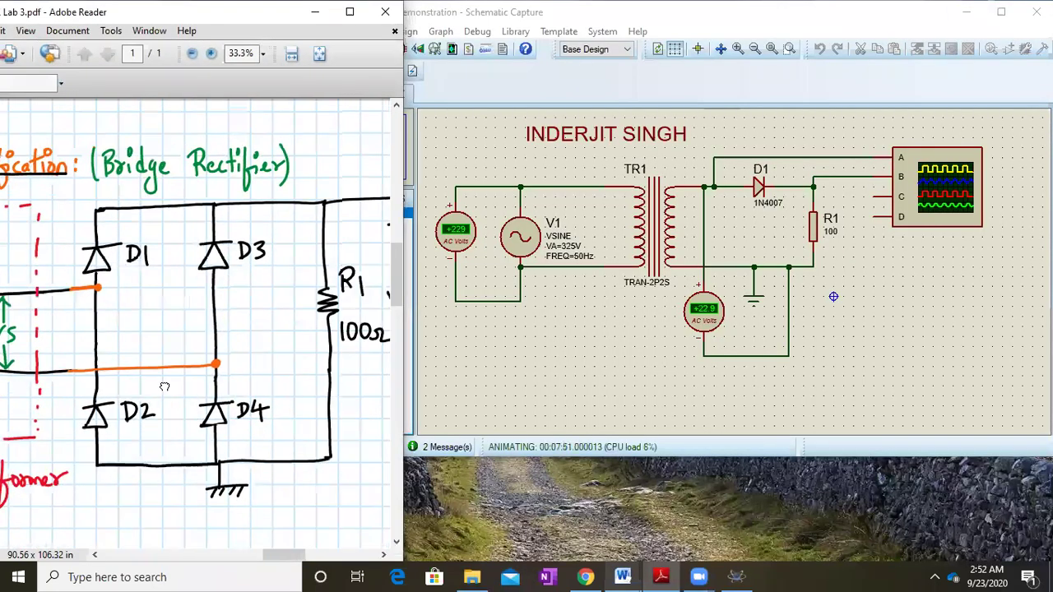
pyautogui.click(192, 52)
pyautogui.click(192, 53)
pyautogui.moveTo(233, 249); pyautogui.dragTo(368, 364)
pyautogui.scroll(1, 132, 315)
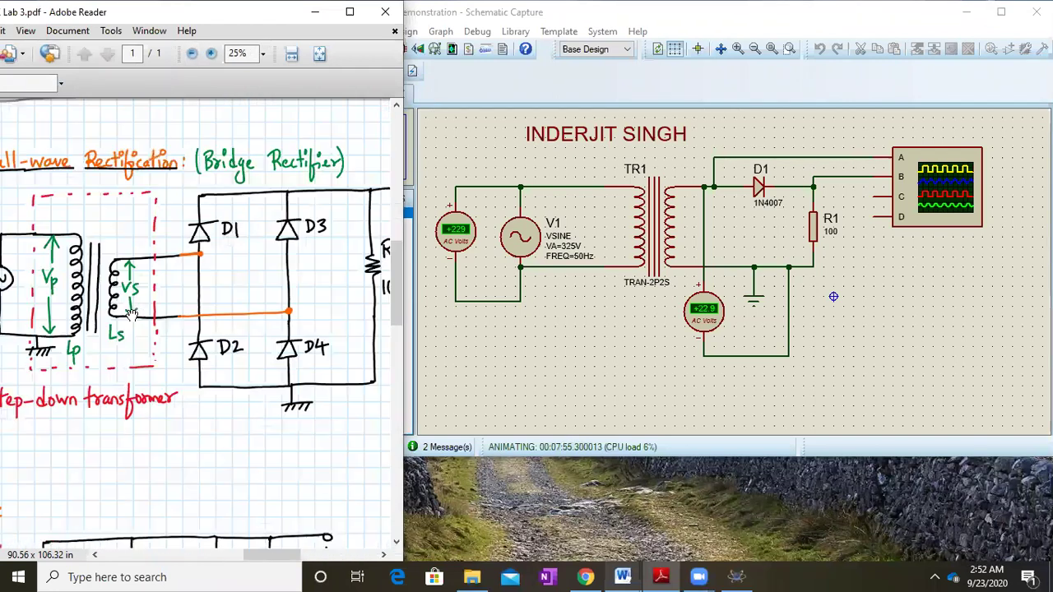
pyautogui.moveTo(280, 330); pyautogui.dragTo(224, 340)
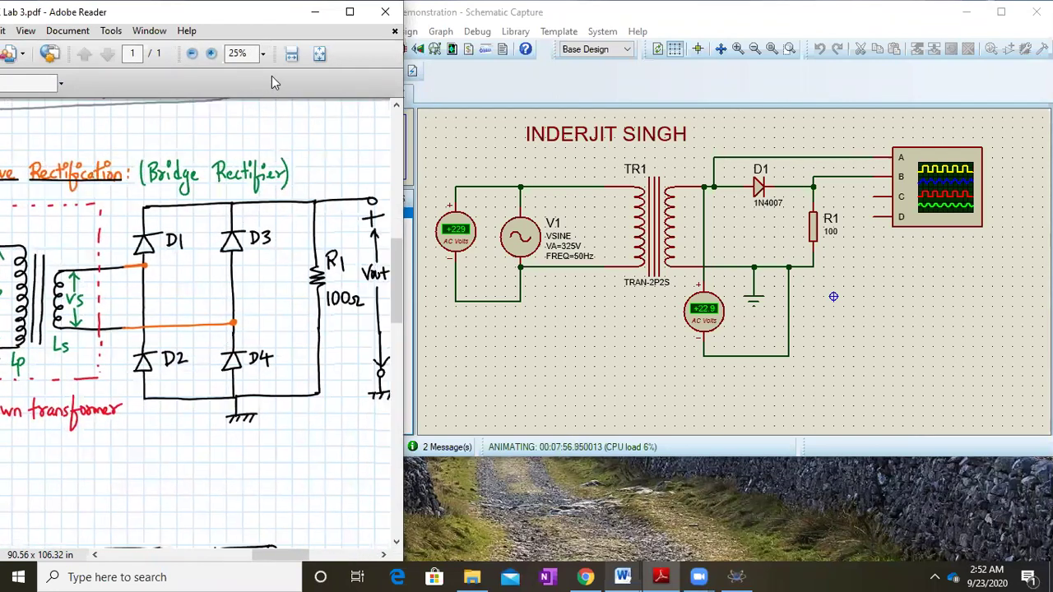
pyautogui.click(250, 51)
pyautogui.write('18')
pyautogui.press('Return')
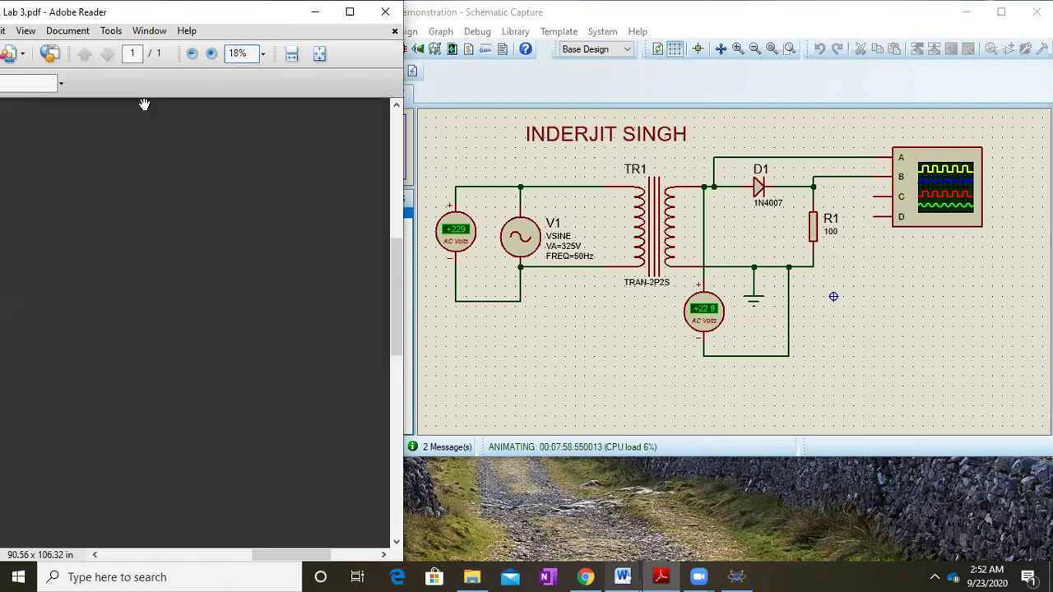
pyautogui.moveTo(182, 317); pyautogui.dragTo(249, 373)
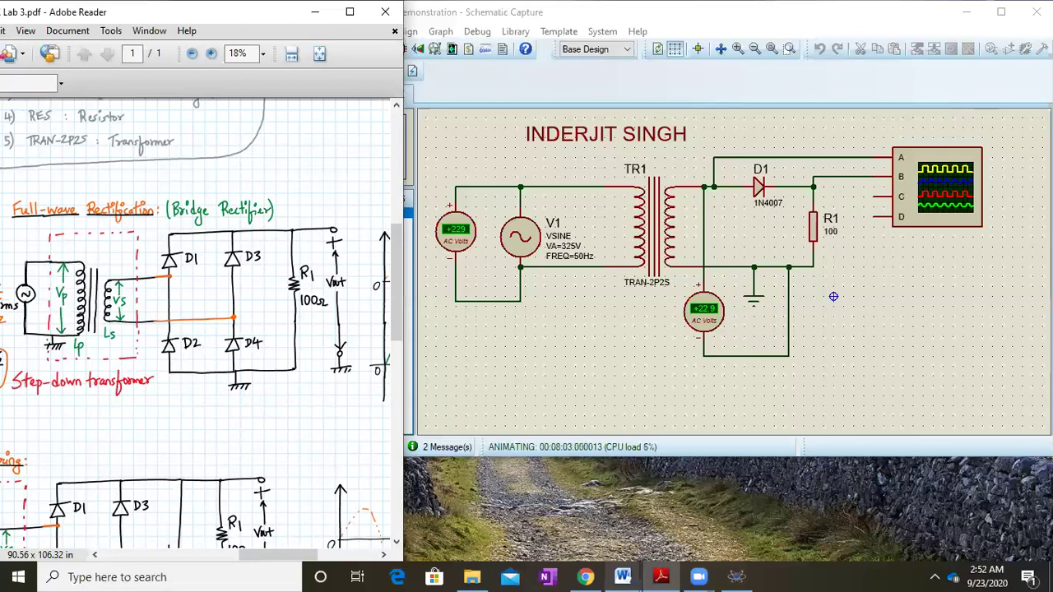
# Extend the Proteus window's height down to the taskbar beside the PDF and try to open the oscilloscope's options on the schematic
pyautogui.moveTo(859, 469); pyautogui.dragTo(860, 563)
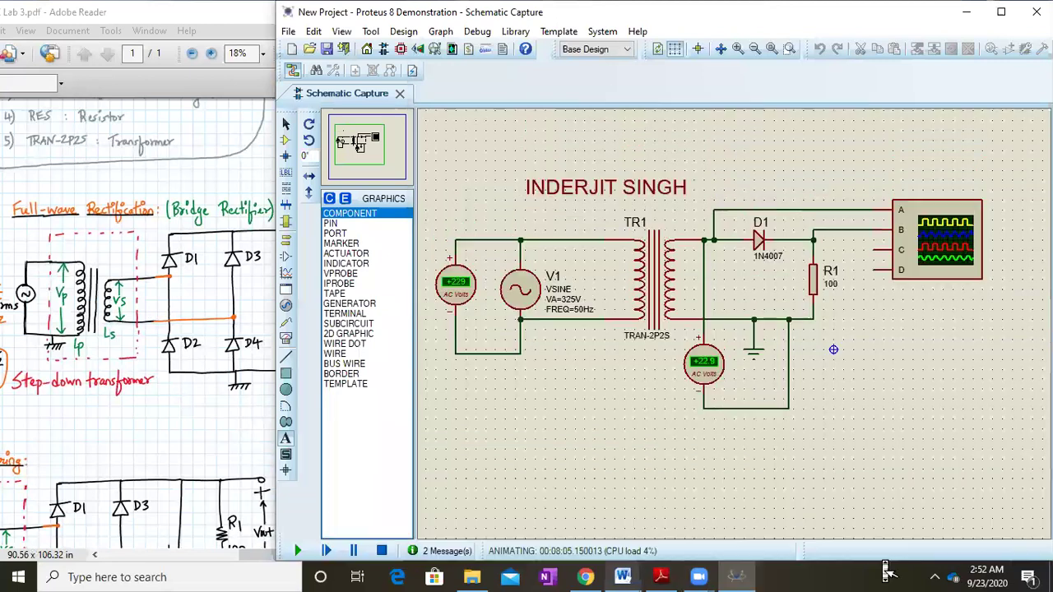
pyautogui.rightClick(913, 238)
pyautogui.click(623, 390)
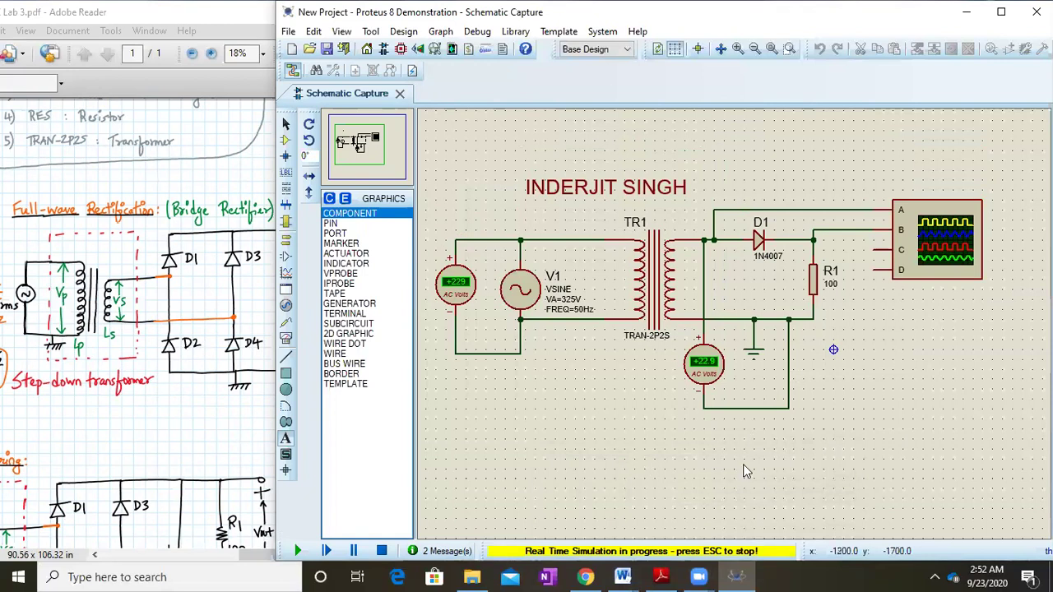
# Stop the running simulation and delete the oscilloscope from the schematic
pyautogui.click(383, 551)
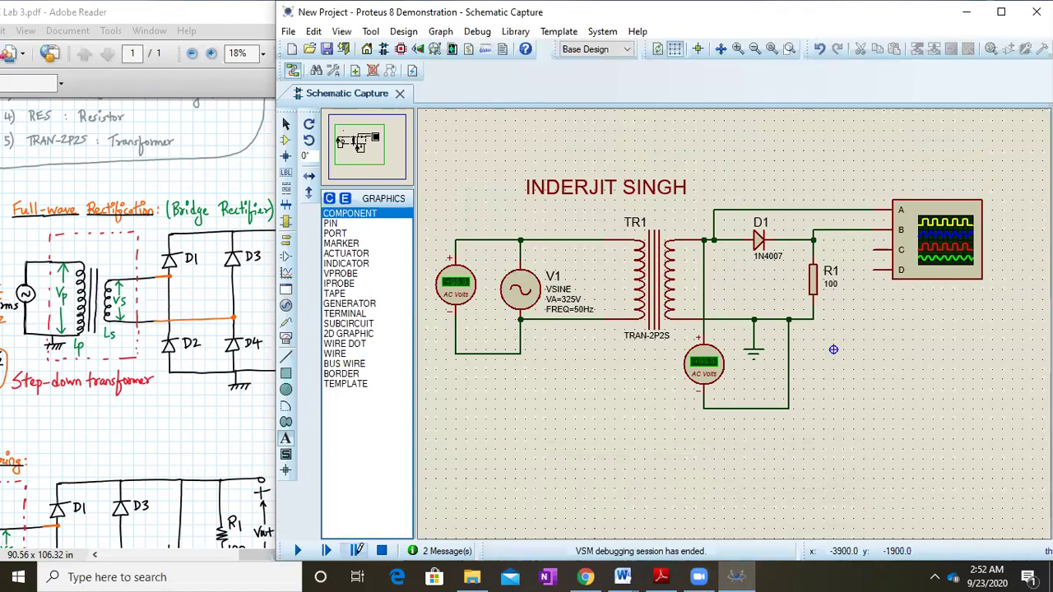
pyautogui.click(357, 551)
pyautogui.click(382, 551)
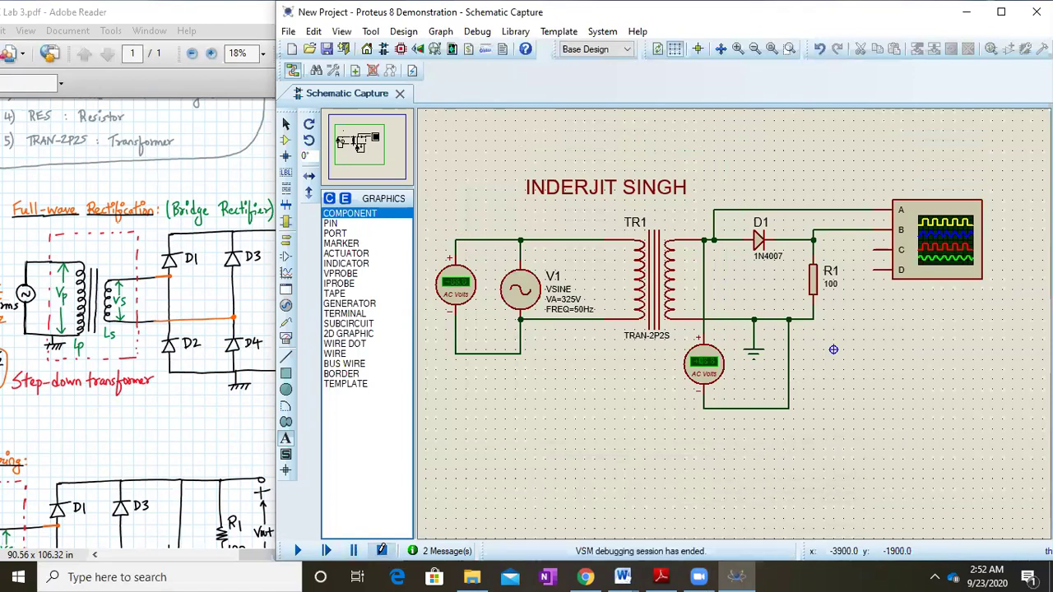
pyautogui.click(938, 238)
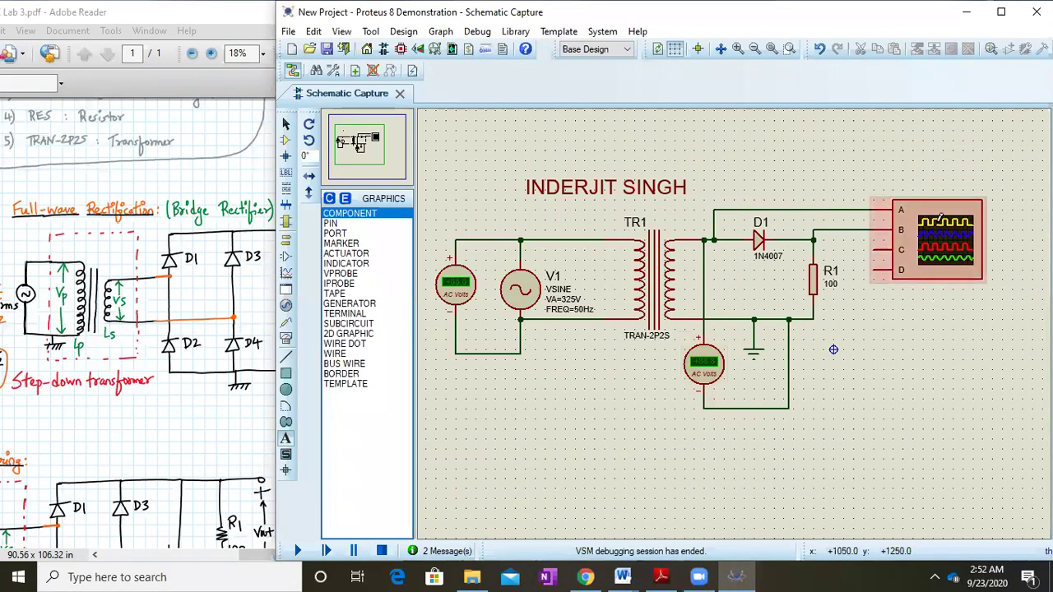
pyautogui.rightClick(923, 247)
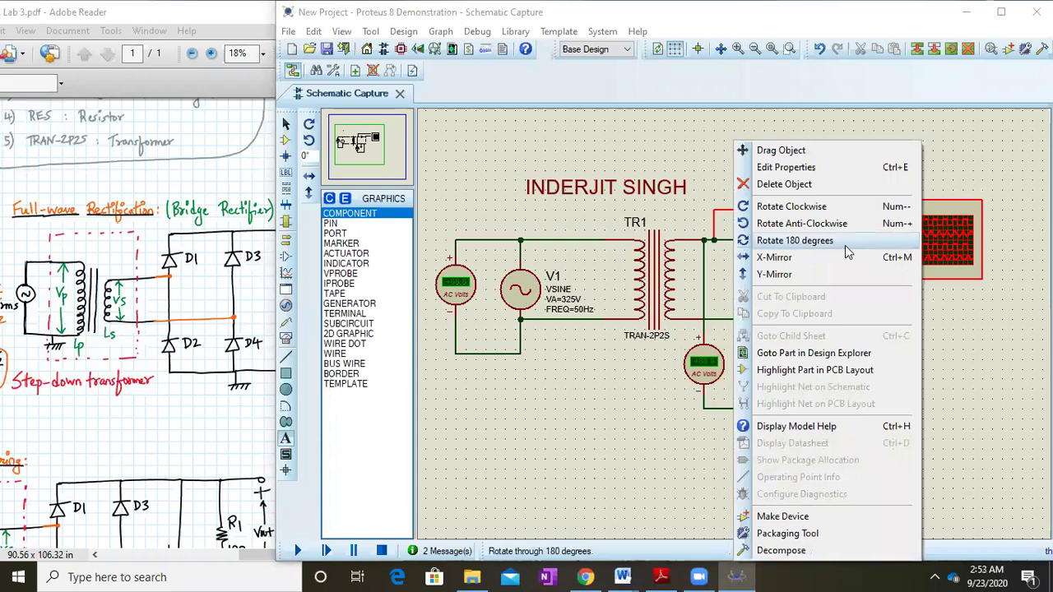
pyautogui.click(792, 185)
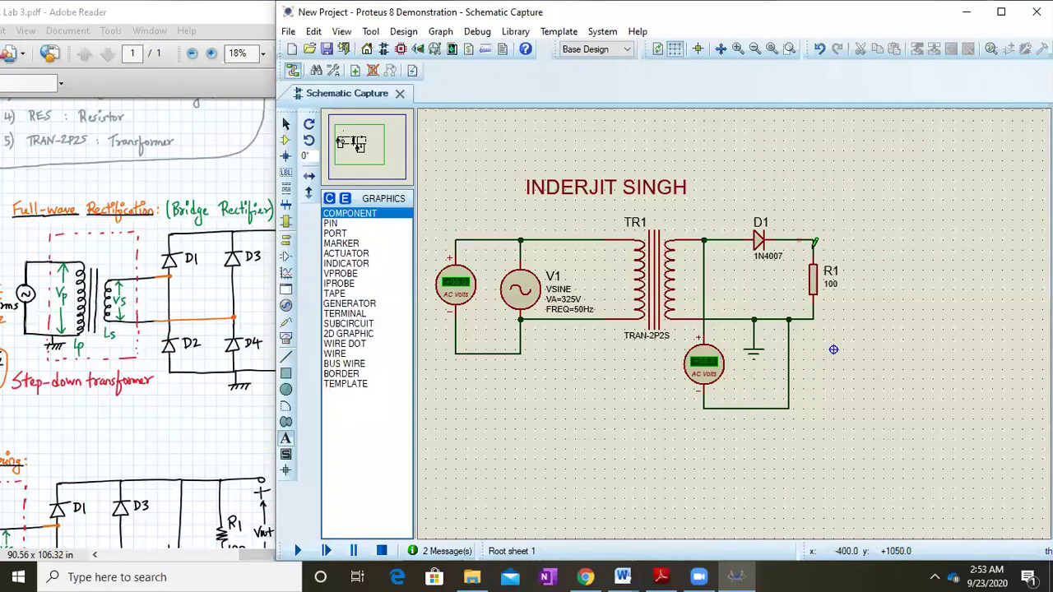
# Delete the 100 ohm load resistor R1 and the half-wave diode D1 from the transformer's secondary circuit
pyautogui.rightClick(813, 276)
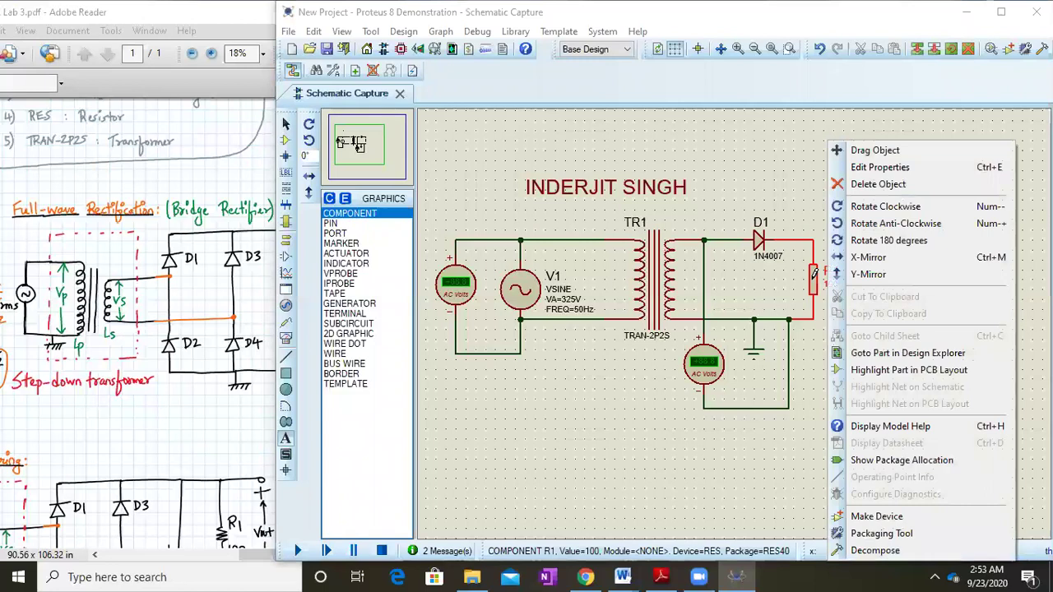
pyautogui.click(872, 184)
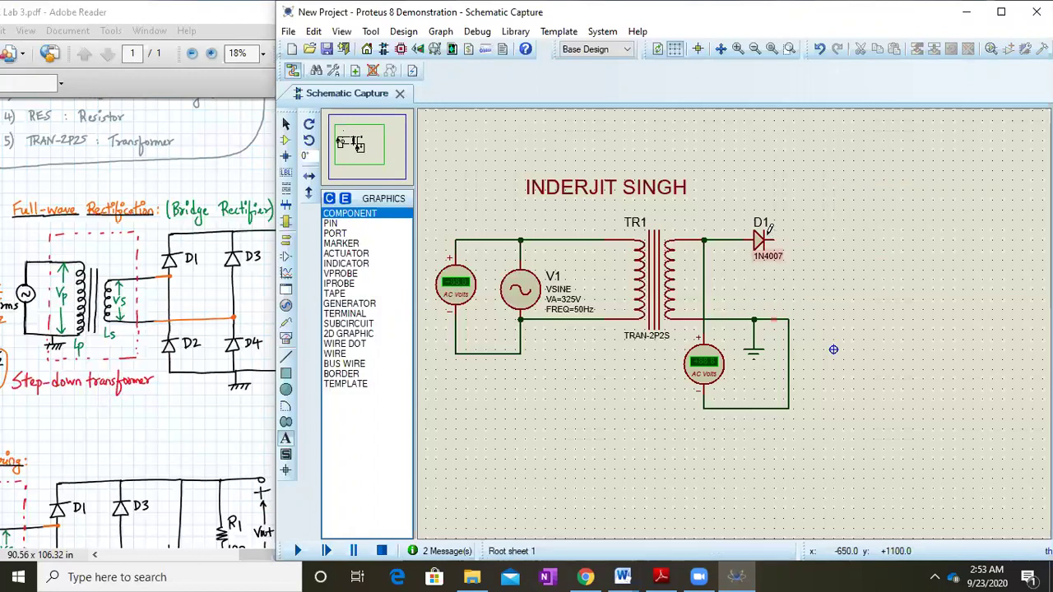
pyautogui.rightClick(761, 238)
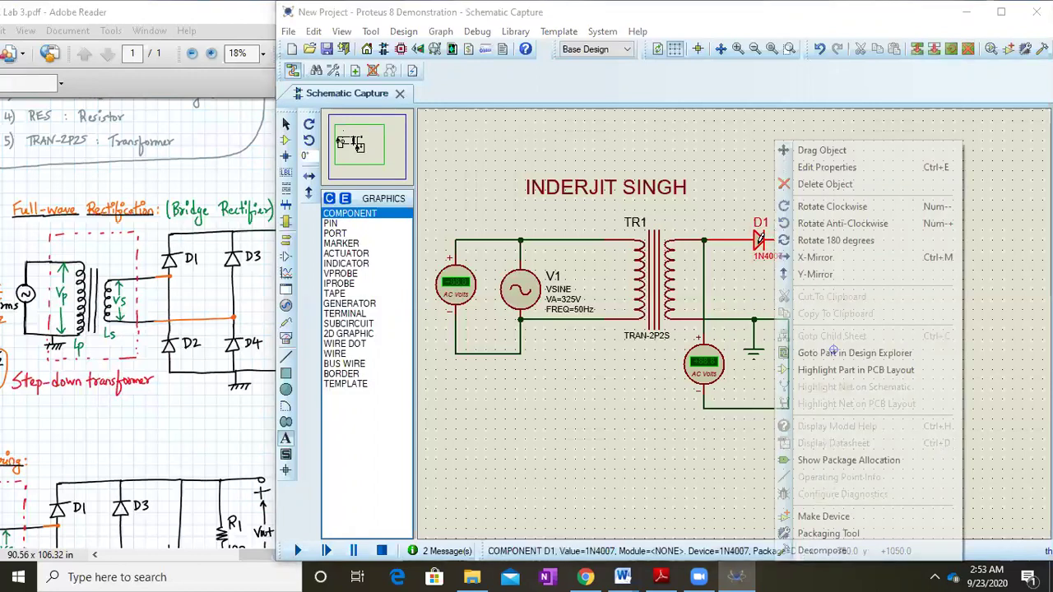
pyautogui.click(826, 184)
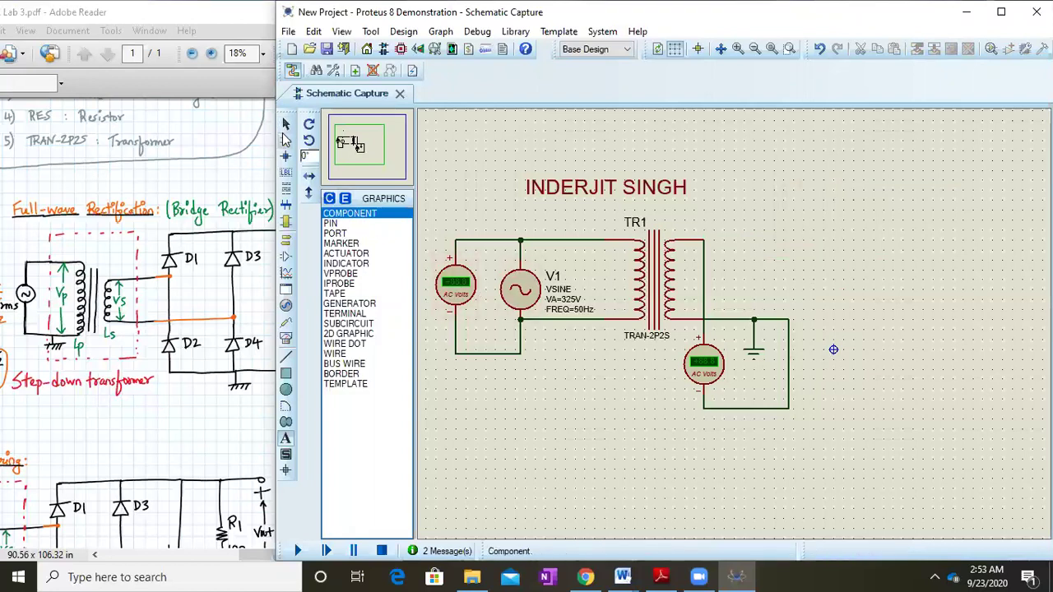
# Place a 1N4007 diode to the right of the transformer and rotate it anti-clockwise so that it points upward
pyautogui.click(285, 140)
pyautogui.click(338, 213)
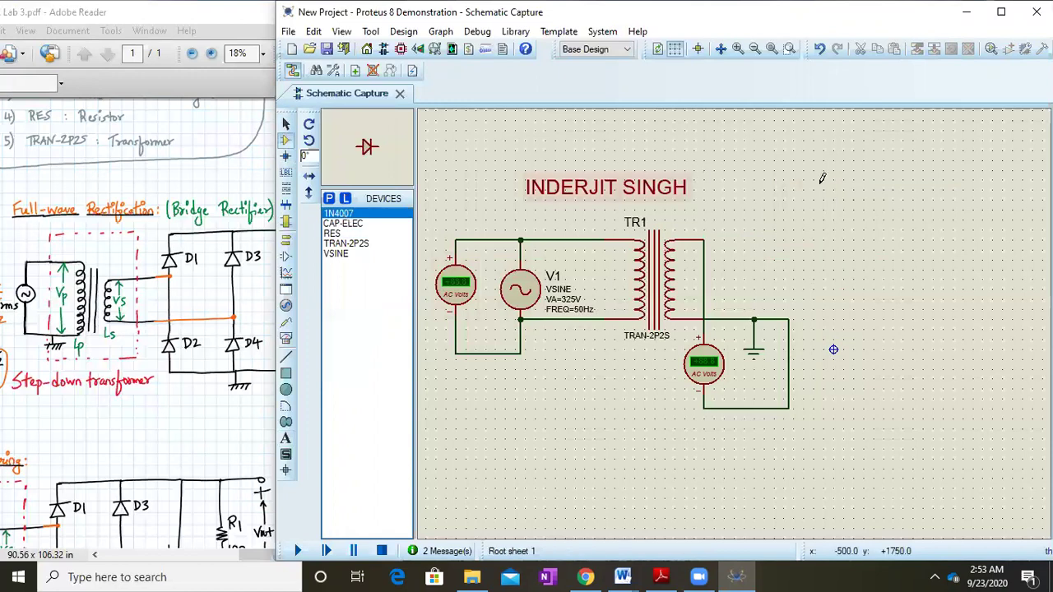
pyautogui.click(827, 237)
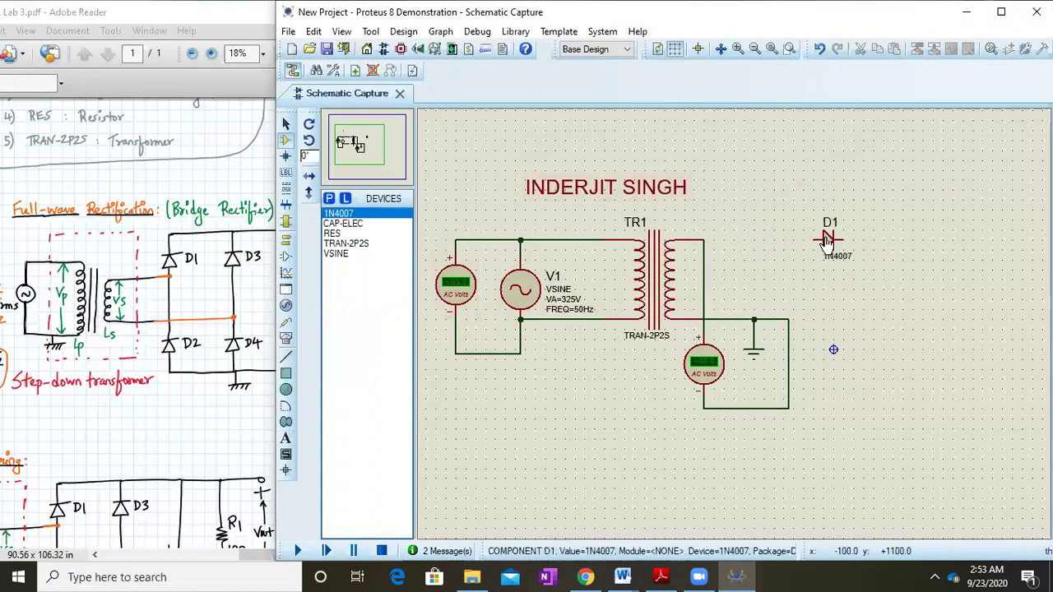
pyautogui.rightClick(828, 239)
pyautogui.click(897, 223)
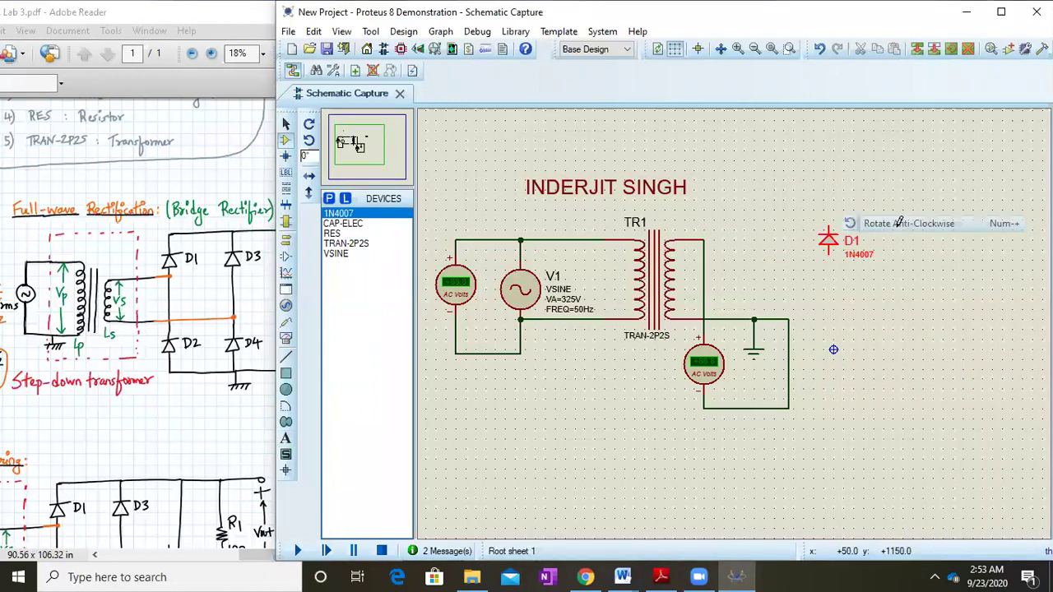
# Block-copy the upright diode three times to form a two-by-two bridge layout, with copies below, beside and diagonally opposite, and clear the selection
pyautogui.moveTo(798, 210); pyautogui.dragTo(874, 283)
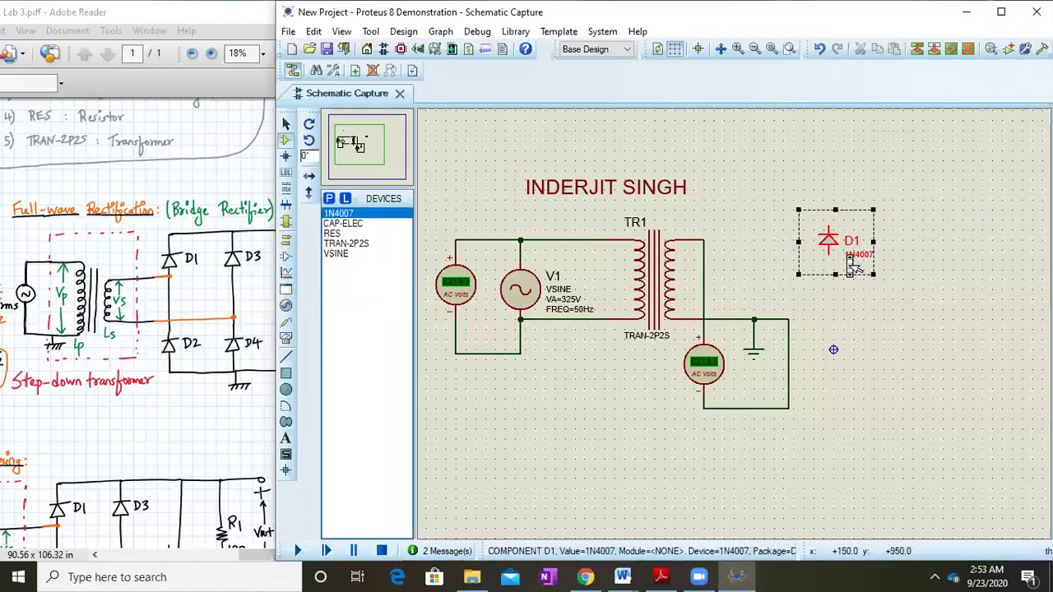
pyautogui.rightClick(862, 249)
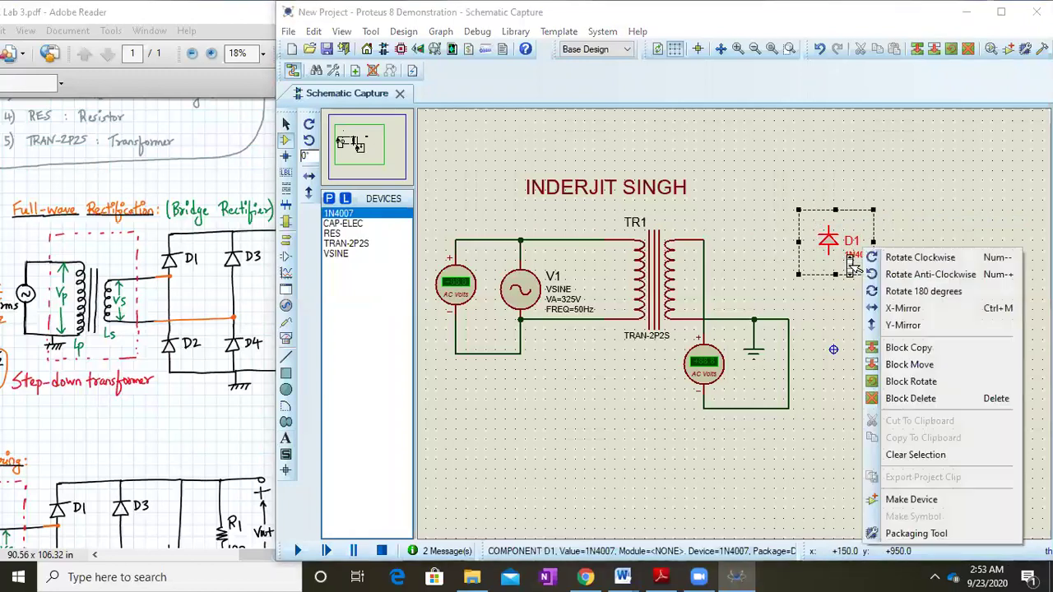
pyautogui.click(918, 349)
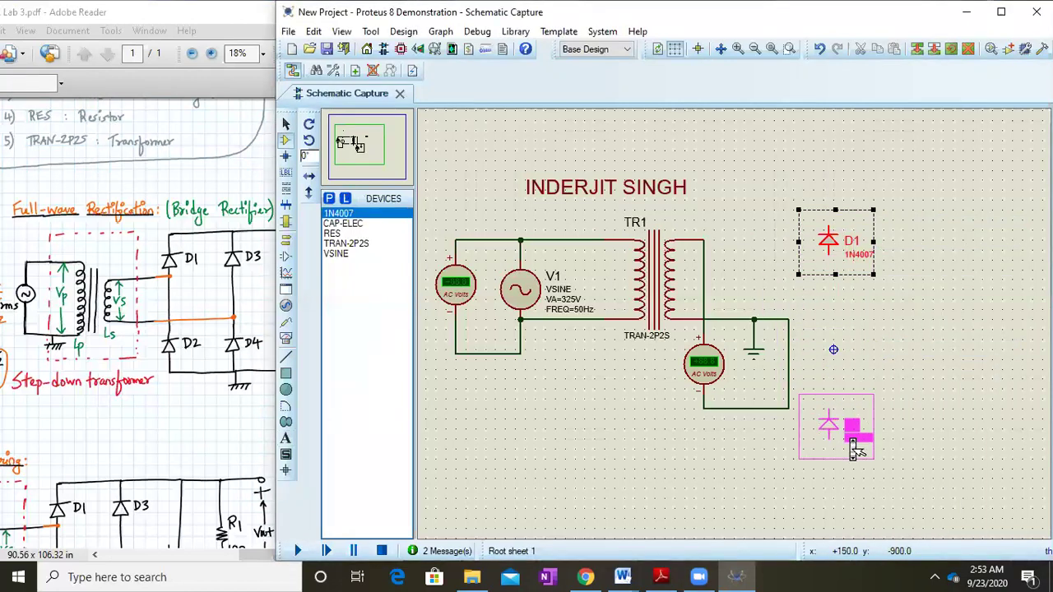
pyautogui.click(854, 449)
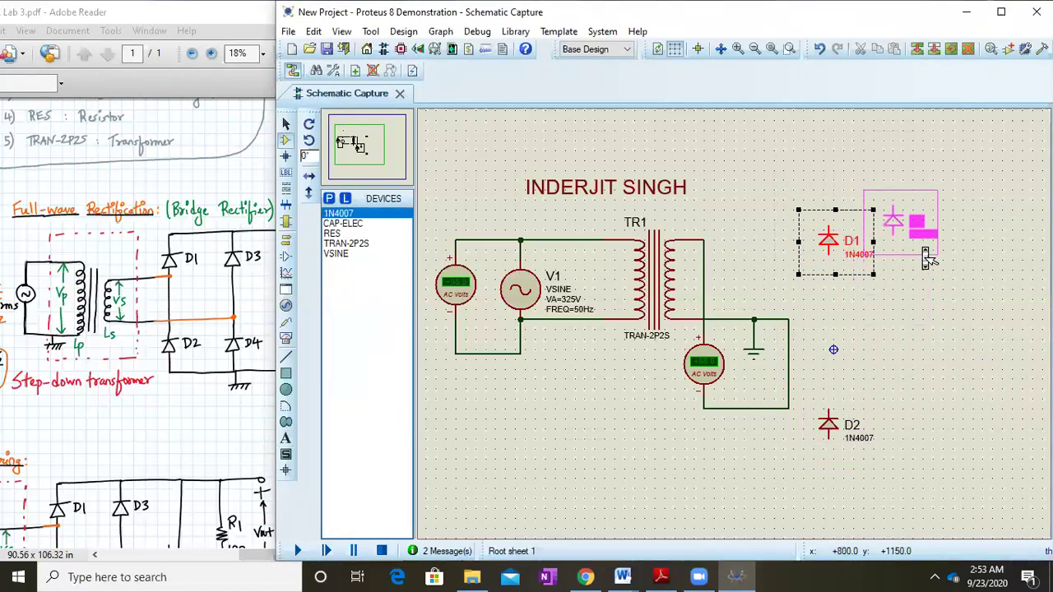
pyautogui.click(930, 266)
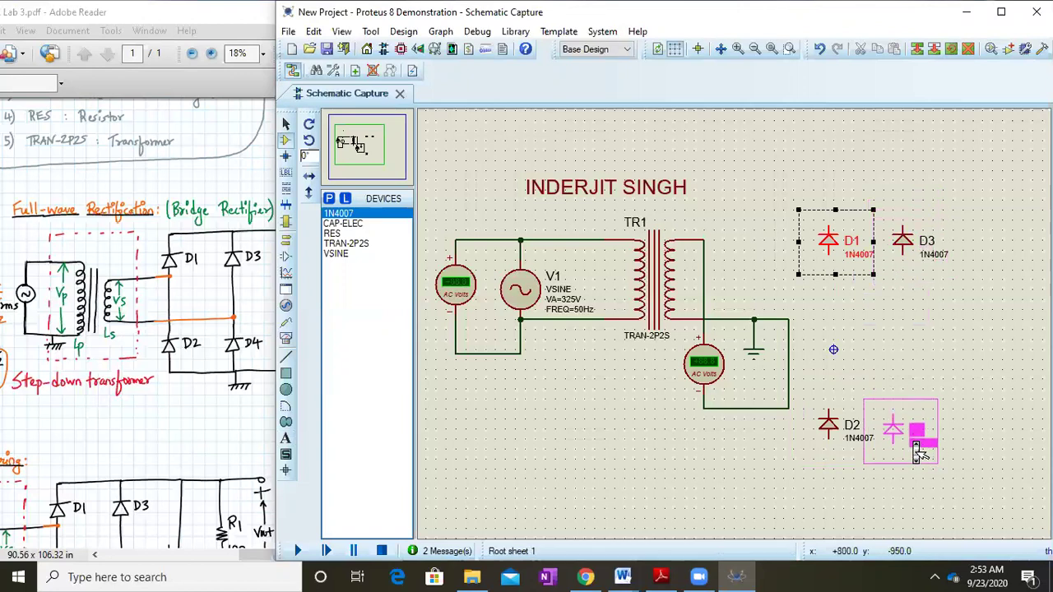
pyautogui.click(925, 452)
pyautogui.rightClick(724, 481)
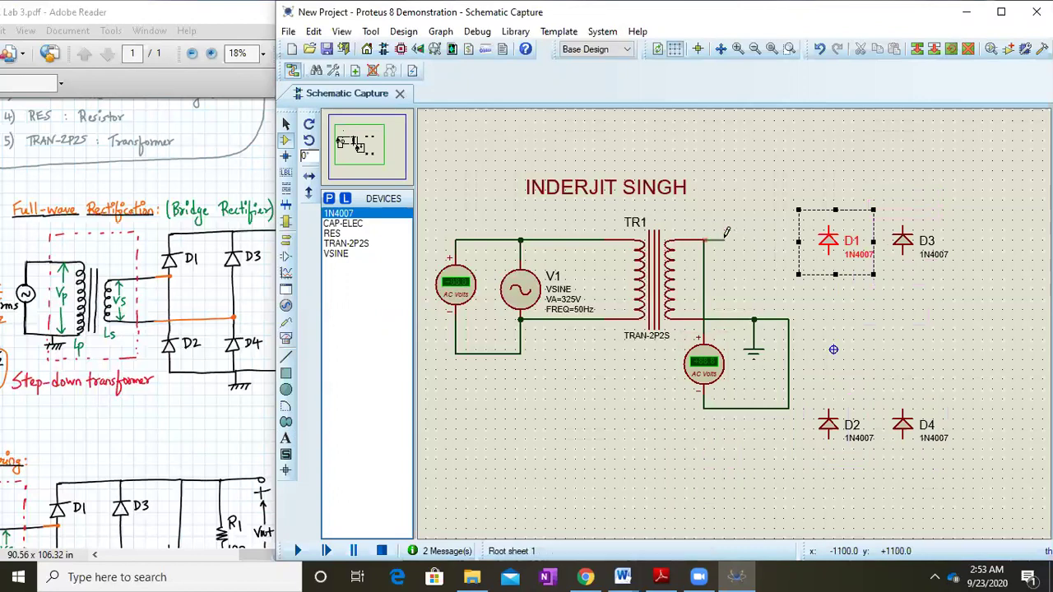
pyautogui.click(825, 165)
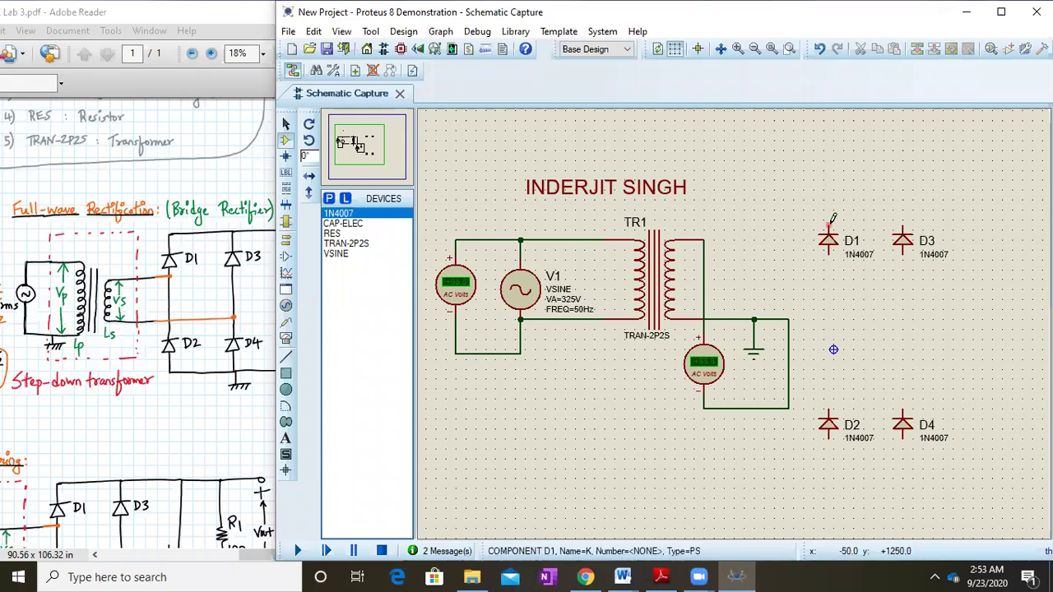
# Wire the cathode of D1 to the cathode of D3 with a connection routed above both diodes
pyautogui.click(830, 222)
pyautogui.click(829, 180)
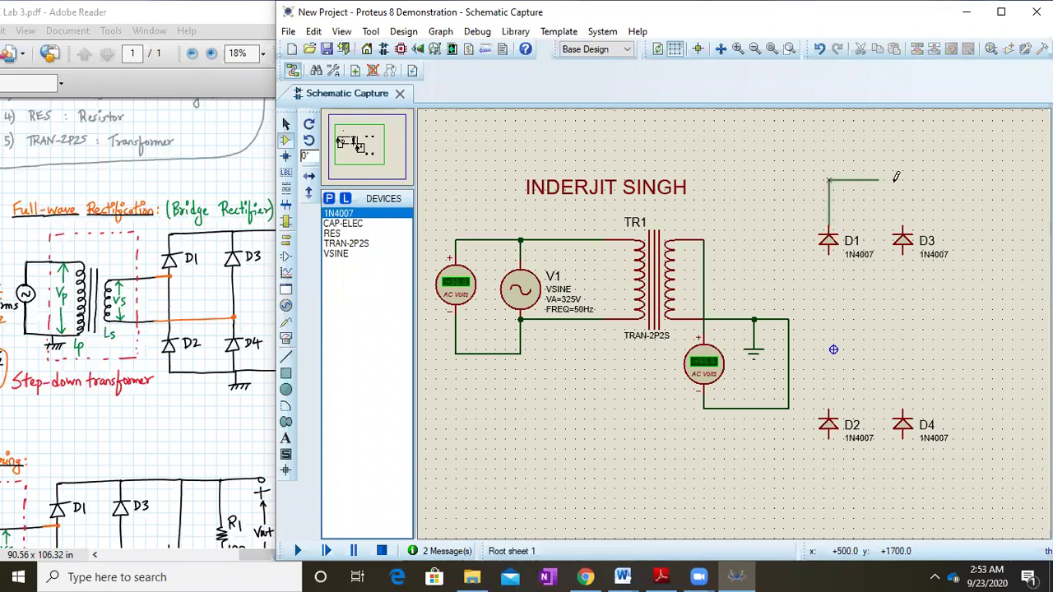
pyautogui.click(903, 227)
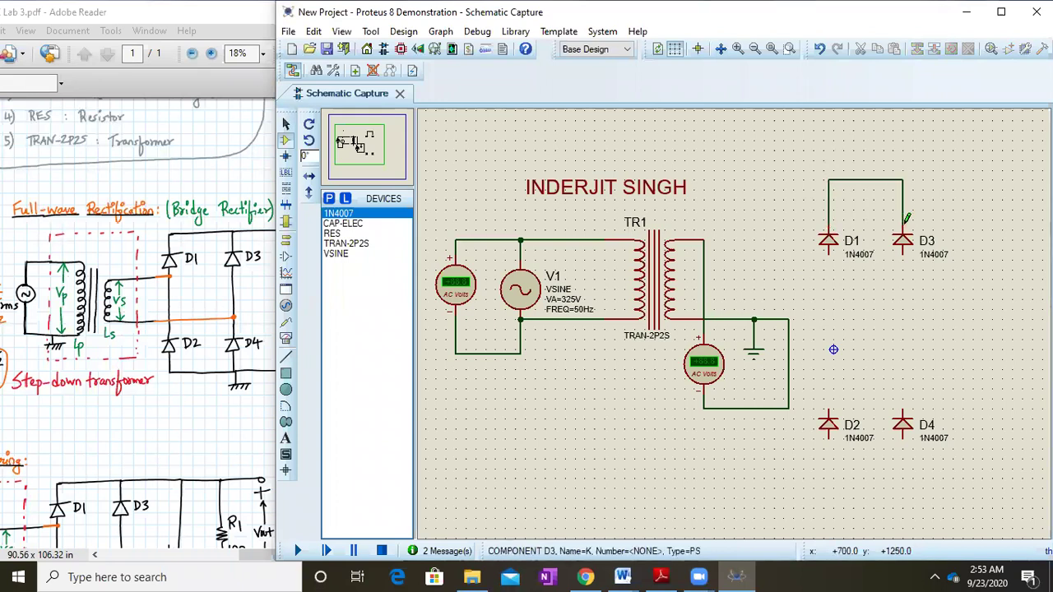
# Wire the diode bridge: D3's anode to D4's cathode, D4's anode to D2's anode, and D1's anode to D2's cathode
pyautogui.click(903, 249)
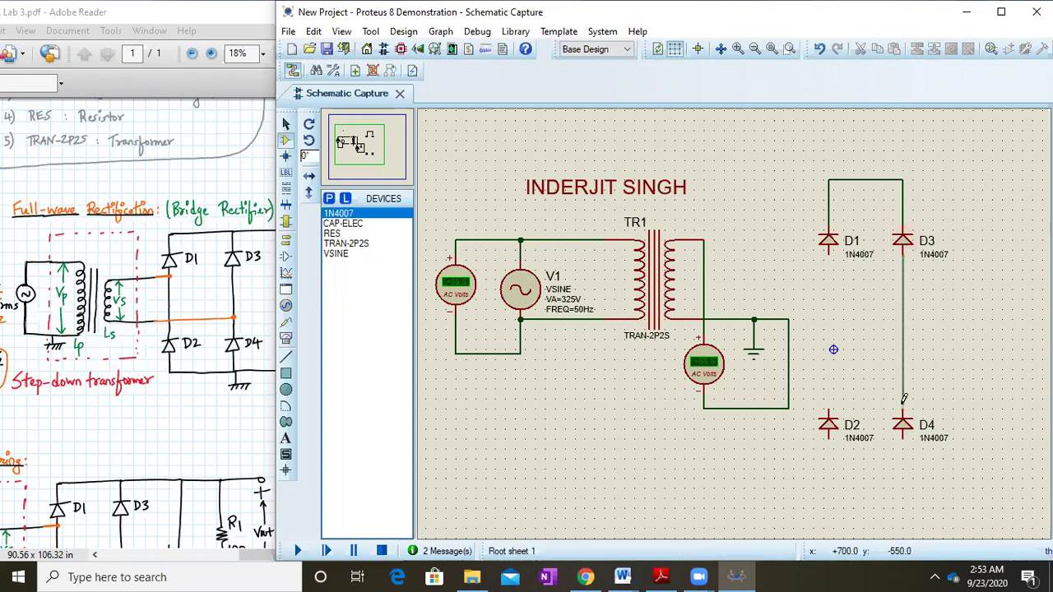
pyautogui.click(903, 404)
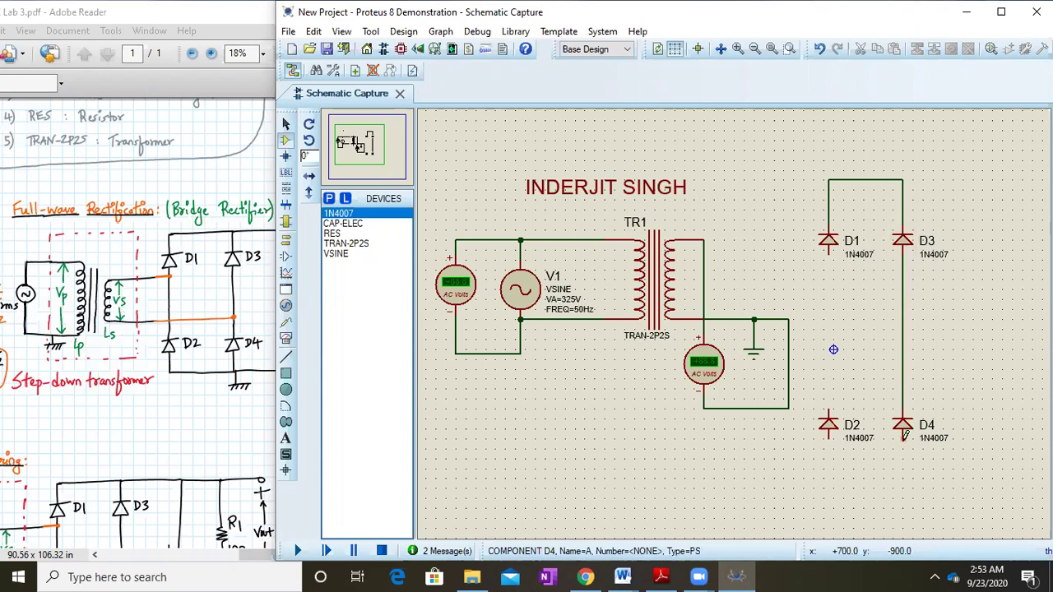
pyautogui.click(903, 438)
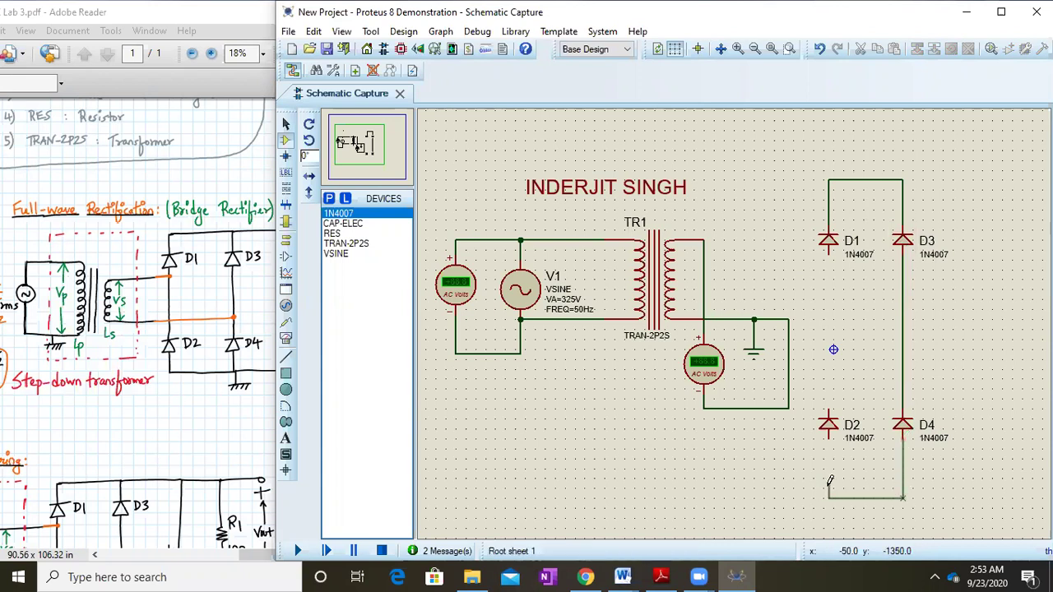
pyautogui.click(829, 437)
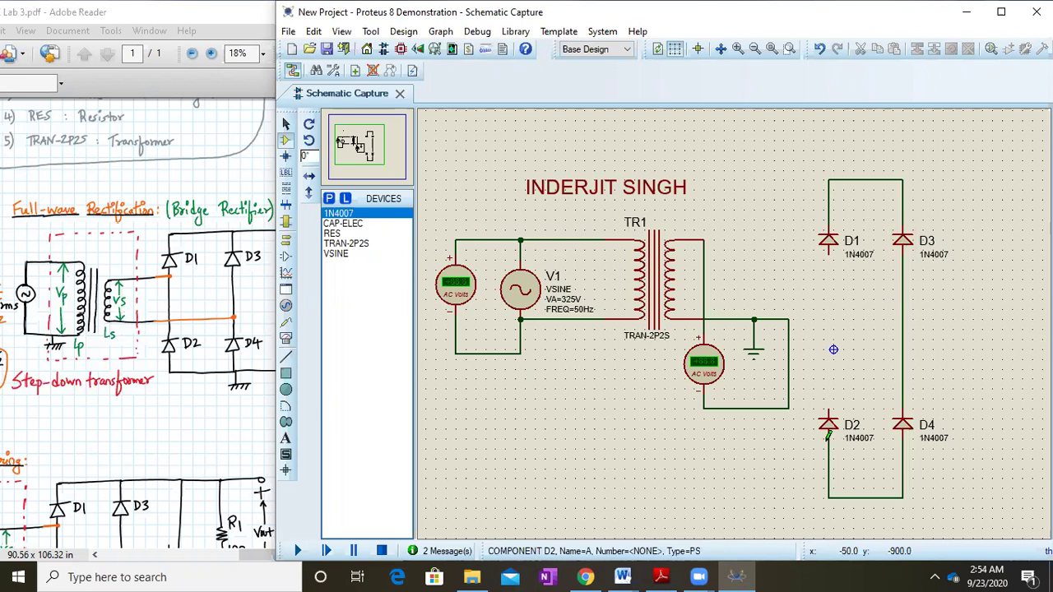
pyautogui.click(829, 254)
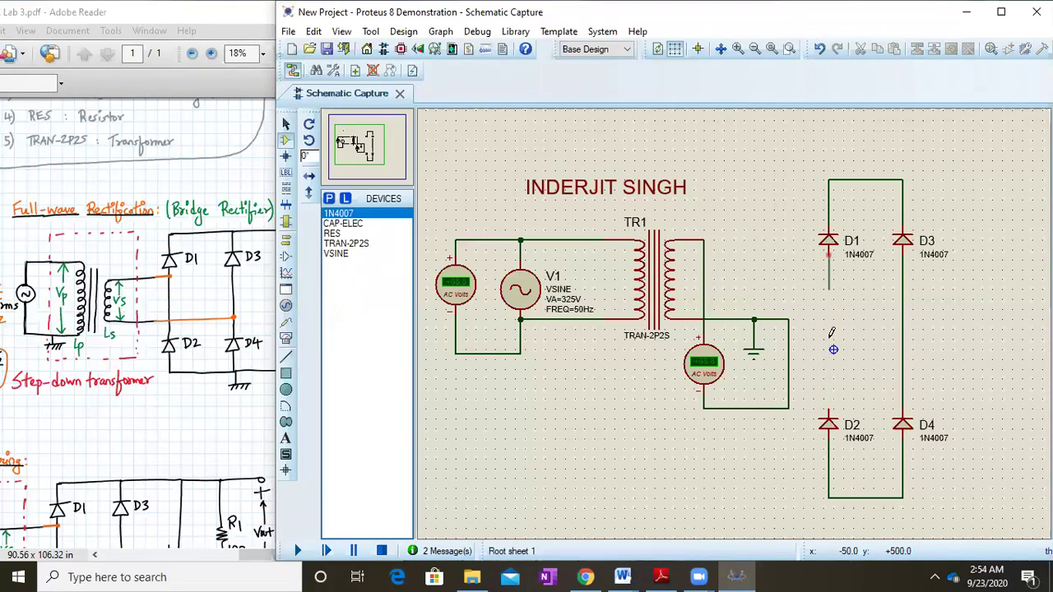
pyautogui.click(830, 415)
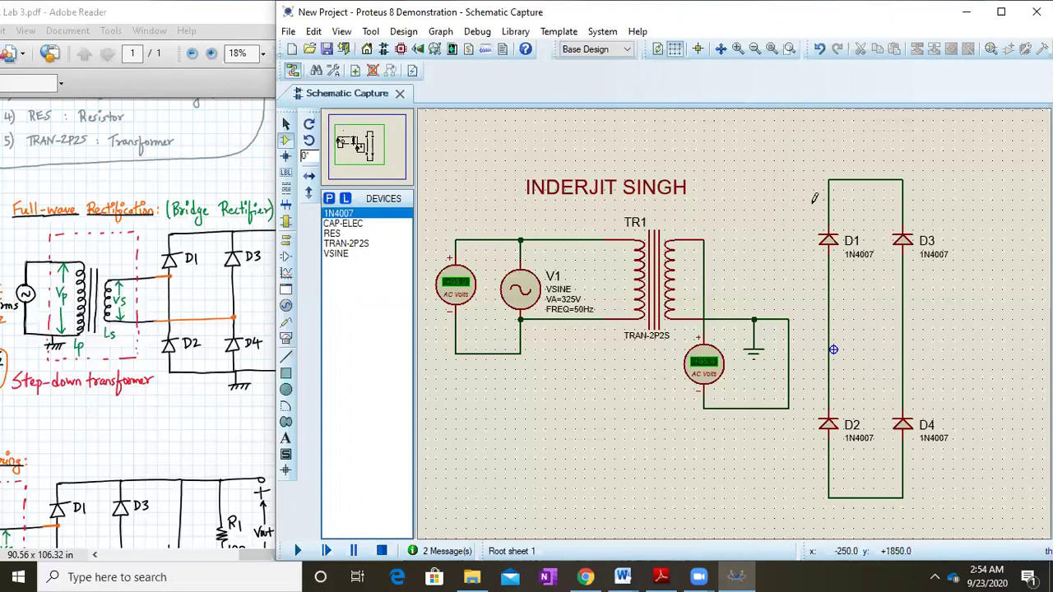
# Move diodes D1 and D3 up closer to the bridge's top rail
pyautogui.click(828, 244)
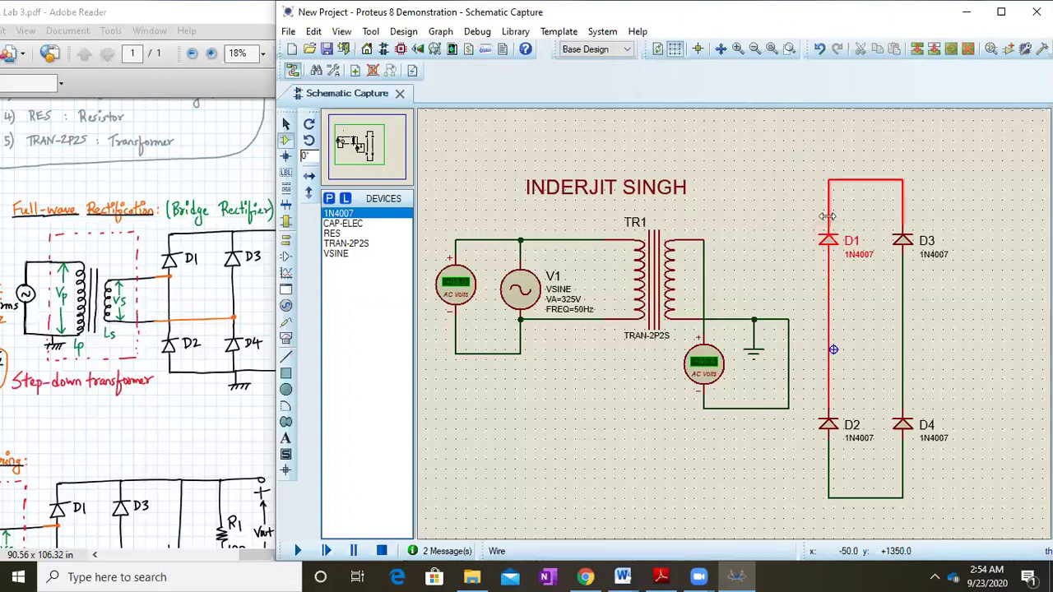
pyautogui.moveTo(829, 244); pyautogui.dragTo(829, 211)
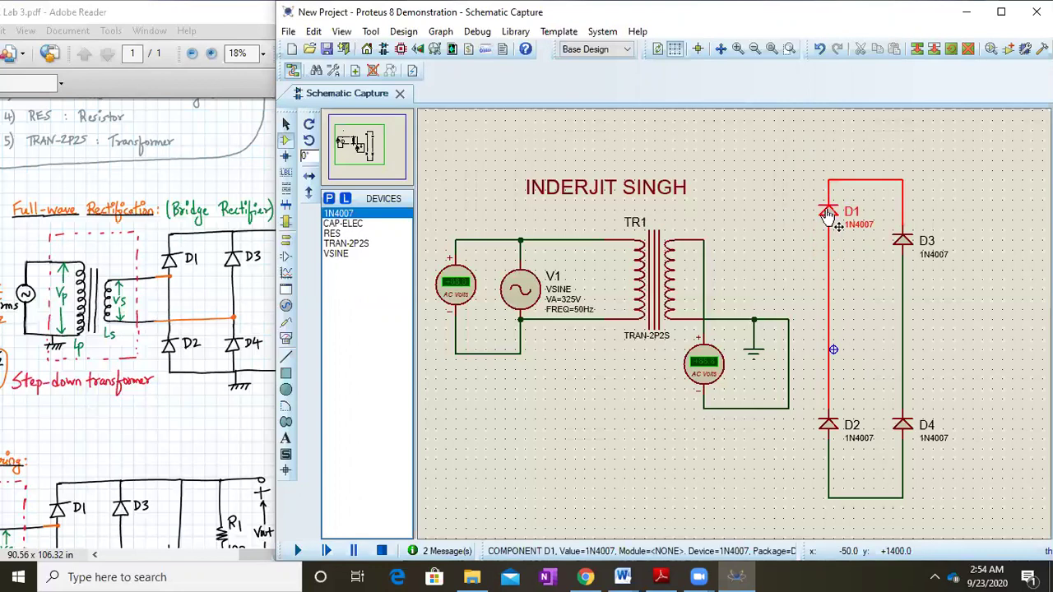
pyautogui.click(905, 245)
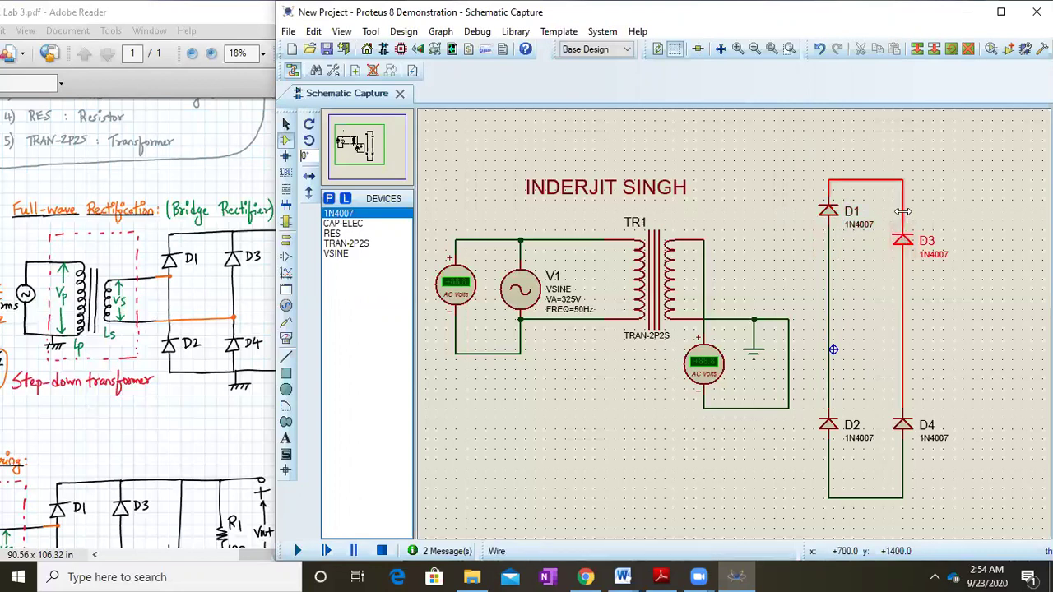
pyautogui.moveTo(904, 246); pyautogui.dragTo(904, 215)
pyautogui.click(977, 276)
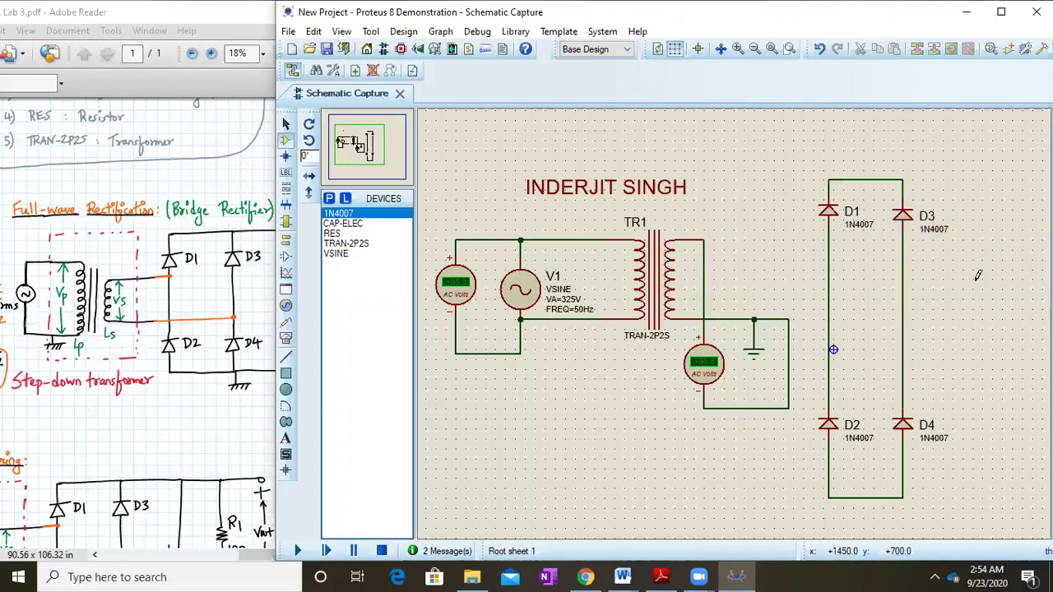
# Wire the transformer's upper secondary line to the D1–D2 branch and its lower line to the D3–D4 branch
pyautogui.click(706, 236)
pyautogui.click(828, 238)
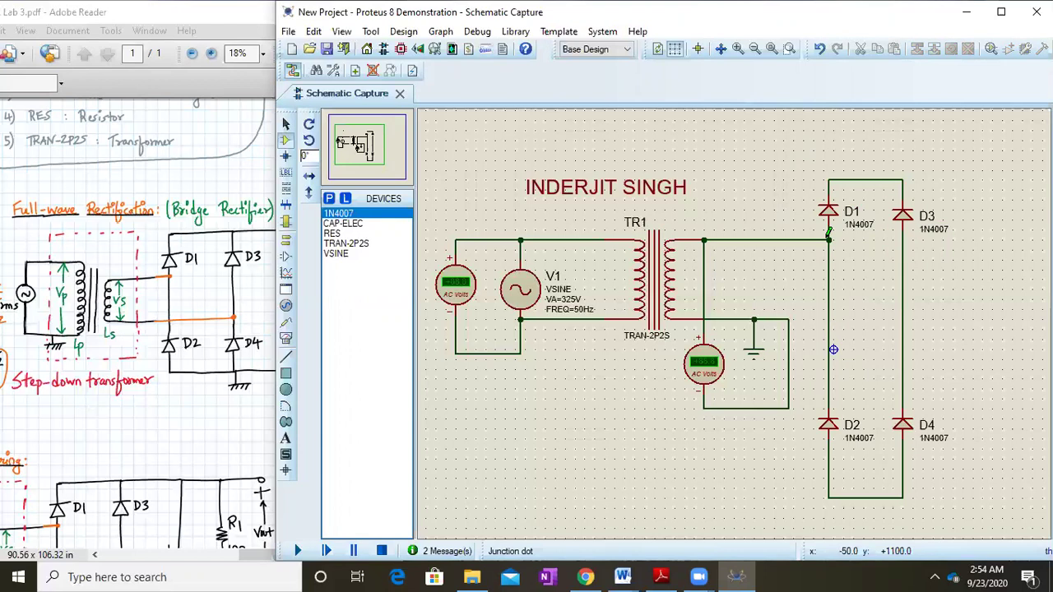
pyautogui.click(788, 320)
pyautogui.click(902, 319)
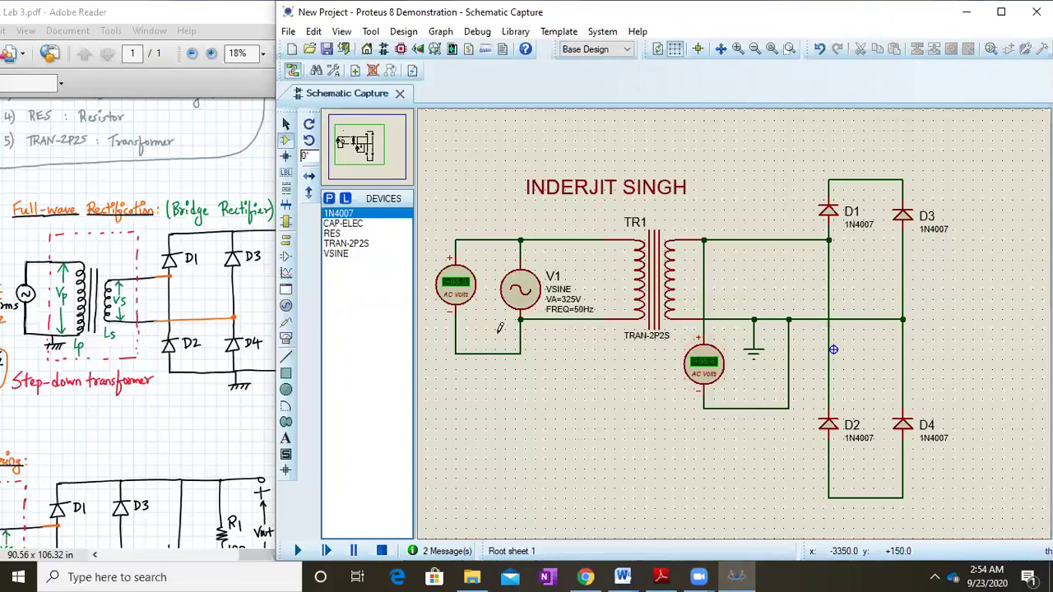
# Place a RES resistor beside the diode bridge on the output side and rotate it to stand vertically
pyautogui.moveTo(359, 142); pyautogui.dragTo(368, 145)
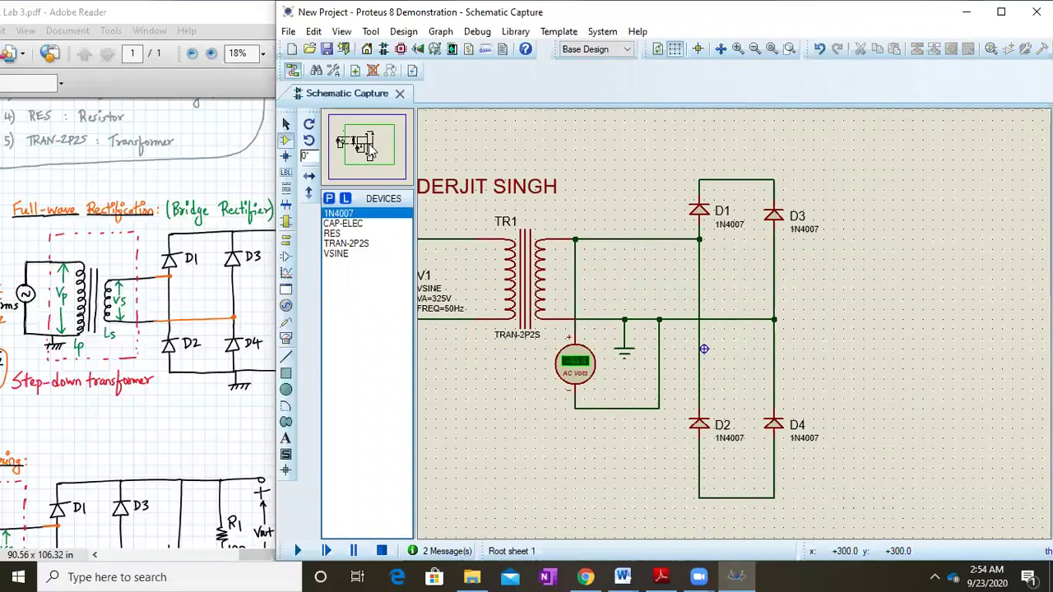
pyautogui.click(331, 234)
pyautogui.click(875, 325)
pyautogui.click(882, 329)
pyautogui.rightClick(858, 303)
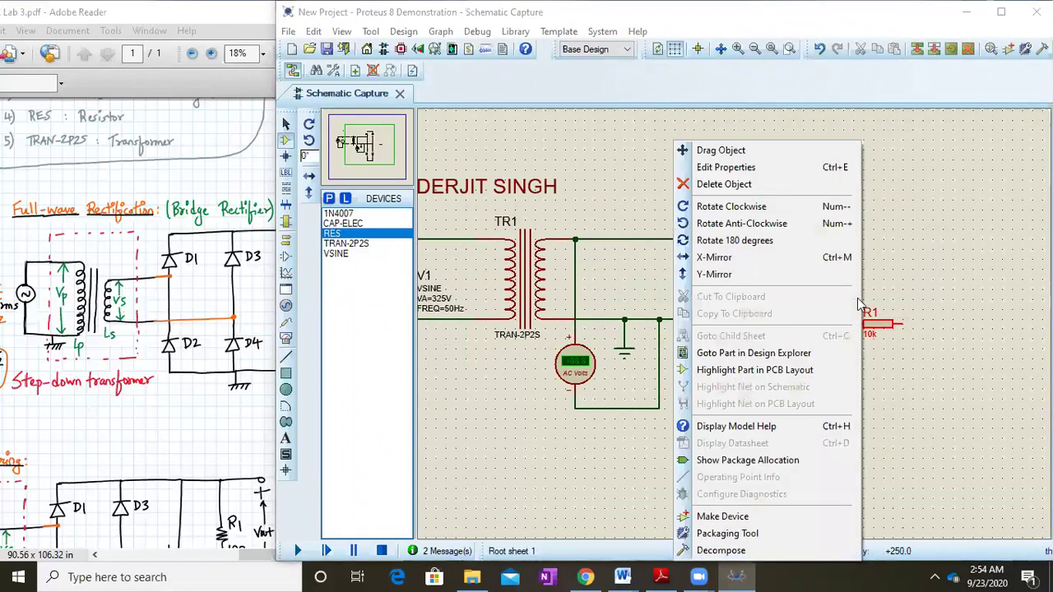
pyautogui.click(761, 234)
# Wire resistor R1 across the bridge output, from the top rail at D3 to the bottom rail at D4
pyautogui.click(775, 177)
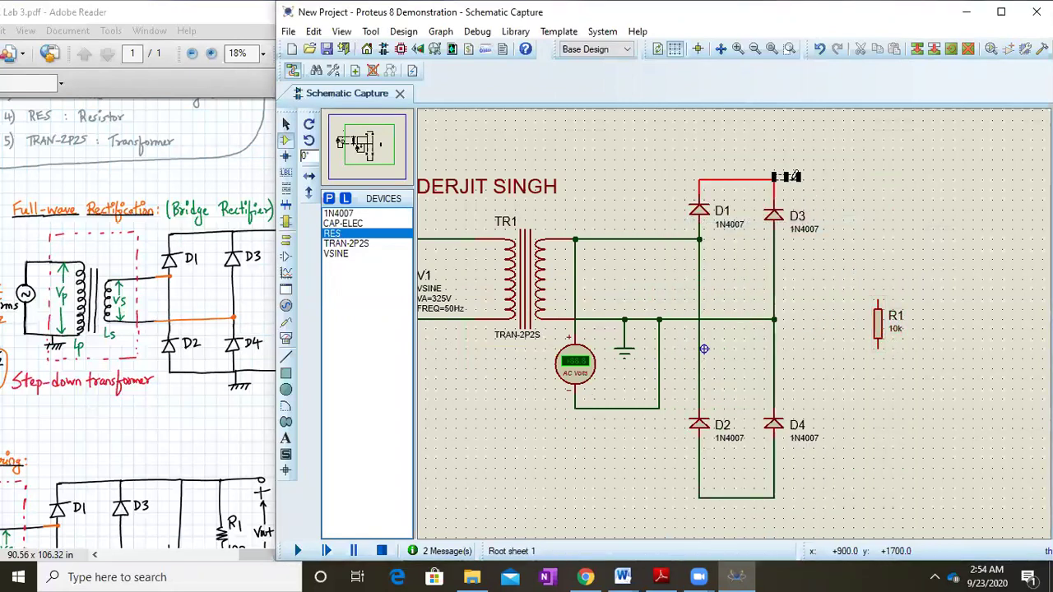
pyautogui.click(829, 198)
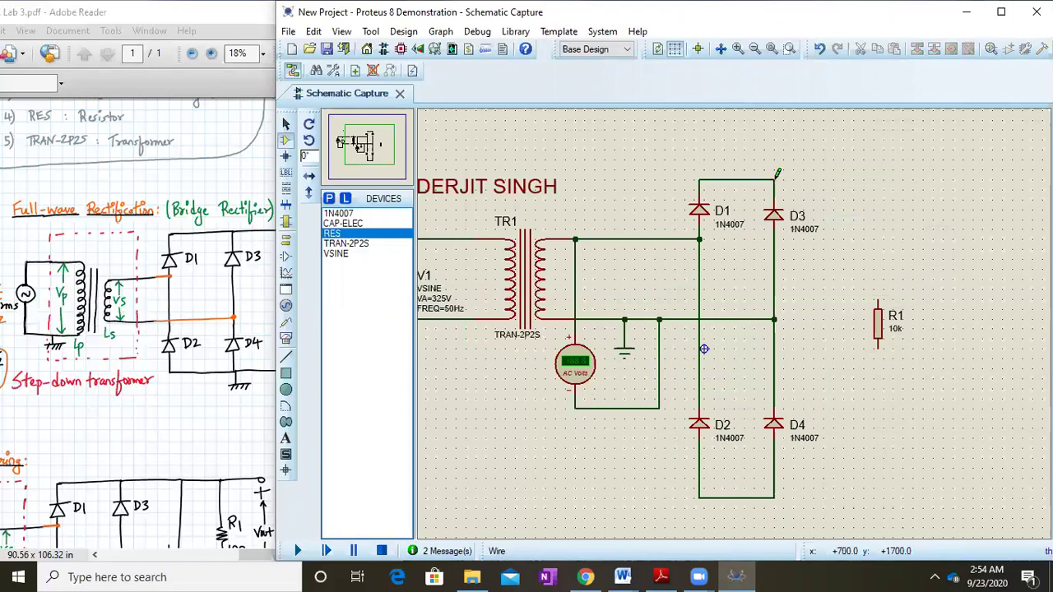
pyautogui.click(774, 178)
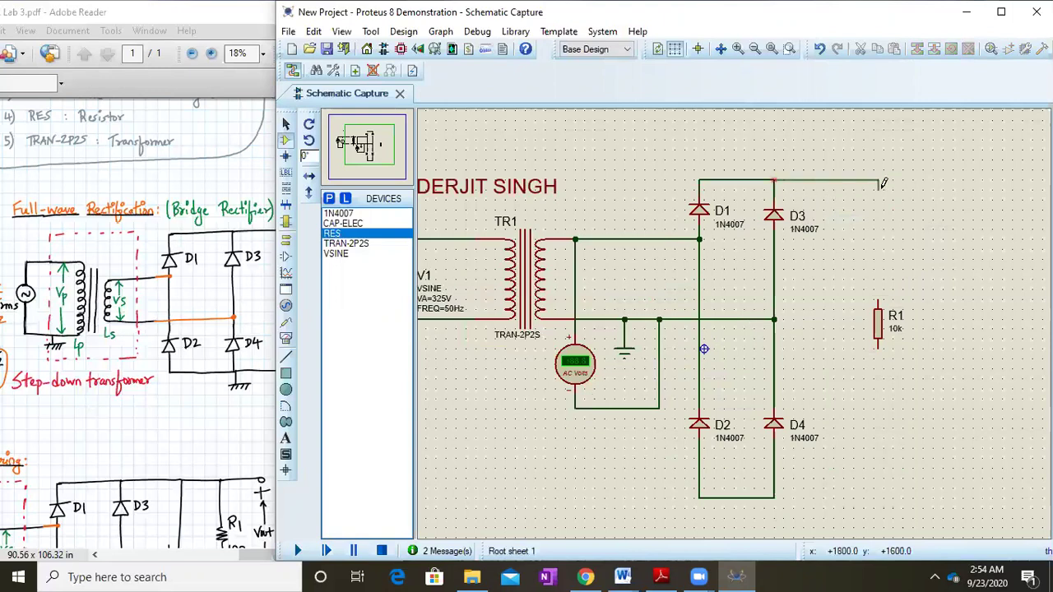
pyautogui.click(878, 302)
pyautogui.click(879, 344)
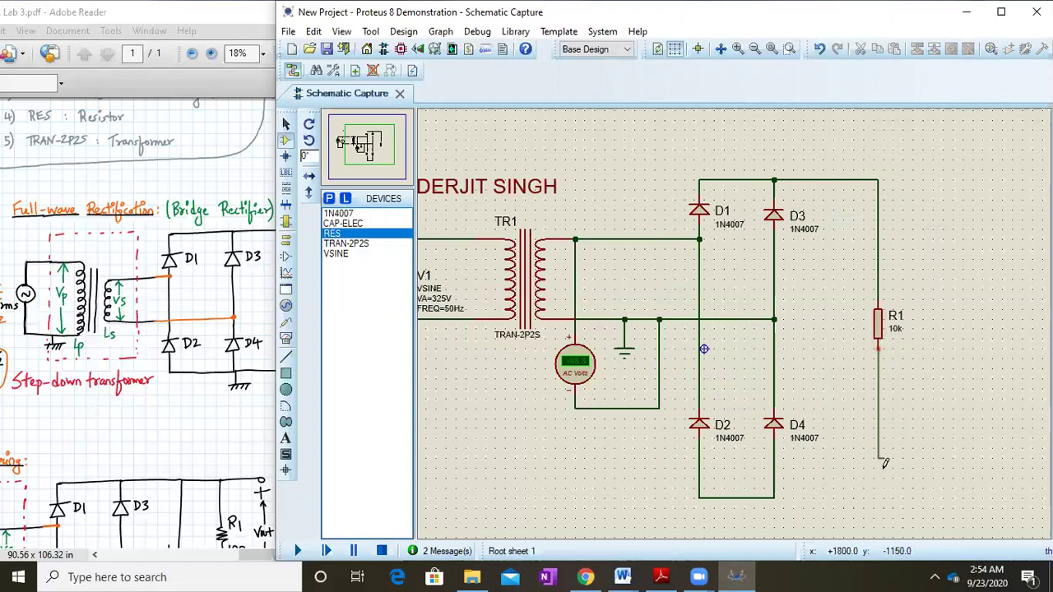
pyautogui.click(774, 498)
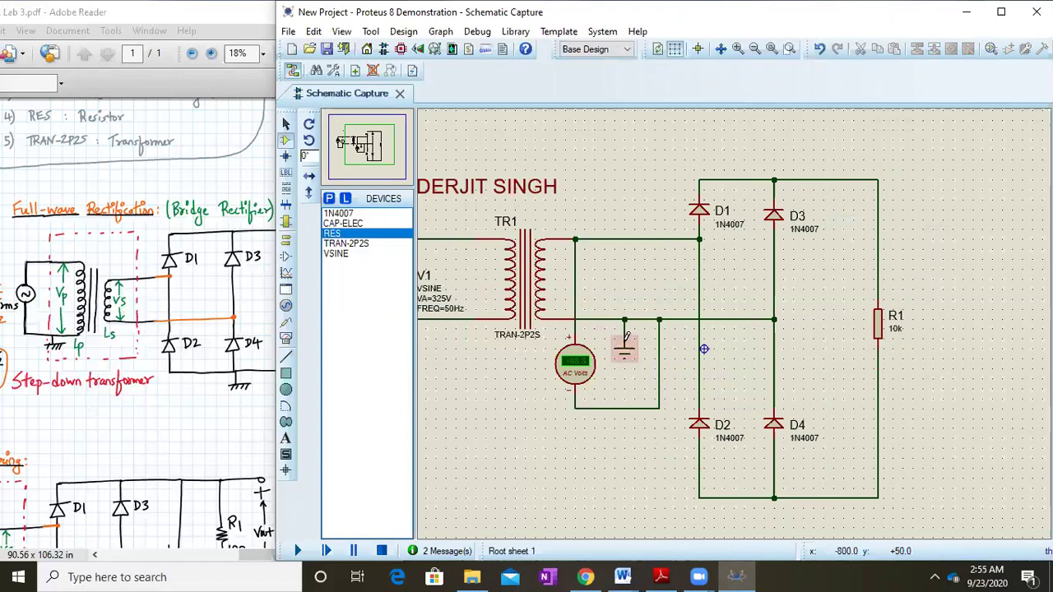
# Delete the ground on the transformer secondary and wire a new GROUND terminal to the bridge's bottom rail
pyautogui.rightClick(626, 338)
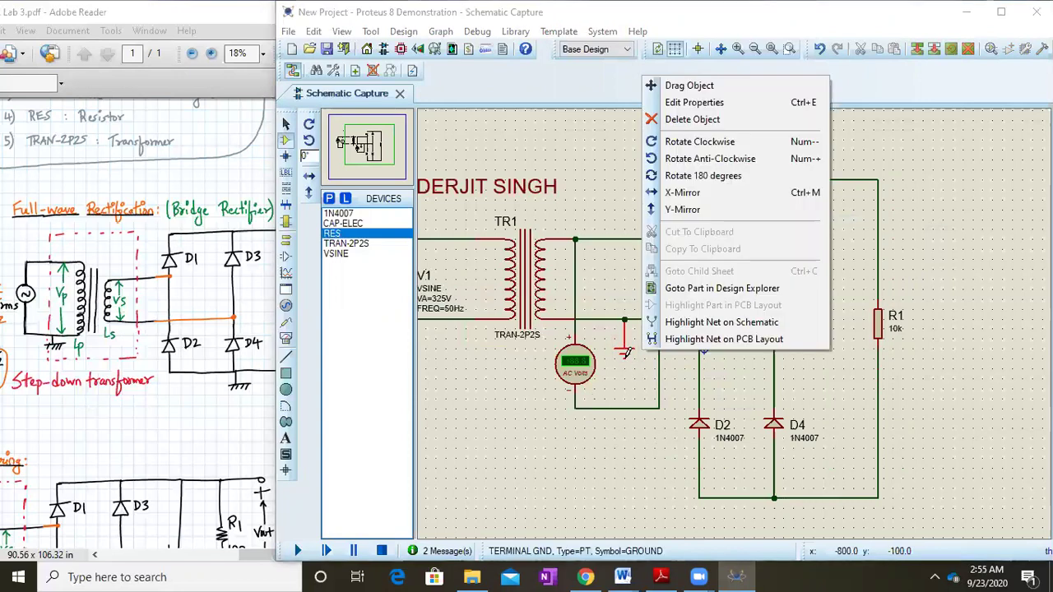
pyautogui.click(711, 121)
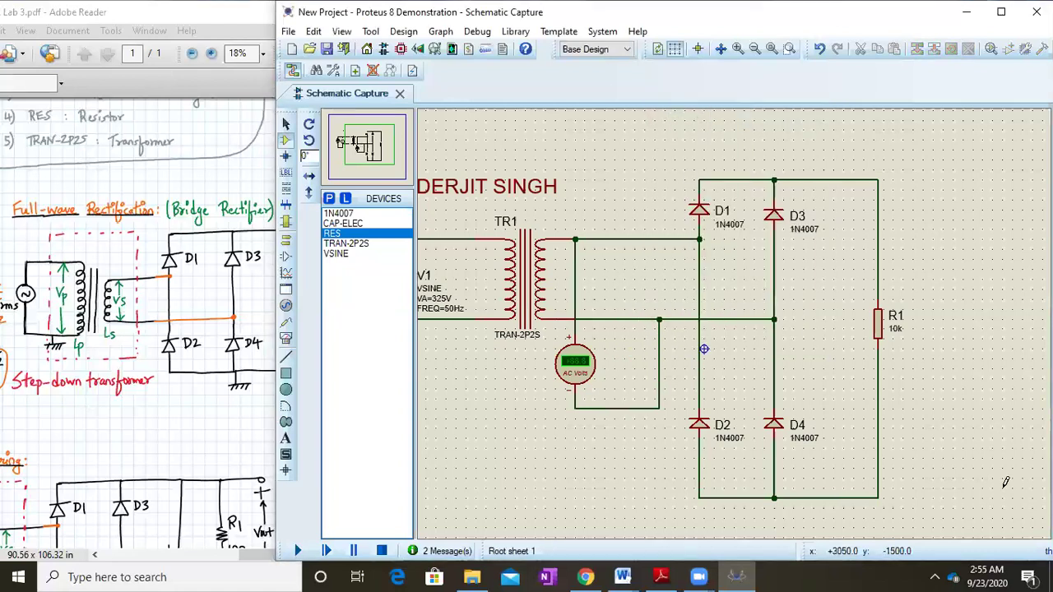
pyautogui.rightClick(819, 512)
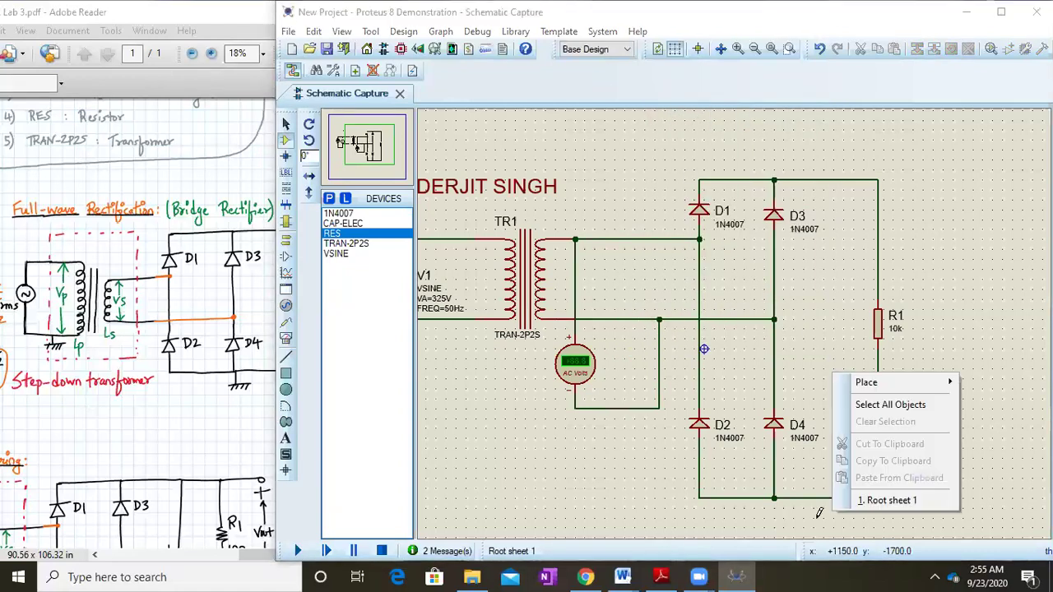
pyautogui.moveTo(863, 382)
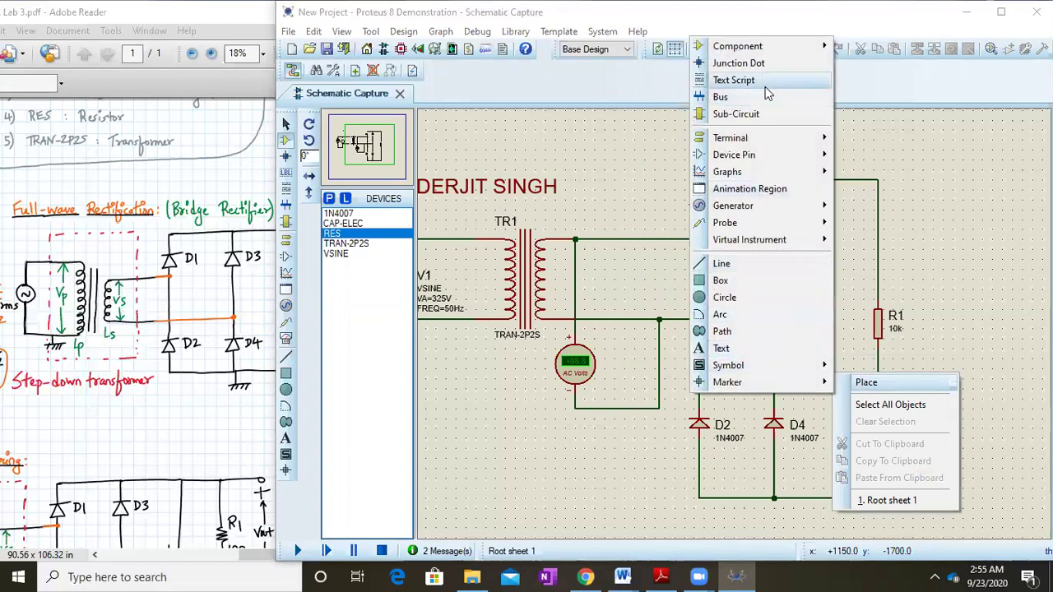
pyautogui.moveTo(759, 144)
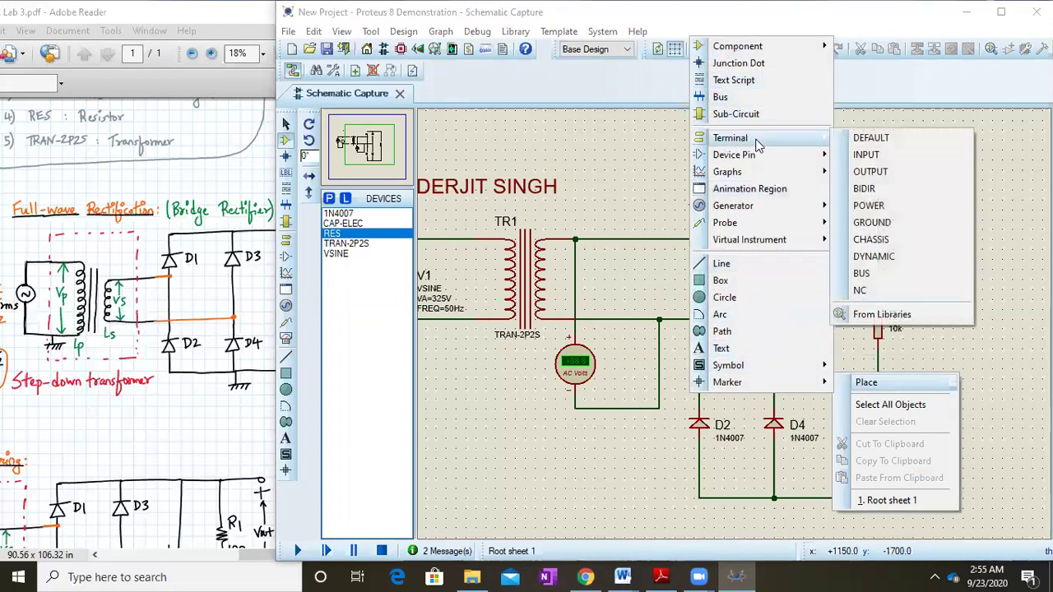
pyautogui.click(887, 223)
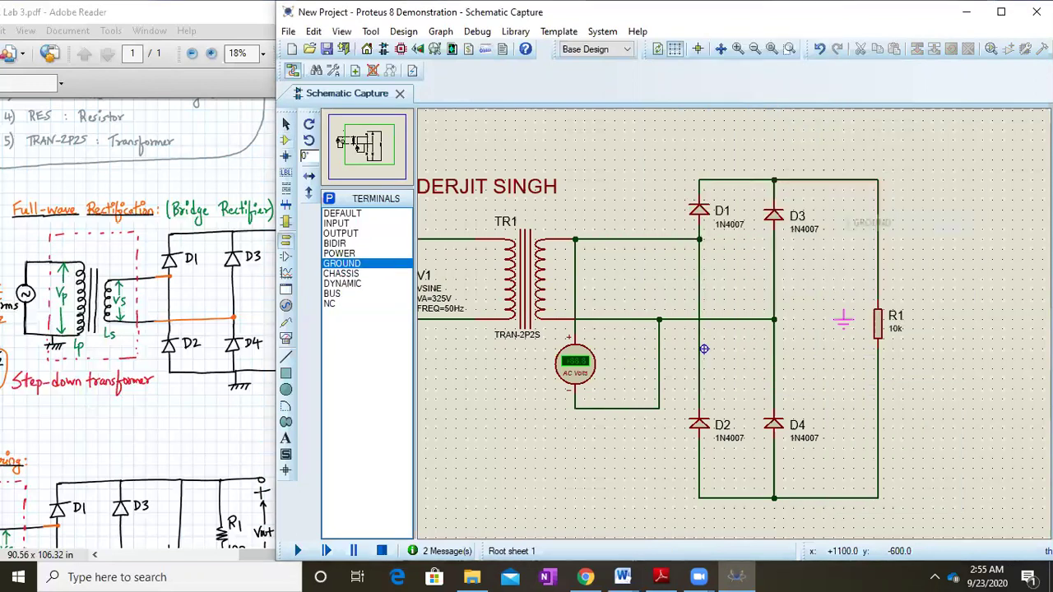
pyautogui.click(782, 528)
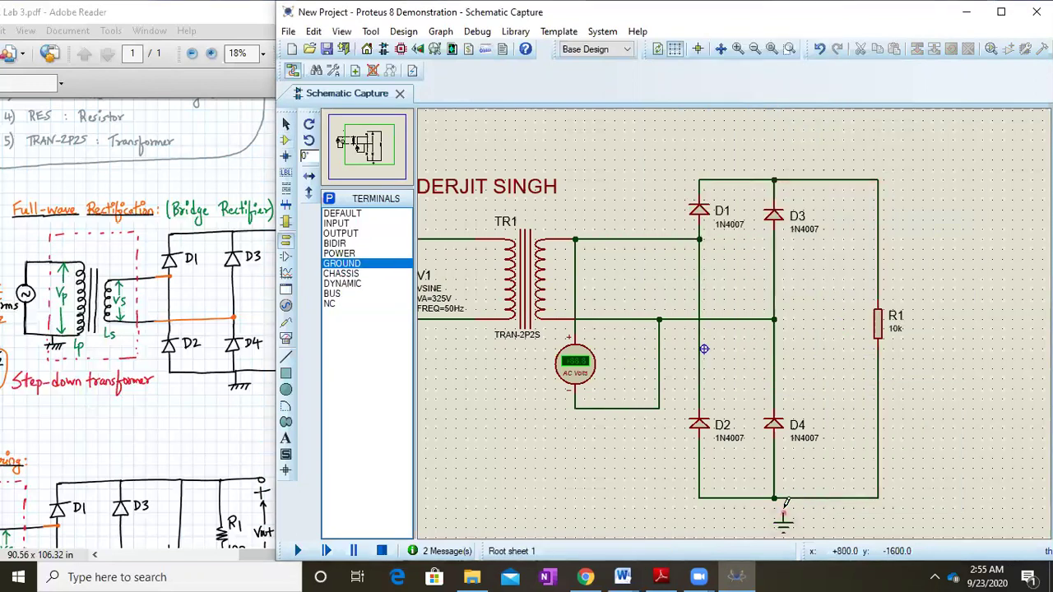
pyautogui.click(782, 513)
pyautogui.click(782, 497)
# Set the resistance of load resistor R1 to 100
pyautogui.doubleClick(877, 323)
pyautogui.click(622, 188)
pyautogui.press('BackSpace')
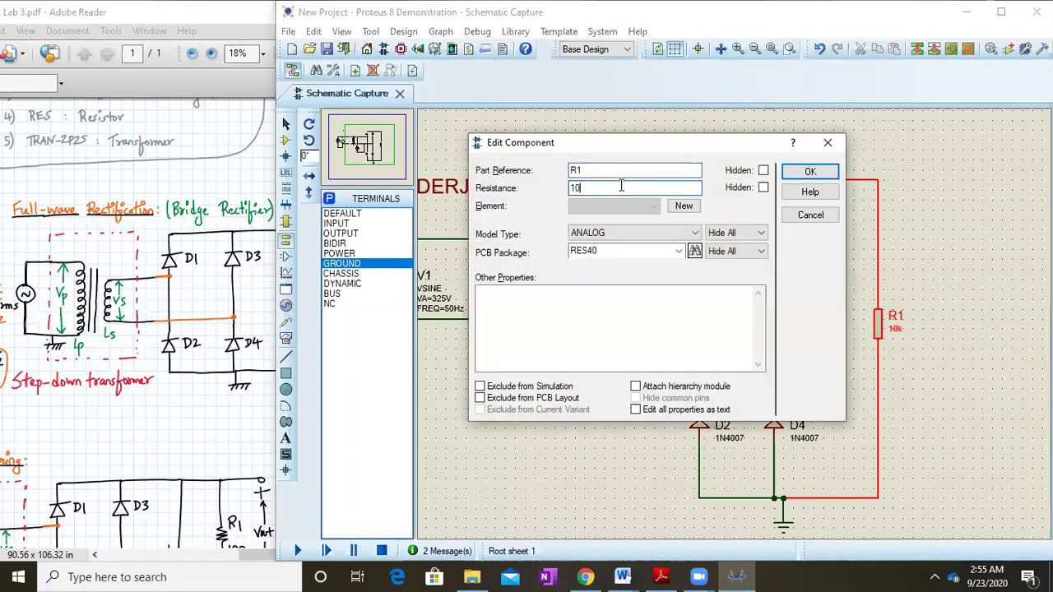
pyautogui.write('0')
pyautogui.press('Return')
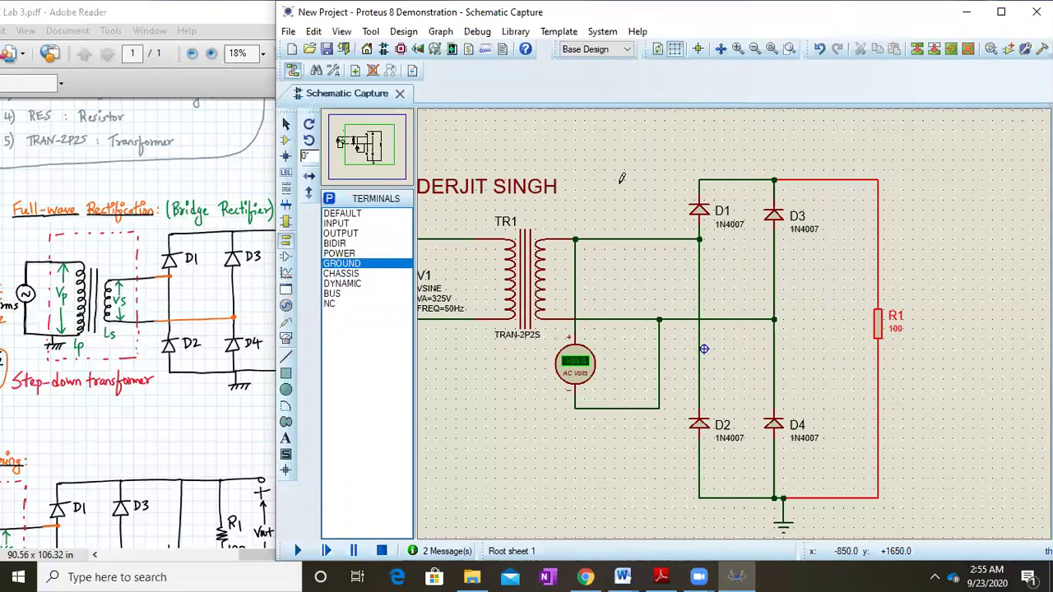
# Place an oscilloscope above and beyond the load resistor R1
pyautogui.click(287, 337)
pyautogui.click(981, 224)
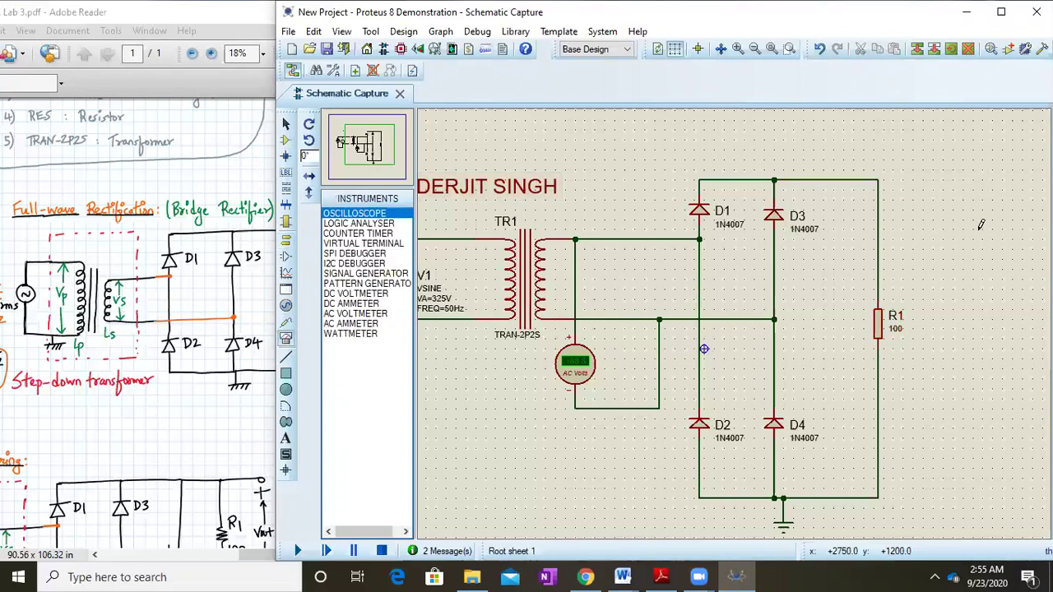
pyautogui.click(1002, 179)
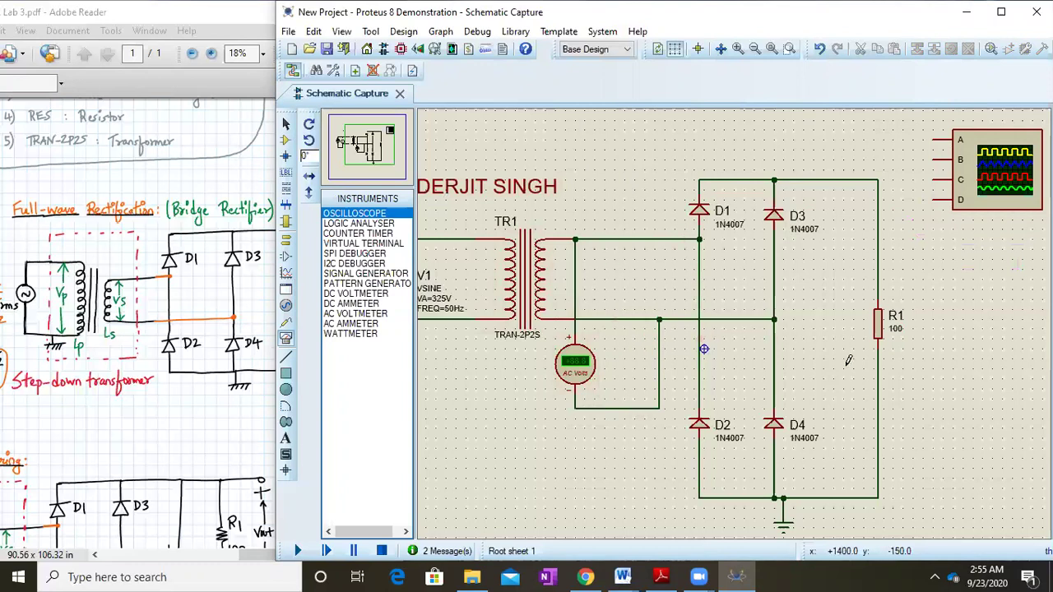
pyautogui.click(935, 140)
pyautogui.click(834, 179)
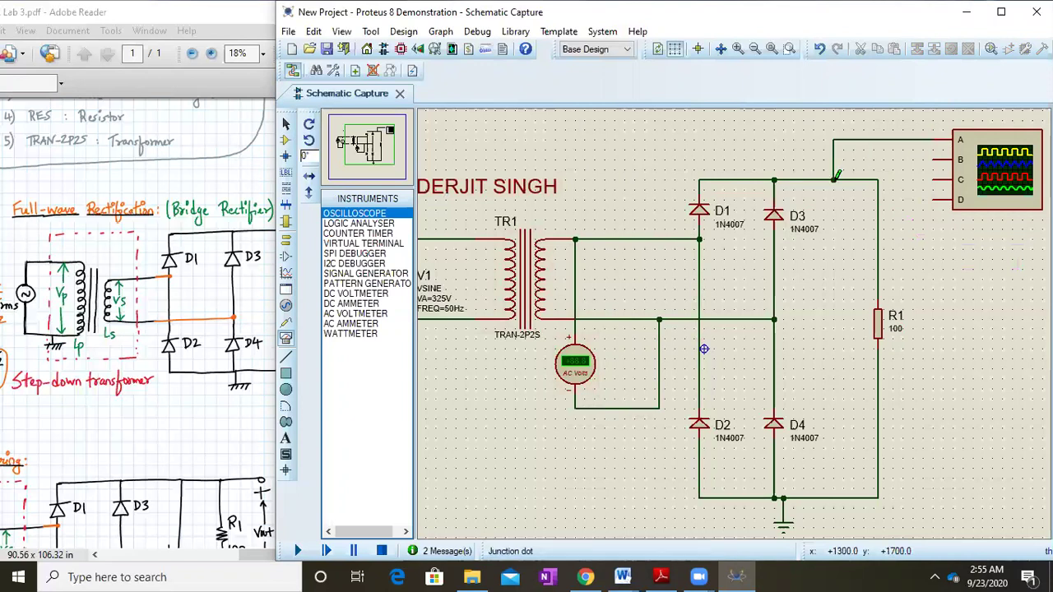
pyautogui.rightClick(834, 150)
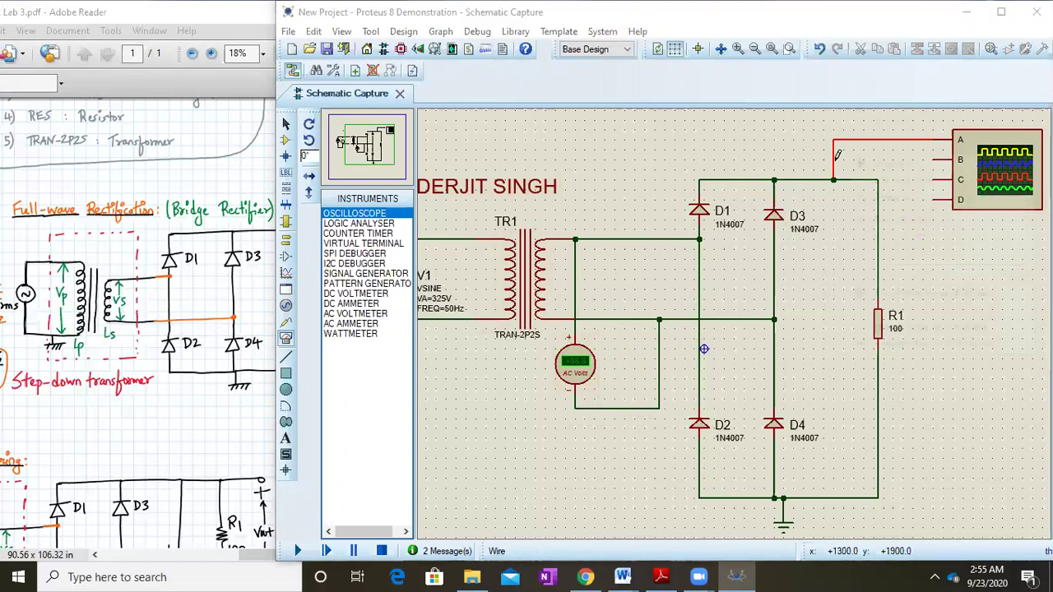
pyautogui.click(880, 200)
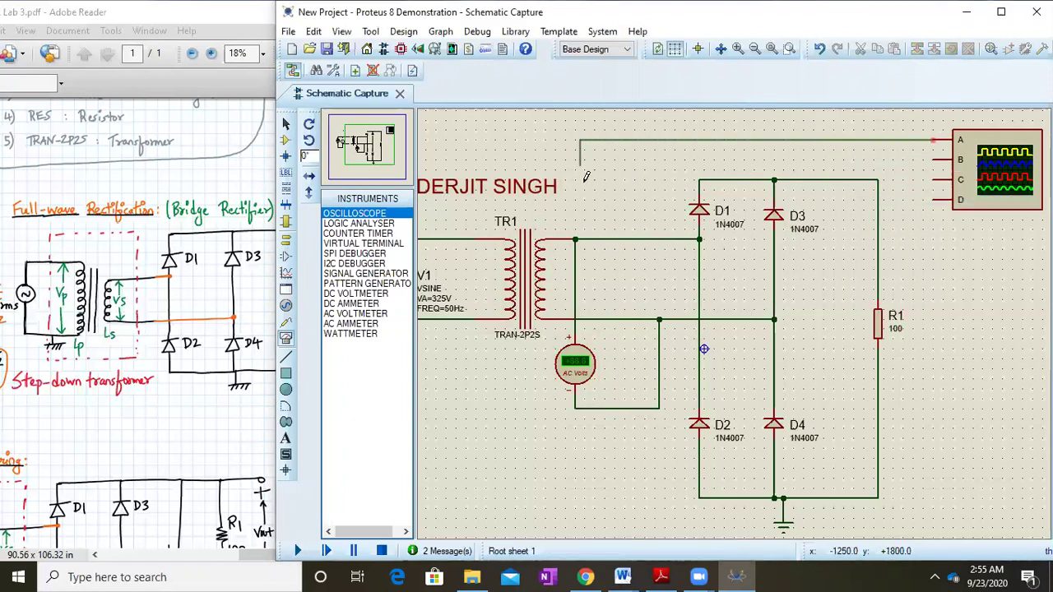
# Wire oscilloscope channel A to the upper transformer secondary line and channel B to the bridge's top output rail, and run the simulation
pyautogui.click(601, 238)
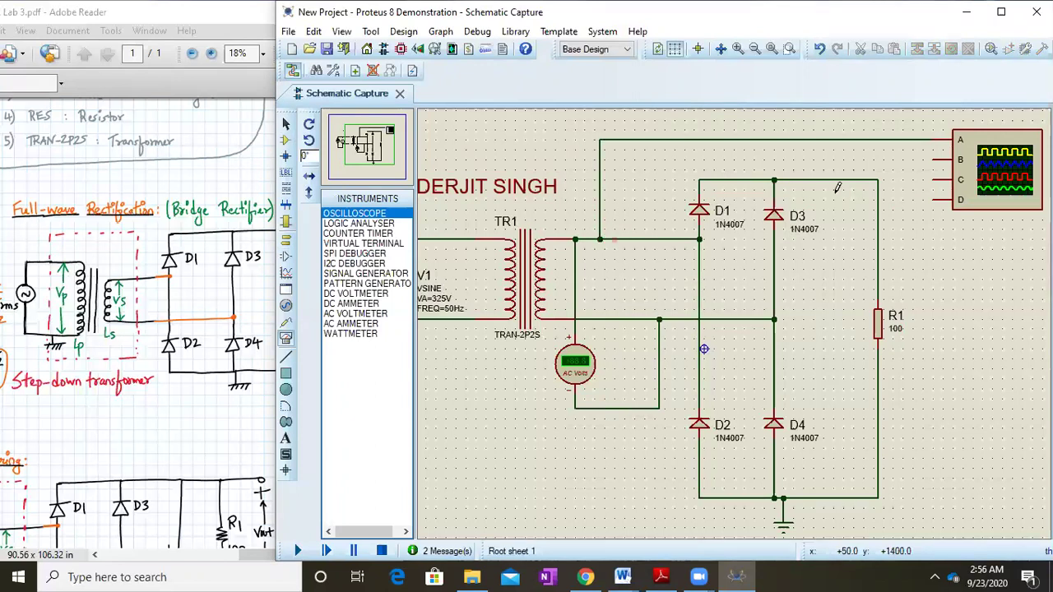
pyautogui.click(935, 159)
pyautogui.click(848, 178)
pyautogui.click(297, 551)
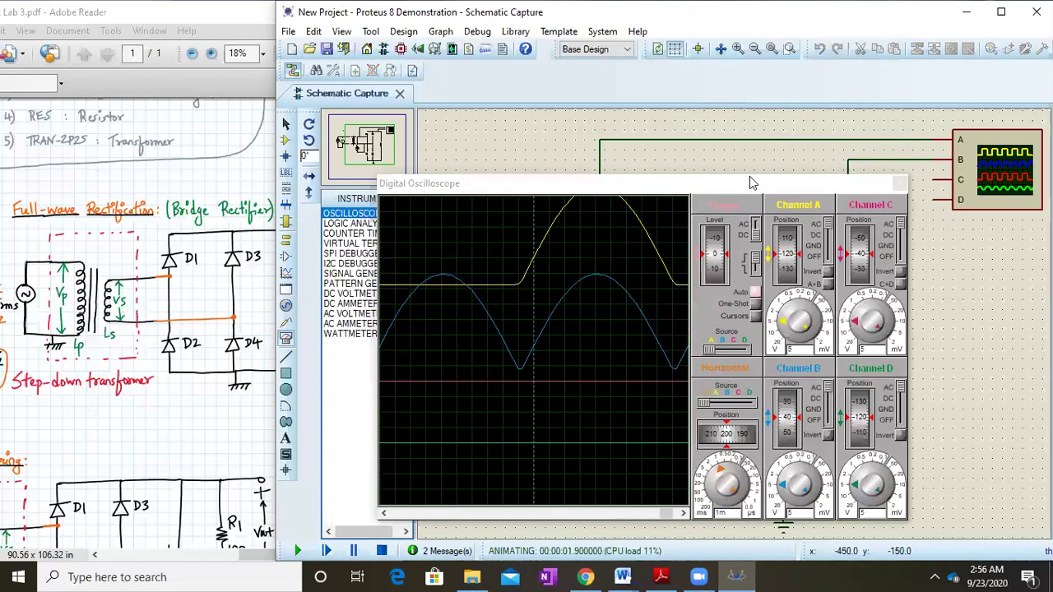
# Move the oscilloscope window aside to view the circuit, close it, and stop the simulation
pyautogui.moveTo(812, 182); pyautogui.dragTo(579, 432)
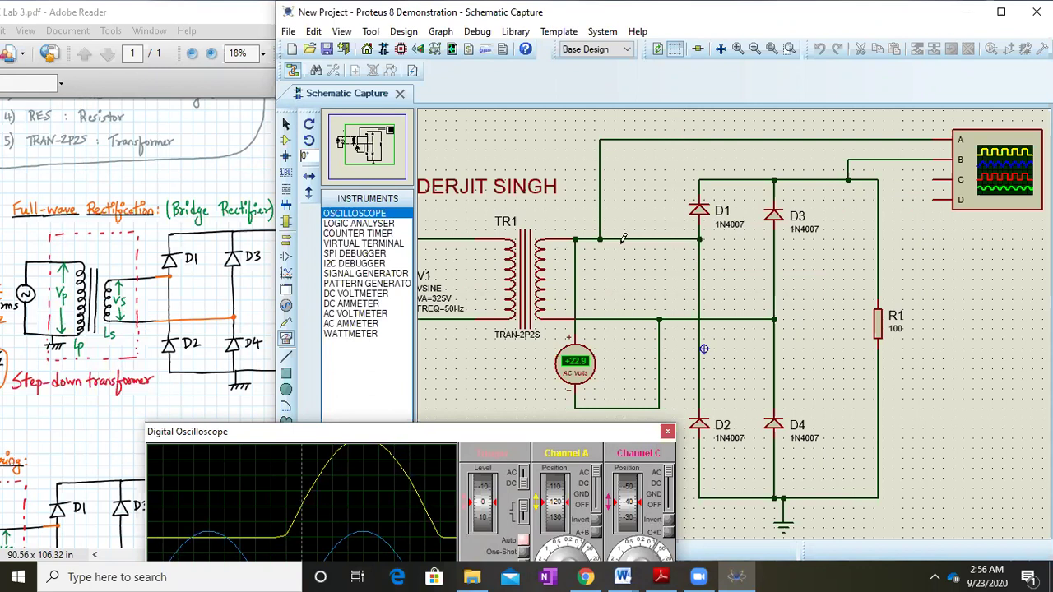
pyautogui.moveTo(555, 433); pyautogui.dragTo(817, 149)
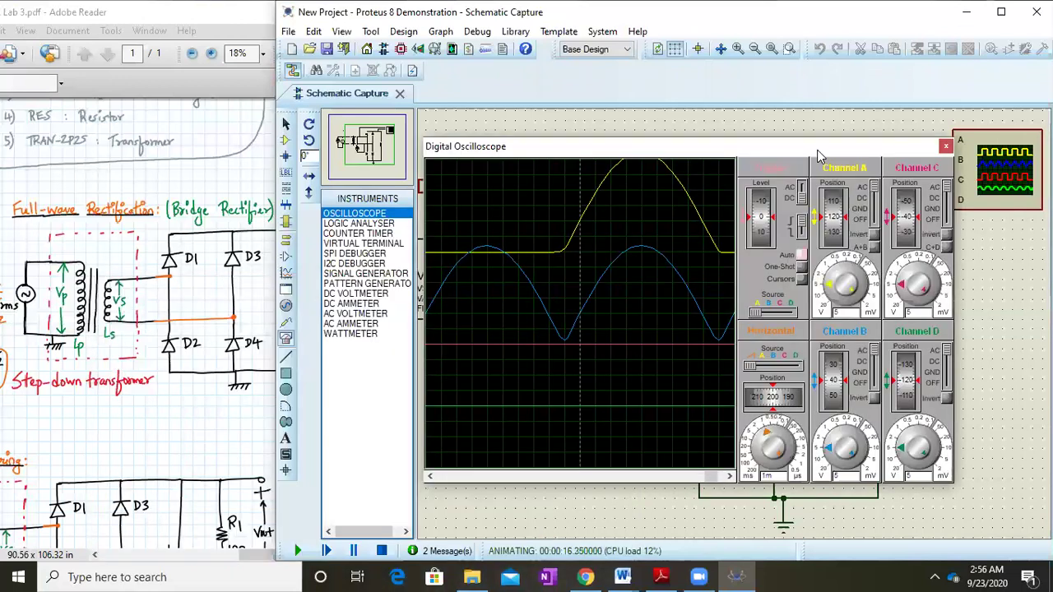
pyautogui.click(946, 147)
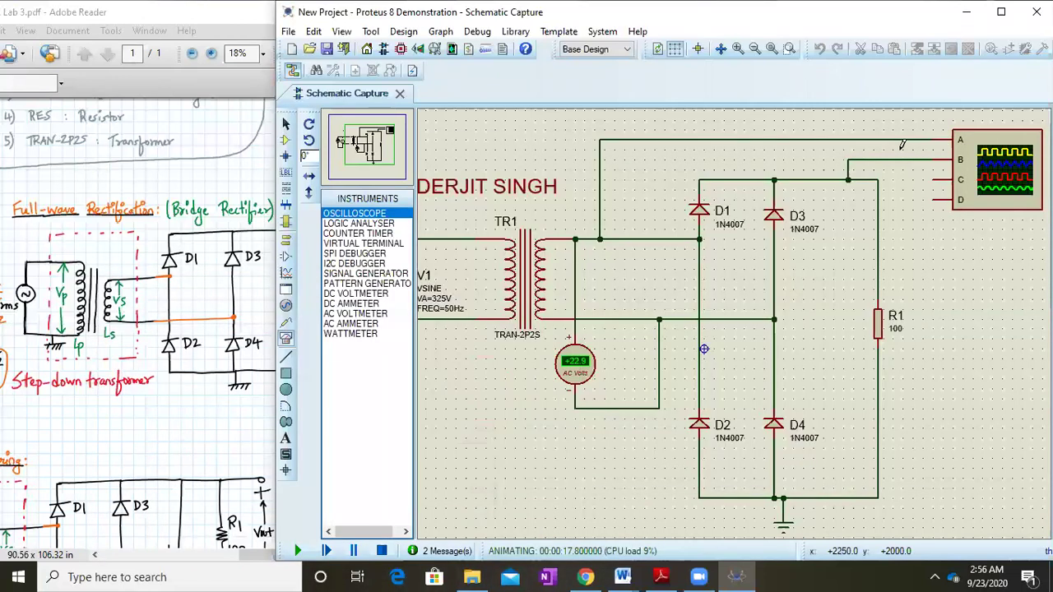
pyautogui.rightClick(685, 139)
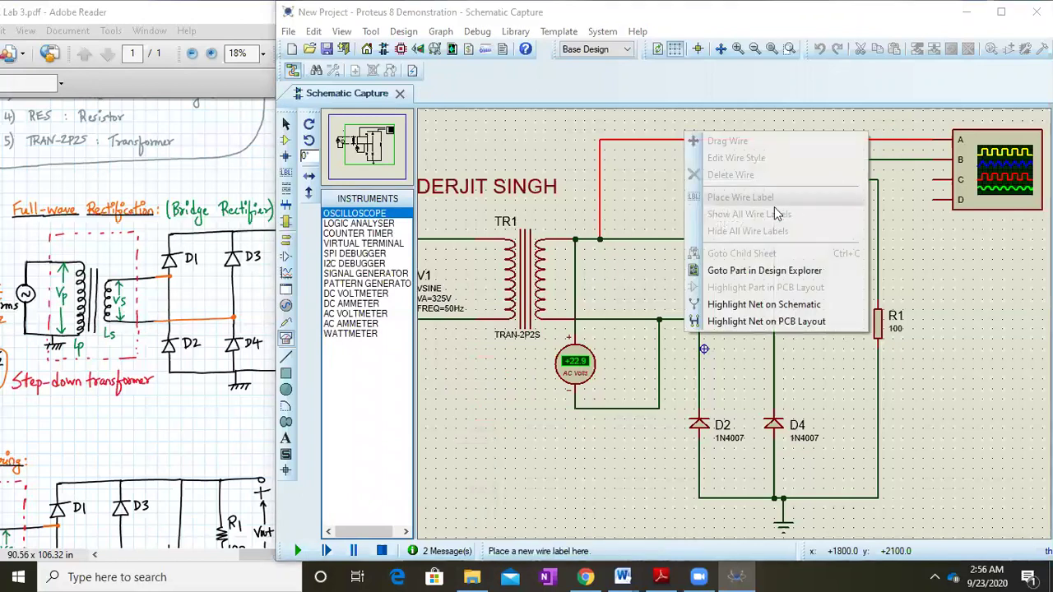
pyautogui.click(384, 549)
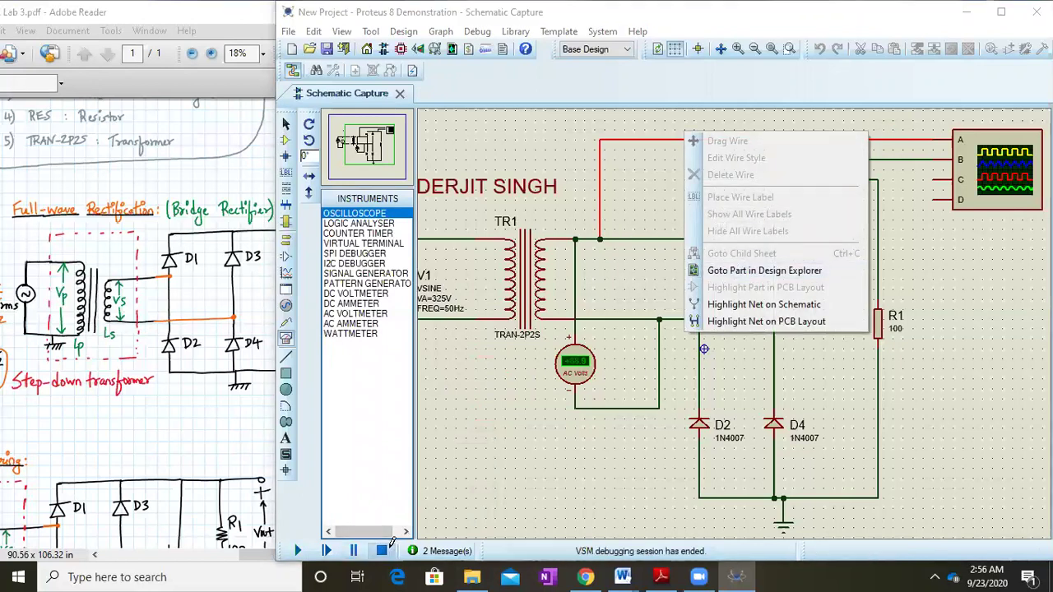
# Delete the wires connected to oscilloscope channels A and B
pyautogui.click(658, 143)
pyautogui.rightClick(668, 138)
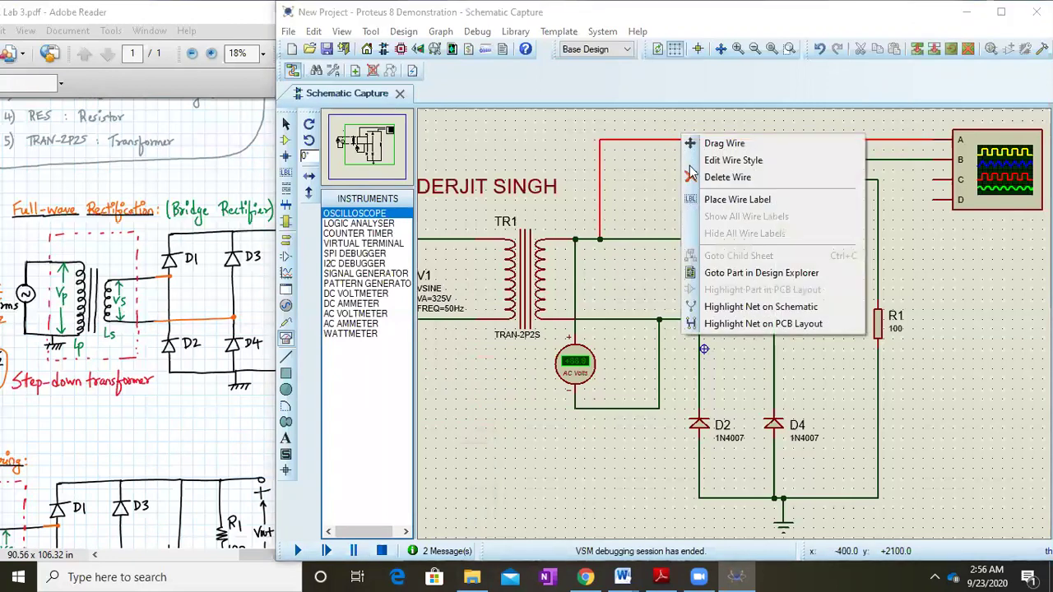
pyautogui.click(716, 178)
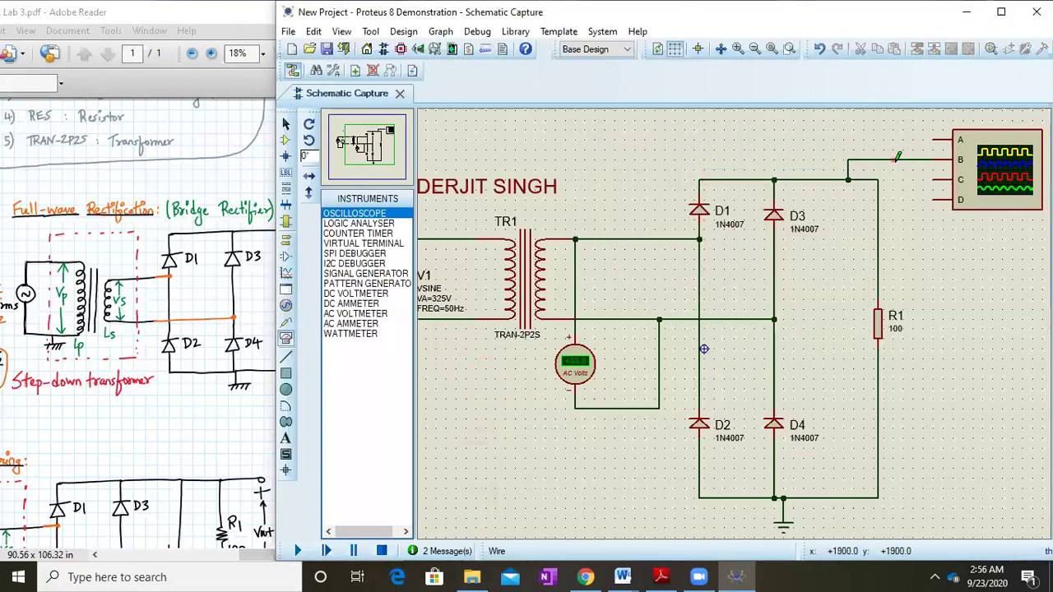
pyautogui.rightClick(892, 161)
pyautogui.click(804, 199)
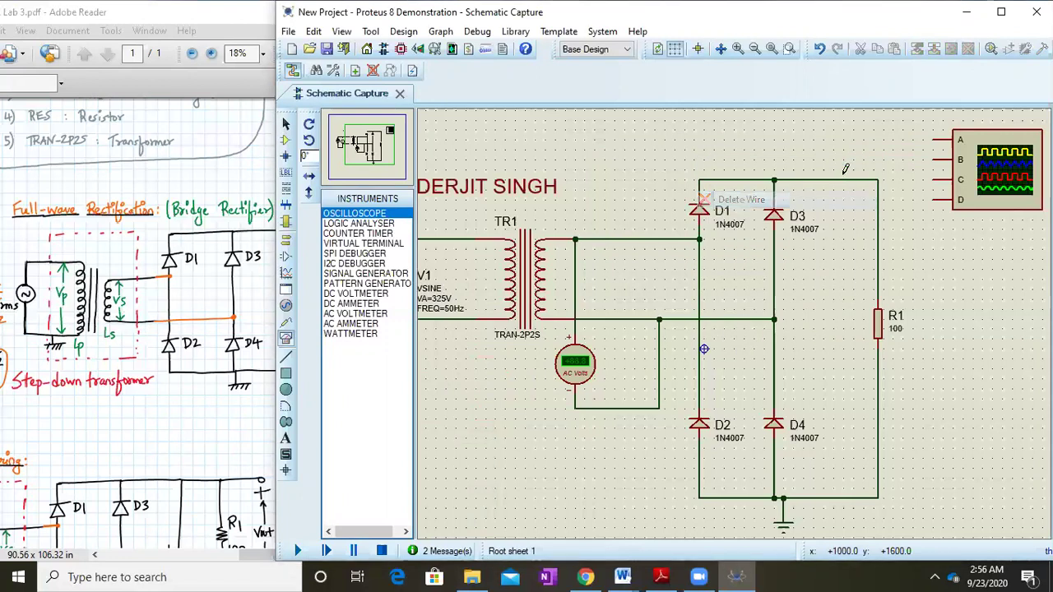
# Try to wire oscilloscope channel A to the bridge's top output rail
pyautogui.click(937, 142)
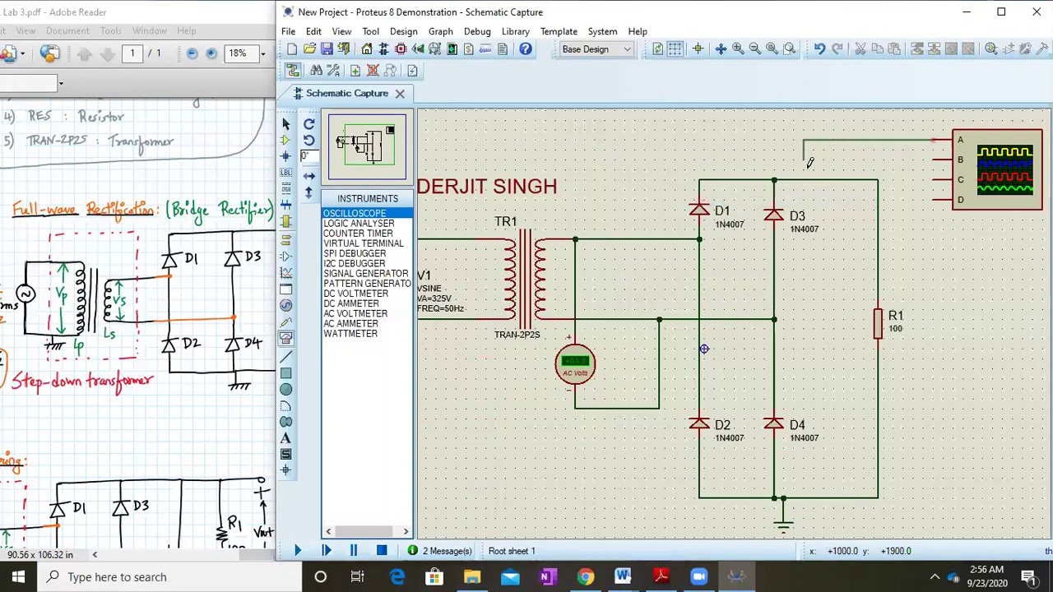
pyautogui.click(813, 178)
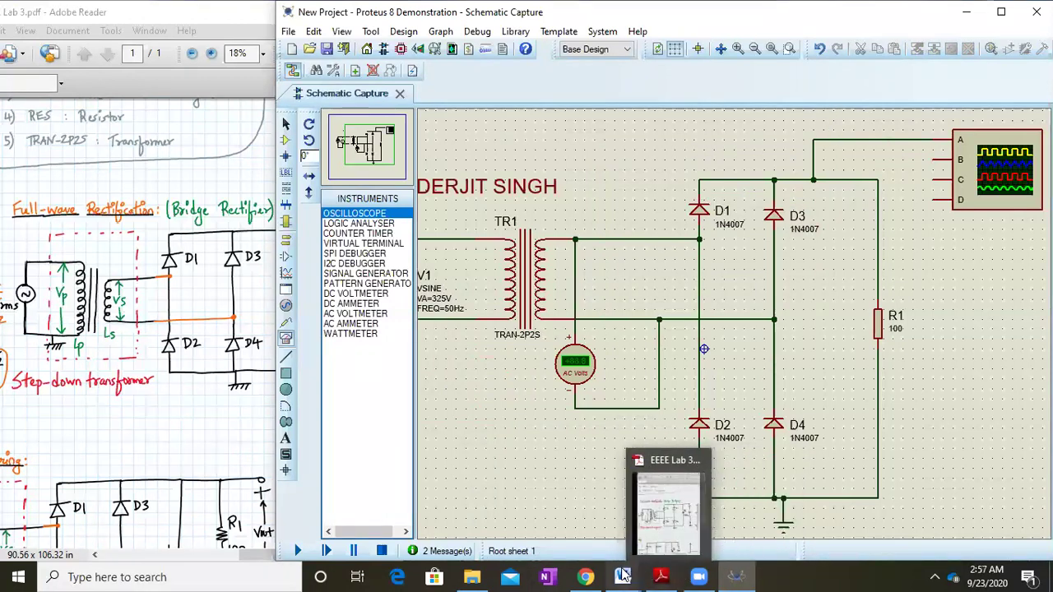
pyautogui.moveTo(660, 576)
pyautogui.moveTo(699, 576)
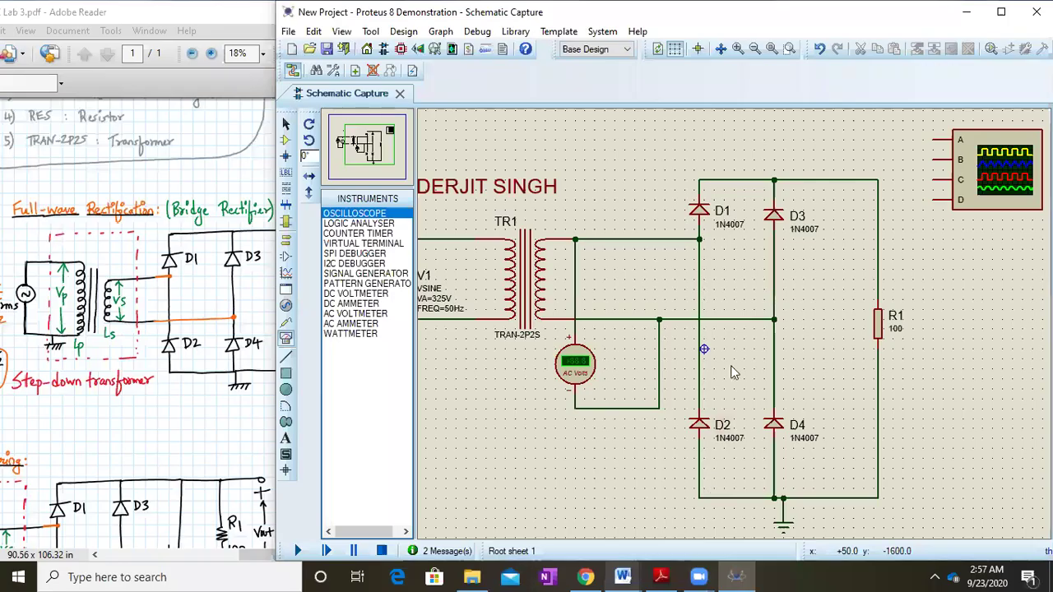
# Wire oscilloscope channel A to the upper transformer secondary line, channel B to the lower secondary line, and channel C to the output line above R1
pyautogui.click(933, 141)
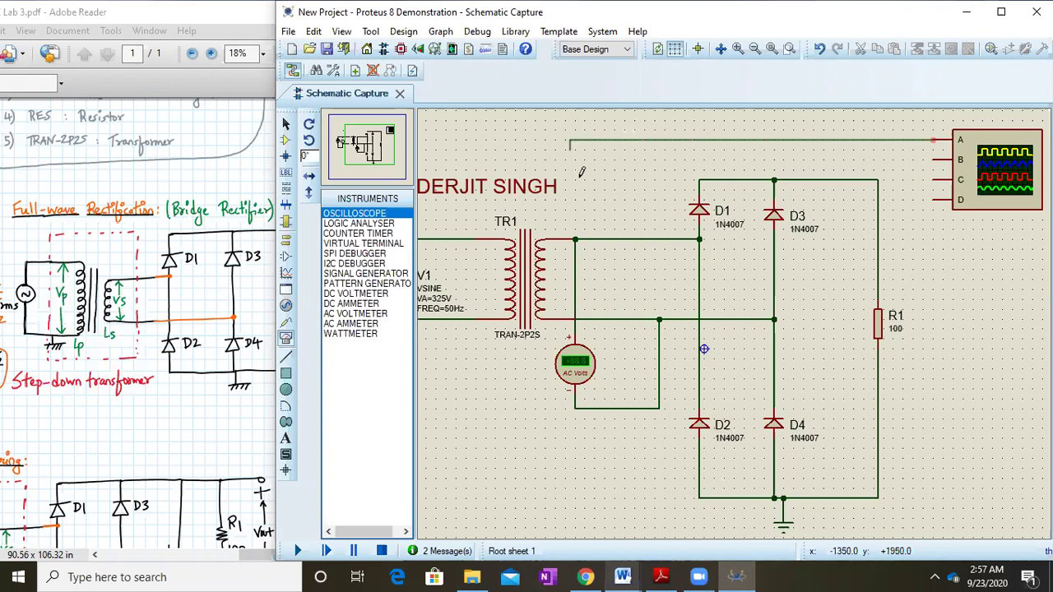
pyautogui.click(580, 238)
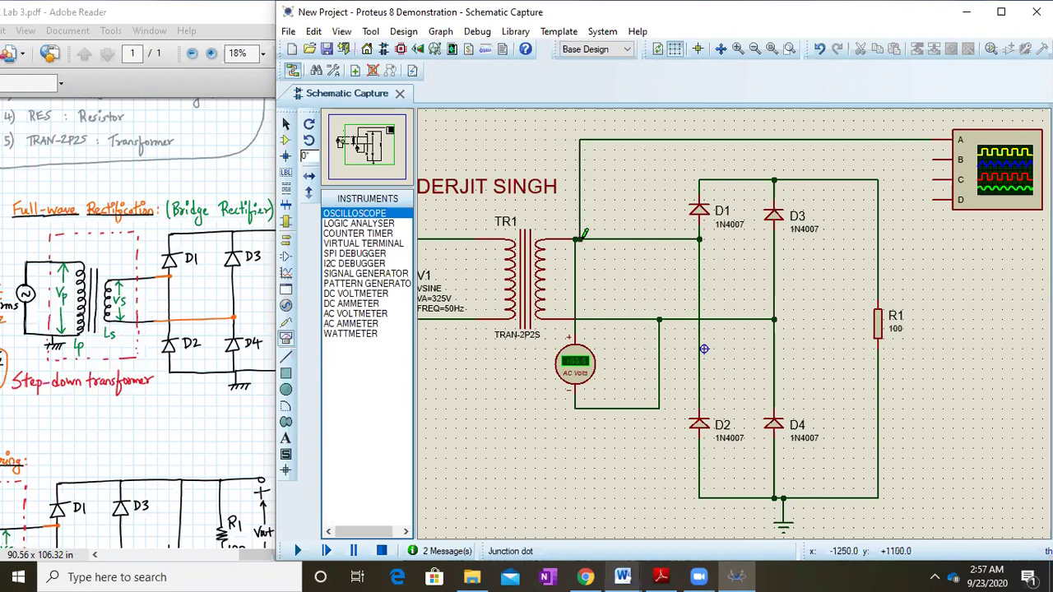
pyautogui.click(935, 160)
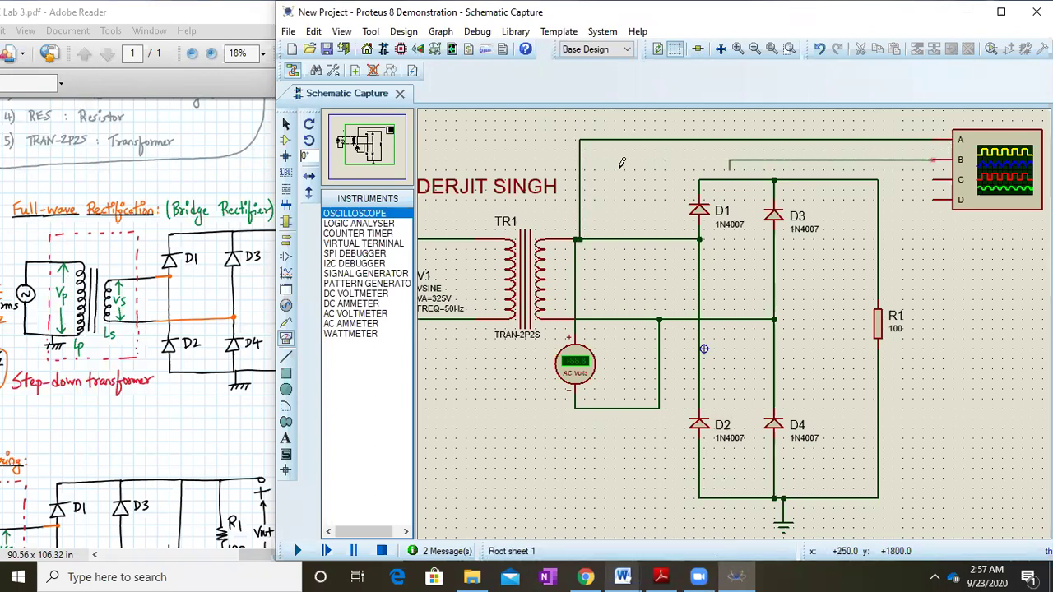
pyautogui.click(625, 319)
pyautogui.click(935, 179)
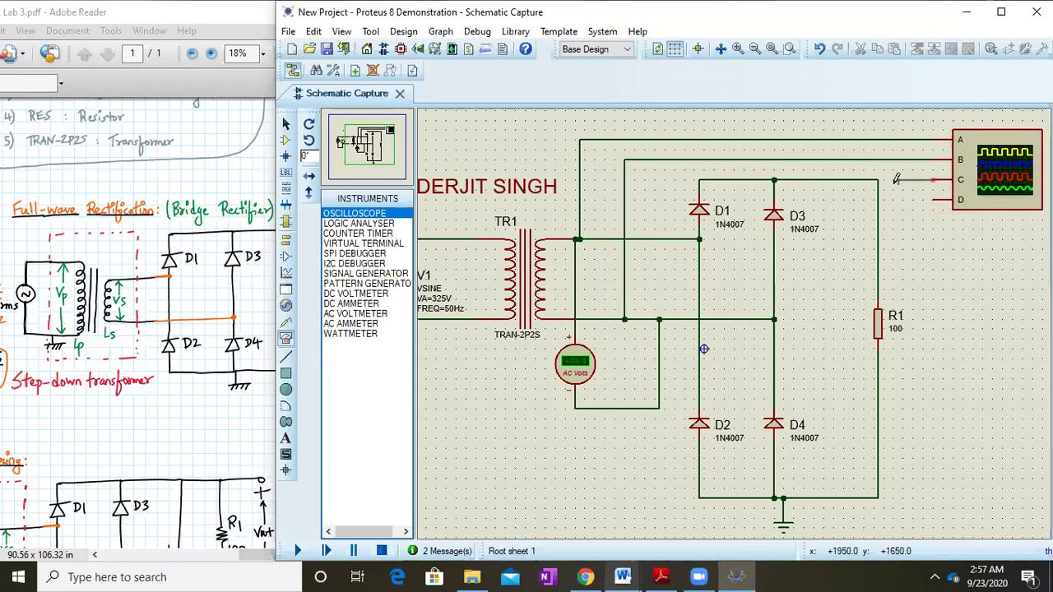
pyautogui.click(880, 223)
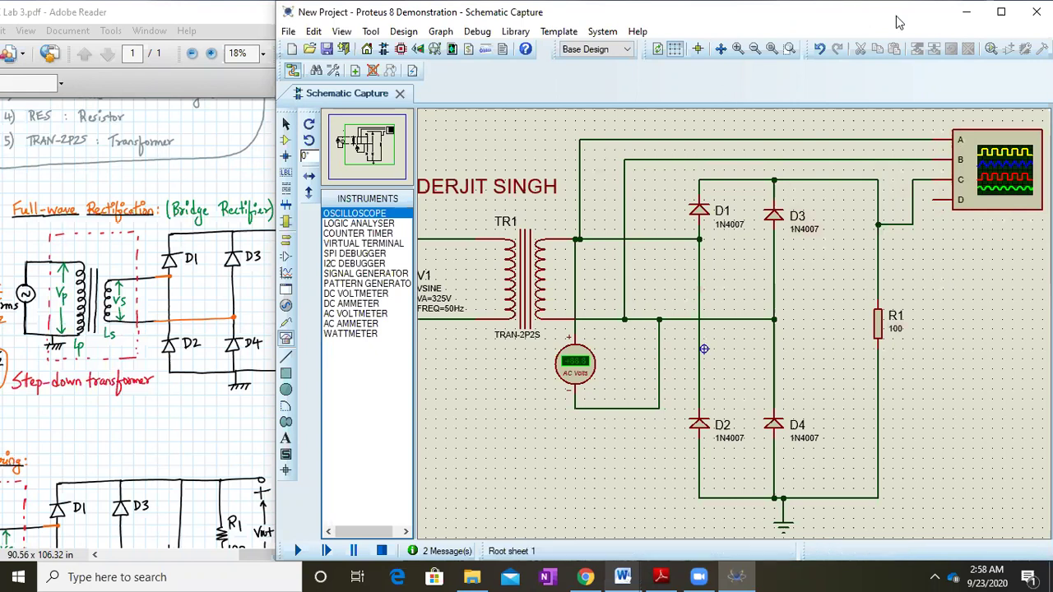
# Run the simulation with the schematic maximized and paste a screenshot of the circuit on page 2 of the Word document Doc2
pyautogui.click(1001, 11)
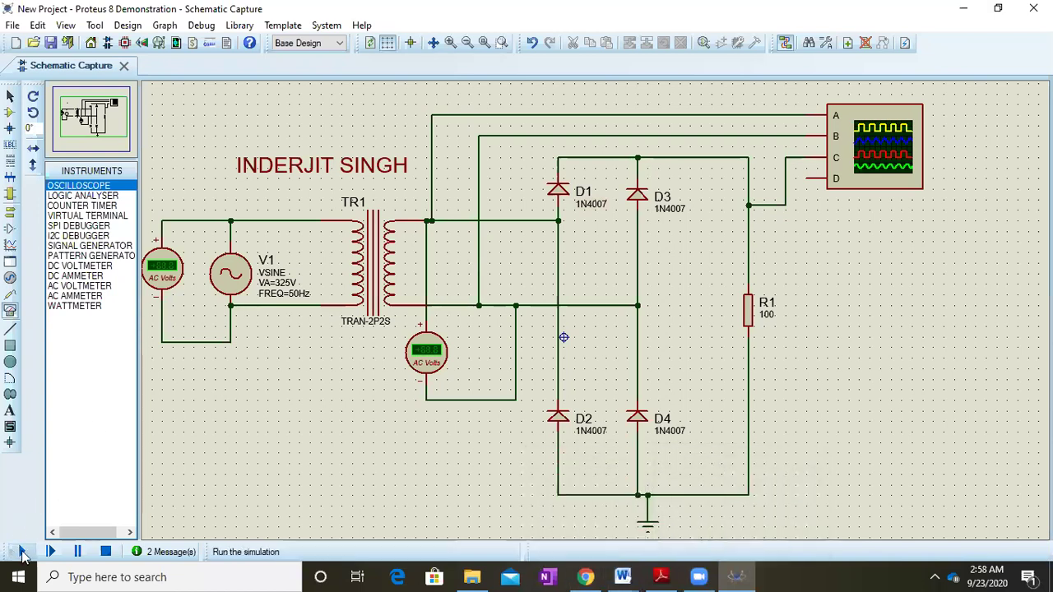
pyautogui.click(23, 553)
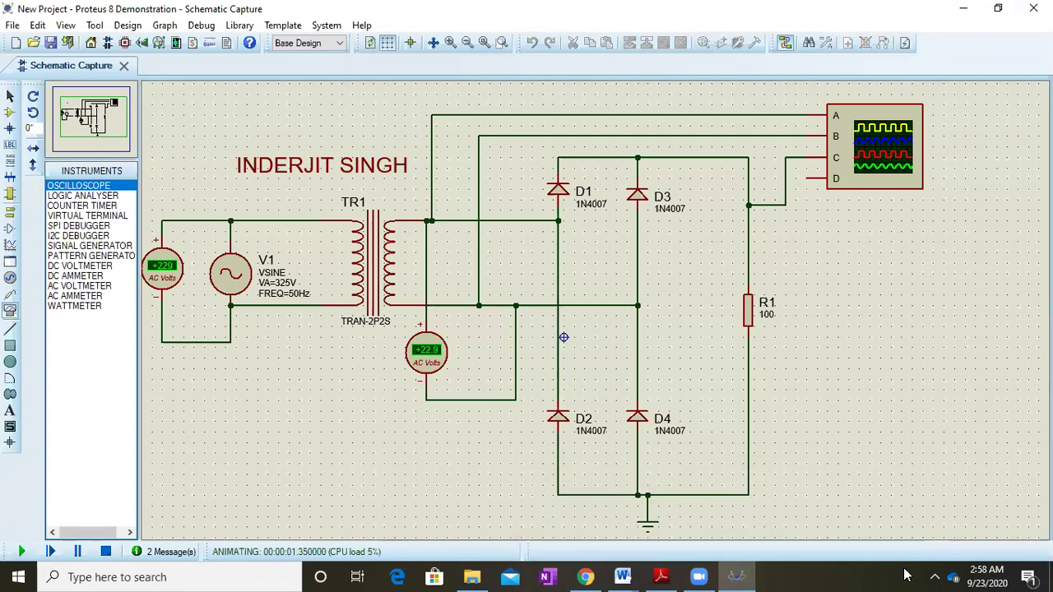
pyautogui.moveTo(622, 576)
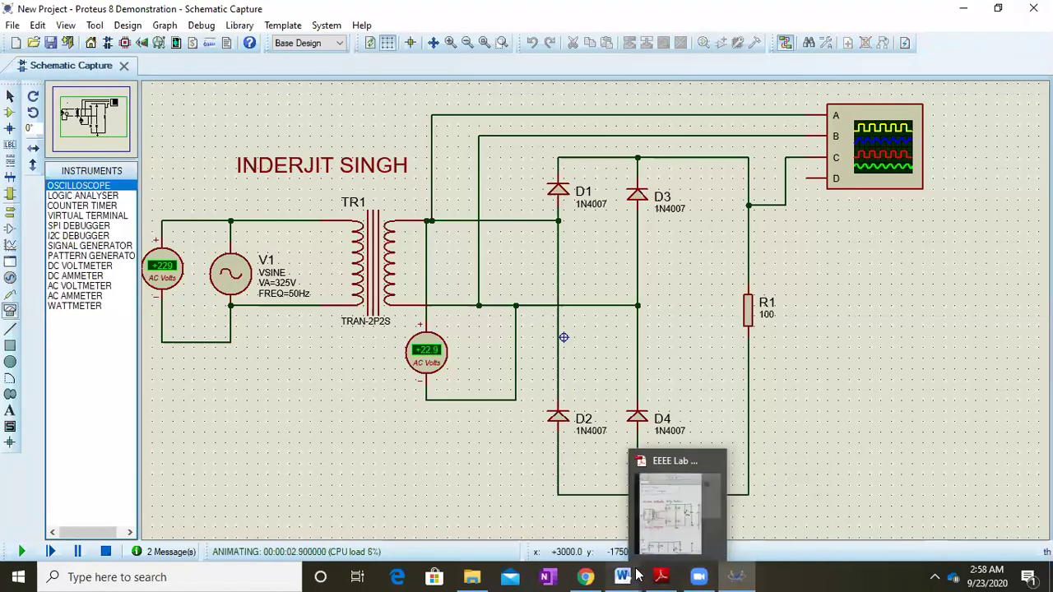
pyautogui.click(716, 504)
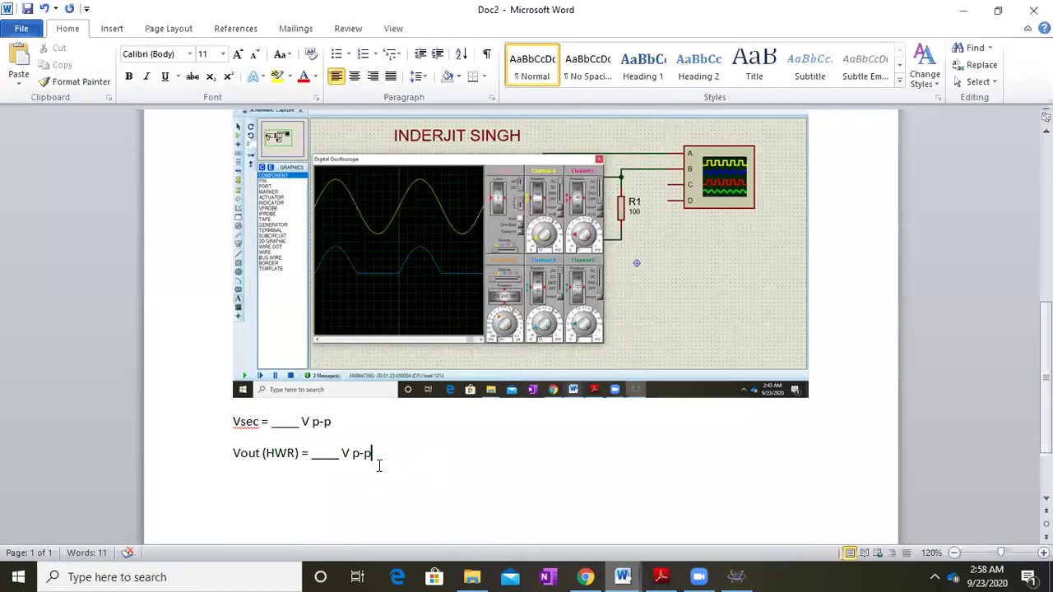
pyautogui.scroll(5, 378, 467)
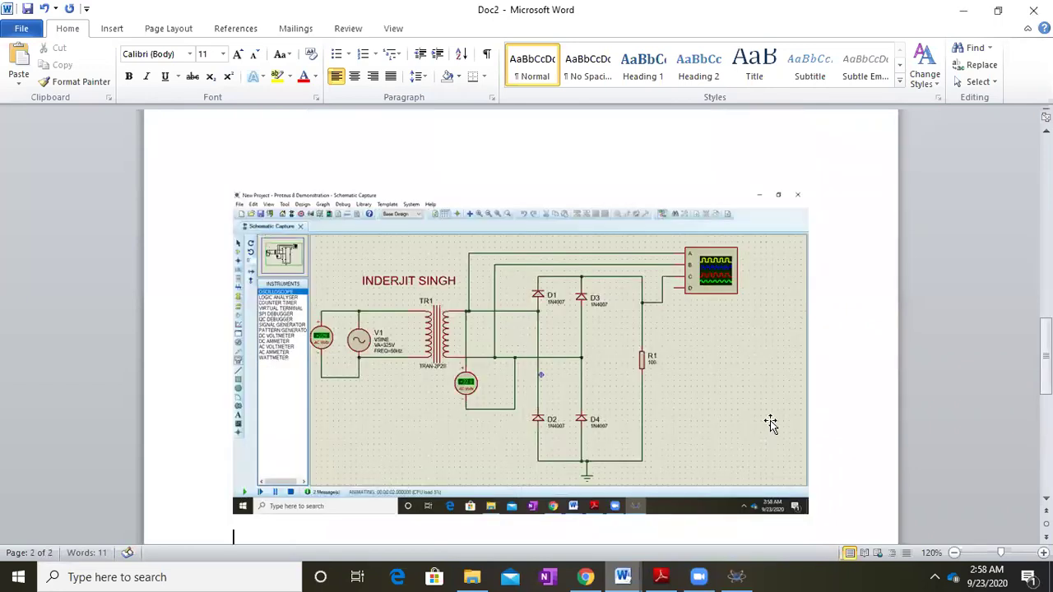
pyautogui.click(963, 10)
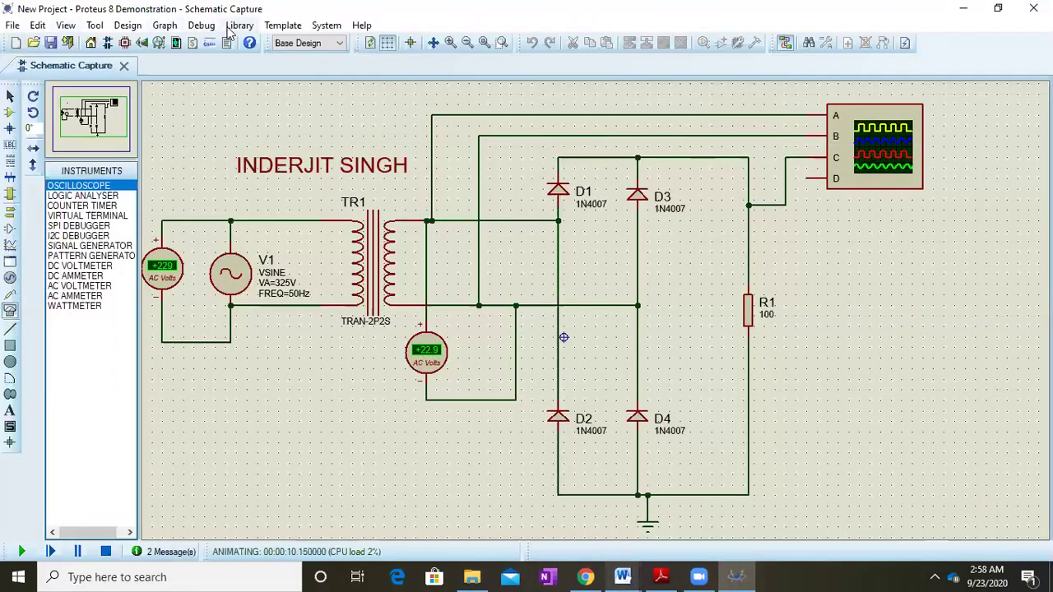
# Show the Digital Oscilloscope for the running Proteus simulation and switch its channel D off
pyautogui.click(202, 27)
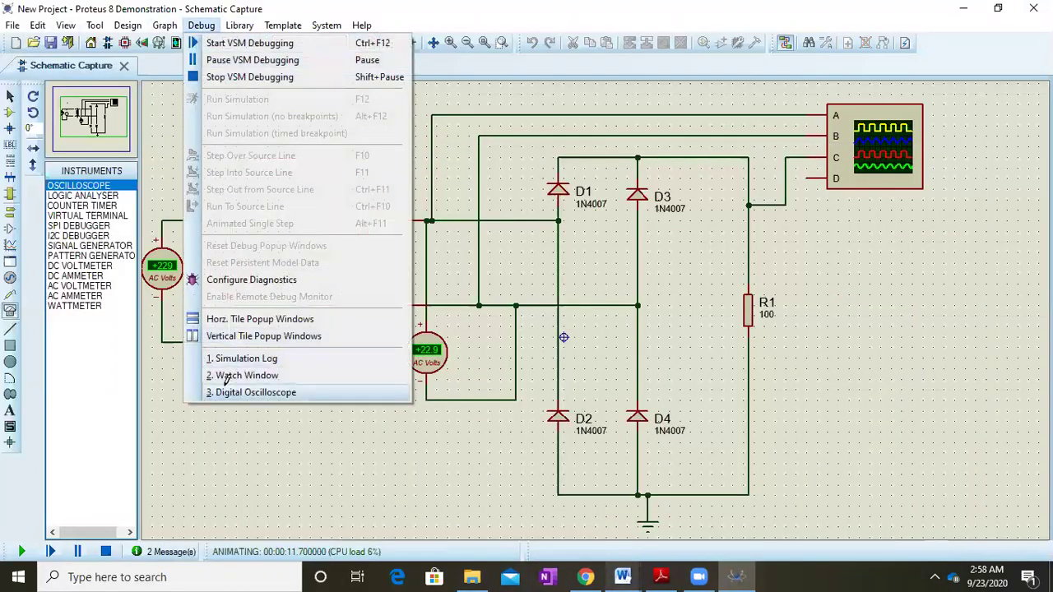
pyautogui.click(226, 390)
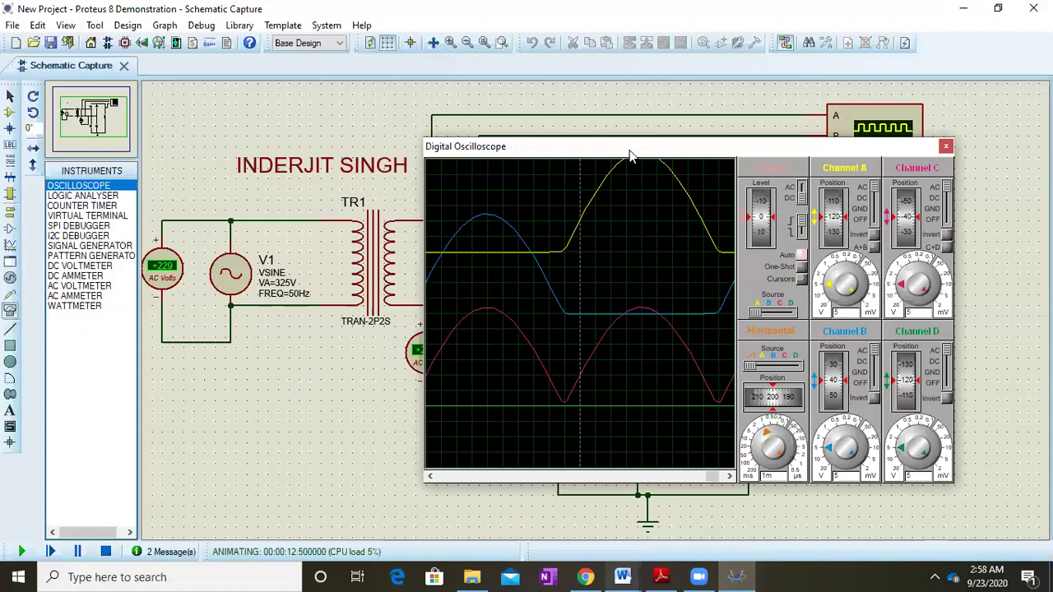
pyautogui.moveTo(630, 156); pyautogui.dragTo(372, 132)
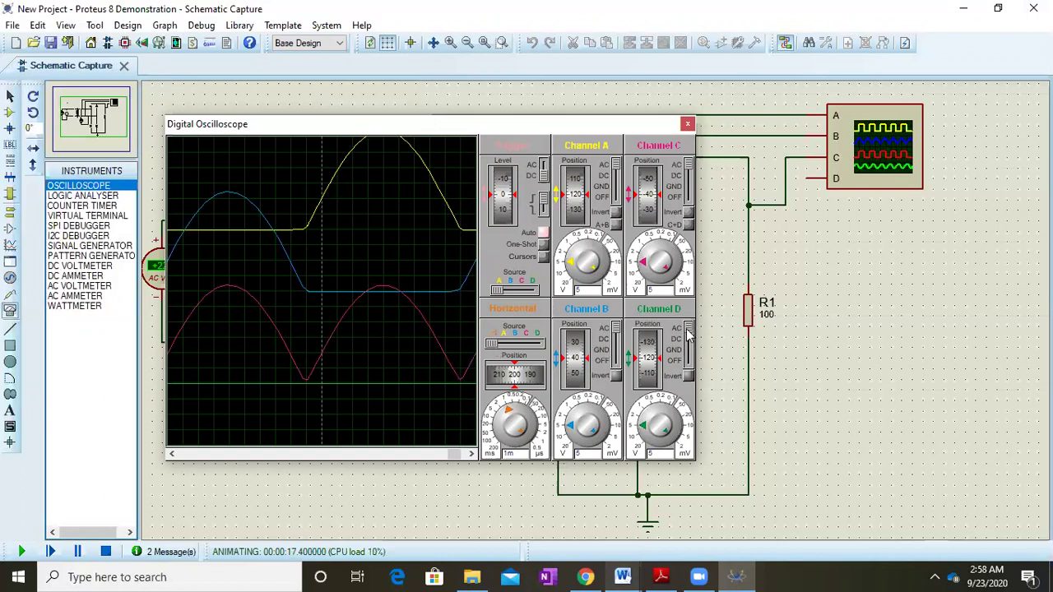
pyautogui.moveTo(686, 328); pyautogui.dragTo(690, 376)
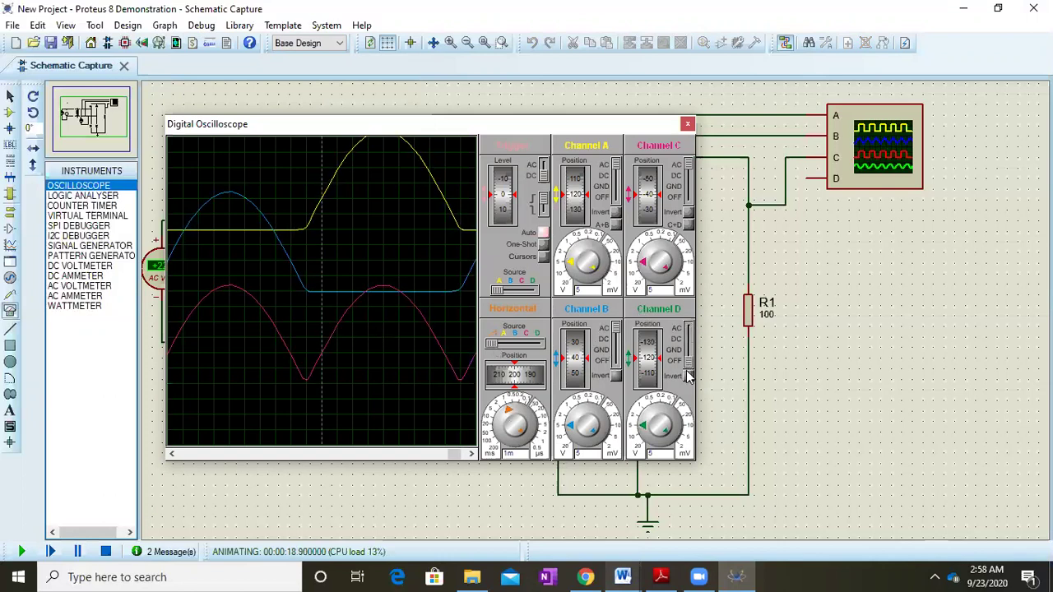
pyautogui.moveTo(456, 128); pyautogui.dragTo(688, 153)
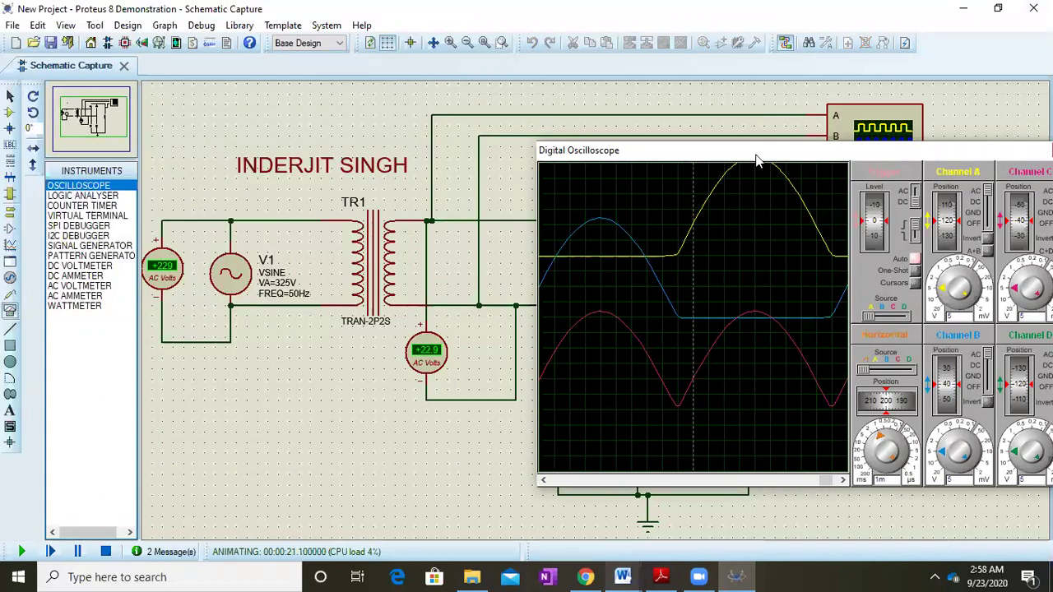
pyautogui.moveTo(694, 153); pyautogui.dragTo(614, 136)
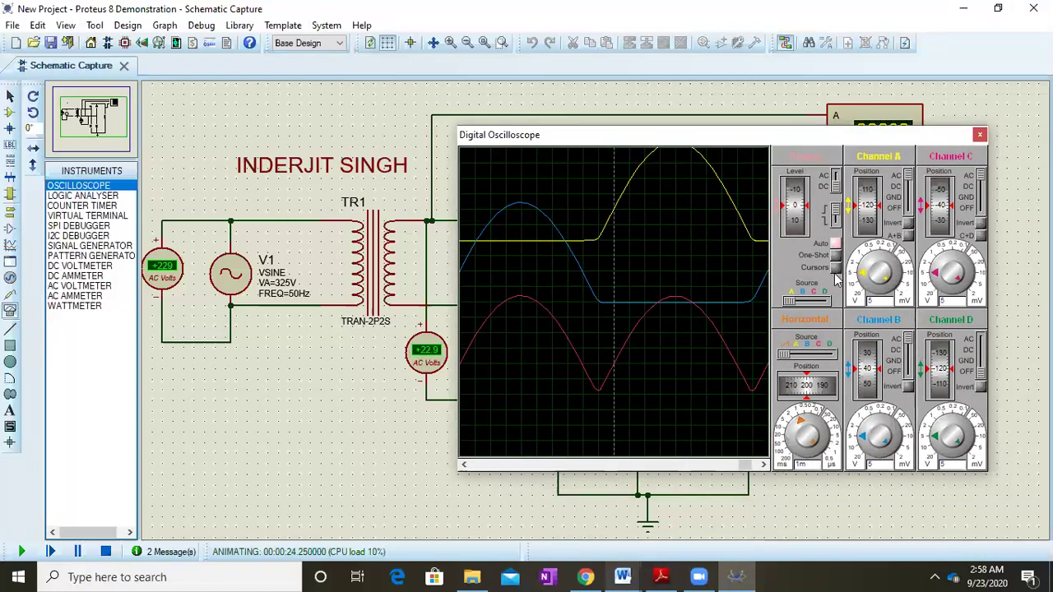
# Set oscilloscope channels A, B and C to 10 V per division and the horizontal timebase to 2 ms
pyautogui.click(936, 278)
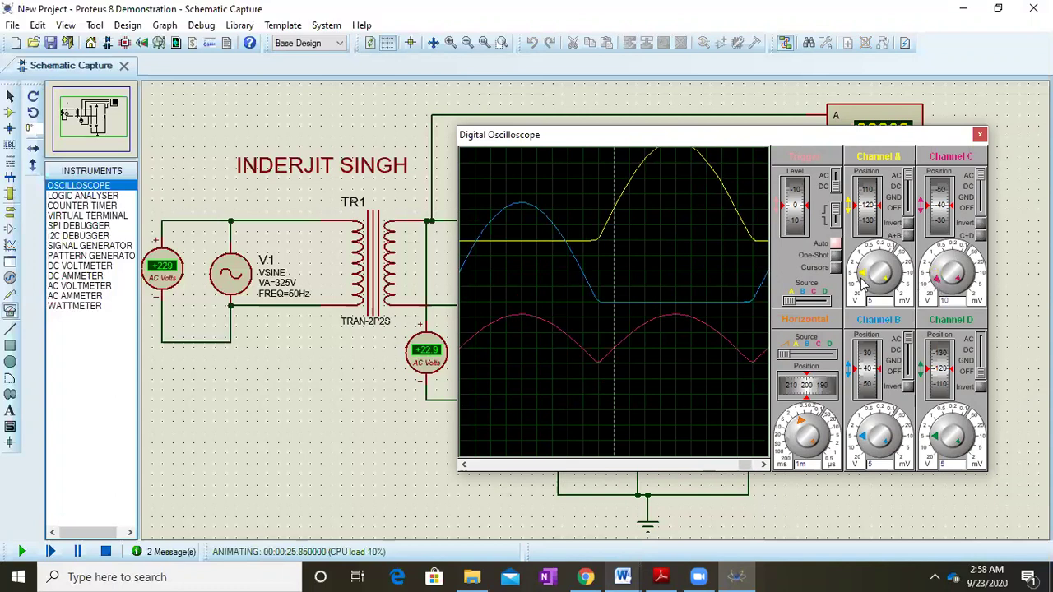
pyautogui.click(862, 279)
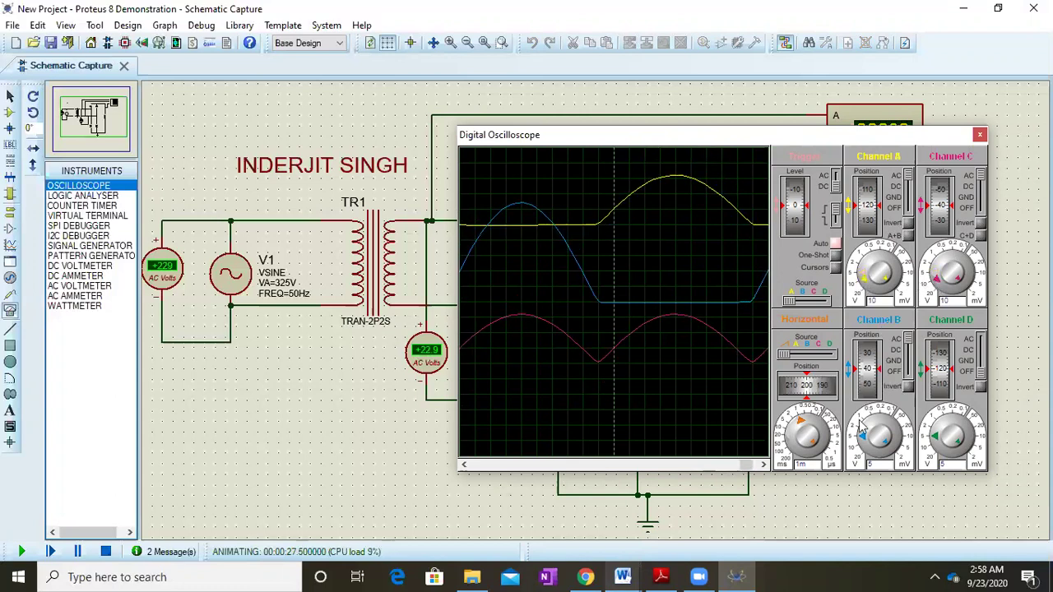
pyautogui.click(865, 444)
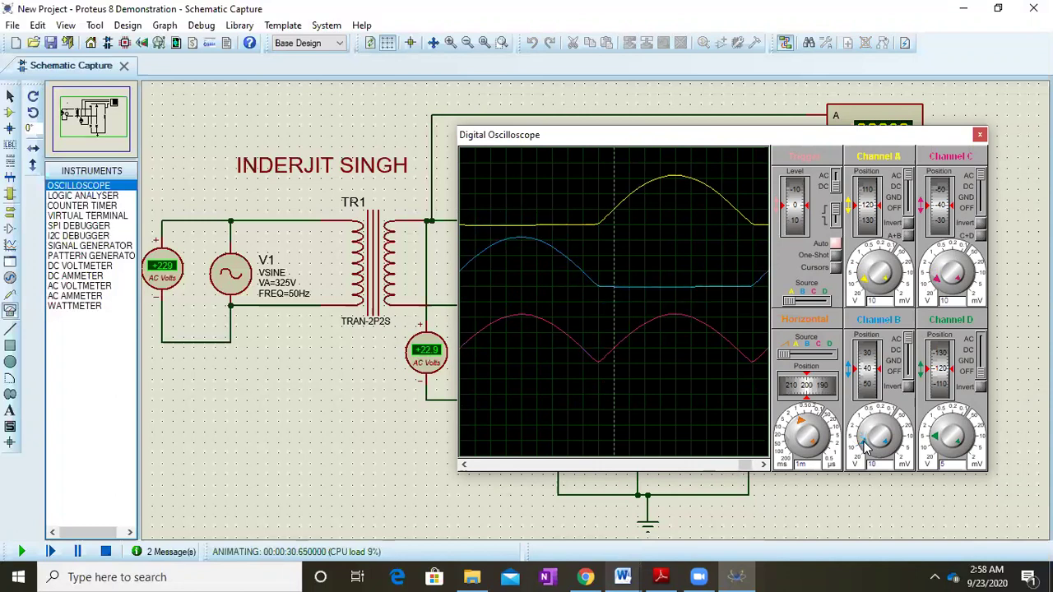
pyautogui.click(786, 416)
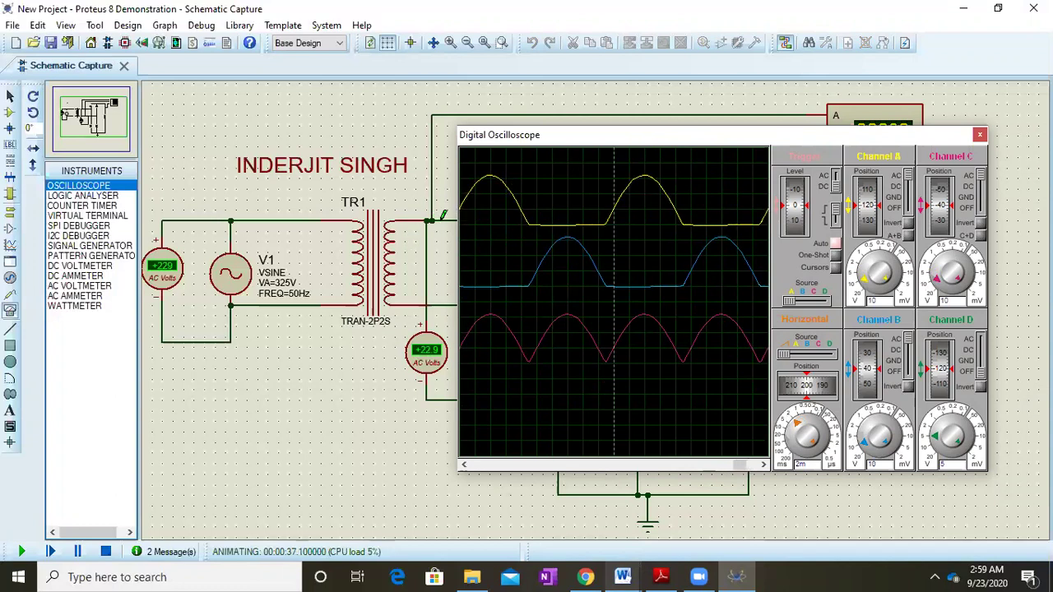
# Compare the oscilloscope traces with the circuit's probe points and display the sum of channels A and B
pyautogui.moveTo(581, 140); pyautogui.dragTo(725, 142)
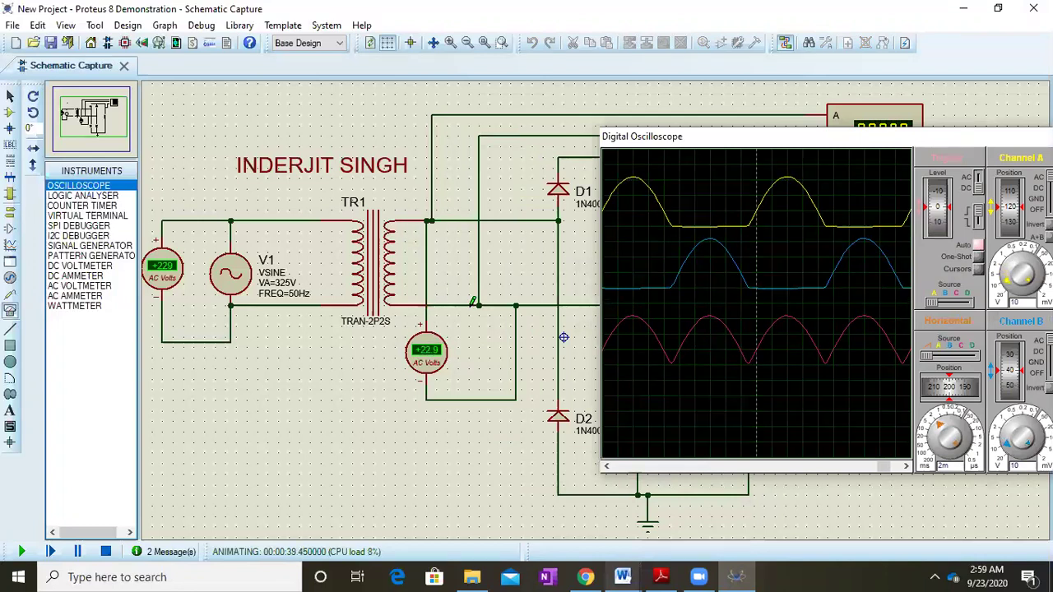
pyautogui.moveTo(691, 144); pyautogui.dragTo(483, 134)
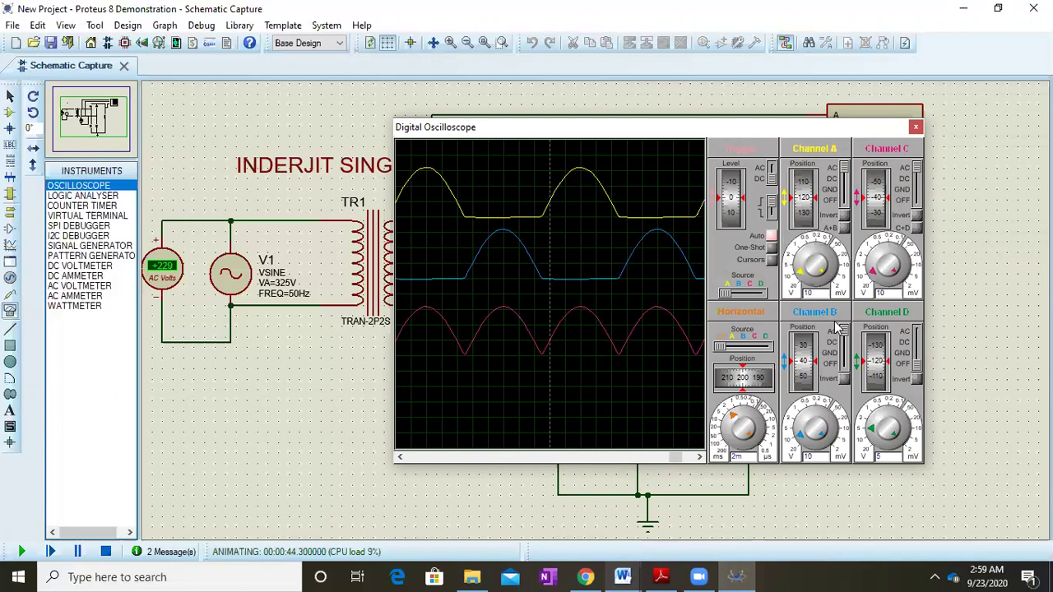
pyautogui.click(846, 229)
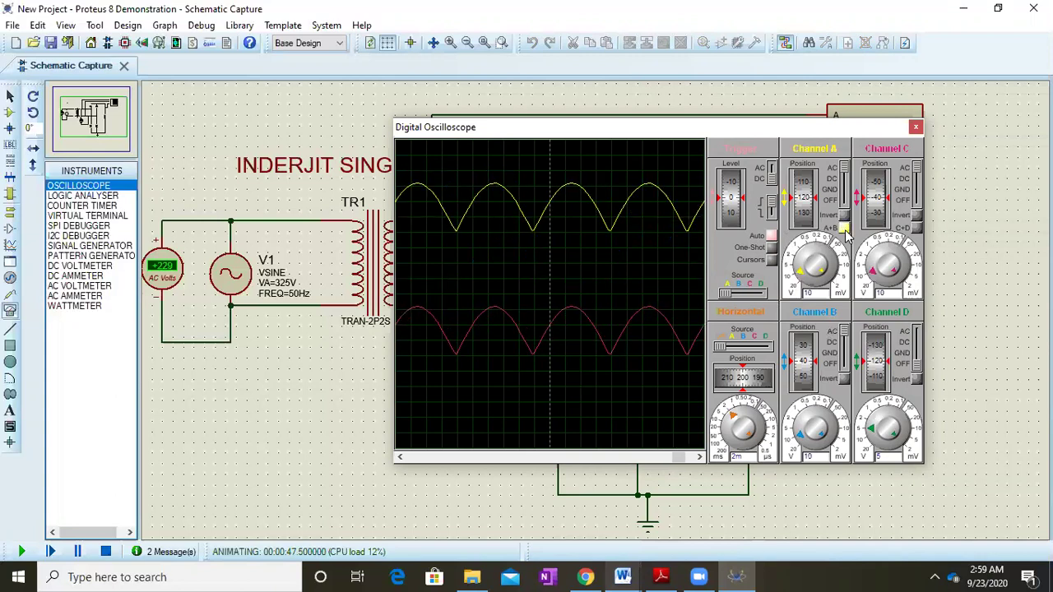
# Turn off the A+B sum, expose the circuit behind the oscilloscope, and paste a screenshot below the circuit picture in the Word document Doc2
pyautogui.click(846, 229)
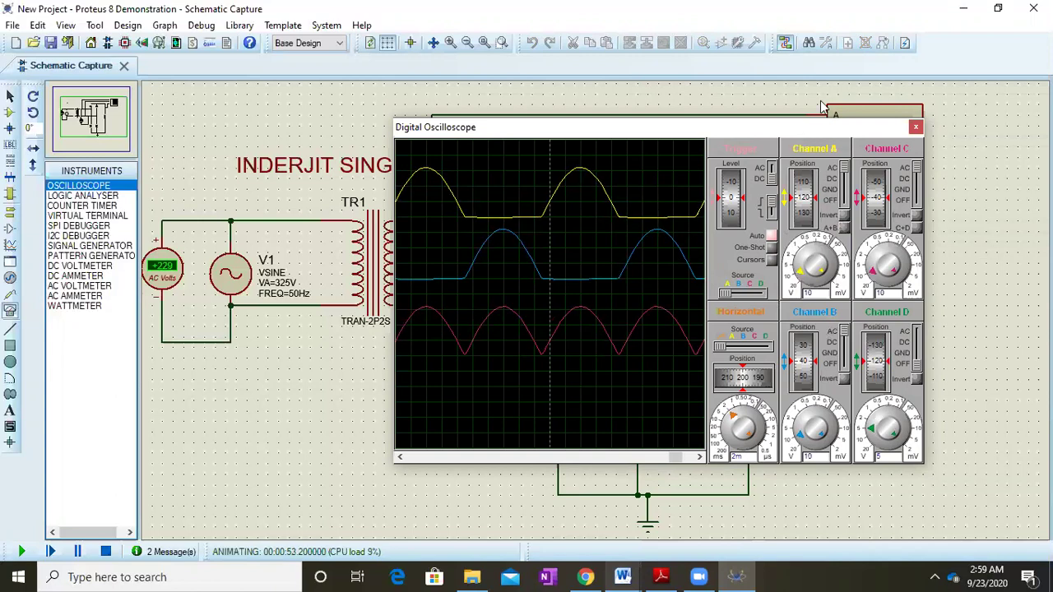
pyautogui.moveTo(804, 128); pyautogui.dragTo(575, 201)
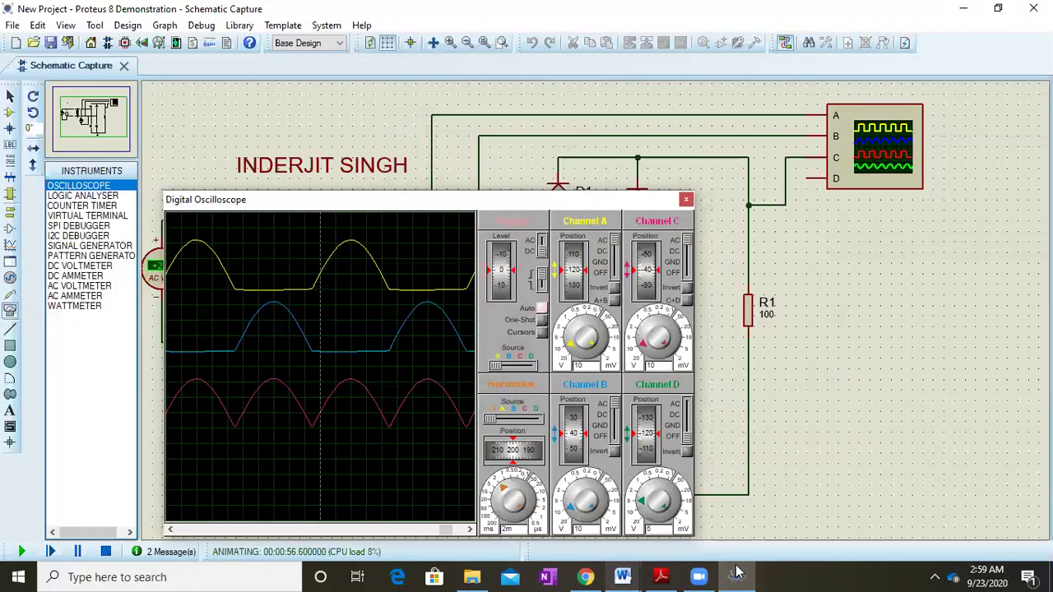
pyautogui.click(623, 577)
pyautogui.click(681, 523)
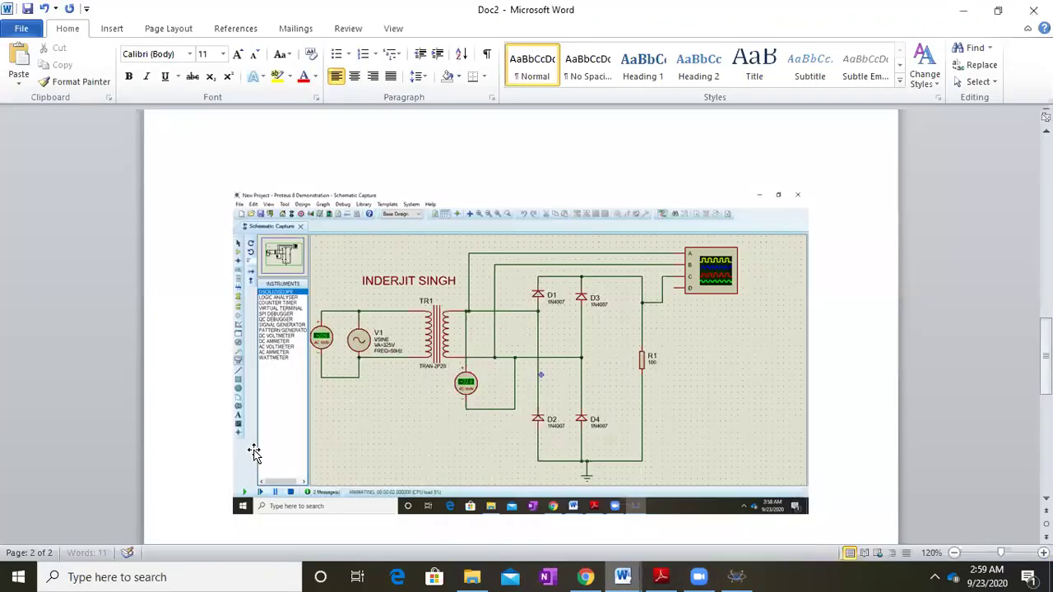
pyautogui.scroll(-5, 311, 323)
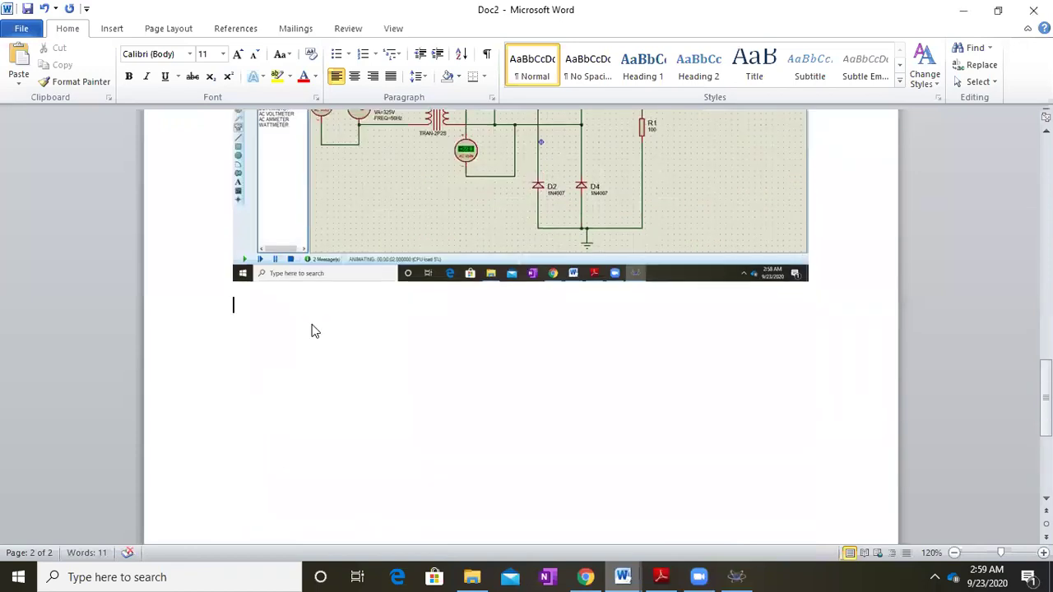
pyautogui.hotkey('ctrl', 'v')
pyautogui.scroll(-2, 440, 355)
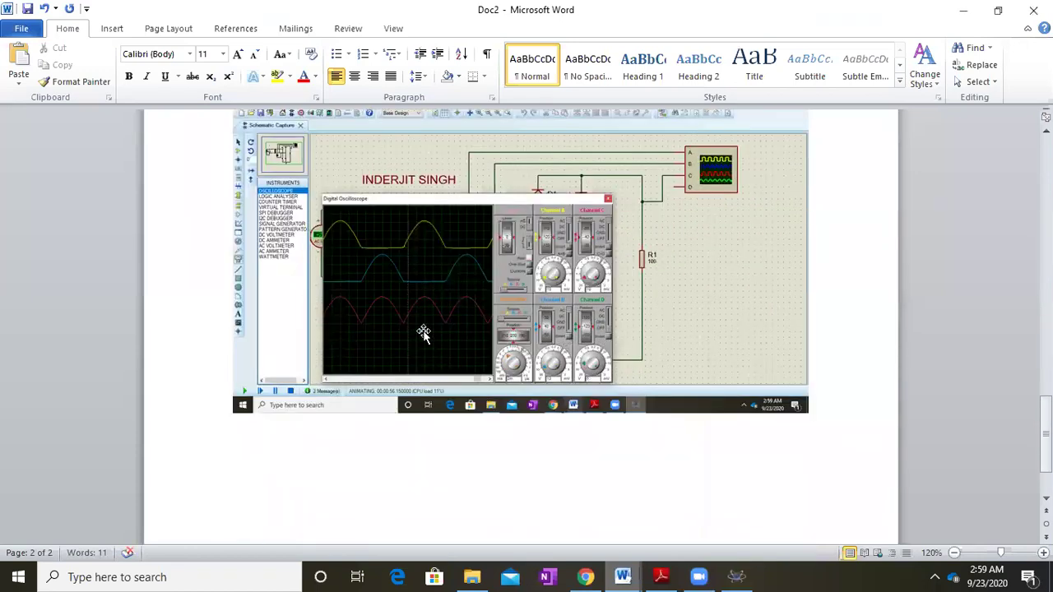
# Add the line "Vout( F.W.R) = _____ V p-p" below the oscilloscope screenshot
pyautogui.click(349, 436)
pyautogui.click(842, 420)
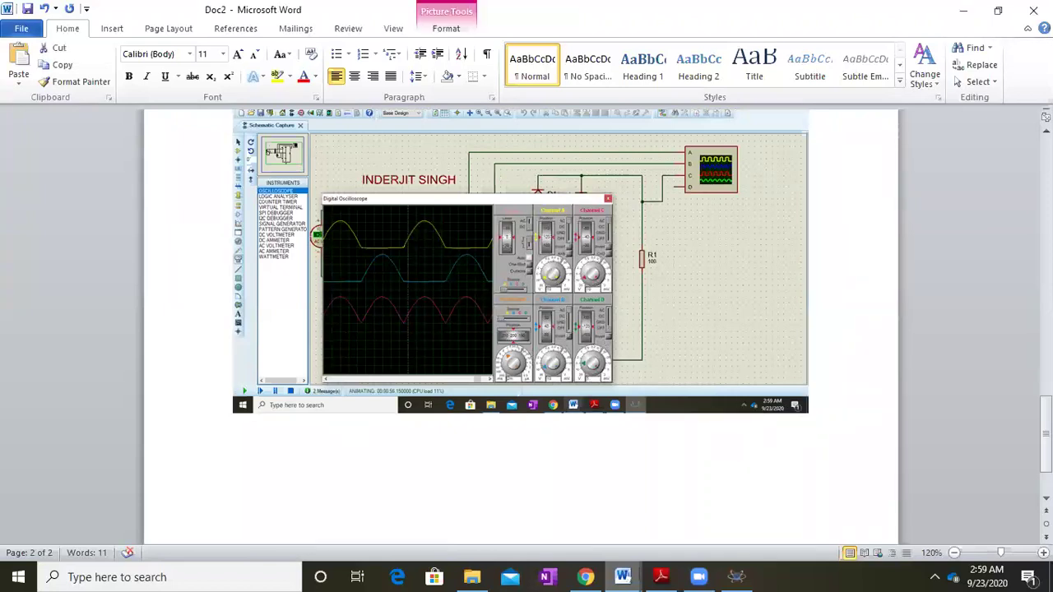
pyautogui.write('Vout')
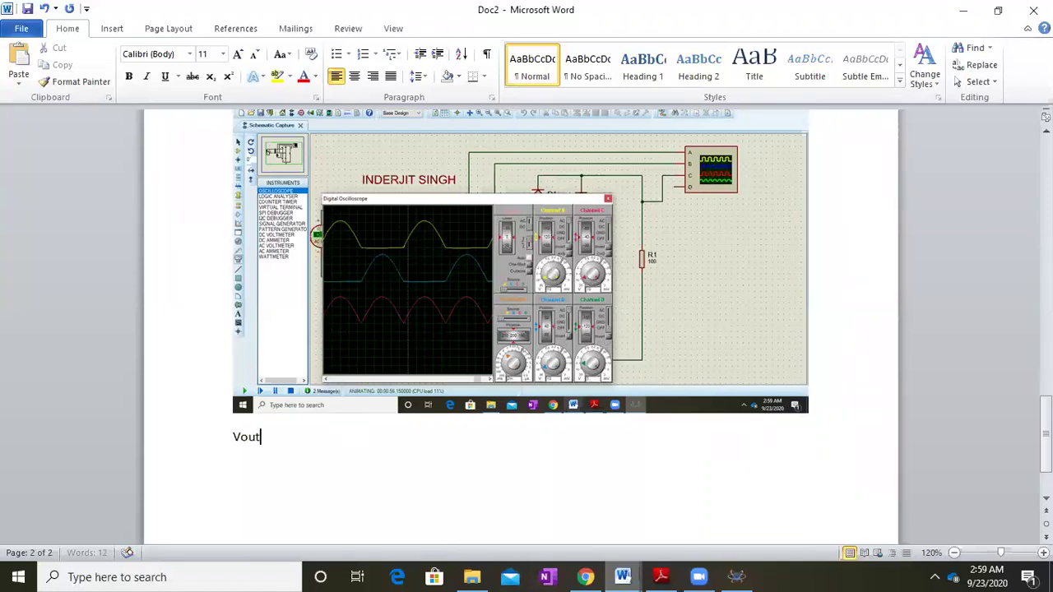
pyautogui.write('( F.W.R) = _____ V p-p')
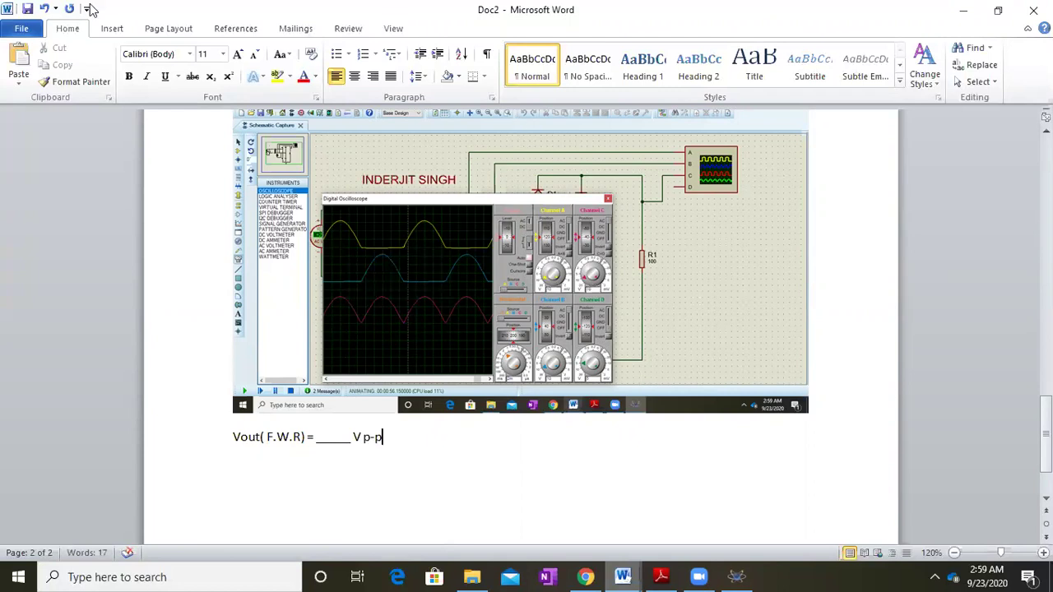
# Switch back to Proteus and turn oscilloscope channel A off and back to AC to identify its trace
pyautogui.click(962, 18)
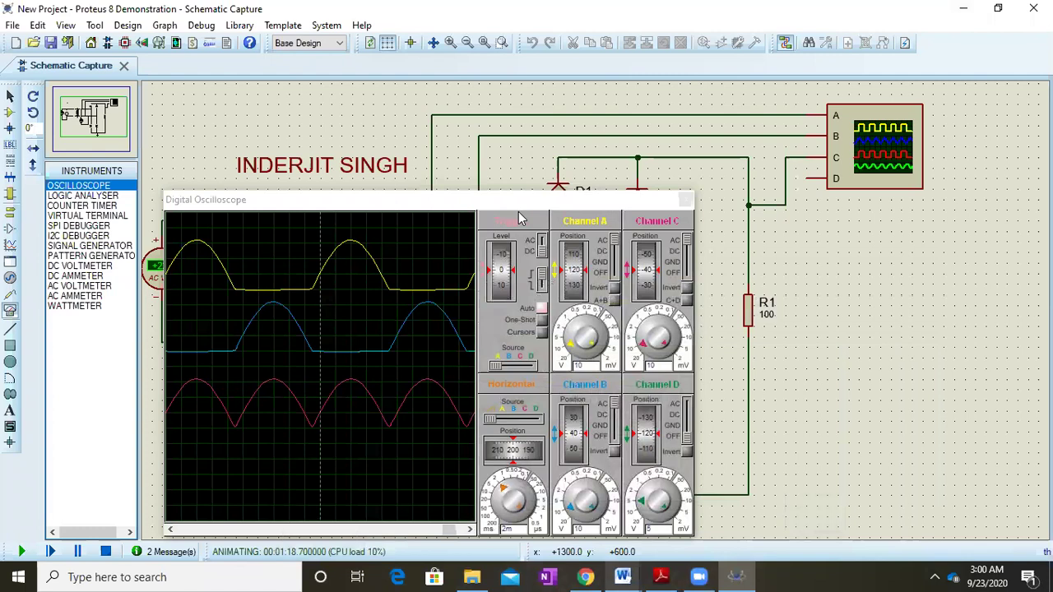
pyautogui.moveTo(545, 200); pyautogui.dragTo(623, 120)
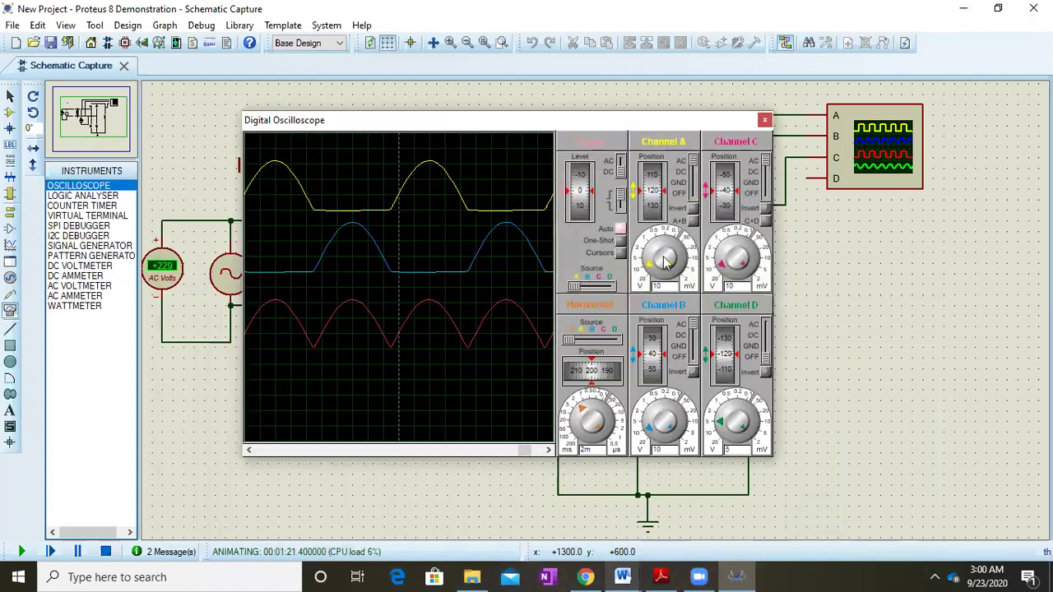
pyautogui.moveTo(694, 163); pyautogui.dragTo(693, 192)
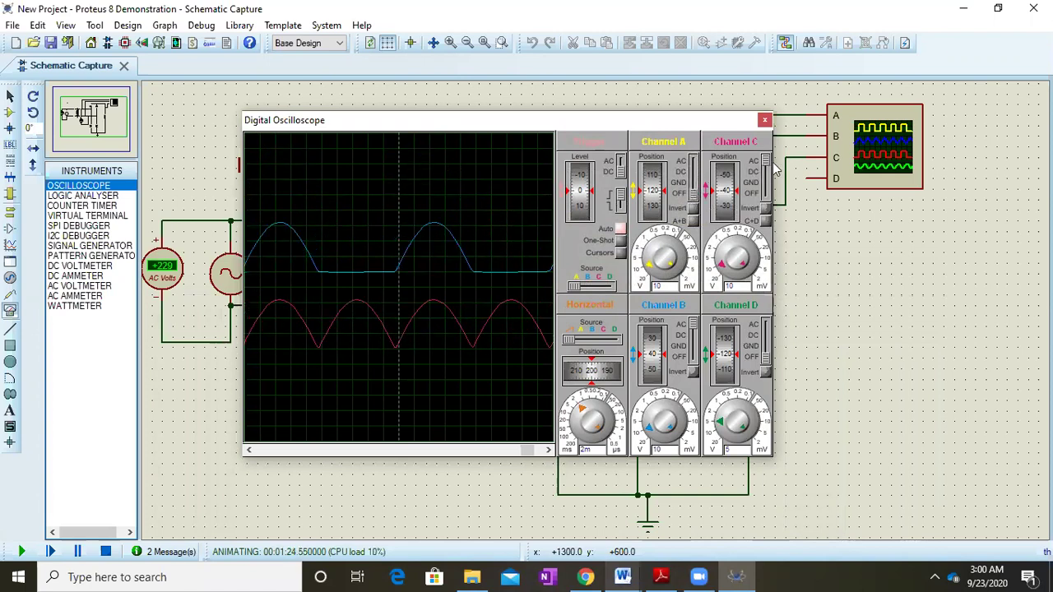
pyautogui.moveTo(765, 163)
pyautogui.mouseDown()
pyautogui.moveTo(765, 194)
pyautogui.moveTo(765, 164)
pyautogui.mouseUp()
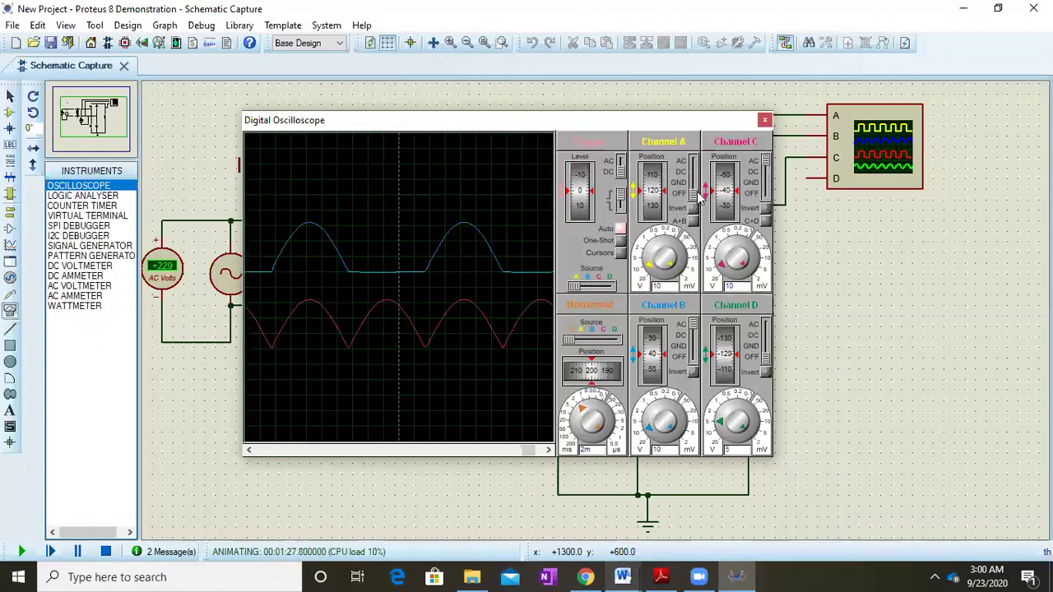
pyautogui.moveTo(695, 194); pyautogui.dragTo(695, 161)
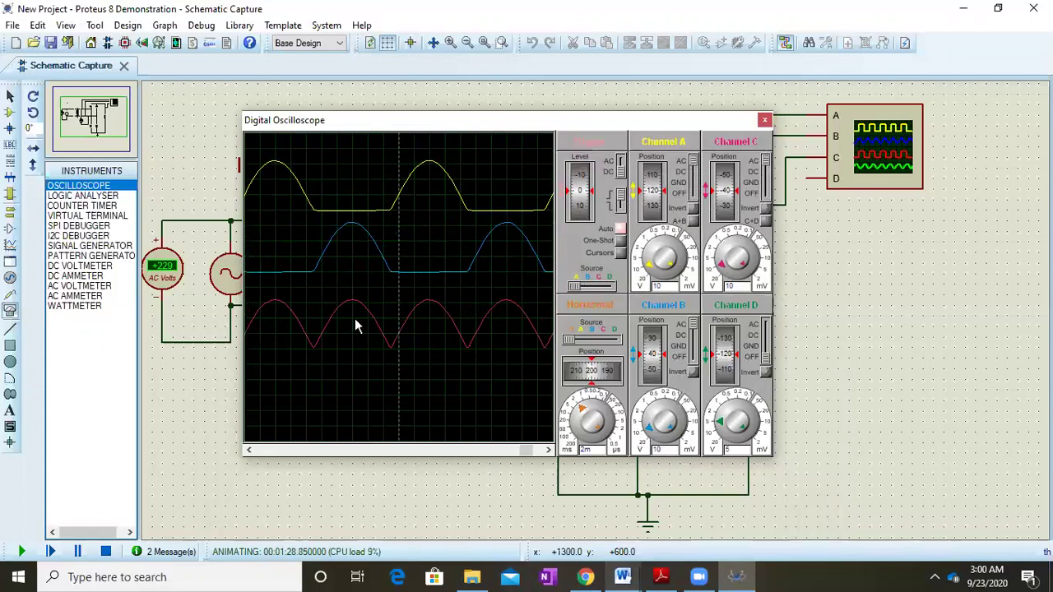
# Set the vertical position of channel B to 160 and of channel C to 0, leaving channels A and B on AC
pyautogui.moveTo(652, 350)
pyautogui.mouseDown()
pyautogui.moveTo(652, 367)
pyautogui.moveTo(656, 301)
pyautogui.mouseUp()
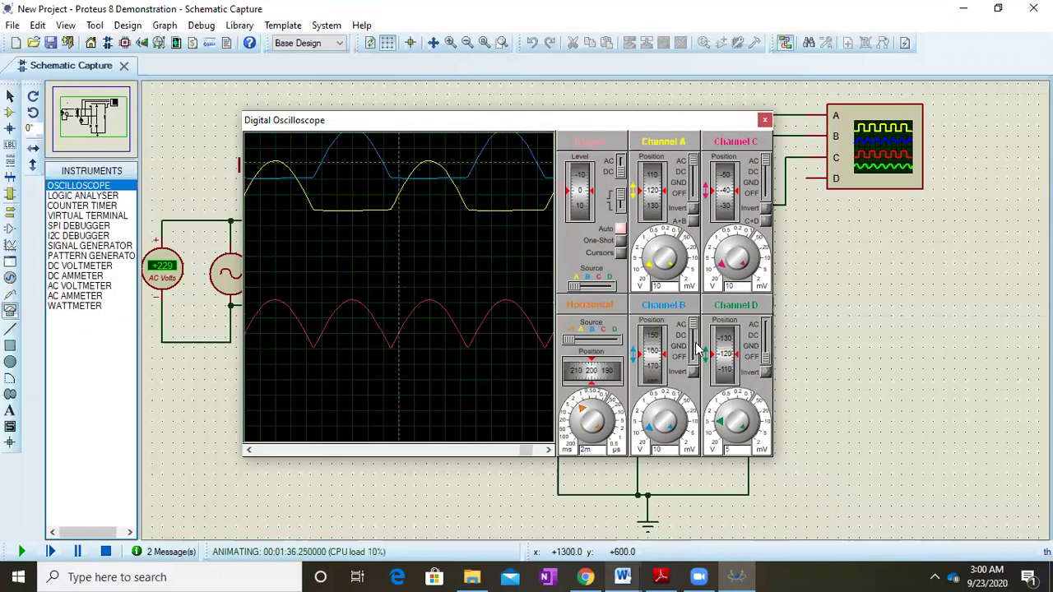
pyautogui.click(695, 360)
pyautogui.click(695, 196)
pyautogui.click(697, 167)
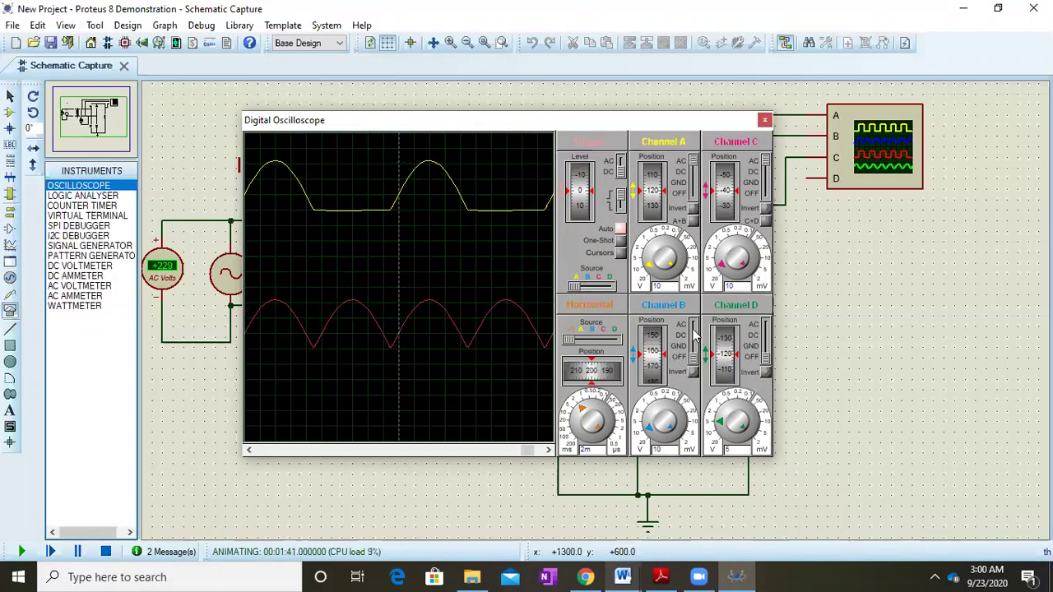
pyautogui.click(695, 326)
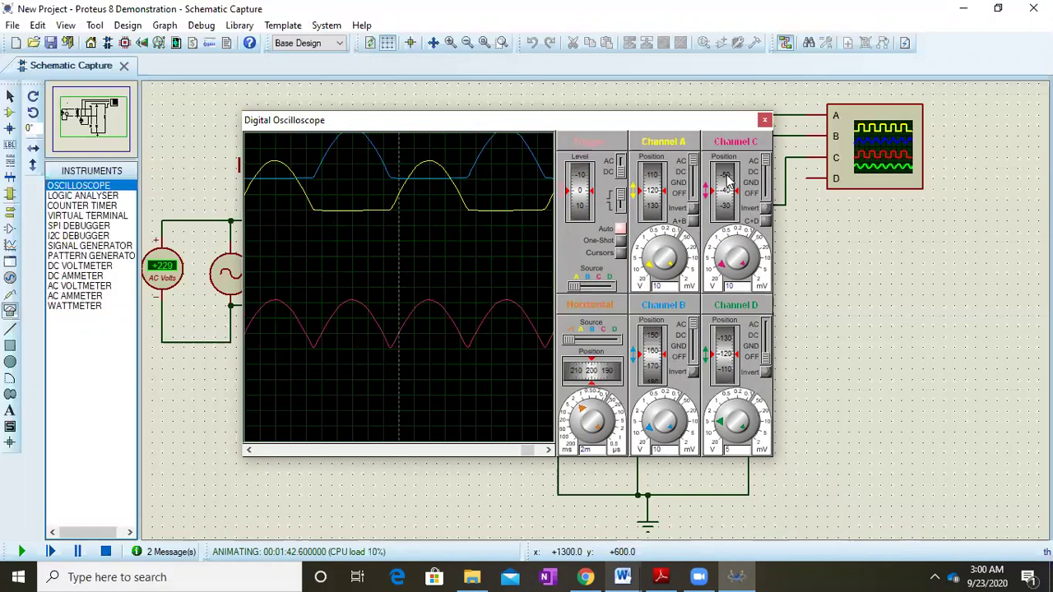
pyautogui.moveTo(727, 178)
pyautogui.mouseDown()
pyautogui.moveTo(731, 204)
pyautogui.moveTo(731, 170)
pyautogui.moveTo(731, 190)
pyautogui.mouseUp()
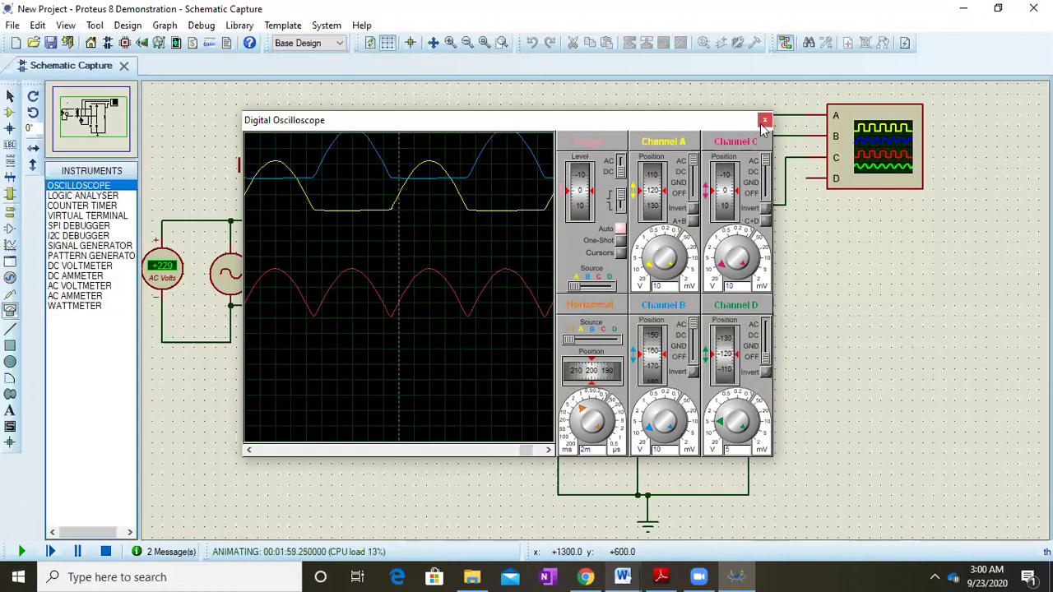
# Check the circuit beside the oscilloscope traces, close the oscilloscope and stop the simulation
pyautogui.moveTo(493, 120); pyautogui.dragTo(798, 318)
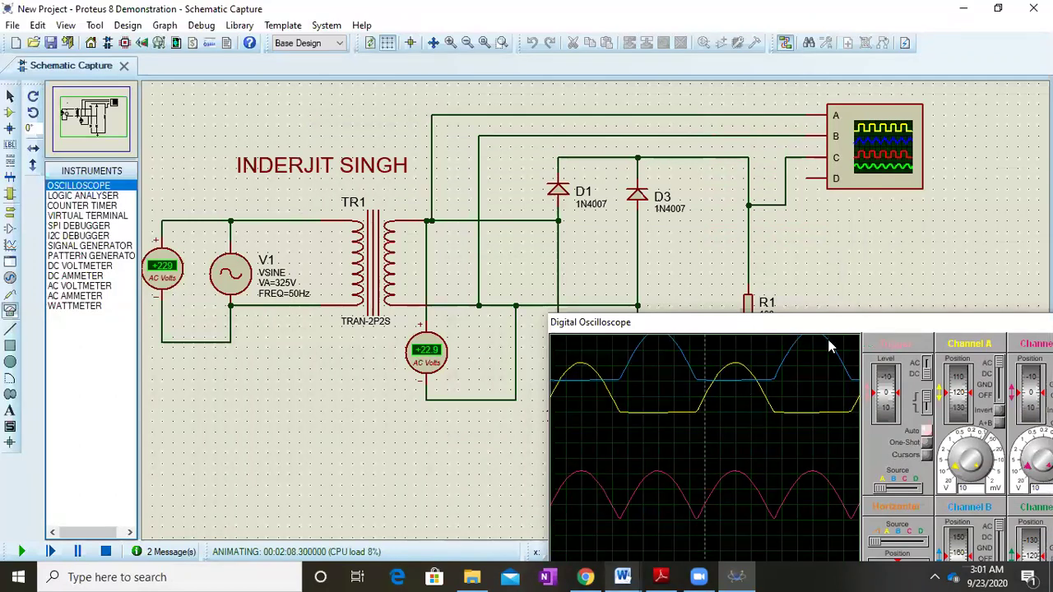
pyautogui.moveTo(822, 323); pyautogui.dragTo(507, 123)
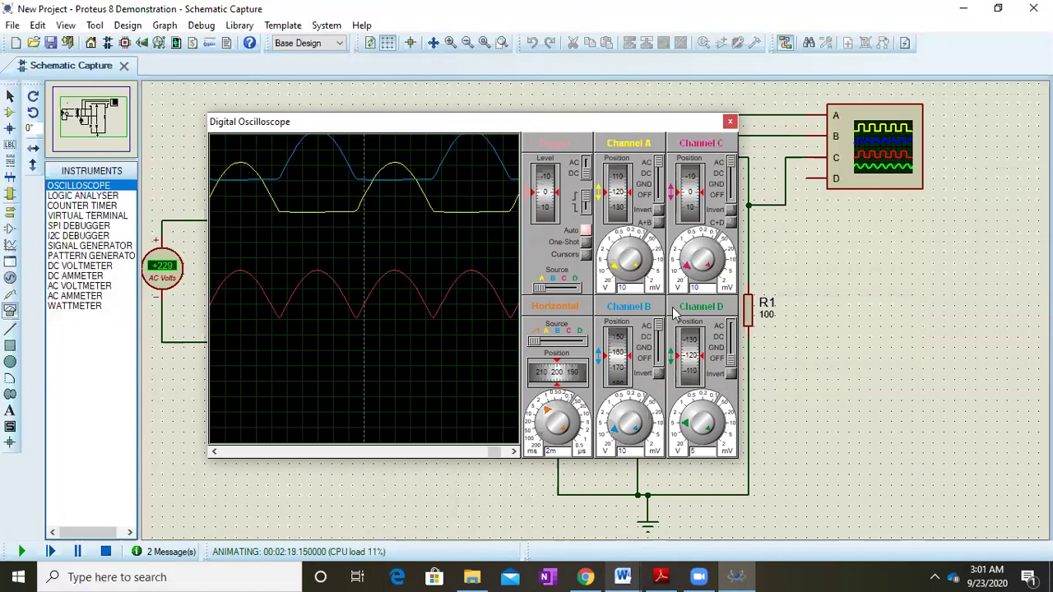
pyautogui.click(730, 122)
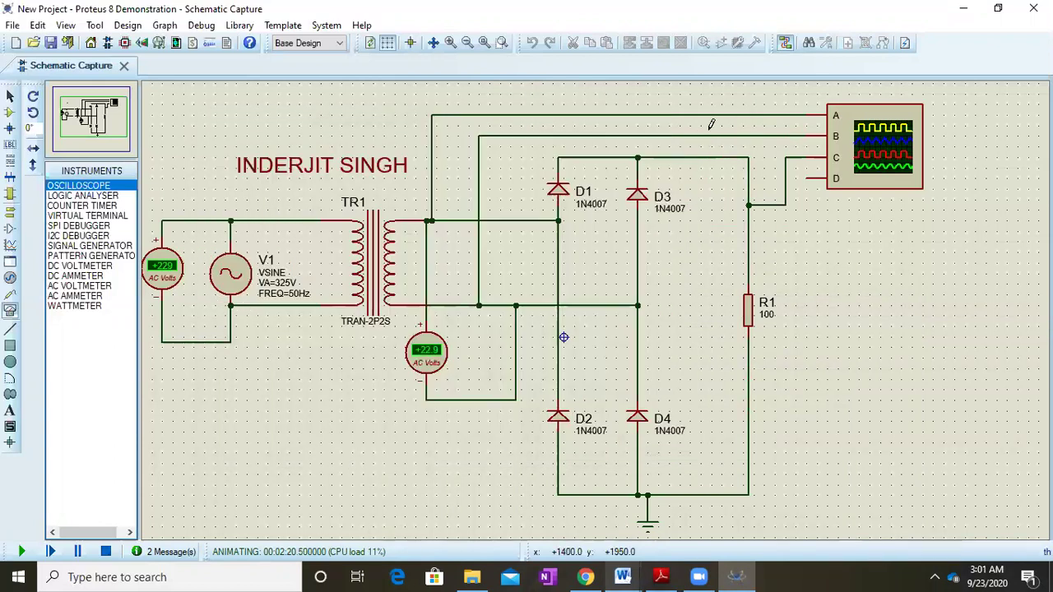
pyautogui.click(105, 551)
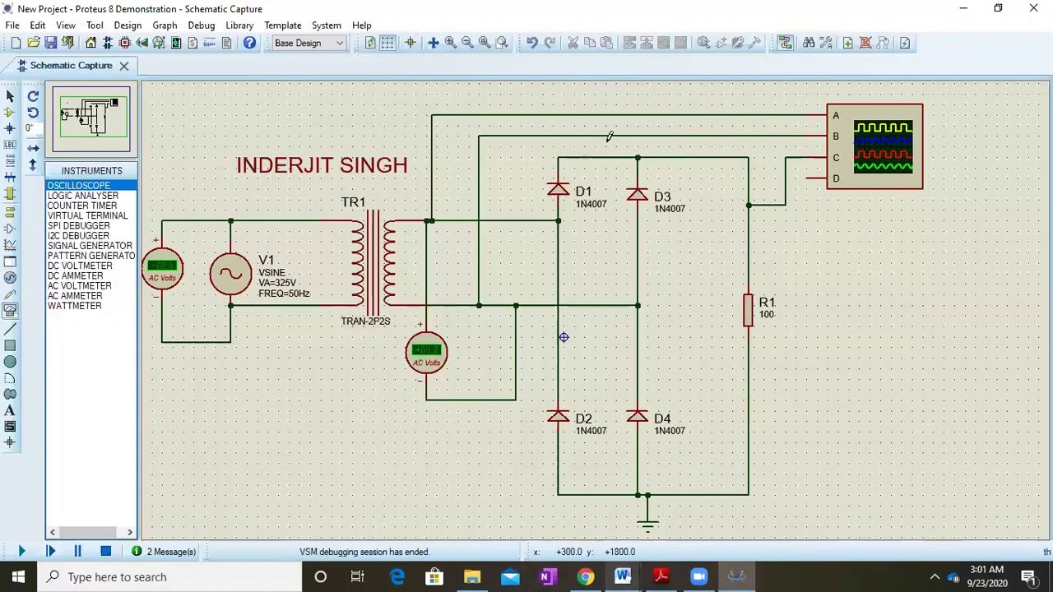
# Delete the two wires connecting oscilloscope inputs A and B to the transformer's secondary side
pyautogui.rightClick(654, 114)
pyautogui.click(691, 150)
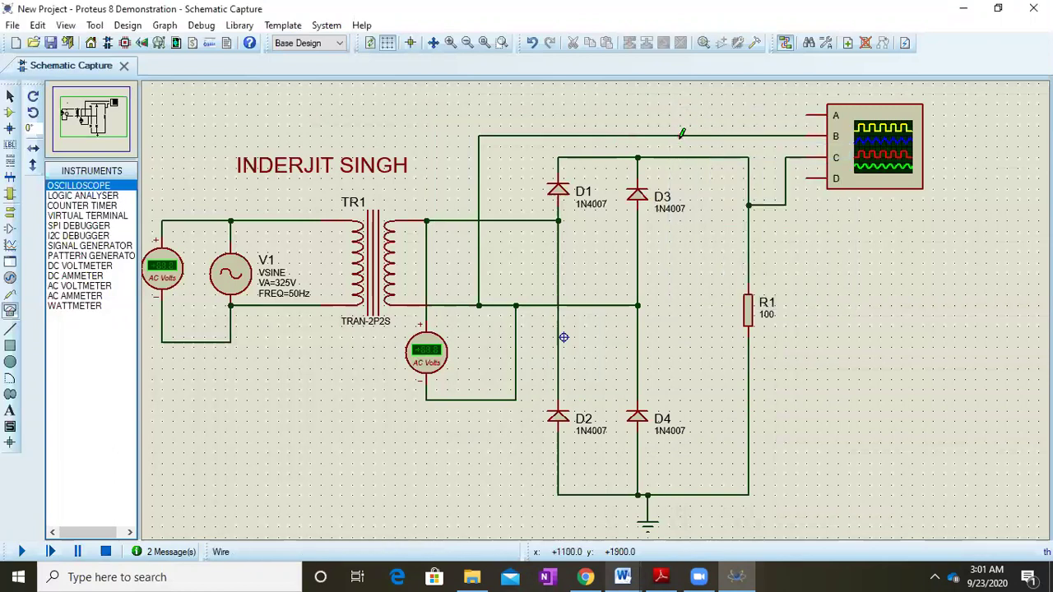
pyautogui.rightClick(687, 136)
pyautogui.click(734, 171)
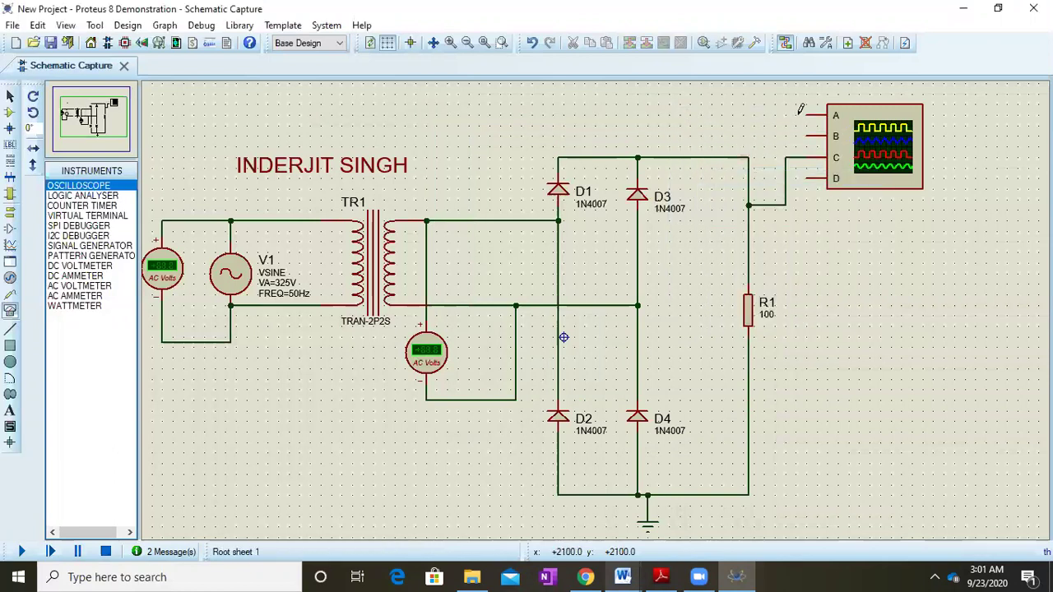
pyautogui.moveTo(813, 105); pyautogui.dragTo(698, 106)
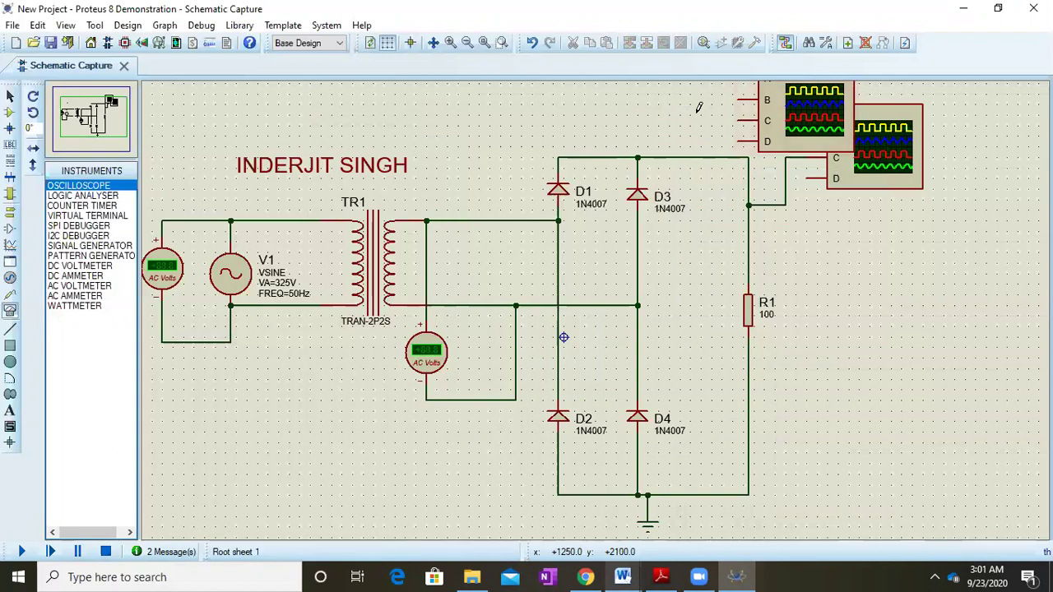
pyautogui.click(37, 26)
pyautogui.click(47, 42)
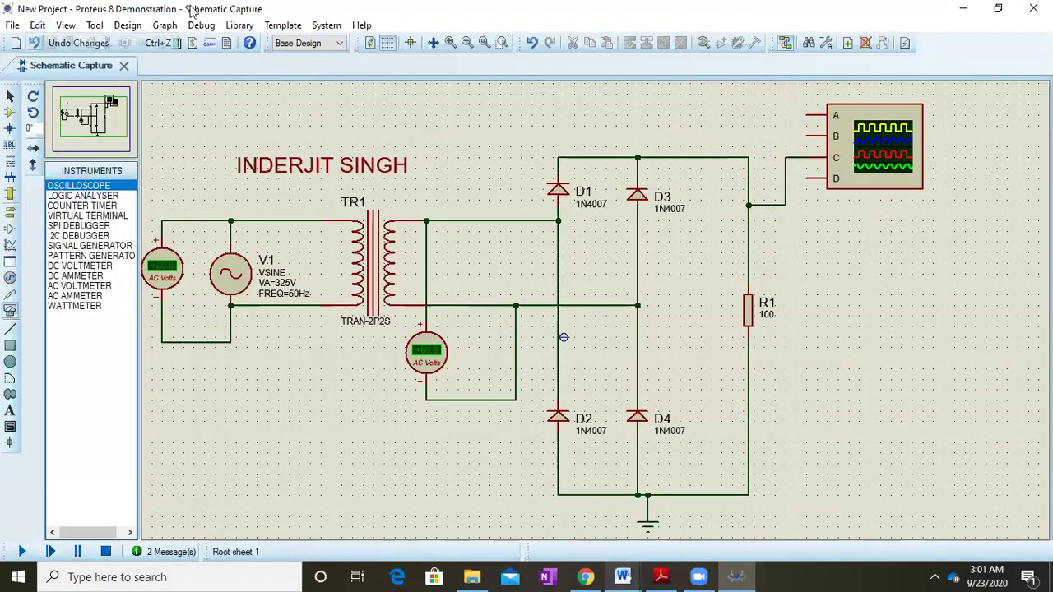
# Wire oscilloscope input A to the transformer's upper primary line near V1 and run the simulation with the Digital Oscilloscope shown
pyautogui.click(806, 115)
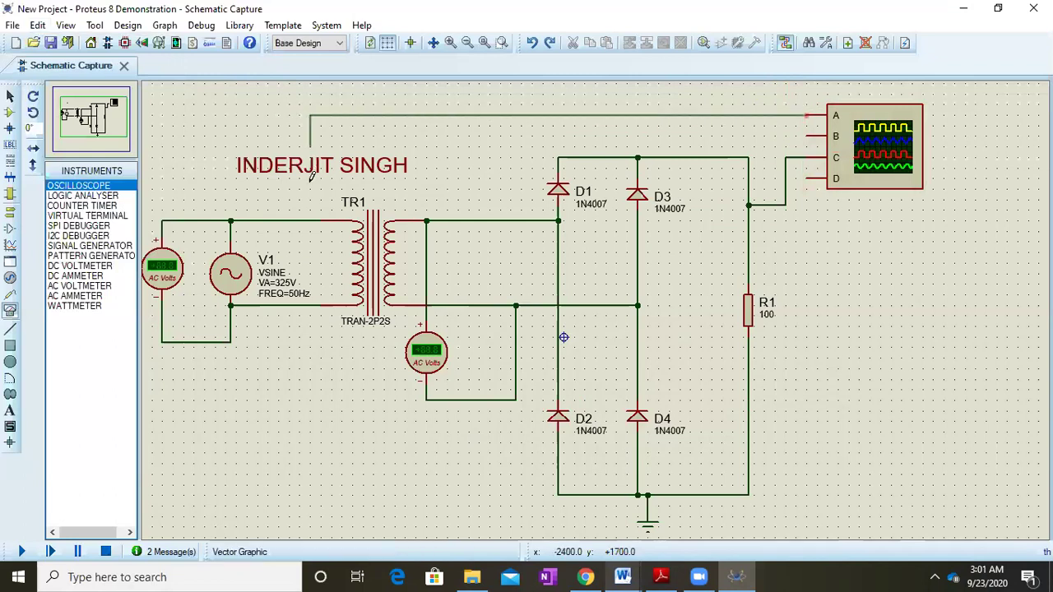
pyautogui.click(220, 220)
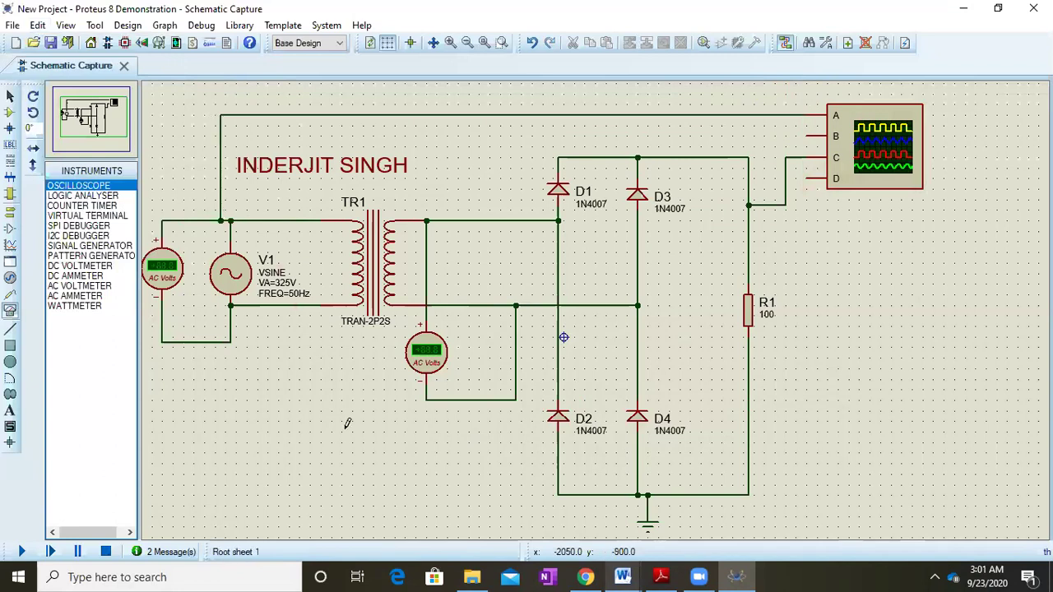
pyautogui.click(21, 551)
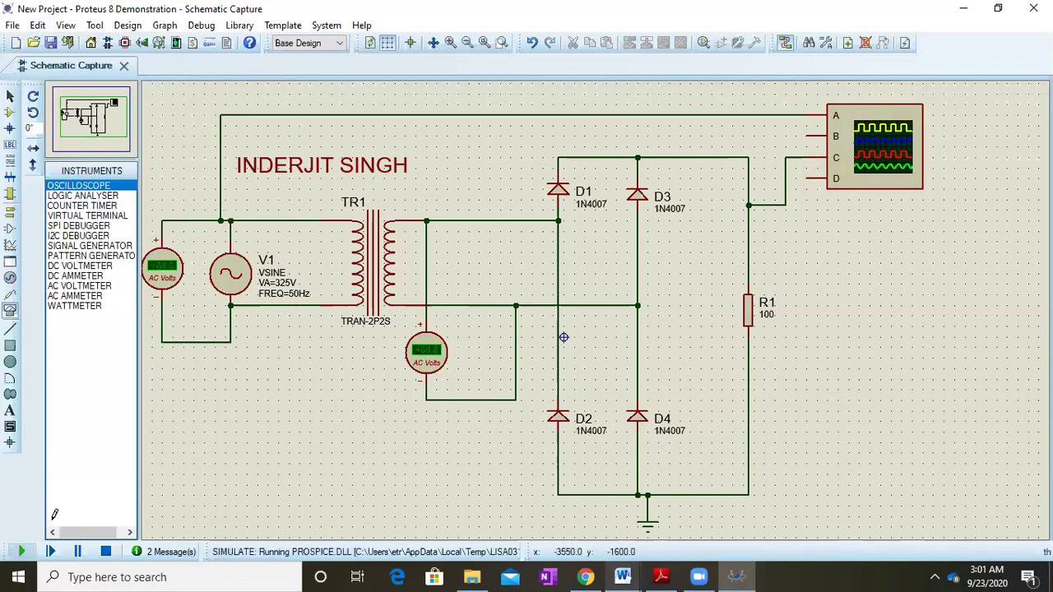
pyautogui.click(167, 27)
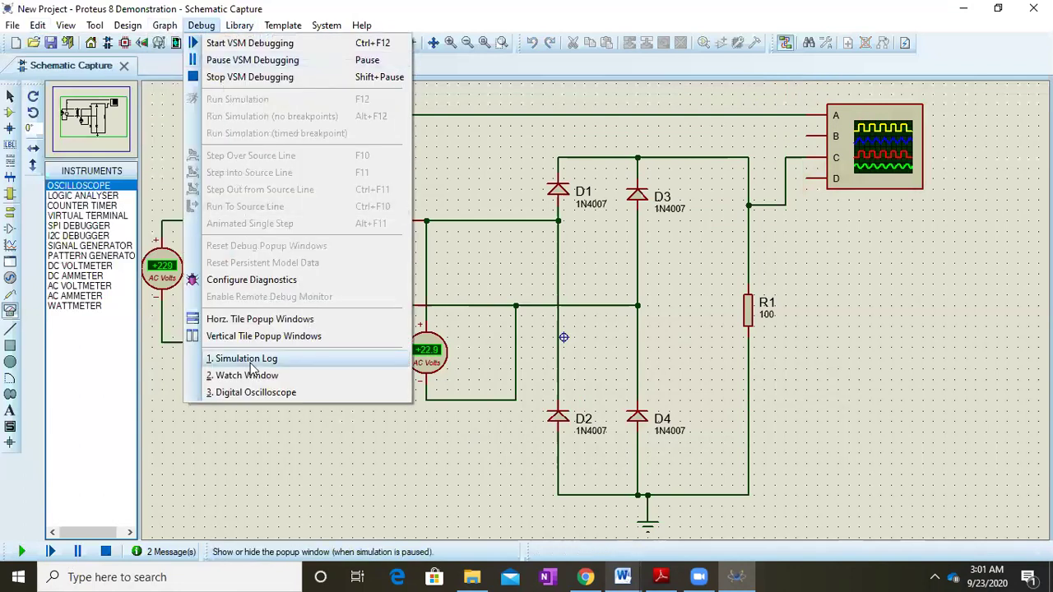
pyautogui.click(250, 392)
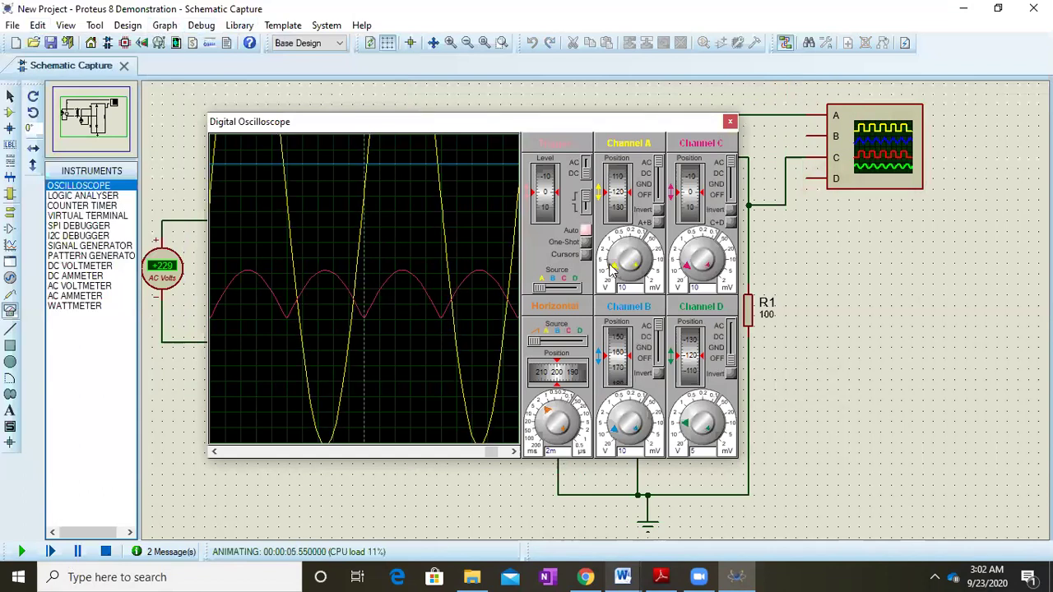
# Set channel A to 50 V per division, switch channel B off, and reposition the oscilloscope over the circuit
pyautogui.moveTo(619, 274)
pyautogui.mouseDown()
pyautogui.moveTo(639, 264)
pyautogui.moveTo(624, 254)
pyautogui.moveTo(621, 267)
pyautogui.moveTo(641, 284)
pyautogui.moveTo(624, 279)
pyautogui.mouseUp()
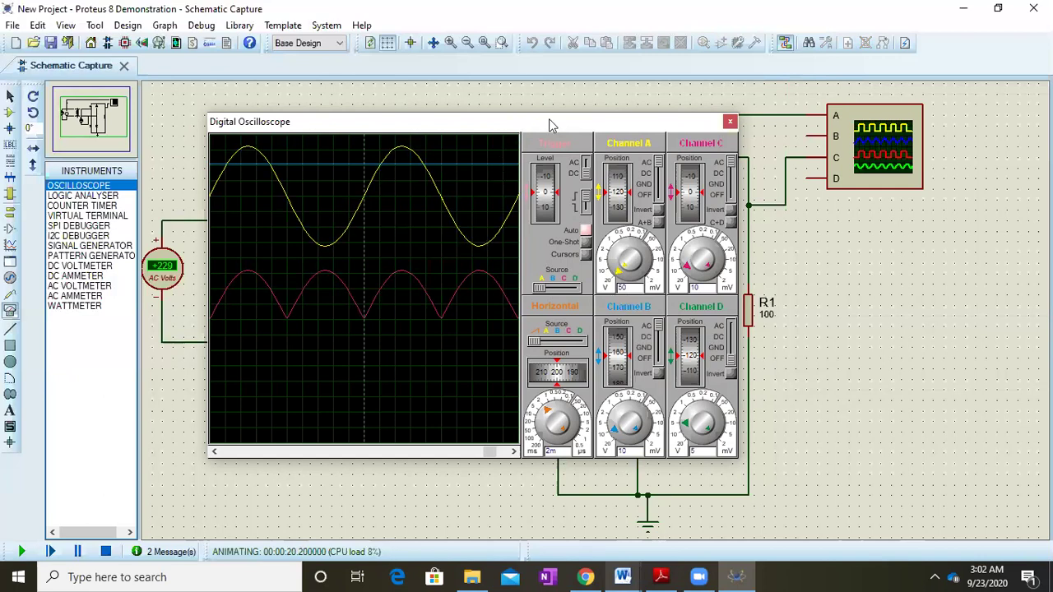
pyautogui.moveTo(550, 122); pyautogui.dragTo(611, 123)
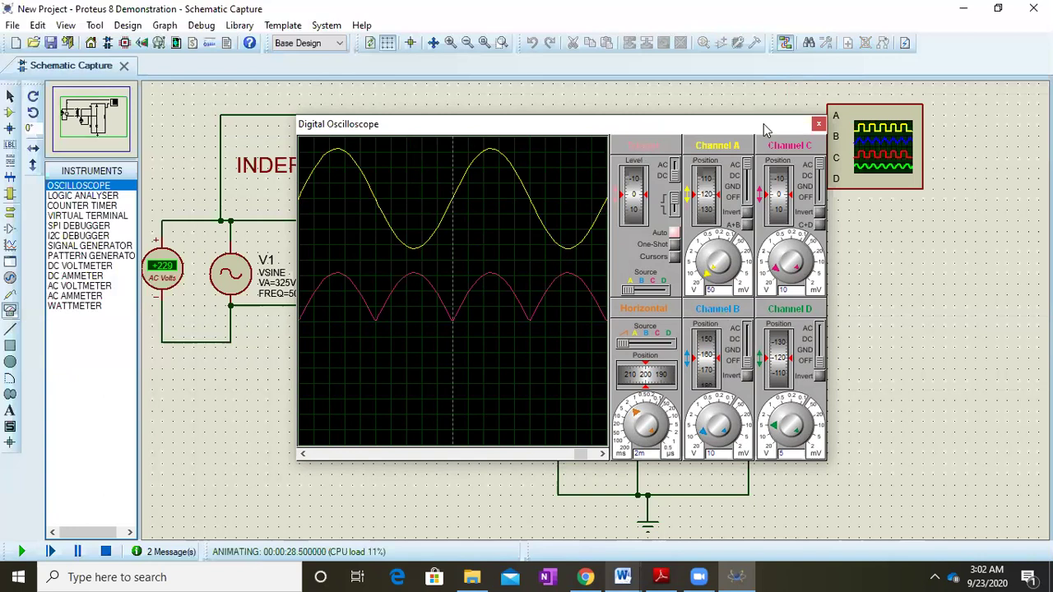
pyautogui.moveTo(763, 123); pyautogui.dragTo(742, 137)
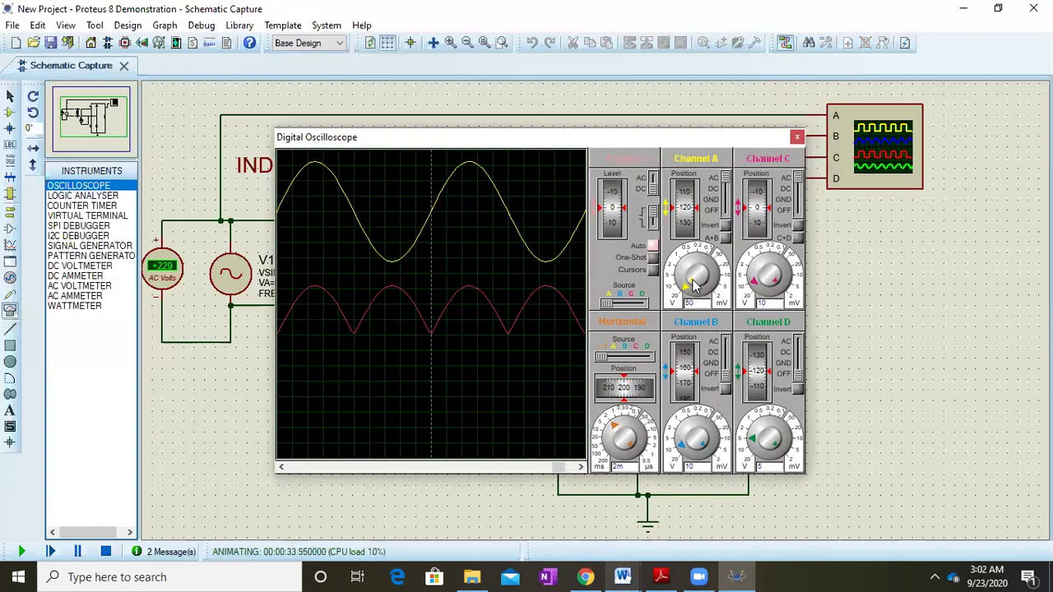
# Set channel B to 10 V per division and channel C to 5 V per division
pyautogui.click(683, 448)
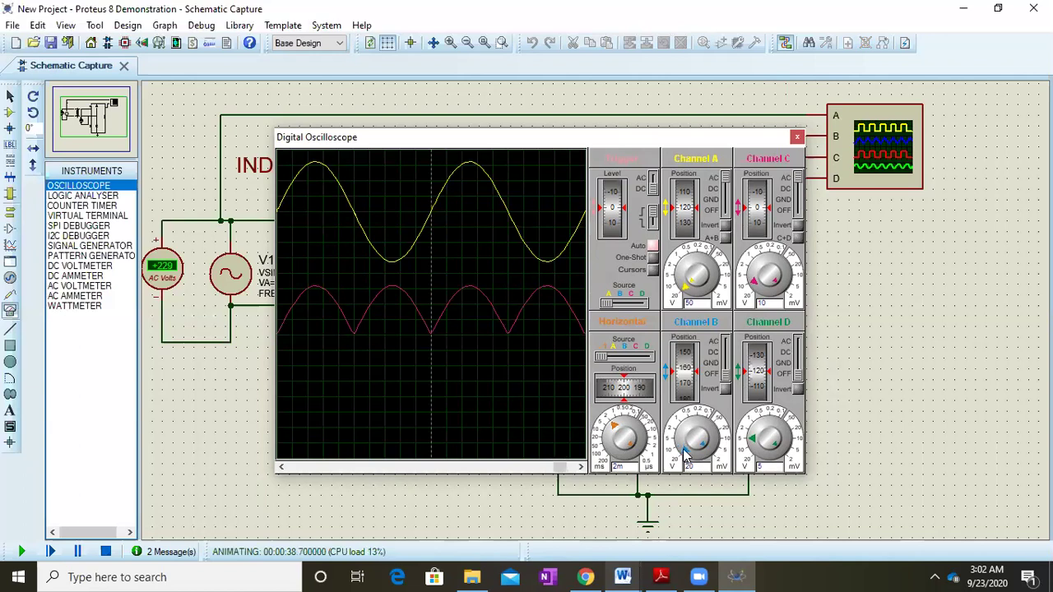
pyautogui.click(686, 451)
pyautogui.click(751, 280)
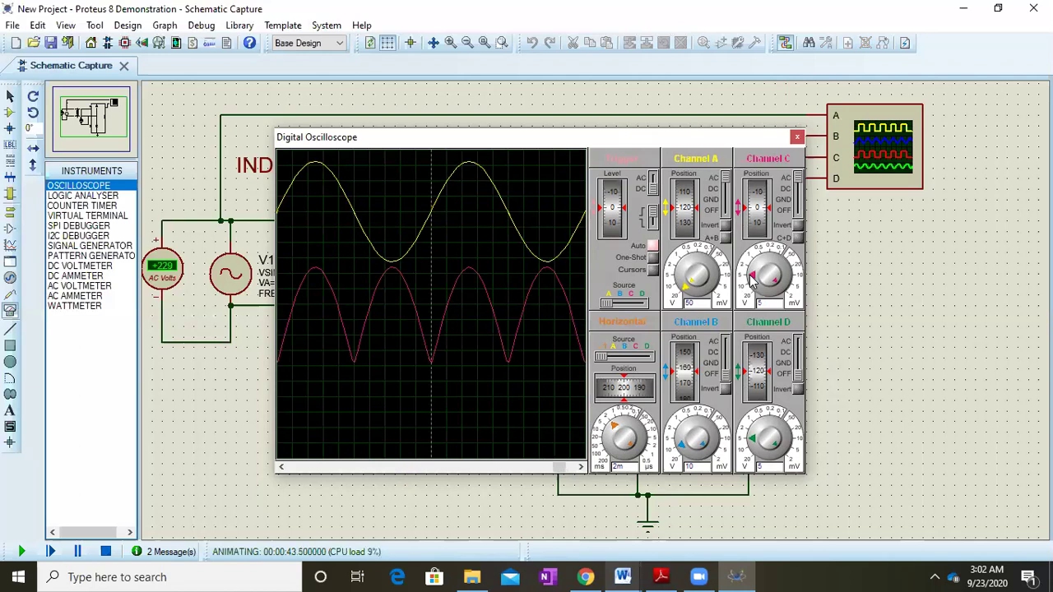
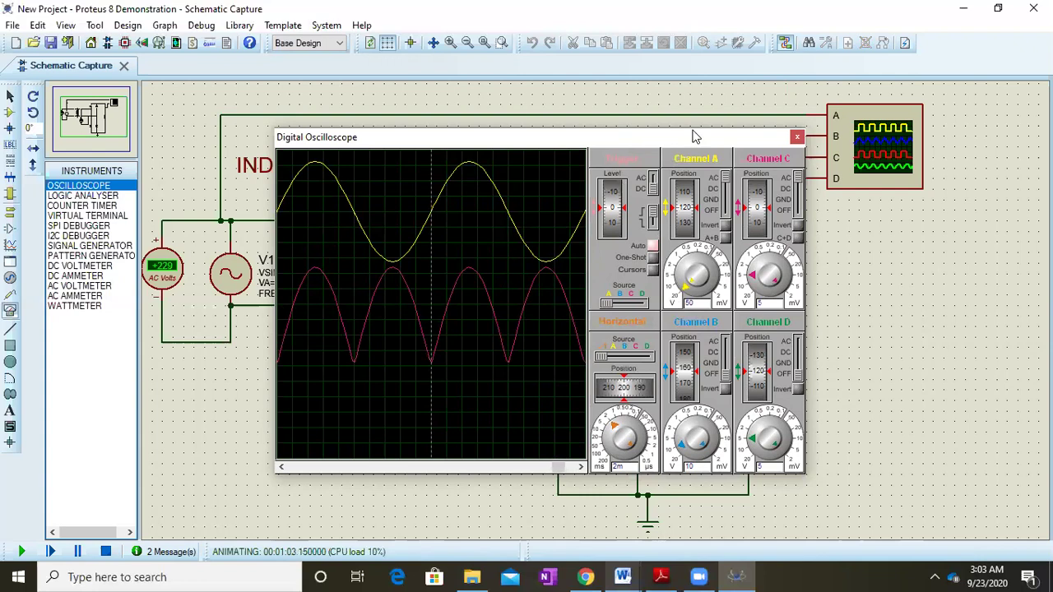
# Move the Digital Oscilloscope clear of the circuit and close it while the simulation runs
pyautogui.moveTo(693, 136); pyautogui.dragTo(916, 157)
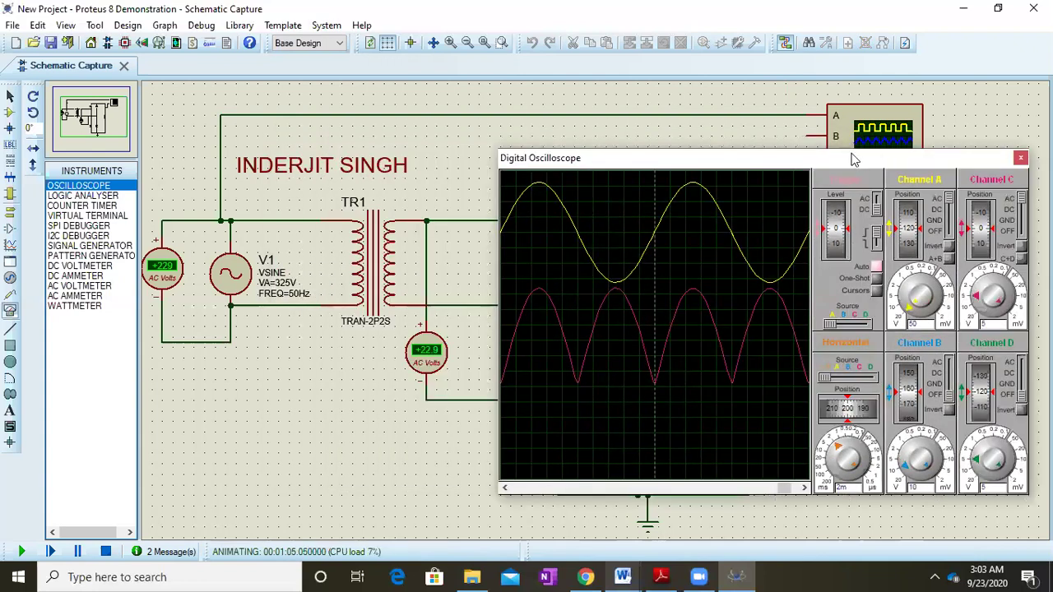
pyautogui.moveTo(854, 158); pyautogui.dragTo(565, 177)
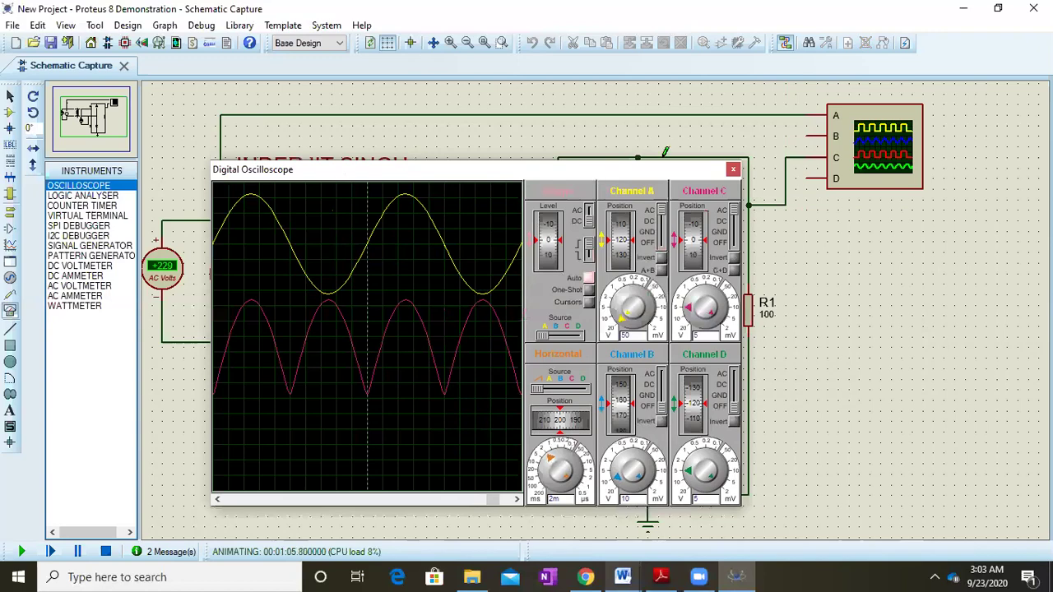
pyautogui.click(731, 171)
# Switch to EEEE Lab 3.pdf in Adobe Reader and examine the full-wave bridge rectifier's circuit and output waveform
pyautogui.click(961, 8)
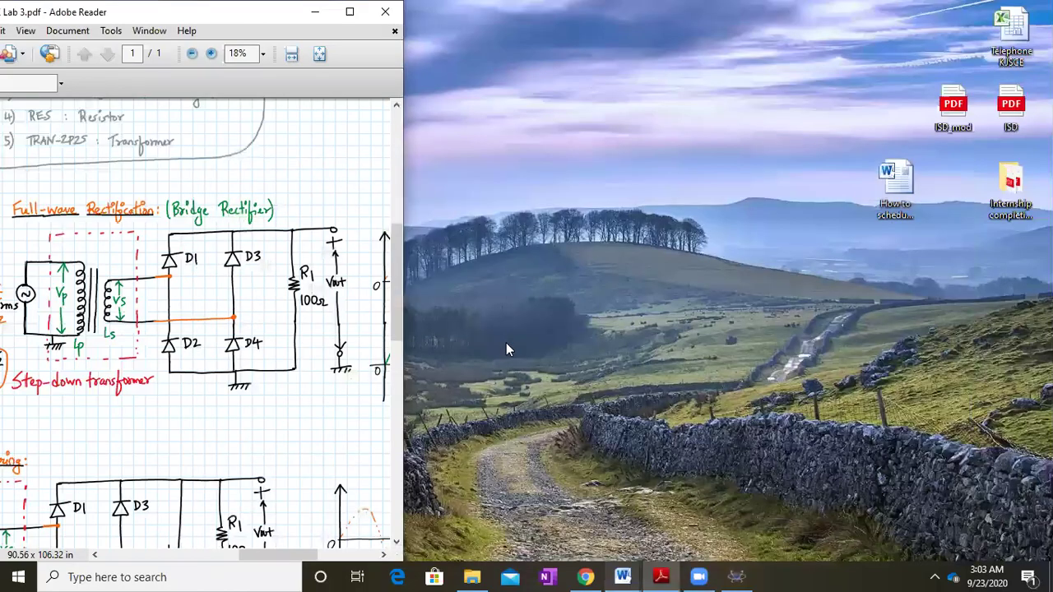
pyautogui.click(350, 10)
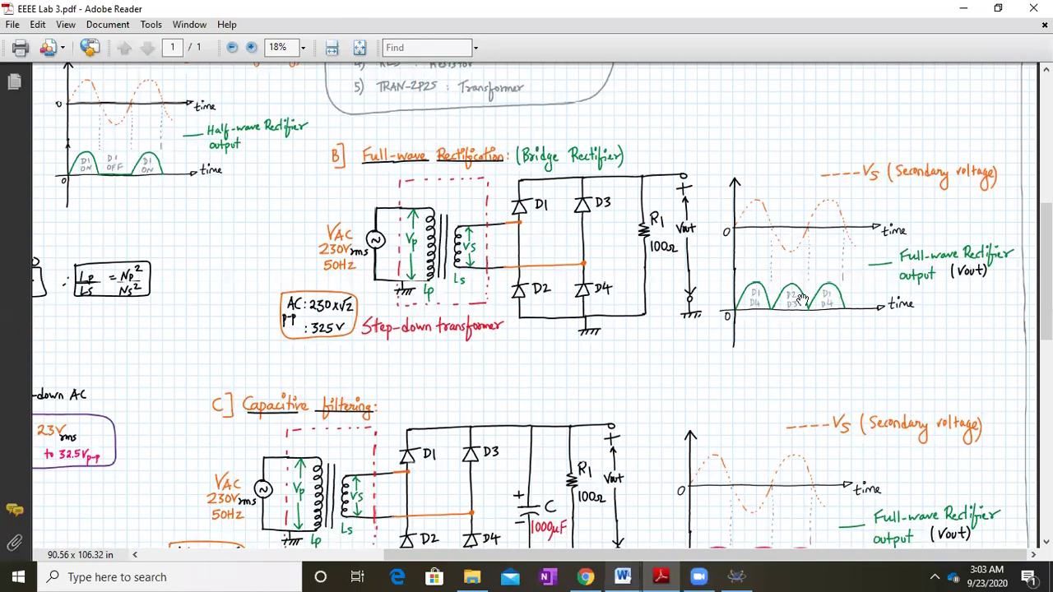
pyautogui.scroll(1, 802, 297)
pyautogui.scroll(1, 802, 298)
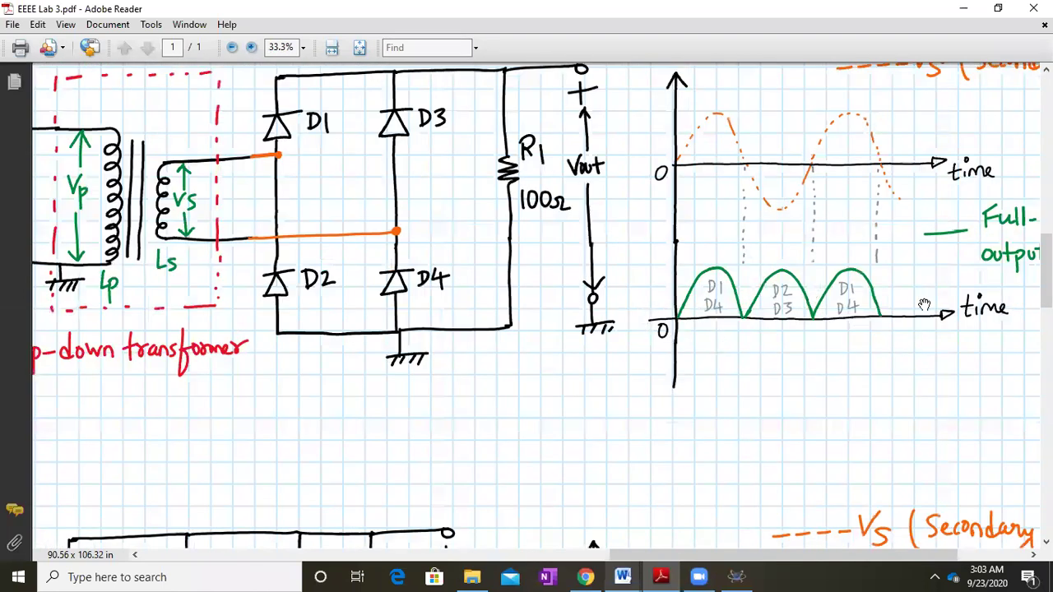
pyautogui.moveTo(785, 363); pyautogui.dragTo(770, 468)
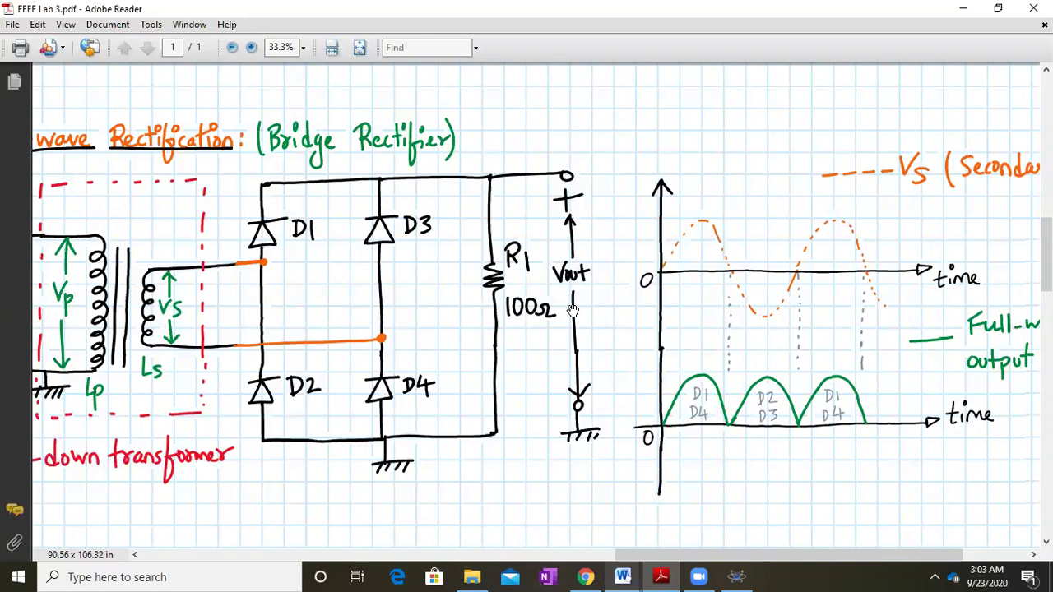
# Review the AC-to-DC block diagram and the capacitive filtering circuit with its output waveform in section C of the lab sheet
pyautogui.scroll(10, 532, 233)
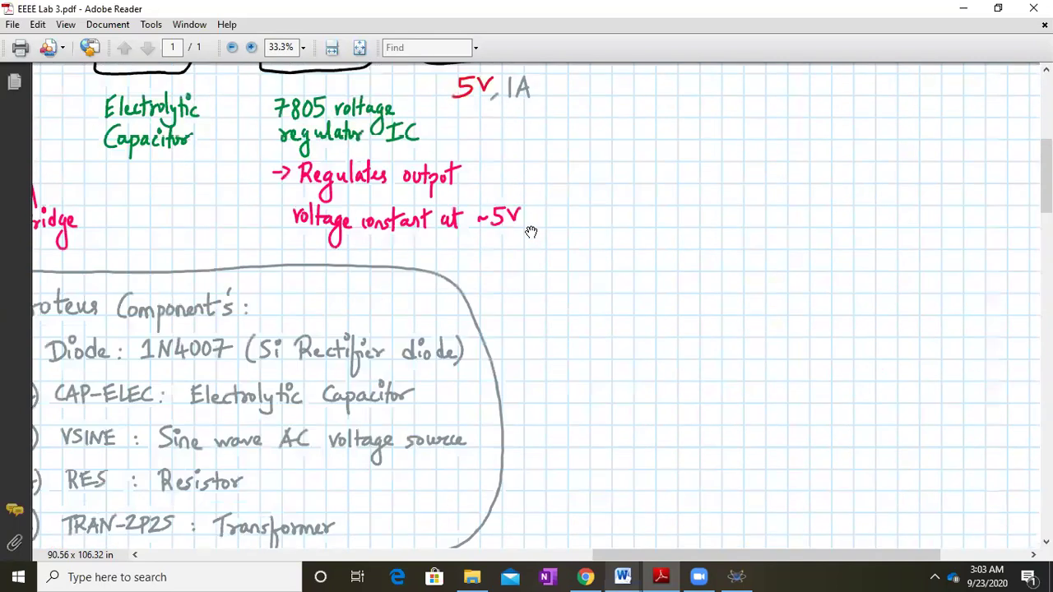
pyautogui.scroll(1, 531, 232)
pyautogui.moveTo(338, 296); pyautogui.dragTo(732, 185)
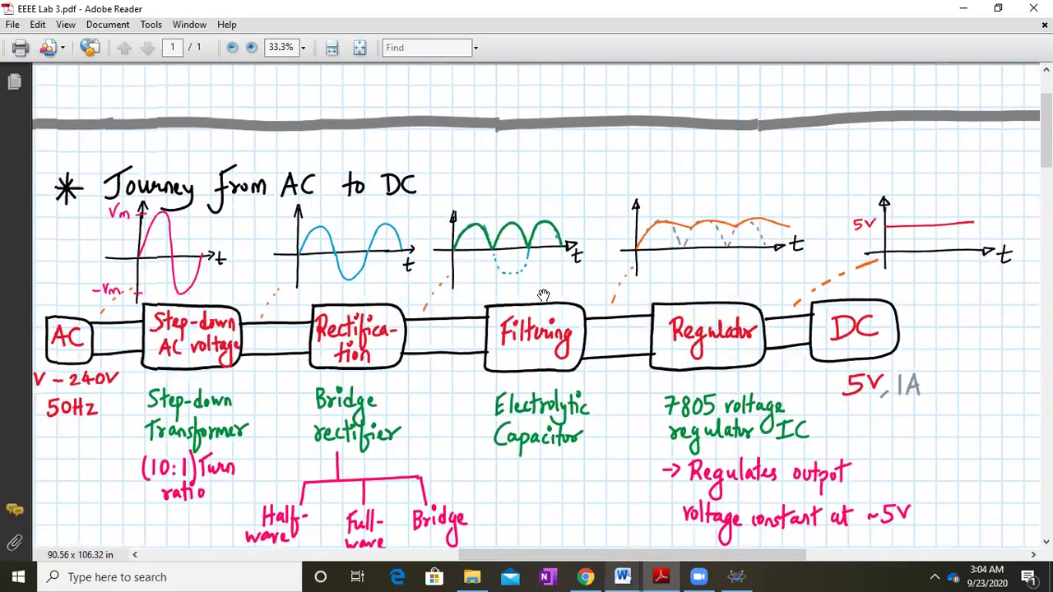
pyautogui.scroll(-15, 543, 295)
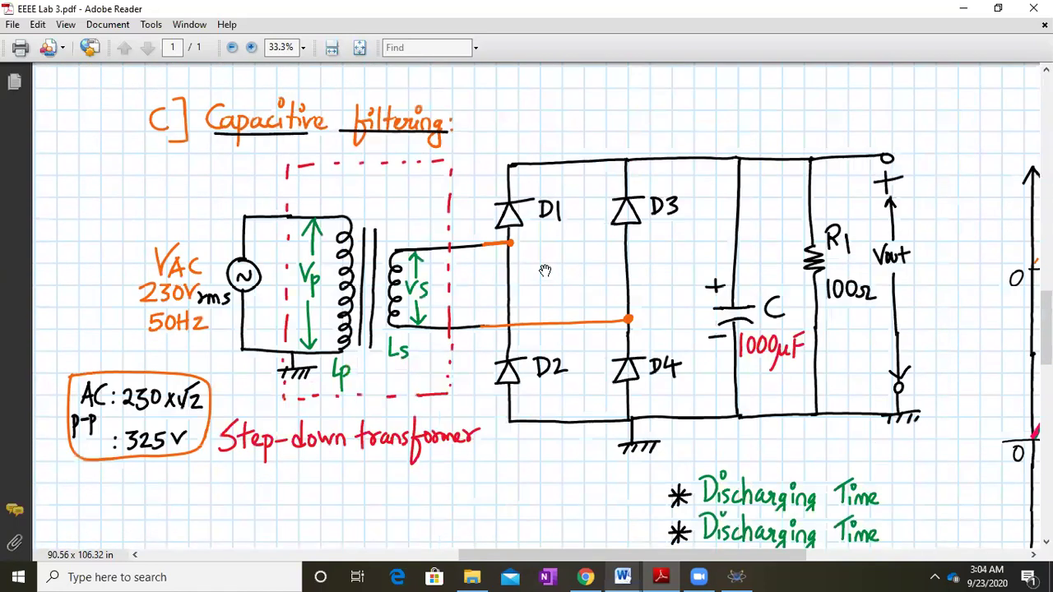
pyautogui.moveTo(640, 340); pyautogui.dragTo(613, 340)
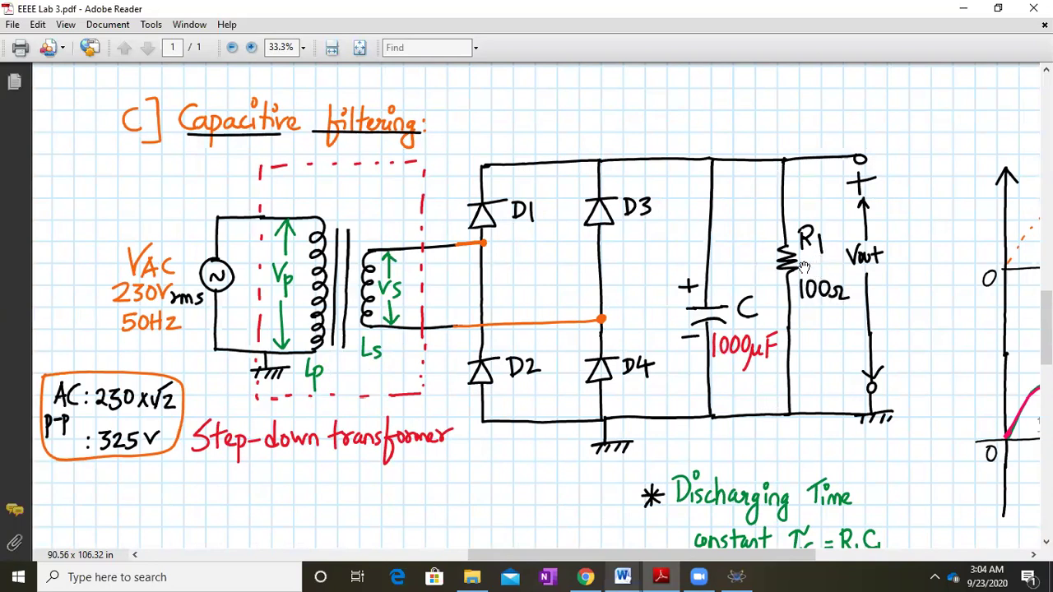
pyautogui.moveTo(858, 439); pyautogui.dragTo(401, 491)
pyautogui.moveTo(574, 464); pyautogui.dragTo(376, 389)
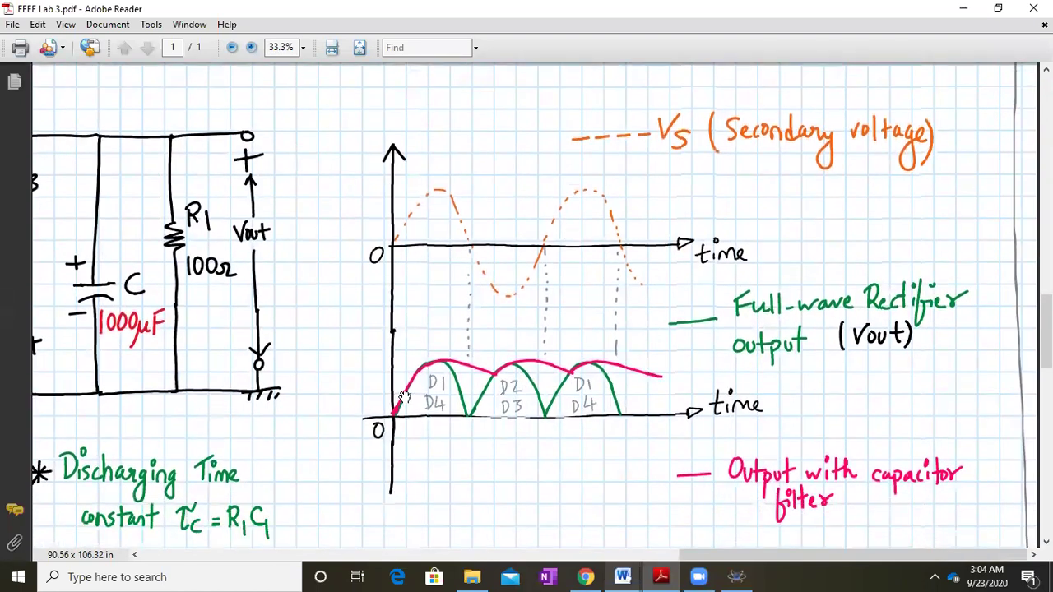
pyautogui.click(998, 7)
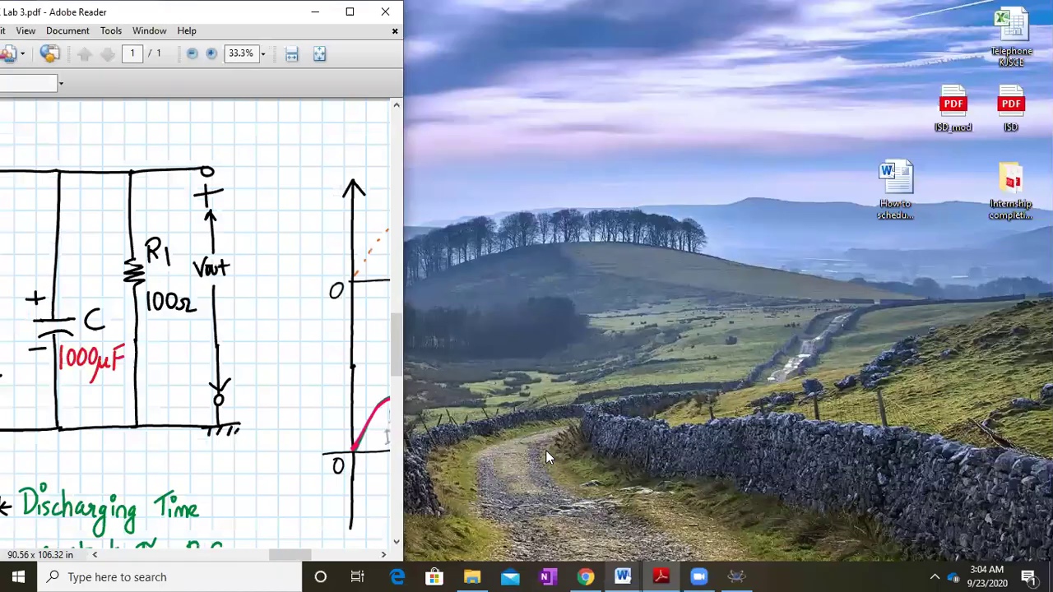
# Switch back to Proteus, stop the simulation, and shift resistor R1 and its upper wire to the right, away from the diode bridge
pyautogui.click(734, 576)
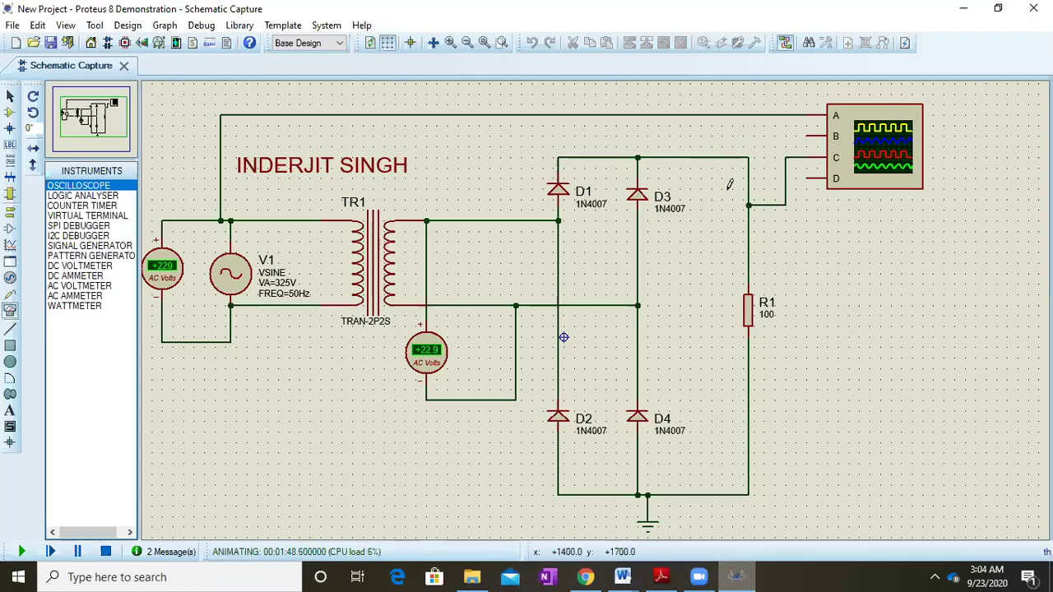
pyautogui.click(747, 321)
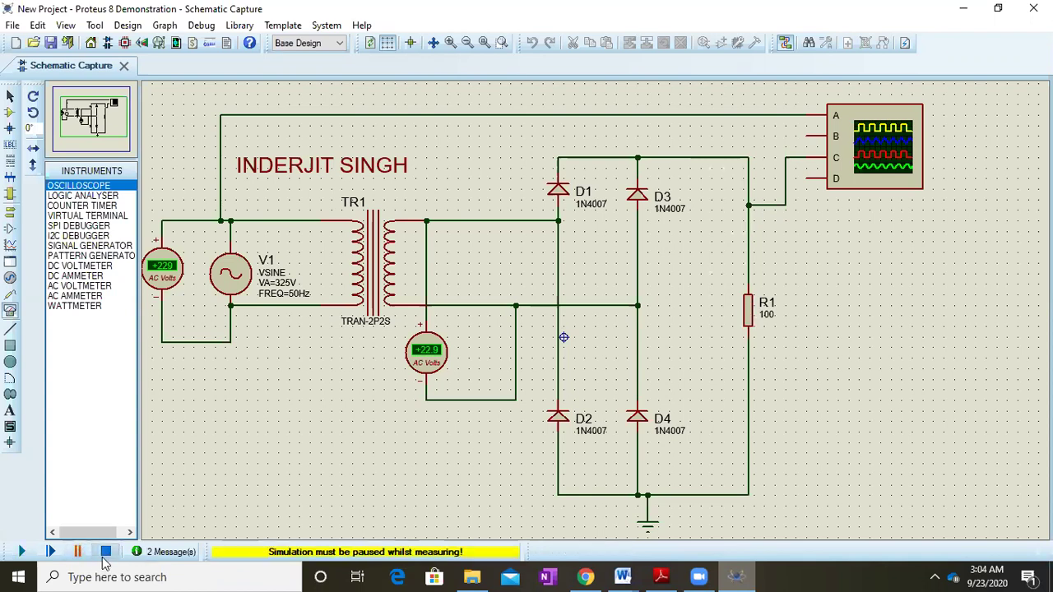
pyautogui.click(105, 552)
pyautogui.click(747, 321)
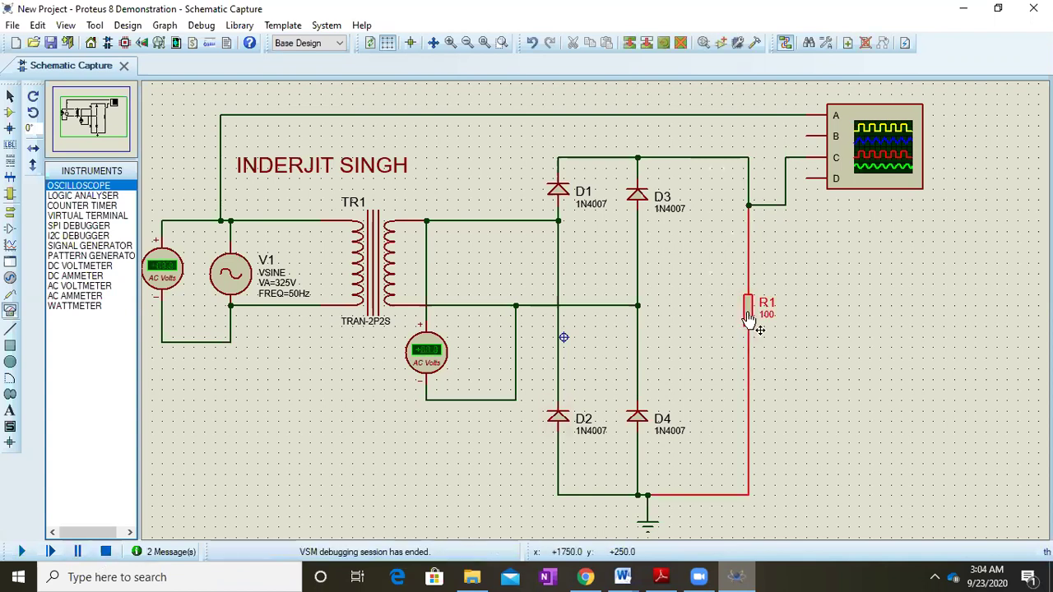
pyautogui.moveTo(750, 319); pyautogui.dragTo(782, 320)
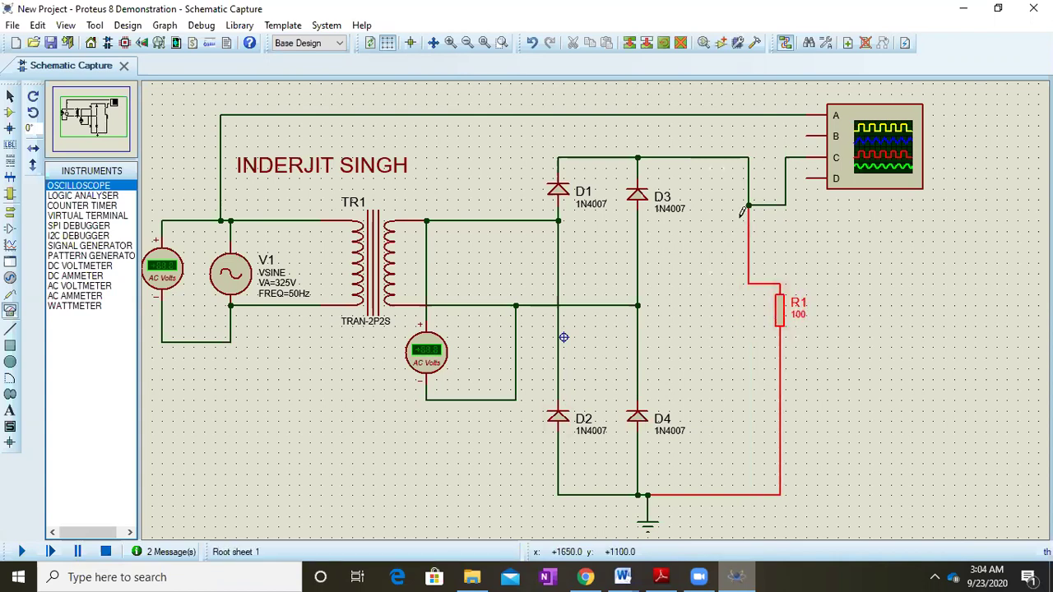
pyautogui.moveTo(750, 220); pyautogui.dragTo(778, 213)
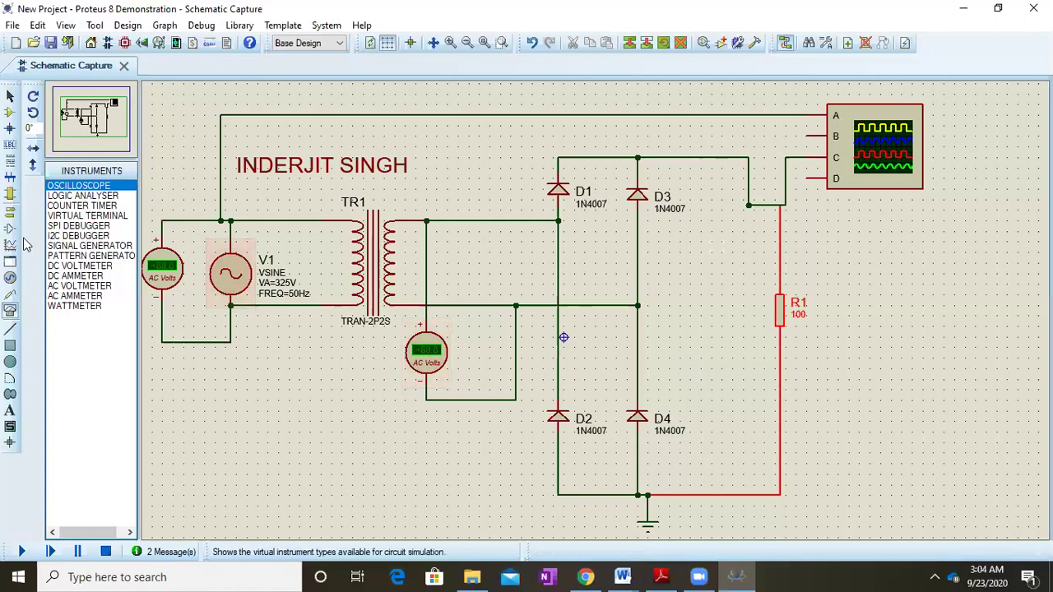
# Place a CAP-ELEC electrolytic capacitor between the diode bridge and resistor R1
pyautogui.click(10, 113)
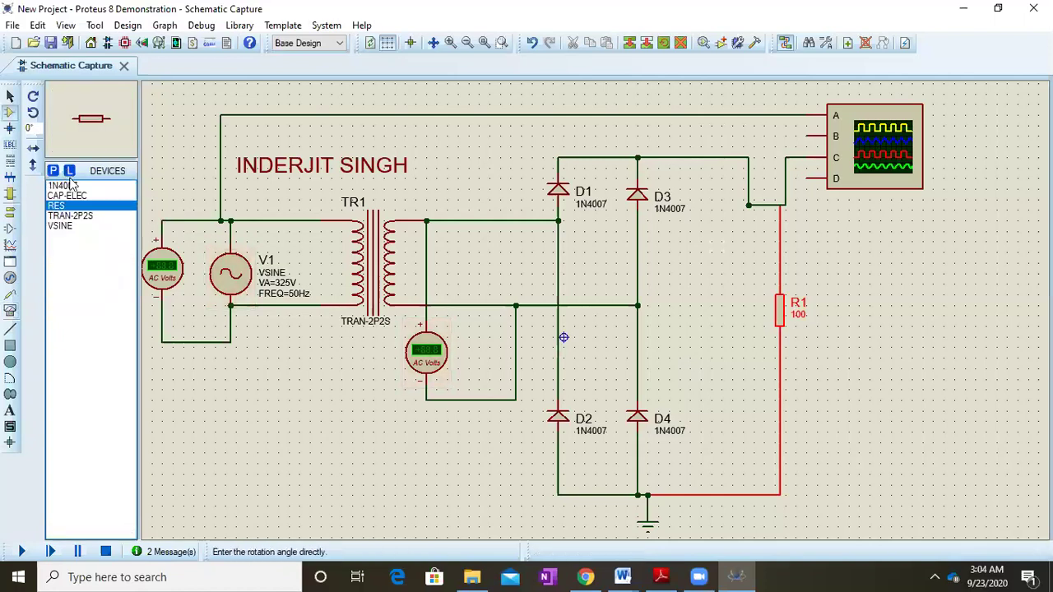
pyautogui.doubleClick(66, 194)
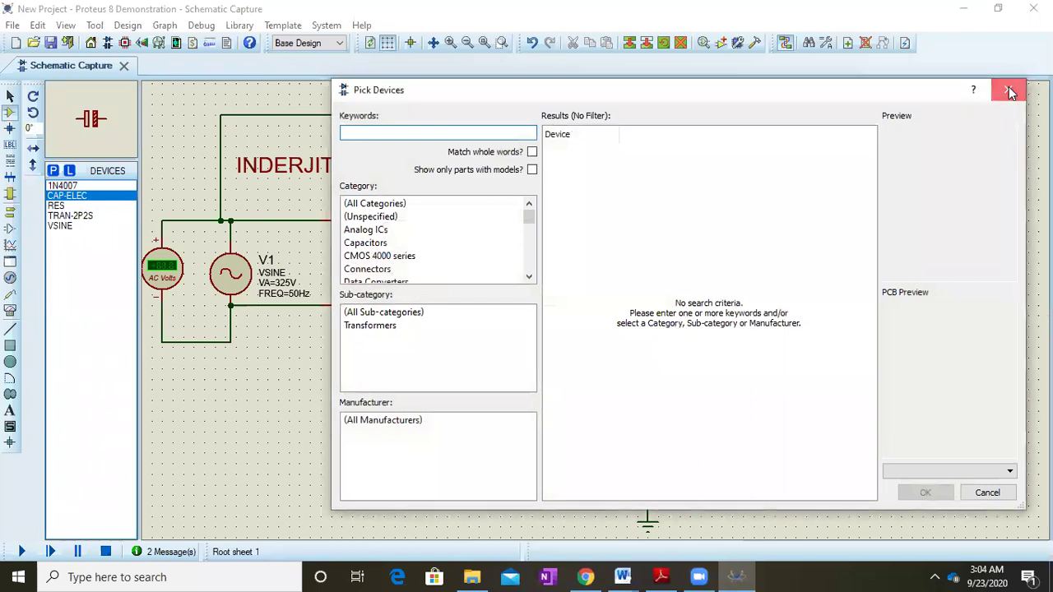
pyautogui.click(1007, 89)
pyautogui.click(718, 329)
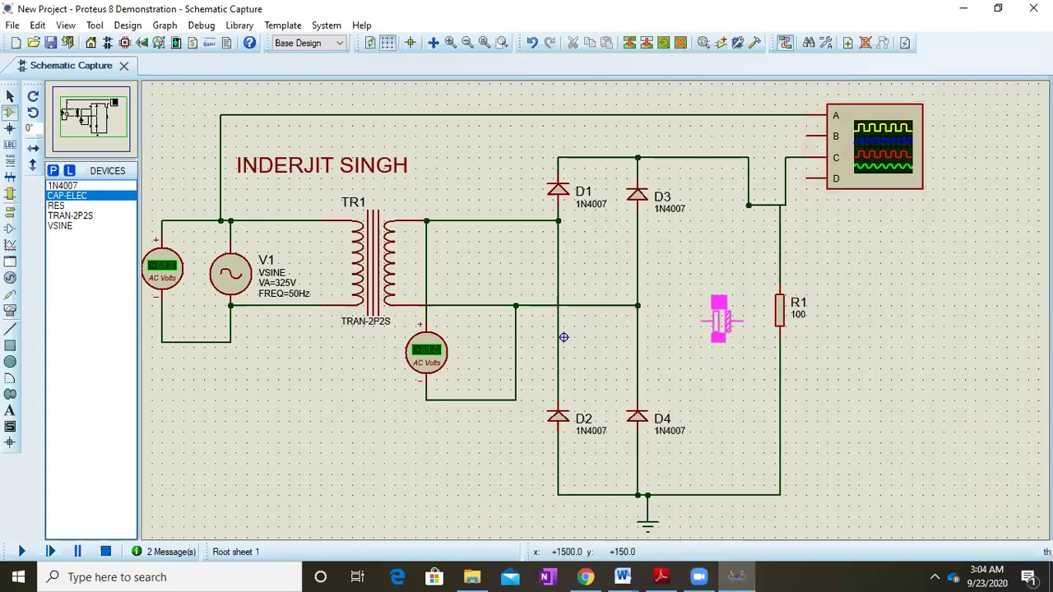
pyautogui.click(723, 315)
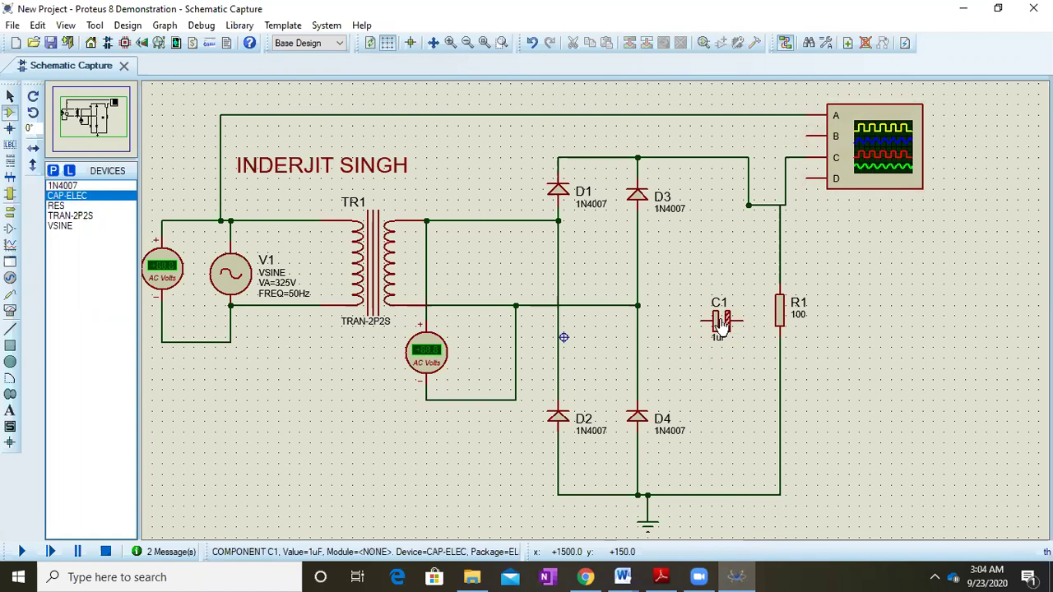
# Rotate capacitor C1 to stand vertically with its hollow plate facing the upper rail
pyautogui.rightClick(721, 323)
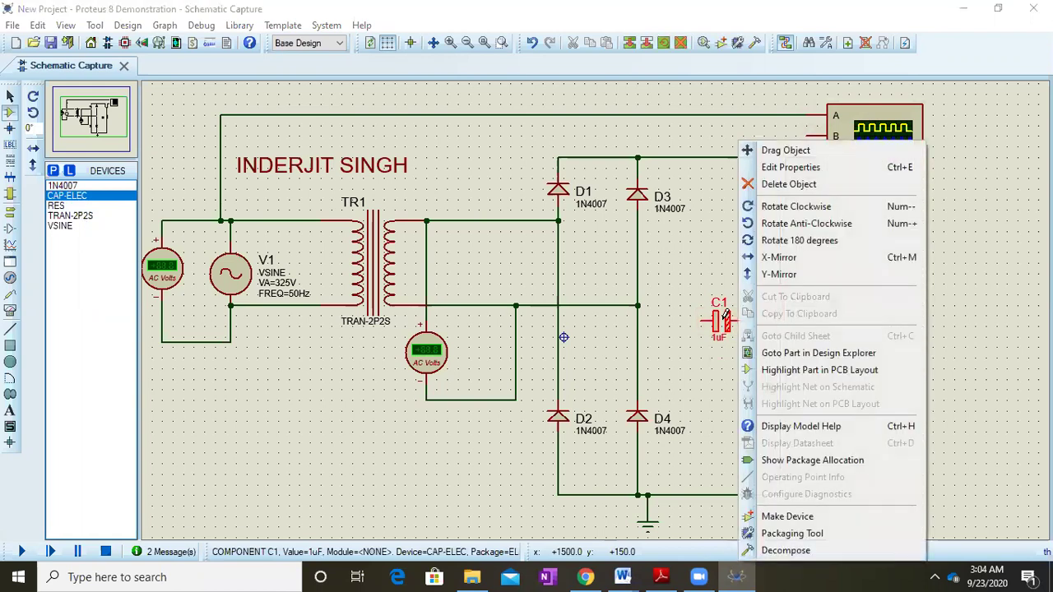
pyautogui.click(807, 224)
pyautogui.rightClick(721, 322)
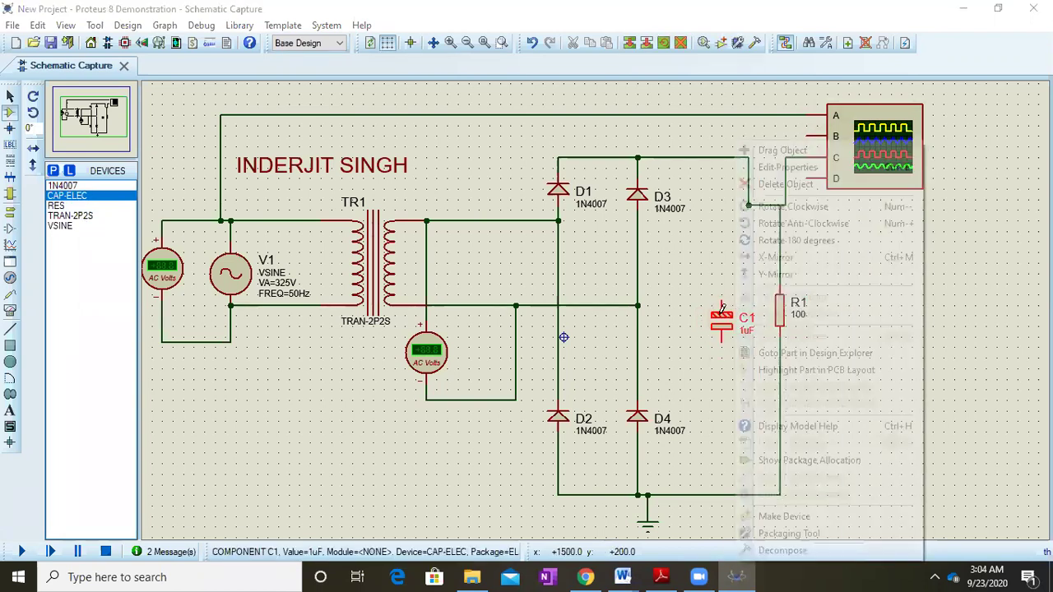
pyautogui.click(802, 224)
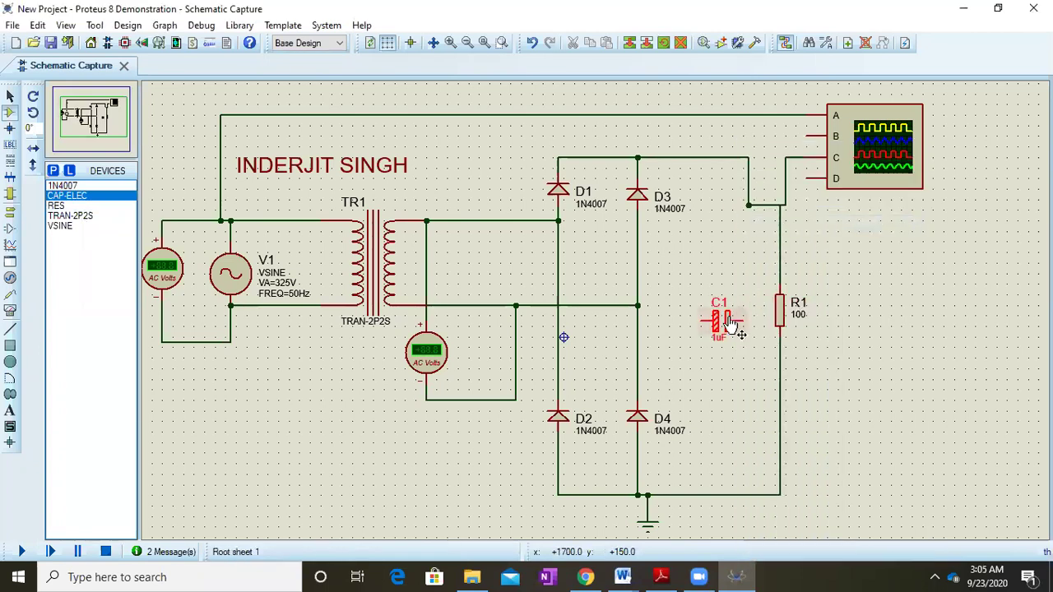
pyautogui.rightClick(727, 311)
pyautogui.click(786, 207)
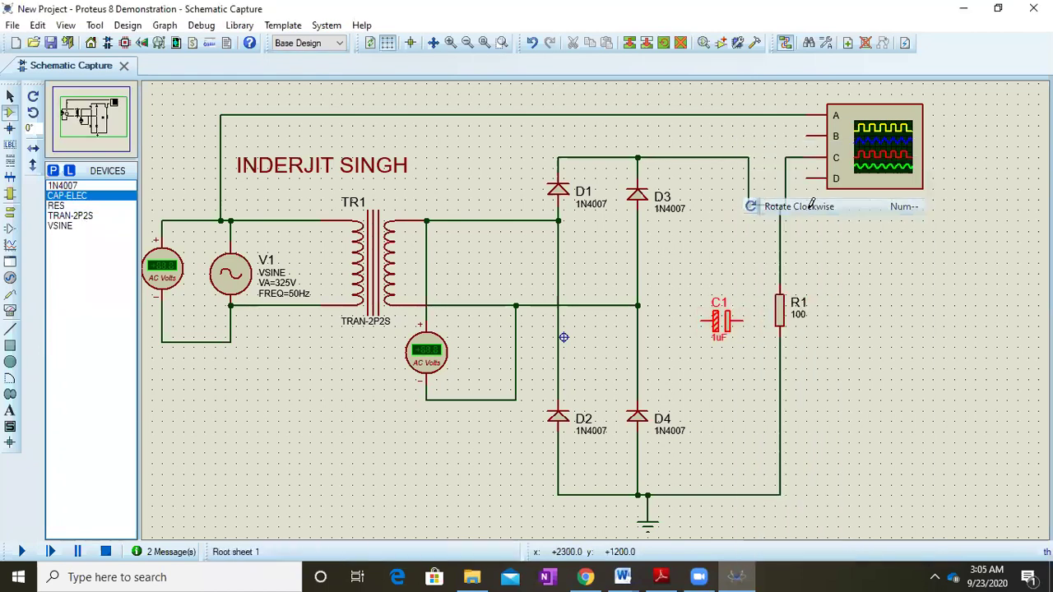
pyautogui.doubleClick(724, 327)
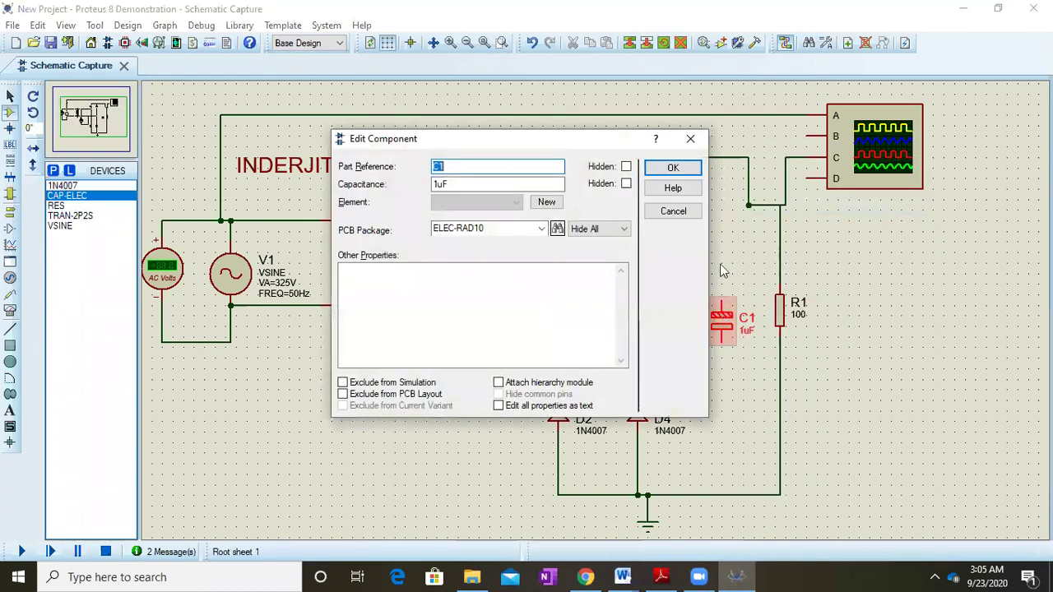
pyautogui.click(690, 141)
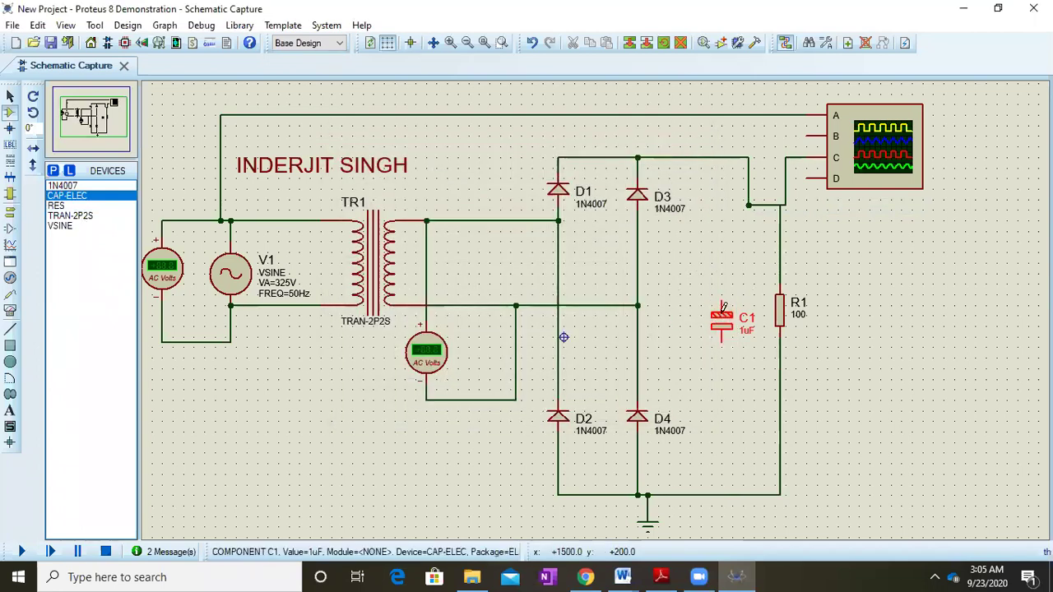
pyautogui.rightClick(724, 317)
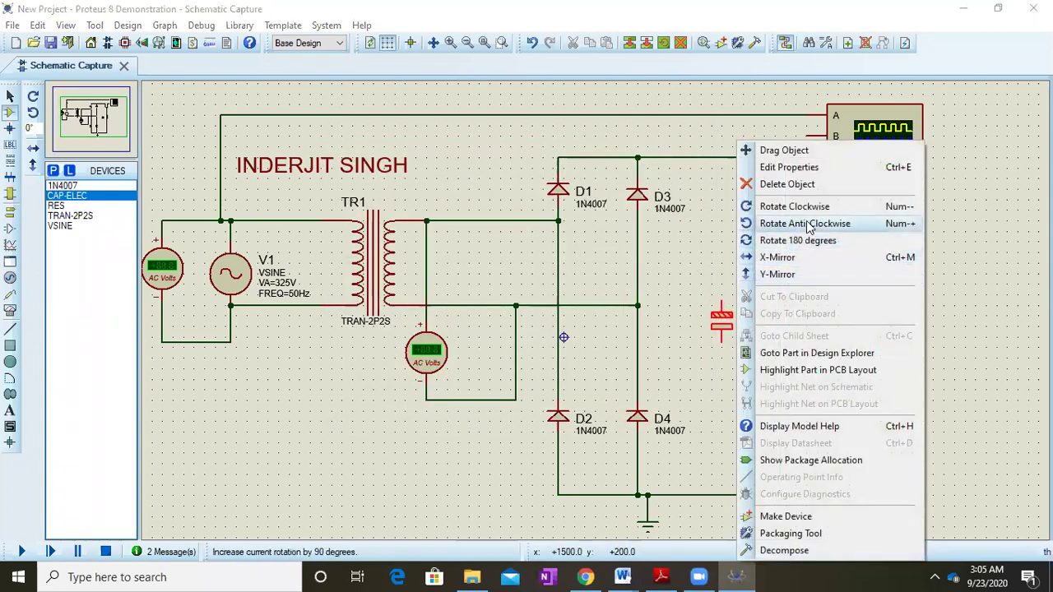
pyautogui.click(797, 242)
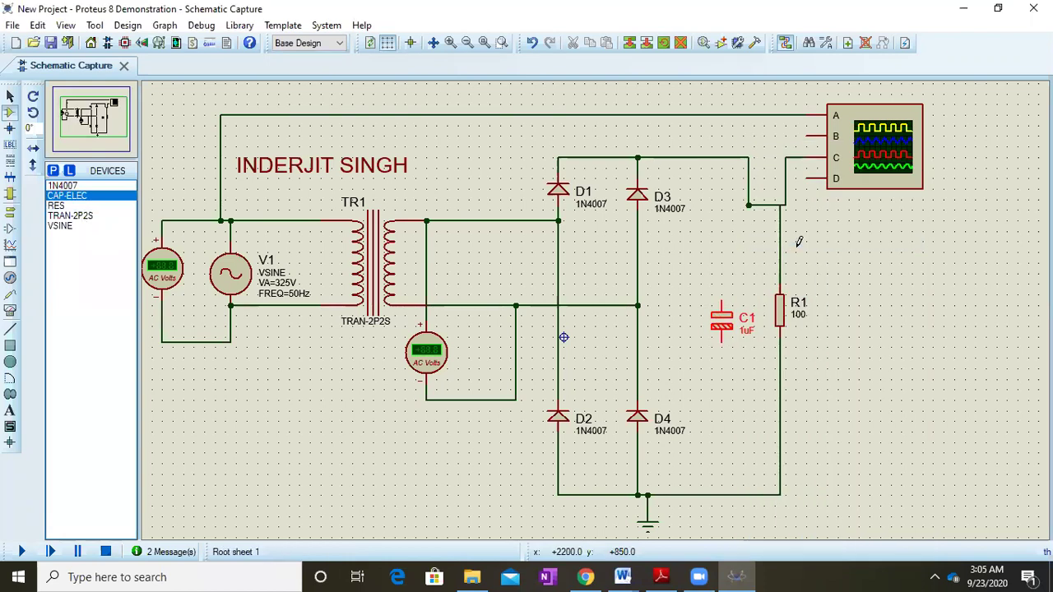
# Wire capacitor C1's upper terminal to the bridge's upper output rail and its lower terminal to the ground rail
pyautogui.click(721, 157)
pyautogui.click(721, 301)
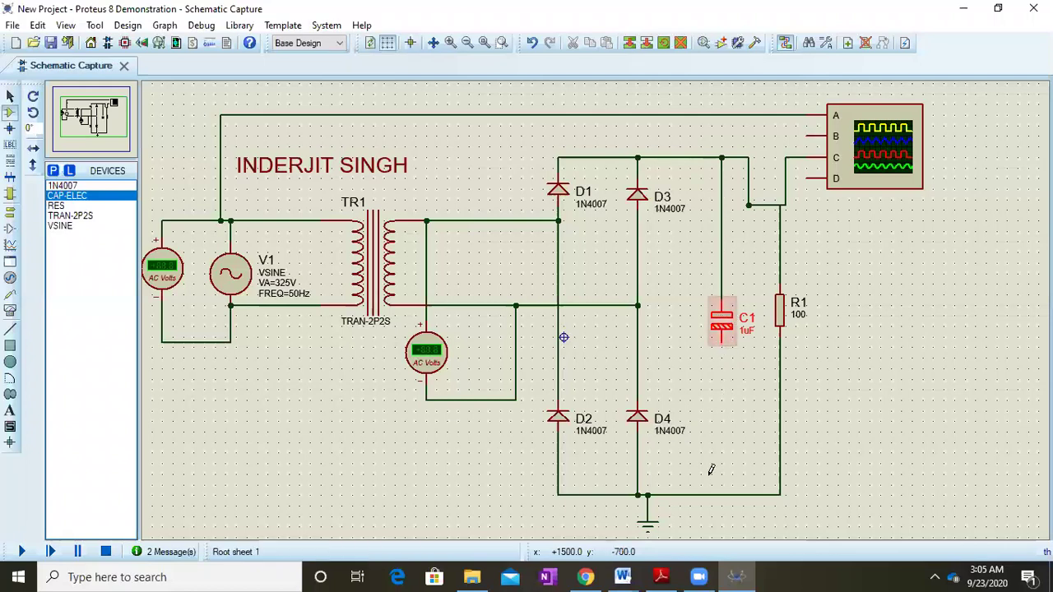
pyautogui.click(723, 494)
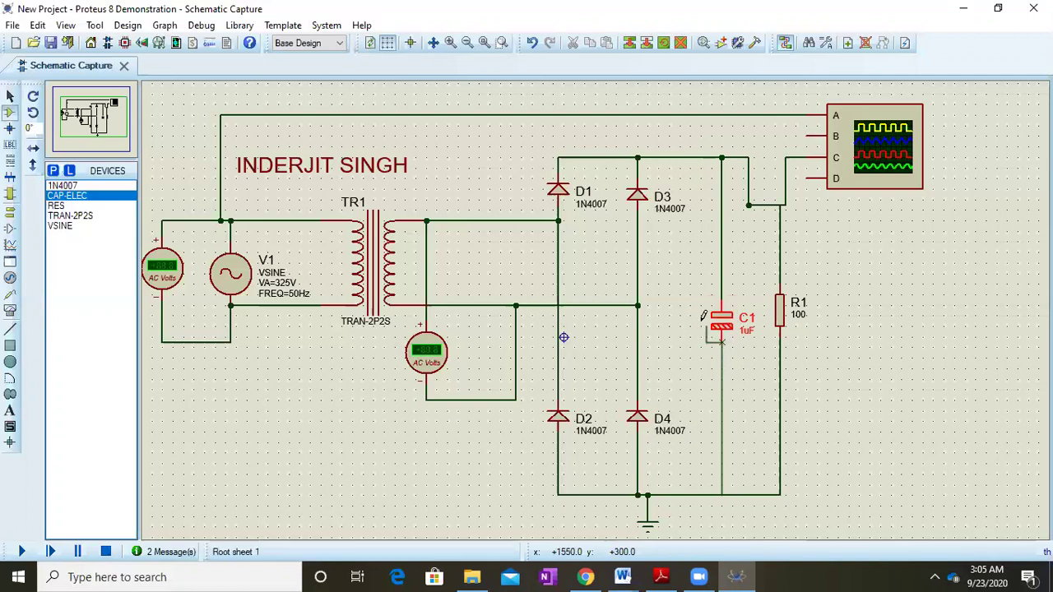
pyautogui.click(722, 344)
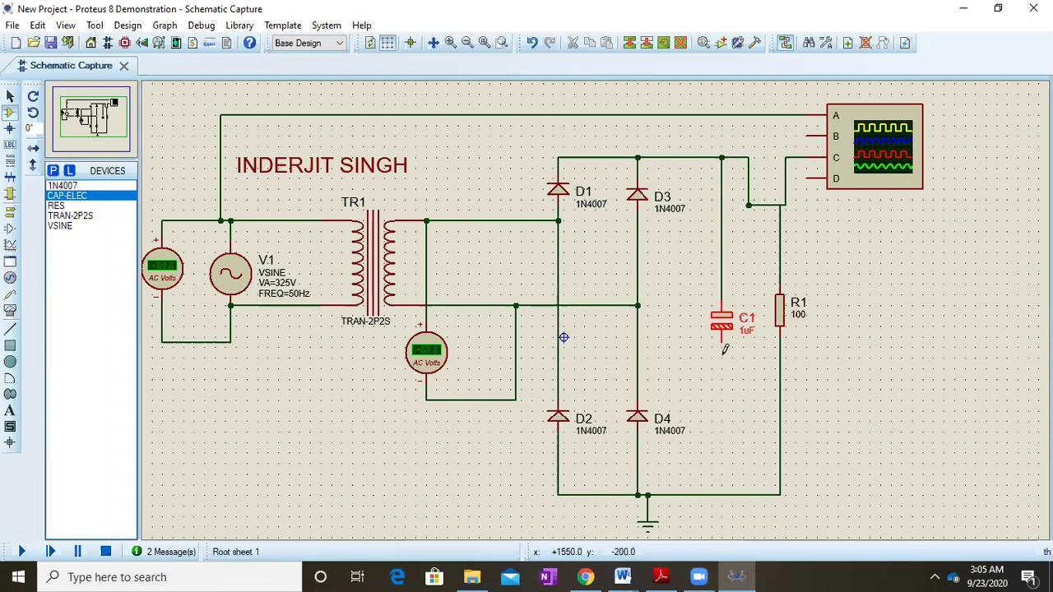
pyautogui.click(723, 493)
pyautogui.click(724, 339)
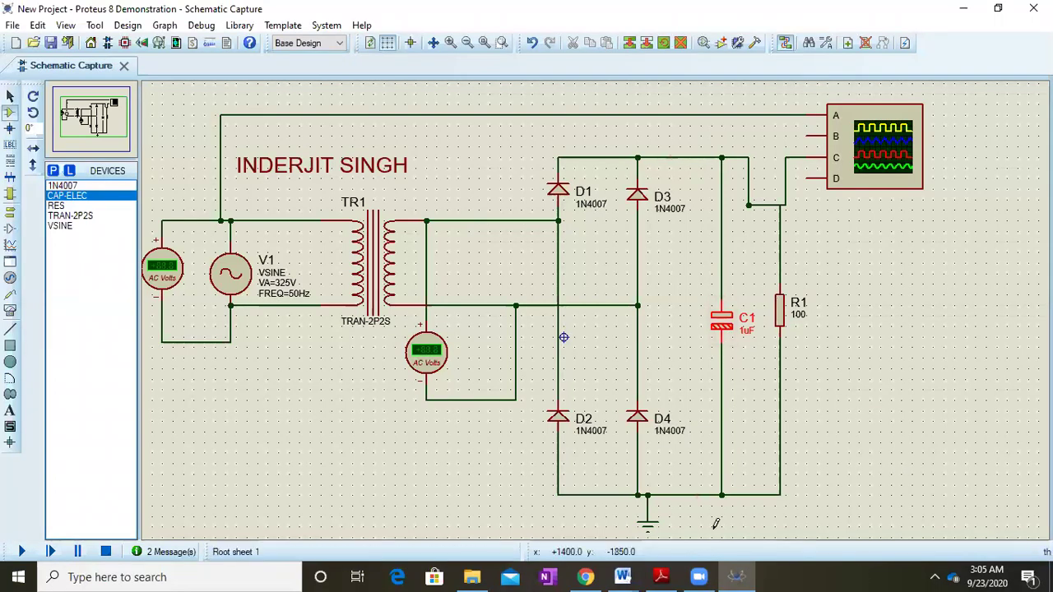
# Switch to the Word document Doc2 and paste the capacitor-filter circuit screenshot below the Vout( F.W.R) line, leaving a blank line between
pyautogui.moveTo(623, 577)
pyautogui.click(689, 510)
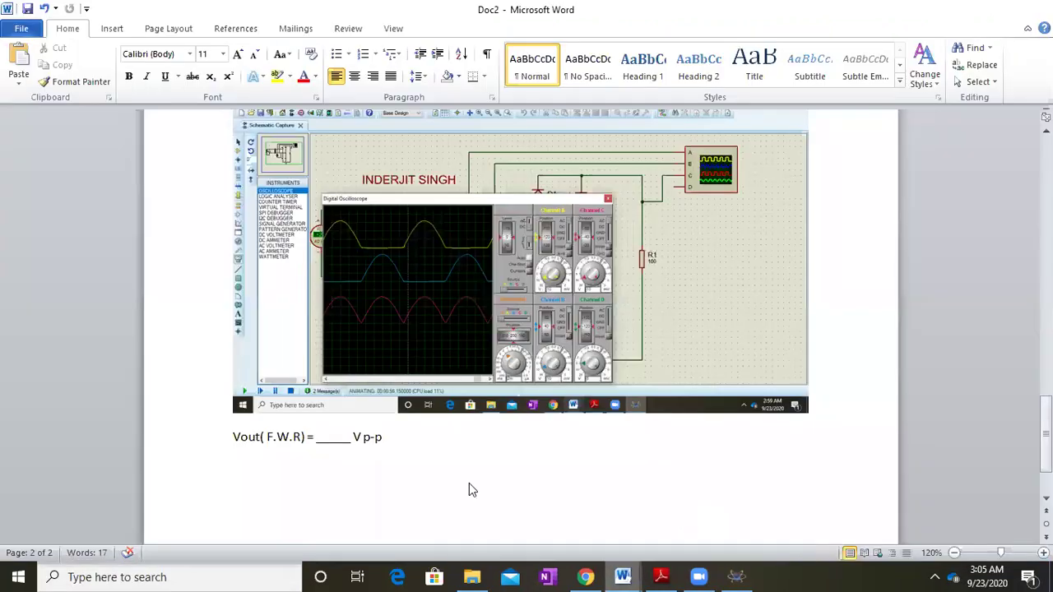
pyautogui.press('Return')
pyautogui.press('Return')
pyautogui.hotkey('ctrl', 'v')
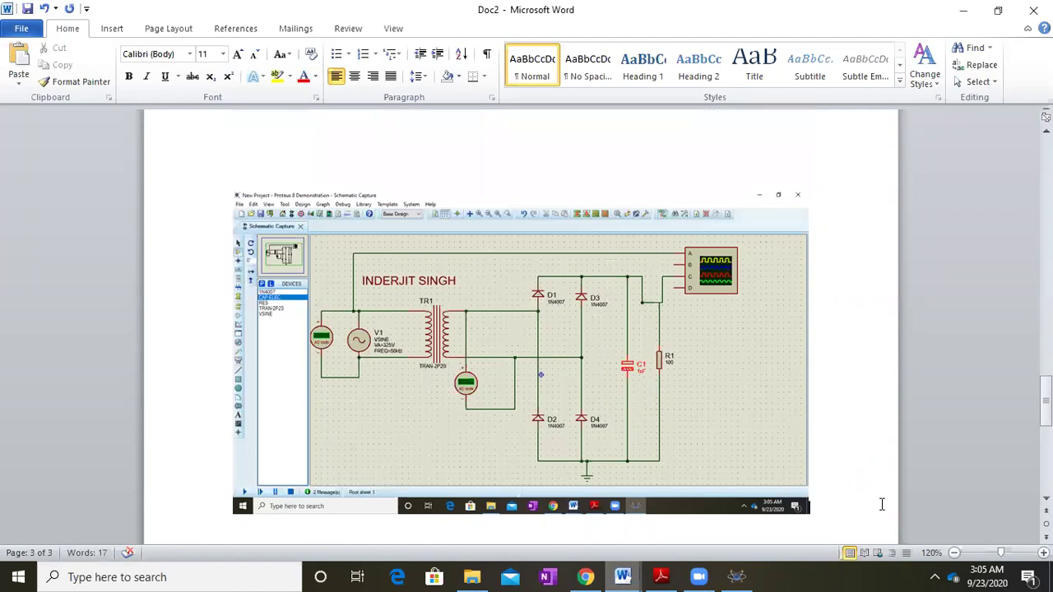
pyautogui.scroll(-1, 881, 504)
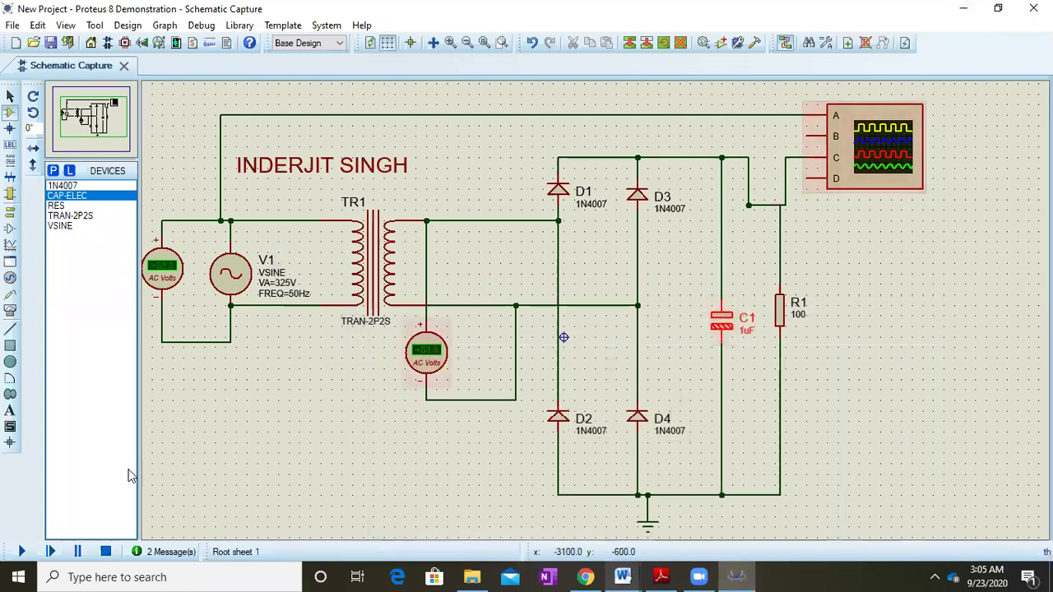
pyautogui.click(22, 551)
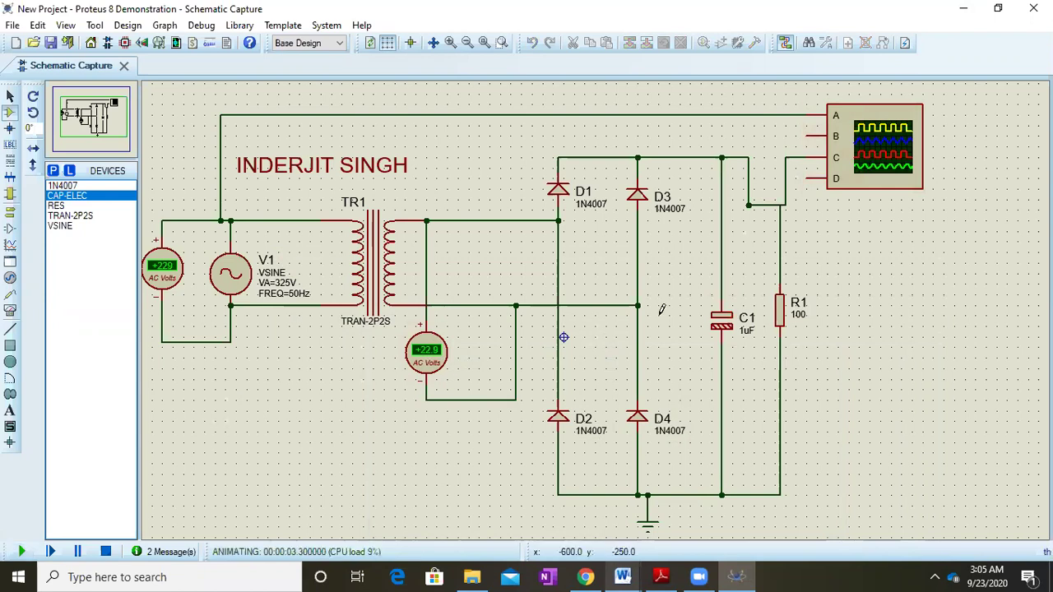
pyautogui.rightClick(553, 115)
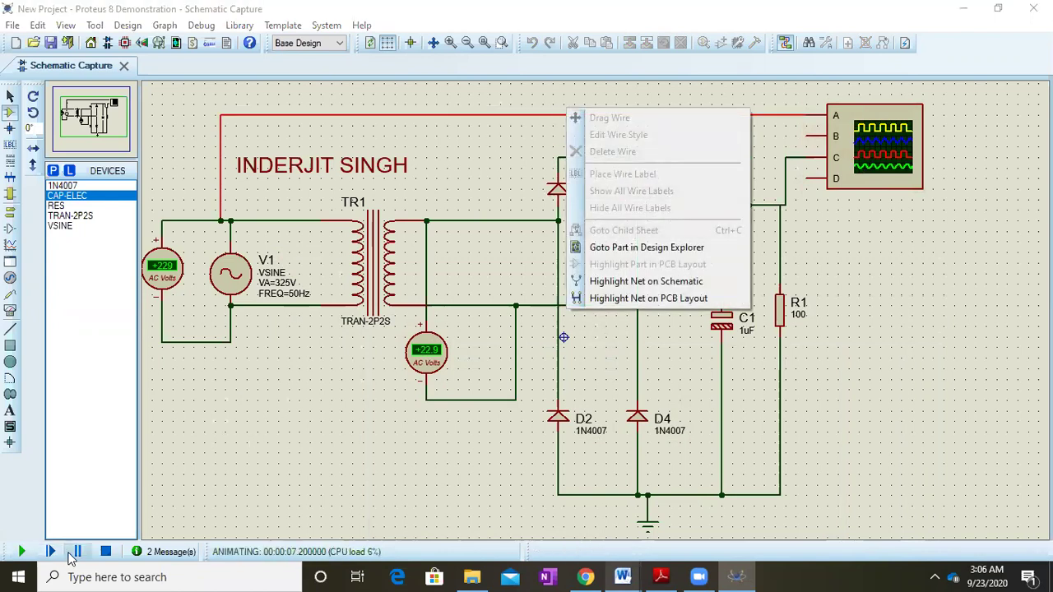
pyautogui.click(106, 551)
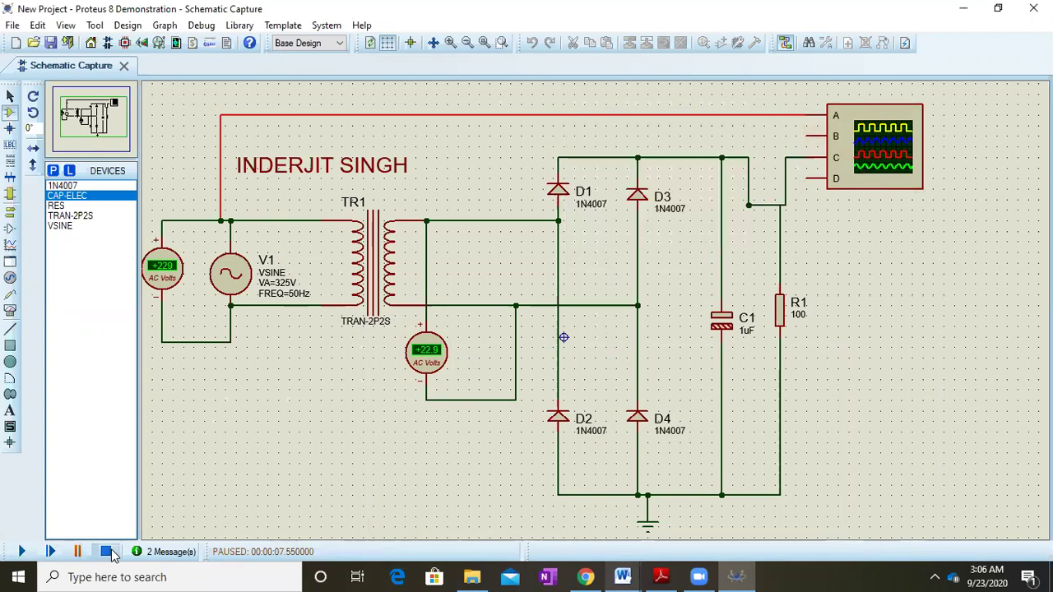
# Delete the wire from oscilloscope channel A to the transformer primary and connect channel A to the upper secondary wire instead
pyautogui.rightClick(604, 115)
pyautogui.click(658, 150)
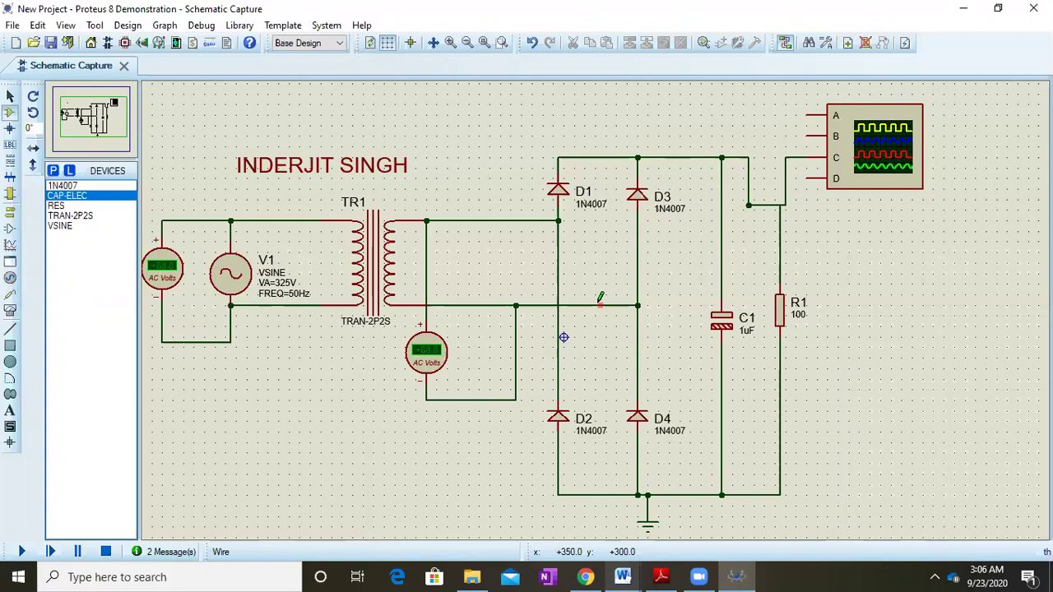
pyautogui.click(807, 115)
pyautogui.click(464, 220)
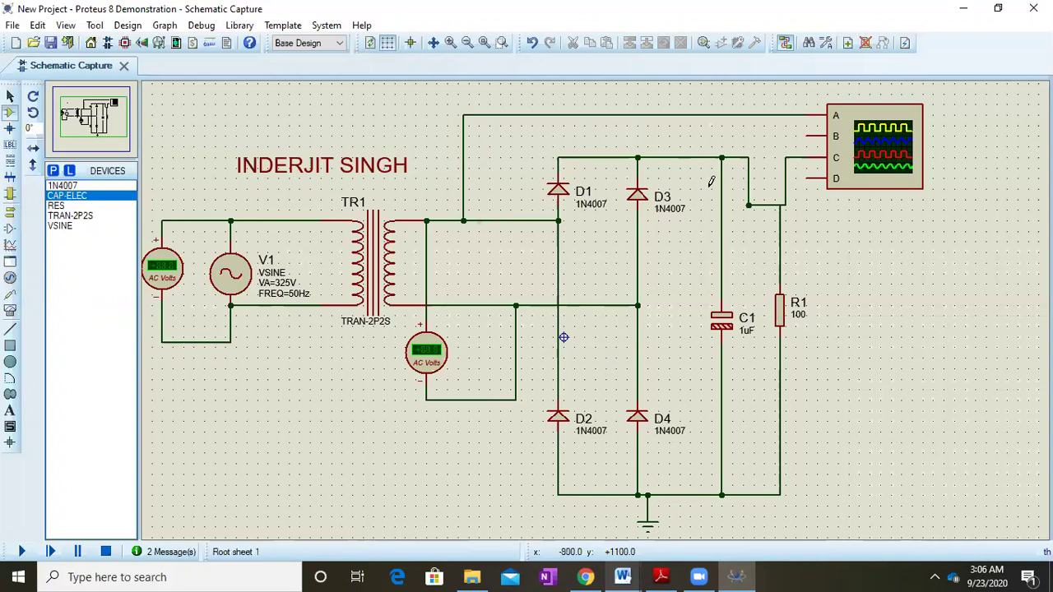
# Run the simulation, display the Digital Oscilloscope, and shift its window clear of capacitor C1
pyautogui.click(22, 552)
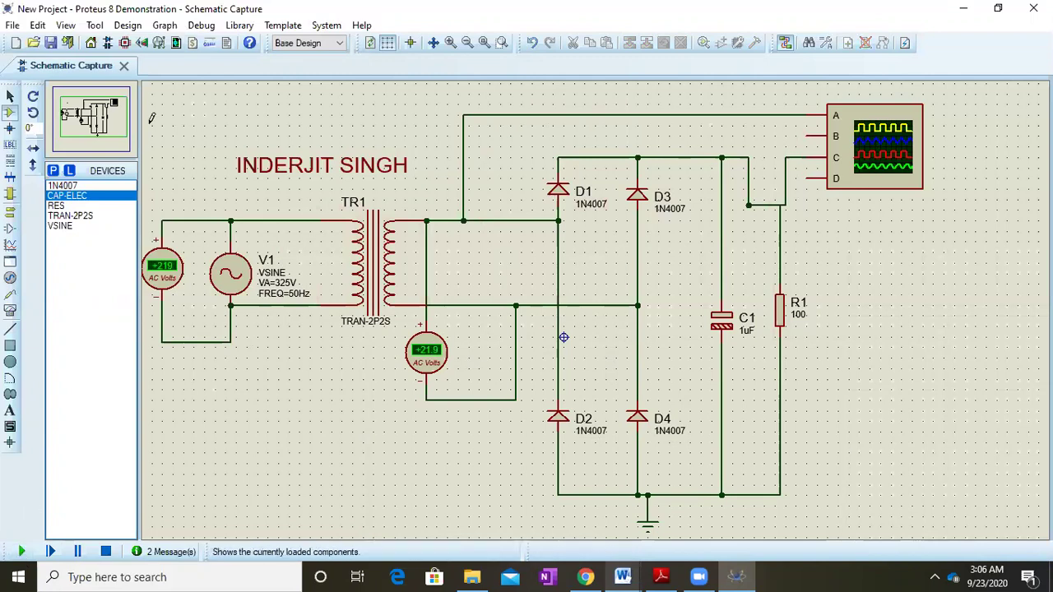
pyautogui.click(200, 25)
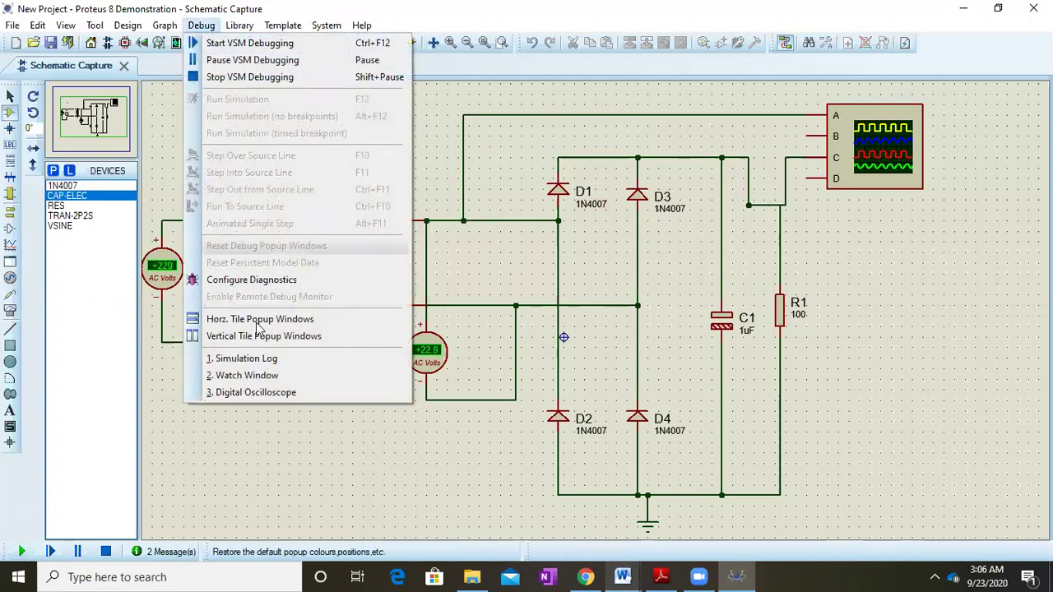
pyautogui.click(260, 393)
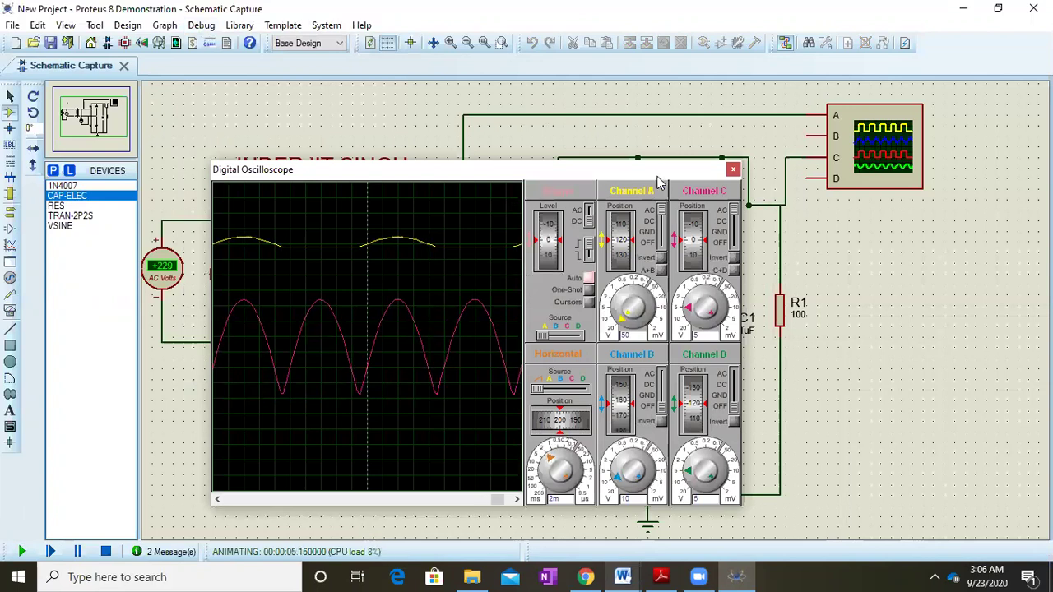
pyautogui.moveTo(648, 176); pyautogui.dragTo(600, 175)
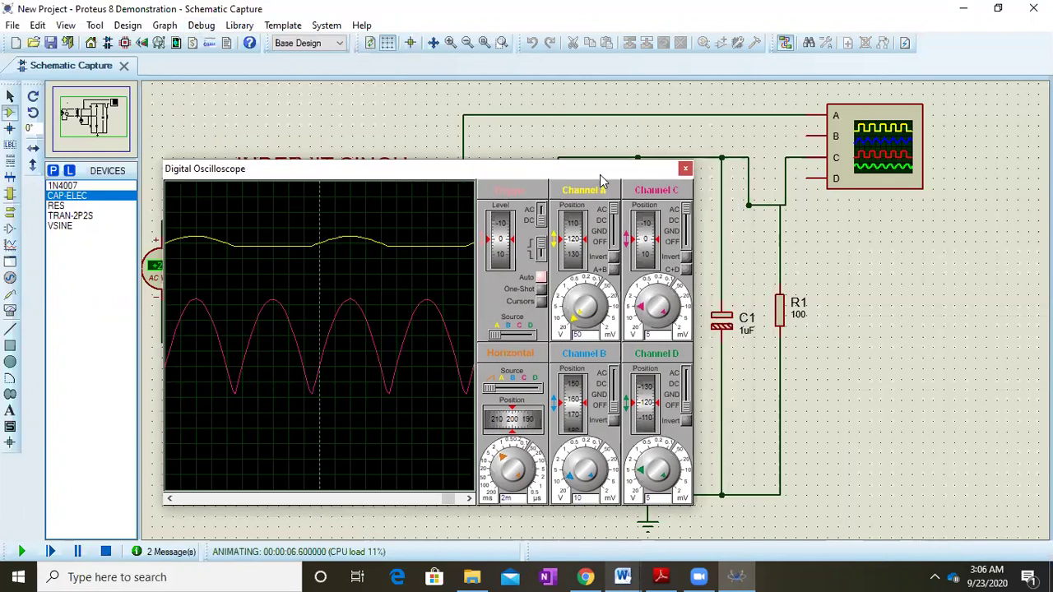
# Switch channel A off and back to AC to compare it with channel C, keeping the oscilloscope window clear of the output circuit
pyautogui.moveTo(613, 220); pyautogui.dragTo(613, 243)
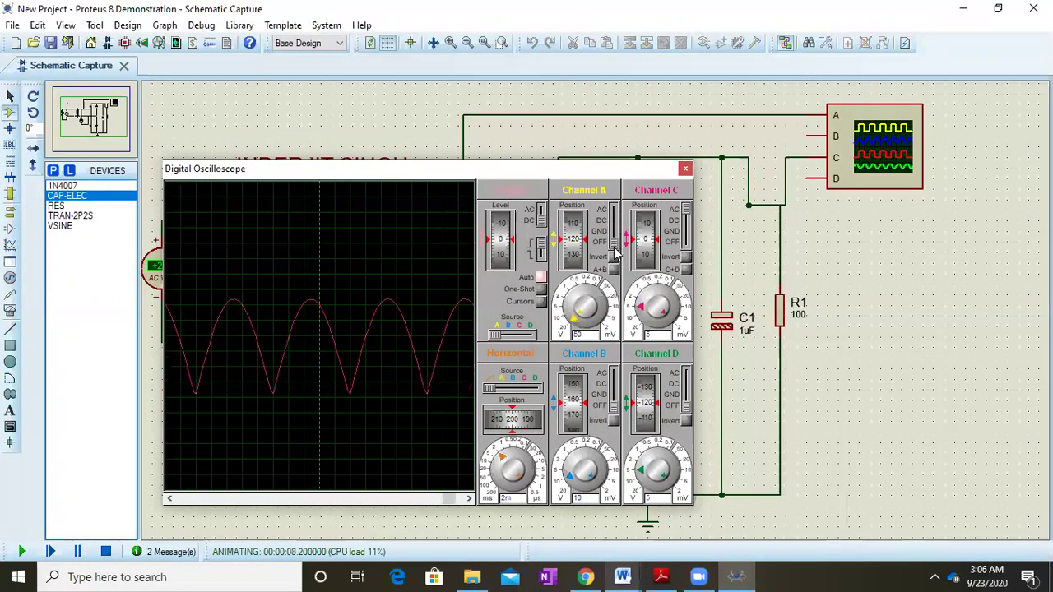
pyautogui.moveTo(615, 243); pyautogui.dragTo(617, 208)
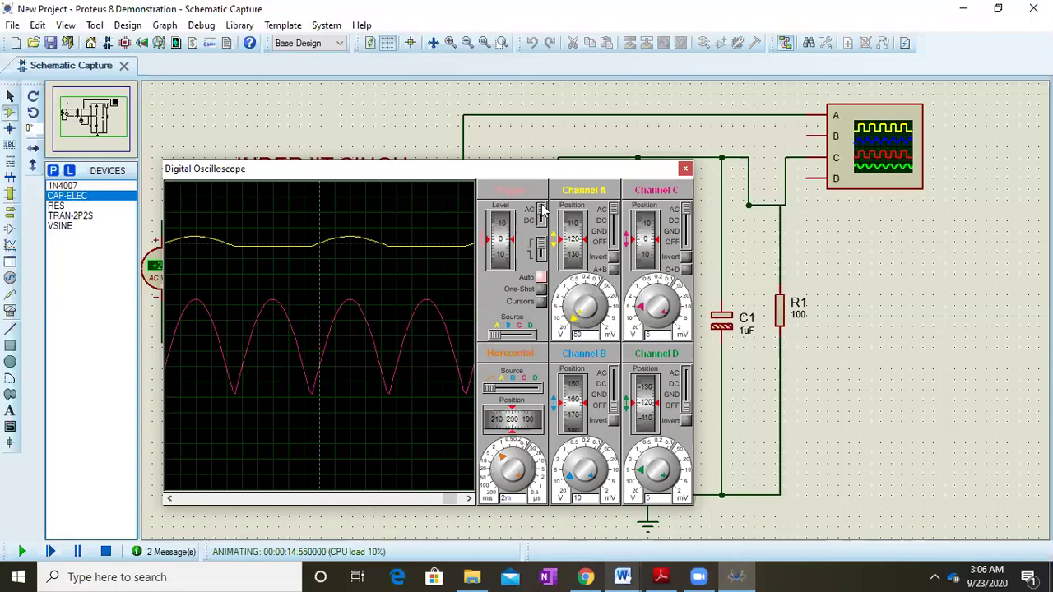
pyautogui.moveTo(611, 212)
pyautogui.mouseDown()
pyautogui.moveTo(611, 246)
pyautogui.moveTo(612, 179)
pyautogui.mouseUp()
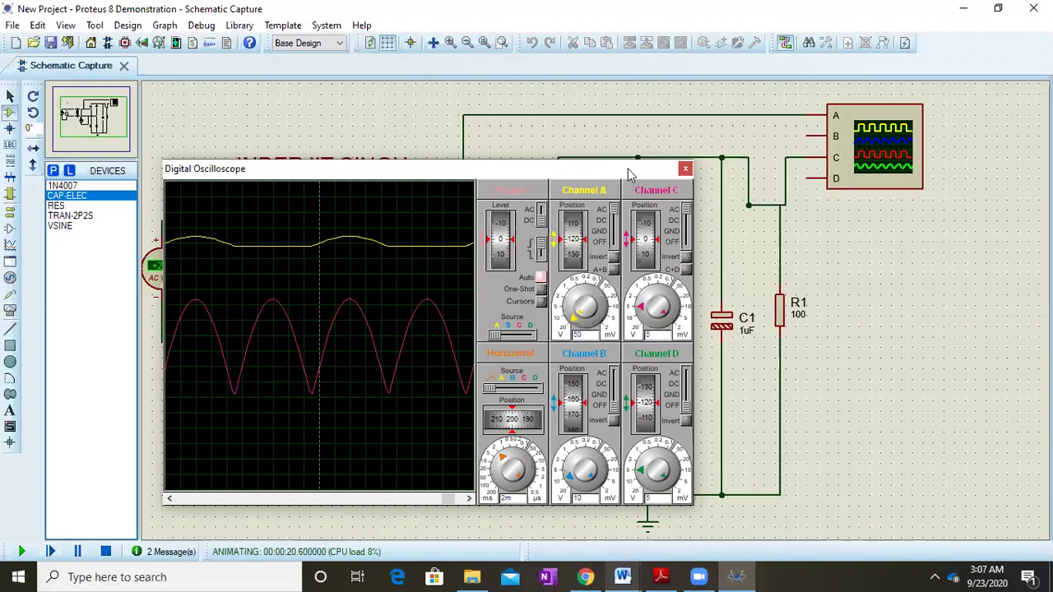
pyautogui.moveTo(627, 169); pyautogui.dragTo(559, 168)
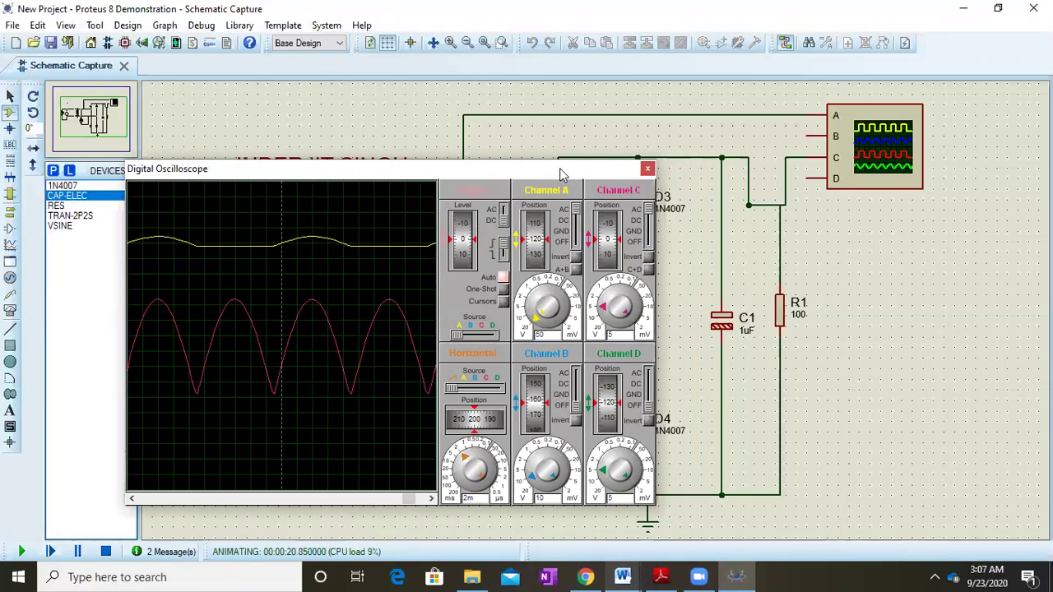
pyautogui.moveTo(559, 168); pyautogui.dragTo(540, 162)
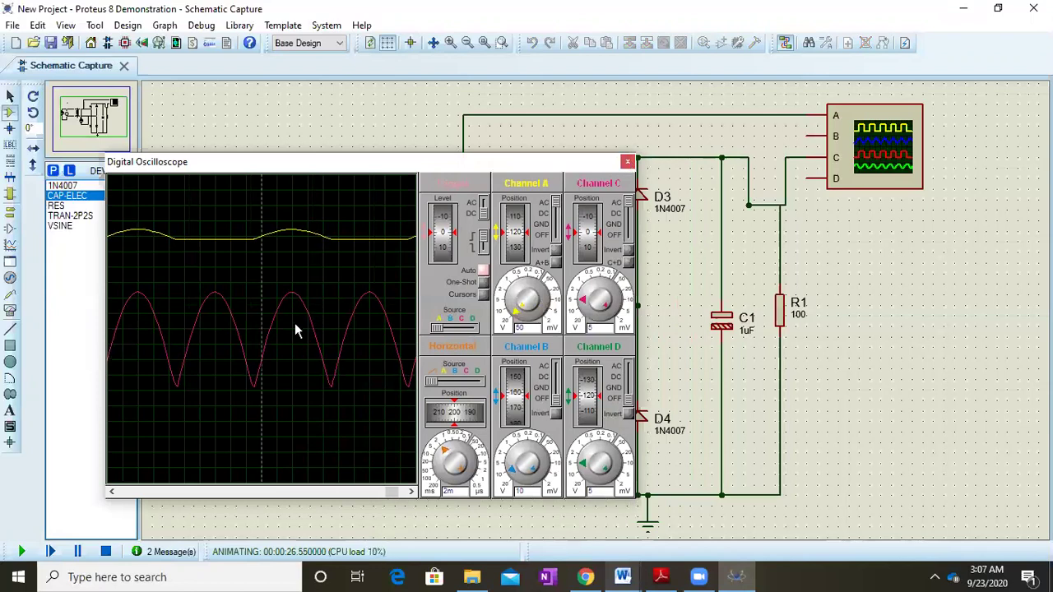
# Close the oscilloscope, stop the simulation, and set capacitor C1's value to 1000uF
pyautogui.click(626, 164)
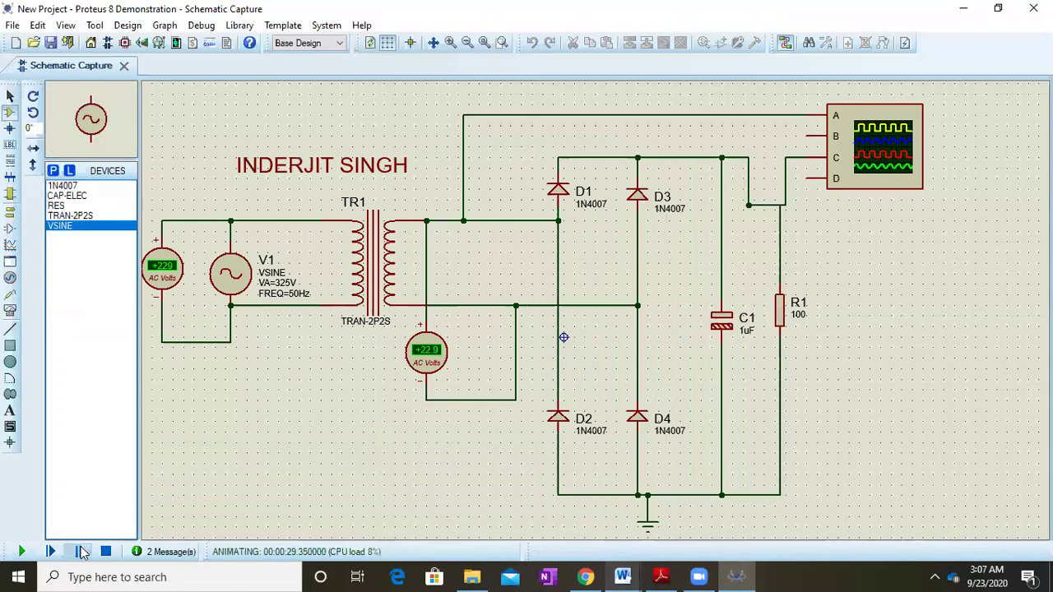
pyautogui.click(105, 551)
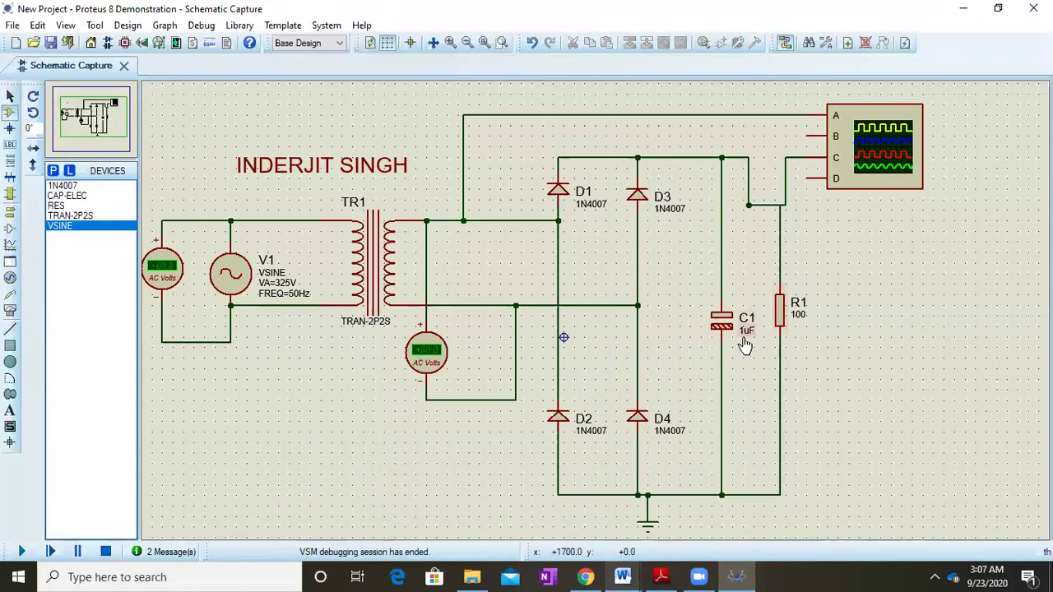
pyautogui.doubleClick(744, 337)
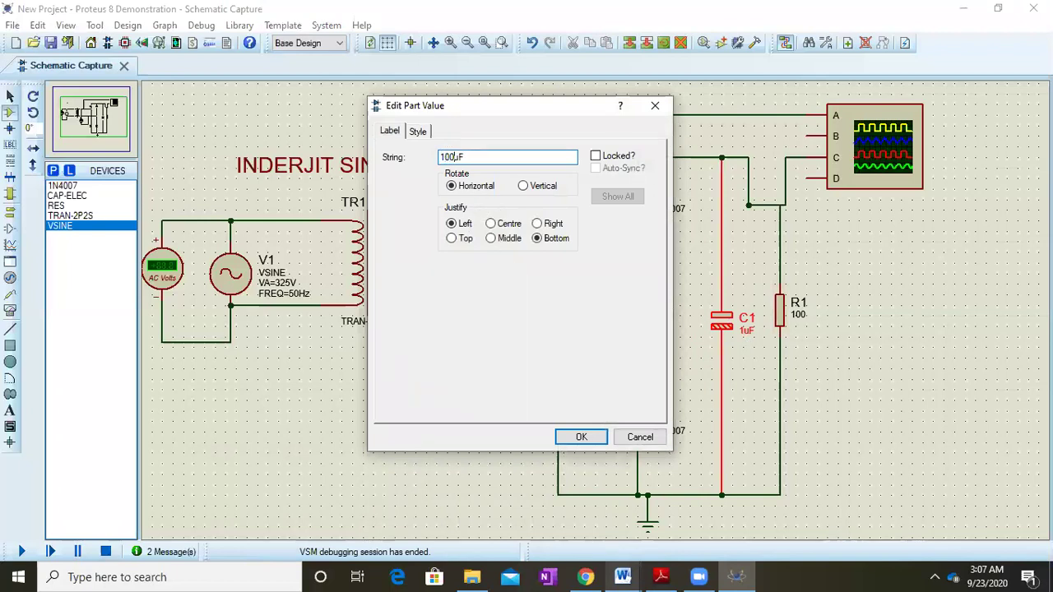
pyautogui.write('0')
pyautogui.press('Return')
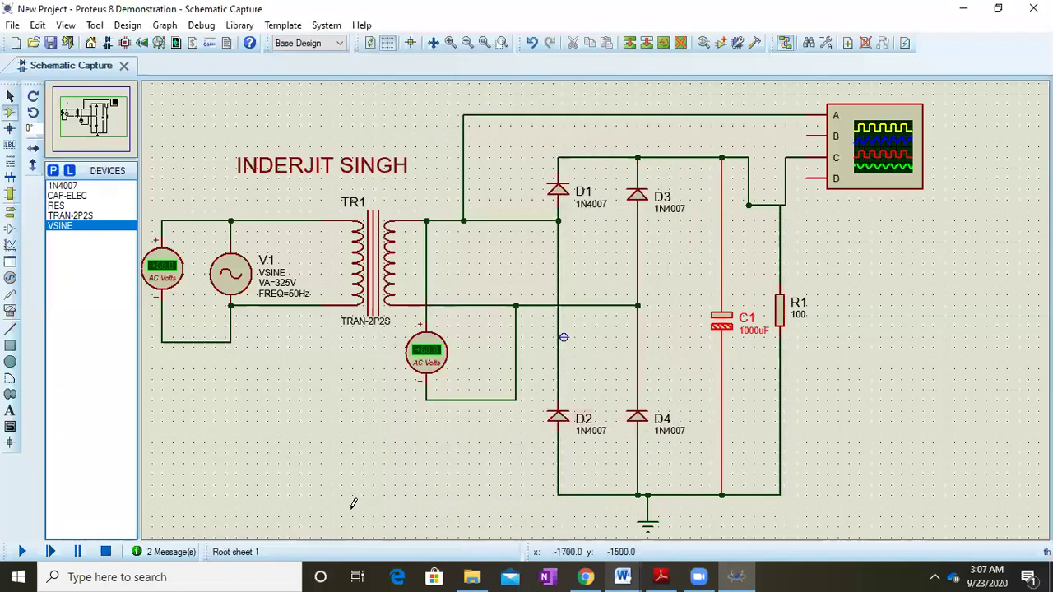
# Restart the simulation with the new capacitor value and reopen the Digital Oscilloscope, moving its window over the diode bridge
pyautogui.click(22, 551)
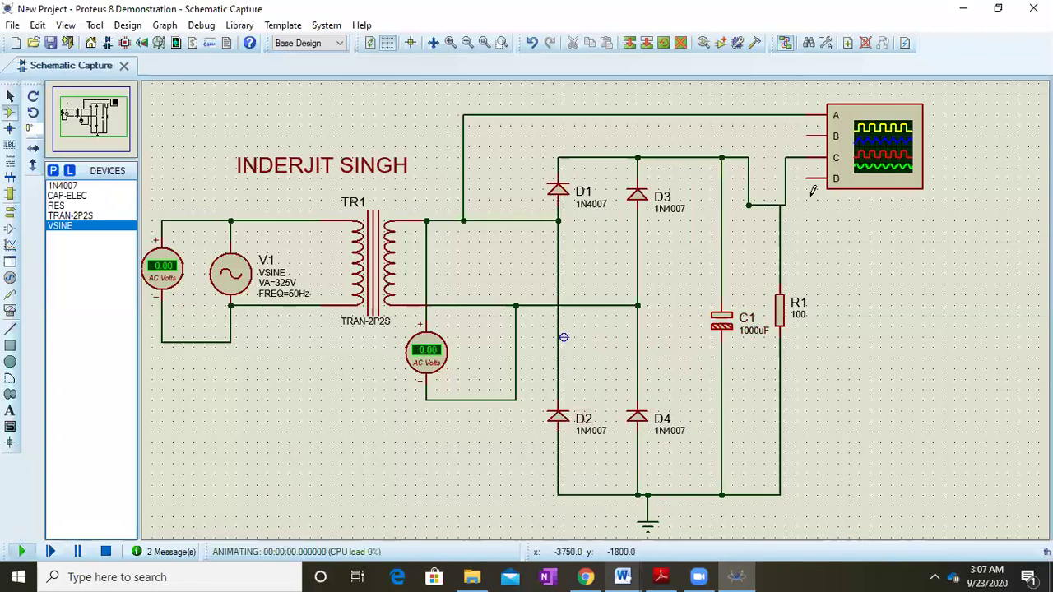
pyautogui.click(200, 26)
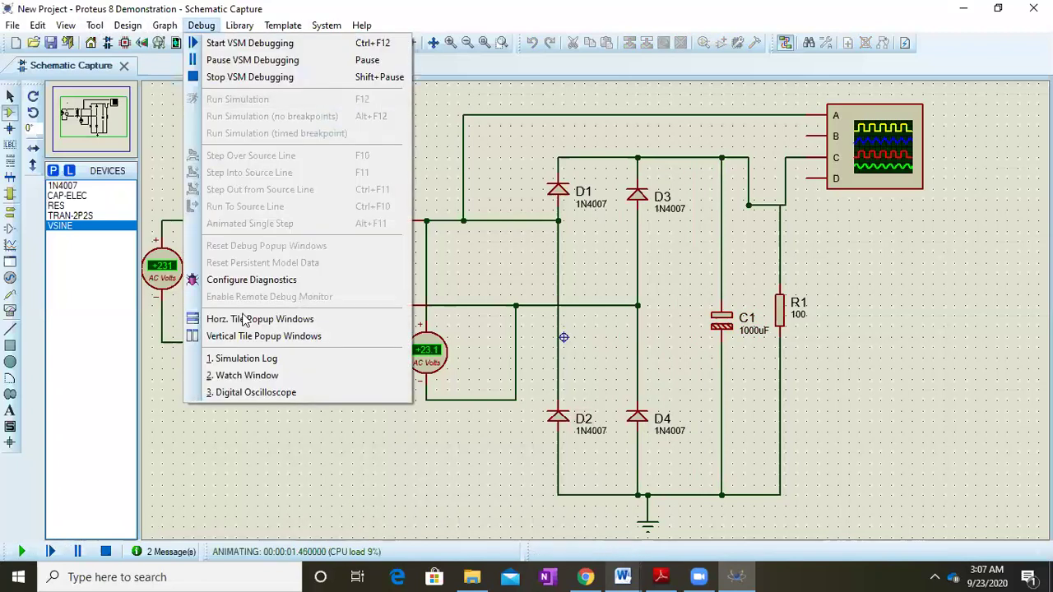
pyautogui.click(251, 392)
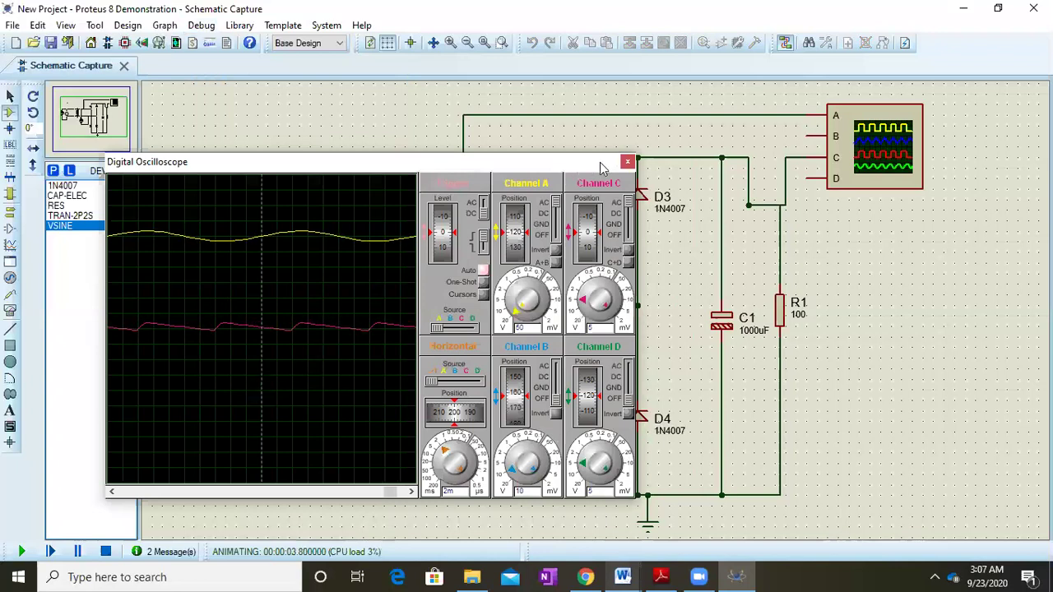
pyautogui.moveTo(583, 167); pyautogui.dragTo(833, 142)
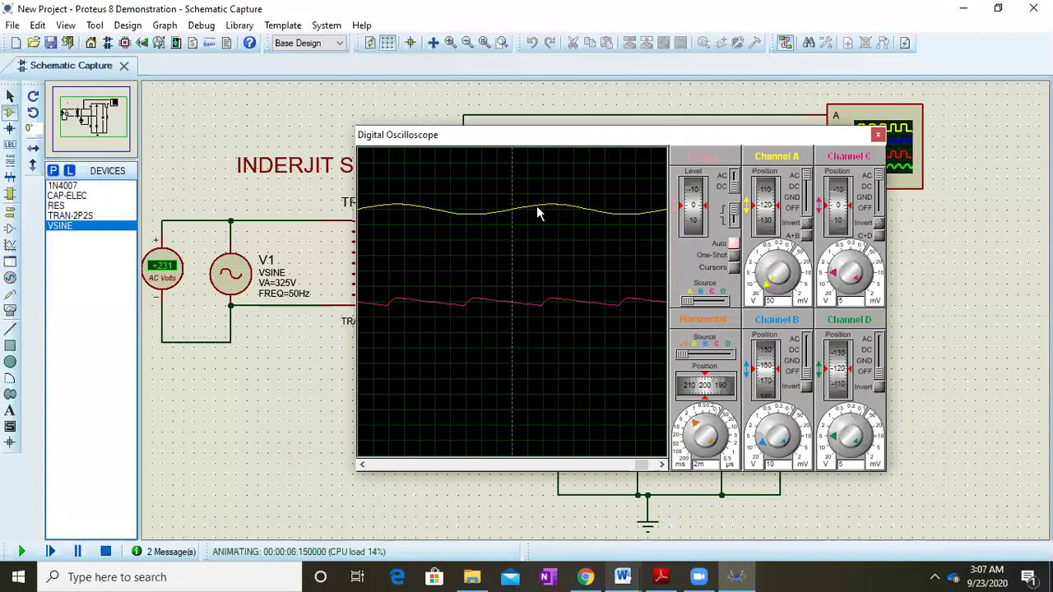
# Scale the oscilloscope to 5 V per division on channel A and 2 V per division on channel C, raising channel C's trace
pyautogui.moveTo(763, 283); pyautogui.dragTo(756, 278)
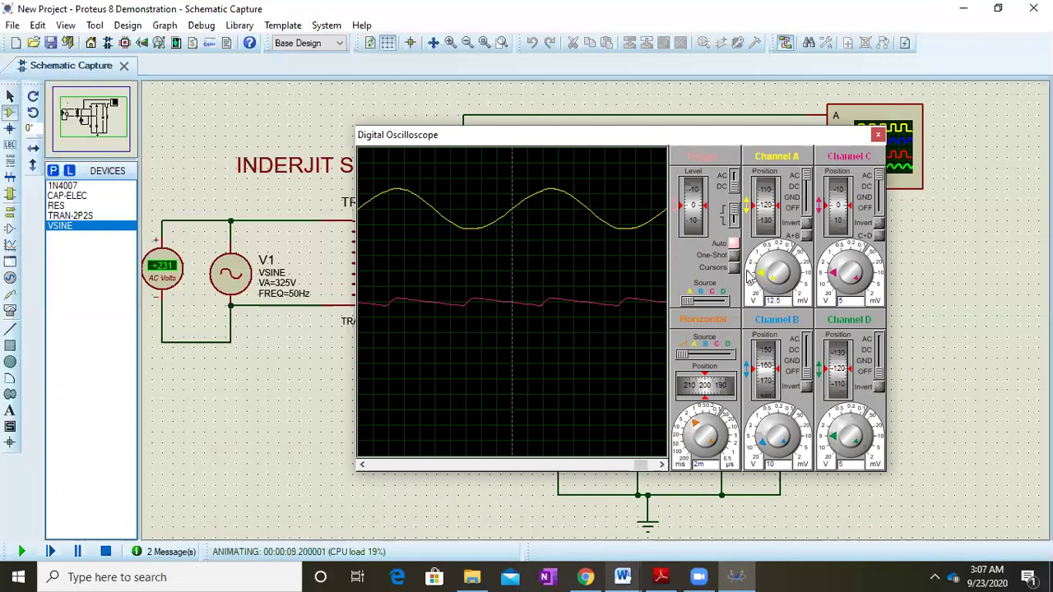
pyautogui.moveTo(745, 387); pyautogui.dragTo(769, 348)
pyautogui.moveTo(839, 207)
pyautogui.mouseDown()
pyautogui.moveTo(852, 169)
pyautogui.moveTo(841, 188)
pyautogui.mouseUp()
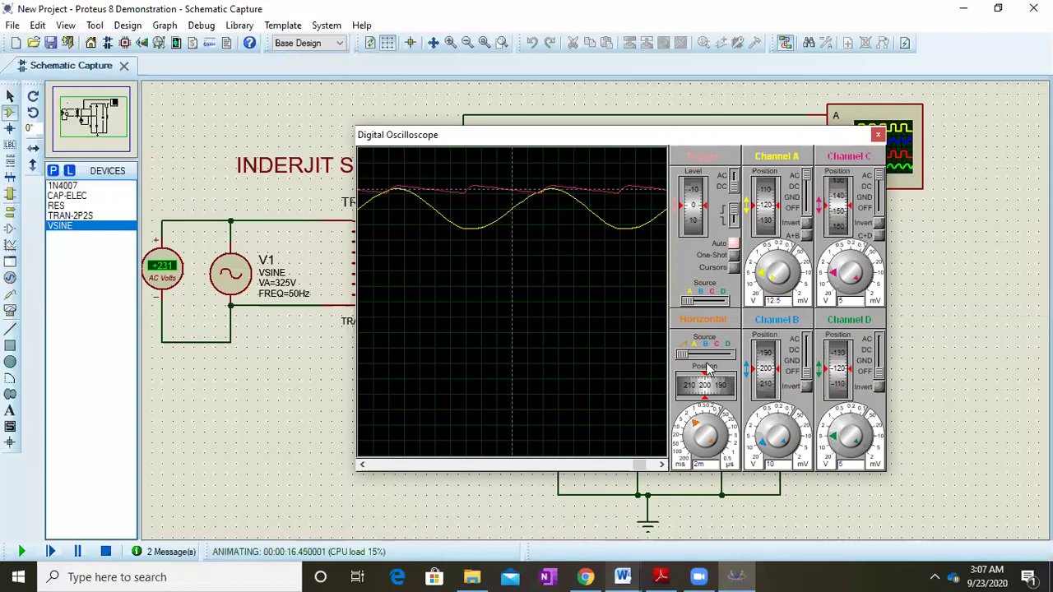
pyautogui.click(765, 274)
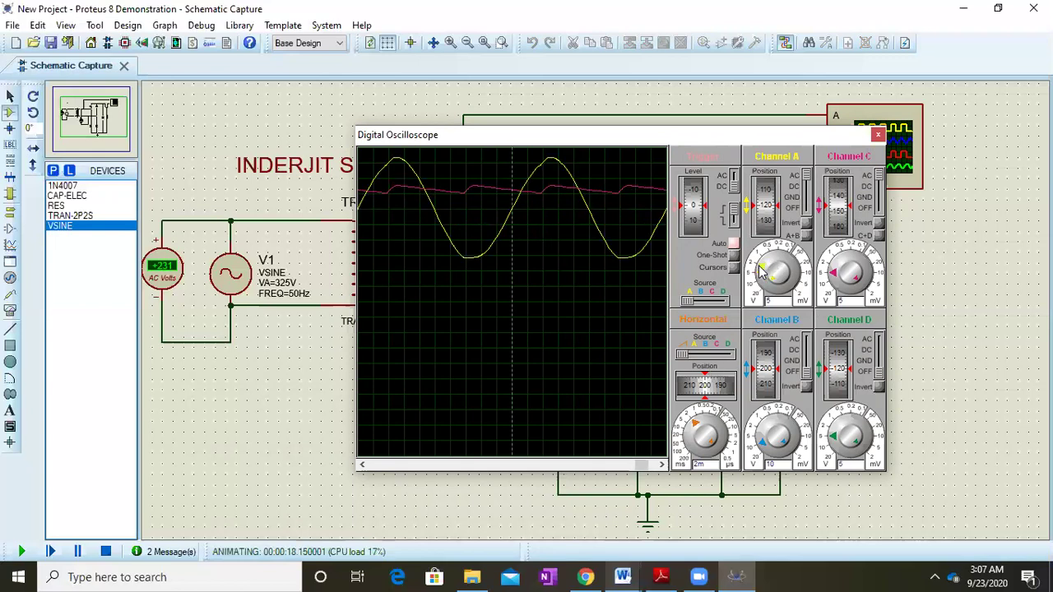
pyautogui.click(837, 267)
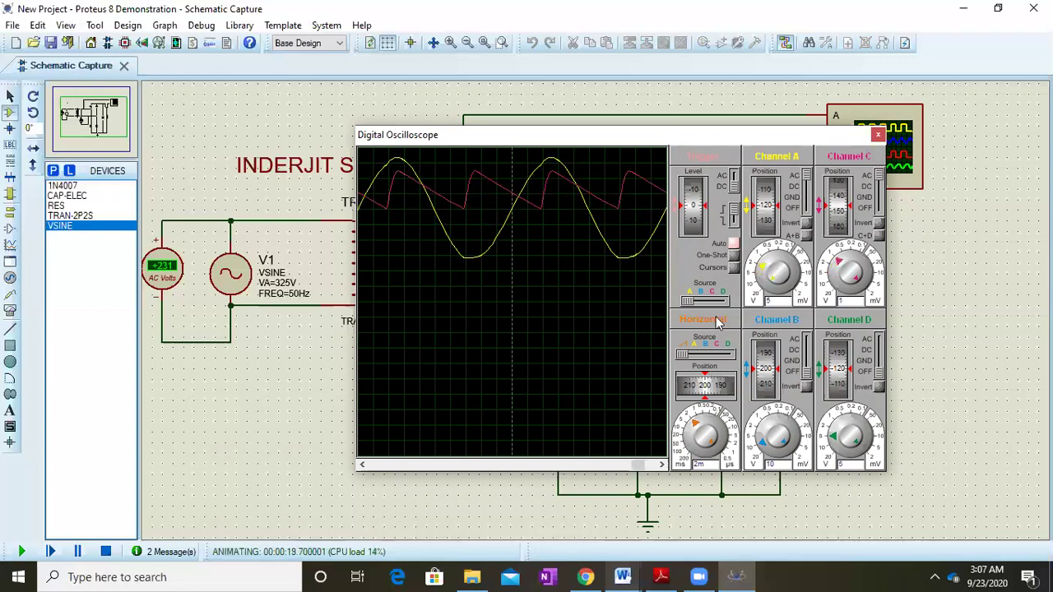
pyautogui.click(835, 267)
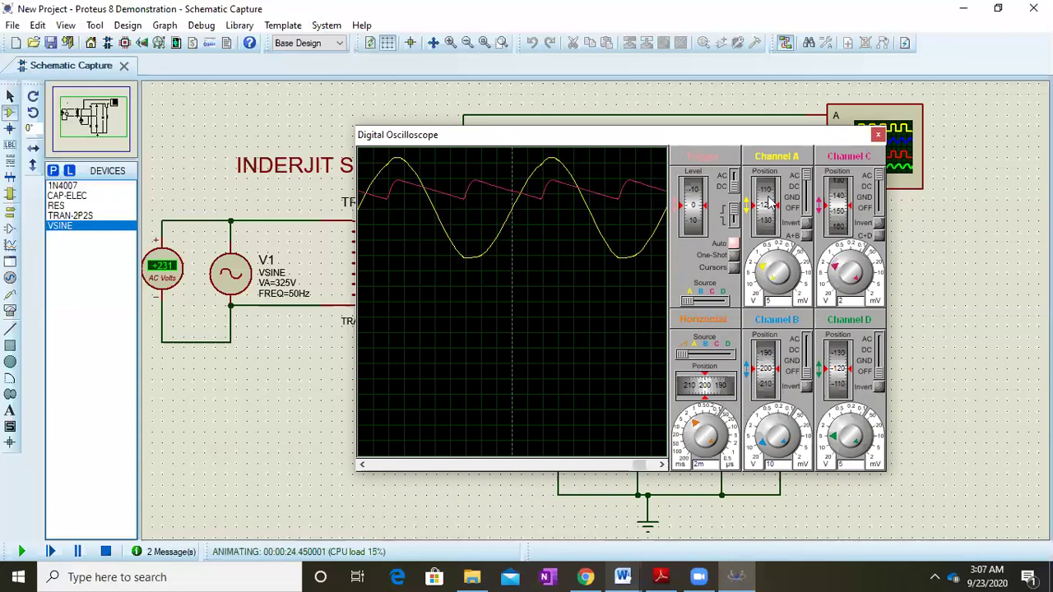
# Center channel A's trace on the oscilloscope, place channel C's trace below it, and move the window clear of C1's value
pyautogui.moveTo(768, 203); pyautogui.dragTo(770, 235)
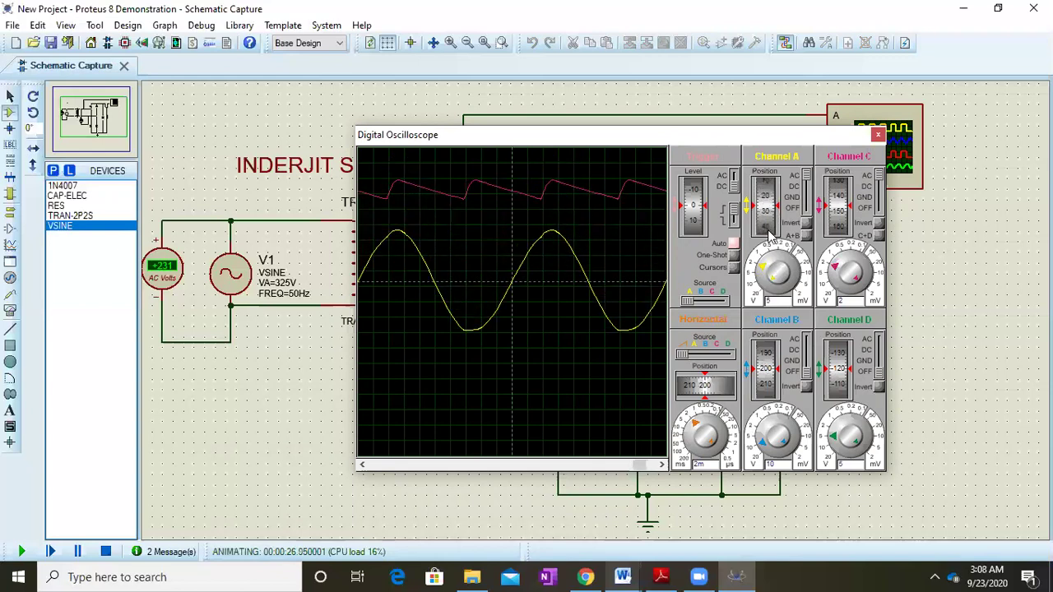
pyautogui.moveTo(841, 200); pyautogui.dragTo(839, 286)
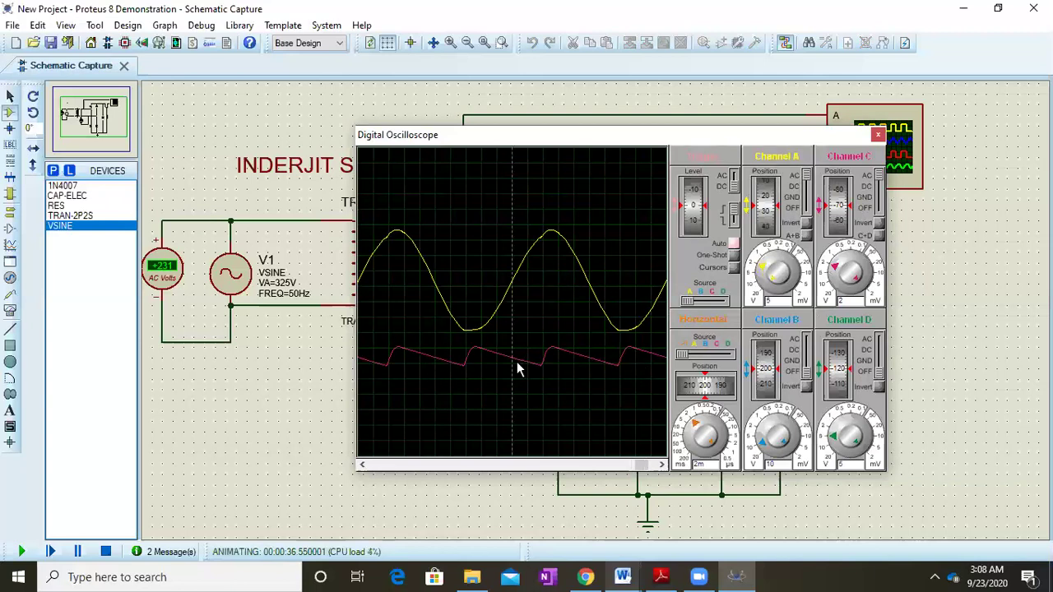
pyautogui.moveTo(699, 134); pyautogui.dragTo(529, 165)
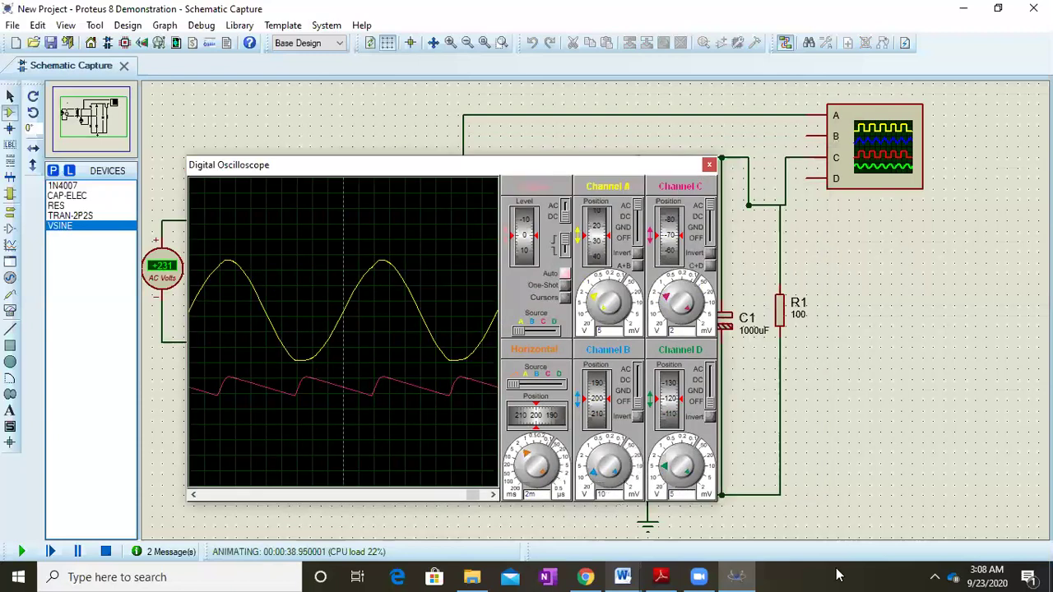
# Switch to the Word document Doc2 and paste the oscilloscope screenshot below the capacitor-filter circuit picture
pyautogui.click(623, 577)
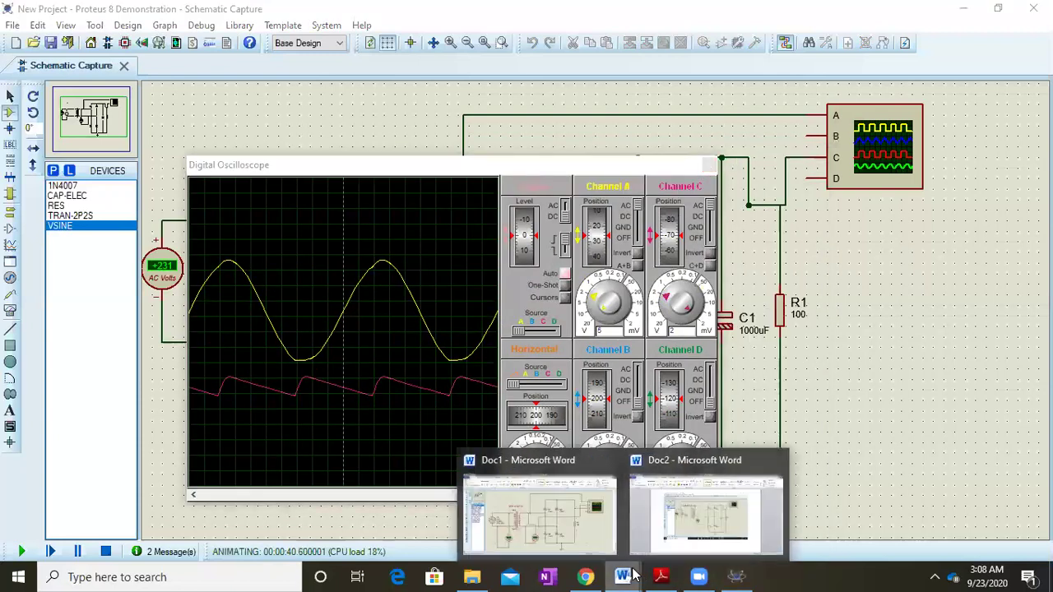
pyautogui.click(695, 541)
pyautogui.hotkey('ctrl', 'v')
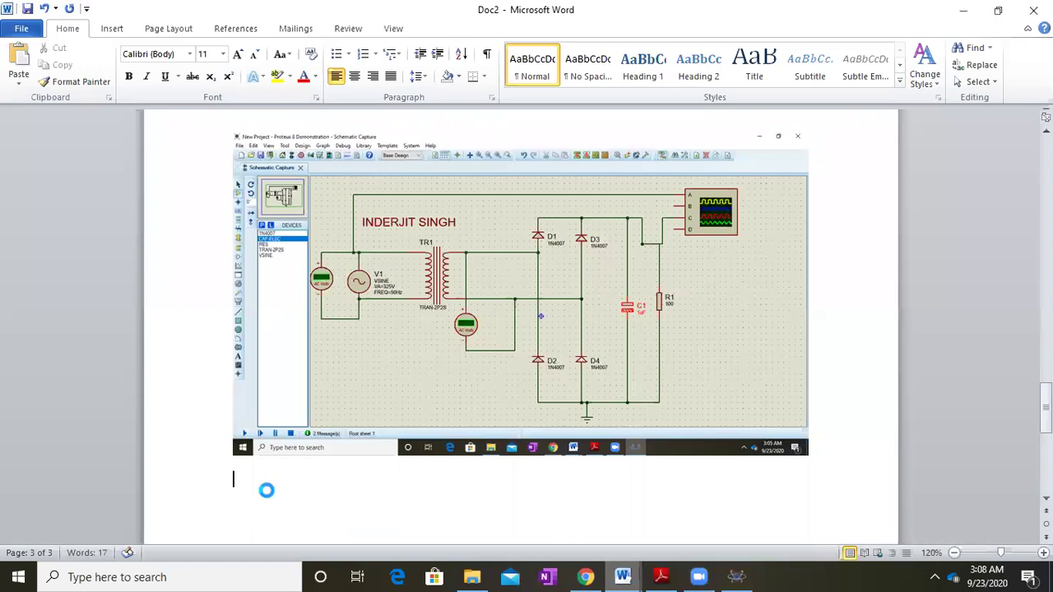
# Minimize Word after checking the pasted screenshot, then place the schematic window with its Digital Oscilloscope beside the EEEE Lab 3 PDF
pyautogui.scroll(-2, 494, 381)
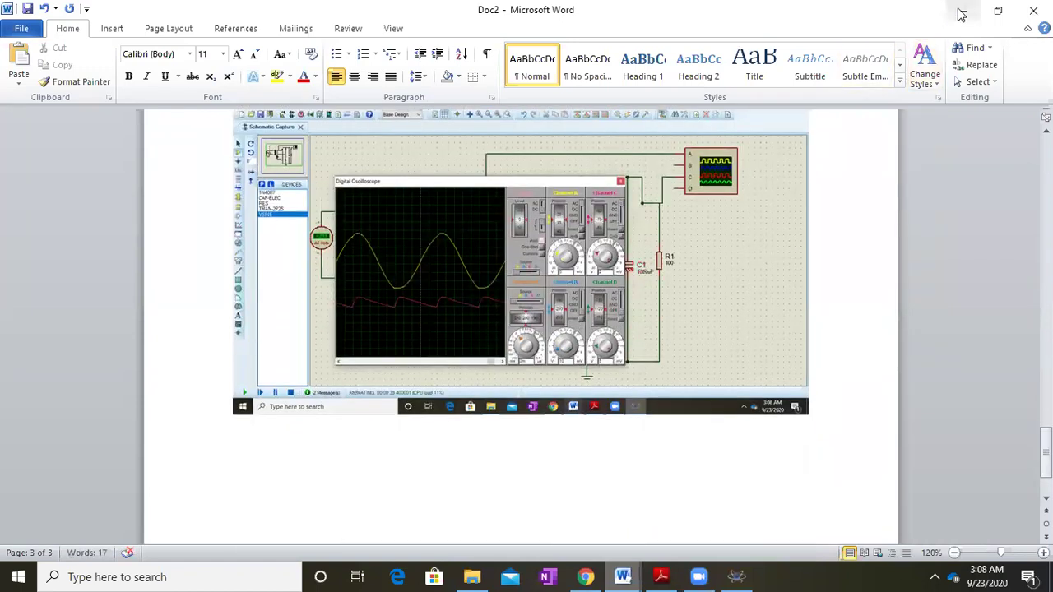
pyautogui.click(961, 11)
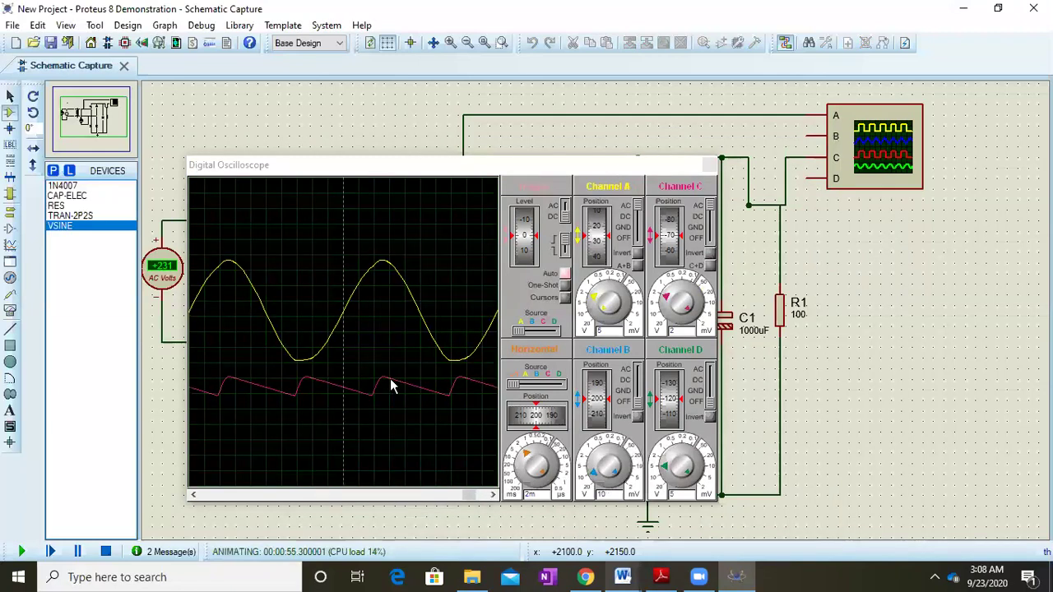
pyautogui.moveTo(757, 576)
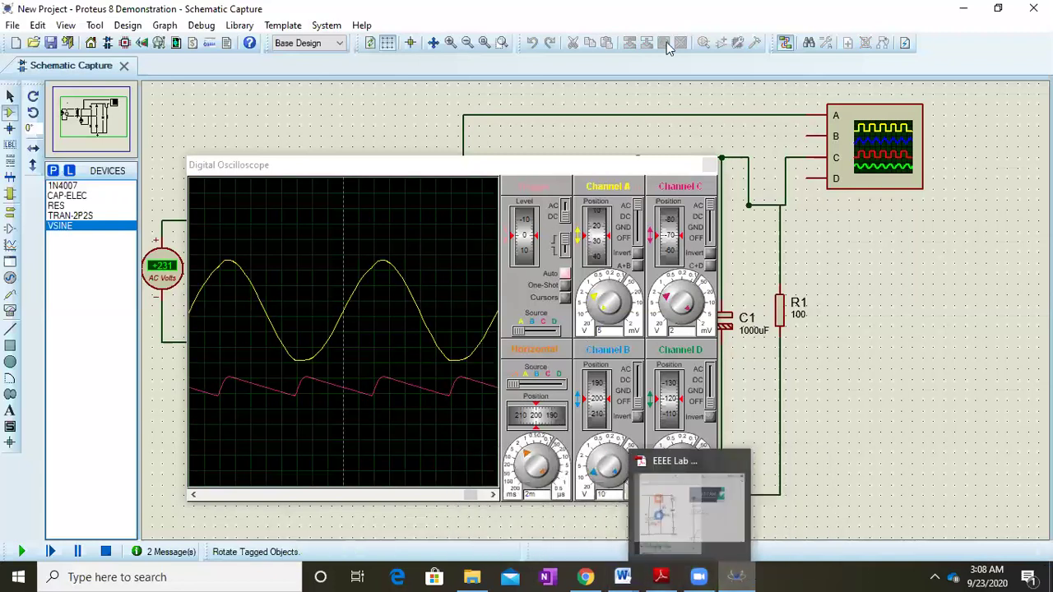
pyautogui.doubleClick(681, 8)
pyautogui.moveTo(501, 163); pyautogui.dragTo(780, 95)
# Compare the PDF's capacitor-filter waveform sketch, discharging time constant and input signal period with the oscilloscope traces
pyautogui.moveTo(227, 352); pyautogui.dragTo(12, 247)
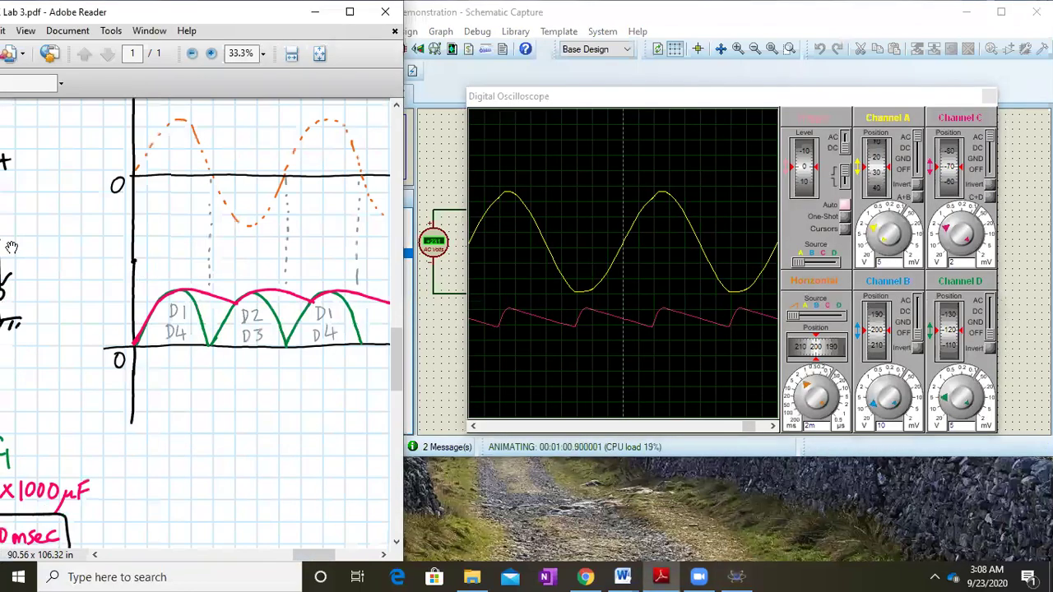
pyautogui.moveTo(313, 347); pyautogui.dragTo(178, 392)
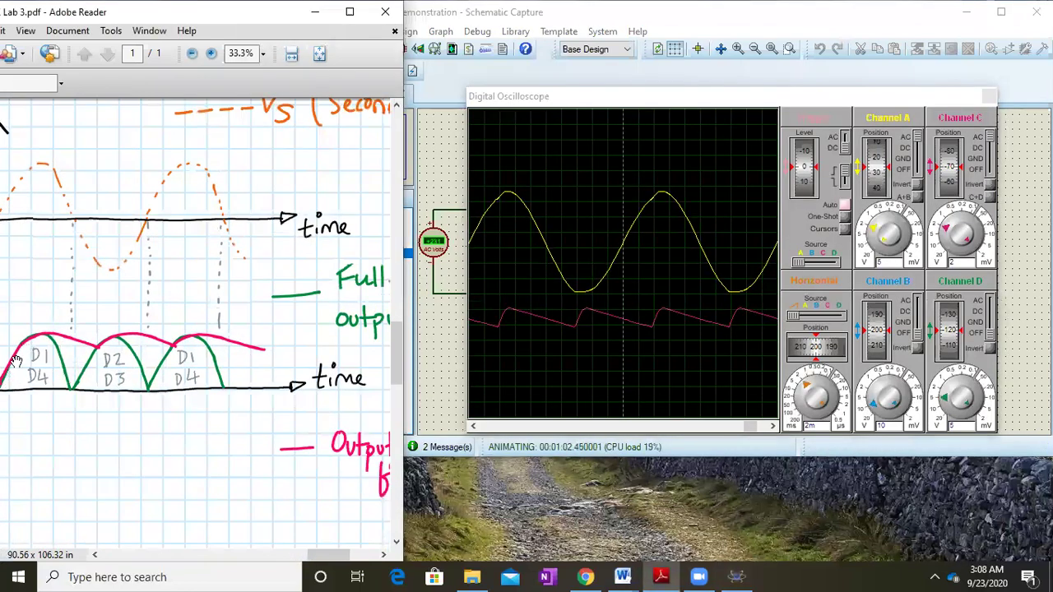
pyautogui.moveTo(91, 341); pyautogui.dragTo(114, 344)
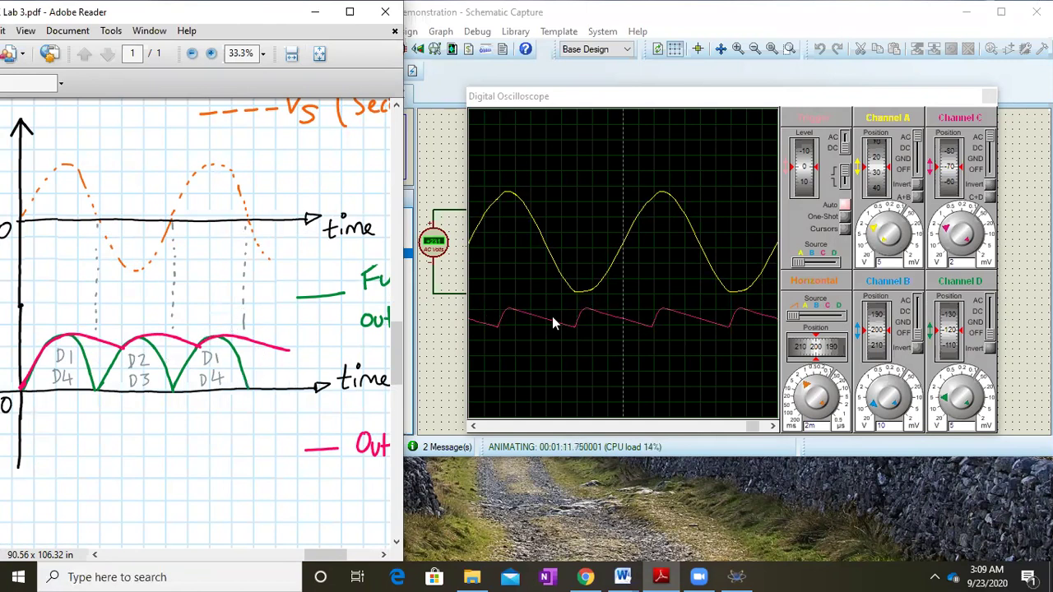
pyautogui.moveTo(63, 377); pyautogui.dragTo(176, 364)
pyautogui.moveTo(97, 457); pyautogui.dragTo(364, 320)
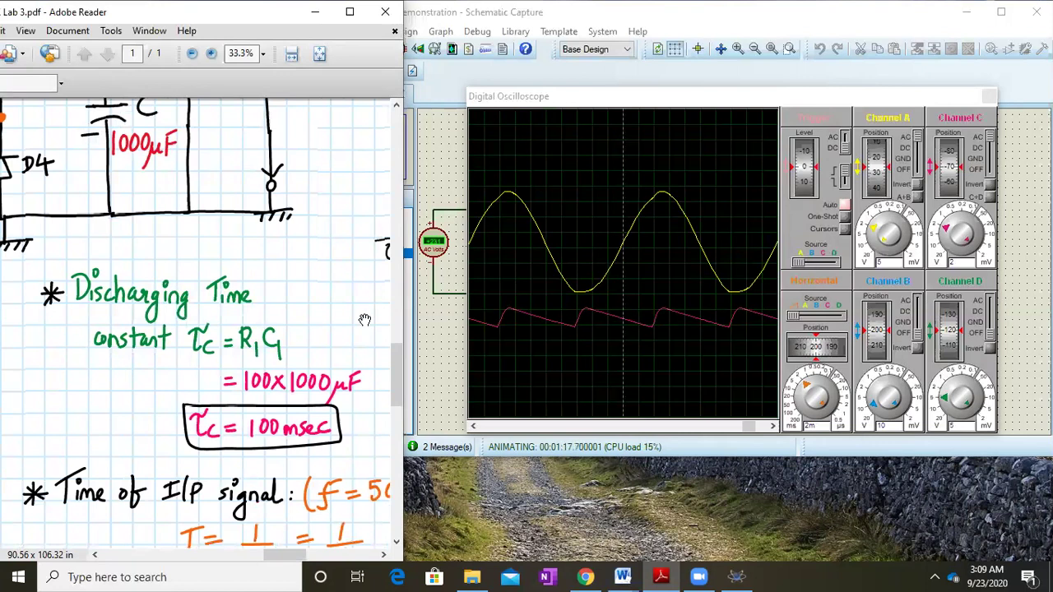
pyautogui.moveTo(290, 246); pyautogui.dragTo(289, 408)
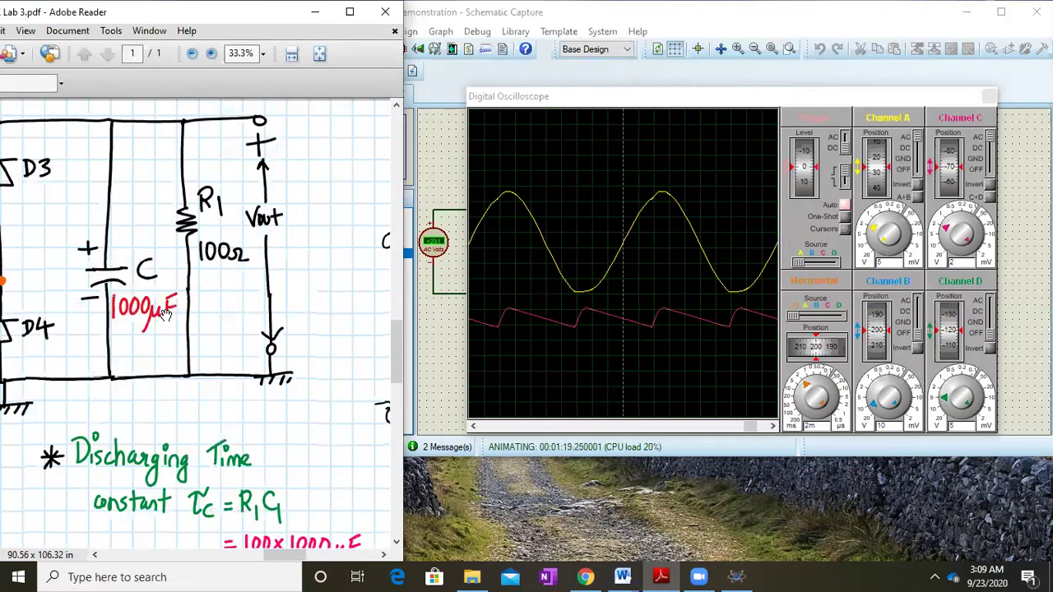
pyautogui.moveTo(318, 420); pyautogui.dragTo(232, 199)
pyautogui.moveTo(271, 394); pyautogui.dragTo(308, 280)
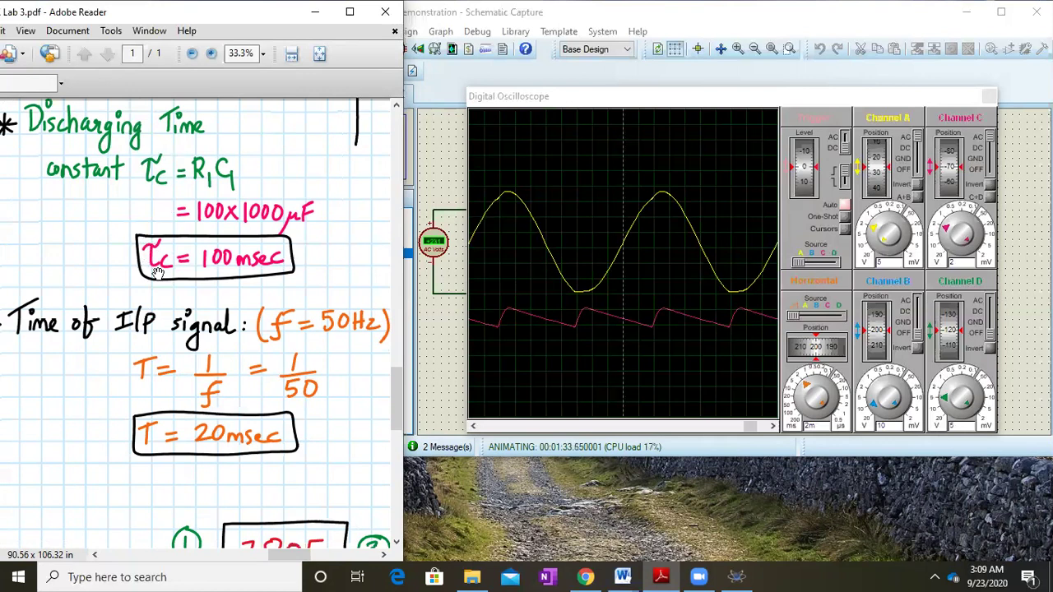
pyautogui.moveTo(204, 329); pyautogui.dragTo(193, 230)
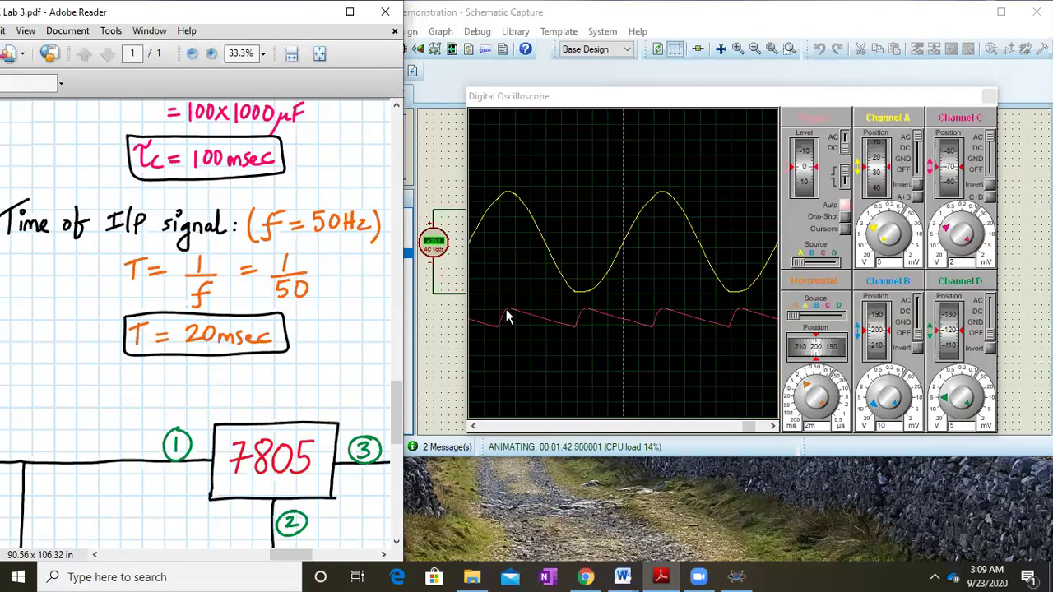
pyautogui.moveTo(144, 215); pyautogui.dragTo(172, 324)
# Maximize the EEEE Lab 3 PDF and review the capacitor-filter waveforms, discharging time constant and input signal period calculations
pyautogui.click(350, 12)
pyautogui.scroll(5, 656, 321)
pyautogui.scroll(3, 656, 321)
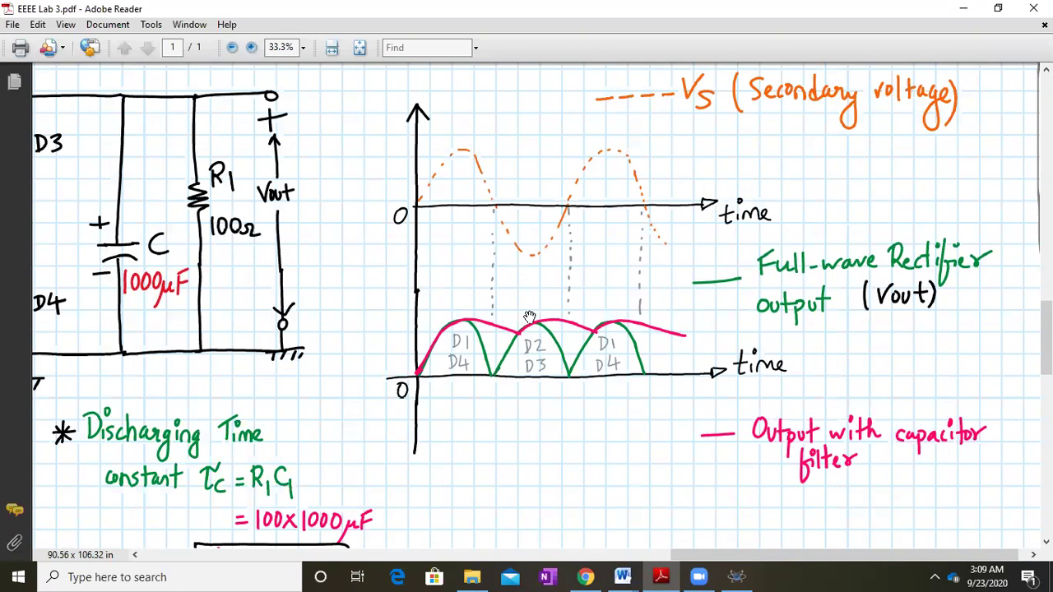
pyautogui.moveTo(396, 462); pyautogui.dragTo(583, 376)
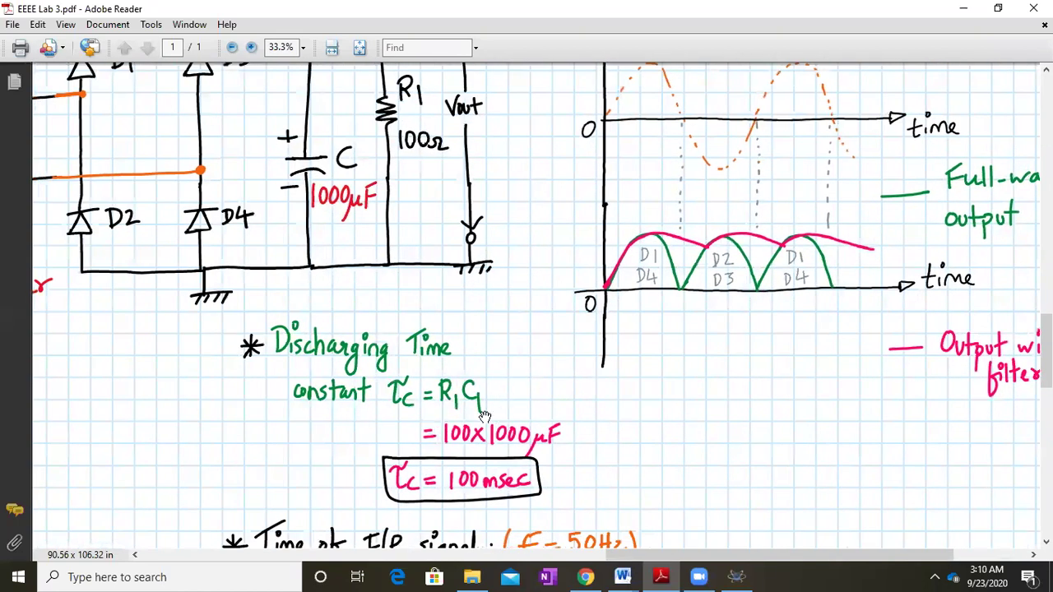
pyautogui.moveTo(615, 473); pyautogui.dragTo(606, 317)
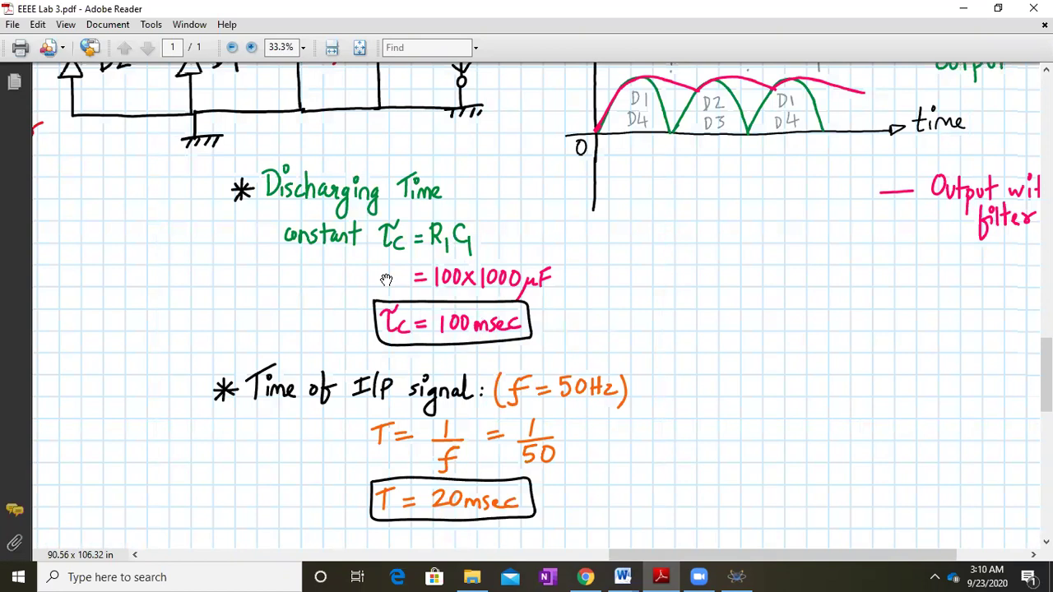
pyautogui.moveTo(613, 324); pyautogui.dragTo(609, 287)
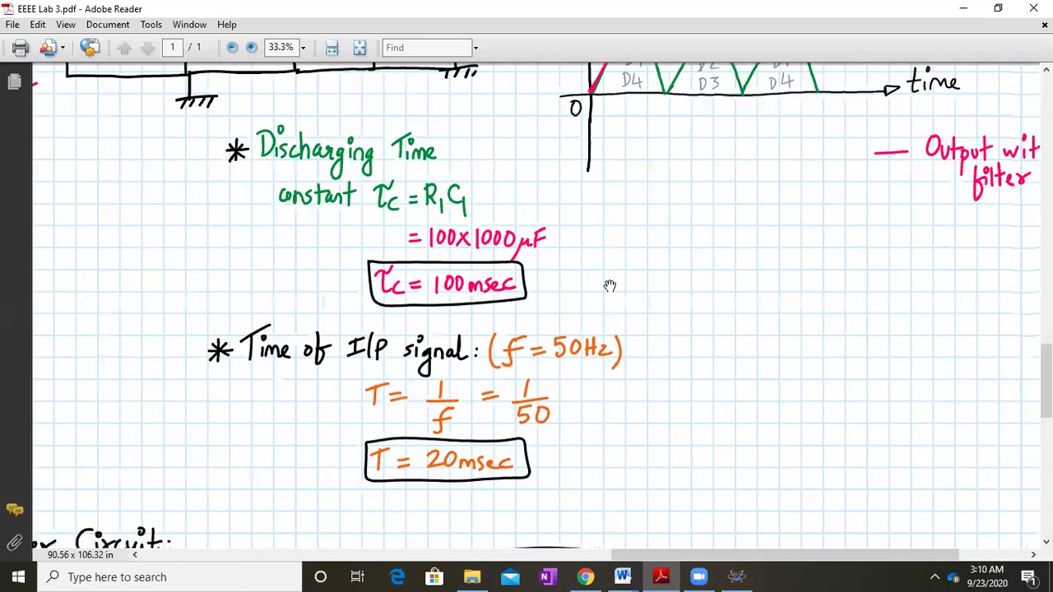
pyautogui.moveTo(597, 249); pyautogui.dragTo(587, 221)
pyautogui.moveTo(735, 576)
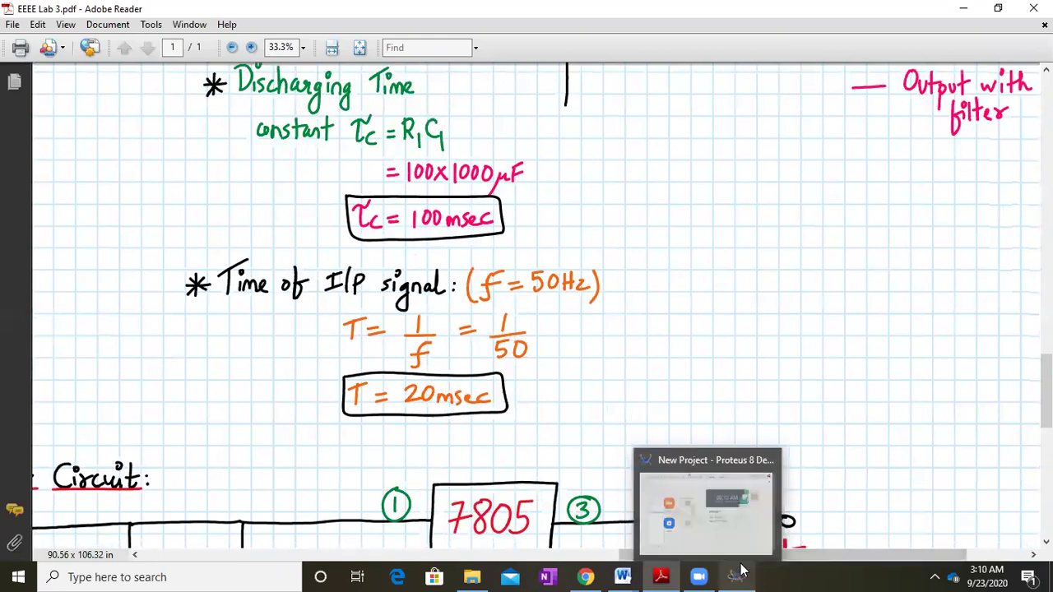
pyautogui.click(698, 576)
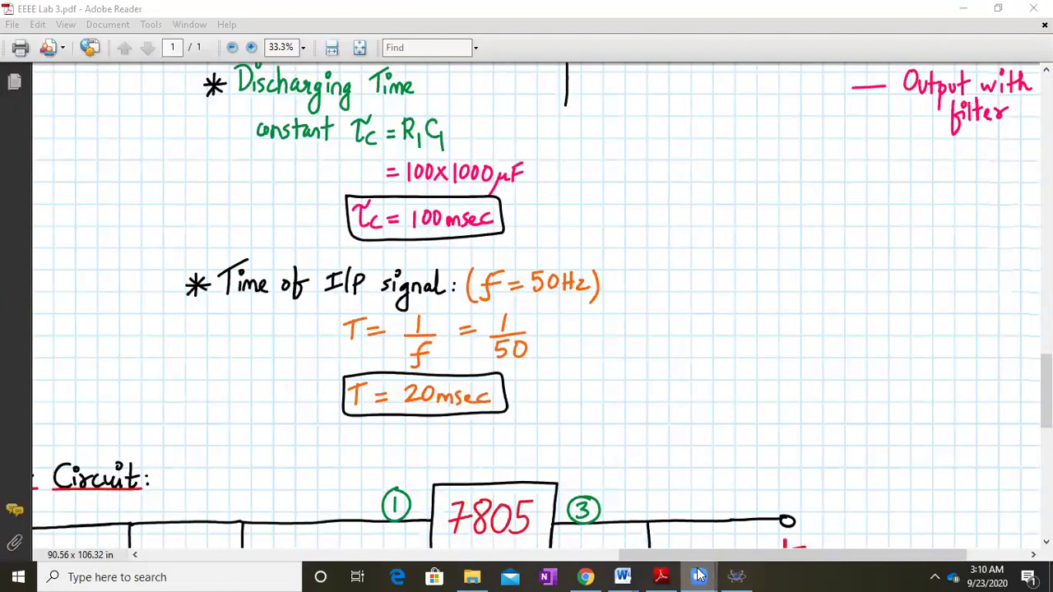
pyautogui.click(673, 480)
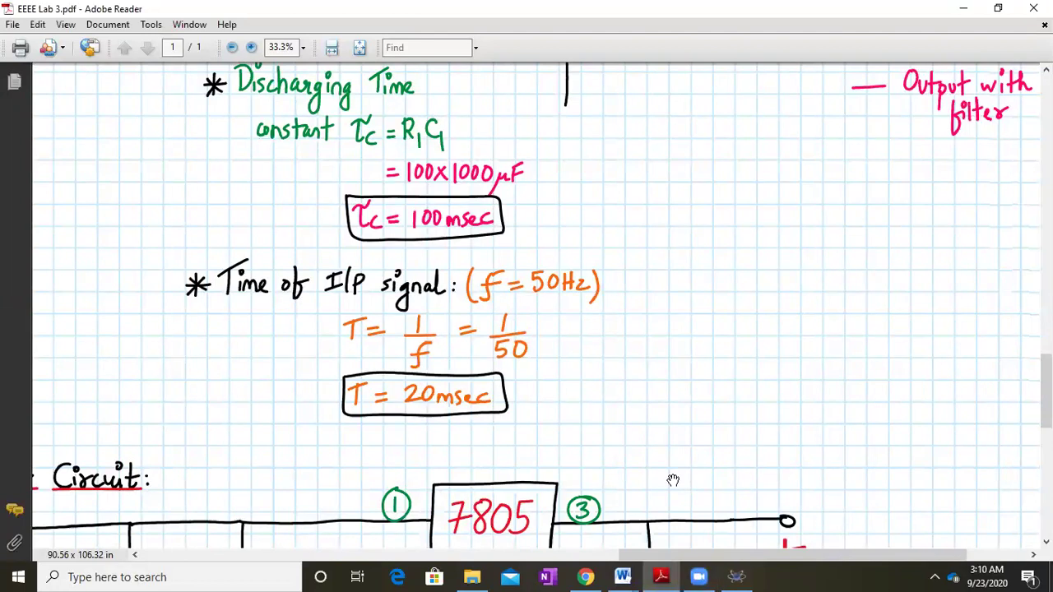
# Read the PDF's Voltage Regulation section, covering the regulation goal, the IC LM7805's pins and voltage ranges, and the input voltage rule
pyautogui.moveTo(865, 170); pyautogui.dragTo(1015, 58)
pyautogui.moveTo(510, 265); pyautogui.dragTo(1000, 286)
pyautogui.moveTo(326, 250); pyautogui.dragTo(971, 224)
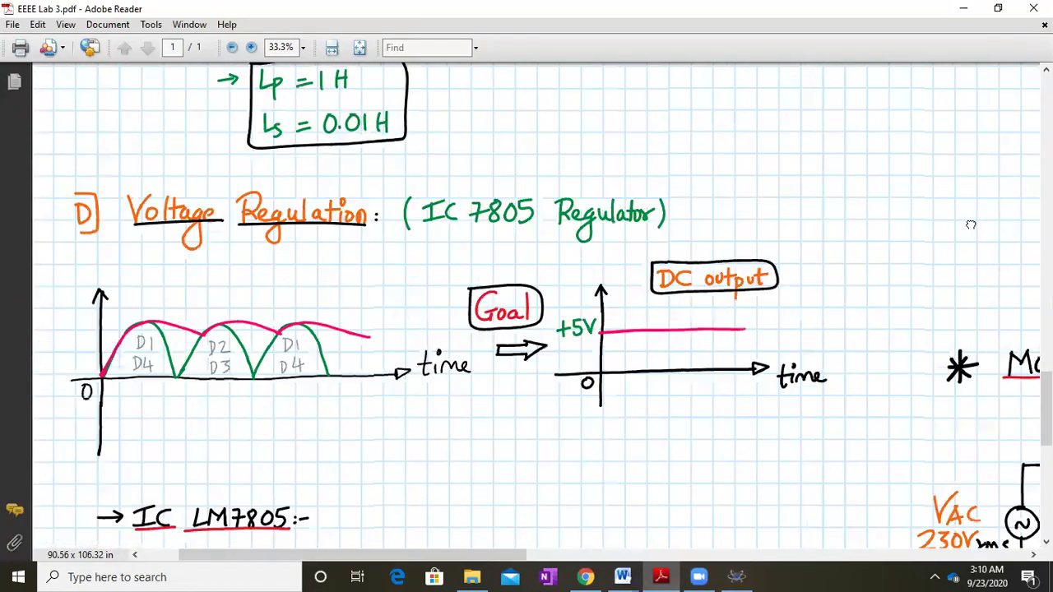
pyautogui.moveTo(662, 264); pyautogui.dragTo(682, 229)
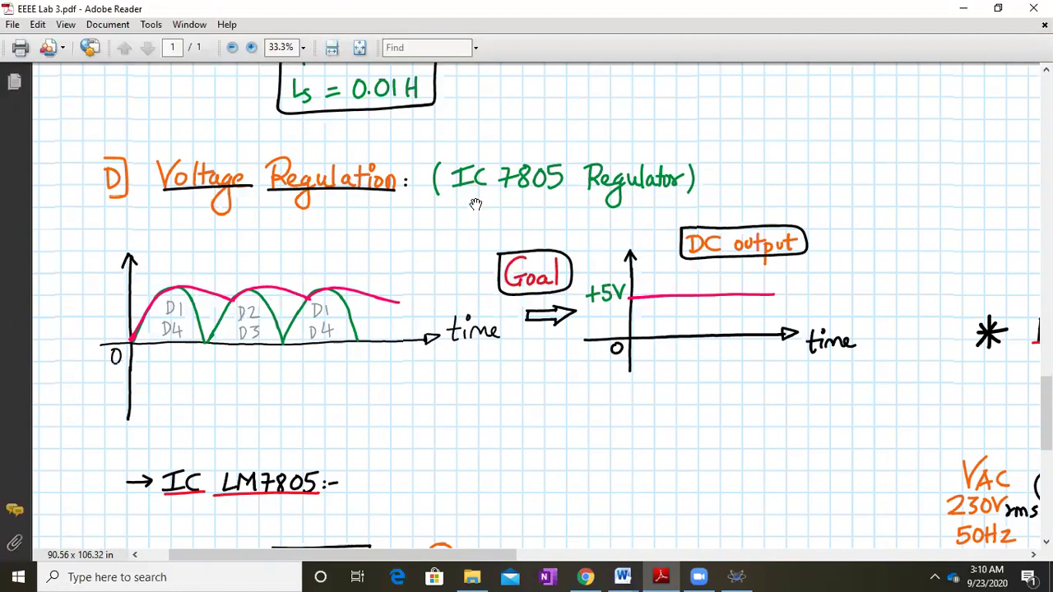
pyautogui.scroll(-5, 539, 305)
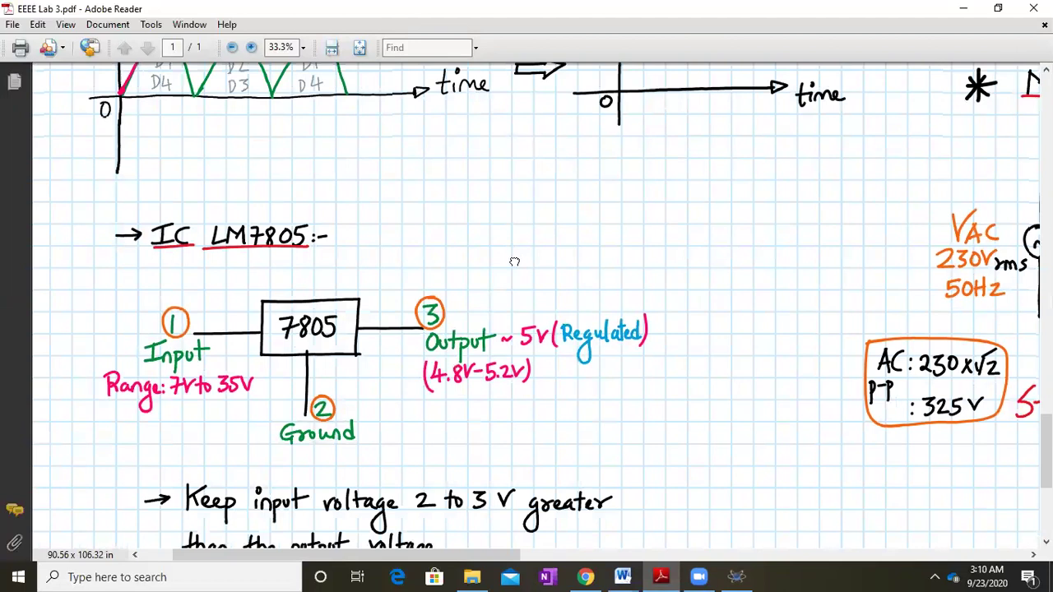
pyautogui.moveTo(482, 311); pyautogui.dragTo(524, 244)
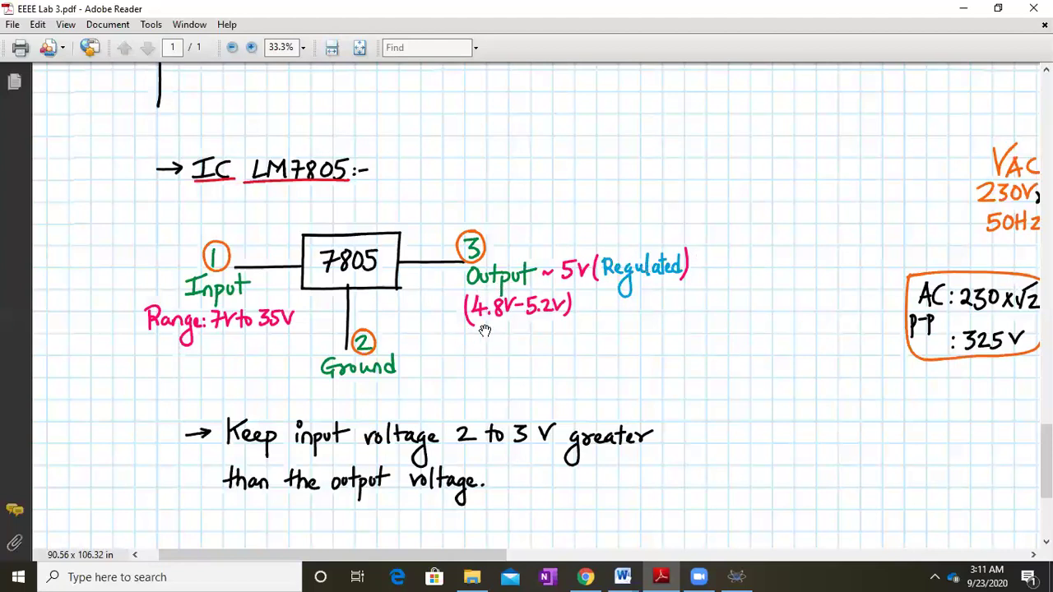
pyautogui.moveTo(461, 436); pyautogui.dragTo(451, 349)
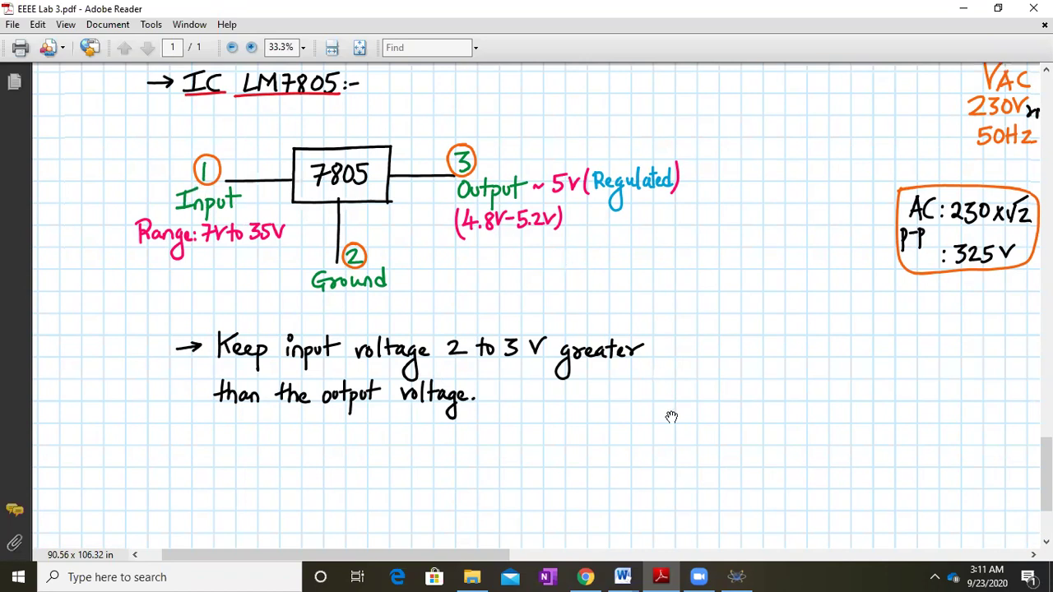
pyautogui.scroll(1, 823, 411)
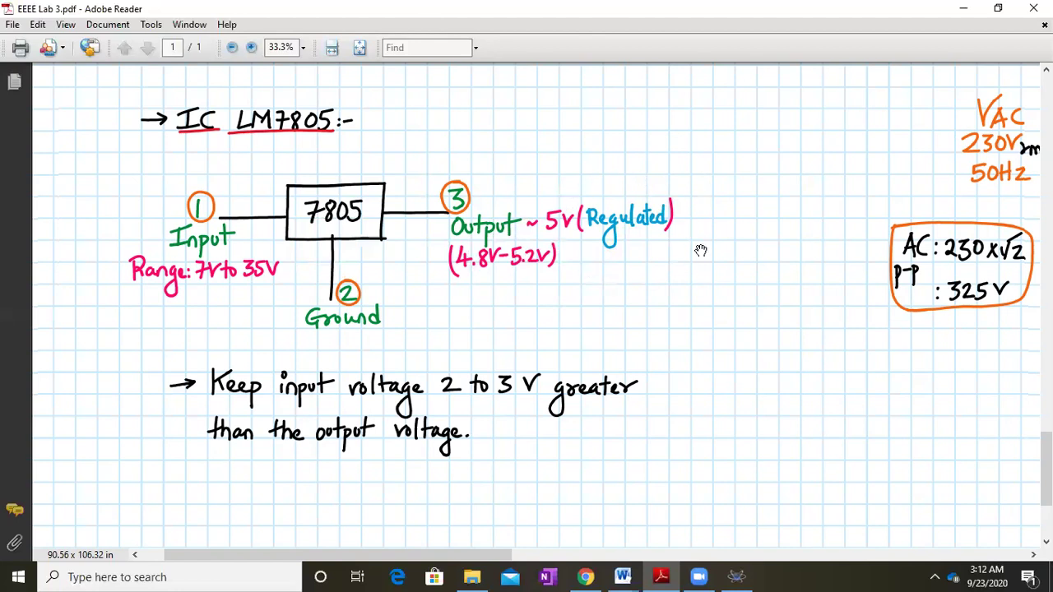
pyautogui.moveTo(696, 374); pyautogui.dragTo(648, 329)
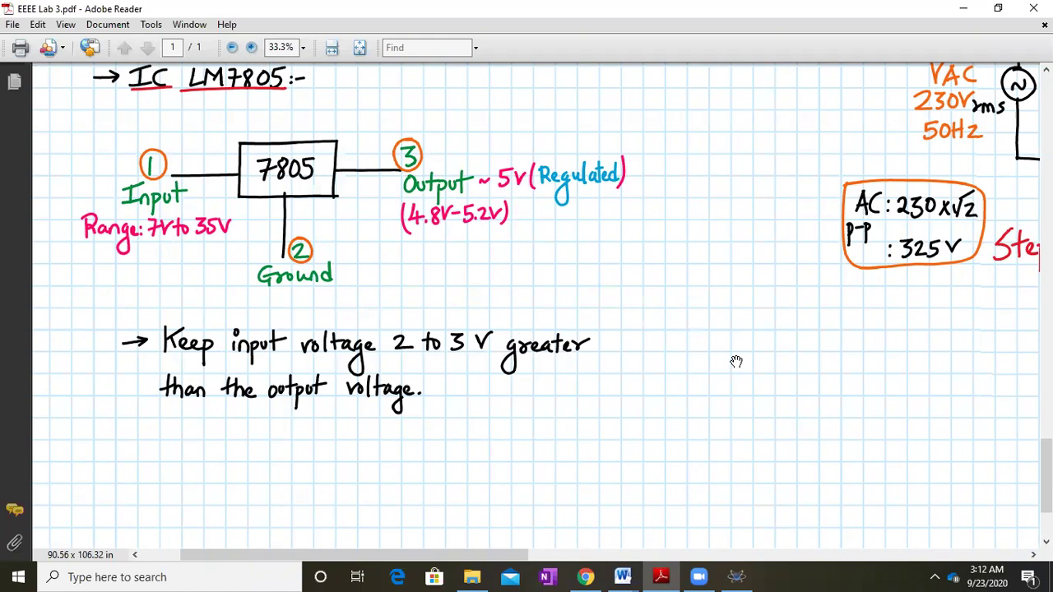
pyautogui.moveTo(855, 277); pyautogui.dragTo(424, 402)
pyautogui.moveTo(567, 149); pyautogui.dragTo(890, 290)
pyautogui.moveTo(130, 415); pyautogui.dragTo(276, 251)
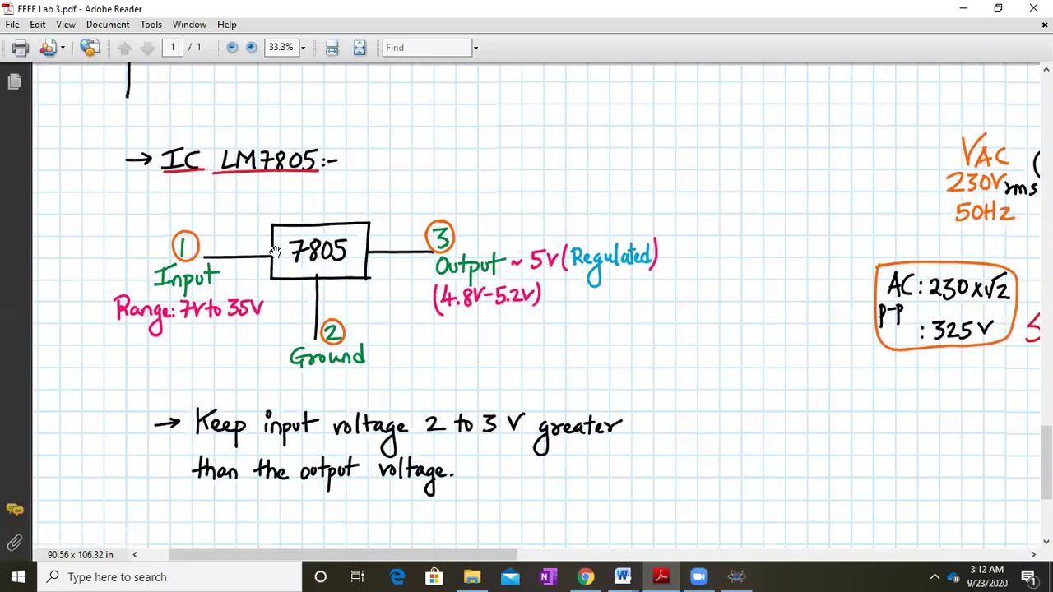
# Examine the PDF's Mobile battery charger Circuit from the AC source and transformer through the diode bridge to the 7805 regulator and C2
pyautogui.moveTo(839, 182); pyautogui.dragTo(351, 386)
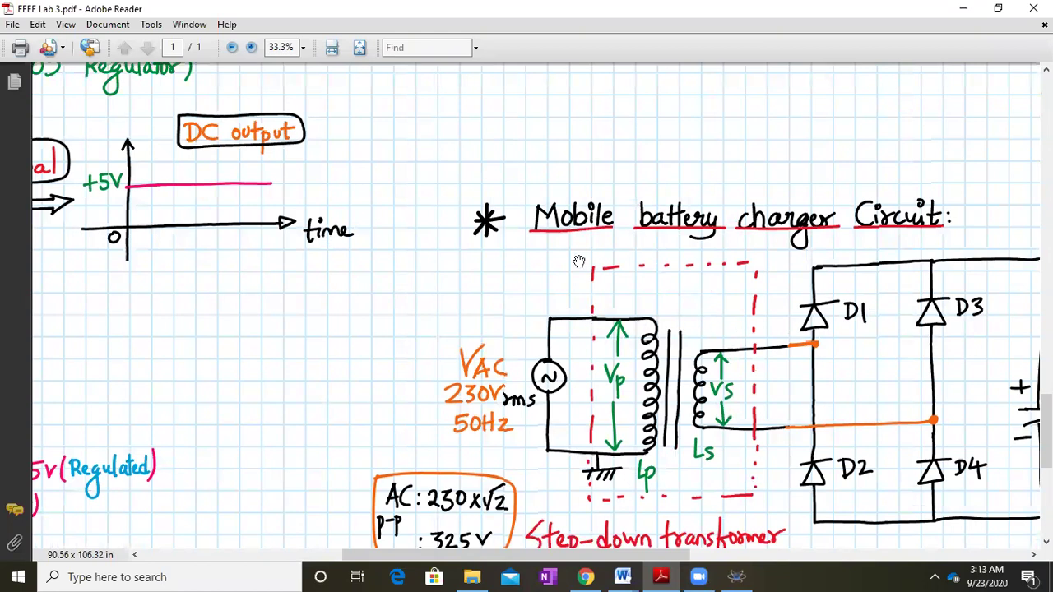
pyautogui.moveTo(682, 246); pyautogui.dragTo(371, 202)
pyautogui.moveTo(625, 366); pyautogui.dragTo(502, 359)
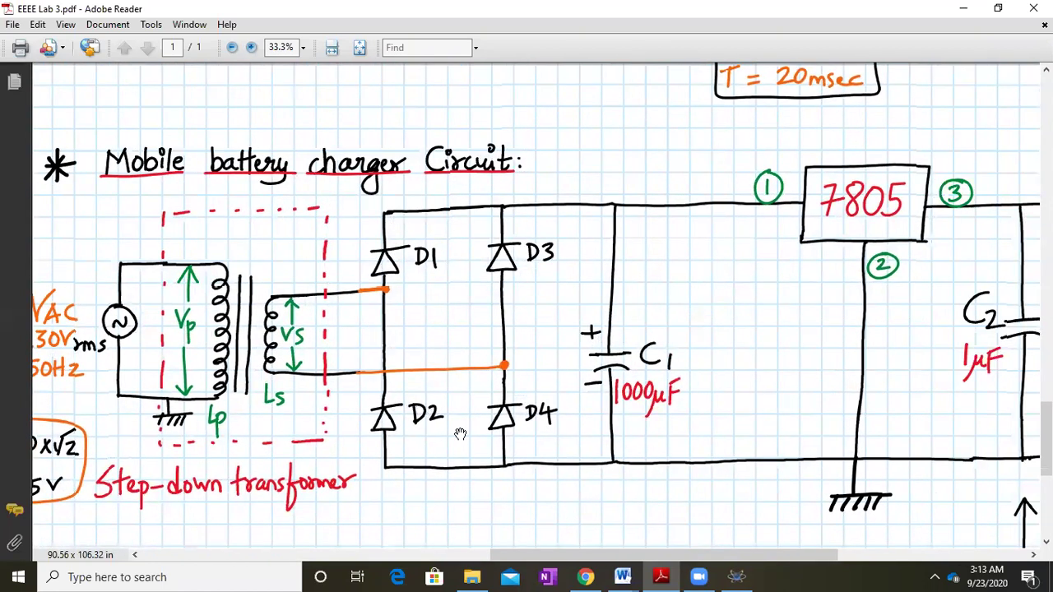
pyautogui.moveTo(738, 400); pyautogui.dragTo(667, 414)
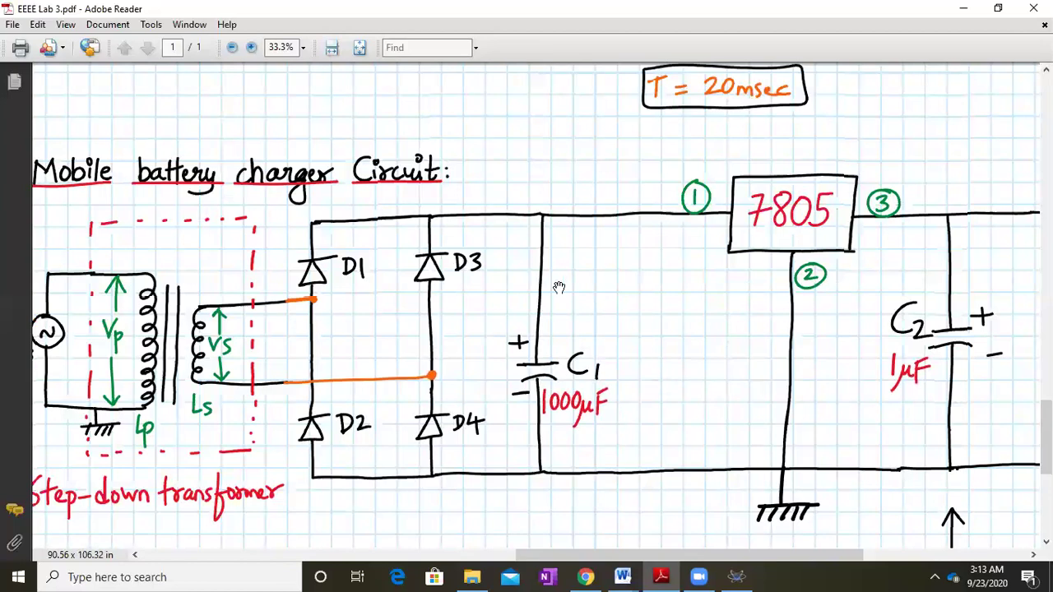
pyautogui.moveTo(703, 257); pyautogui.dragTo(463, 314)
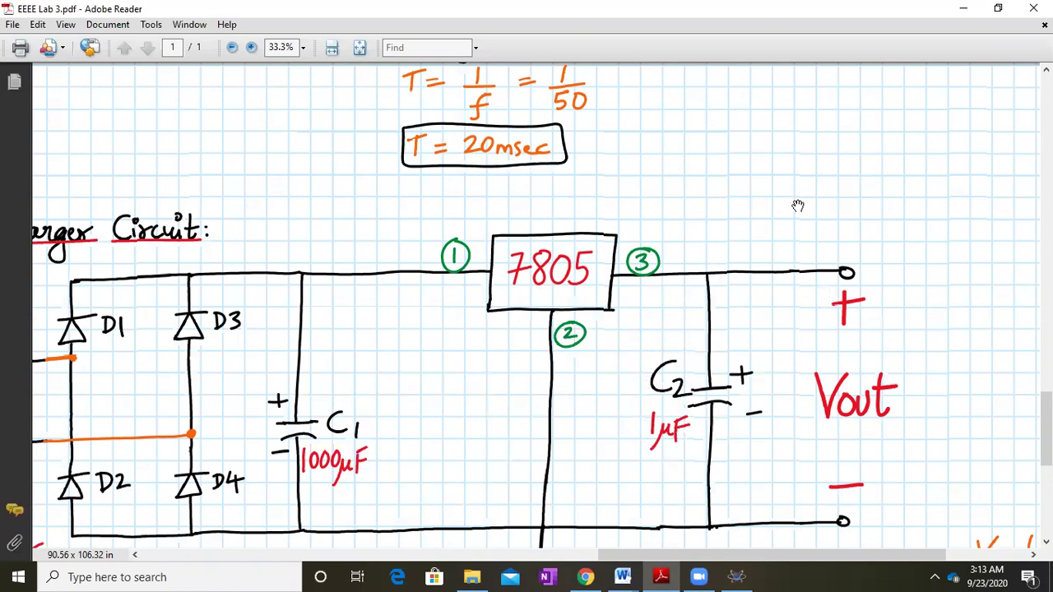
# Examine the charger's secondary and output voltage waveforms in the PDF, relating them to the 7805 circuit with C1 and C2
pyautogui.moveTo(961, 376); pyautogui.dragTo(555, 136)
pyautogui.moveTo(747, 369); pyautogui.dragTo(672, 167)
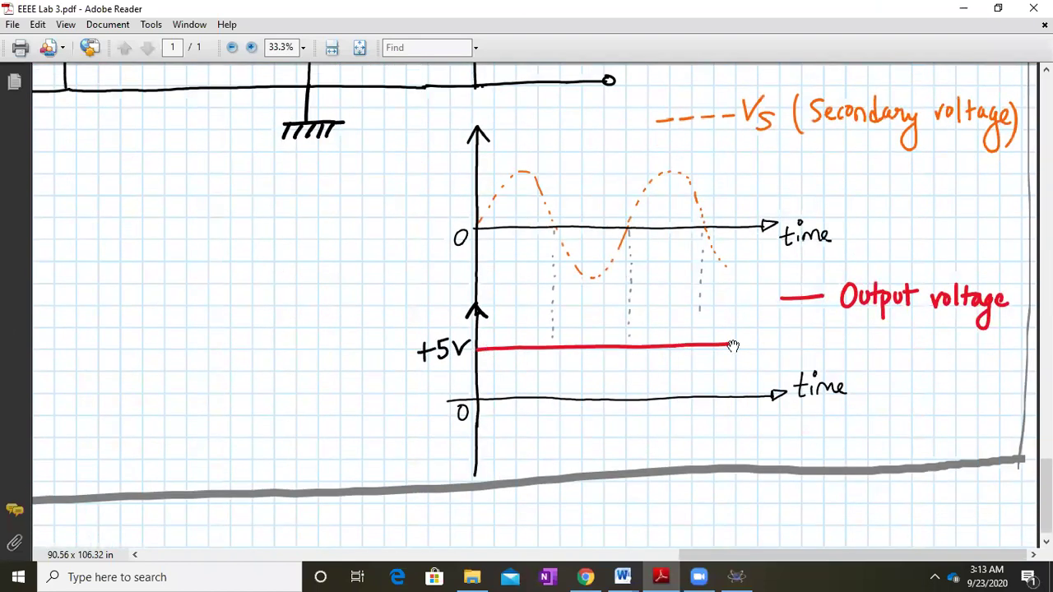
pyautogui.moveTo(553, 348); pyautogui.dragTo(794, 580)
pyautogui.moveTo(672, 392); pyautogui.dragTo(760, 450)
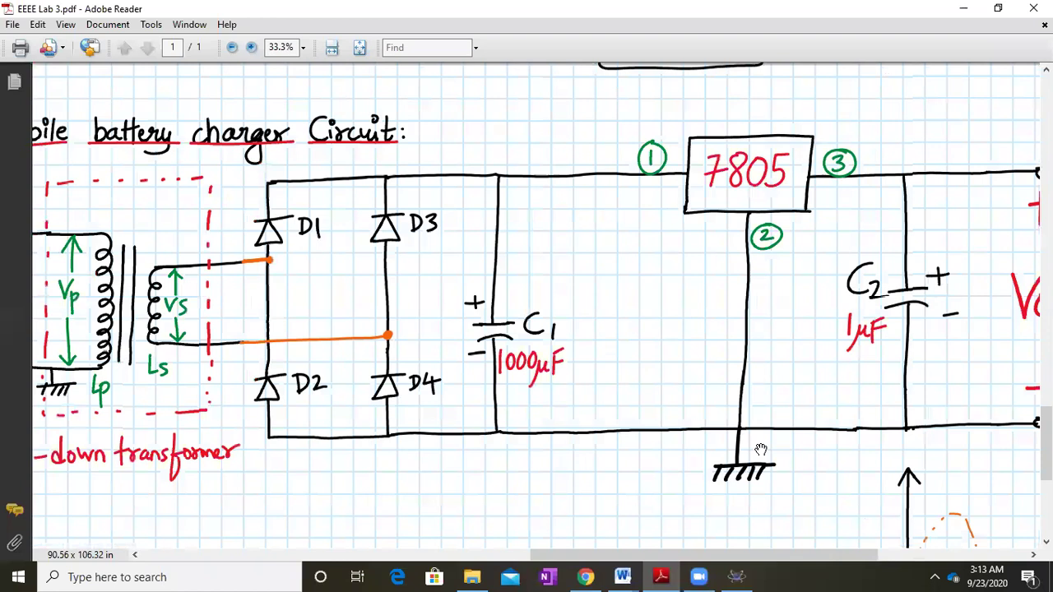
pyautogui.moveTo(807, 483); pyautogui.dragTo(428, 219)
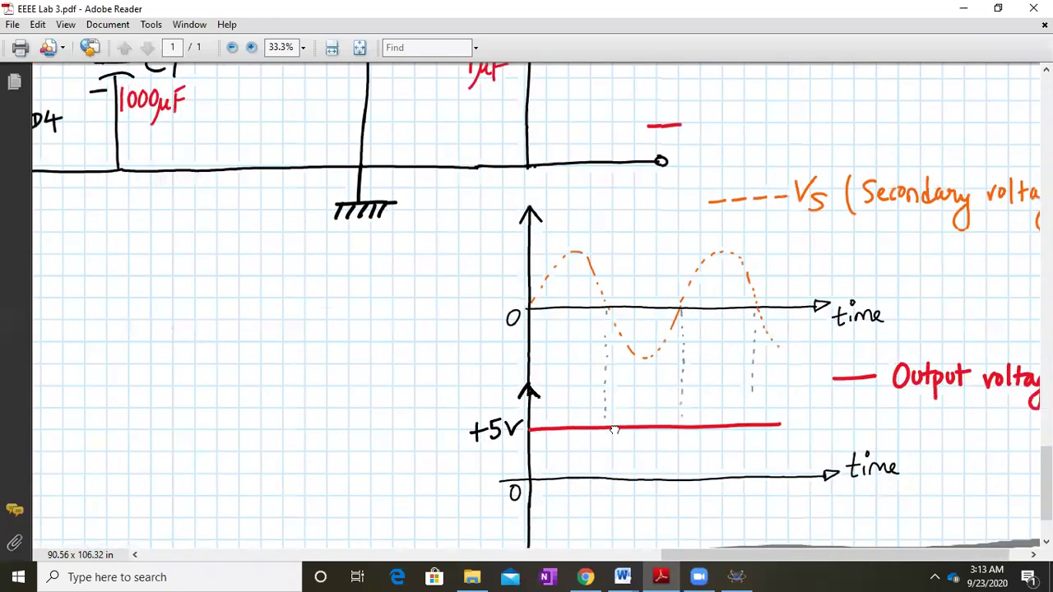
pyautogui.moveTo(614, 430); pyautogui.dragTo(637, 372)
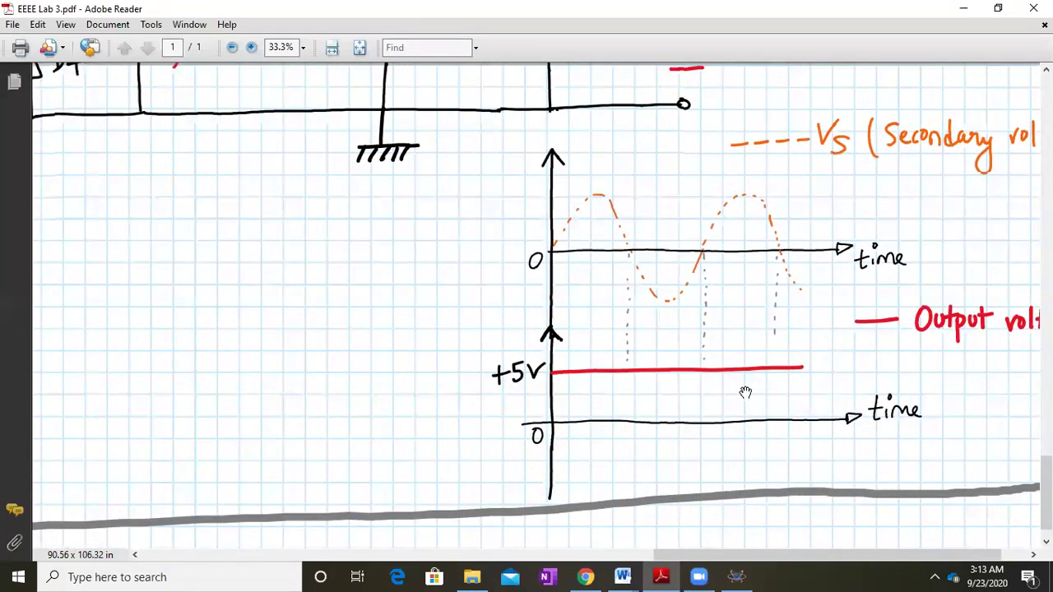
pyautogui.moveTo(207, 175); pyautogui.dragTo(600, 547)
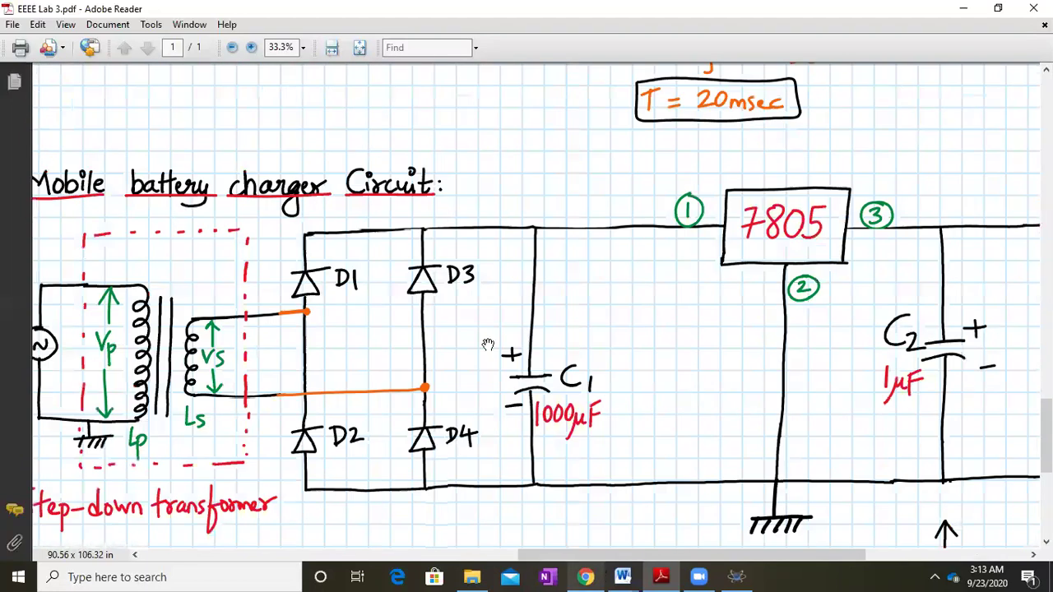
pyautogui.moveTo(499, 328); pyautogui.dragTo(289, 303)
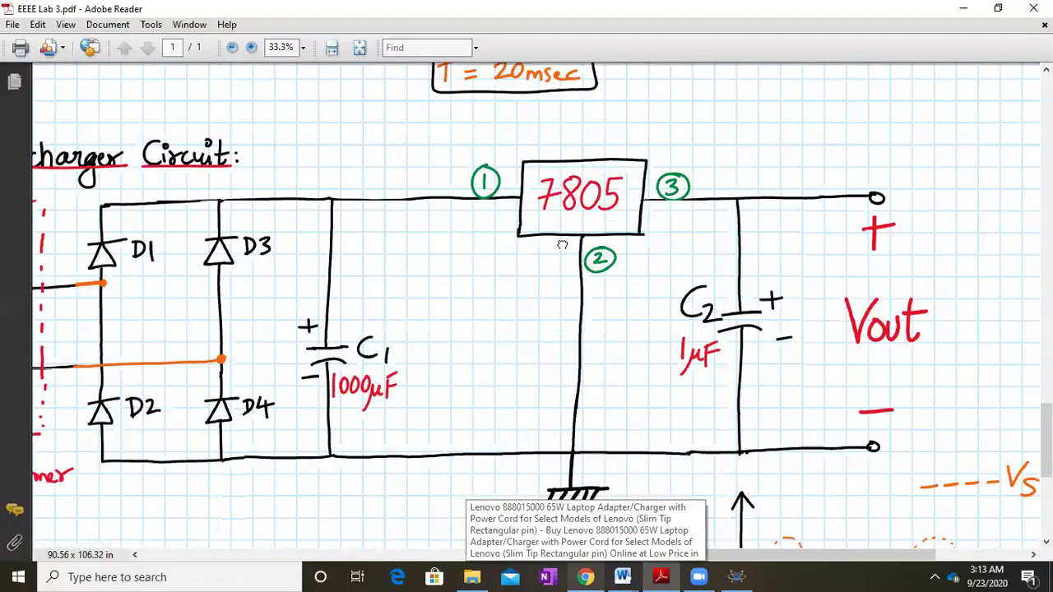
# Restore the PDF window to reveal the Proteus schematic beside it and close the Digital Oscilloscope display
pyautogui.moveTo(502, 250); pyautogui.dragTo(430, 253)
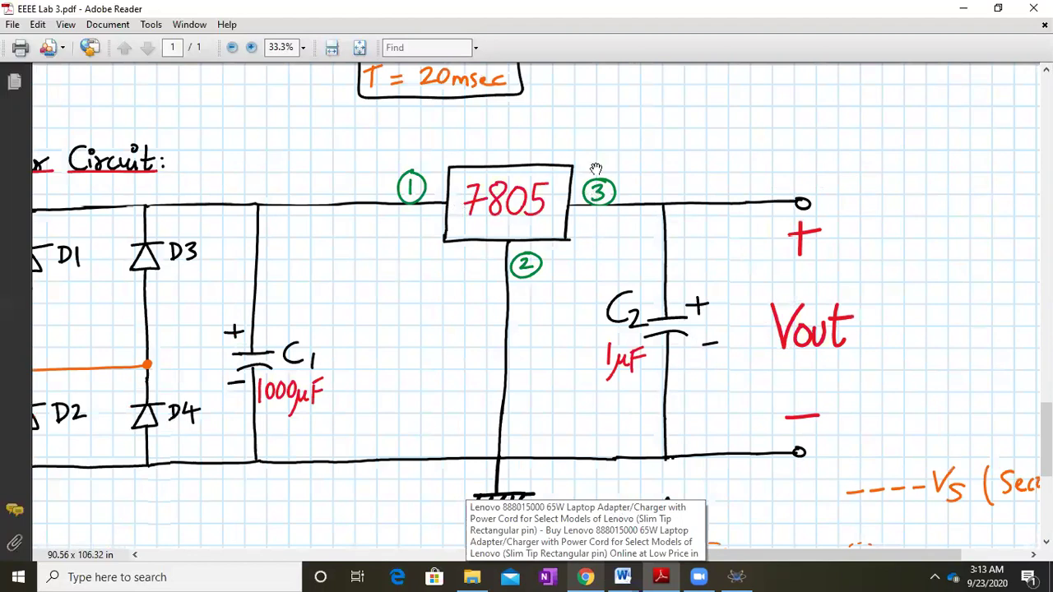
pyautogui.click(998, 8)
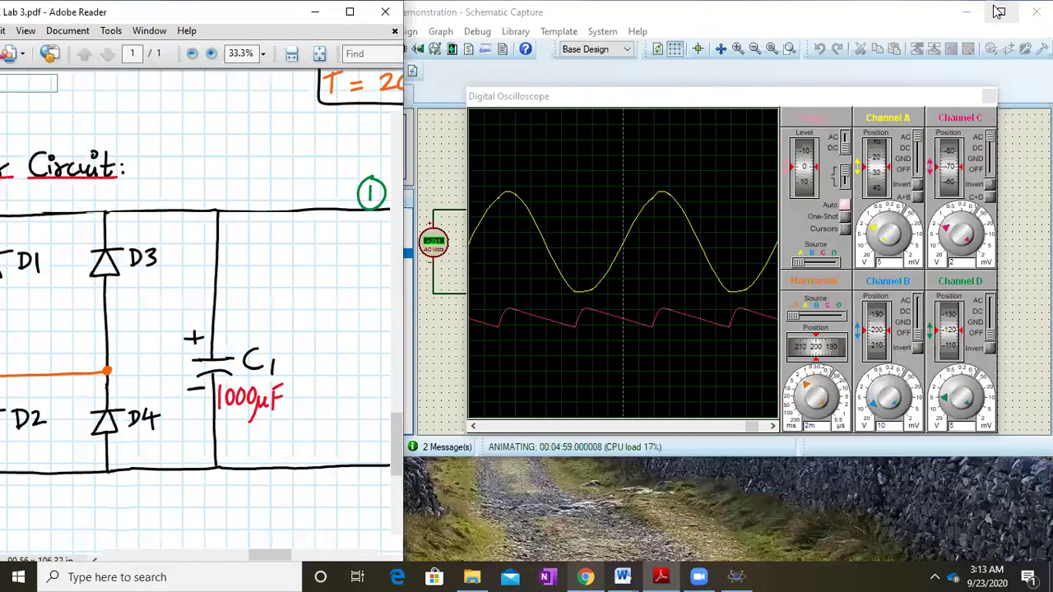
pyautogui.click(990, 97)
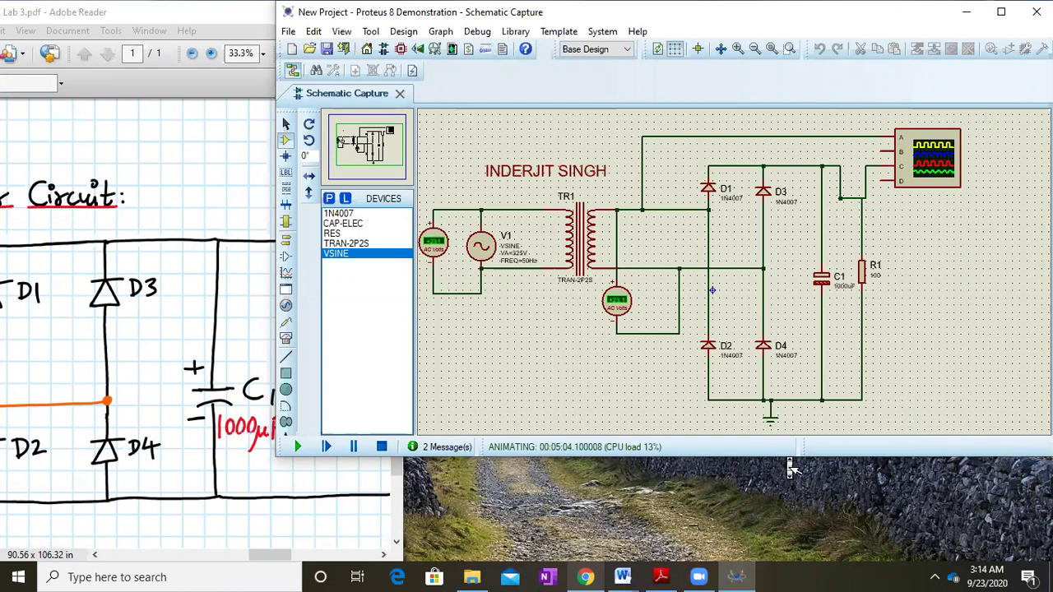
# Extend the Proteus window's height to the bottom of the desktop and stop the running simulation
pyautogui.moveTo(790, 467); pyautogui.dragTo(789, 568)
pyautogui.click(353, 551)
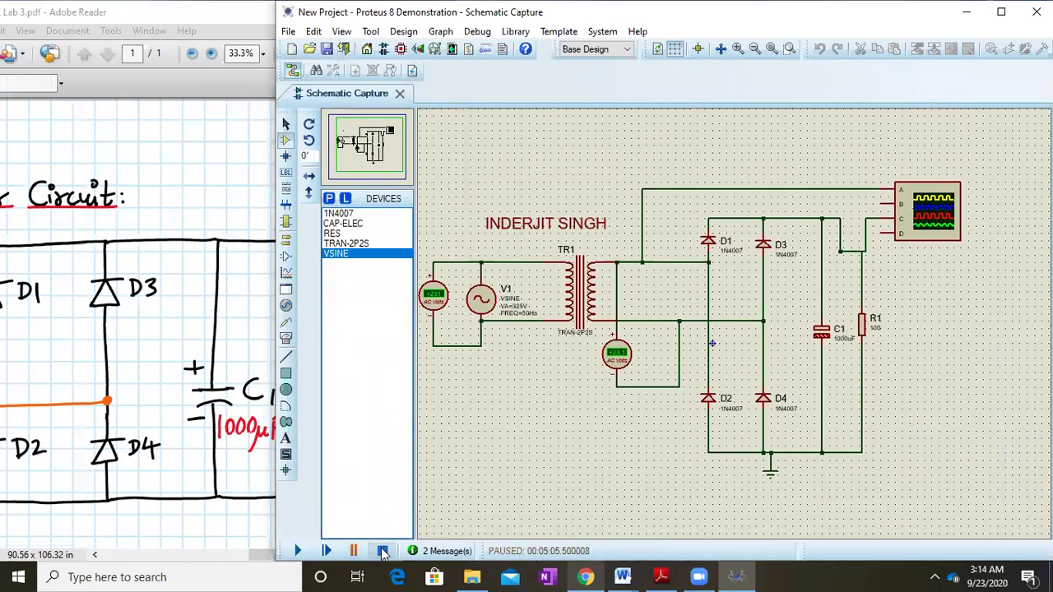
pyautogui.click(383, 551)
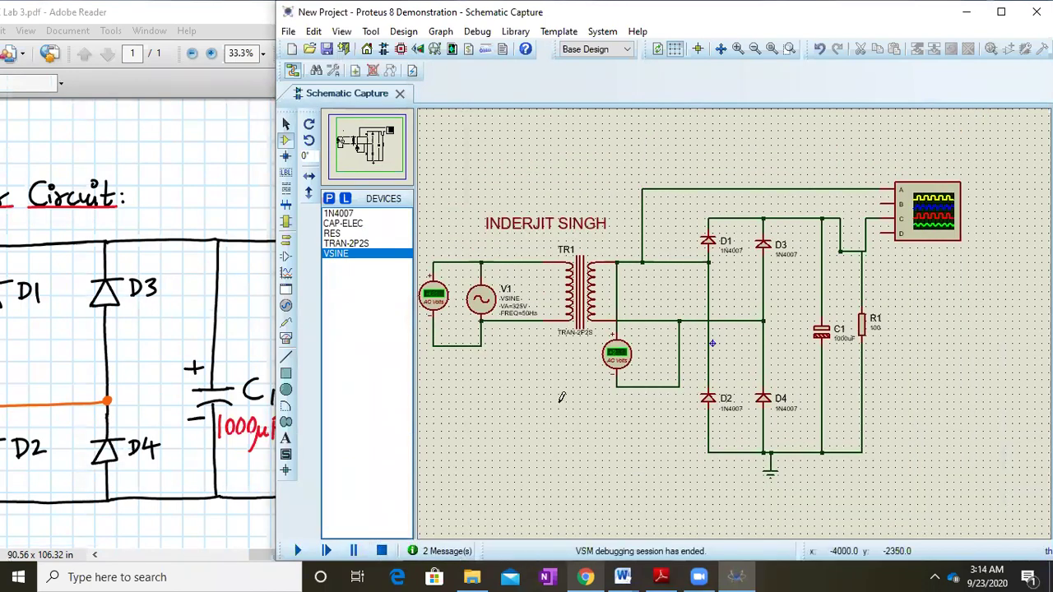
# Delete the oscilloscope, the load resistor R1 and the wire joining R1 to C1
pyautogui.rightClick(913, 212)
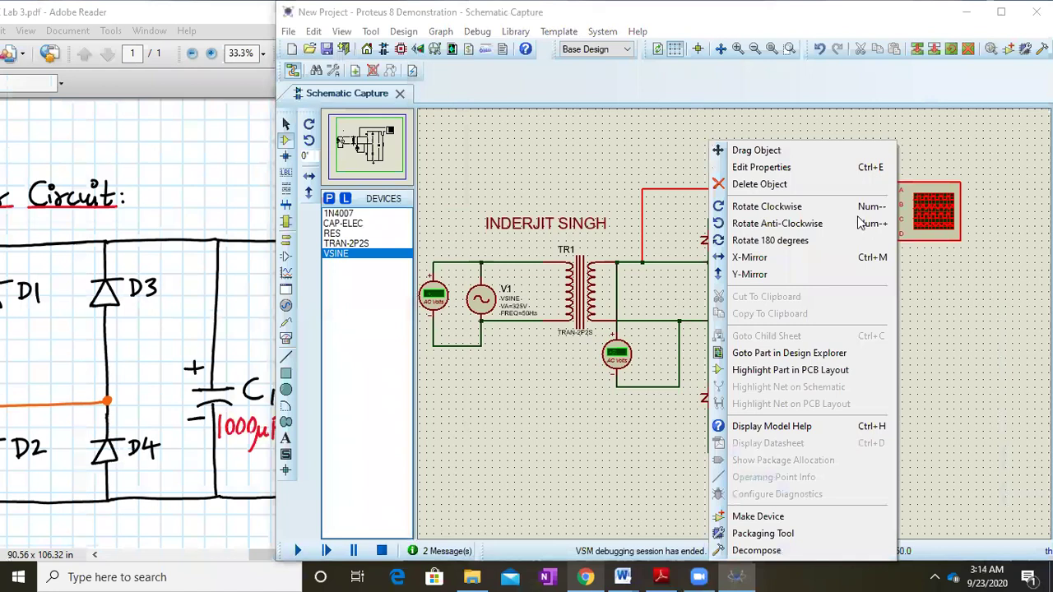
pyautogui.click(765, 184)
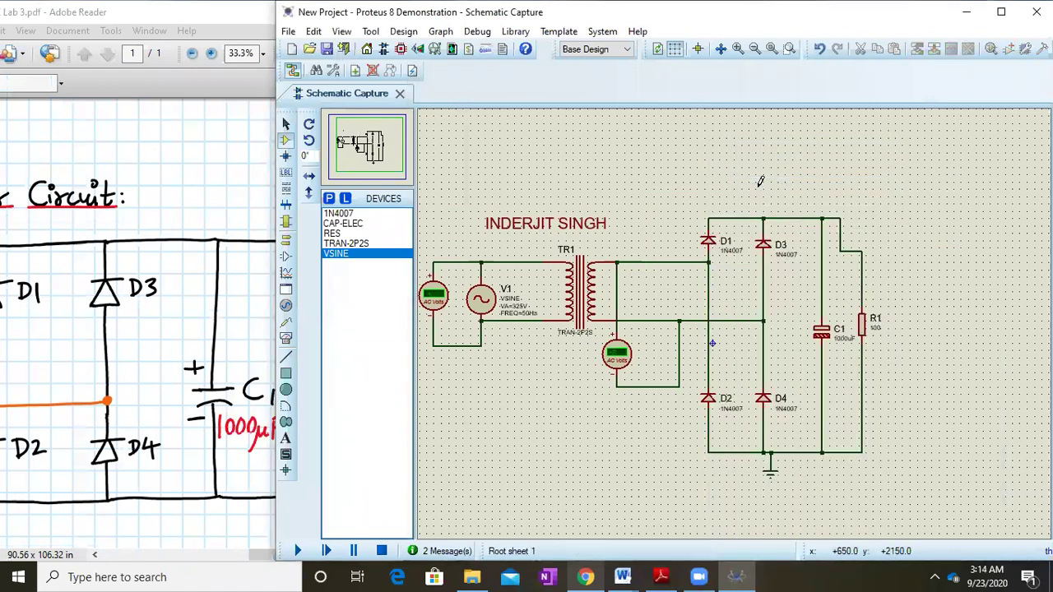
pyautogui.rightClick(840, 245)
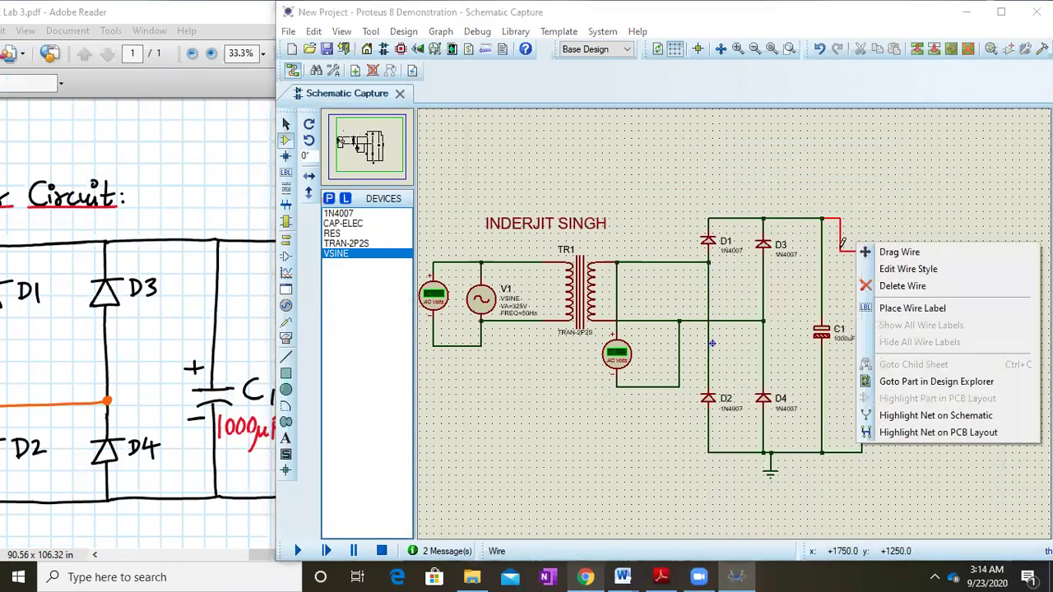
pyautogui.click(888, 288)
pyautogui.rightClick(862, 322)
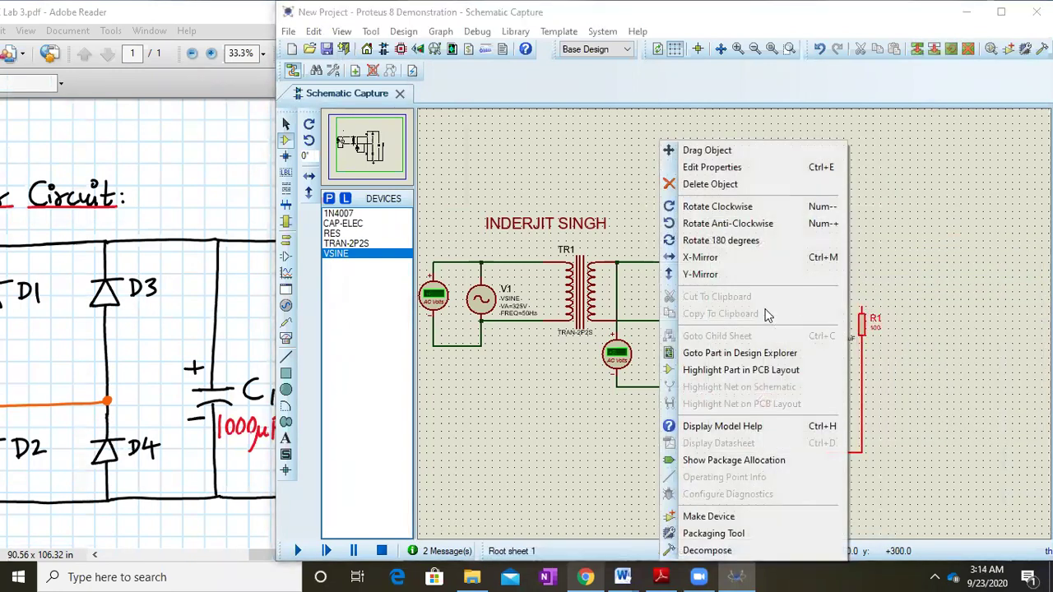
pyautogui.click(726, 186)
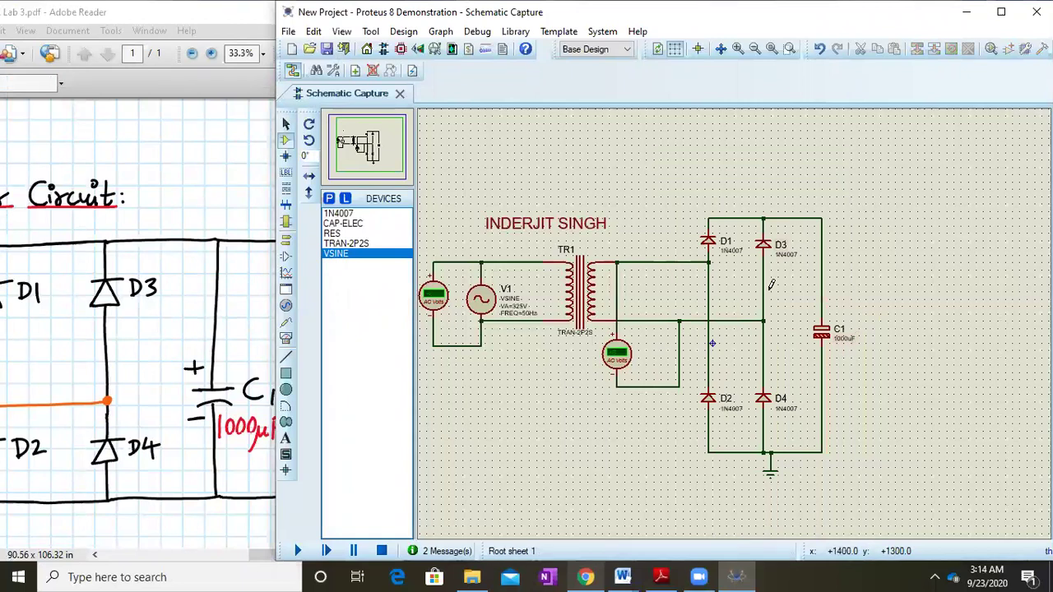
# Search the device library for 7805 and pick the 5V fixed 1A positive regulator from the ANALOG library
pyautogui.scroll(-3, 773, 285)
pyautogui.scroll(3, 749, 308)
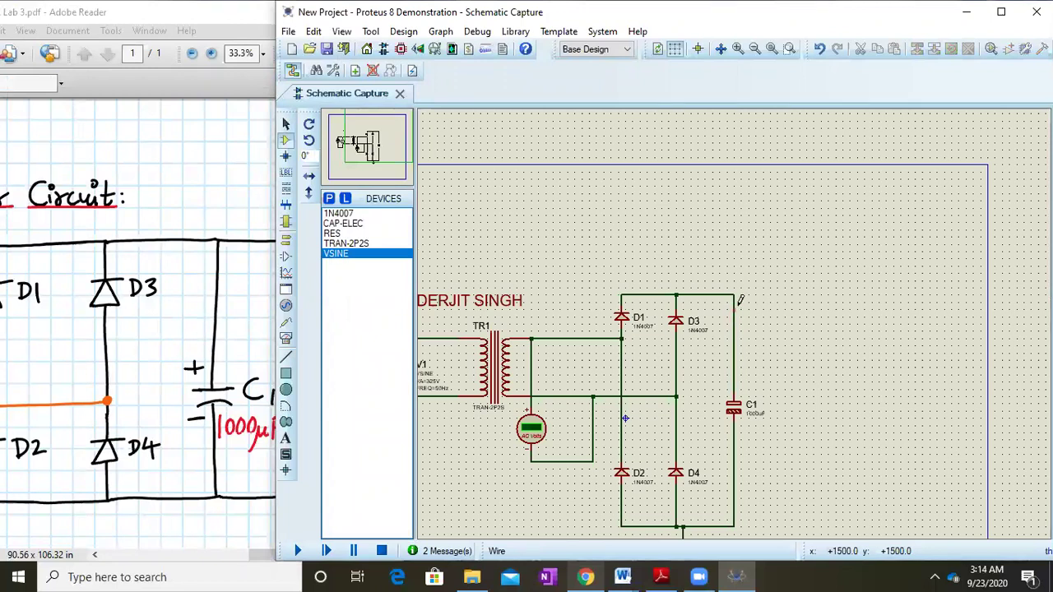
pyautogui.click(329, 198)
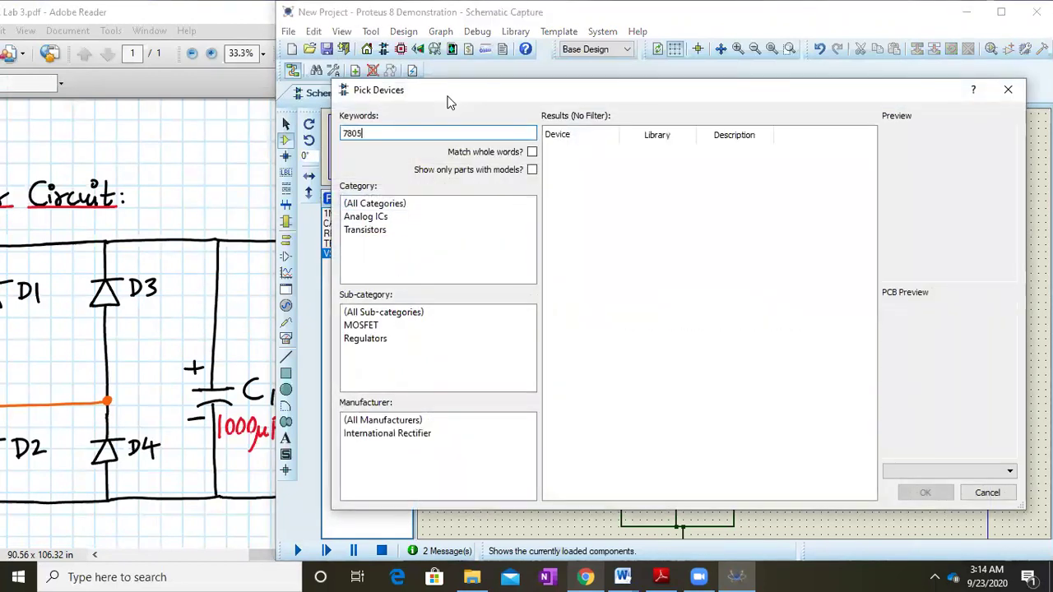
pyautogui.click(627, 152)
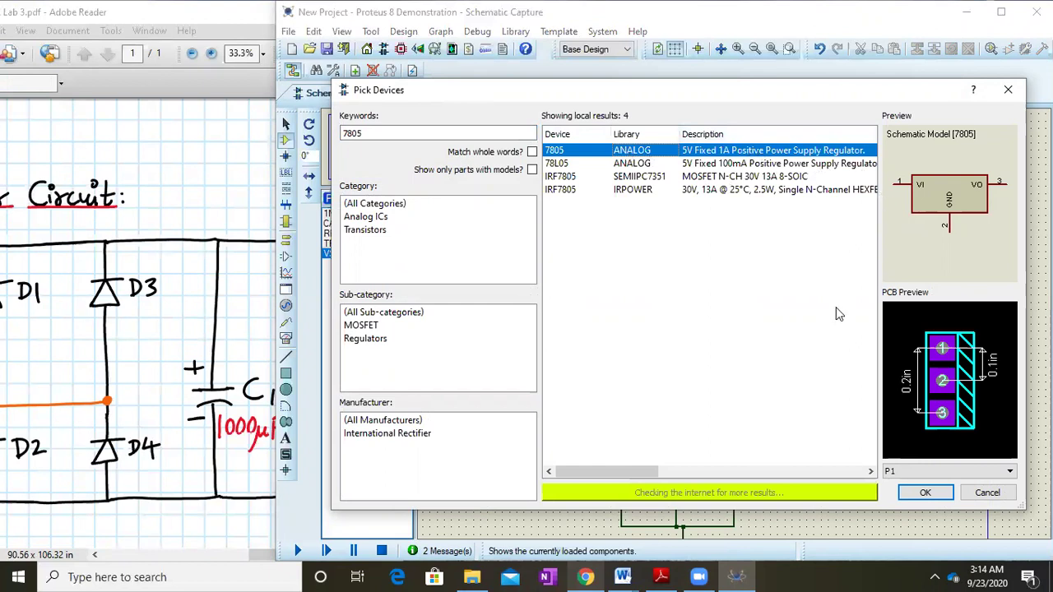
pyautogui.click(919, 492)
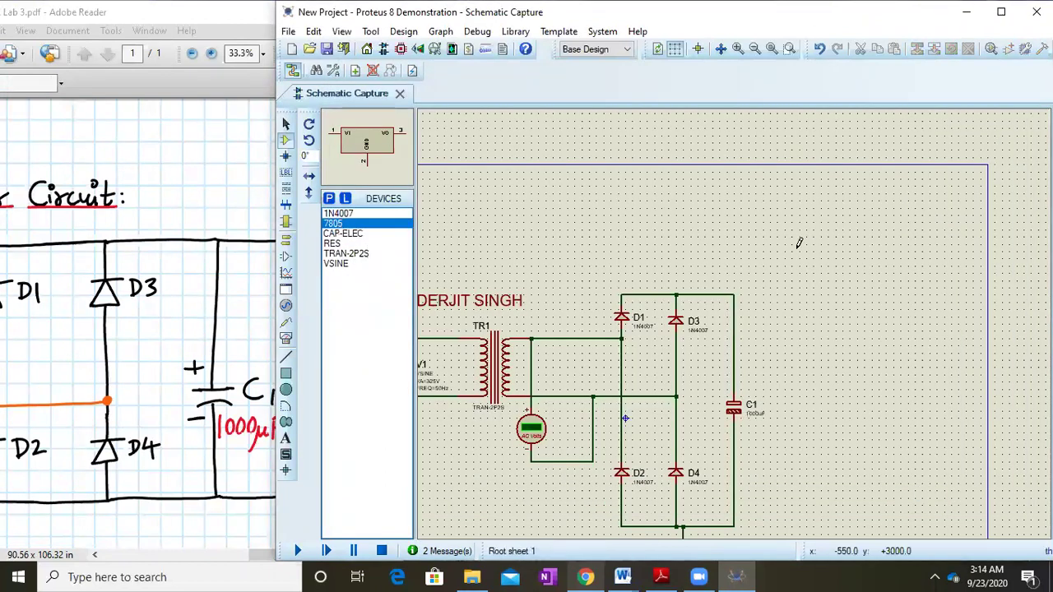
# Place the 7805 regulator to the right of C1 and align its VI pin with the bridge's upper rail
pyautogui.click(820, 306)
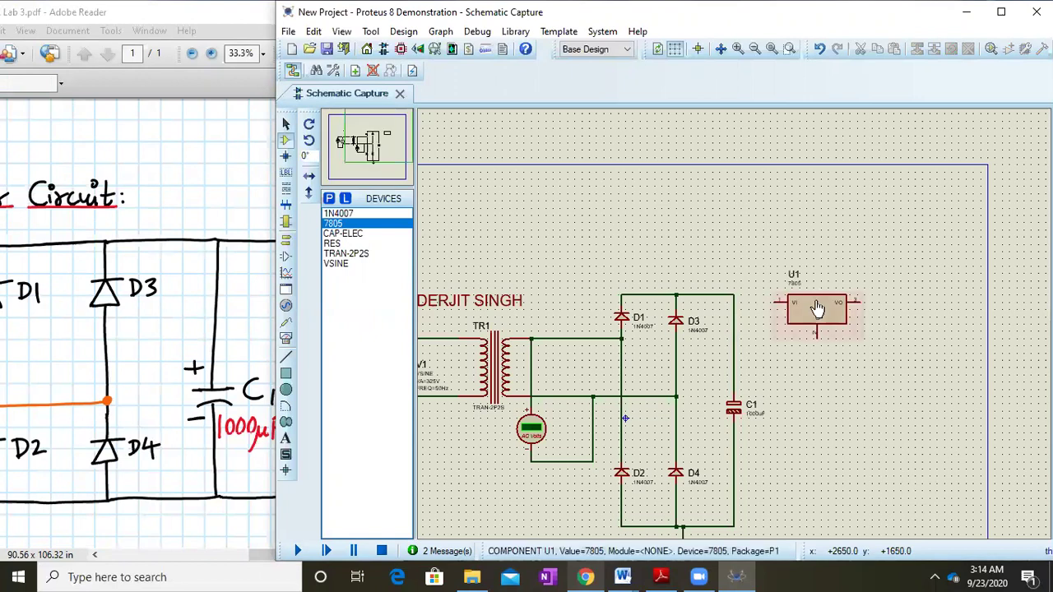
pyautogui.scroll(-1, 789, 316)
pyautogui.scroll(1, 789, 316)
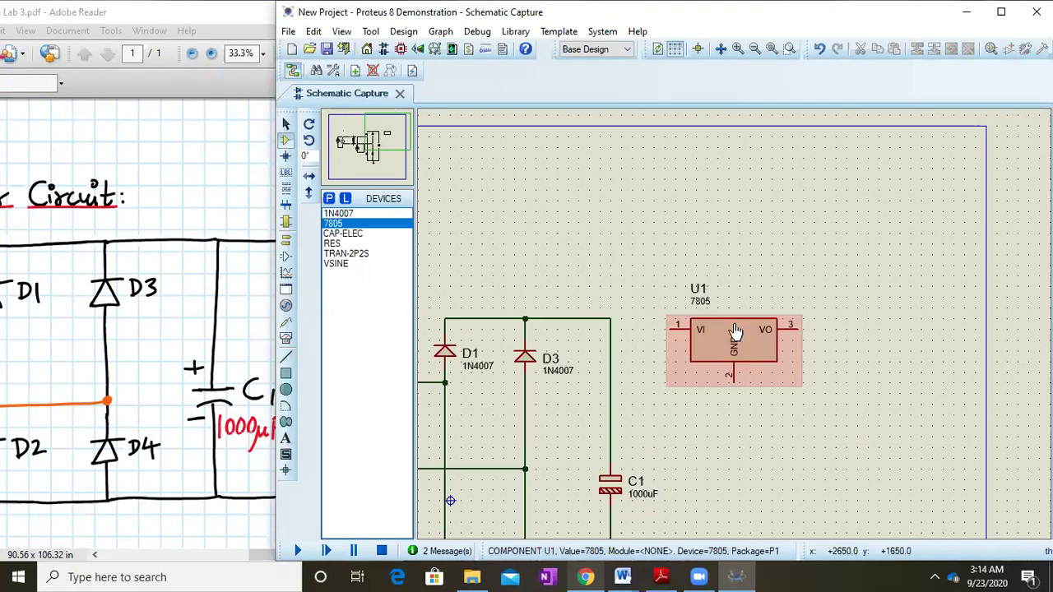
pyautogui.click(711, 332)
pyautogui.moveTo(725, 344)
pyautogui.mouseDown()
pyautogui.moveTo(713, 338)
pyautogui.moveTo(722, 332)
pyautogui.mouseUp()
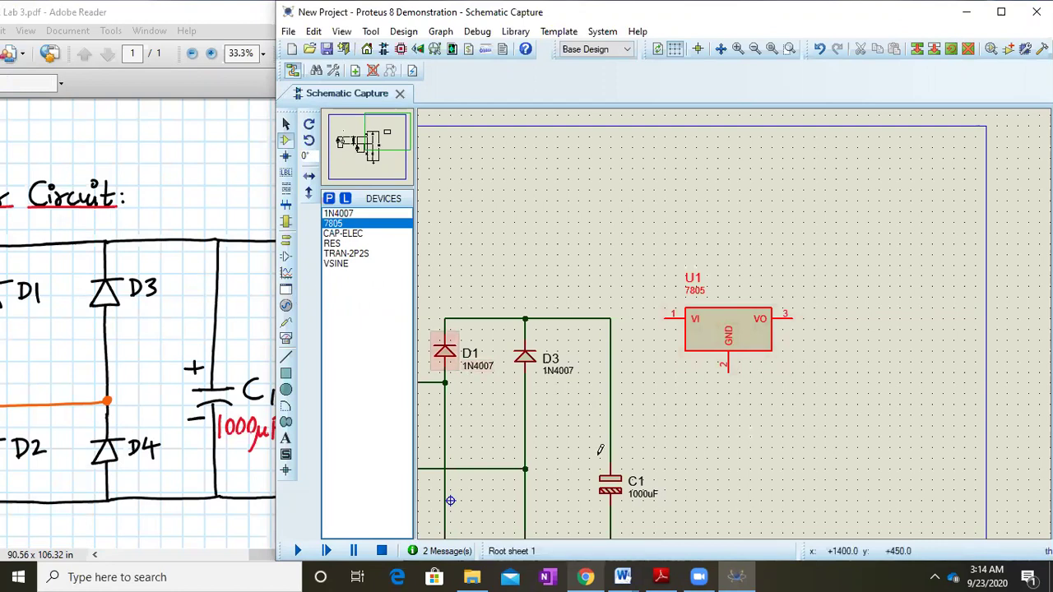
# Block-copy capacitor C1 and place the copy below and to the right of the 7805
pyautogui.moveTo(573, 451); pyautogui.dragTo(662, 513)
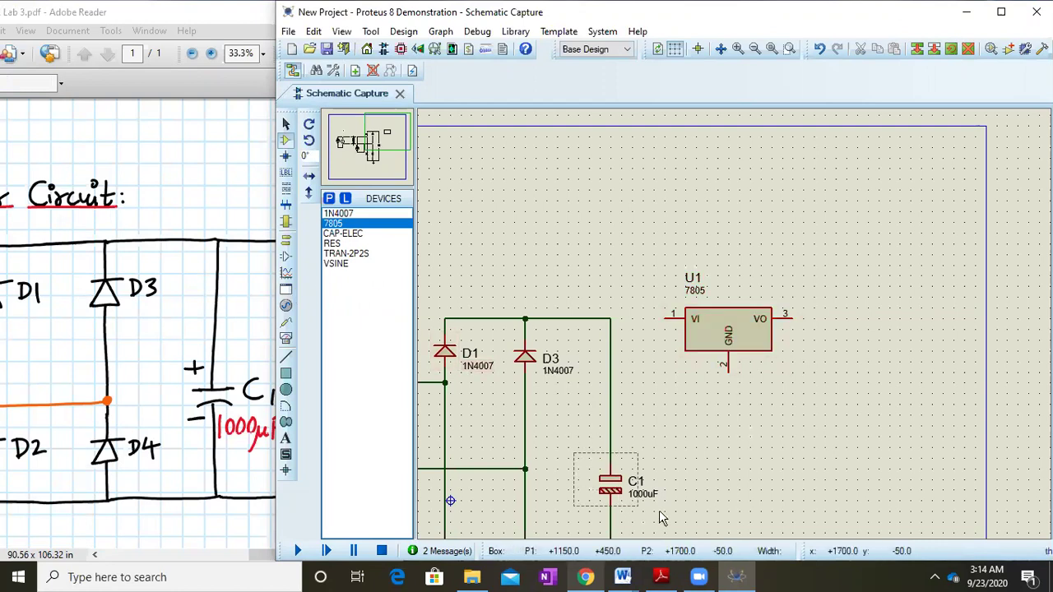
pyautogui.rightClick(613, 484)
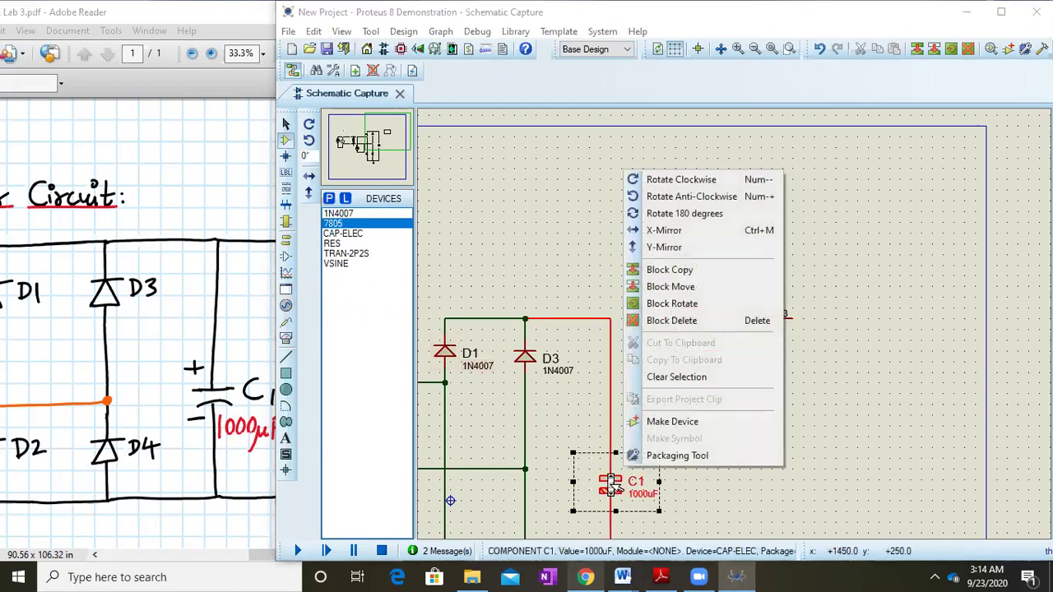
pyautogui.click(670, 269)
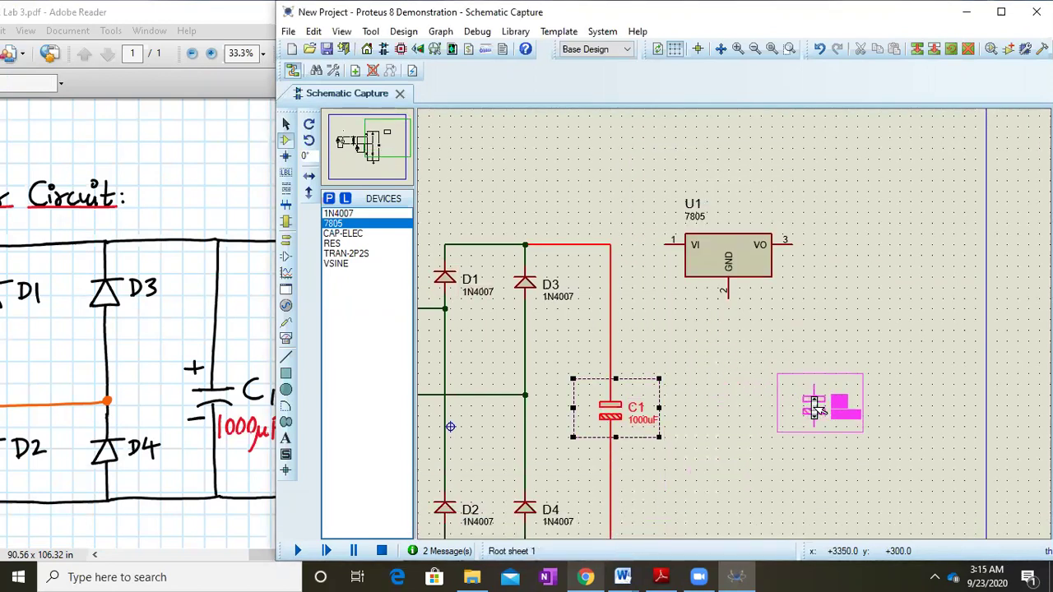
pyautogui.click(814, 404)
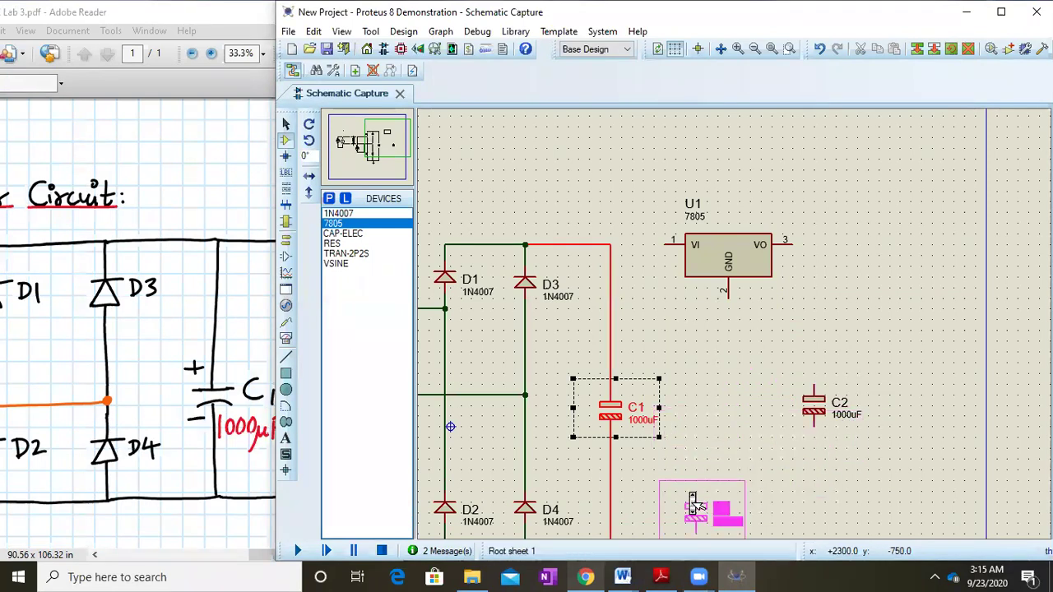
pyautogui.click(693, 504)
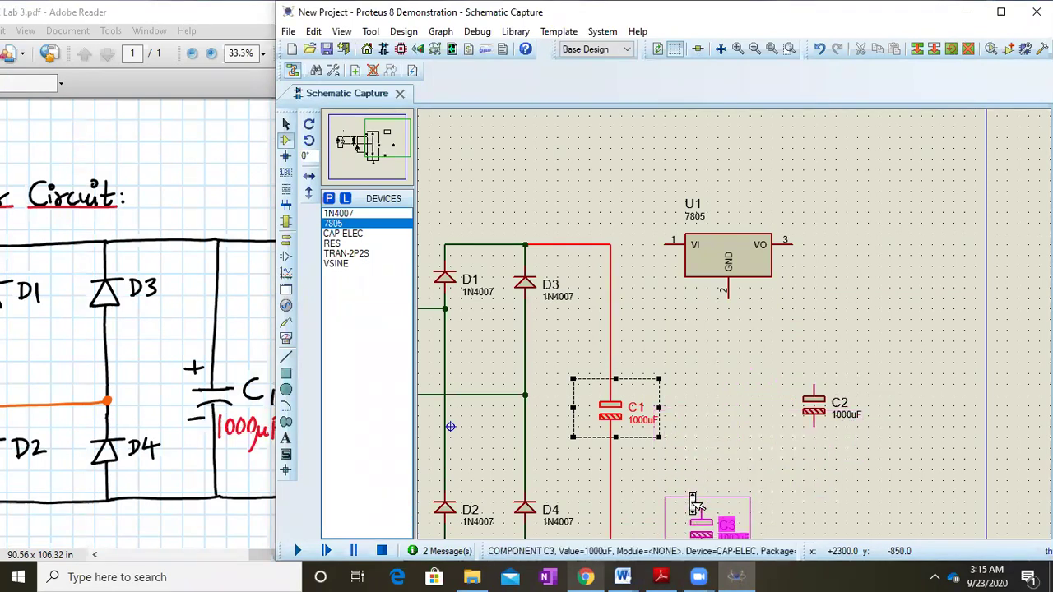
pyautogui.rightClick(693, 502)
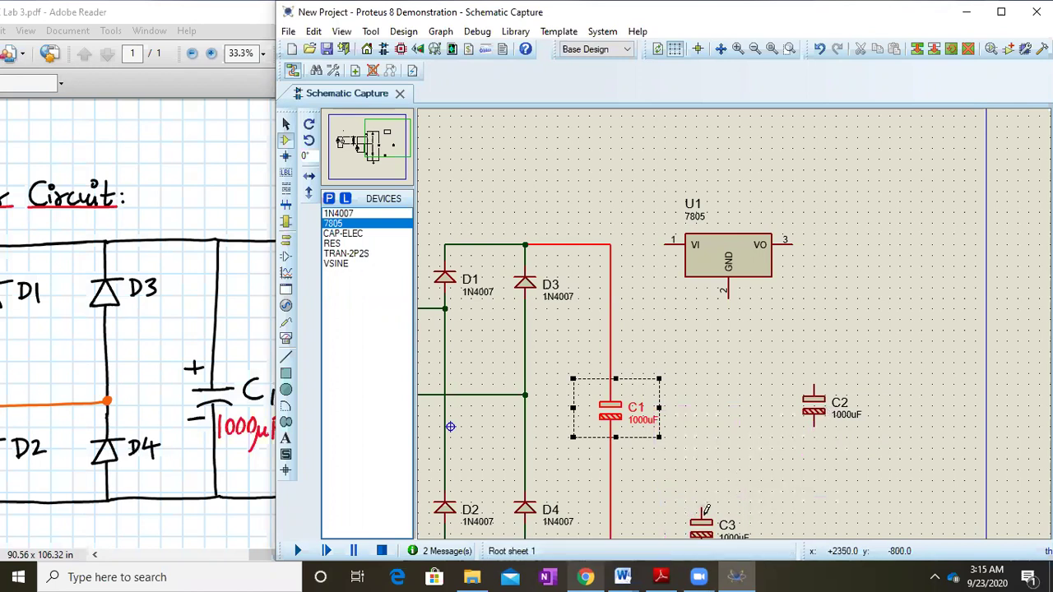
pyautogui.click(313, 31)
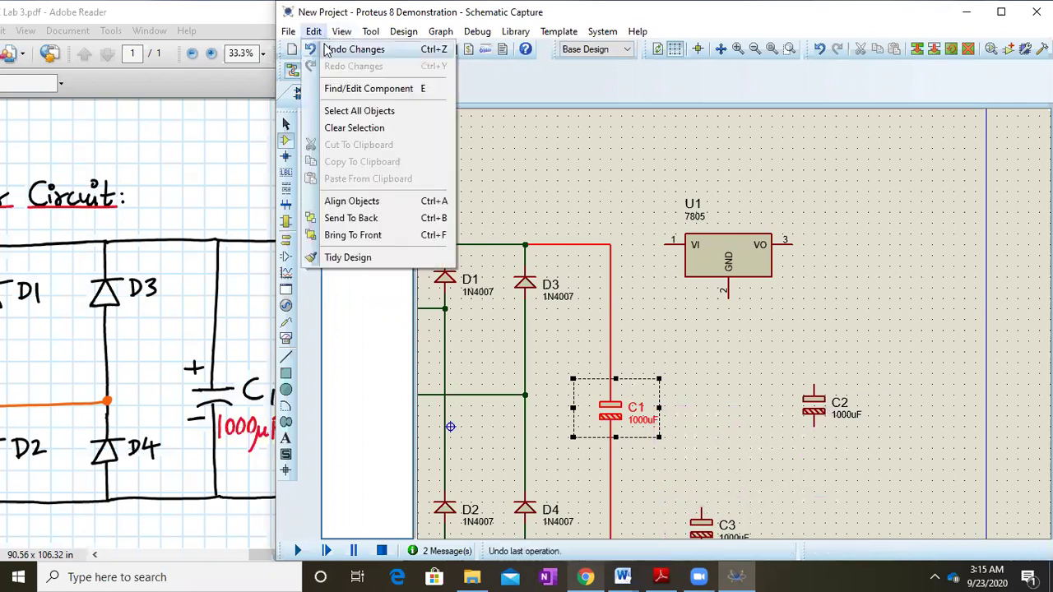
pyautogui.click(354, 49)
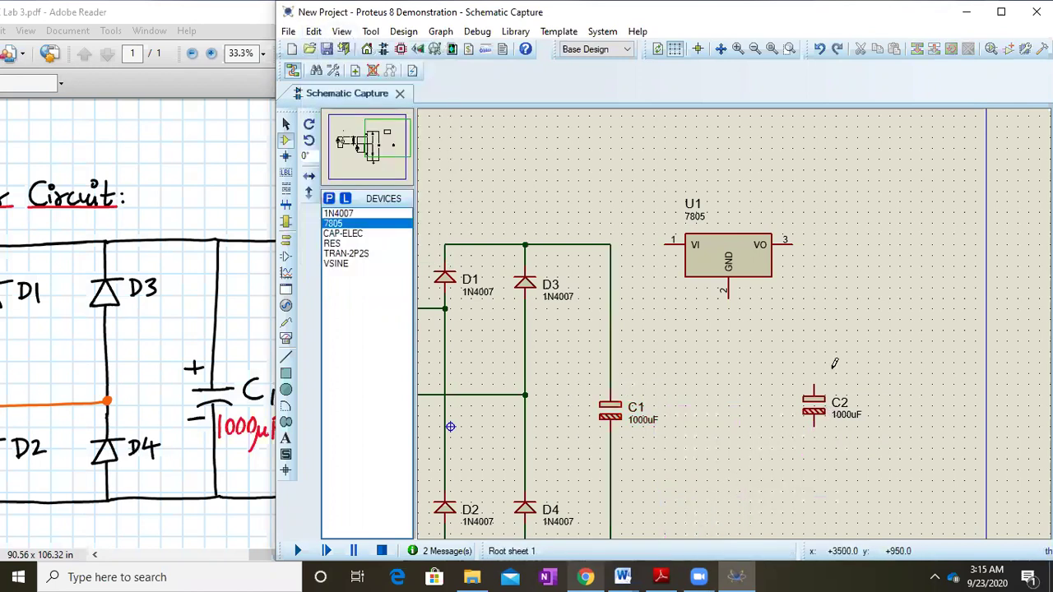
# Set the value of capacitor C2 to 1uF
pyautogui.doubleClick(842, 416)
pyautogui.click(598, 162)
pyautogui.press('BackSpace')
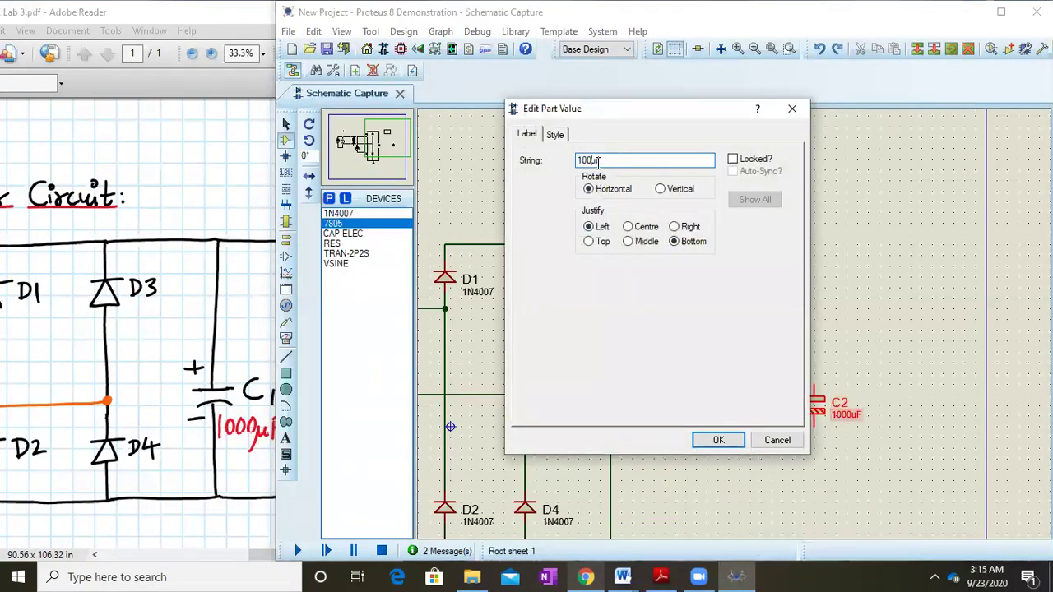
pyautogui.press('Return')
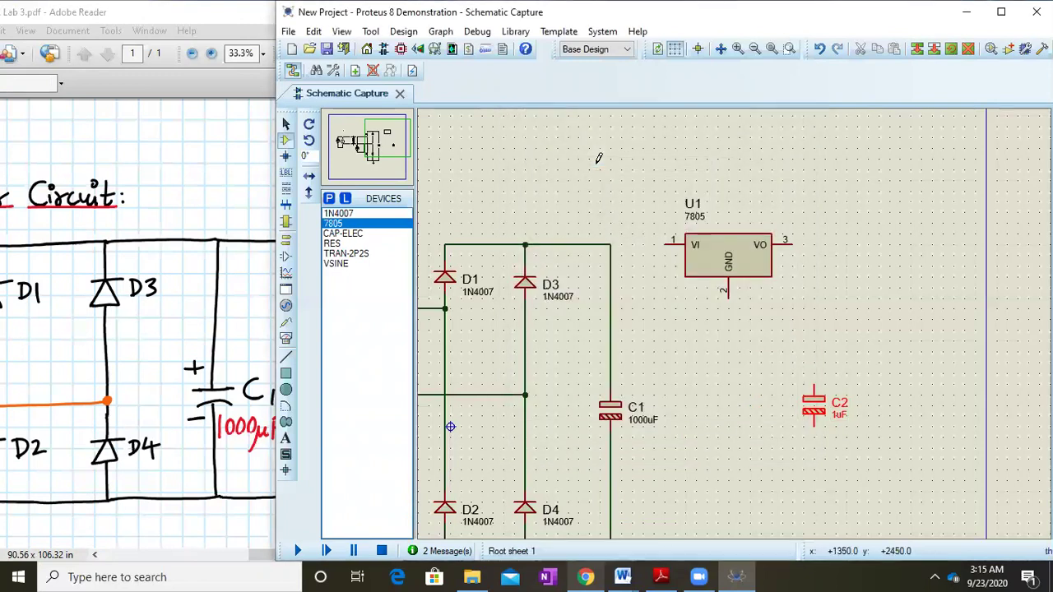
pyautogui.click(610, 244)
pyautogui.click(668, 243)
pyautogui.click(668, 243)
pyautogui.press('Escape')
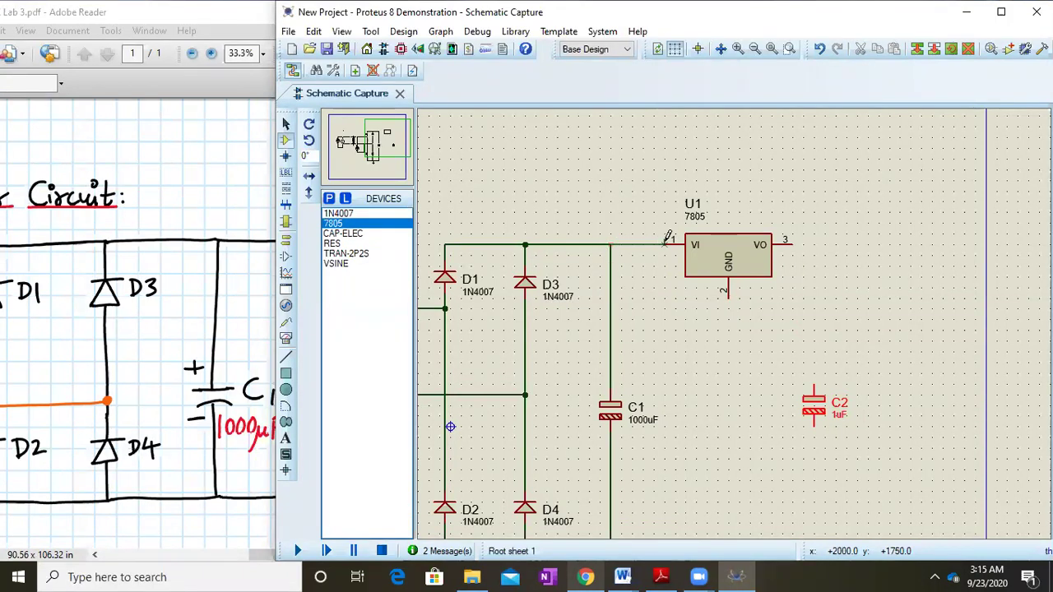
pyautogui.press('Escape')
# Wire the 7805's VI pin to the rail above C1 and its GND pin to the ground rail below C1
pyautogui.click(665, 241)
pyautogui.click(611, 244)
pyautogui.click(735, 299)
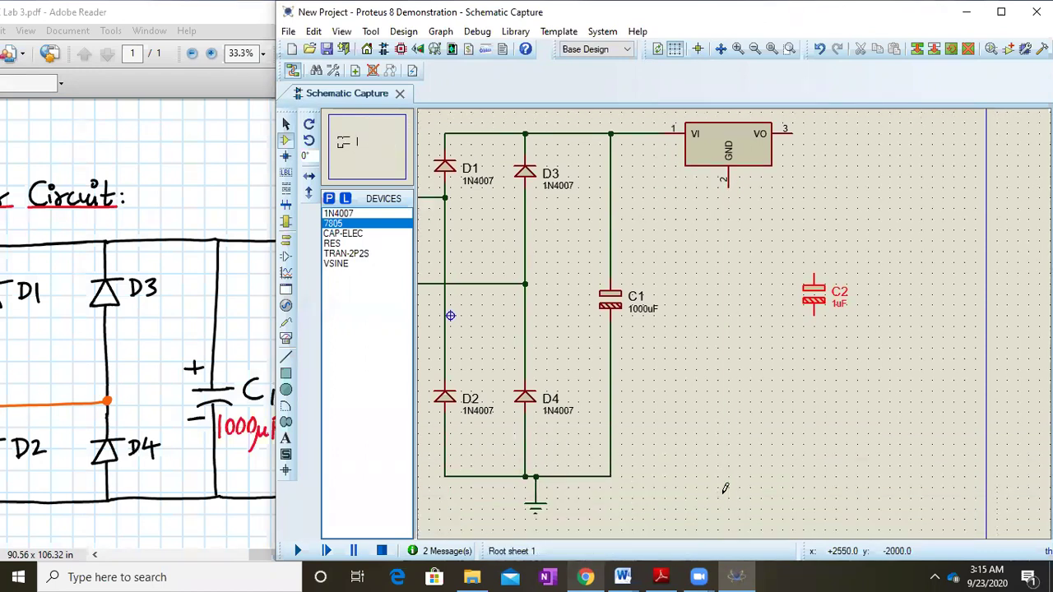
pyautogui.click(611, 476)
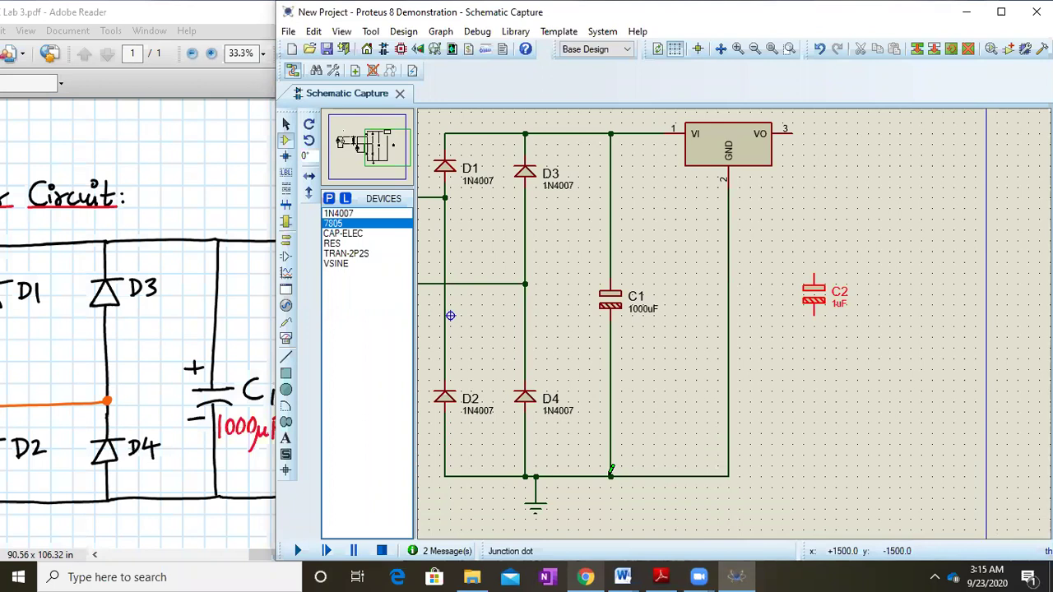
# Wire the 7805's VO pin to C2's positive terminal and C2's negative terminal to the ground rail
pyautogui.click(817, 127)
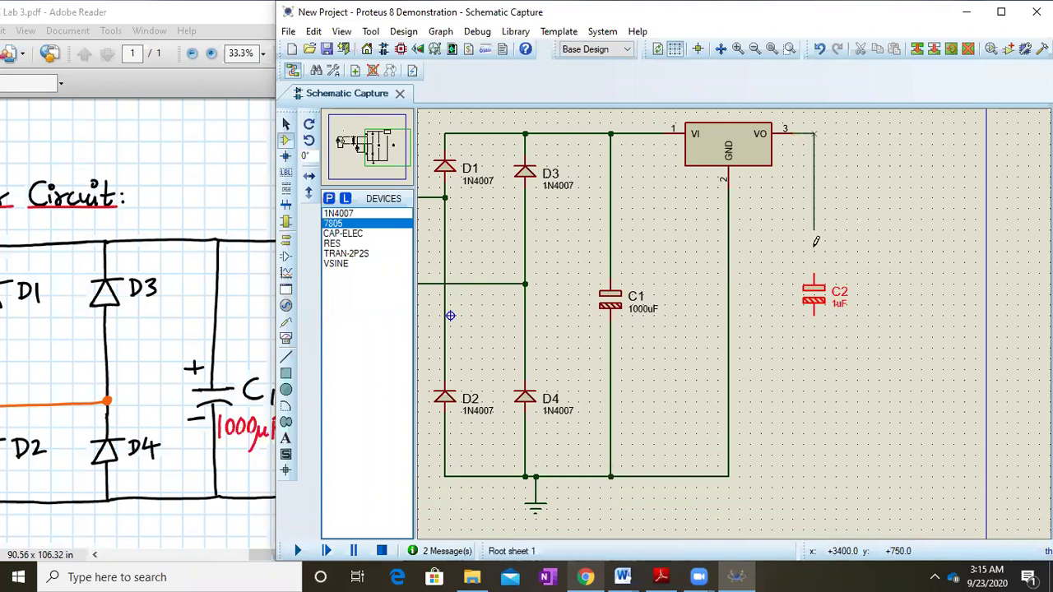
pyautogui.click(815, 280)
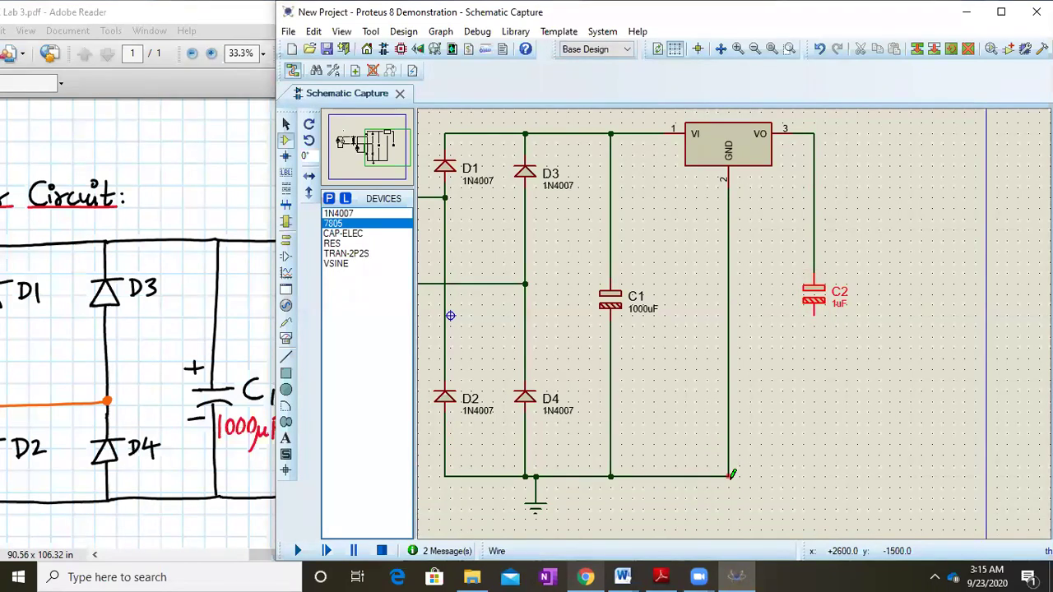
pyautogui.click(729, 476)
pyautogui.click(814, 475)
pyautogui.click(815, 310)
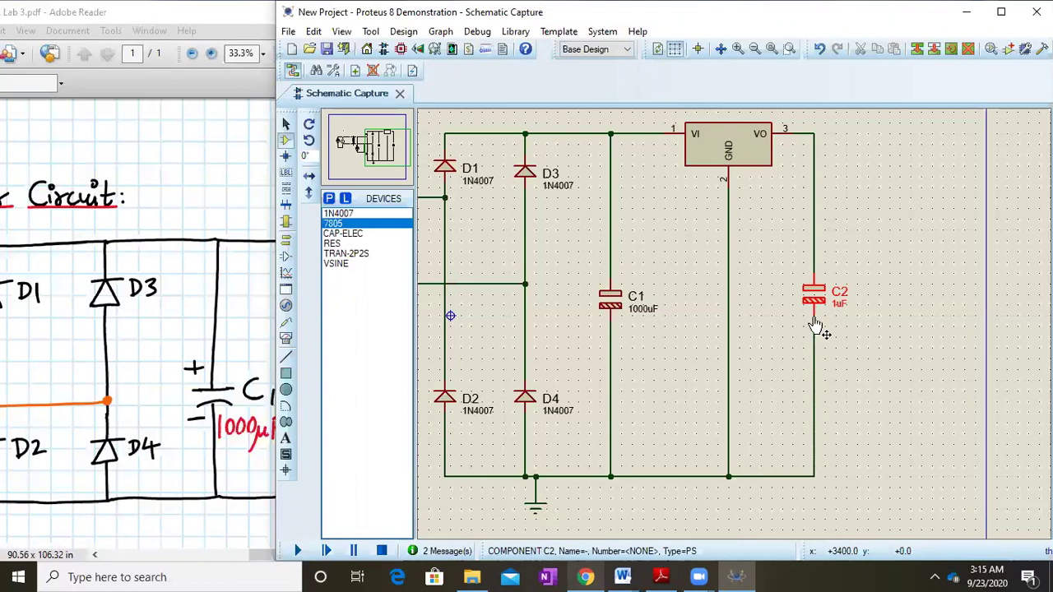
# Check the PDF's charger diagram from the 7805 pins to C2 and the Vout terminals against the schematic
pyautogui.click(93, 169)
pyautogui.moveTo(257, 257); pyautogui.dragTo(38, 217)
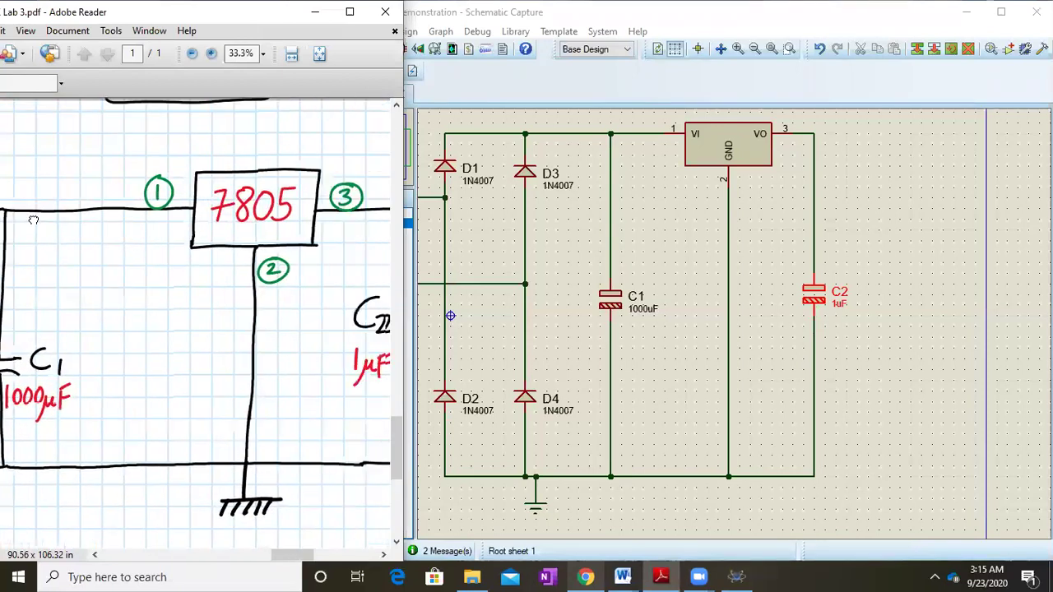
pyautogui.moveTo(266, 298); pyautogui.dragTo(22, 291)
pyautogui.moveTo(250, 329); pyautogui.dragTo(219, 329)
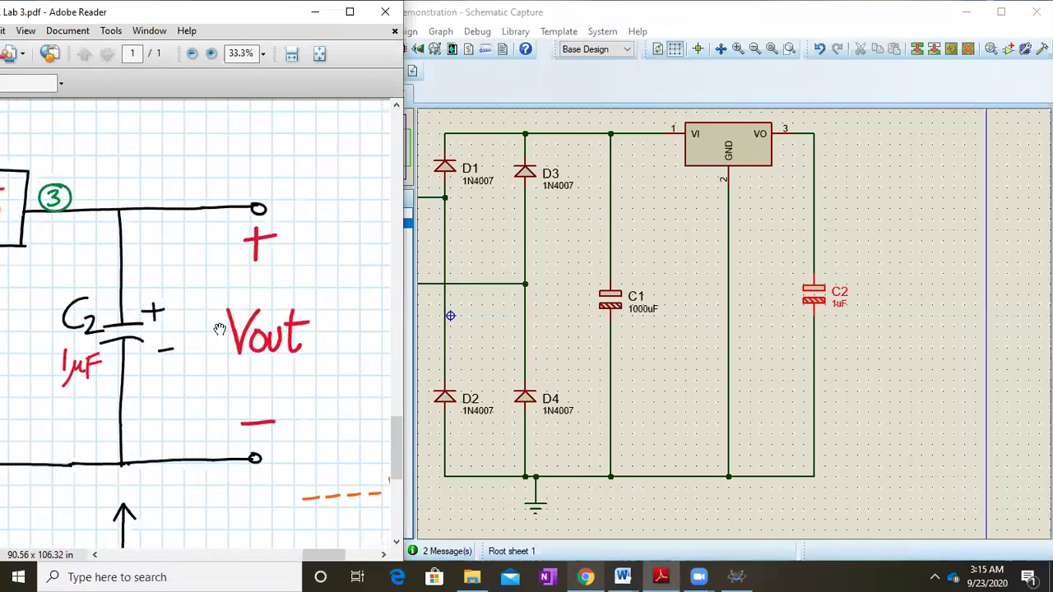
# Switch back to Proteus, place a RES resistor to the right of C2 and rotate it 90 degrees anti-clockwise
pyautogui.click(594, 216)
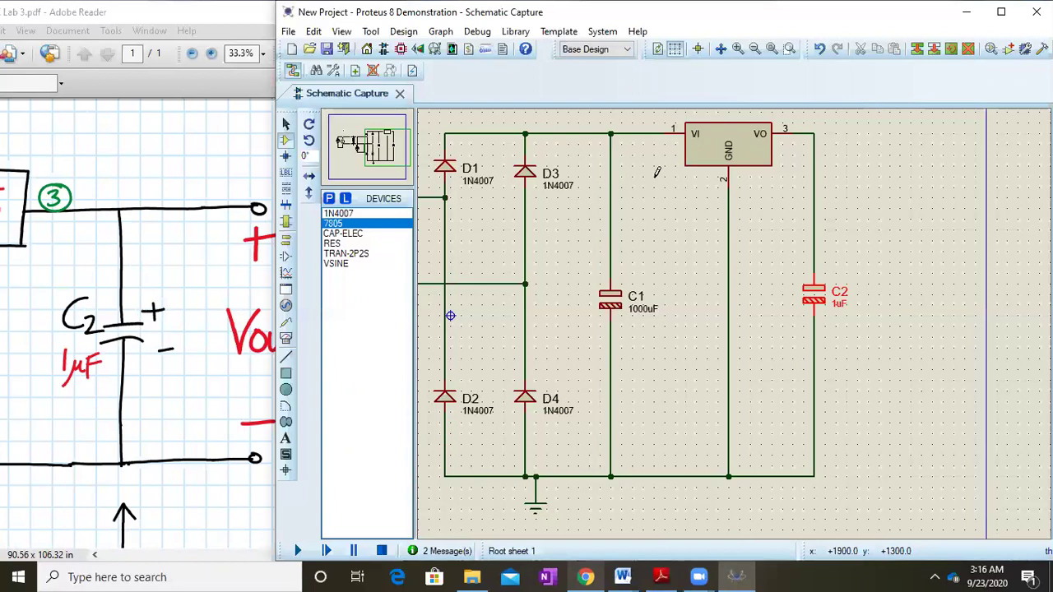
pyautogui.click(333, 244)
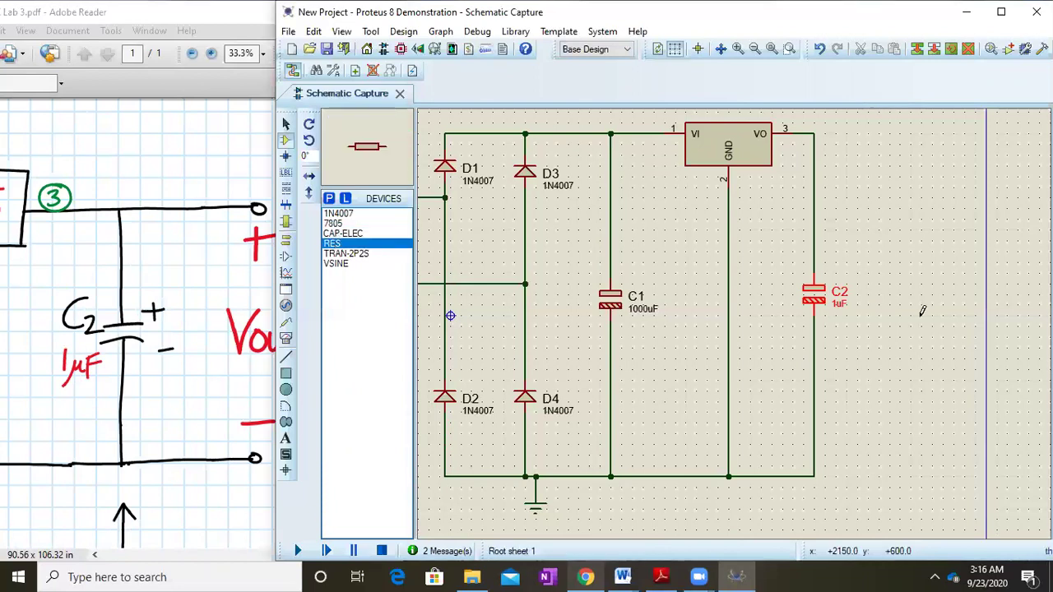
pyautogui.click(879, 271)
pyautogui.click(879, 276)
pyautogui.rightClick(880, 278)
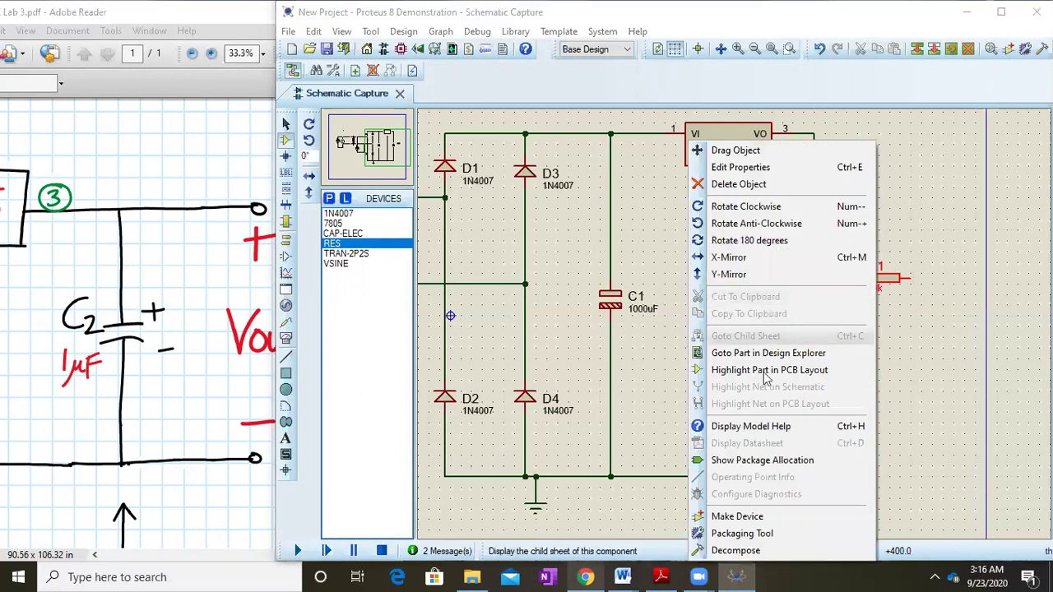
pyautogui.click(756, 223)
# Set the value of load resistor R1 to 10
pyautogui.rightClick(903, 284)
pyautogui.click(904, 284)
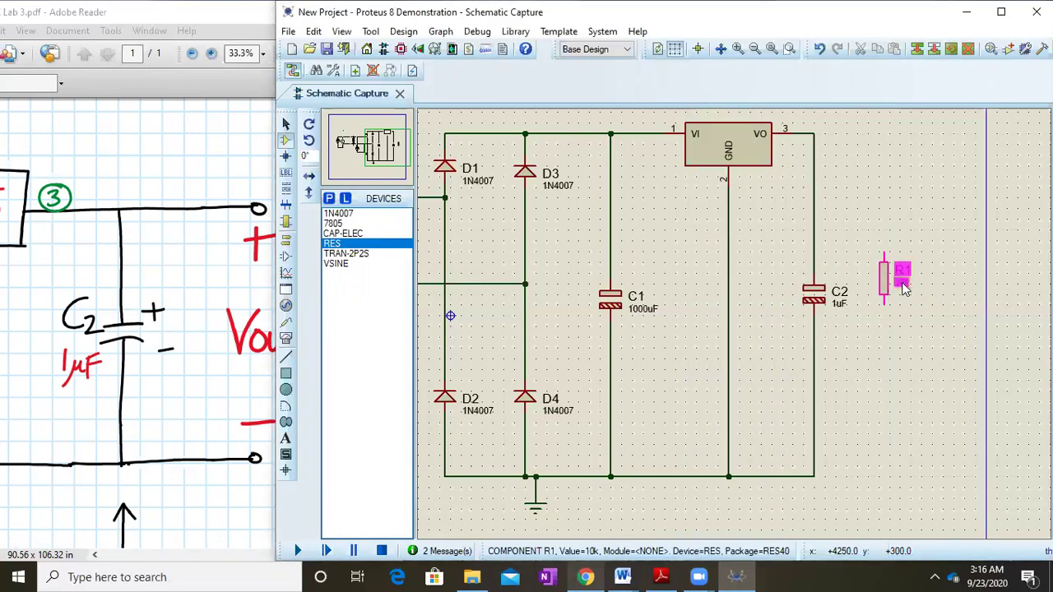
pyautogui.doubleClick(903, 284)
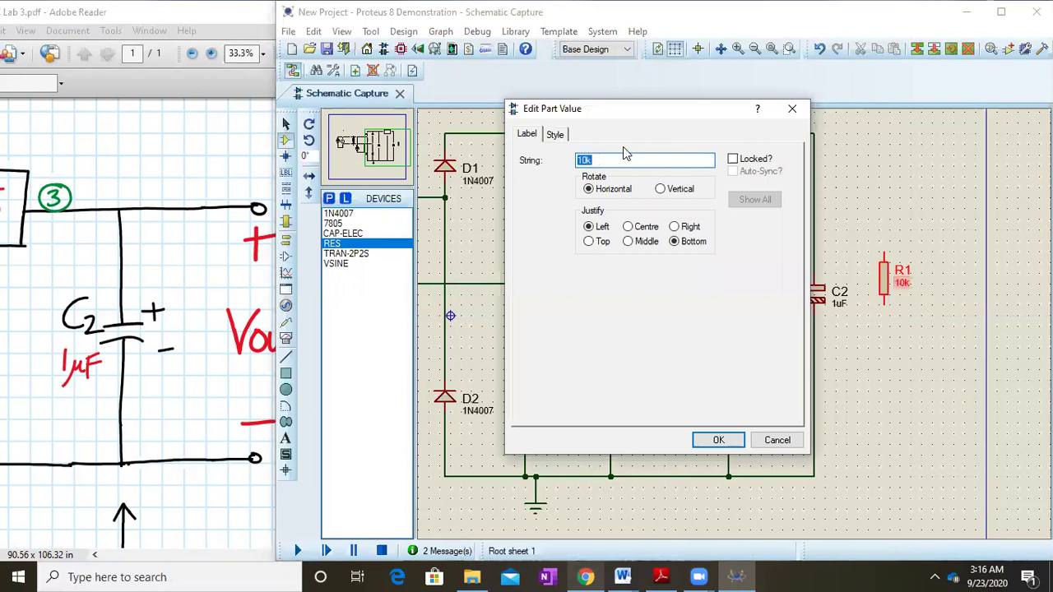
pyautogui.press('Return')
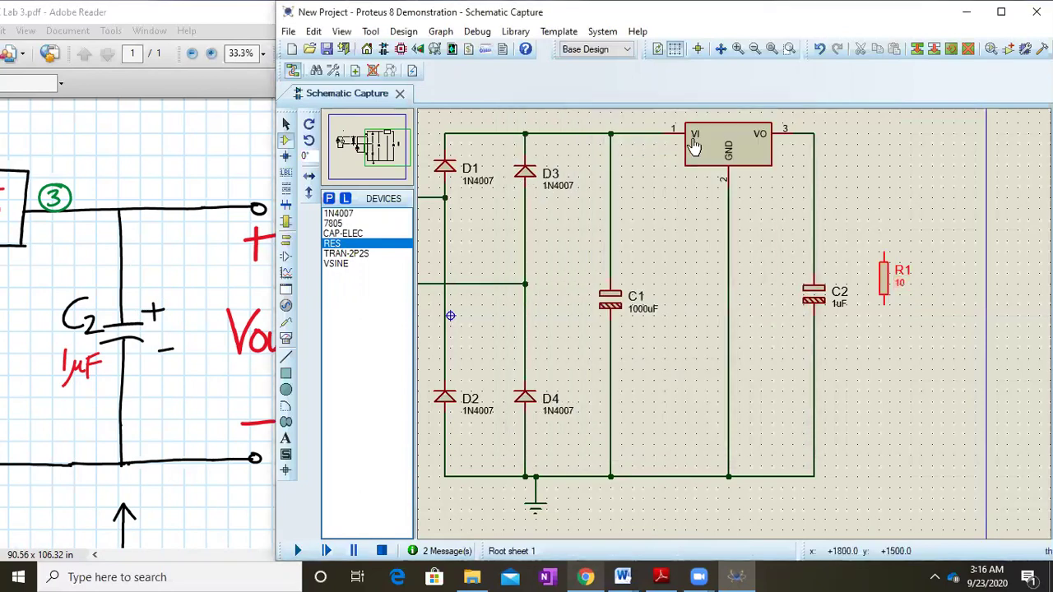
# Wire R1 in parallel with C2, from the 7805's VO rail to the ground rail
pyautogui.click(816, 131)
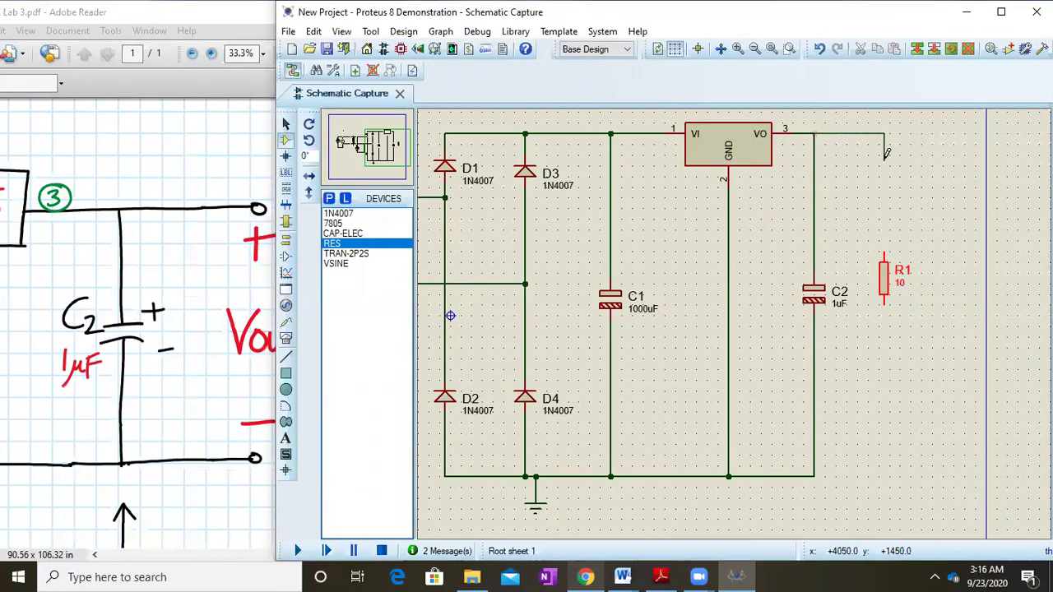
pyautogui.click(885, 256)
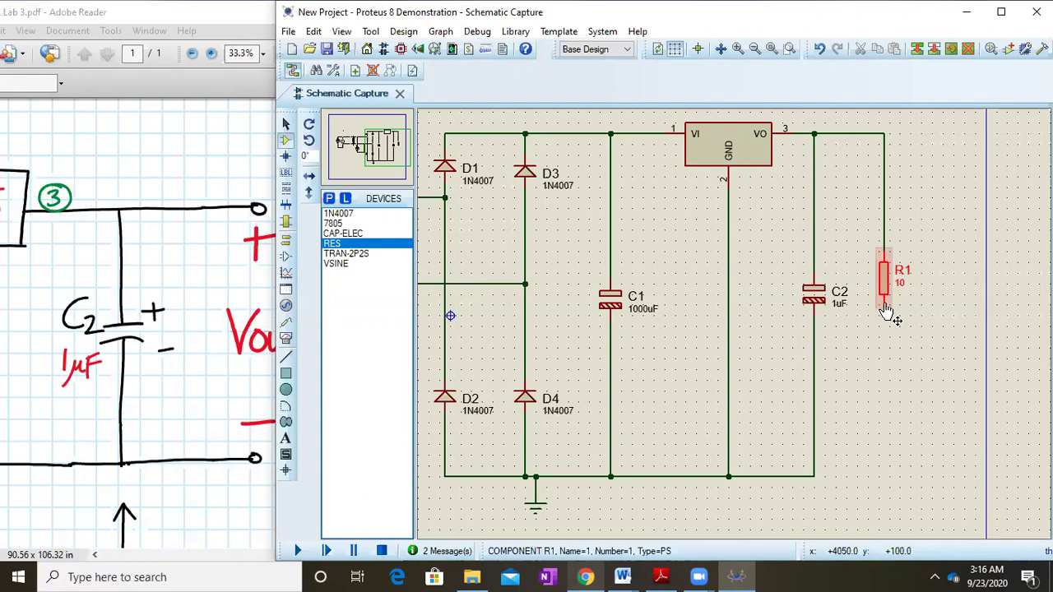
pyautogui.click(815, 475)
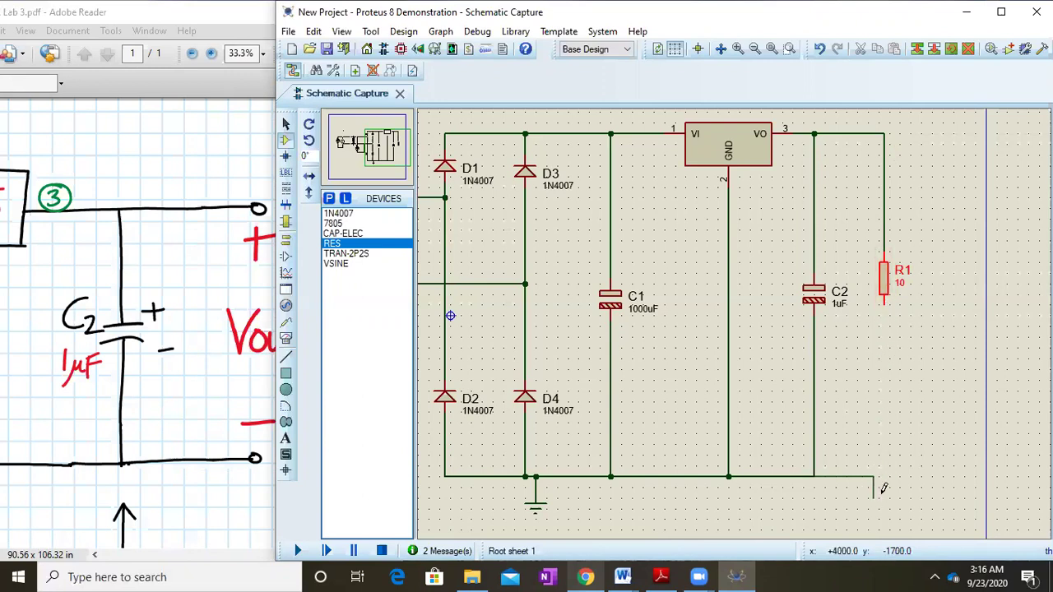
pyautogui.click(885, 310)
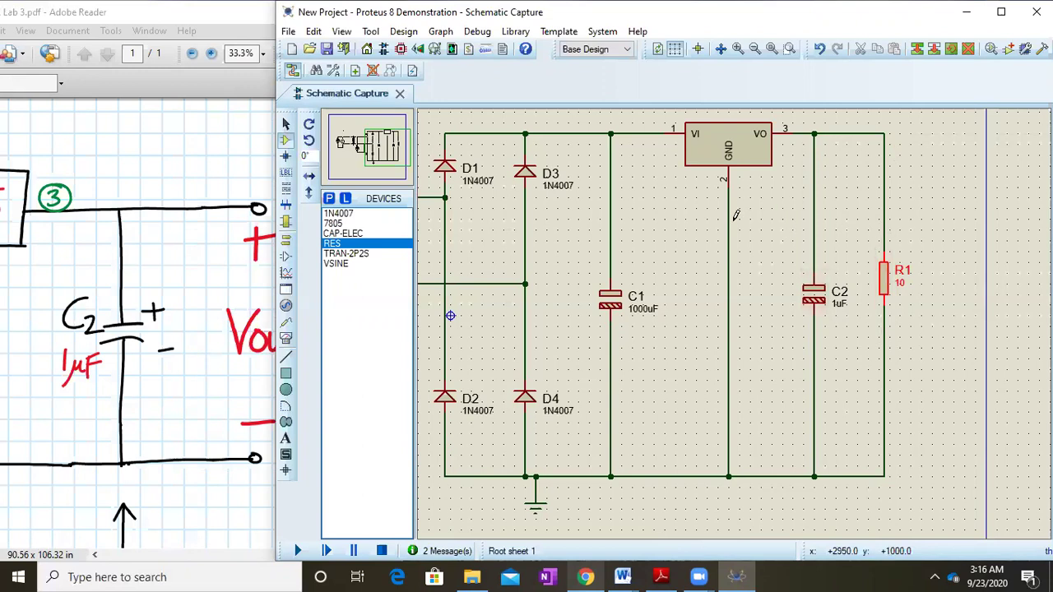
# Frame the whole charger circuit in the maximized schematic window and run the simulation
pyautogui.click(1000, 11)
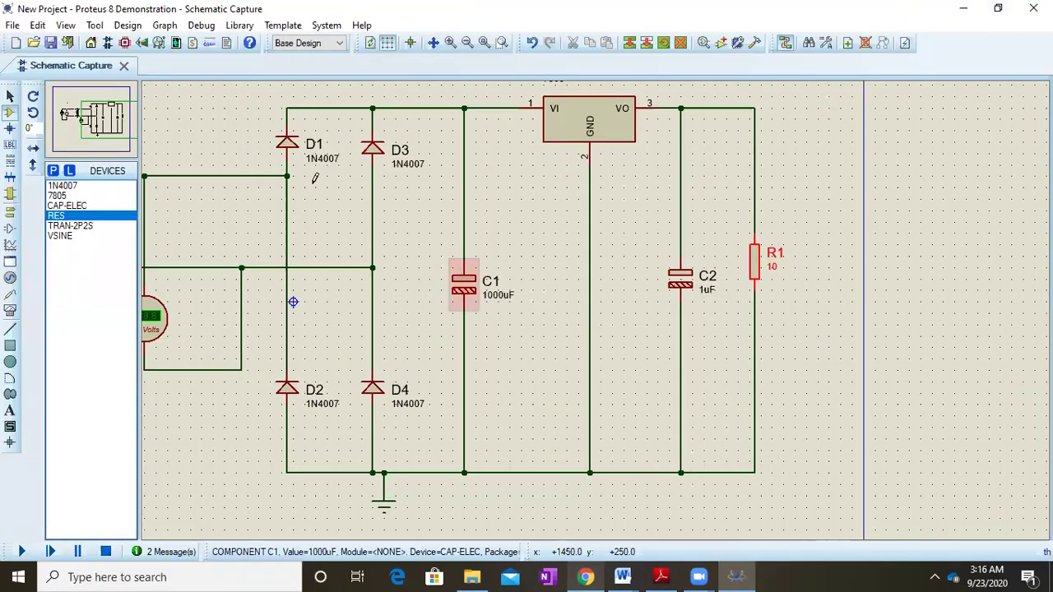
pyautogui.click(95, 125)
pyautogui.click(100, 121)
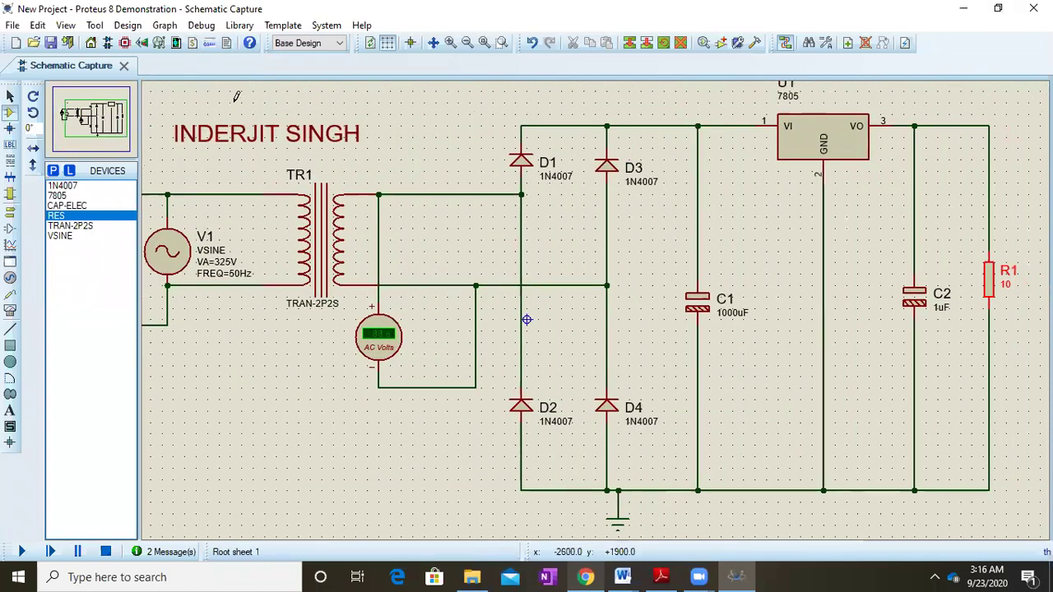
pyautogui.scroll(-2, 595, 309)
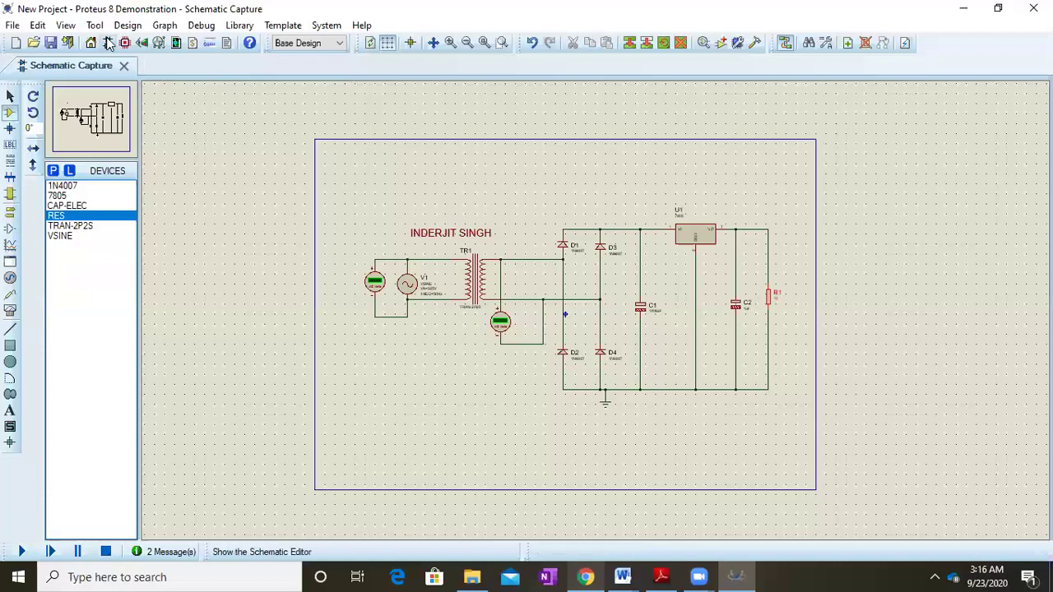
pyautogui.click(65, 24)
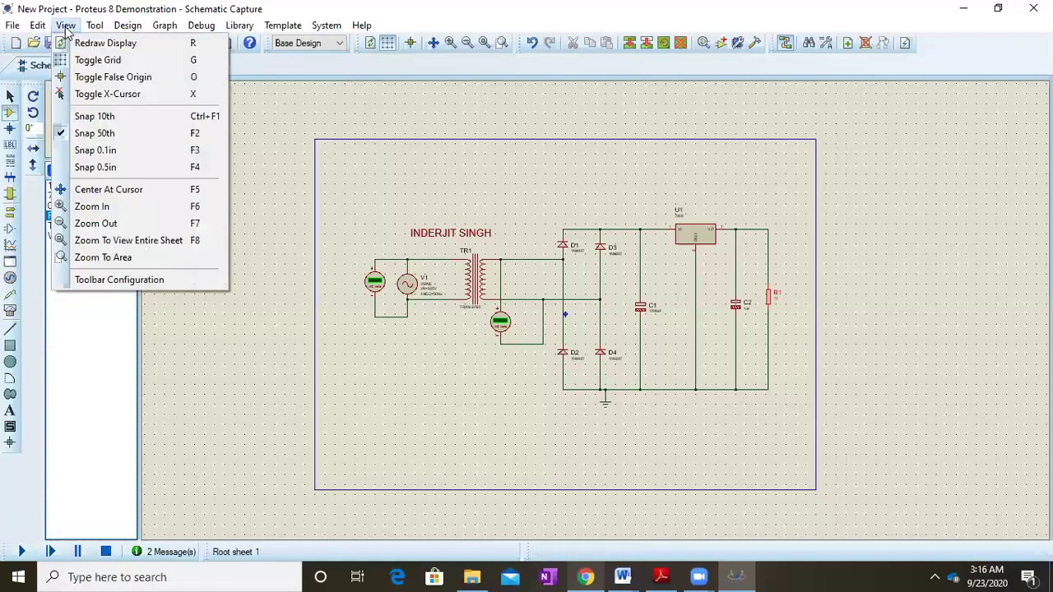
pyautogui.click(134, 262)
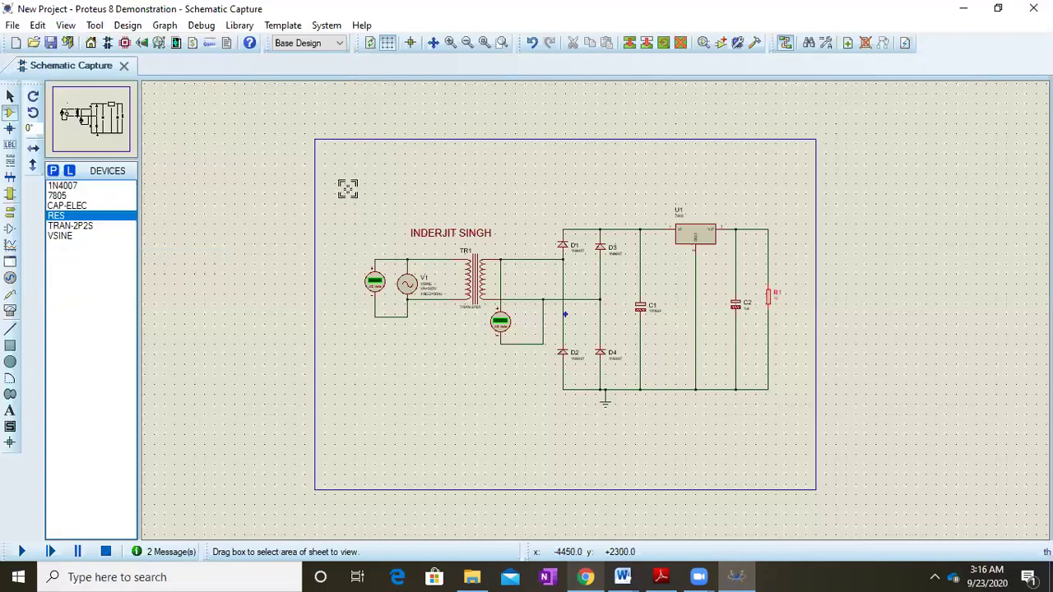
pyautogui.moveTo(347, 190); pyautogui.dragTo(795, 417)
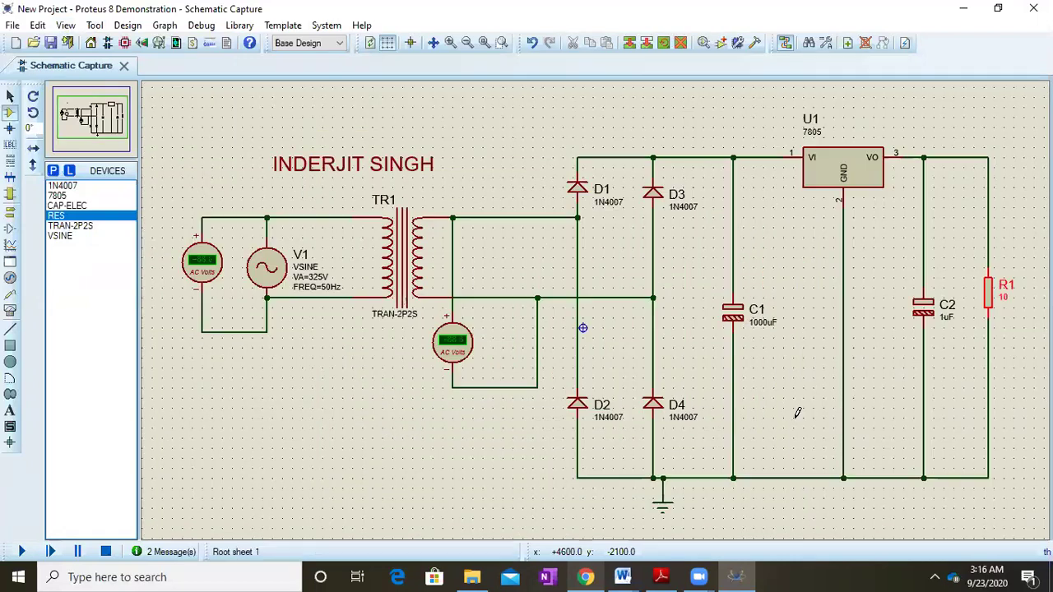
pyautogui.click(21, 550)
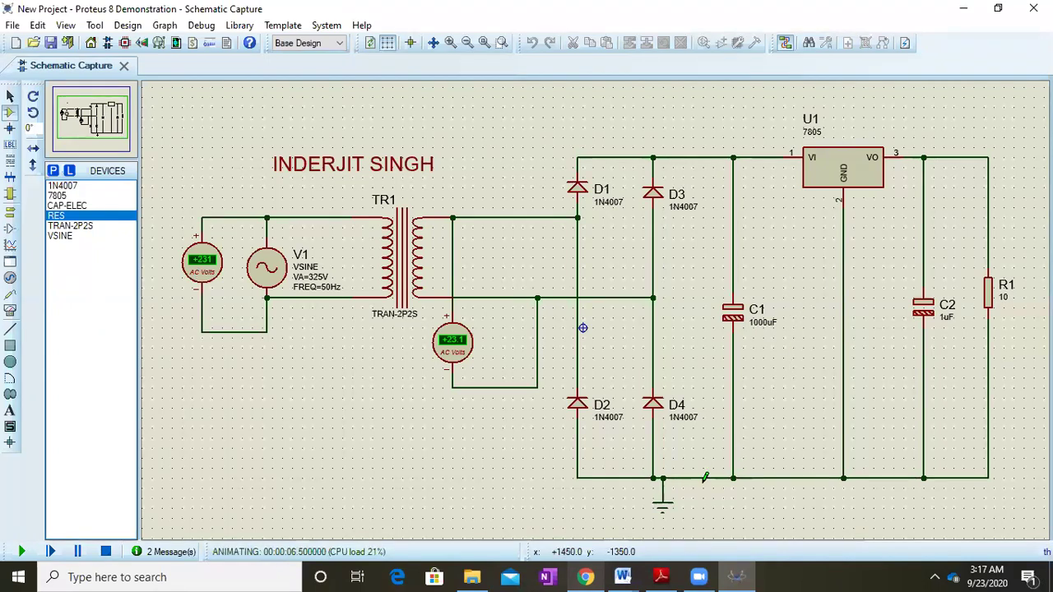
# Switch to the Word document Doc2 and paste the screenshot of the running charger circuit below the oscilloscope image
pyautogui.moveTo(623, 575)
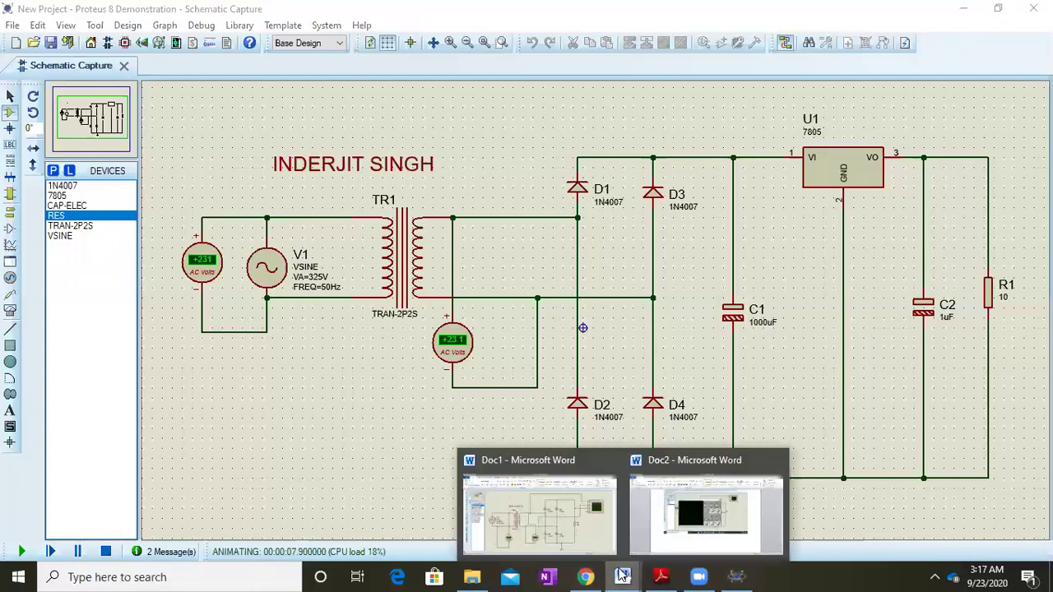
pyautogui.click(710, 510)
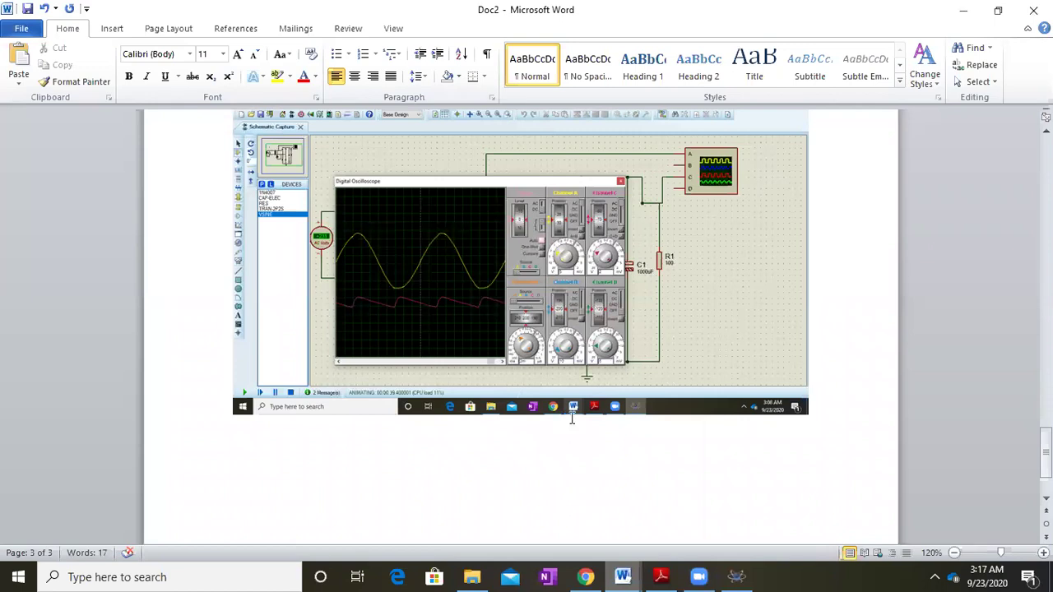
pyautogui.hotkey('ctrl', 'v')
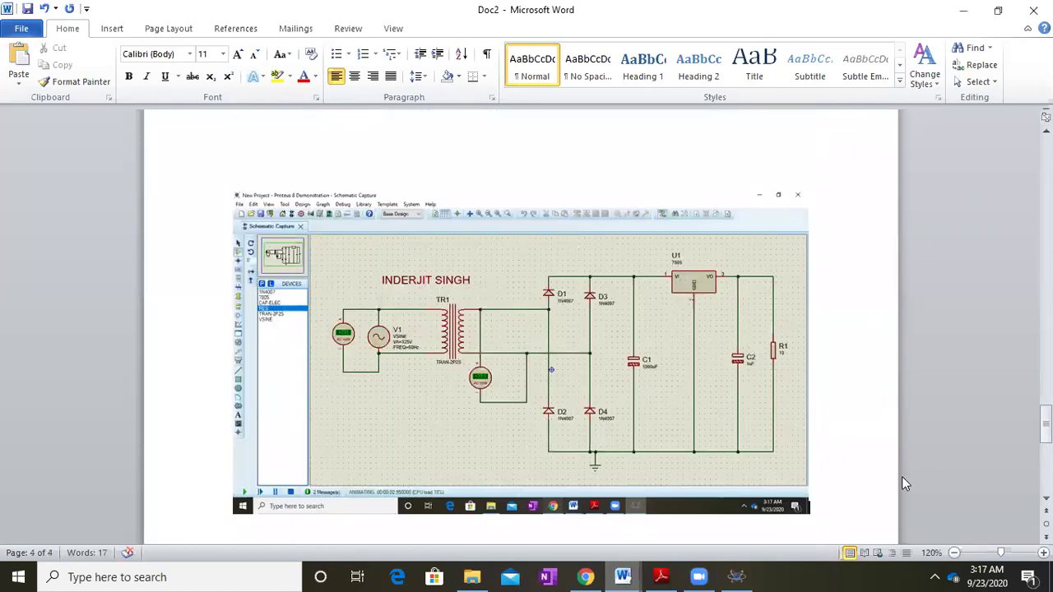
# Return to the Proteus schematic and stop the running simulation
pyautogui.click(964, 9)
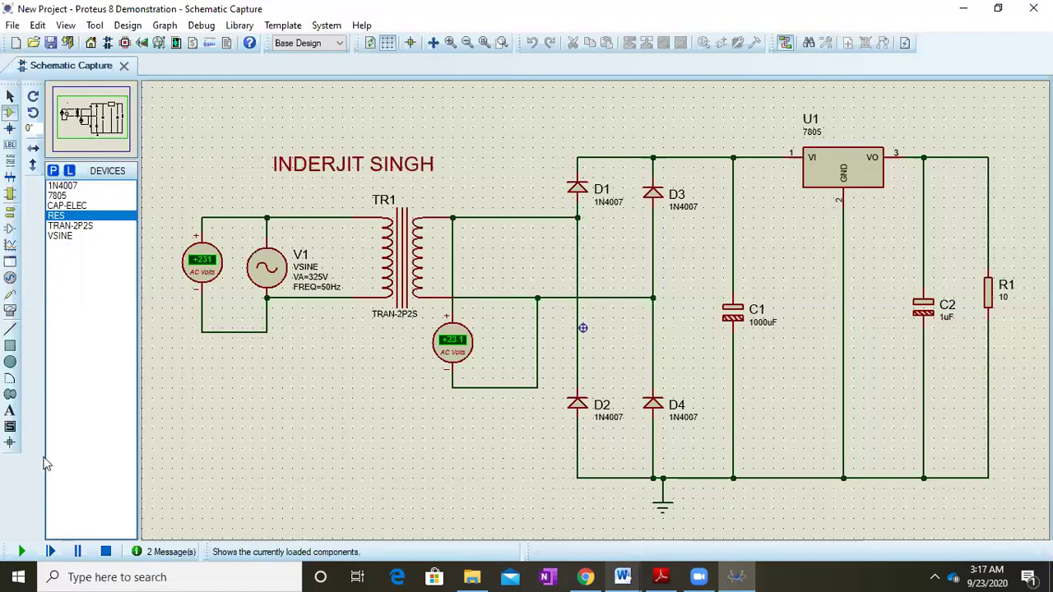
pyautogui.click(78, 552)
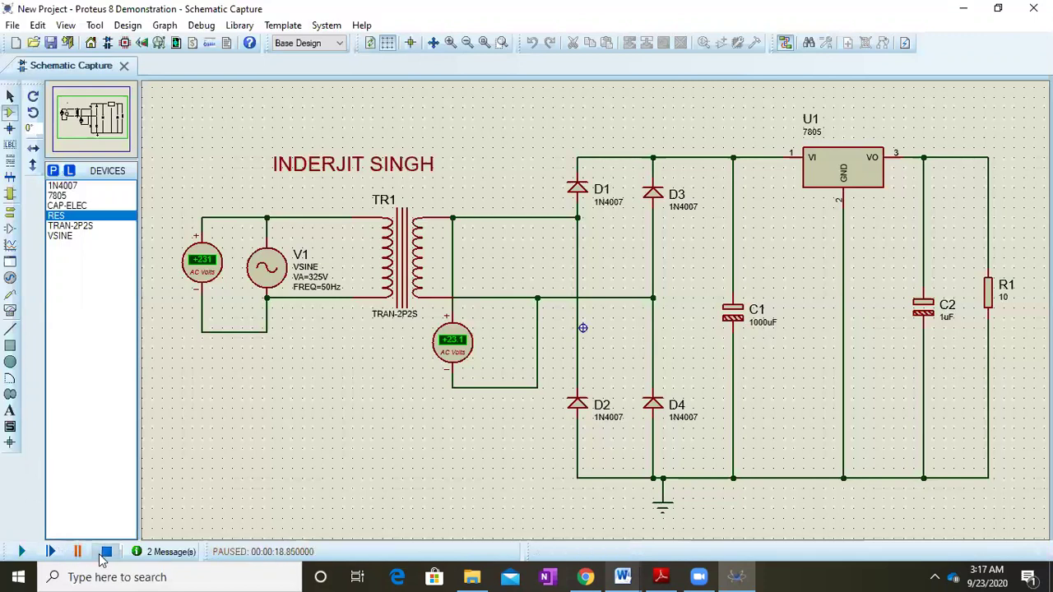
pyautogui.click(106, 552)
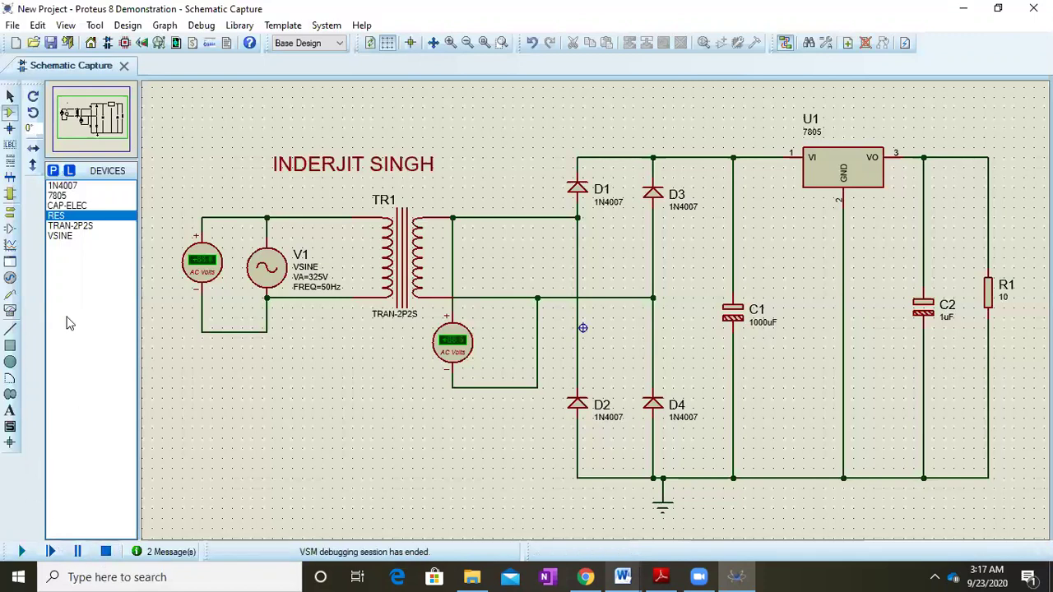
# Place an oscilloscope in the schematic and move it clear of the wiring, above and to the right of the 7805
pyautogui.click(10, 310)
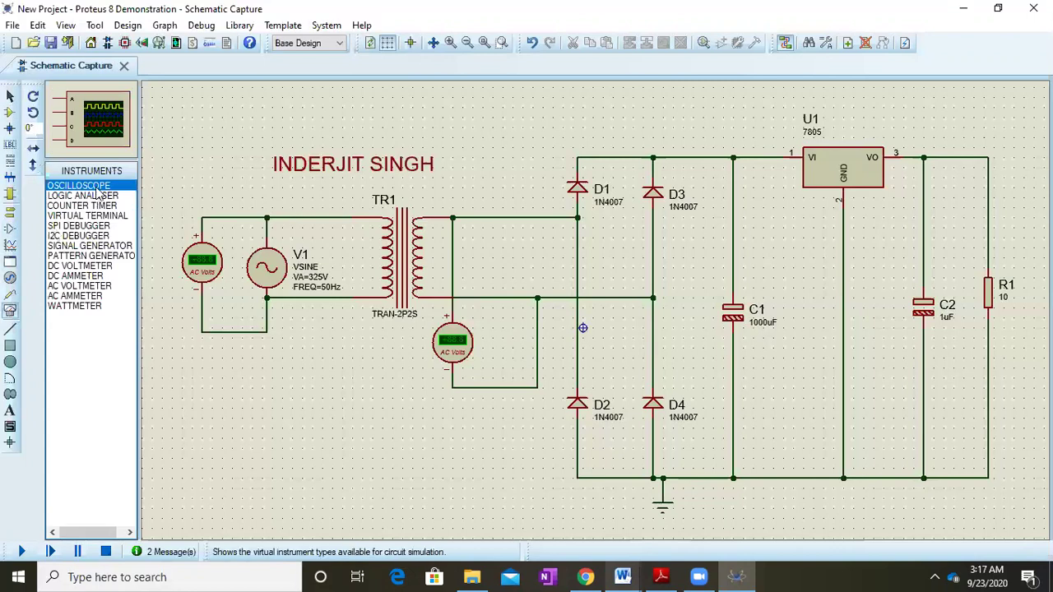
pyautogui.click(993, 125)
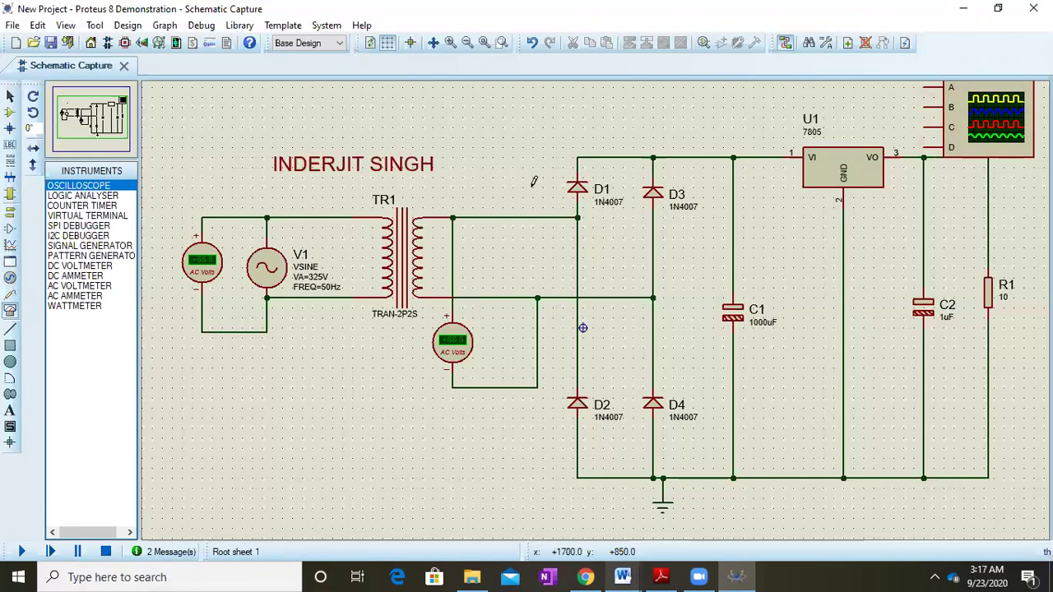
pyautogui.click(112, 108)
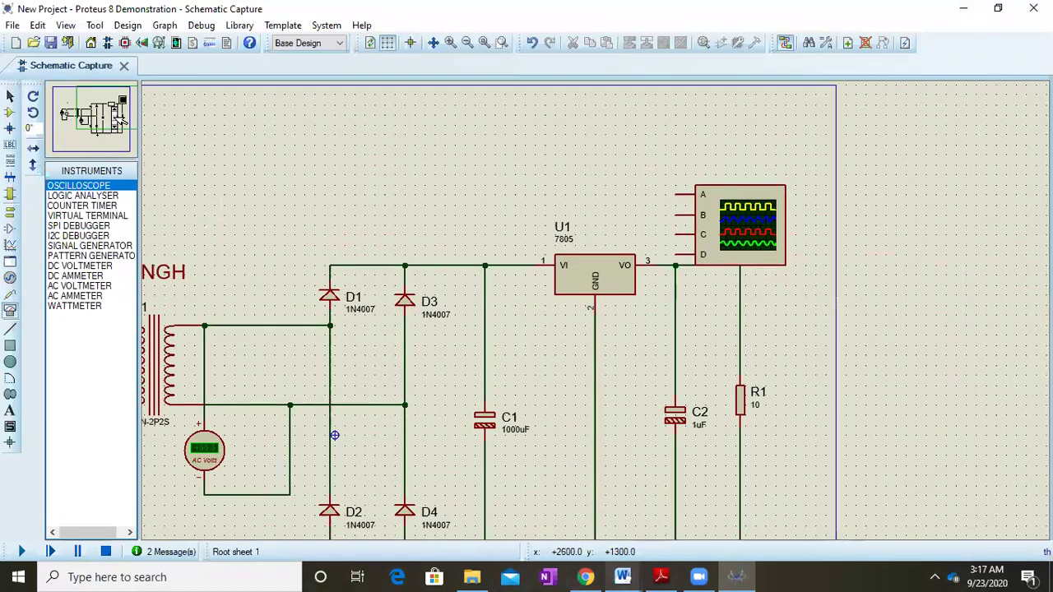
pyautogui.click(121, 105)
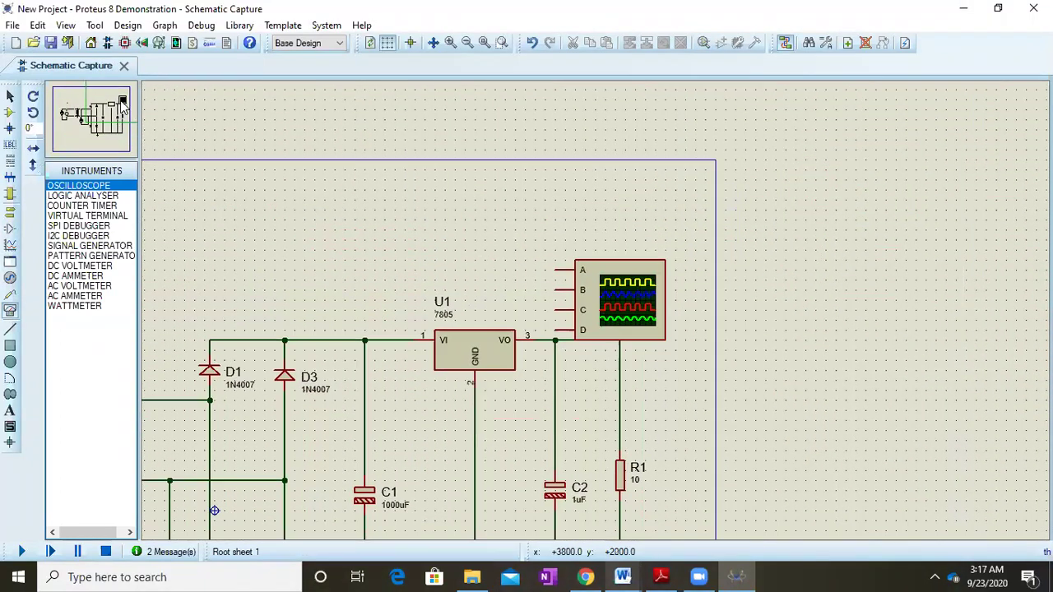
pyautogui.click(607, 301)
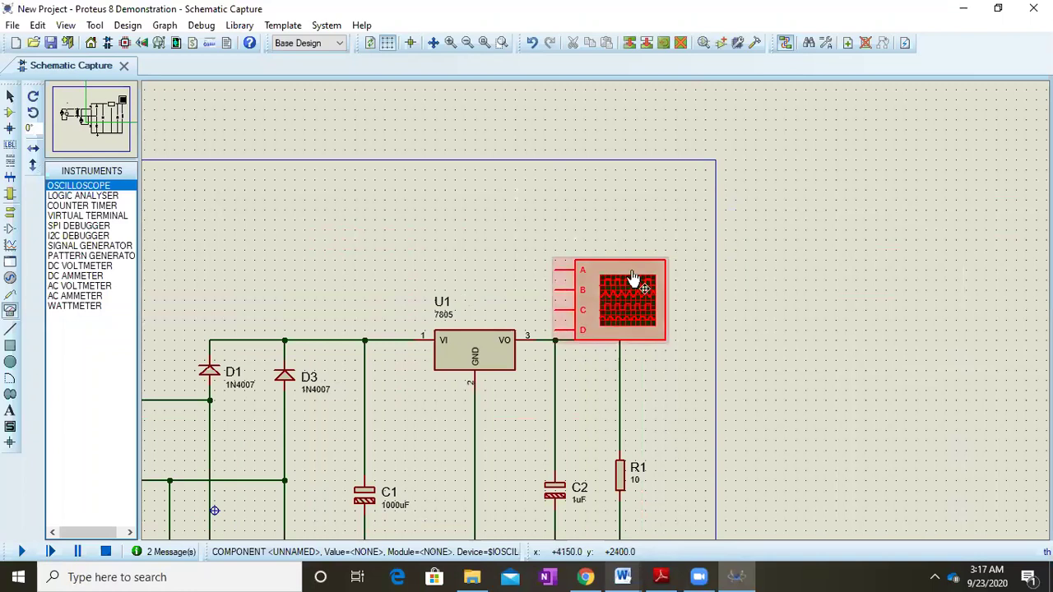
pyautogui.moveTo(633, 278); pyautogui.dragTo(663, 204)
pyautogui.click(393, 264)
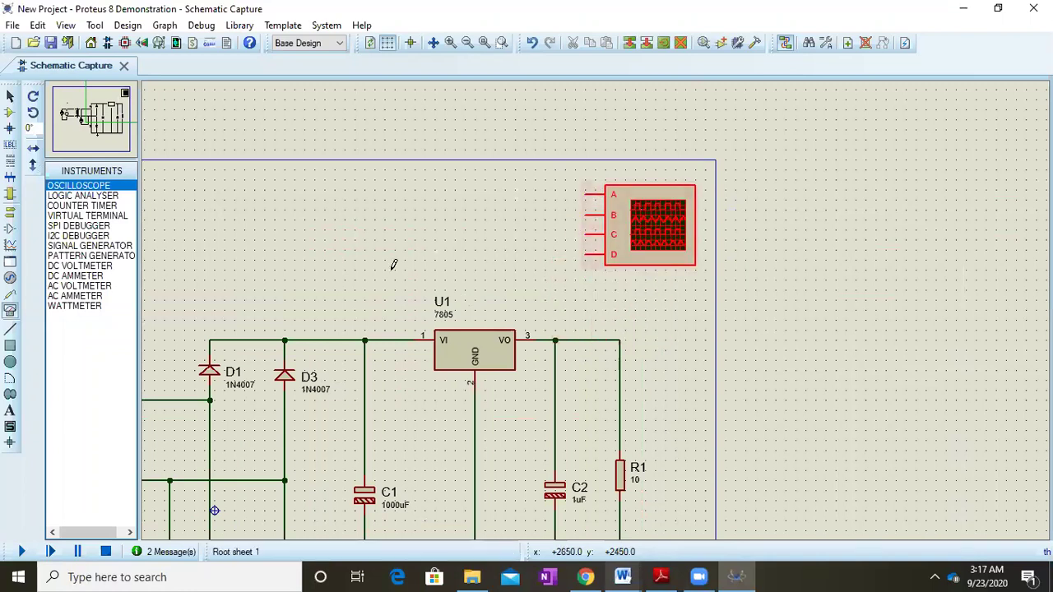
pyautogui.click(586, 203)
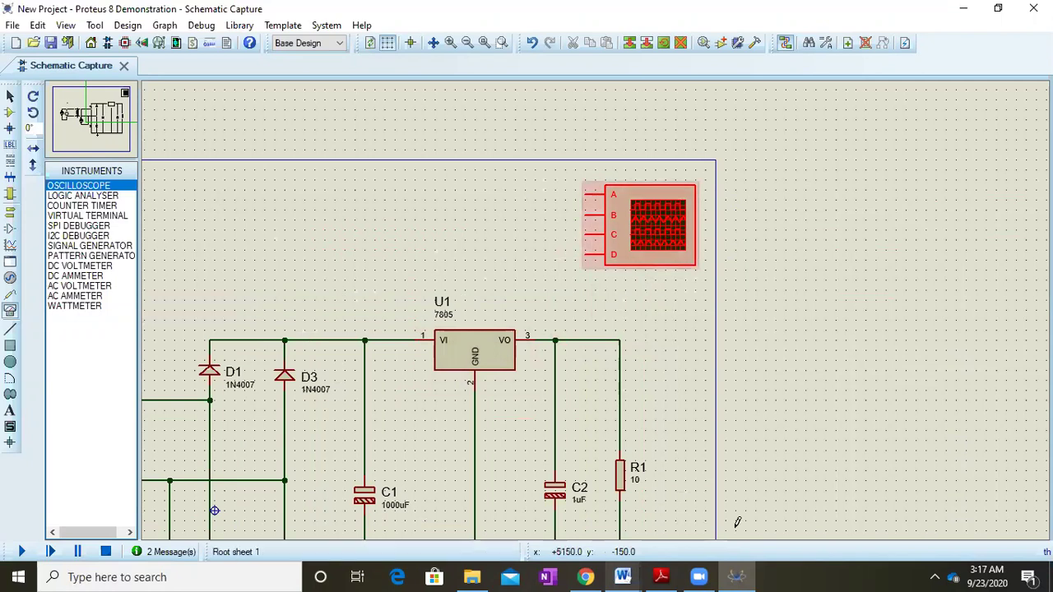
# Place a DC voltmeter beside load resistor R1 and wire its positive and negative terminals across R1
pyautogui.moveTo(698, 576)
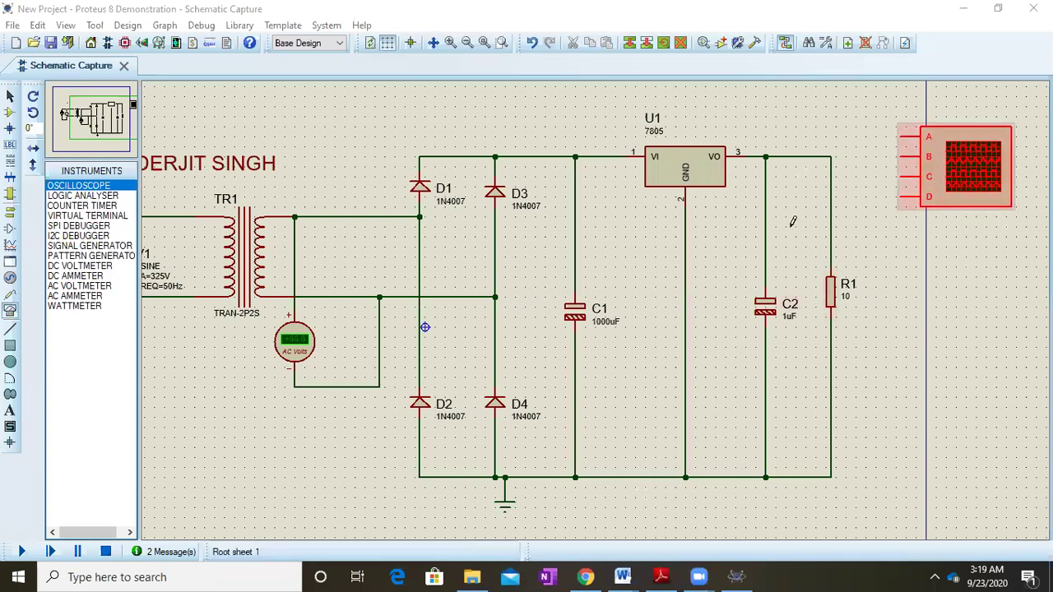
pyautogui.click(80, 265)
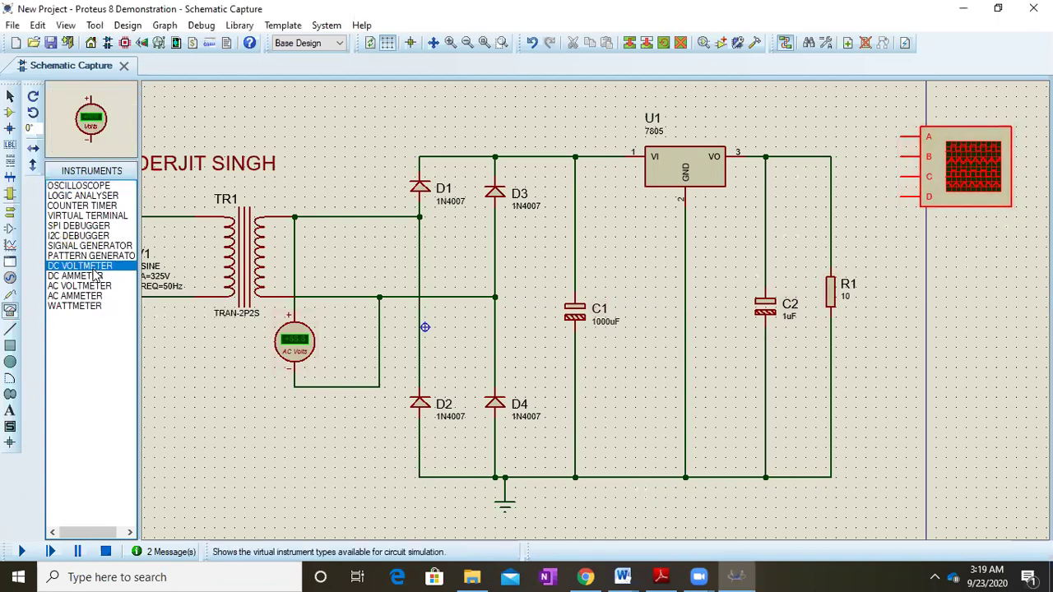
pyautogui.click(890, 372)
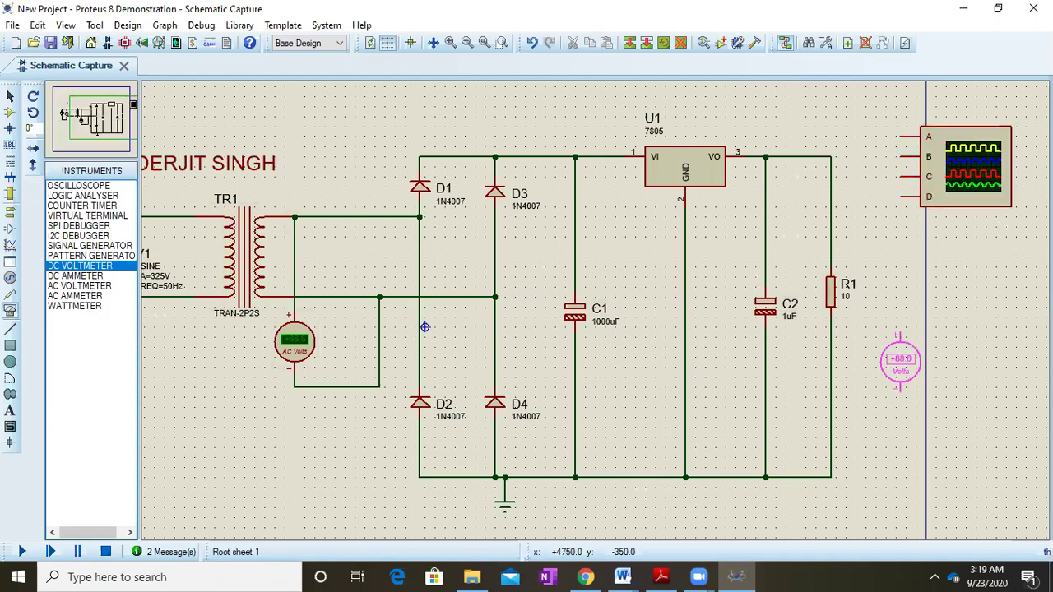
pyautogui.click(900, 361)
pyautogui.click(900, 333)
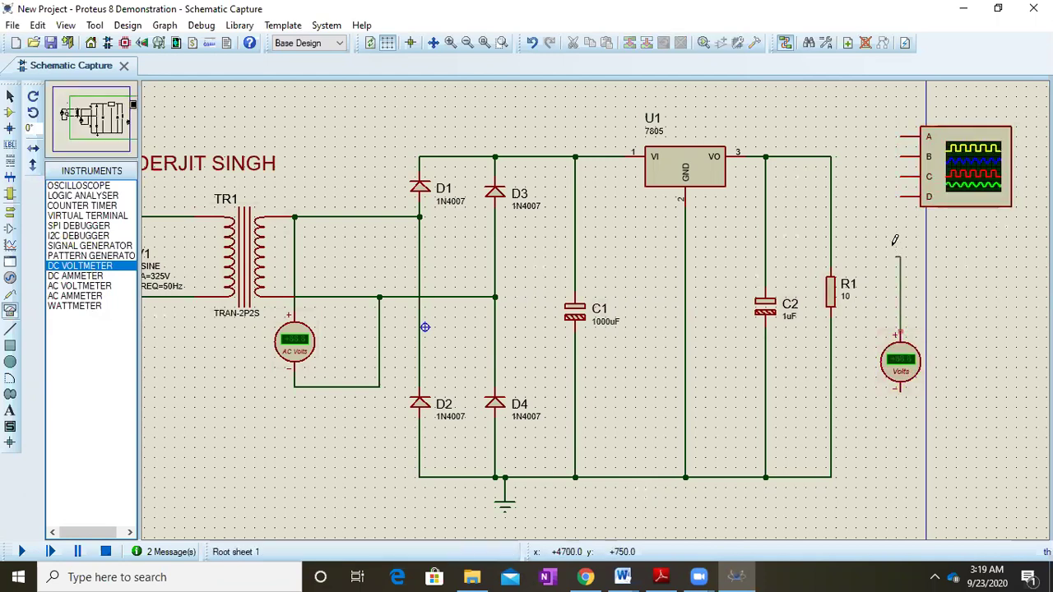
pyautogui.click(832, 240)
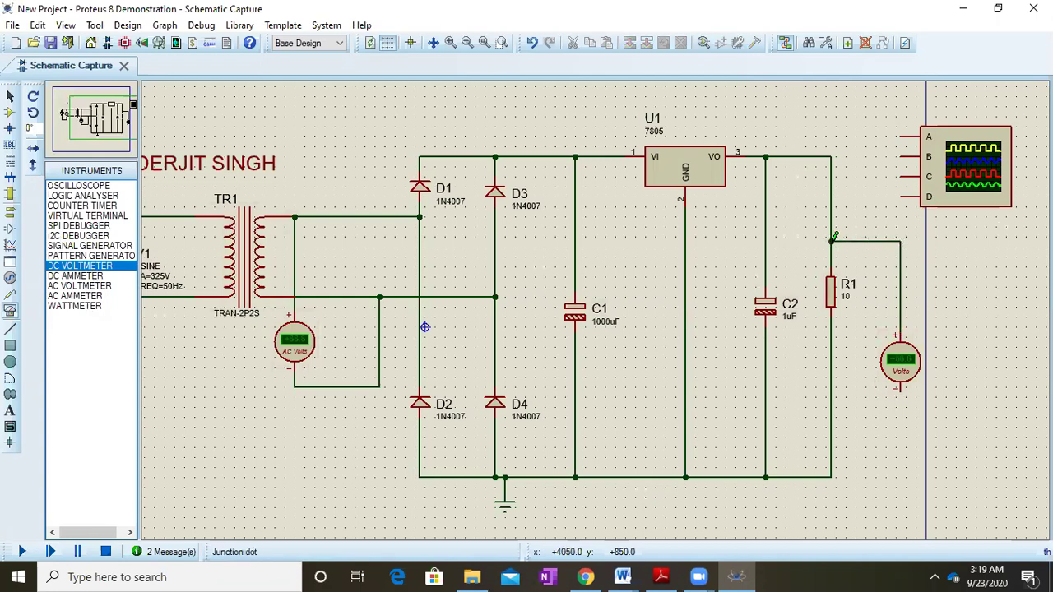
pyautogui.click(901, 391)
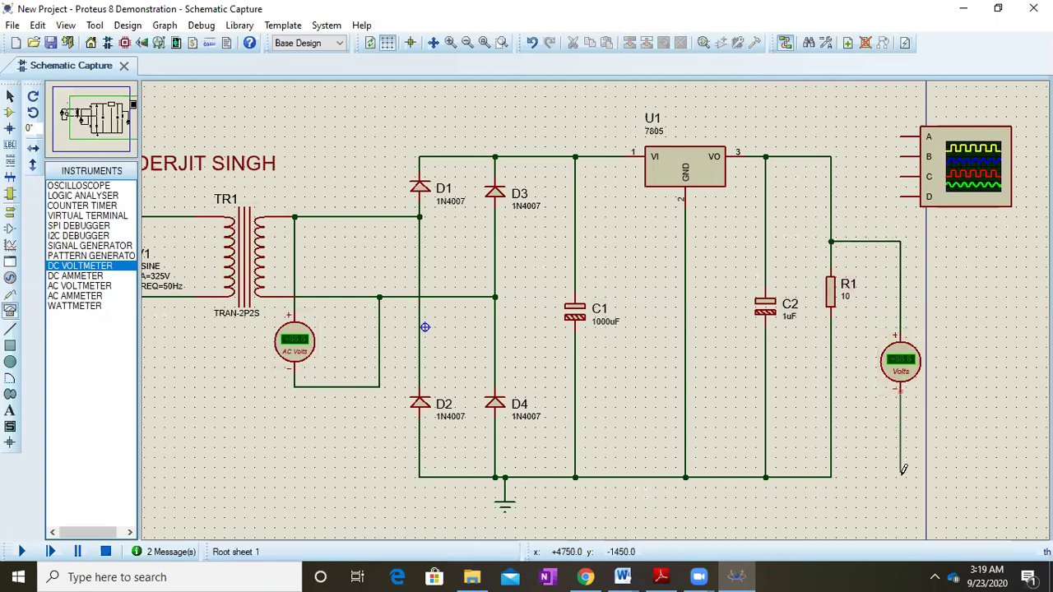
pyautogui.click(832, 475)
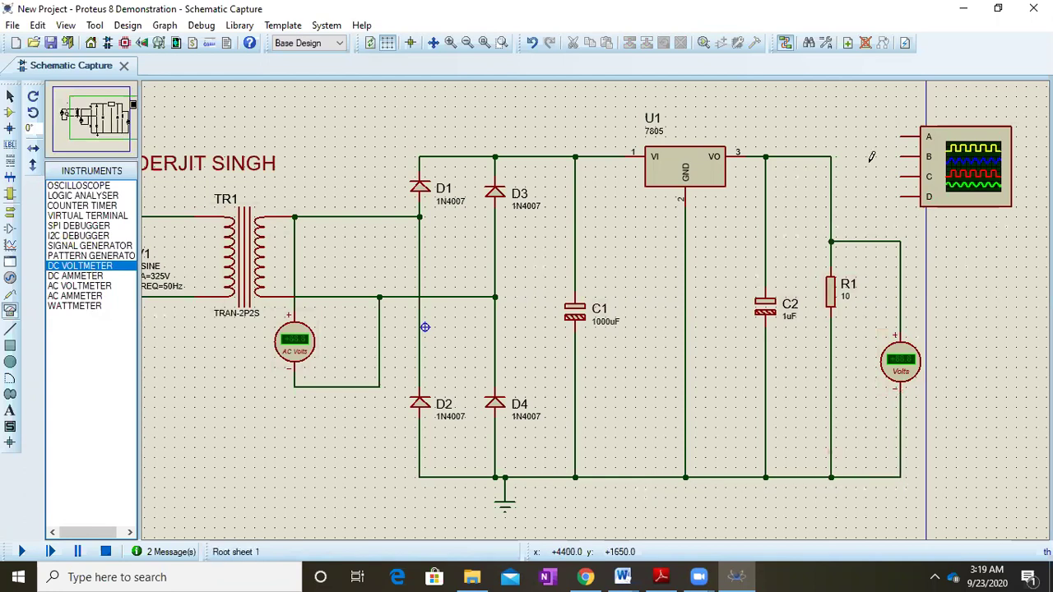
# Wire oscilloscope channel C to the 7805 output line, channel A to the wire below D3, and channel B to the wire above C2
pyautogui.click(902, 176)
pyautogui.click(832, 176)
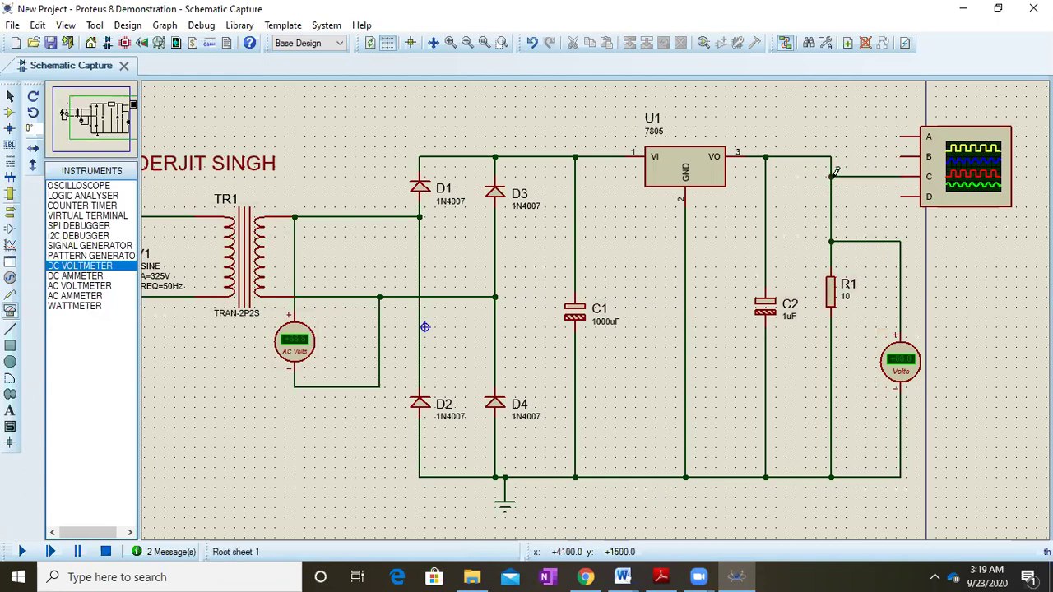
pyautogui.click(899, 136)
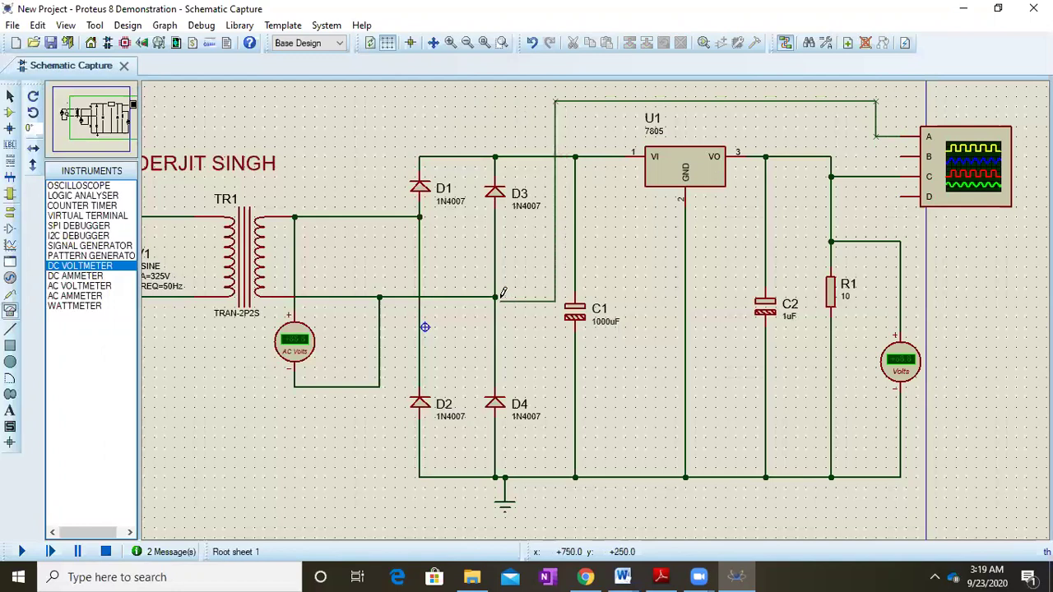
pyautogui.click(496, 226)
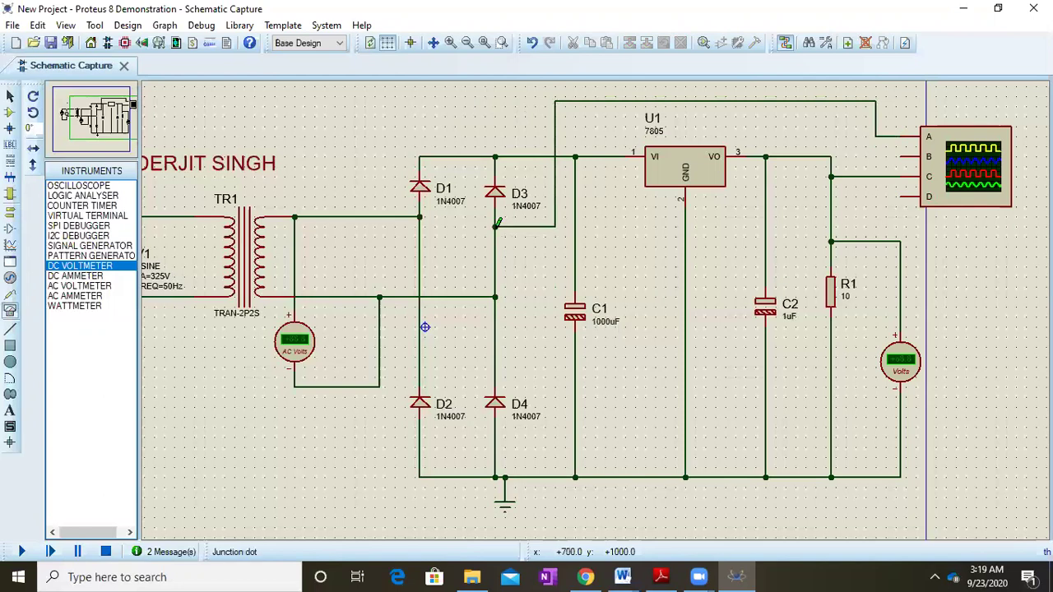
pyautogui.click(900, 155)
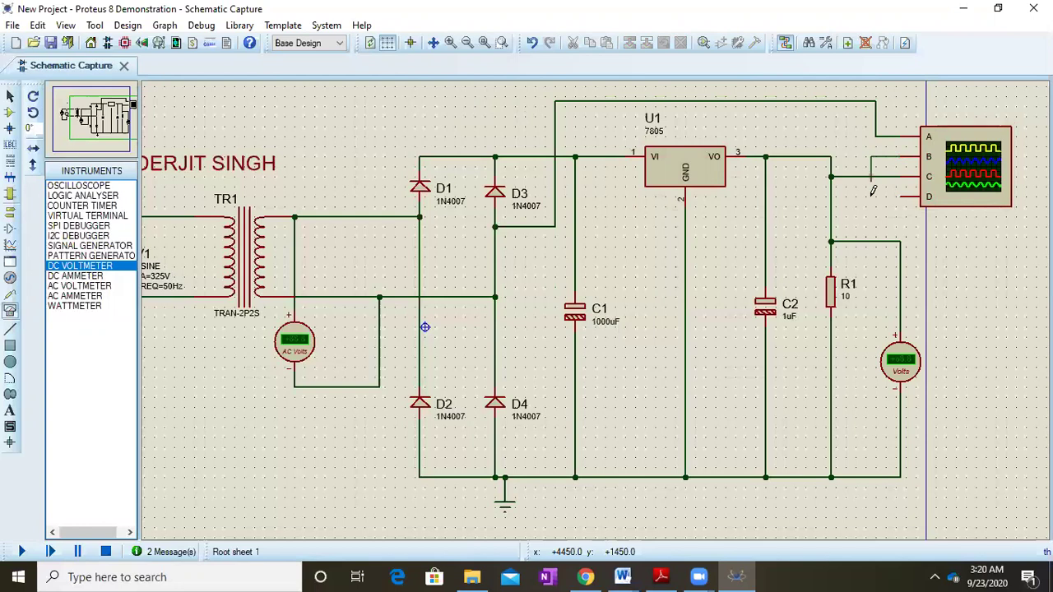
pyautogui.click(767, 225)
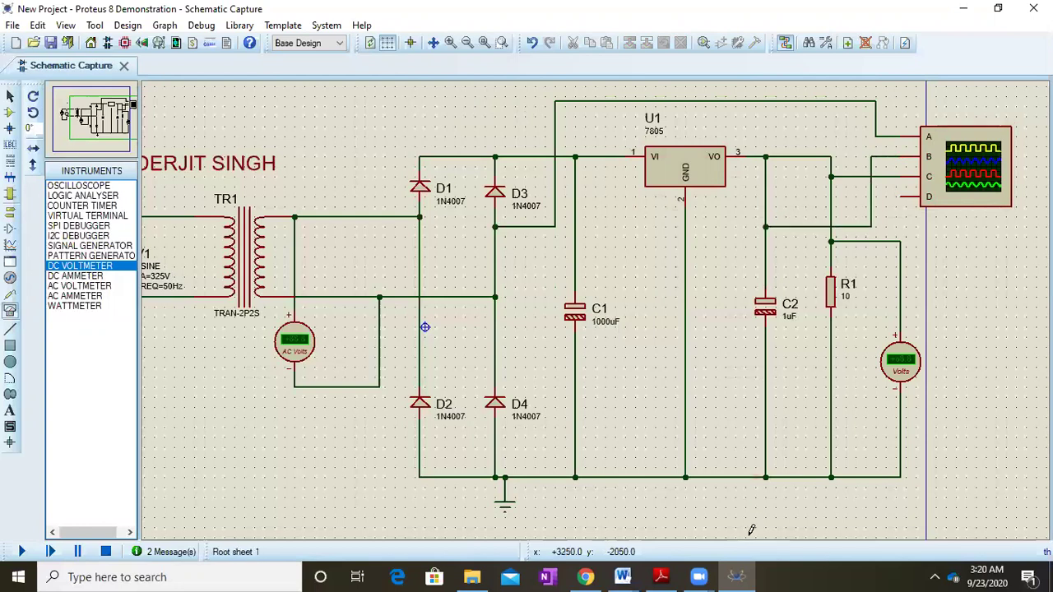
# Delete the wire on oscilloscope channel A and rewire channel A to the upper secondary line of transformer TR1
pyautogui.rightClick(558, 116)
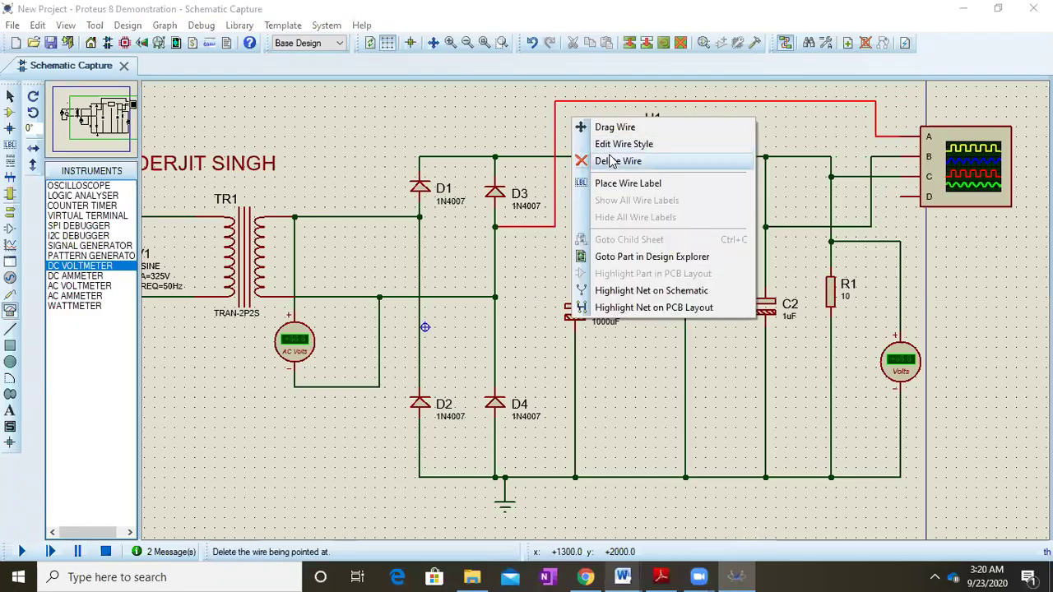
pyautogui.click(610, 160)
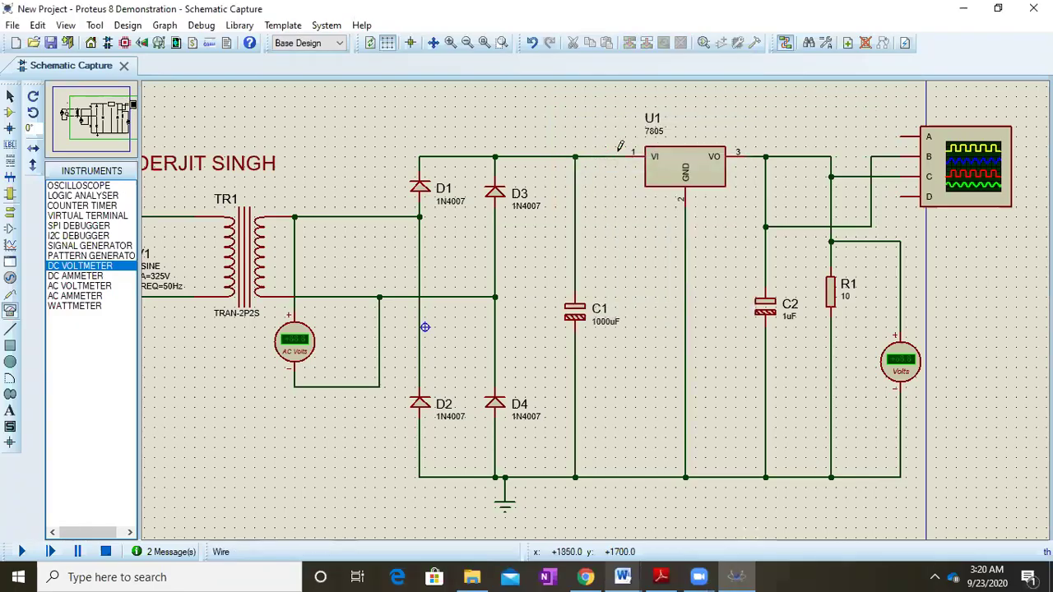
pyautogui.click(903, 131)
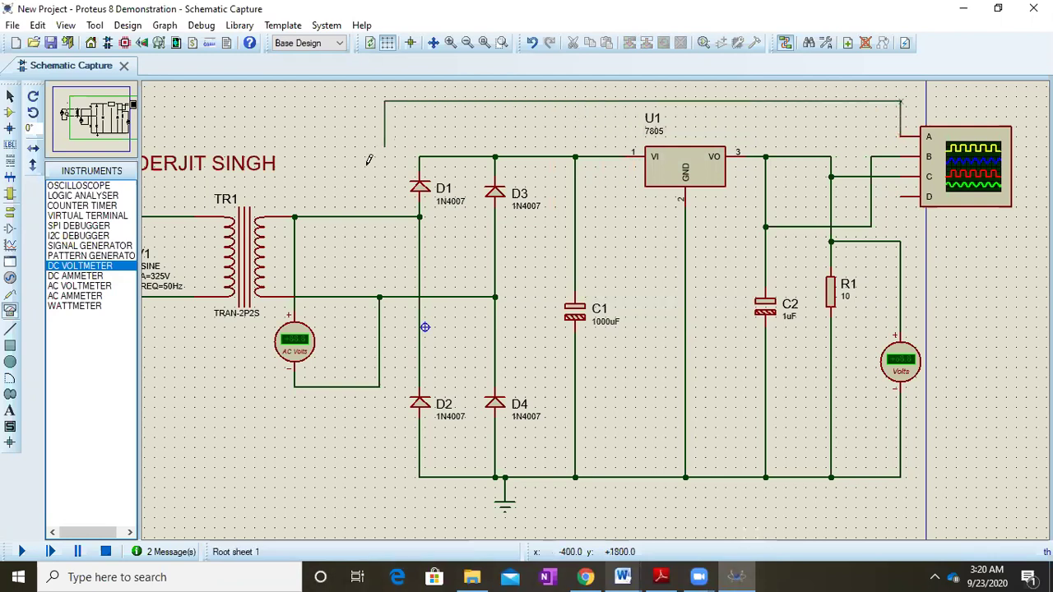
pyautogui.click(349, 215)
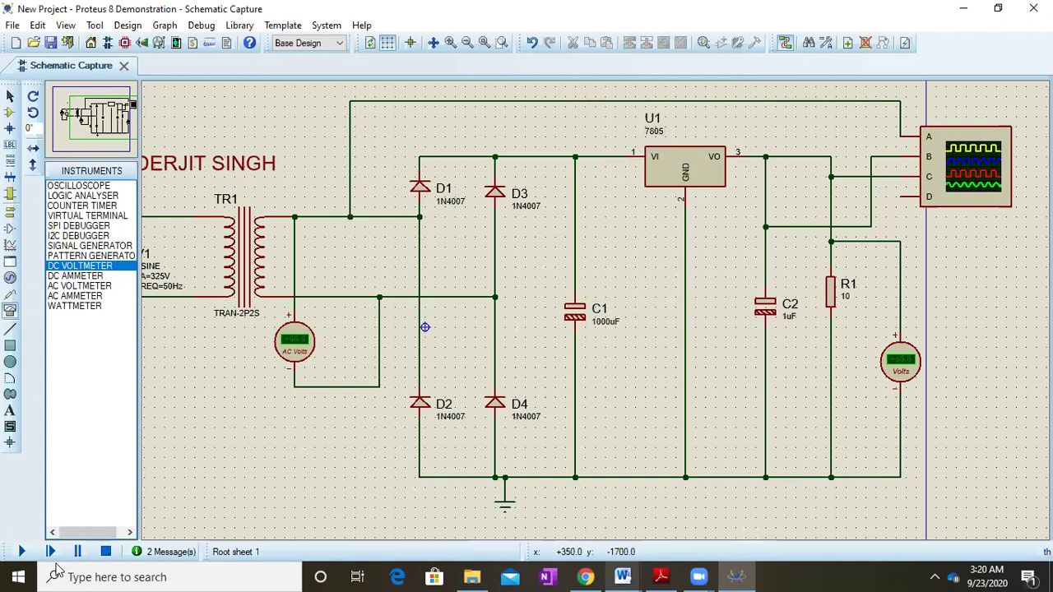
# Run the simulation with the oscilloscope display closed and frame the whole charger circuit in view
pyautogui.click(22, 553)
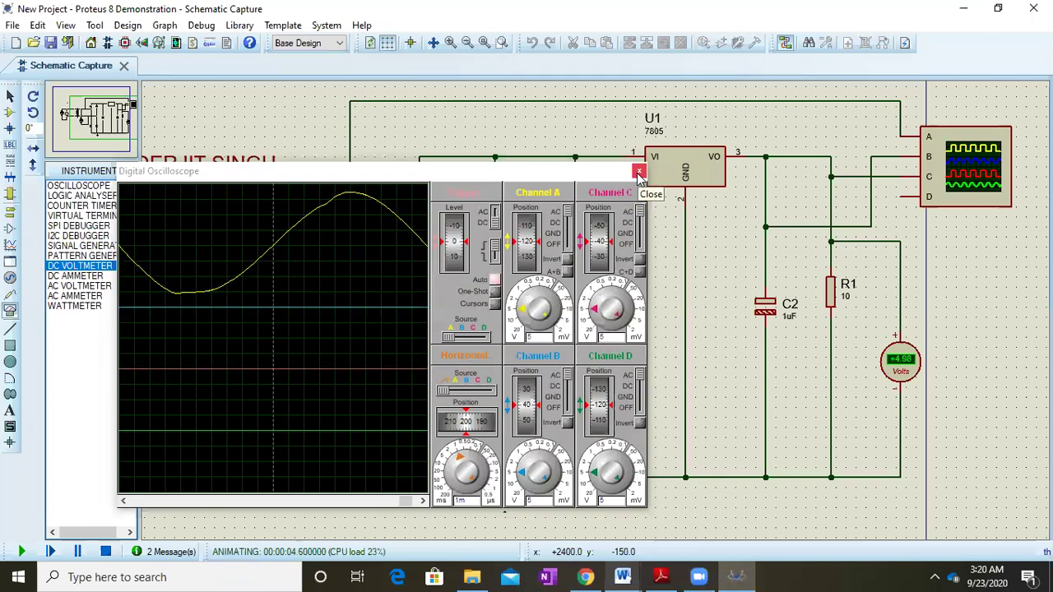
pyautogui.click(638, 173)
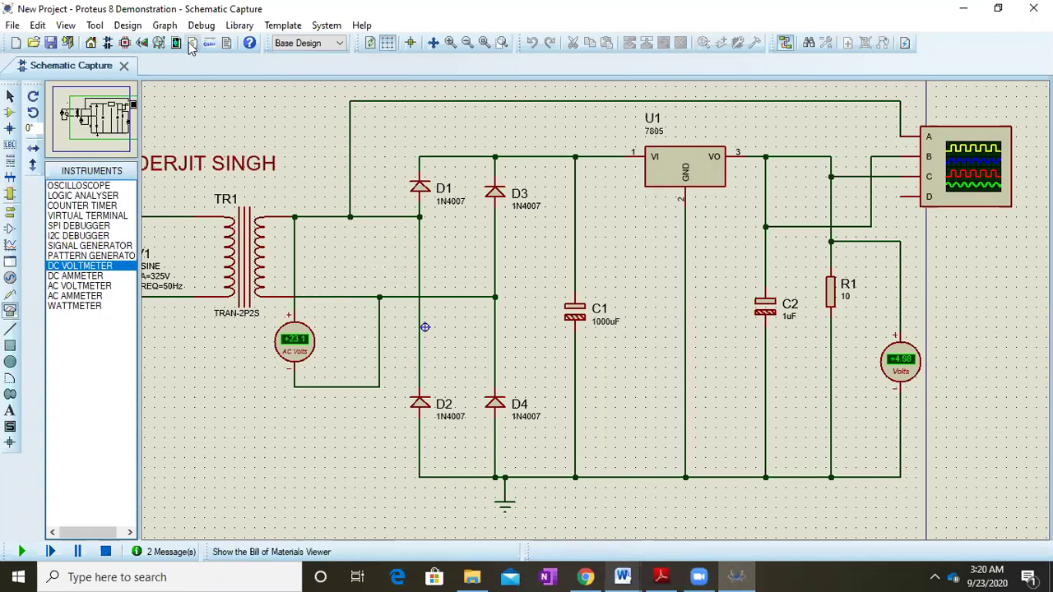
pyautogui.click(66, 26)
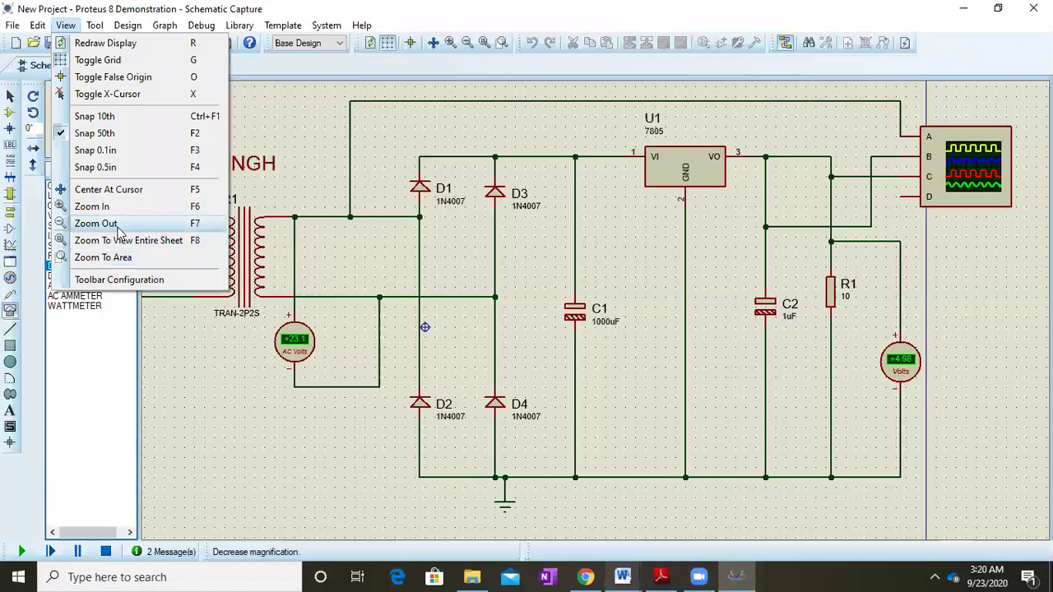
pyautogui.click(99, 223)
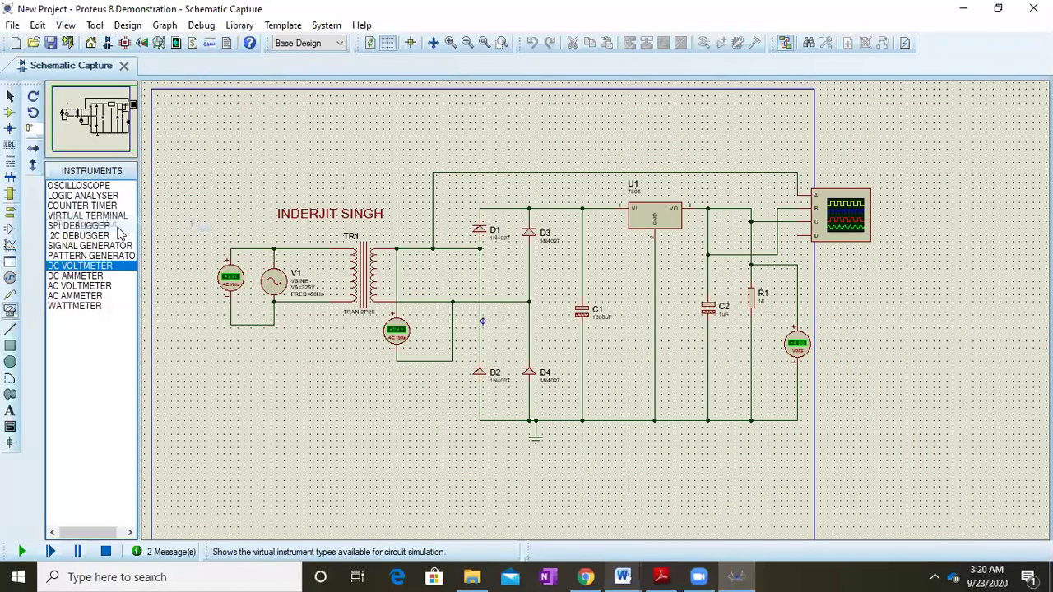
pyautogui.click(65, 25)
pyautogui.click(104, 257)
pyautogui.moveTo(212, 155); pyautogui.dragTo(877, 450)
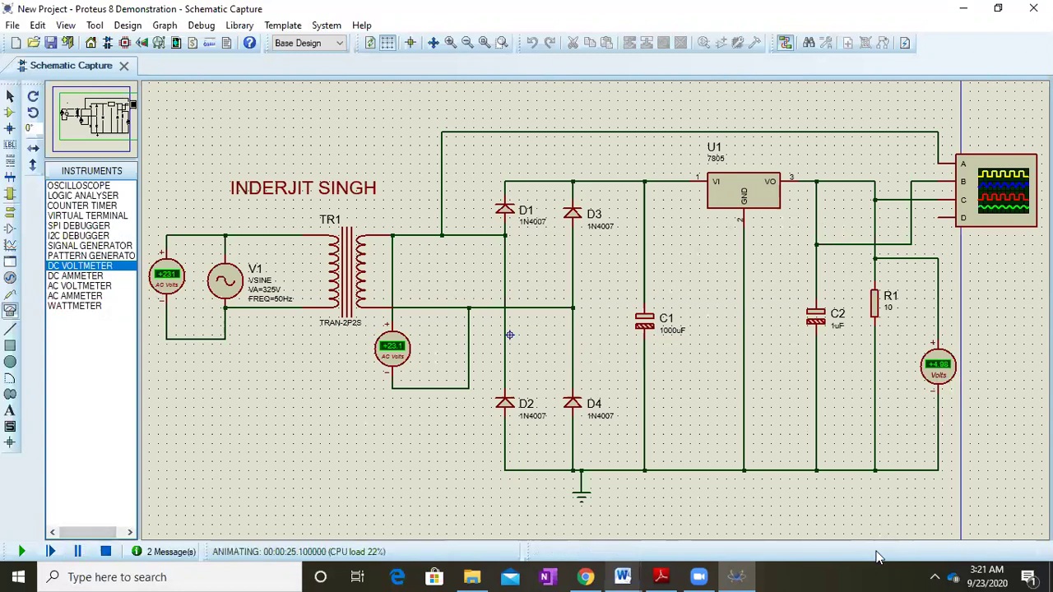
# Stop the simulation and rewire oscilloscope channel B from the line above C2 to the line above C1
pyautogui.click(78, 552)
pyautogui.click(106, 551)
pyautogui.rightClick(857, 244)
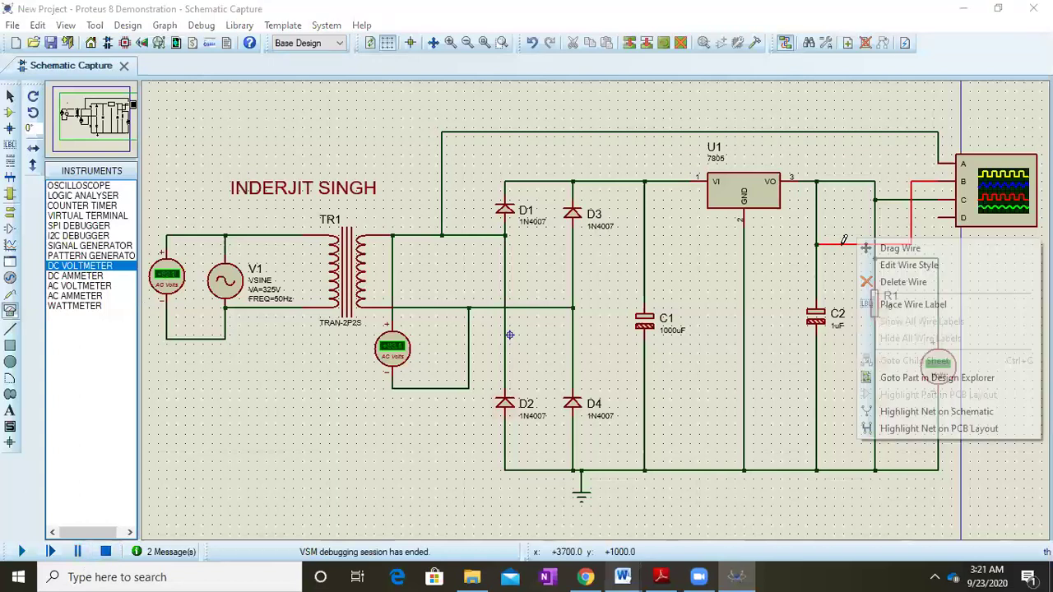
pyautogui.click(886, 285)
pyautogui.click(644, 258)
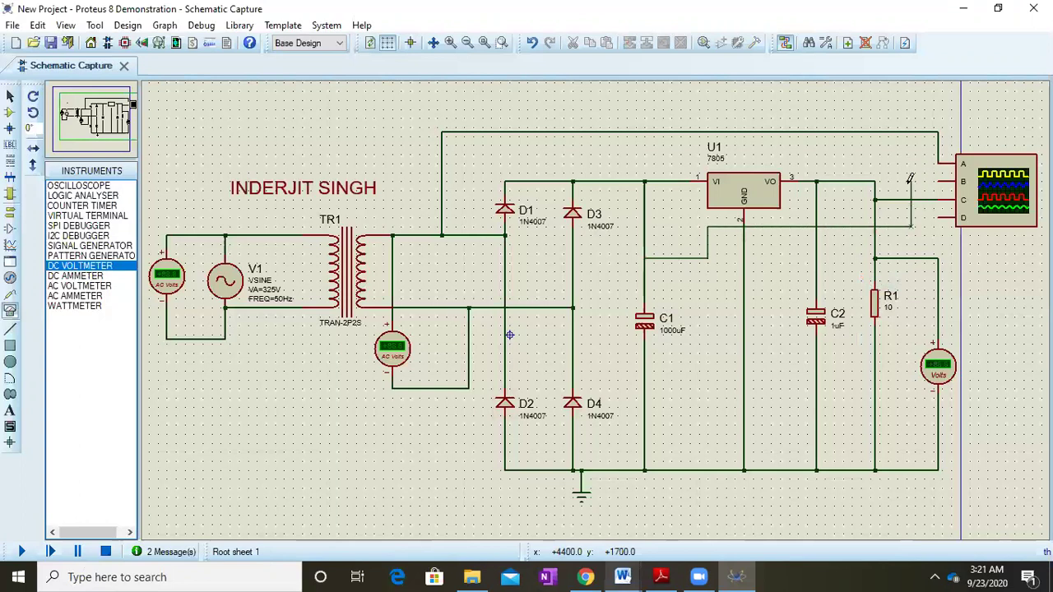
pyautogui.click(946, 181)
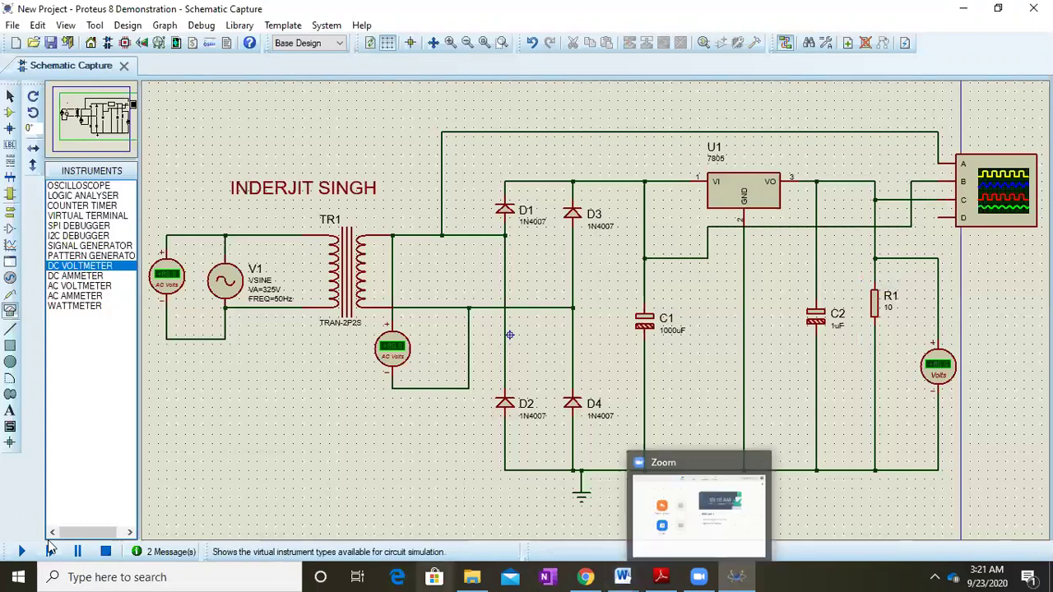
# Run the simulation and paste the screenshot of the running circuit into Word document Doc2, below the previous circuit image
pyautogui.click(18, 554)
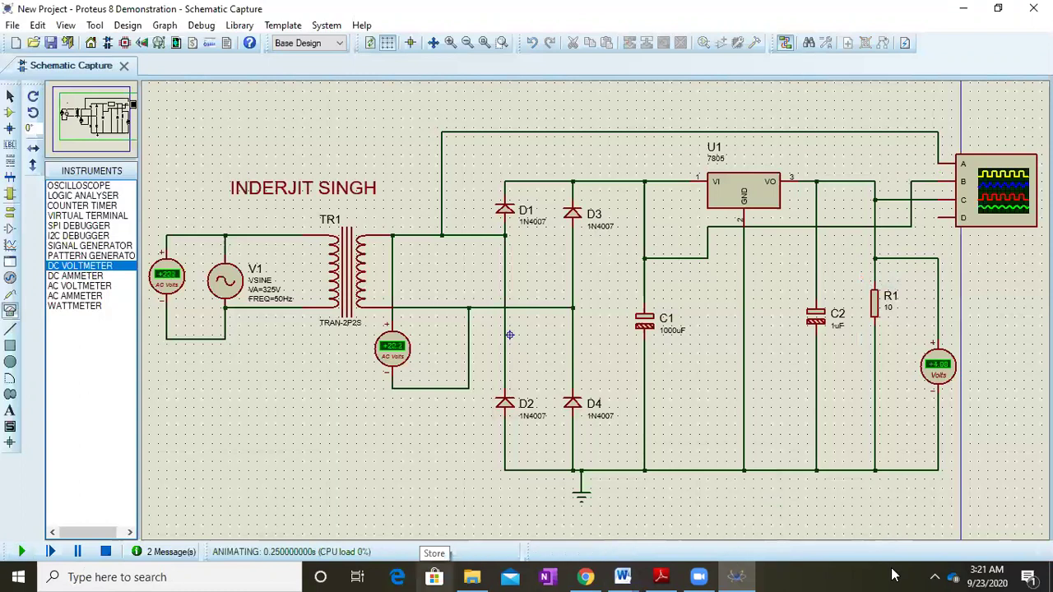
pyautogui.click(623, 576)
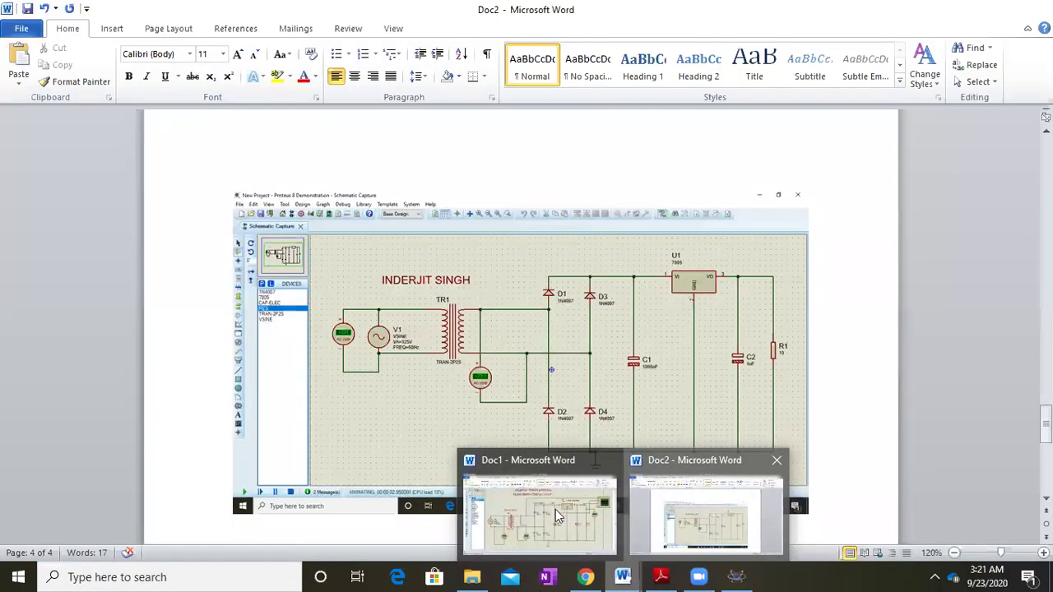
pyautogui.click(674, 518)
pyautogui.scroll(-3, 870, 314)
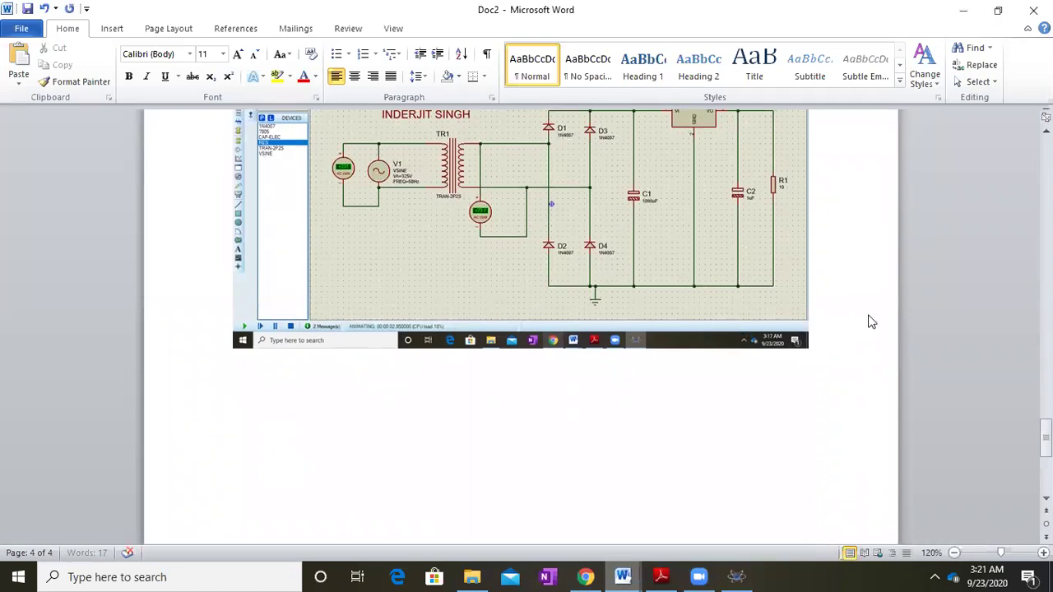
pyautogui.hotkey('ctrl', 'v')
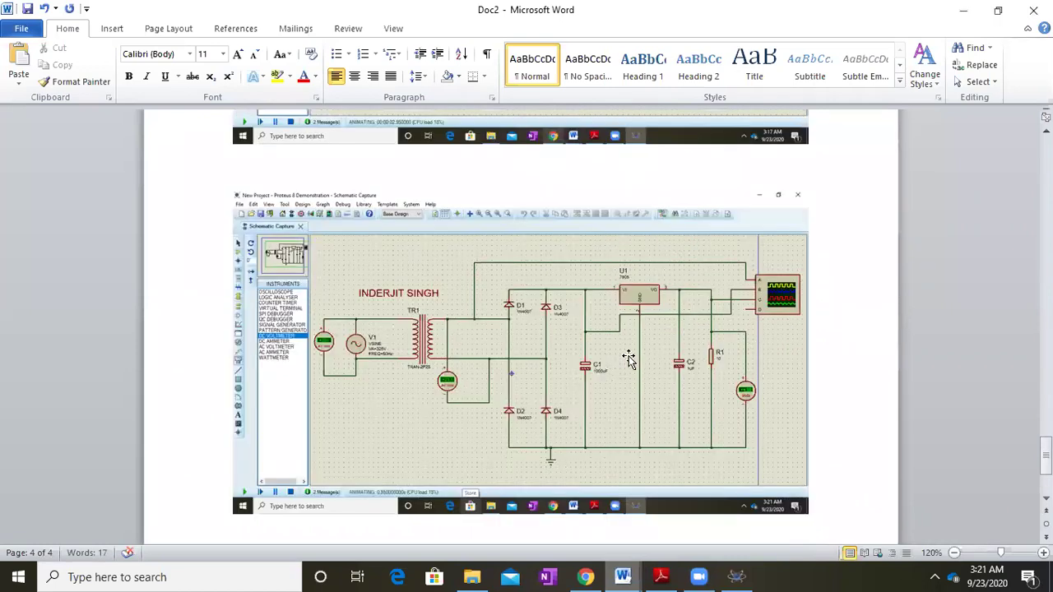
# Return to the Proteus schematic and stop the running simulation
pyautogui.click(962, 10)
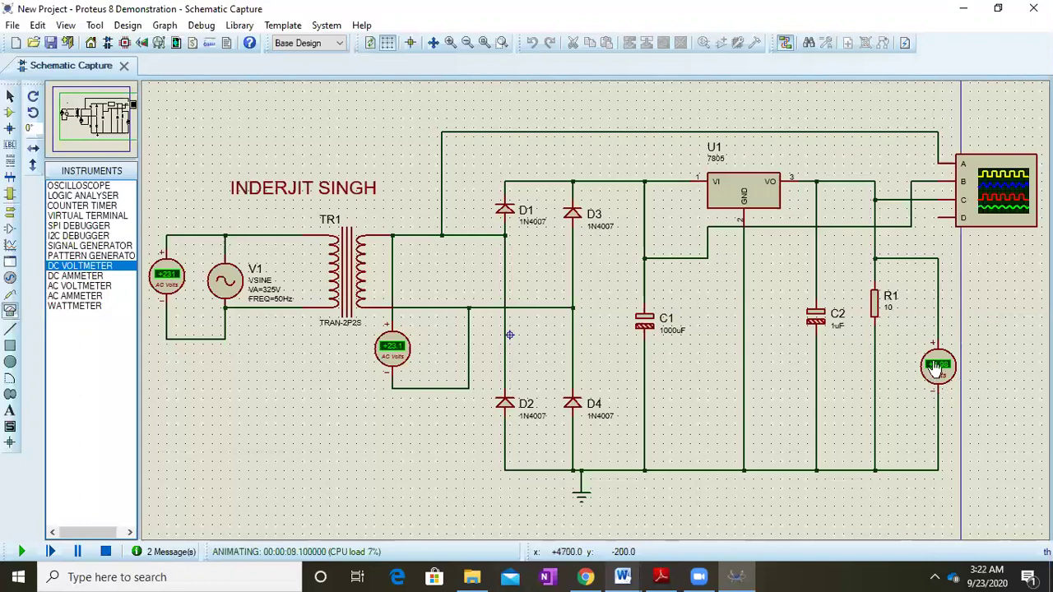
pyautogui.rightClick(318, 113)
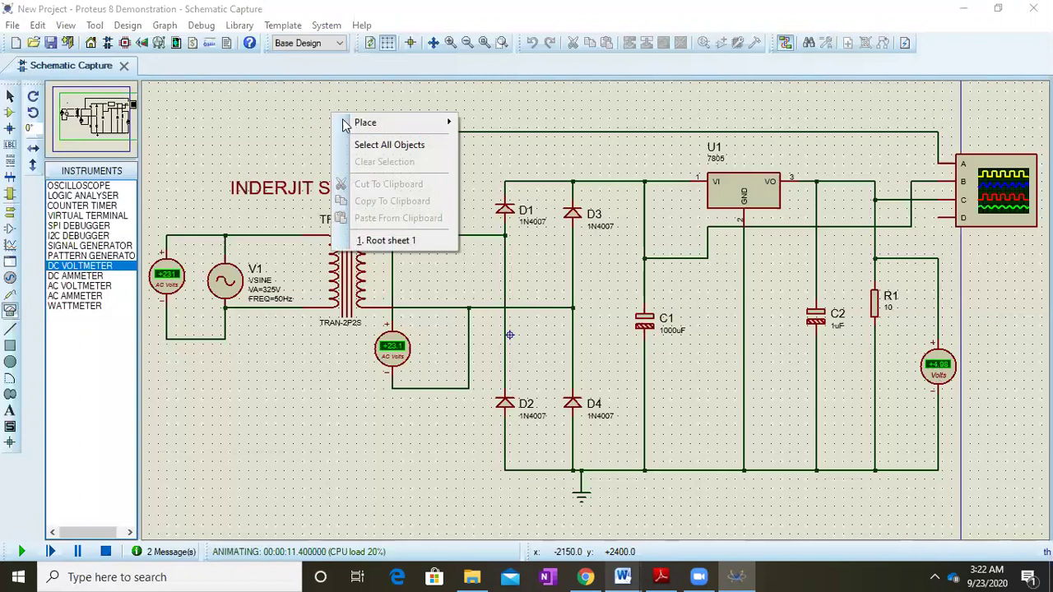
pyautogui.moveTo(390, 130)
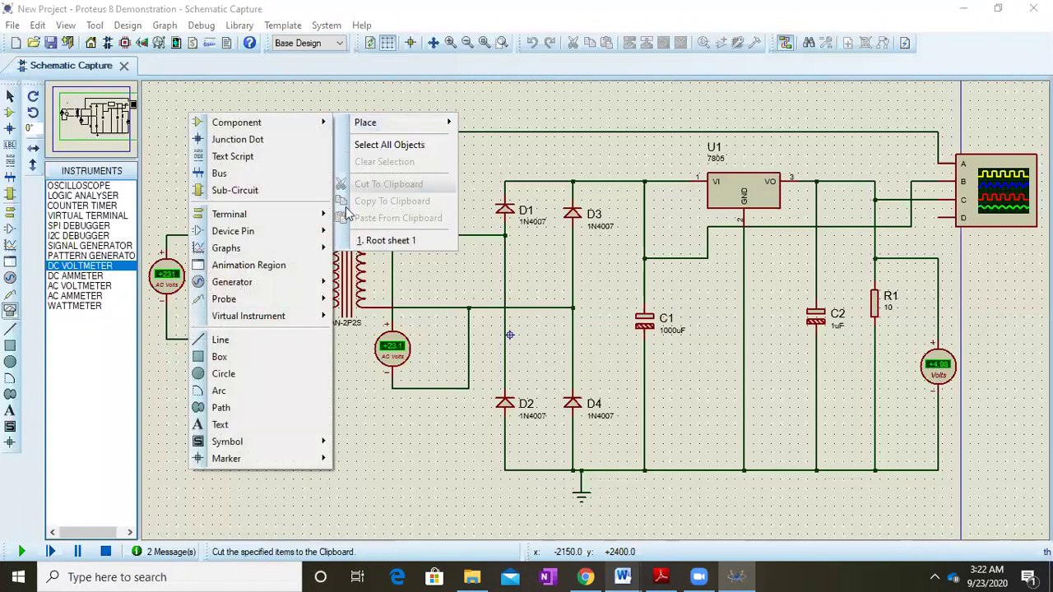
pyautogui.click(467, 95)
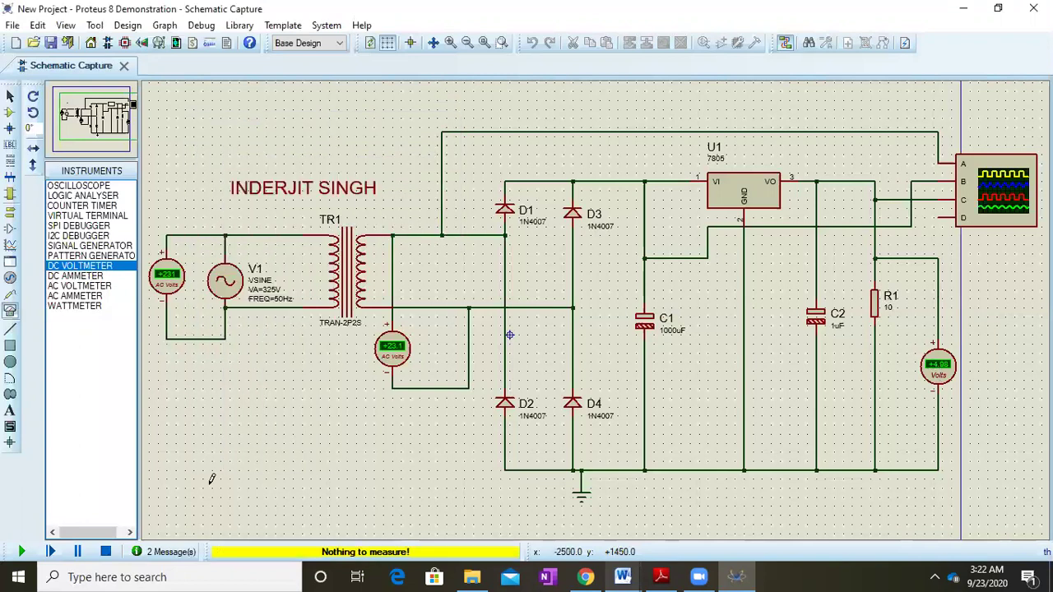
pyautogui.click(77, 552)
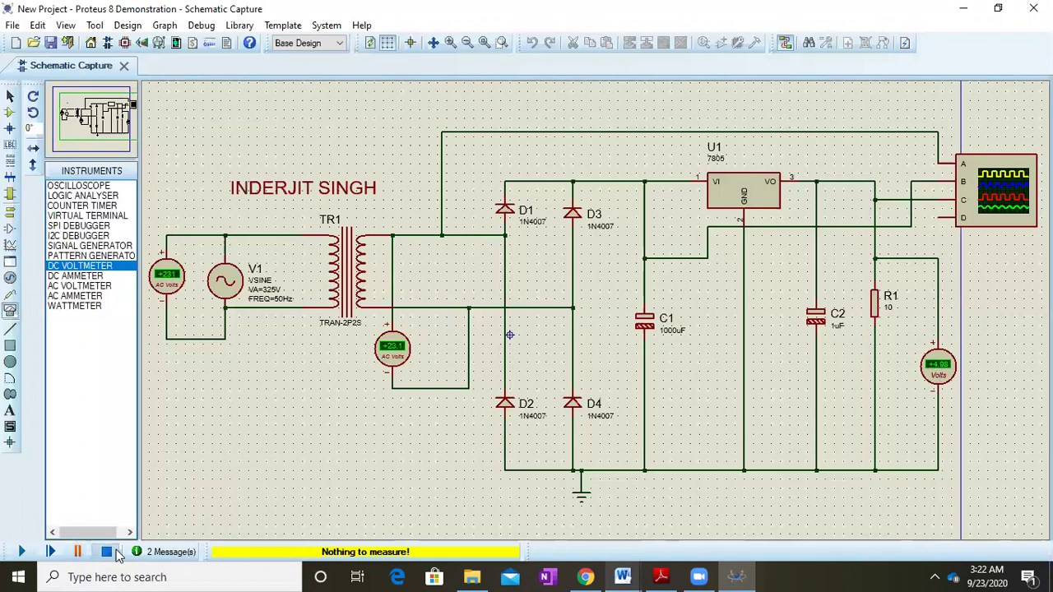
pyautogui.click(113, 552)
# Place the text title "MOBILE BATTERY CHARGER CIRCUIT" above the charger circuit on the schematic
pyautogui.rightClick(278, 107)
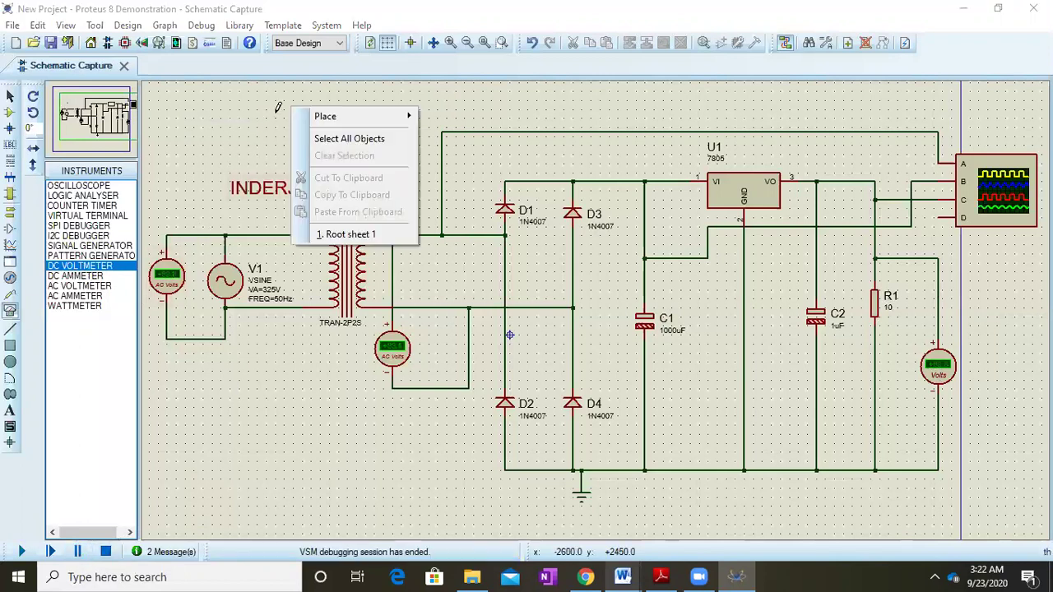
pyautogui.moveTo(384, 124)
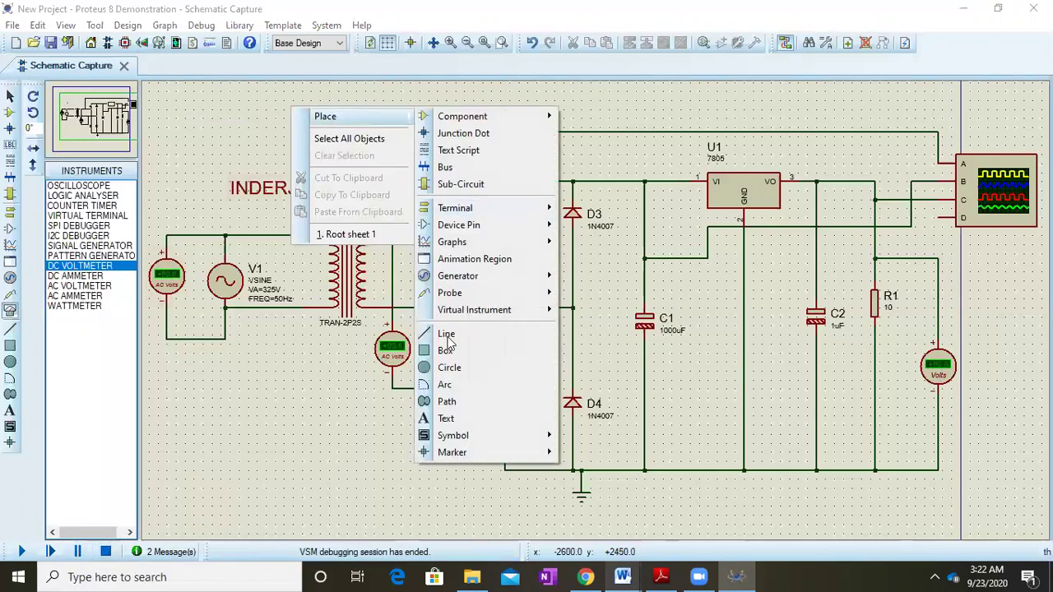
pyautogui.click(446, 418)
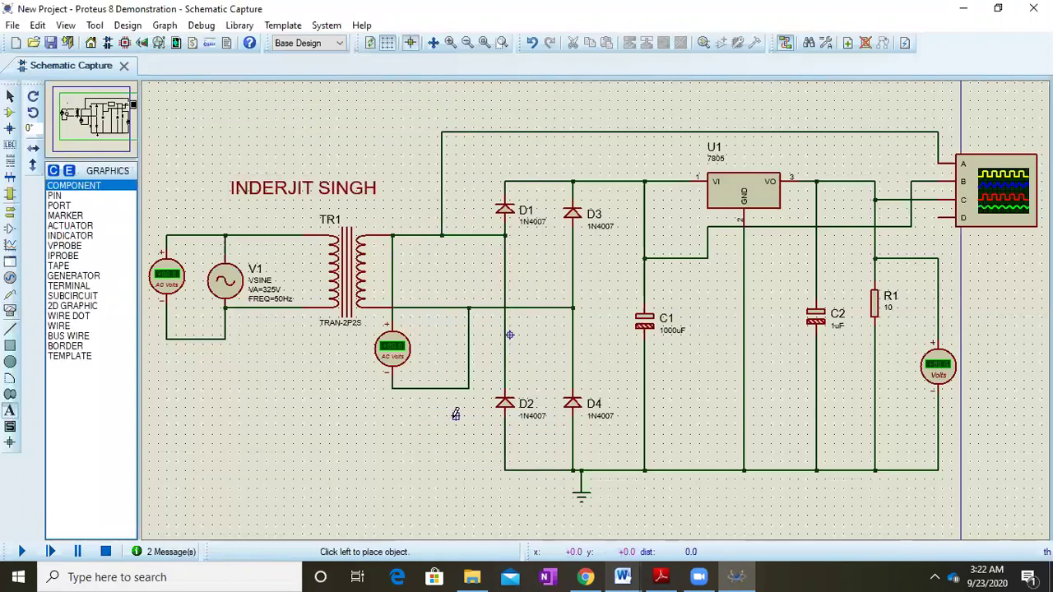
pyautogui.press('e')
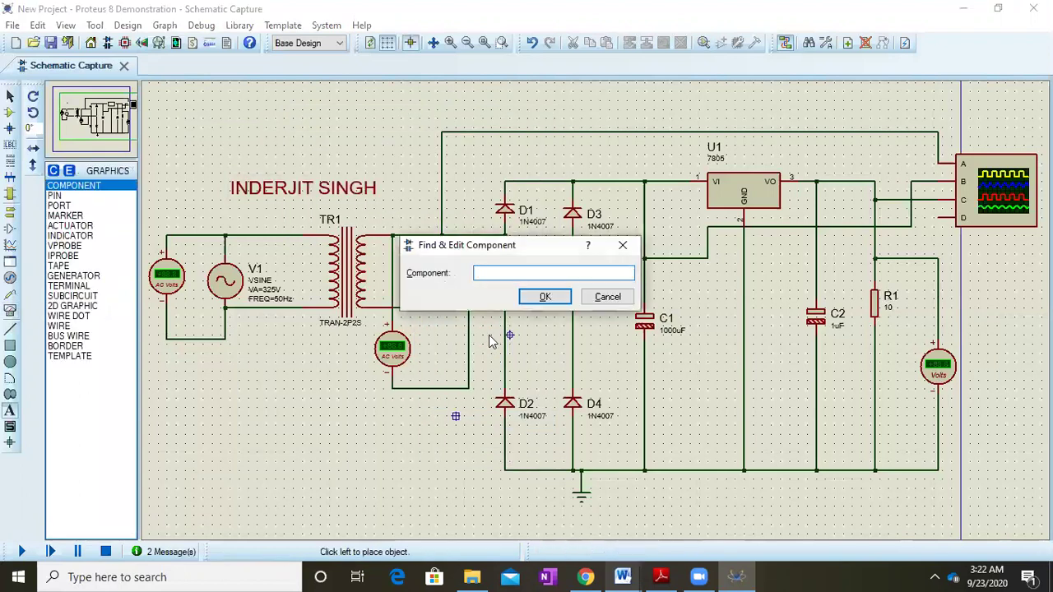
pyautogui.click(623, 245)
pyautogui.click(381, 104)
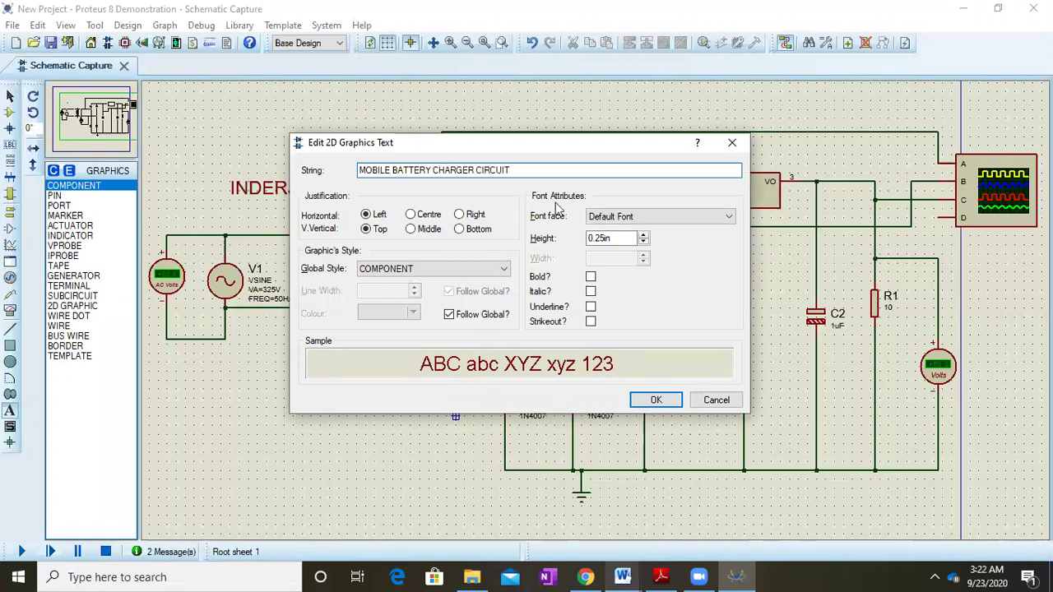
pyautogui.click(656, 399)
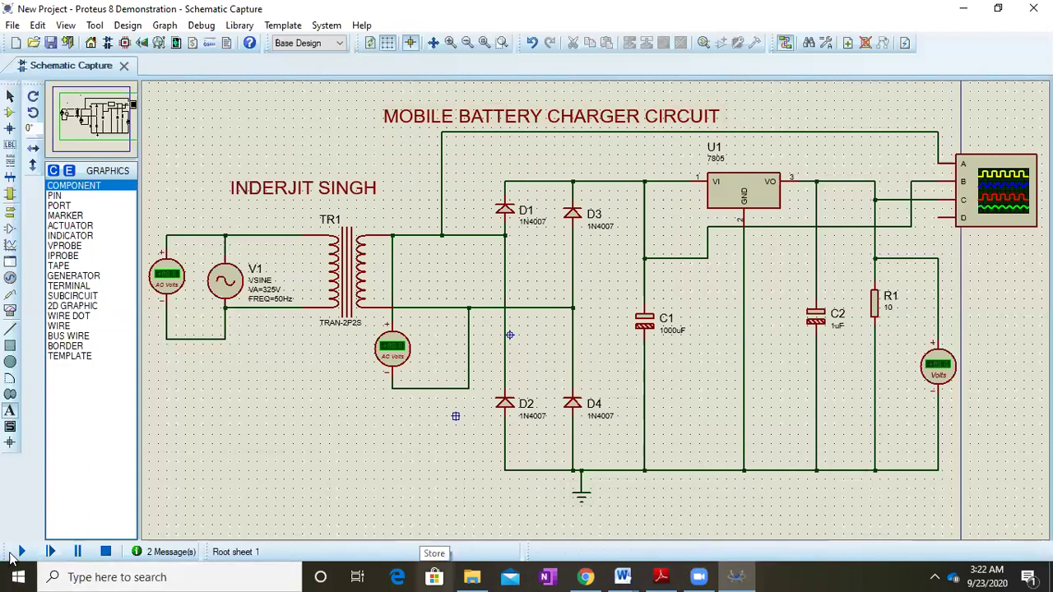
# Run the simulation, bring up the Digital Oscilloscope display and place it over the middle of the schematic
pyautogui.click(15, 553)
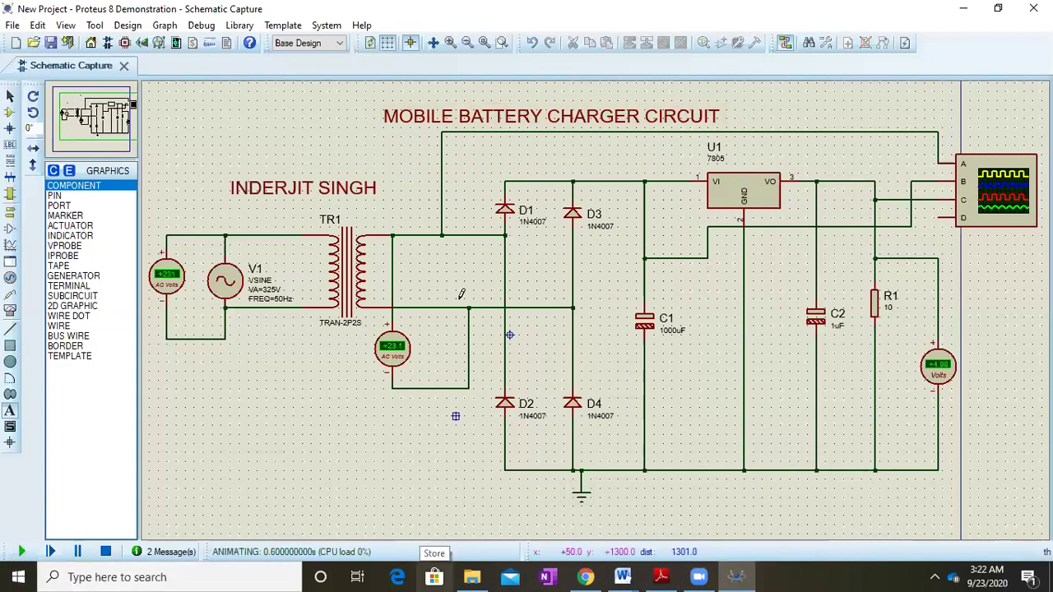
pyautogui.click(201, 28)
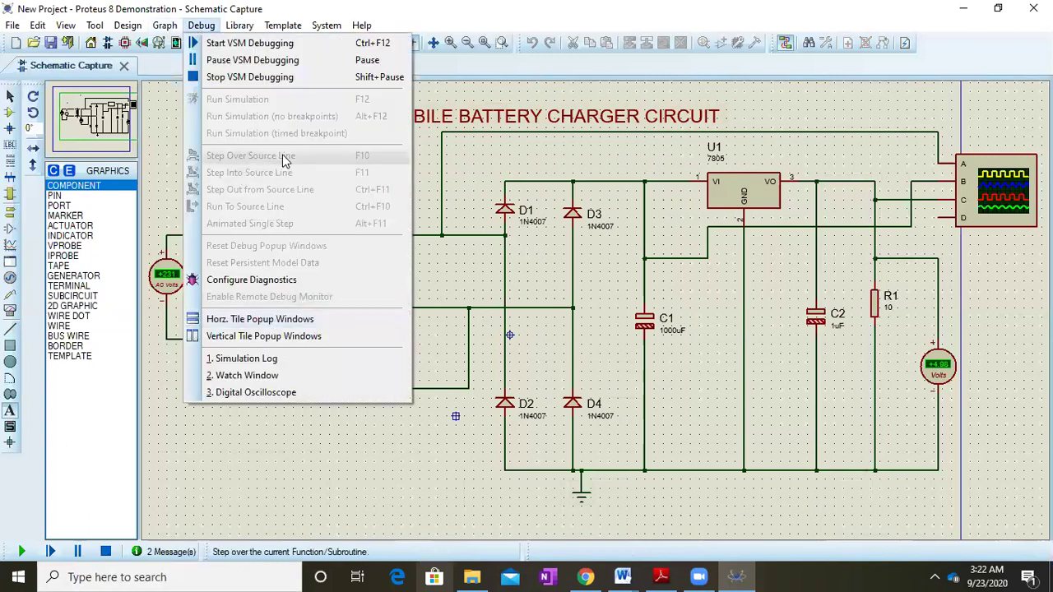
pyautogui.click(290, 395)
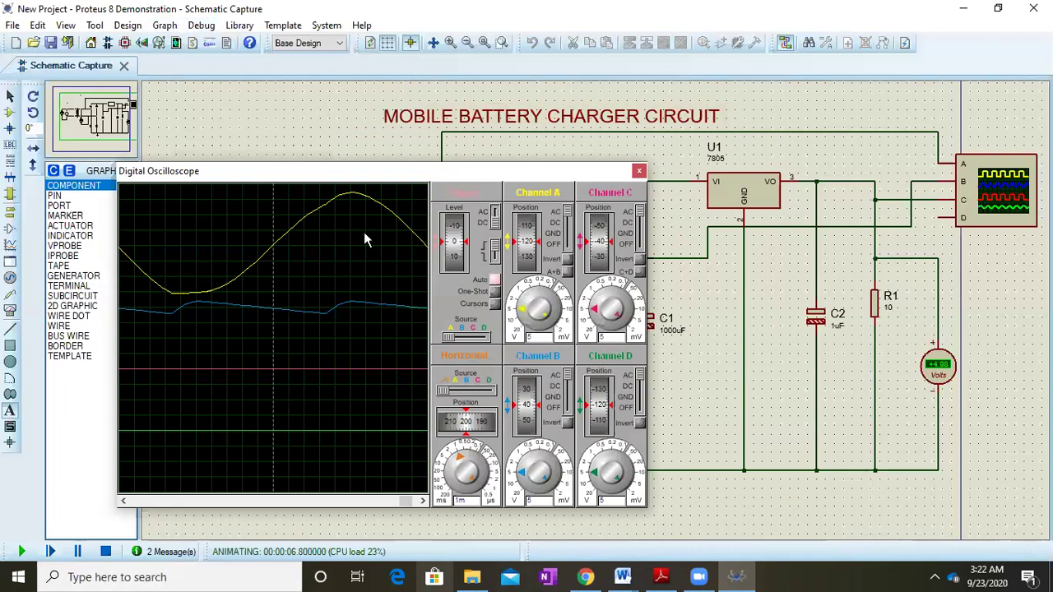
pyautogui.moveTo(474, 174); pyautogui.dragTo(619, 144)
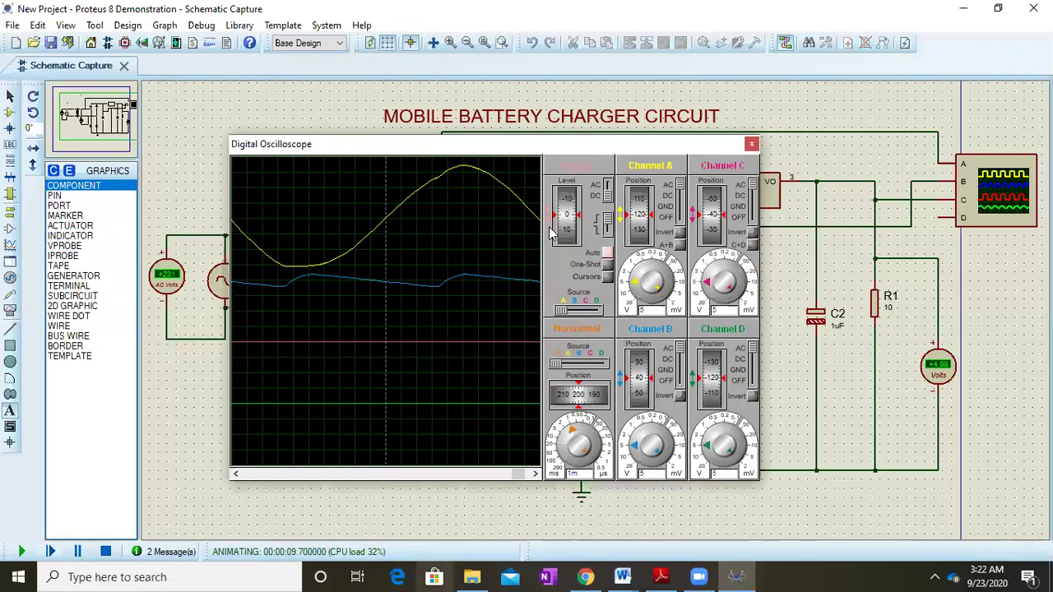
# Set oscilloscope channel A to 10 V per division and the timebase to 2 ms, and switch channel D off
pyautogui.click(635, 295)
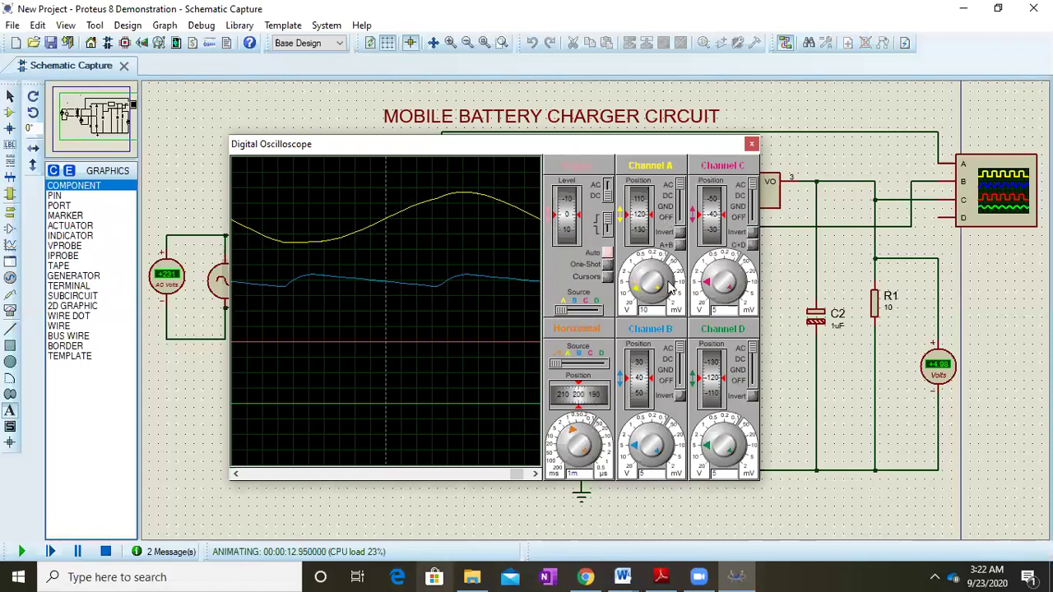
pyautogui.click(568, 436)
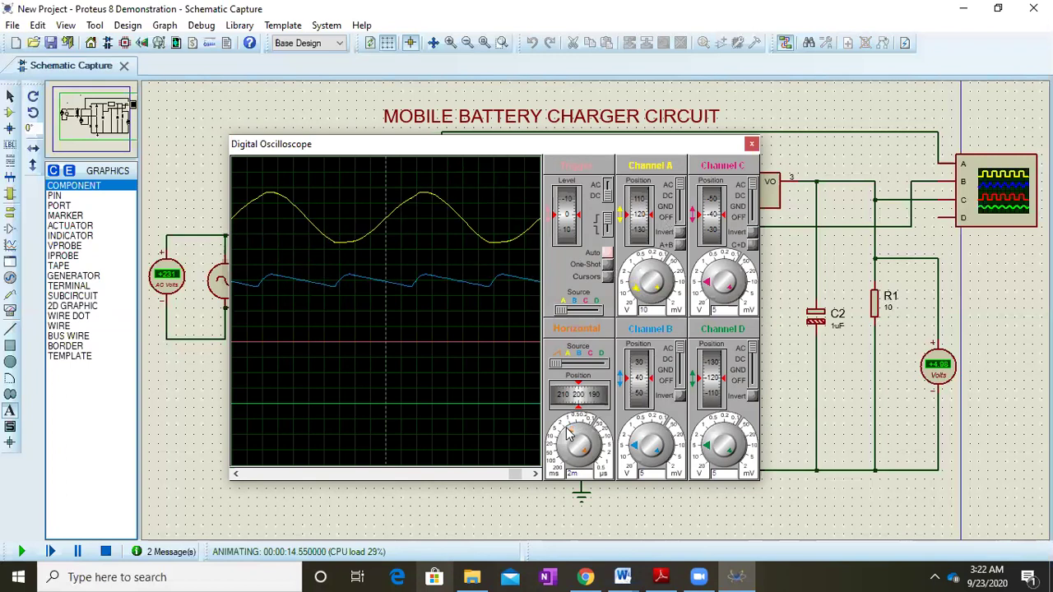
pyautogui.click(753, 375)
pyautogui.click(755, 393)
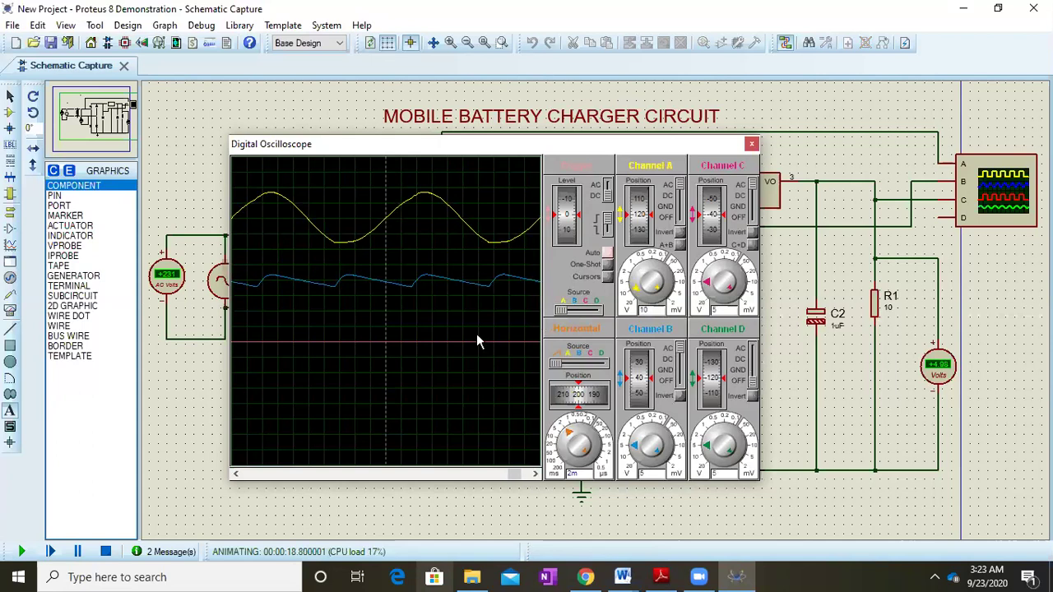
# Set channel C's vertical position to 0 and its coupling to DC, and shift the oscilloscope display clear of the V1 source
pyautogui.moveTo(715, 218)
pyautogui.mouseDown()
pyautogui.moveTo(716, 230)
pyautogui.moveTo(717, 195)
pyautogui.moveTo(721, 205)
pyautogui.mouseUp()
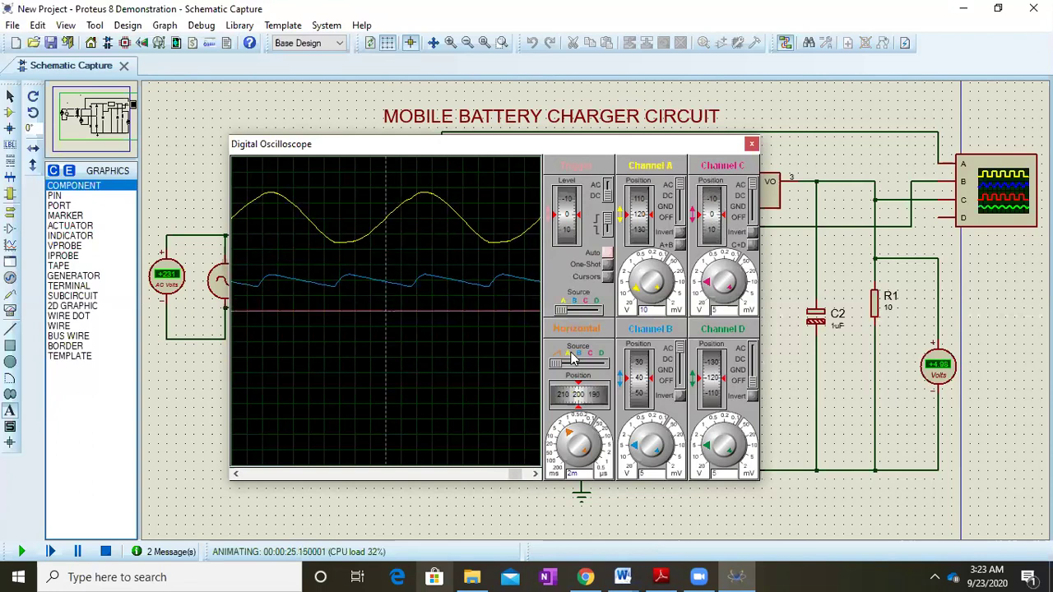
pyautogui.click(754, 197)
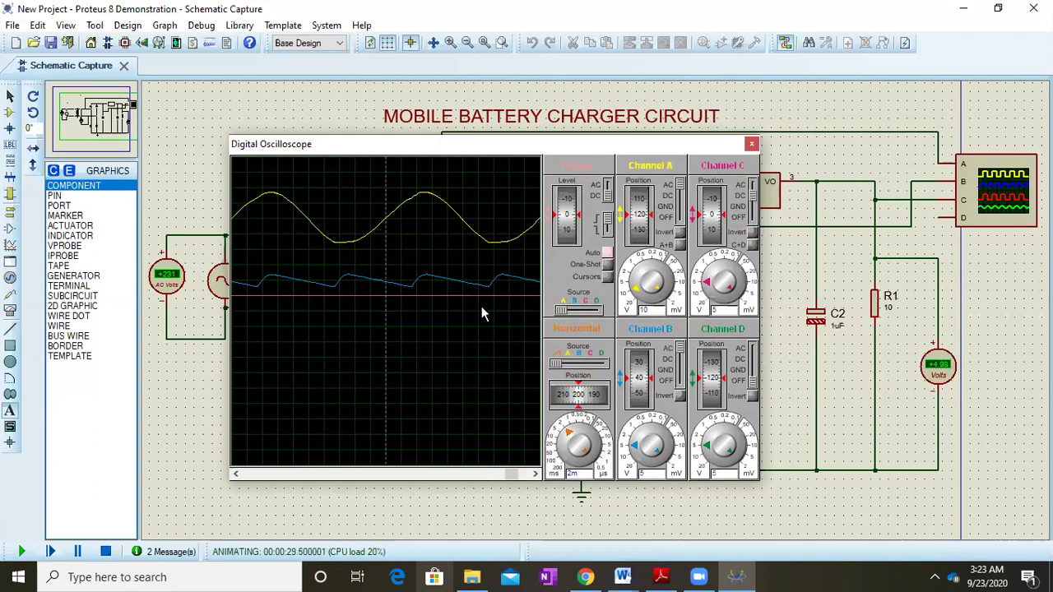
pyautogui.click(752, 191)
pyautogui.click(752, 191)
pyautogui.moveTo(441, 149); pyautogui.dragTo(463, 150)
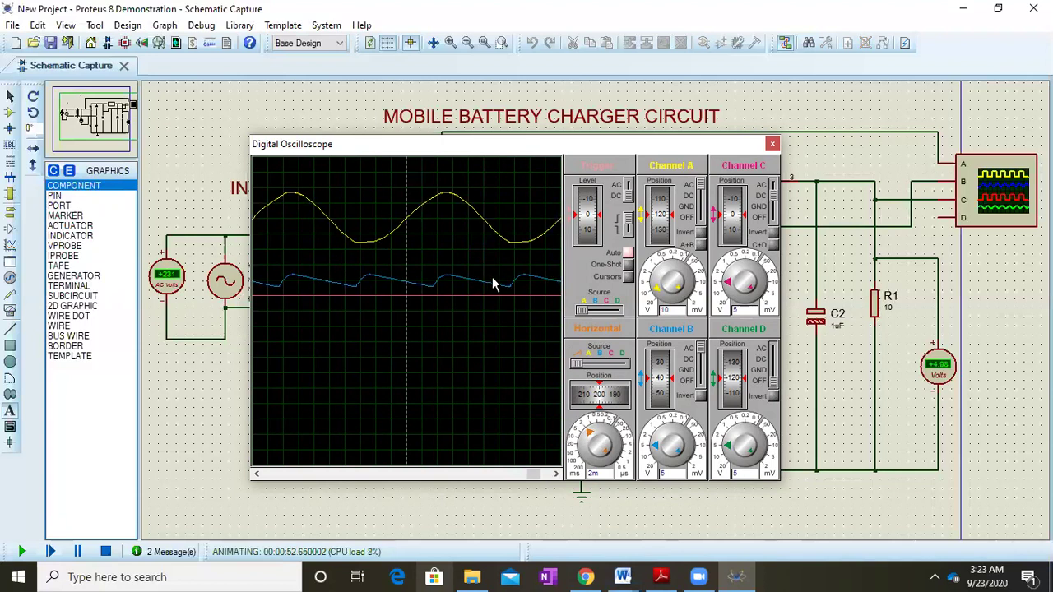
pyautogui.moveTo(584, 141); pyautogui.dragTo(618, 133)
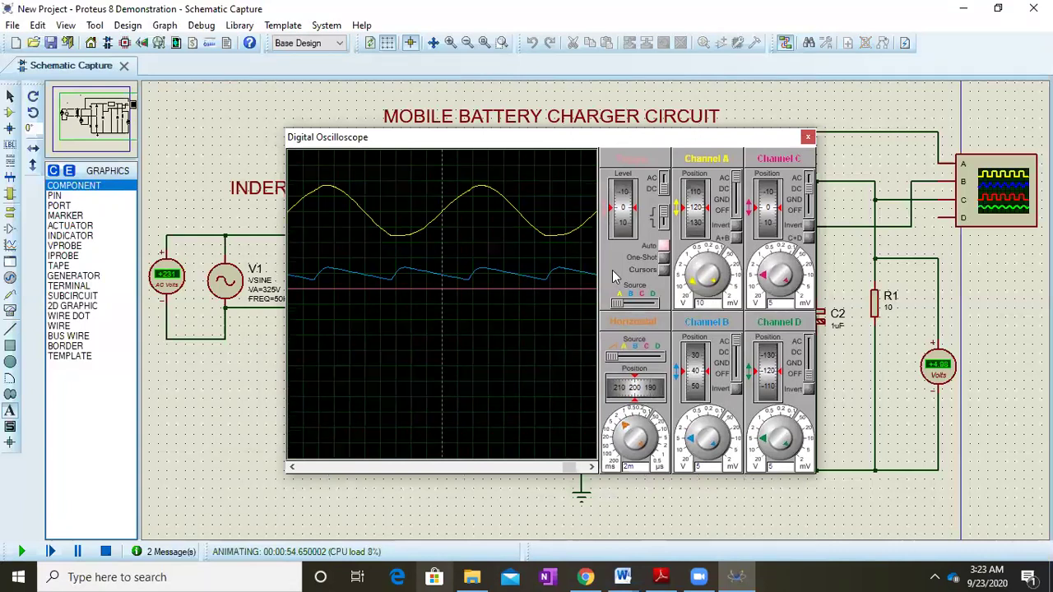
# Try channel B's vertical position at 150 and compare channel C's trace with AC and DC coupling
pyautogui.moveTo(704, 390); pyautogui.dragTo(700, 348)
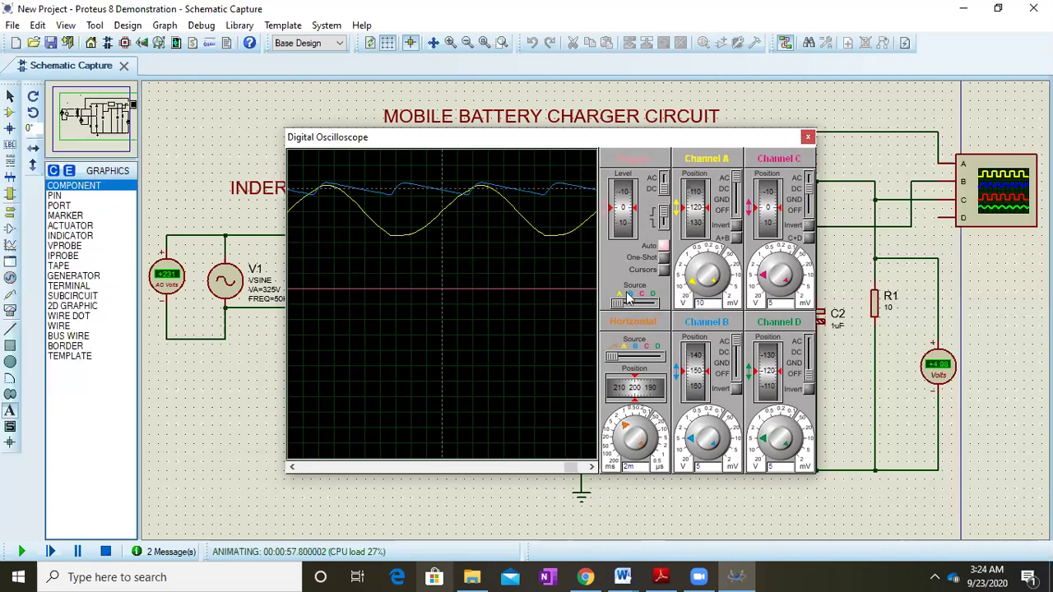
pyautogui.click(807, 186)
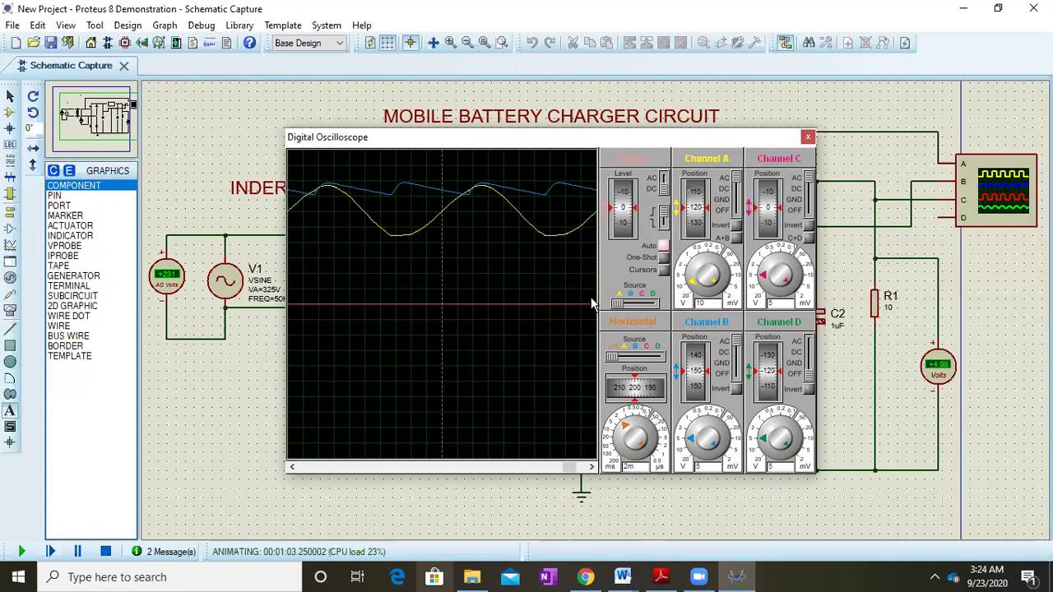
pyautogui.click(809, 191)
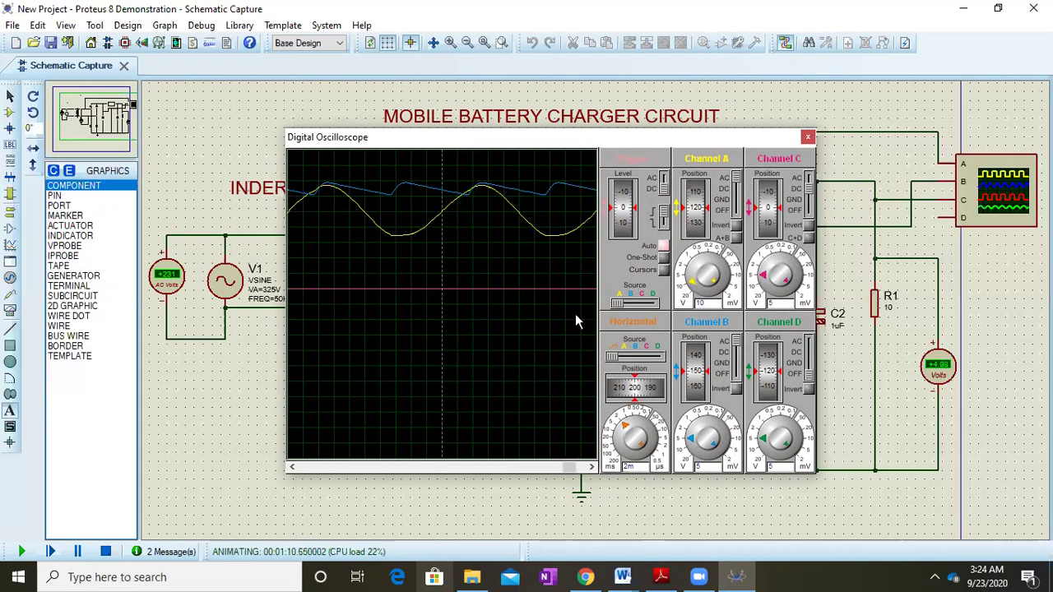
# Try a 5 ms timebase, return it to 2 ms, and set channel B's vertical position to 60
pyautogui.click(627, 434)
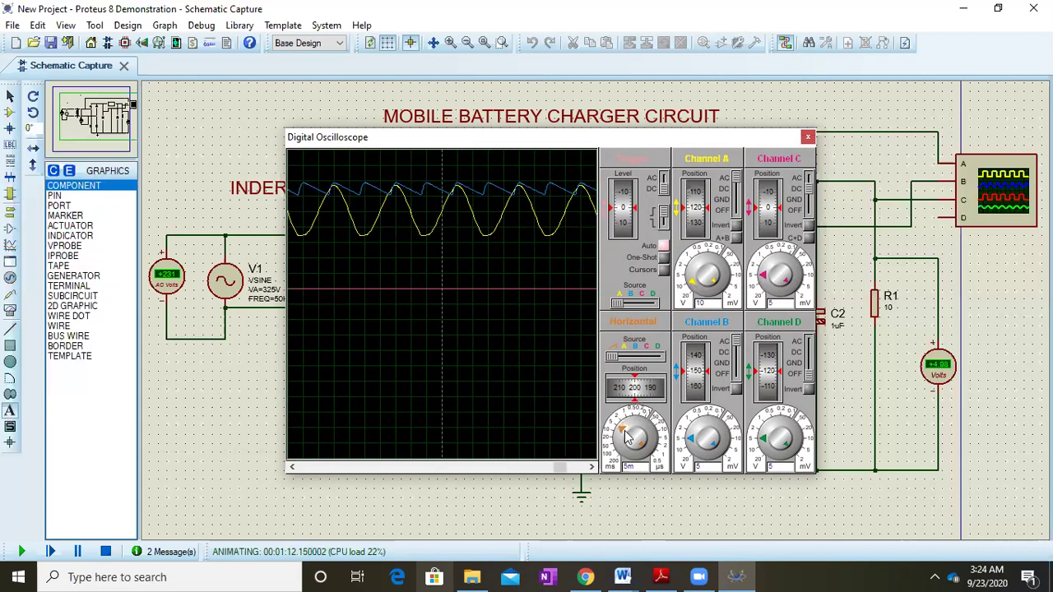
pyautogui.rightClick(627, 436)
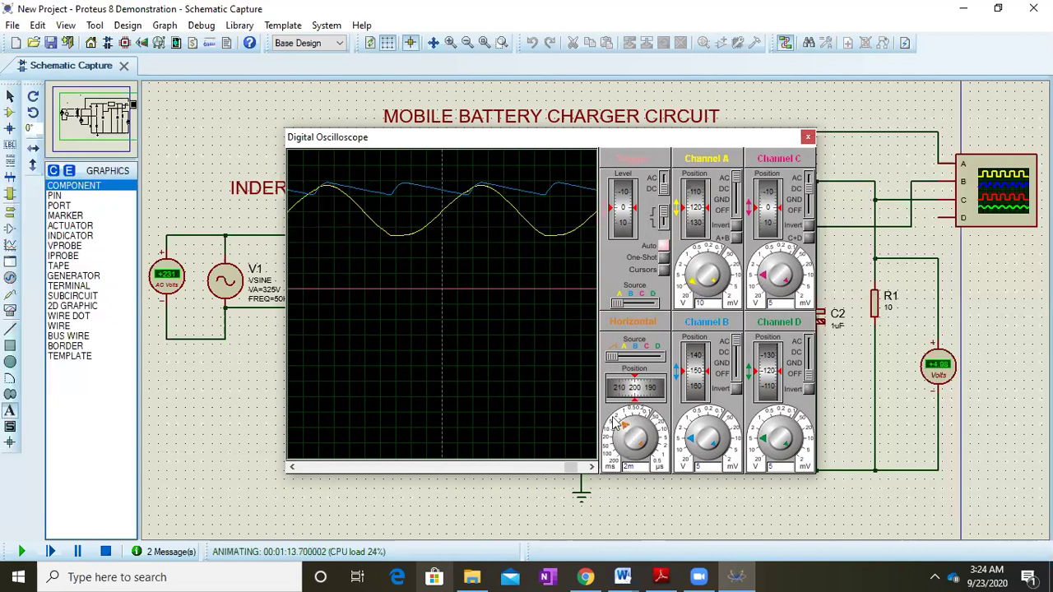
pyautogui.moveTo(689, 348); pyautogui.dragTo(701, 393)
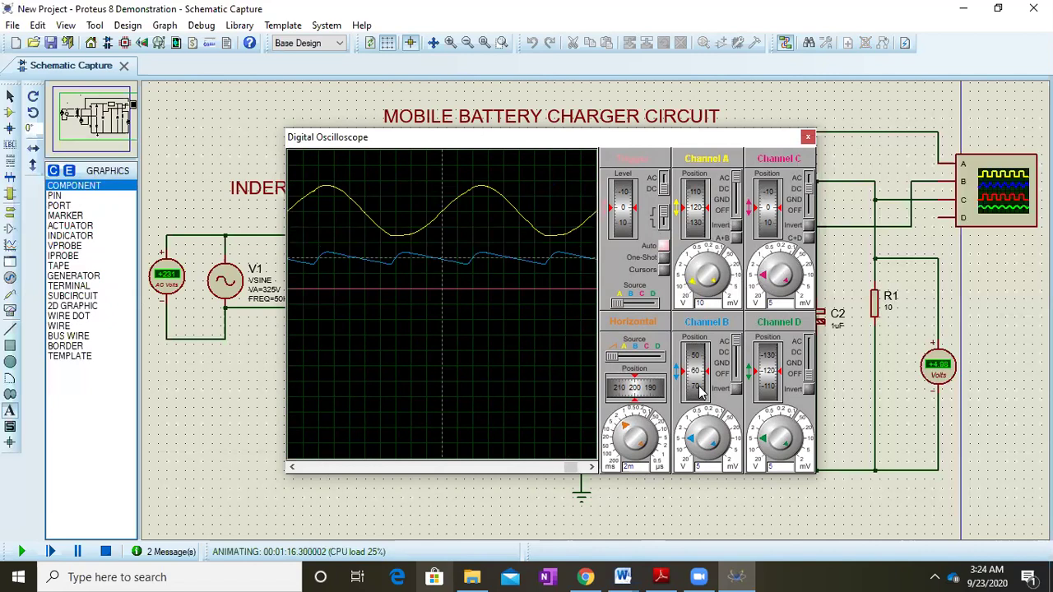
# Switch to Word document Doc2 and paste the oscilloscope waveform screenshot below the last circuit image
pyautogui.click(817, 575)
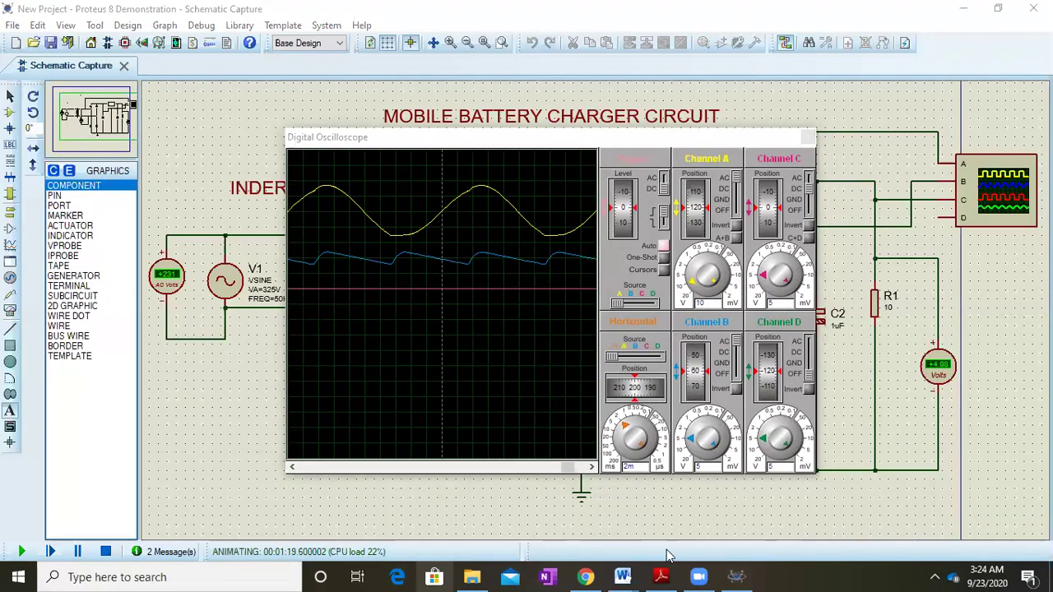
pyautogui.moveTo(623, 575)
pyautogui.click(692, 506)
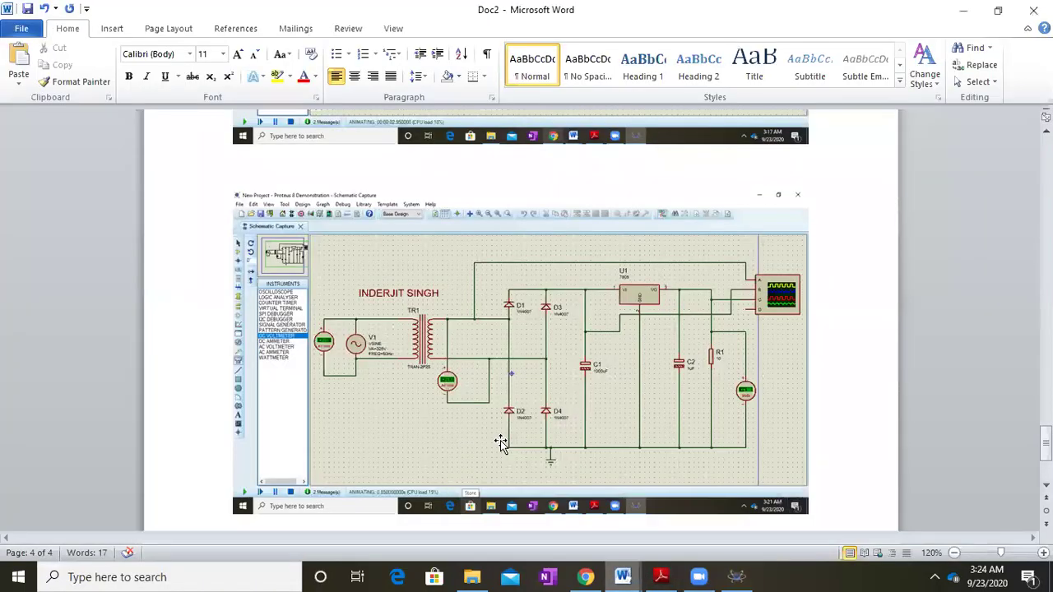
pyautogui.scroll(-4, 501, 440)
pyautogui.click(807, 333)
pyautogui.click(847, 324)
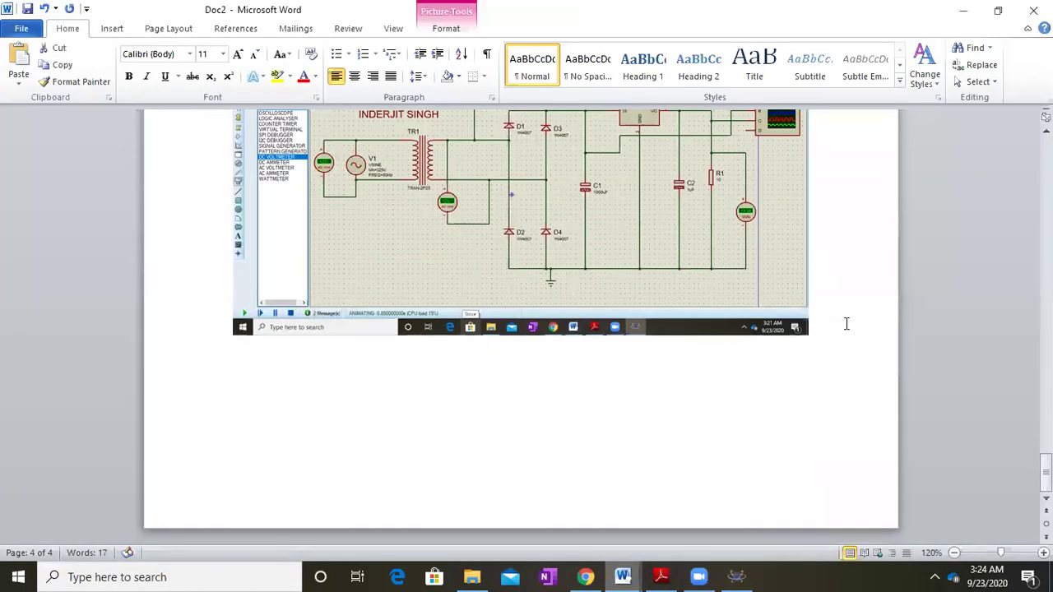
pyautogui.press('Return')
pyautogui.press('Return')
pyautogui.hotkey('ctrl', 'v')
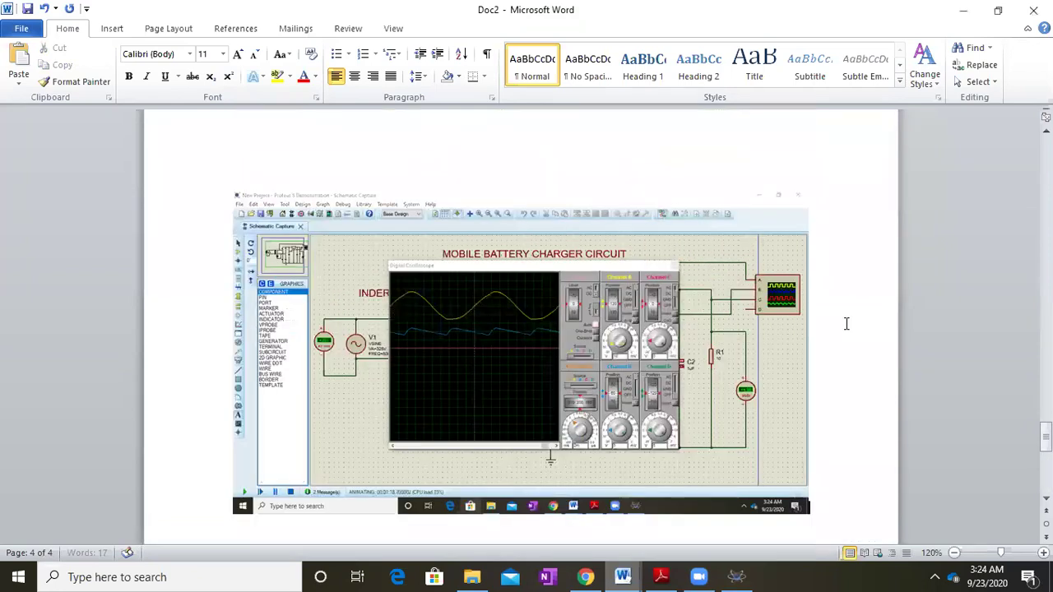
# Add the line "FINAL OUTPUT Vout = ____V" below the pasted oscilloscope screenshot
pyautogui.scroll(-3, 411, 354)
pyautogui.click(410, 355)
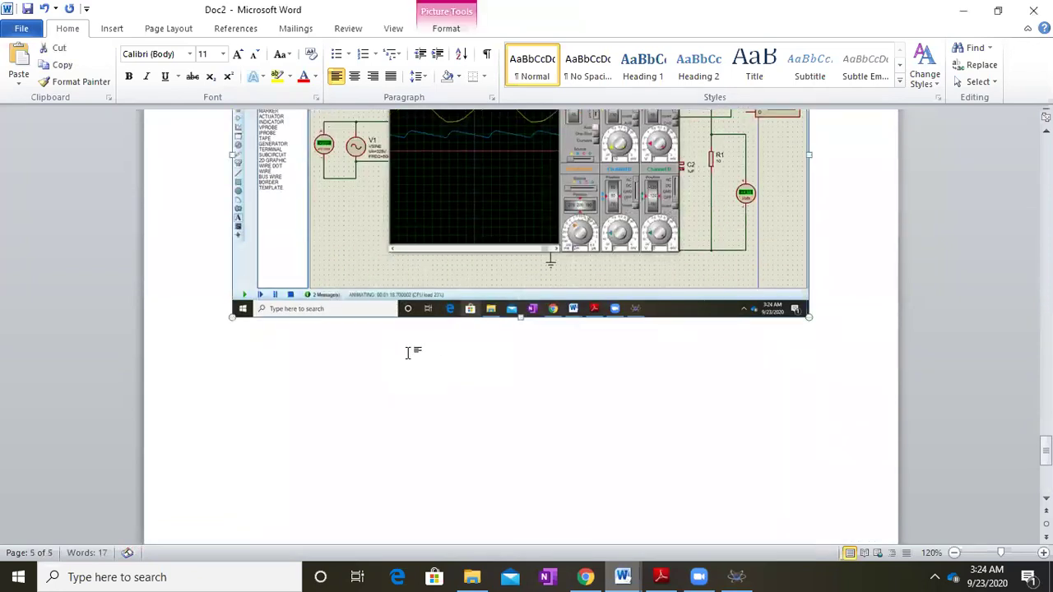
pyautogui.click(839, 323)
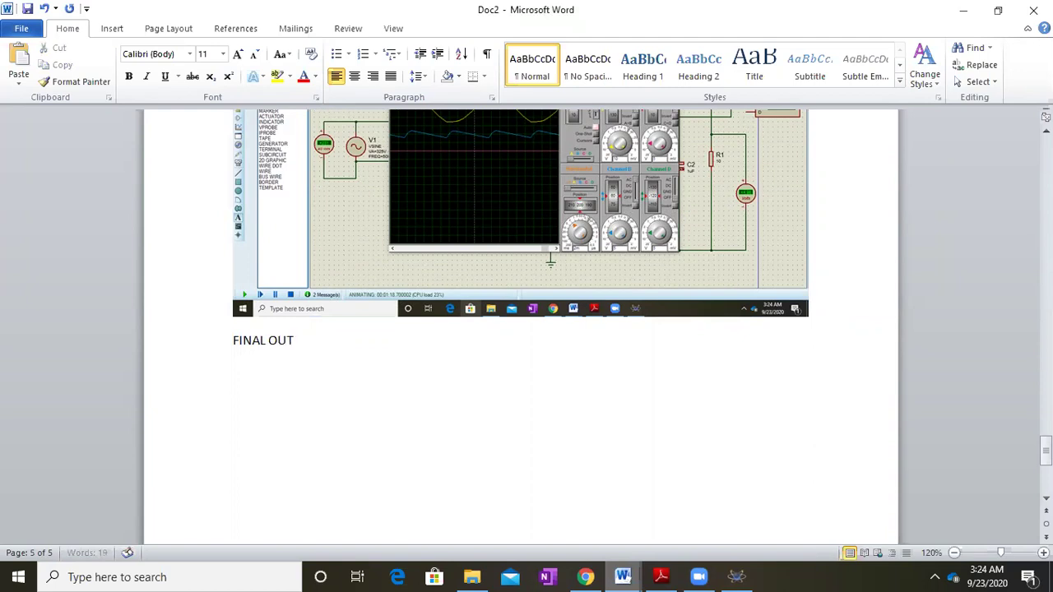
pyautogui.write('vOUT')
pyautogui.press('BackSpace')
pyautogui.press('BackSpace')
pyautogui.press('BackSpace')
pyautogui.write('Vout (')
pyautogui.write('5V')
pyautogui.press('BackSpace')
pyautogui.press('BackSpace')
pyautogui.write('____V')
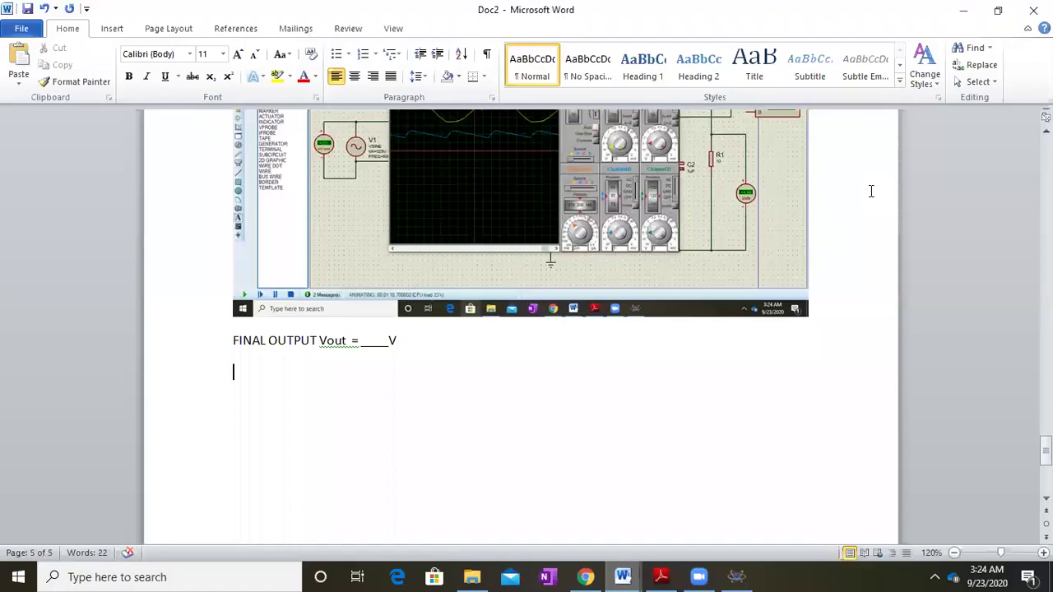
# Return to the running Proteus schematic and close the Digital Oscilloscope display
pyautogui.click(969, 8)
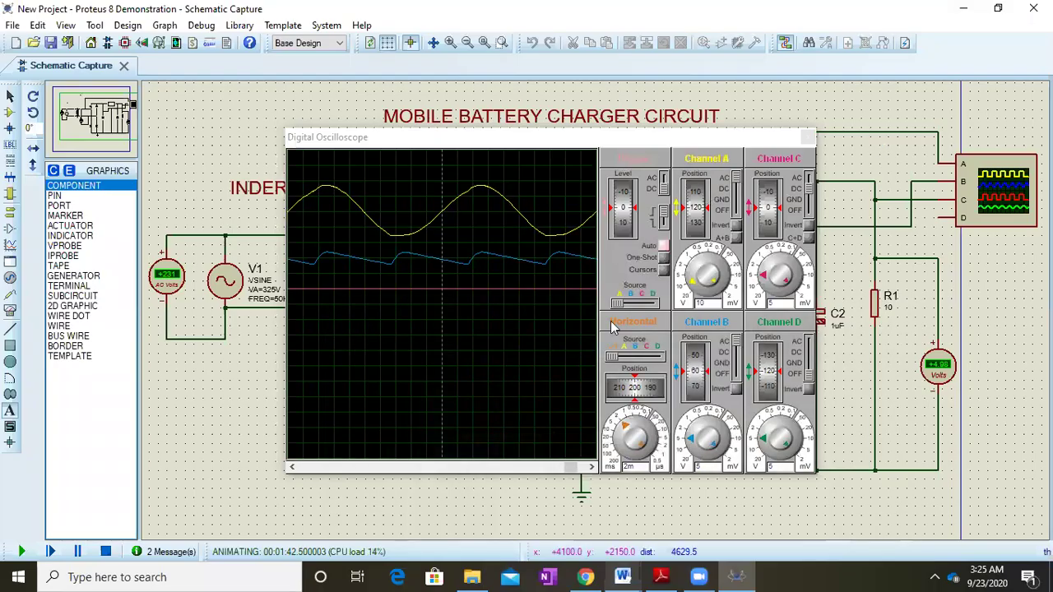
pyautogui.click(807, 137)
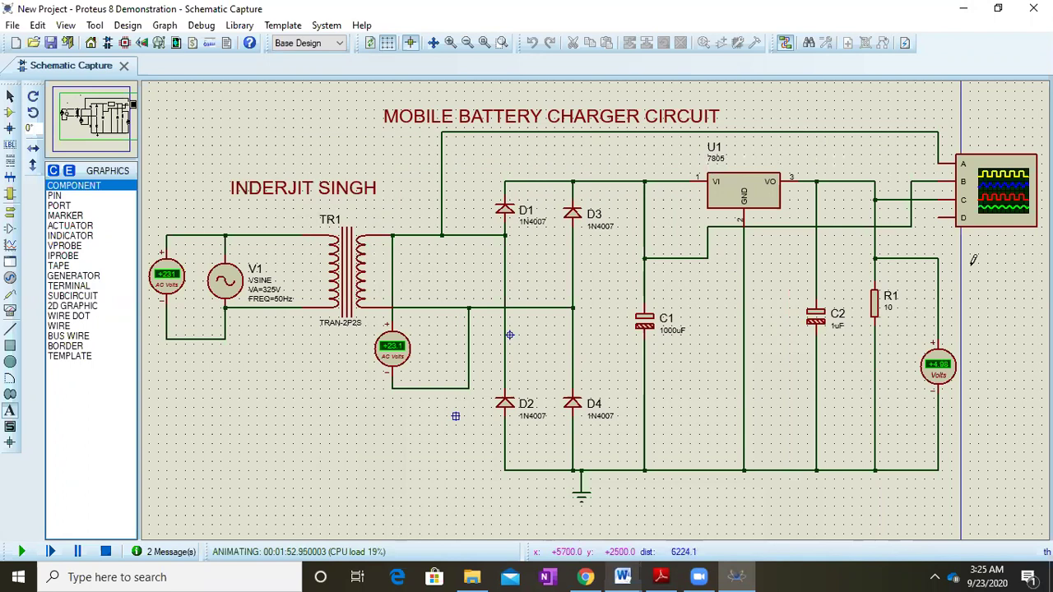
# Switch to Word document Doc1 and examine the labelled Mobile Battery Charger Circuit image, including its stage labels and oscilloscope wiring
pyautogui.moveTo(657, 575)
pyautogui.moveTo(623, 576)
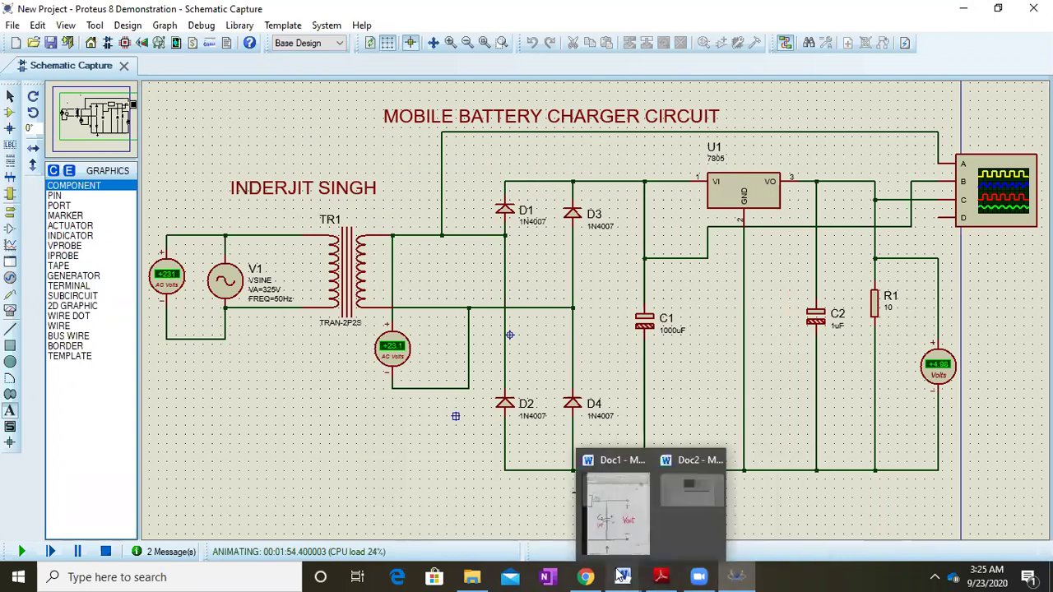
pyautogui.click(574, 510)
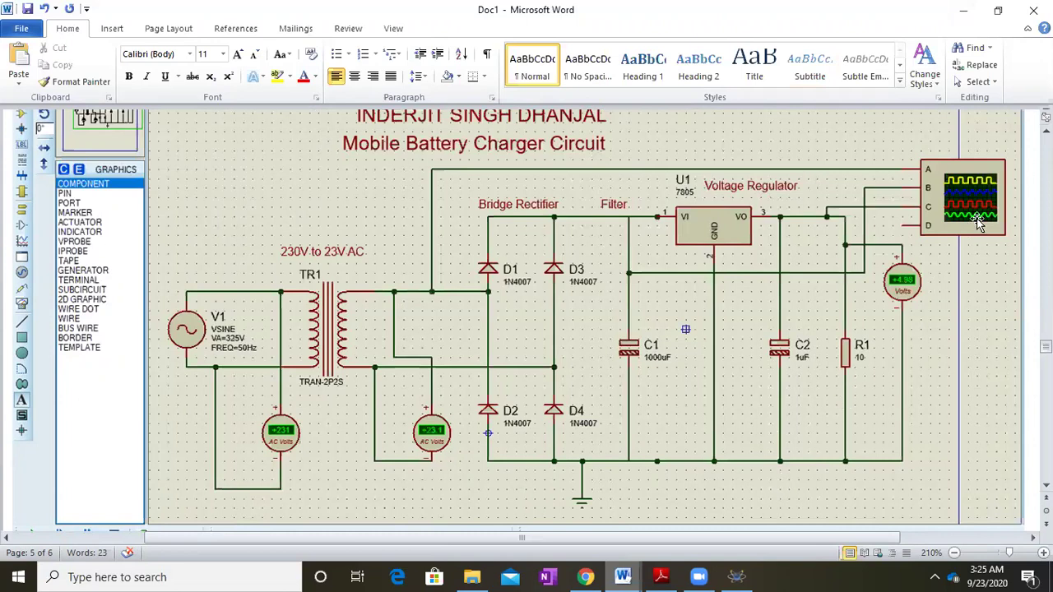
pyautogui.scroll(1, 518, 321)
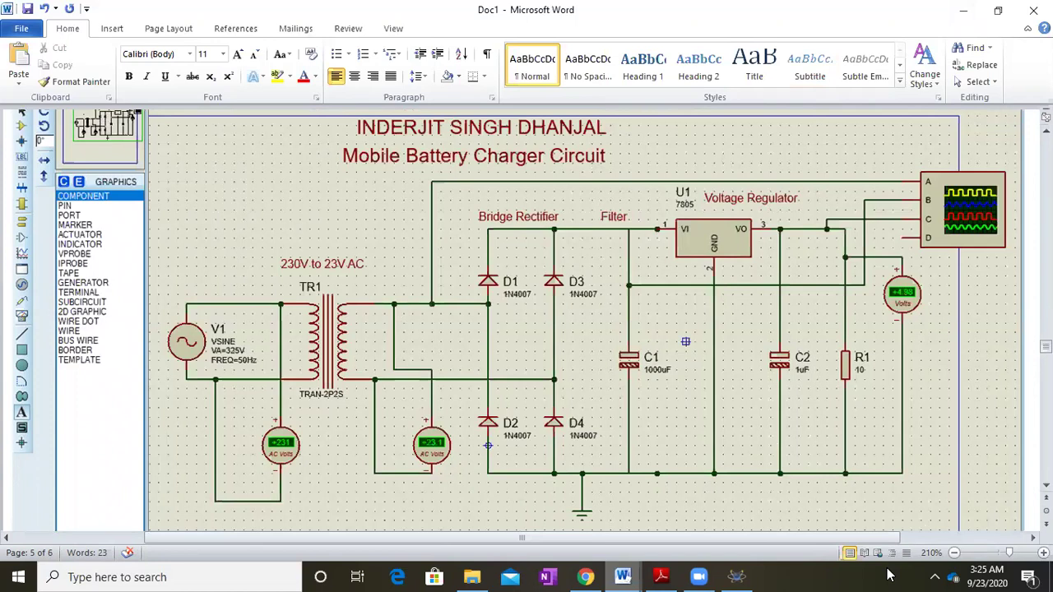
# Switch to the EEEE Lab 3 PDF in Adobe Reader, maximize it and examine the hand-drawn mobile battery charger circuit
pyautogui.click(963, 10)
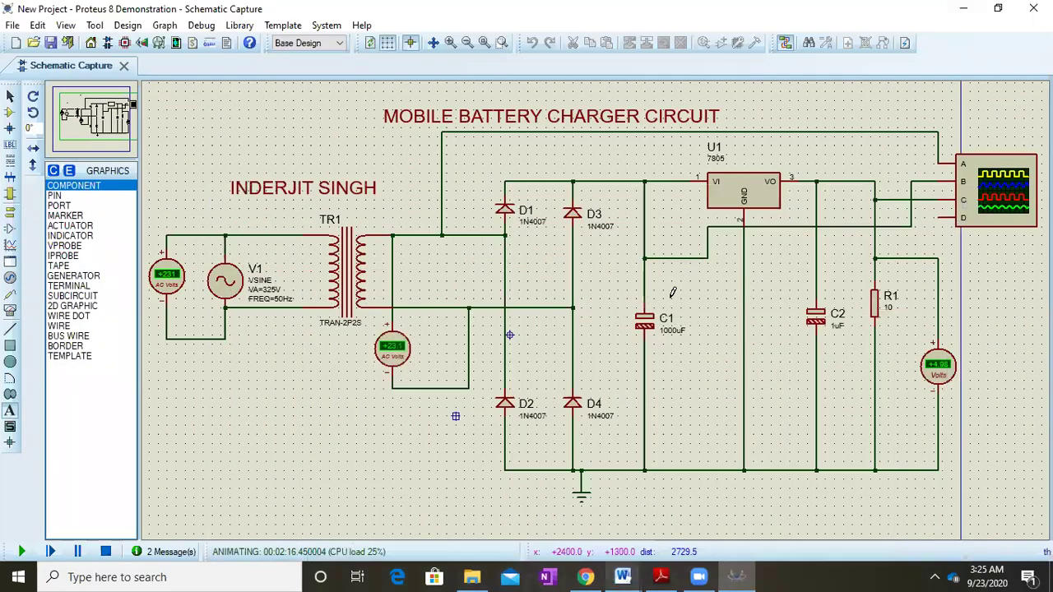
pyautogui.click(661, 577)
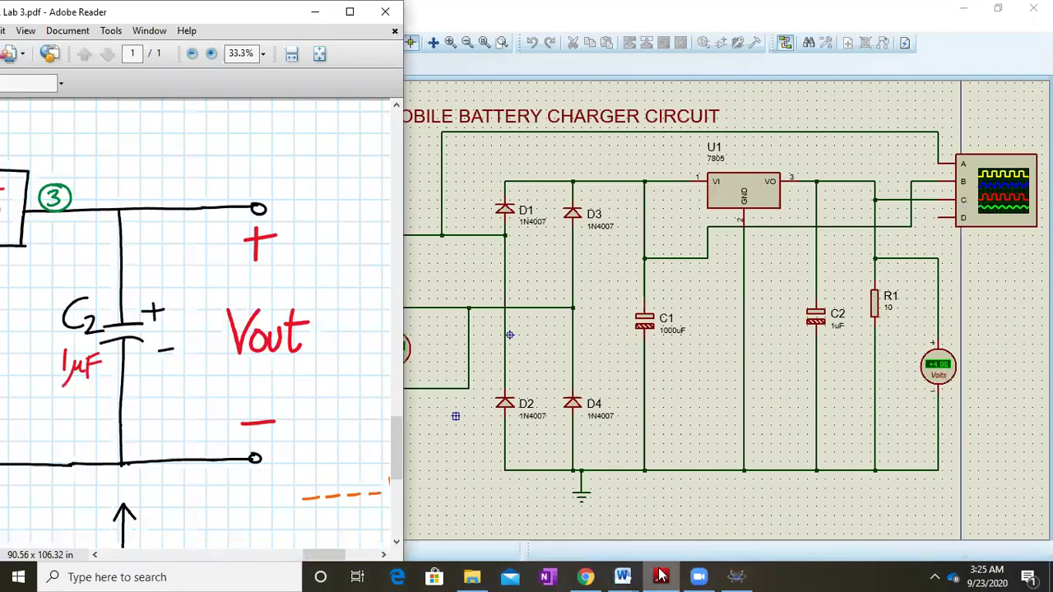
pyautogui.click(349, 11)
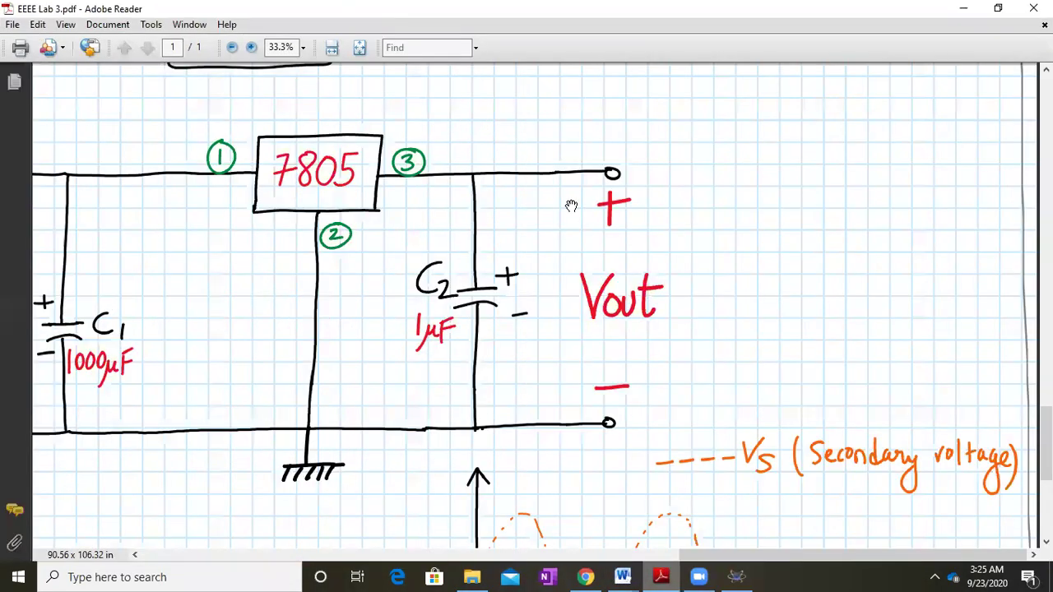
pyautogui.scroll(-2, 571, 206)
pyautogui.scroll(-3, 570, 204)
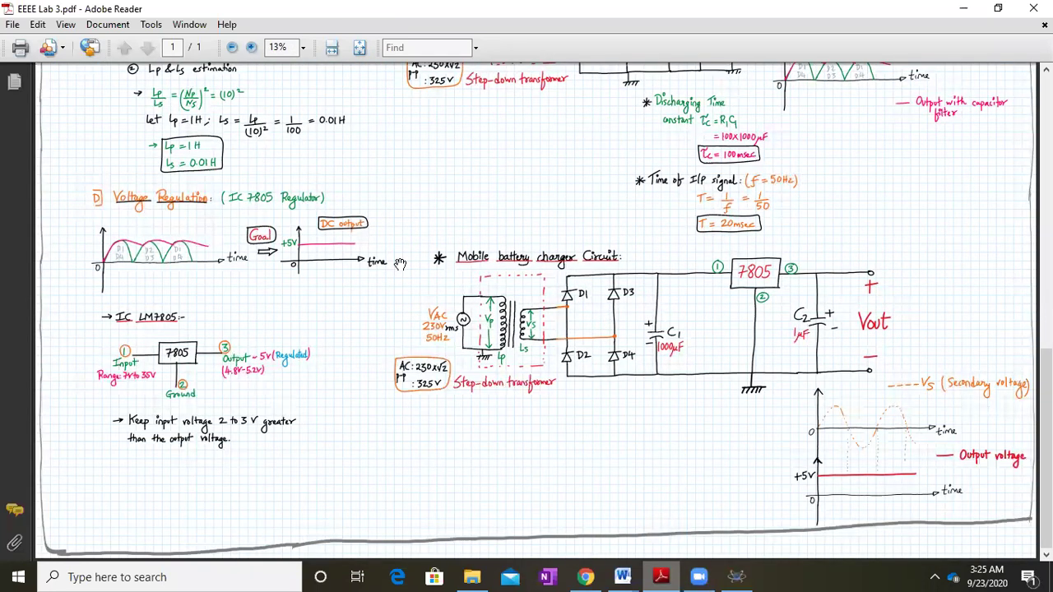
pyautogui.scroll(2, 461, 401)
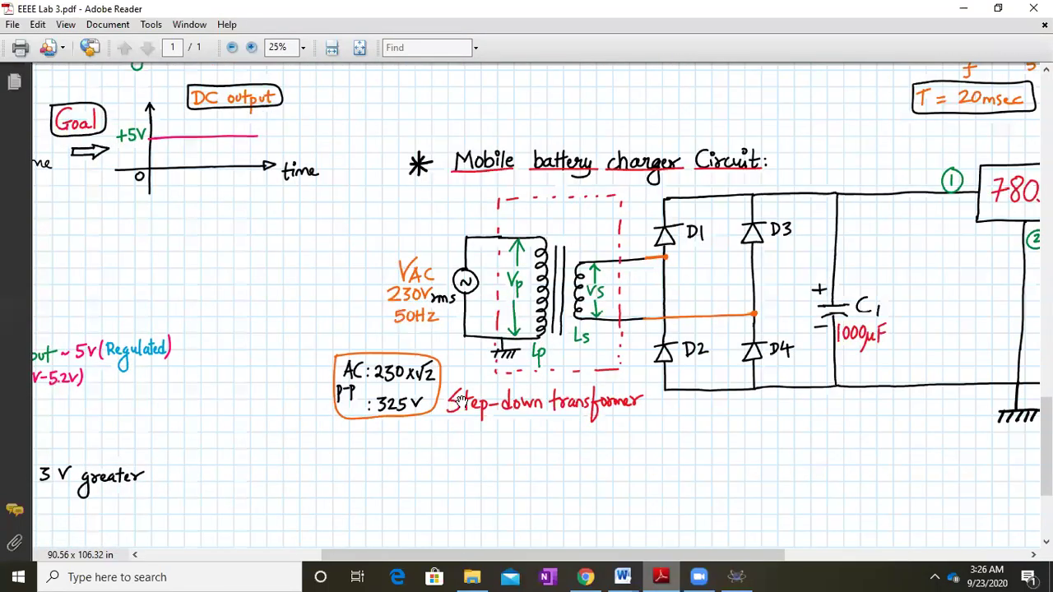
# Return to the running Proteus schematic, open the Digital Oscilloscope display to view the waveforms, and close it again
pyautogui.click(735, 573)
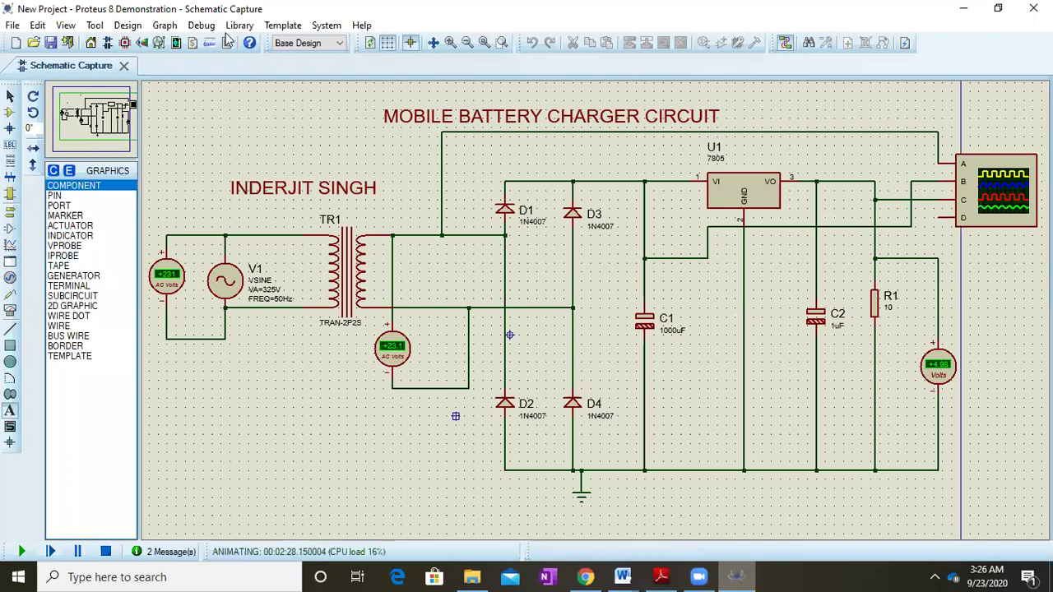
pyautogui.click(201, 25)
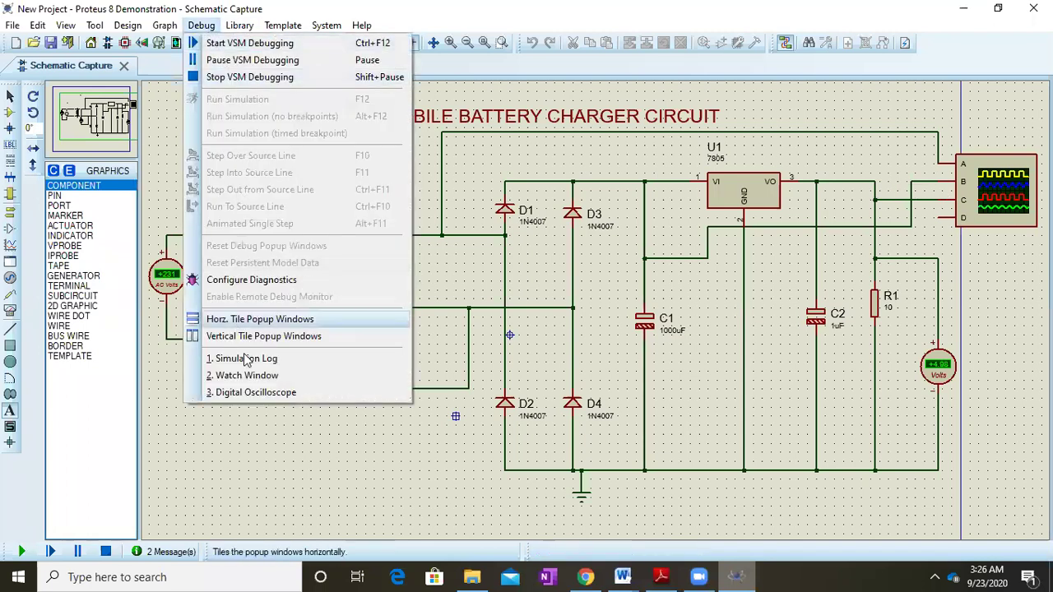
pyautogui.click(252, 394)
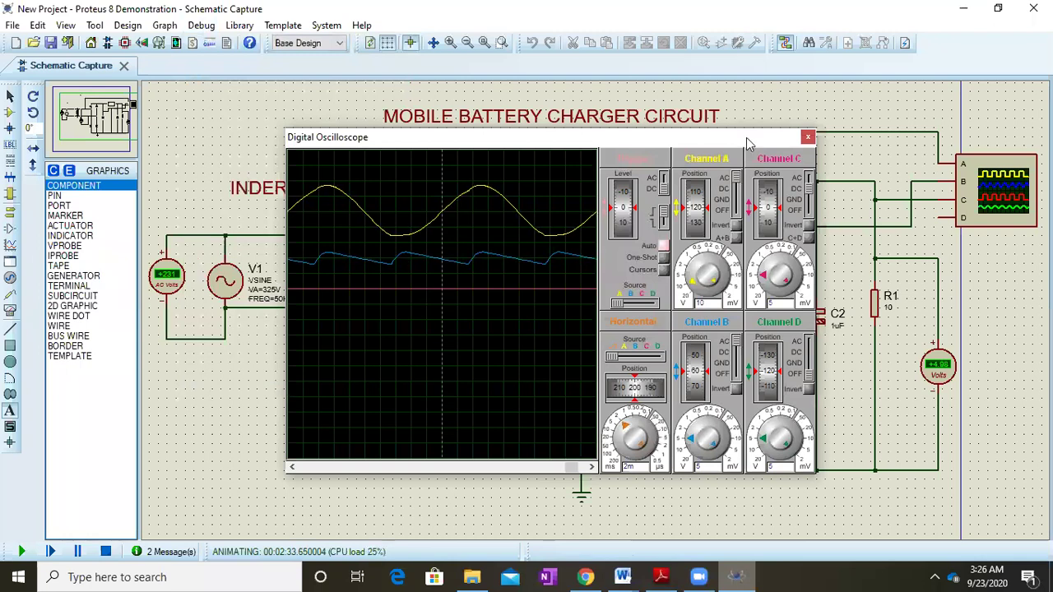
pyautogui.click(808, 138)
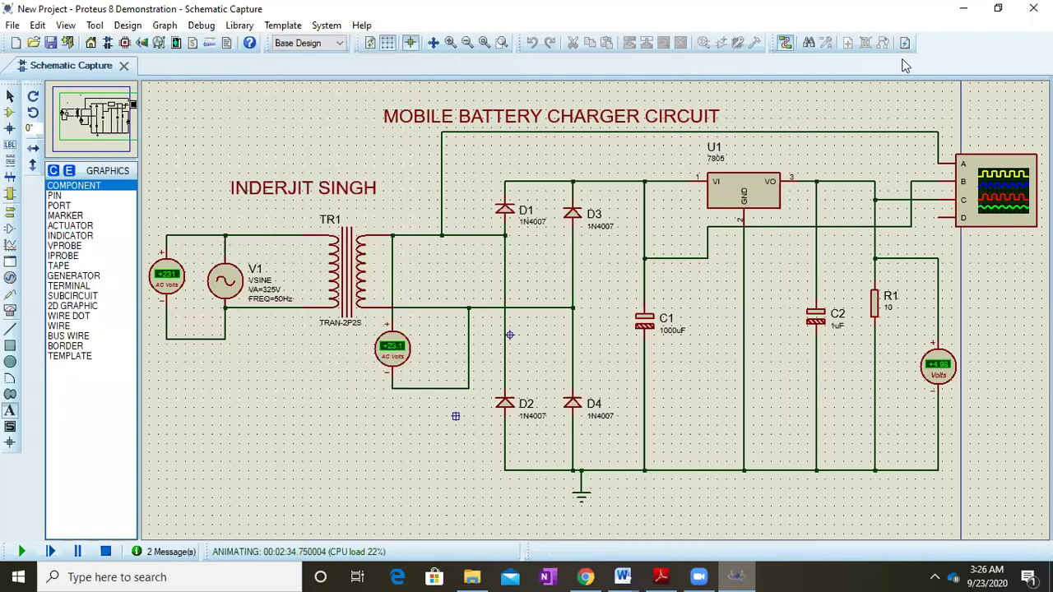
# Switch back to the EEEE Lab 3 PDF and follow the charger circuit from the step-down transformer to the Vout terminals
pyautogui.click(963, 9)
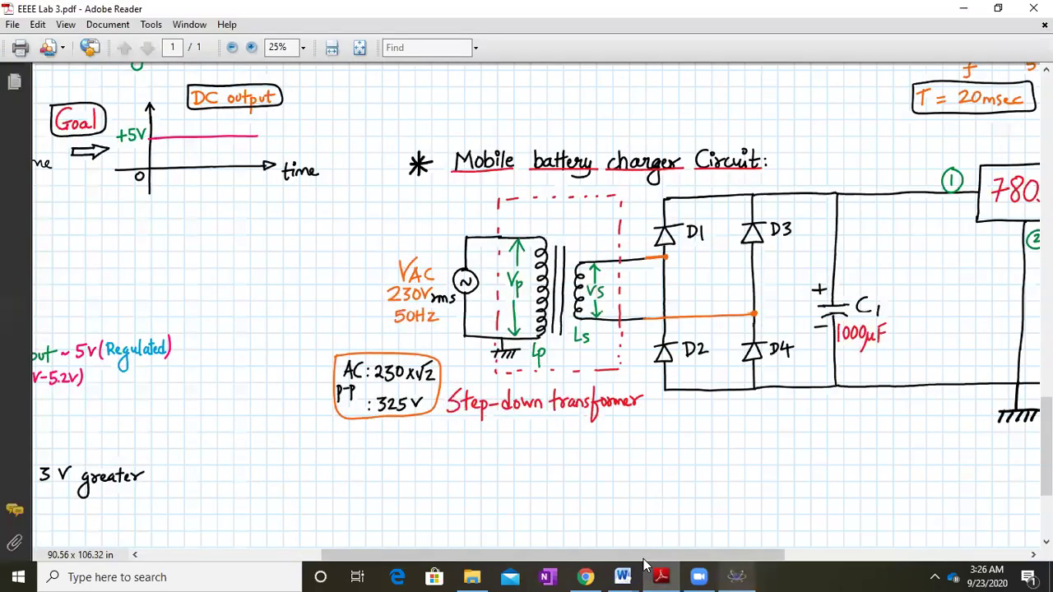
pyautogui.scroll(1, 486, 306)
pyautogui.moveTo(790, 342); pyautogui.dragTo(462, 323)
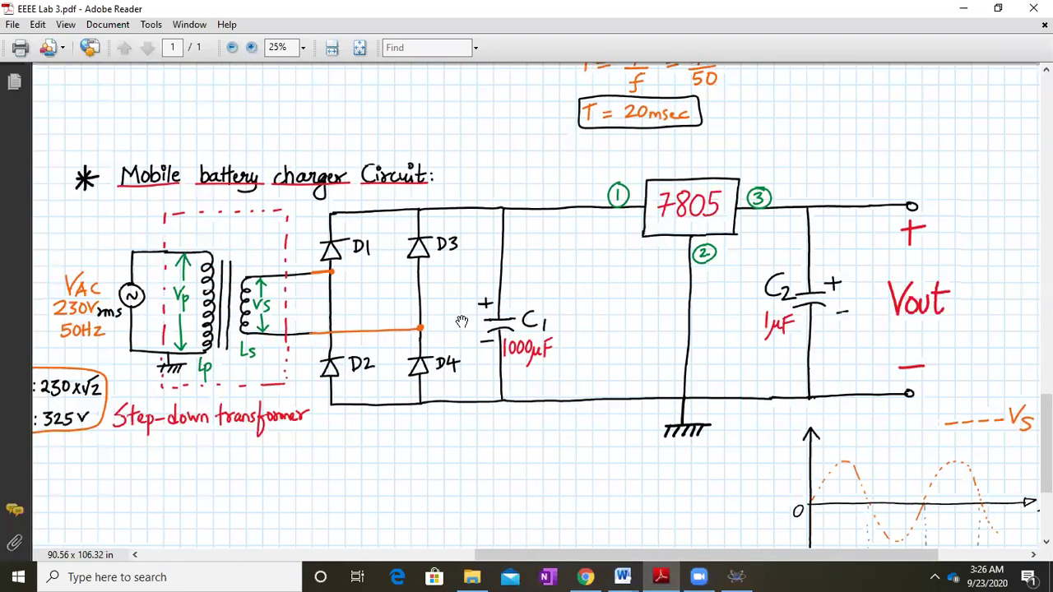
pyautogui.moveTo(274, 200); pyautogui.dragTo(319, 205)
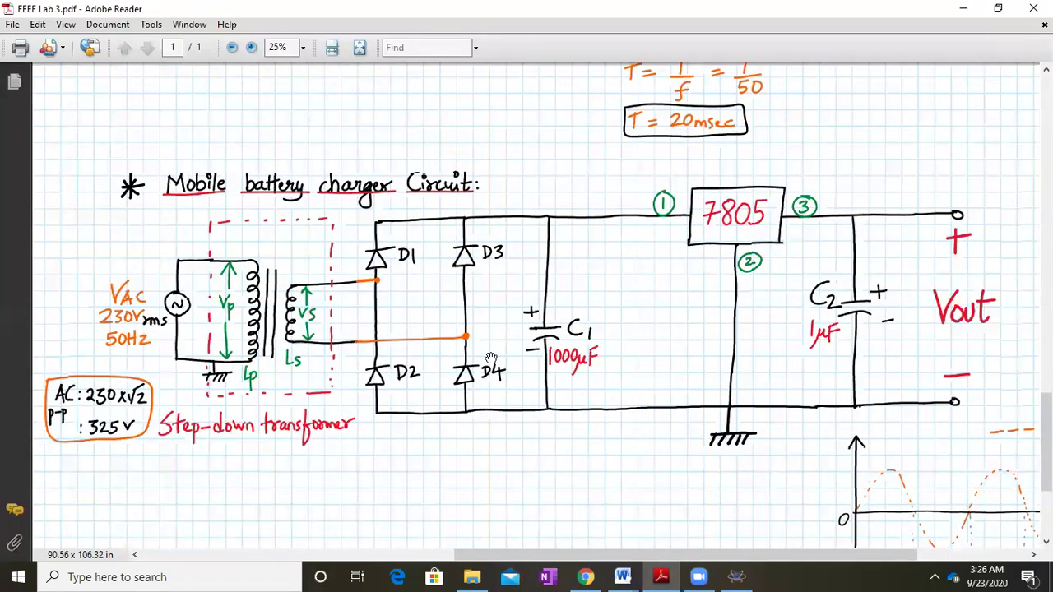
pyautogui.moveTo(195, 144); pyautogui.dragTo(595, 369)
# Review the PDF's realistic charger applications and IC 7805 voltage regulation notes, ending at the complete mobile battery charger circuit
pyautogui.scroll(5, 458, 280)
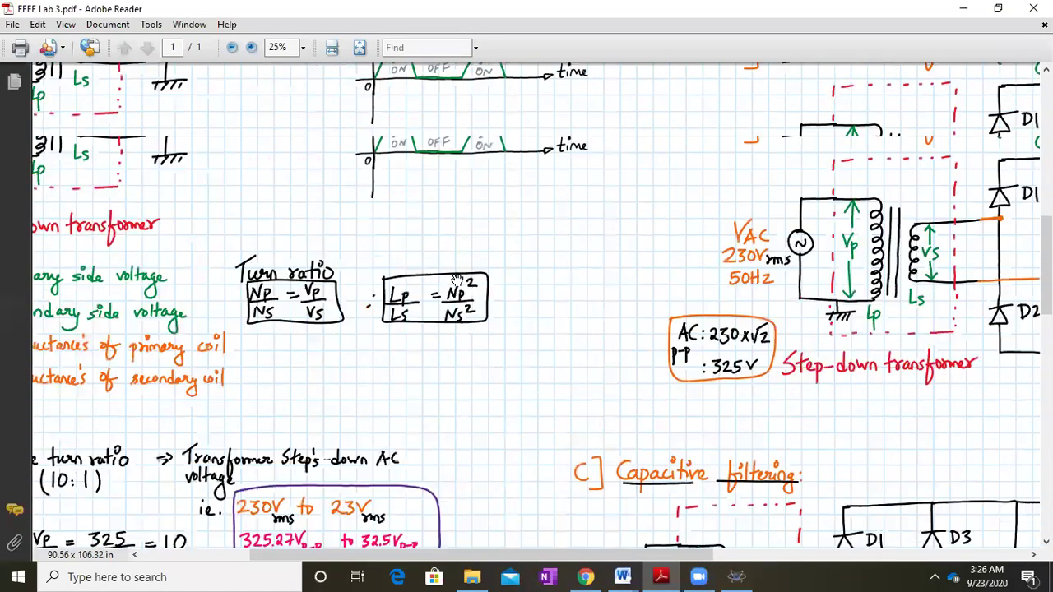
pyautogui.scroll(9, 458, 281)
pyautogui.moveTo(321, 241); pyautogui.dragTo(647, 190)
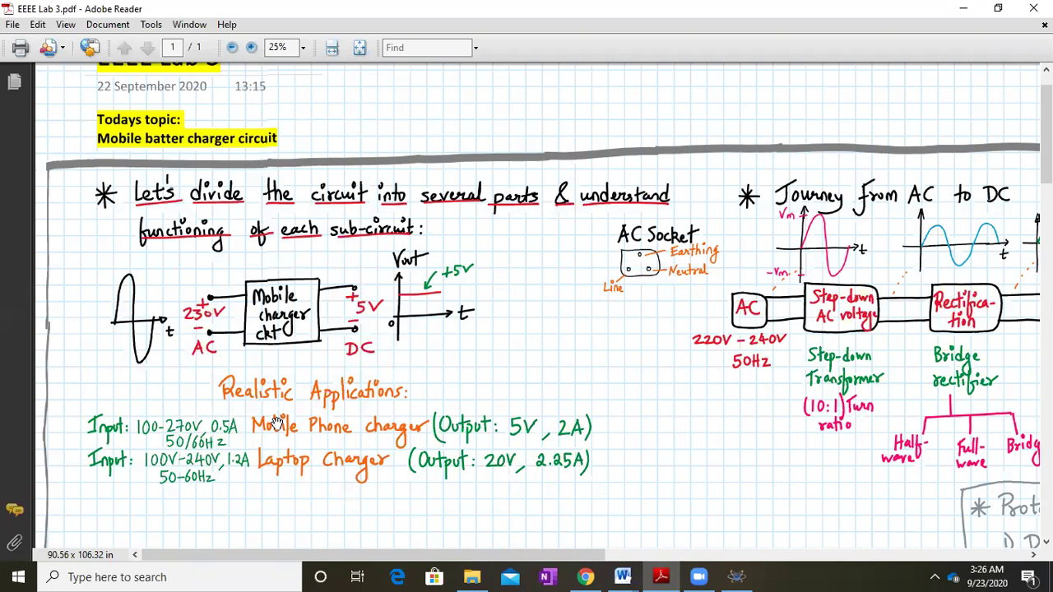
pyautogui.scroll(-15, 640, 378)
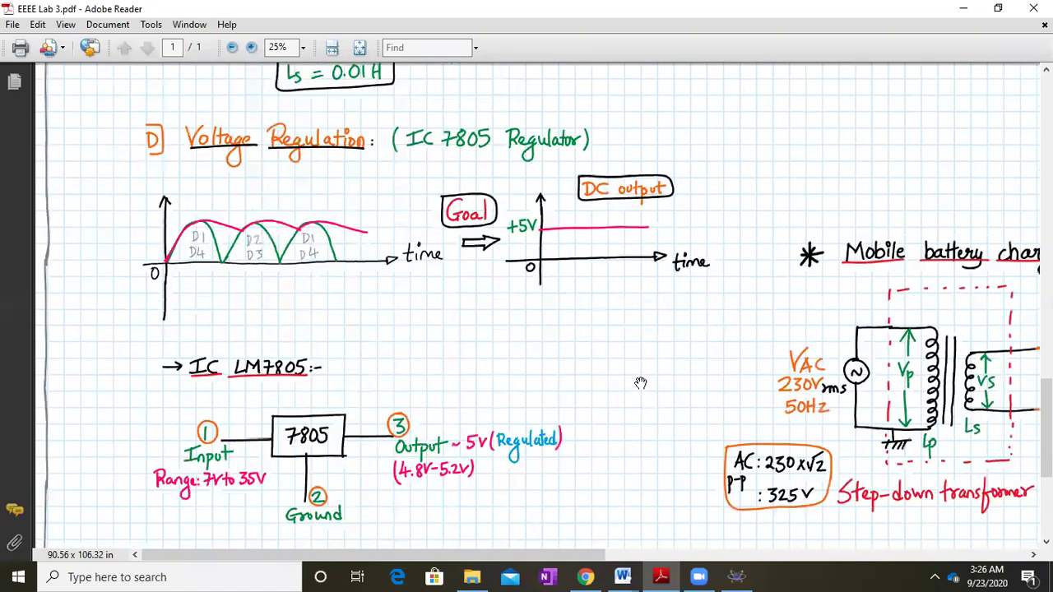
pyautogui.moveTo(835, 382); pyautogui.dragTo(261, 499)
pyautogui.moveTo(712, 369); pyautogui.dragTo(610, 468)
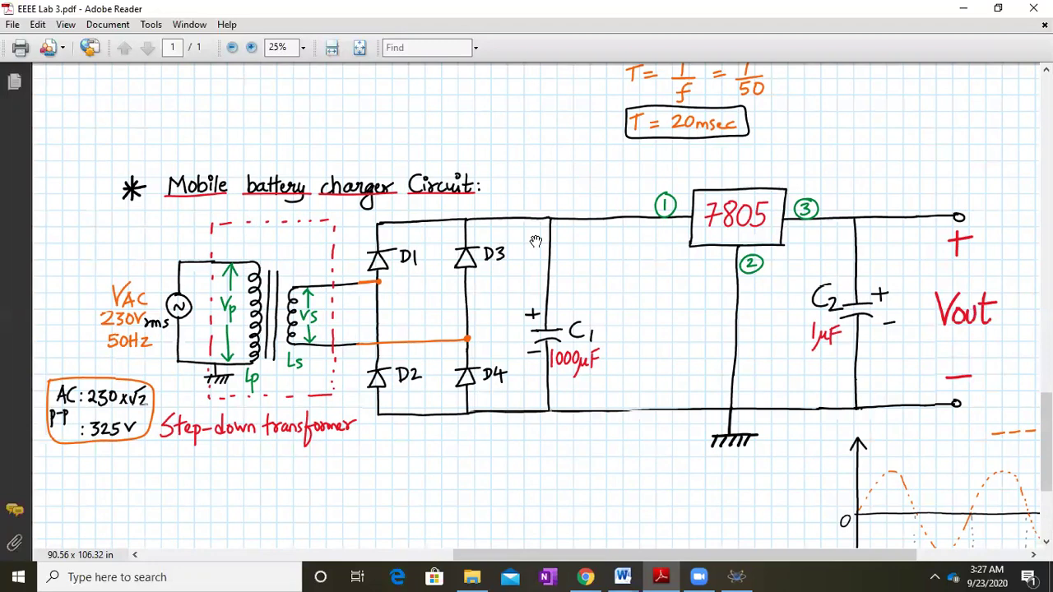
# Examine the "Journey from AC to DC" block diagram and the introductory charger sub-circuit notes at the start of the PDF
pyautogui.scroll(10, 309, 218)
pyautogui.scroll(12, 309, 217)
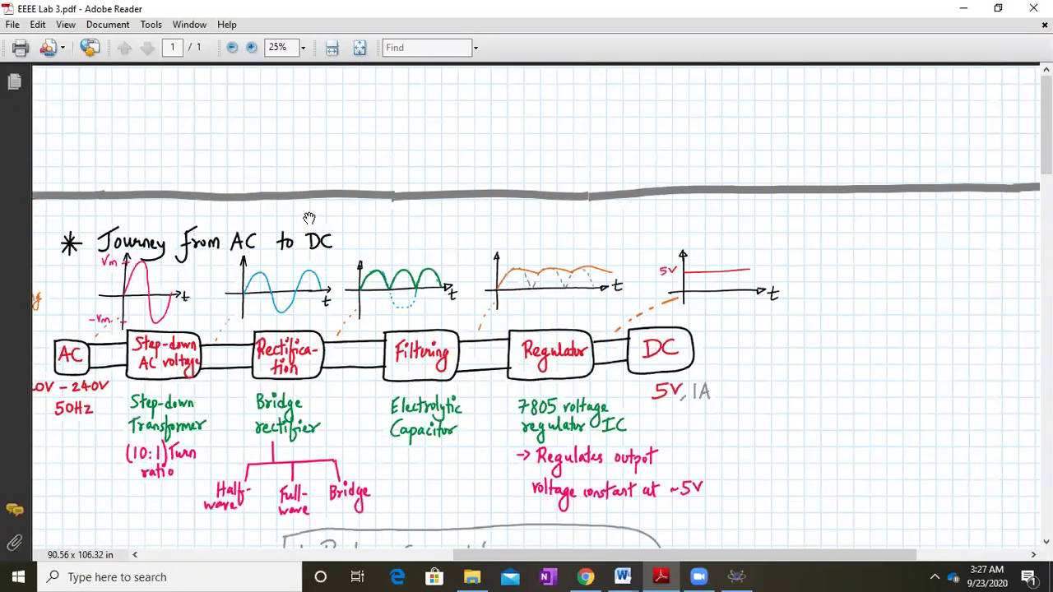
pyautogui.moveTo(188, 167); pyautogui.dragTo(774, 164)
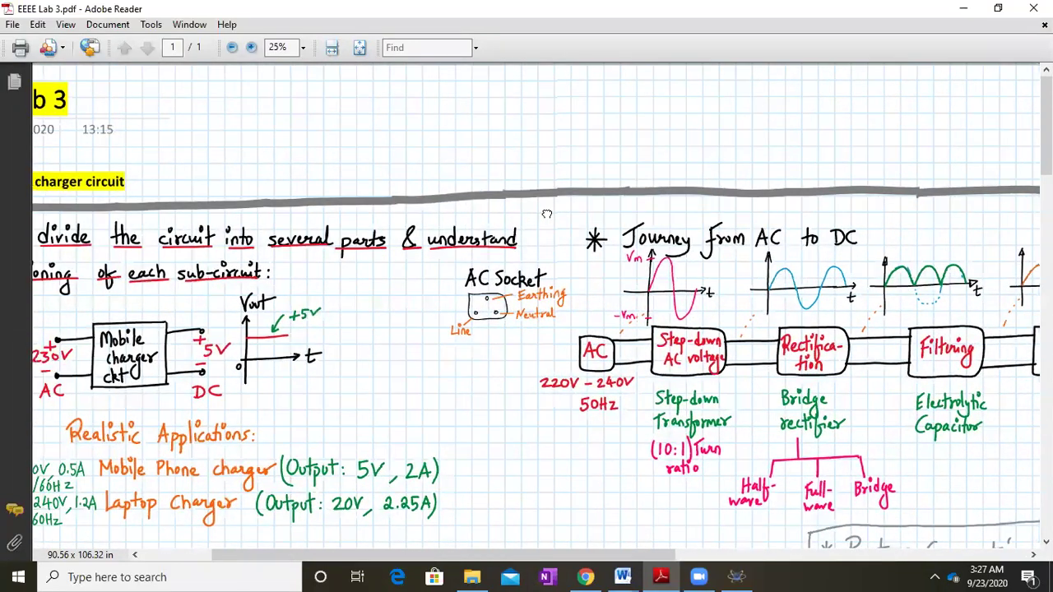
pyautogui.moveTo(559, 212); pyautogui.dragTo(255, 191)
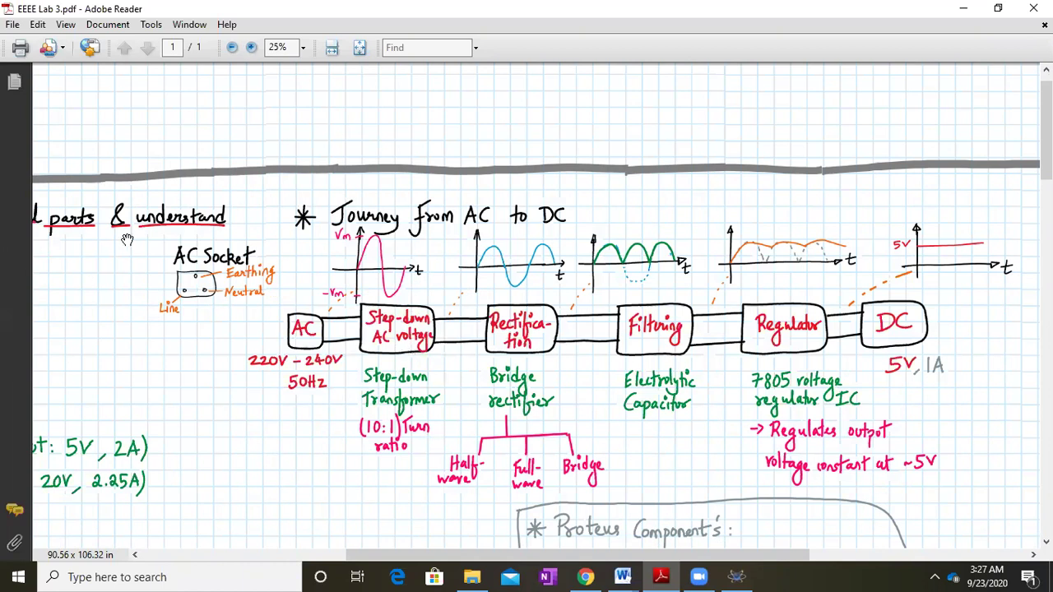
pyautogui.moveTo(181, 243); pyautogui.dragTo(356, 247)
pyautogui.moveTo(256, 264); pyautogui.dragTo(465, 349)
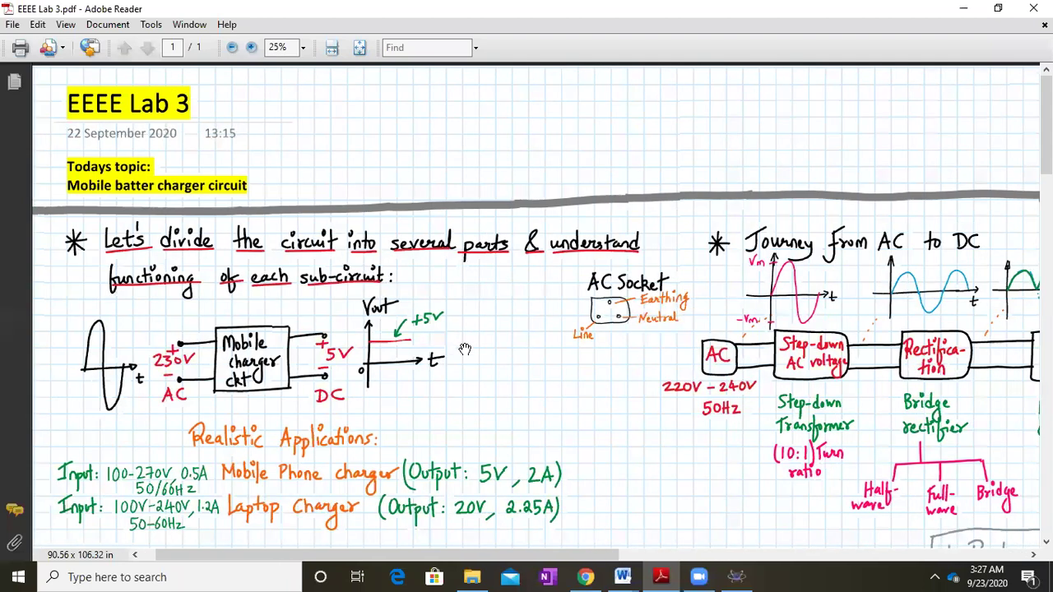